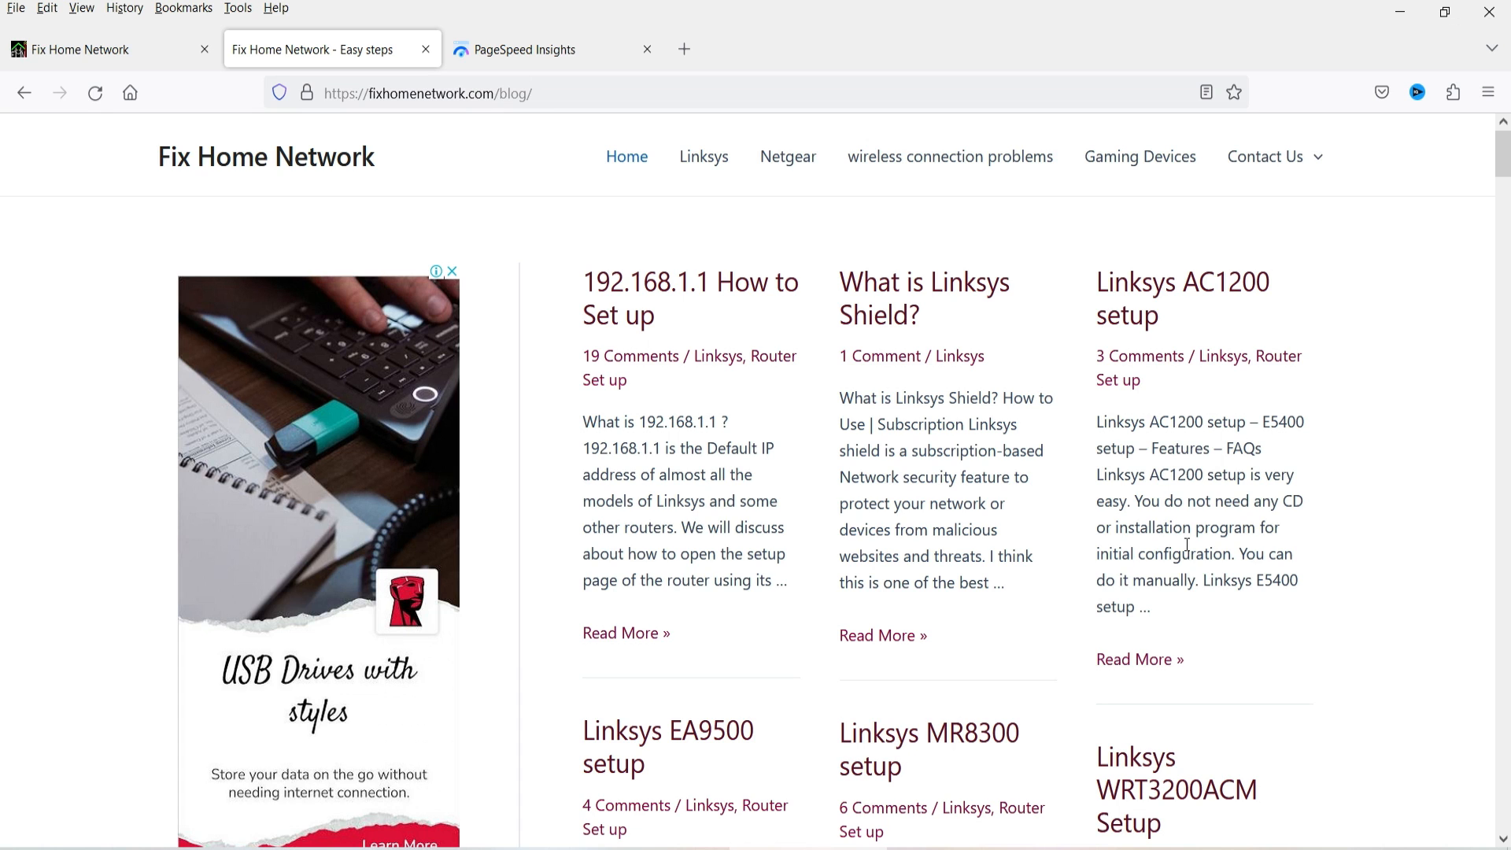
Step: Look over the redesigned blog home page and the publish date of the oldest post in the posts list
scroll(976, 394, "down", 10)
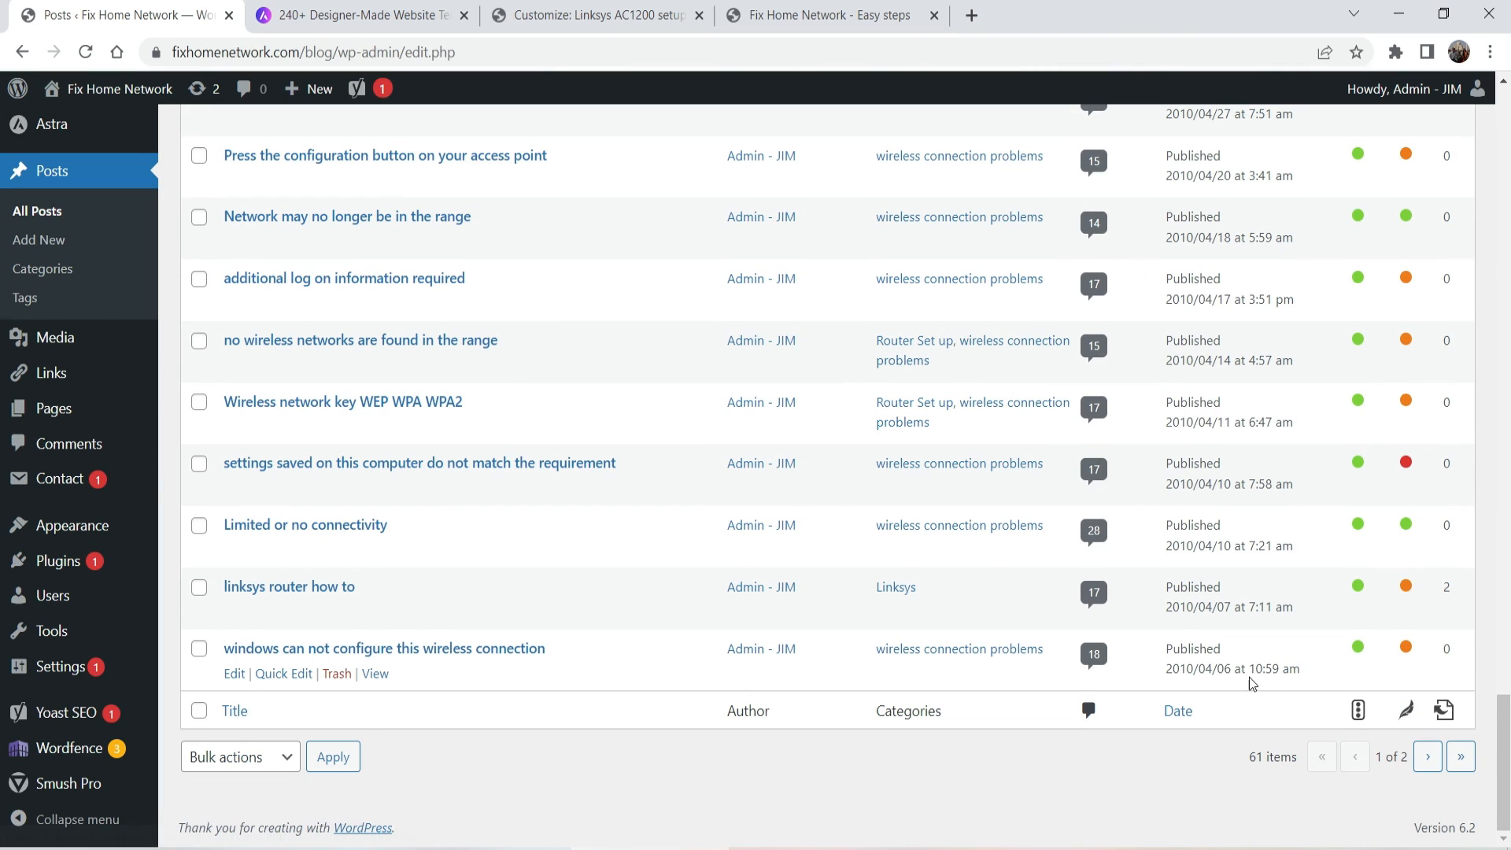
double_click(1171, 669)
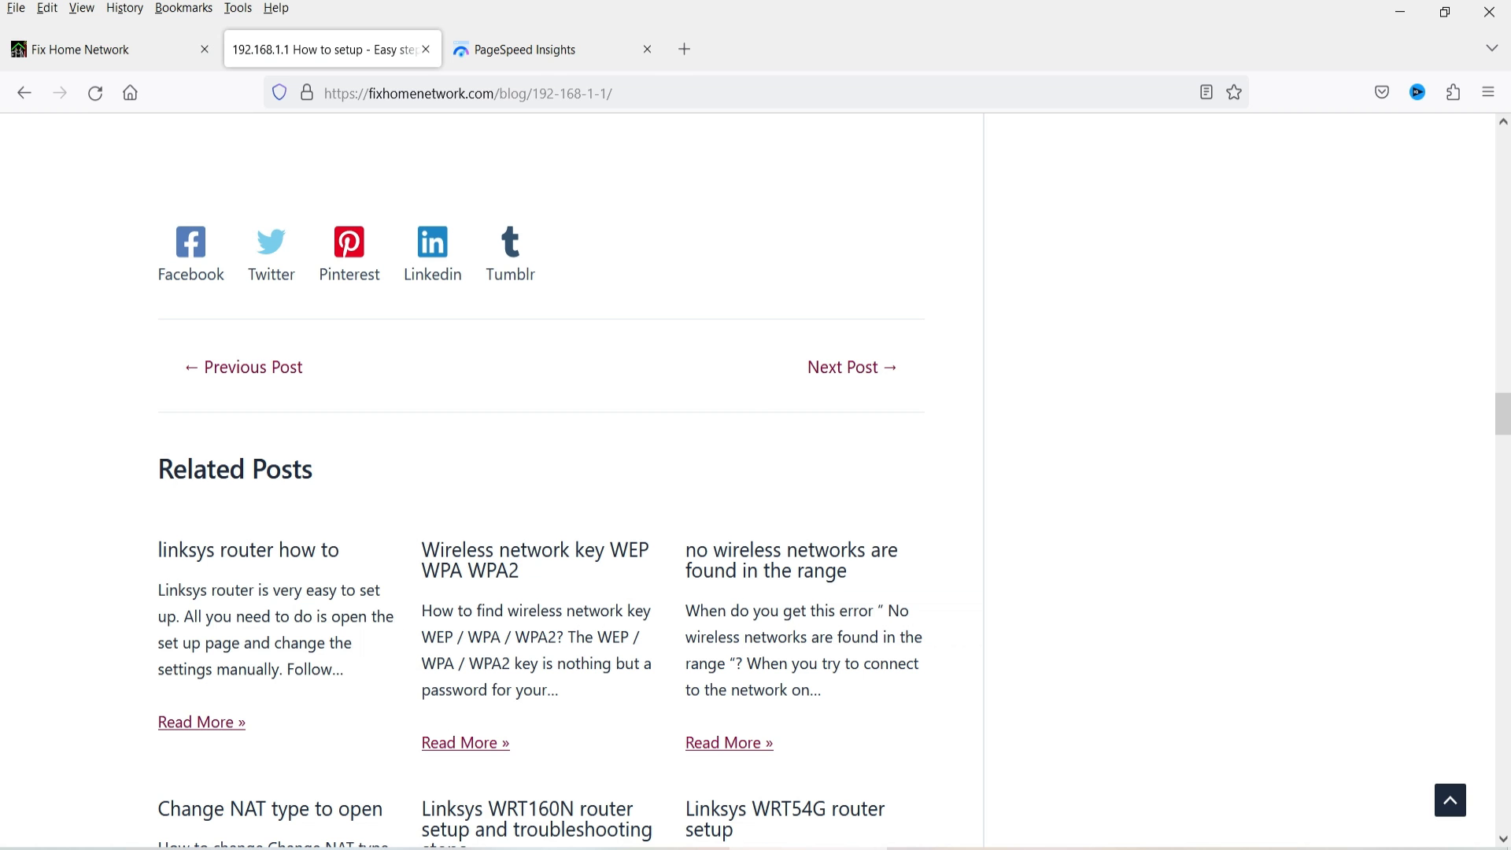
Step: Examine the 192.168.1.1 article from its introduction through the router setup steps to the comment form, and return to its beginning
left_click(1450, 800)
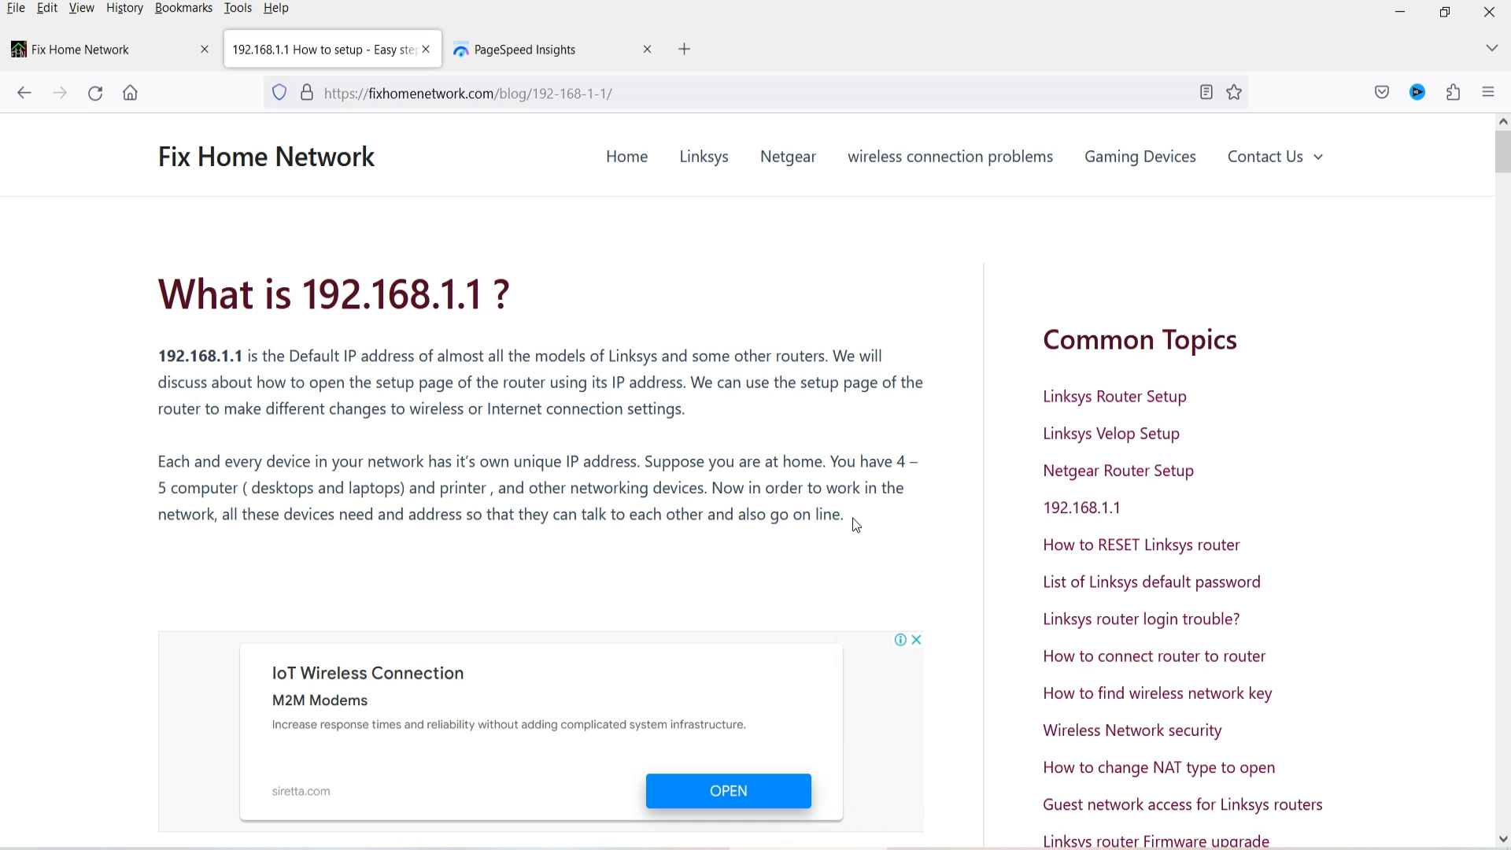
scroll(1299, 413, "down", 9)
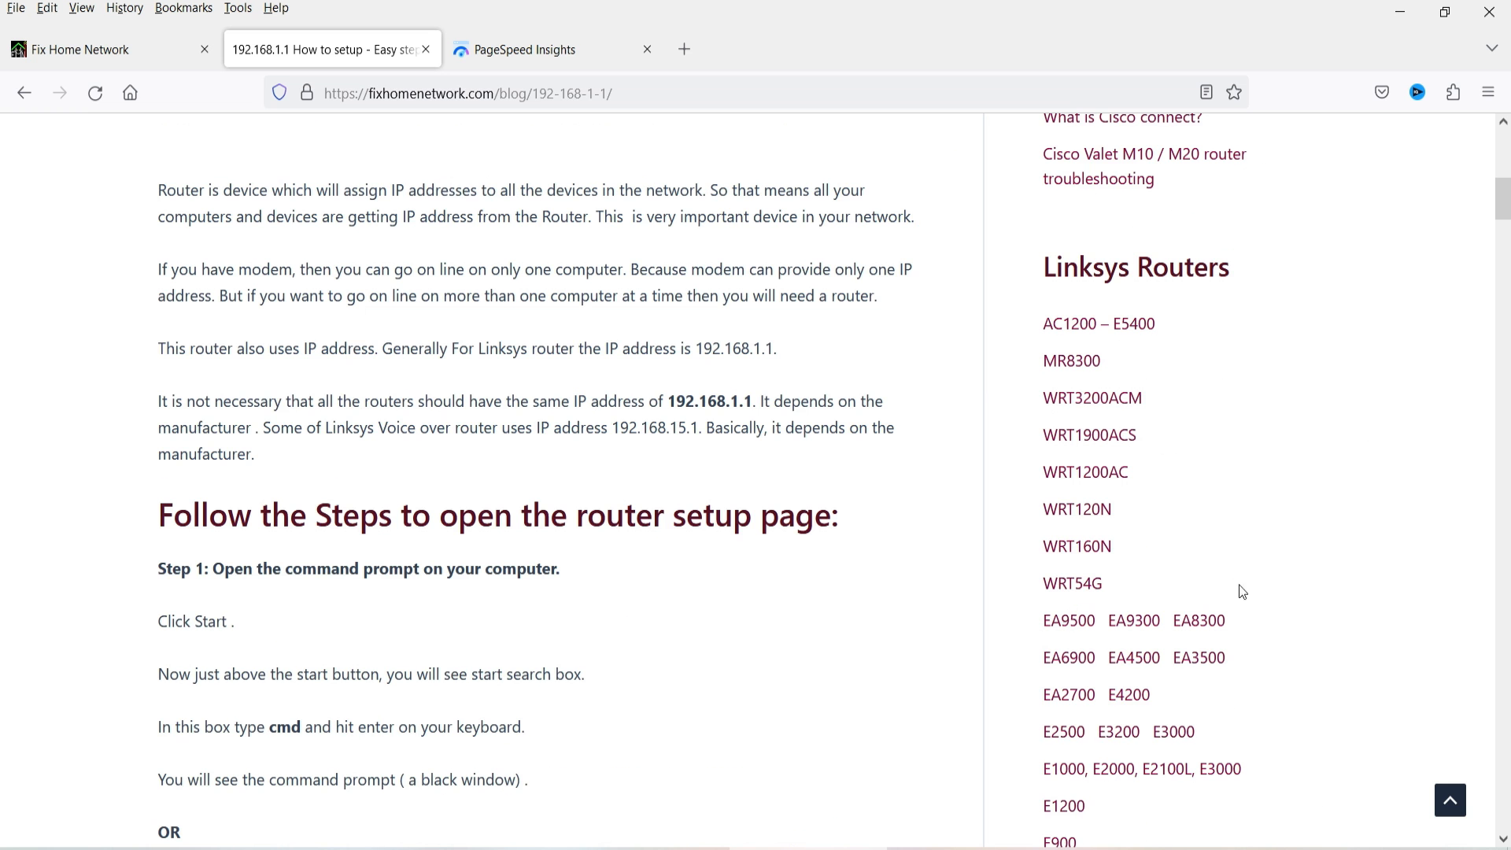
scroll(1272, 523, "down", 7)
scroll(3, 506, "down", 5)
key("End")
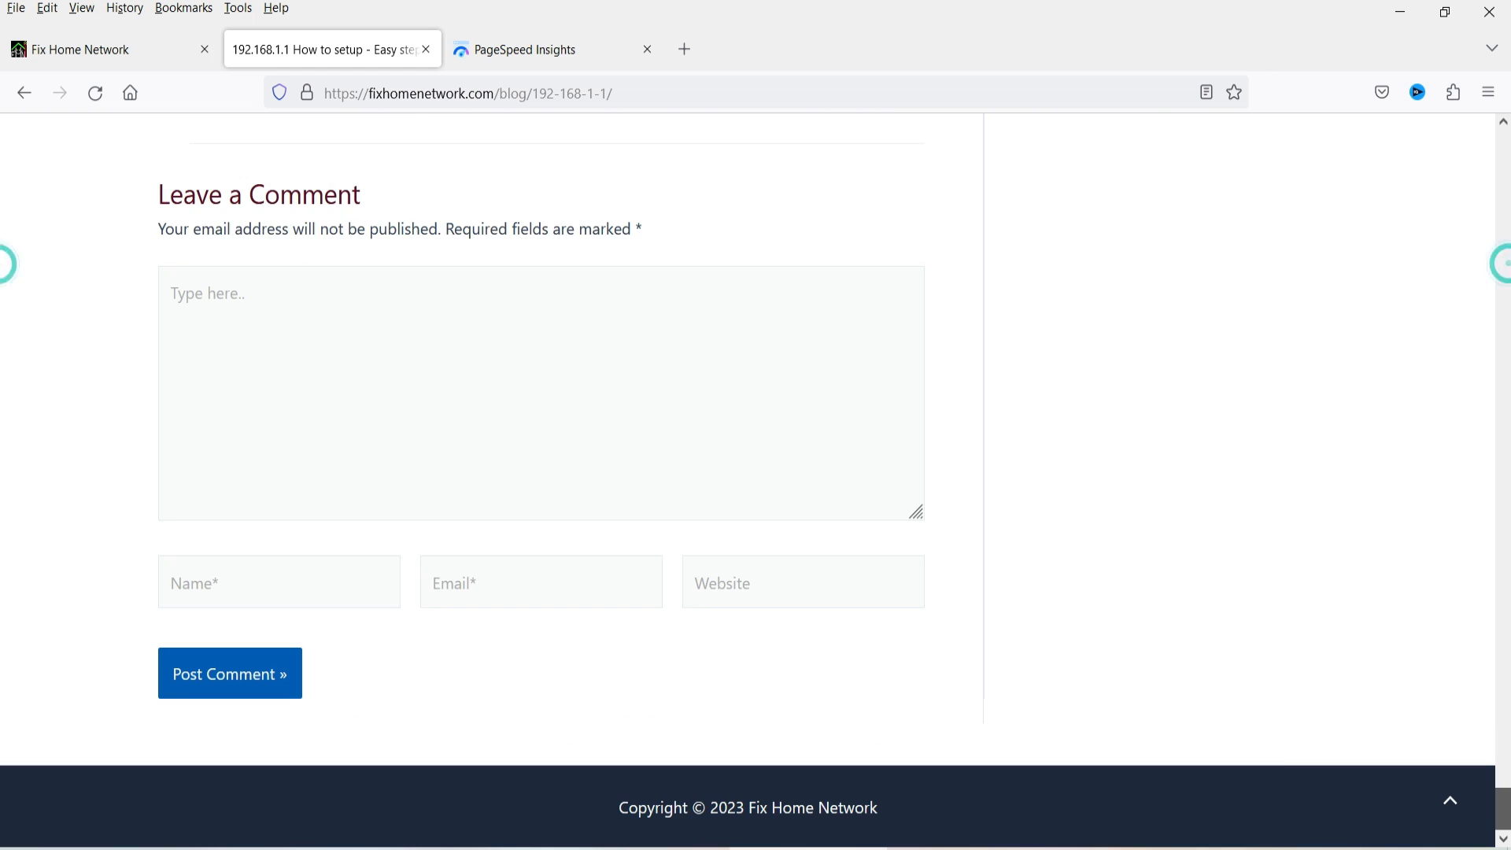
left_click(1459, 812)
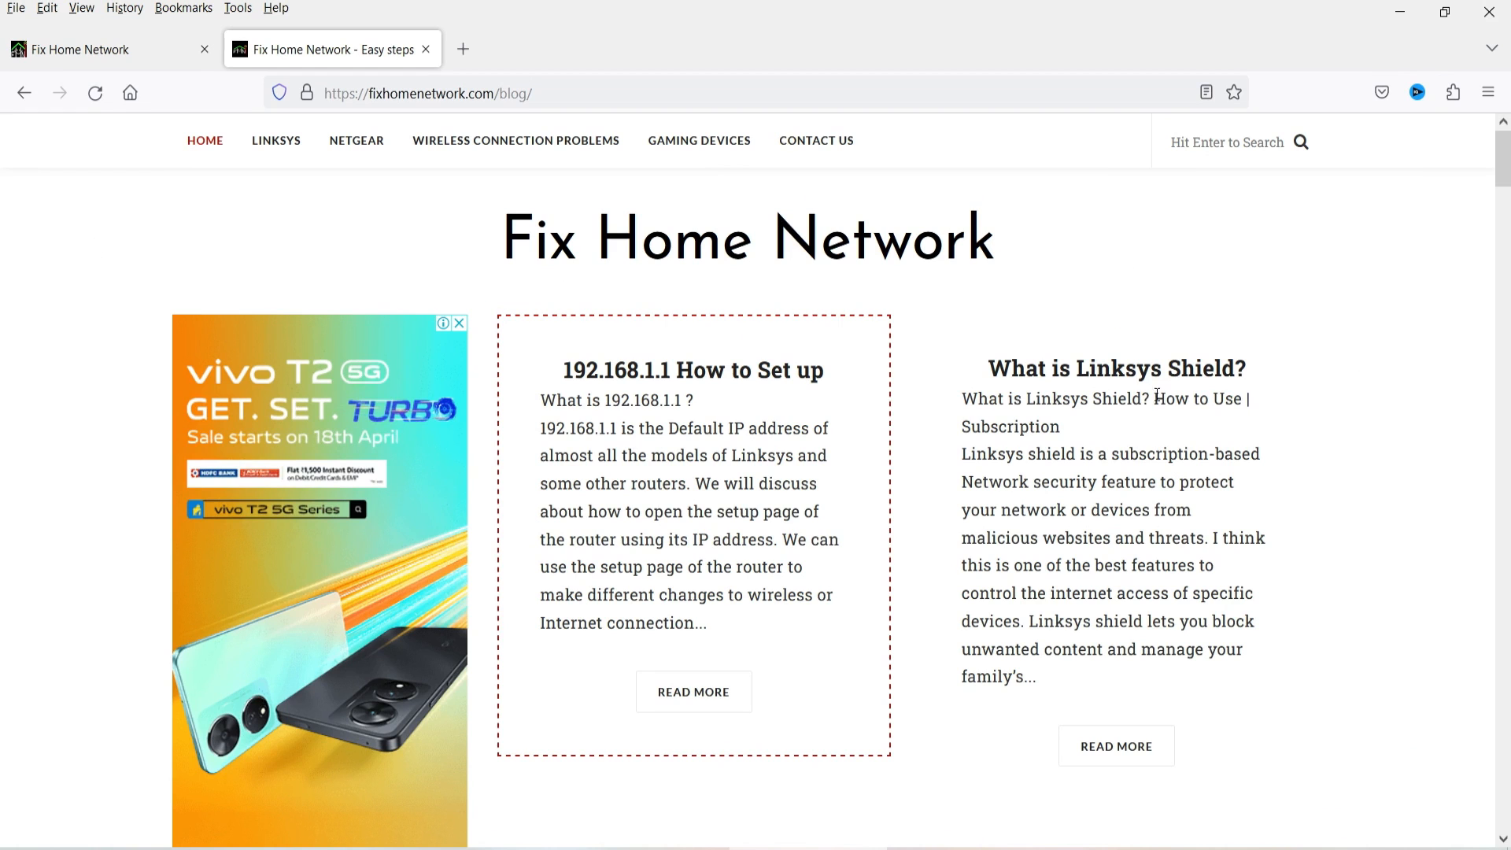
Step: View the main Fix Home Network site, and examine the blog home page's post layout and its topic and router link lists
left_click(101, 52)
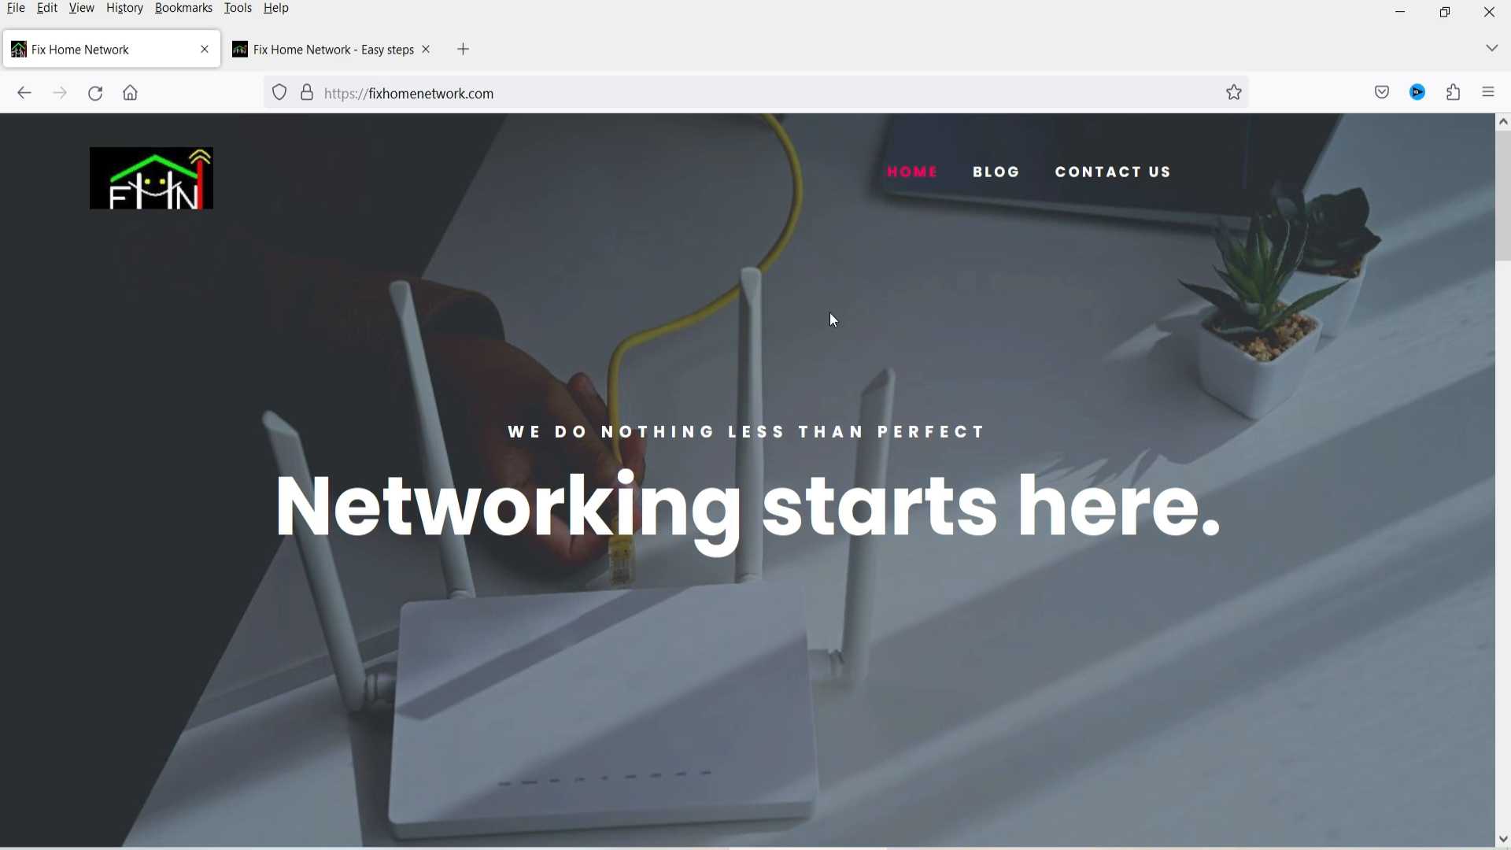
left_click(328, 58)
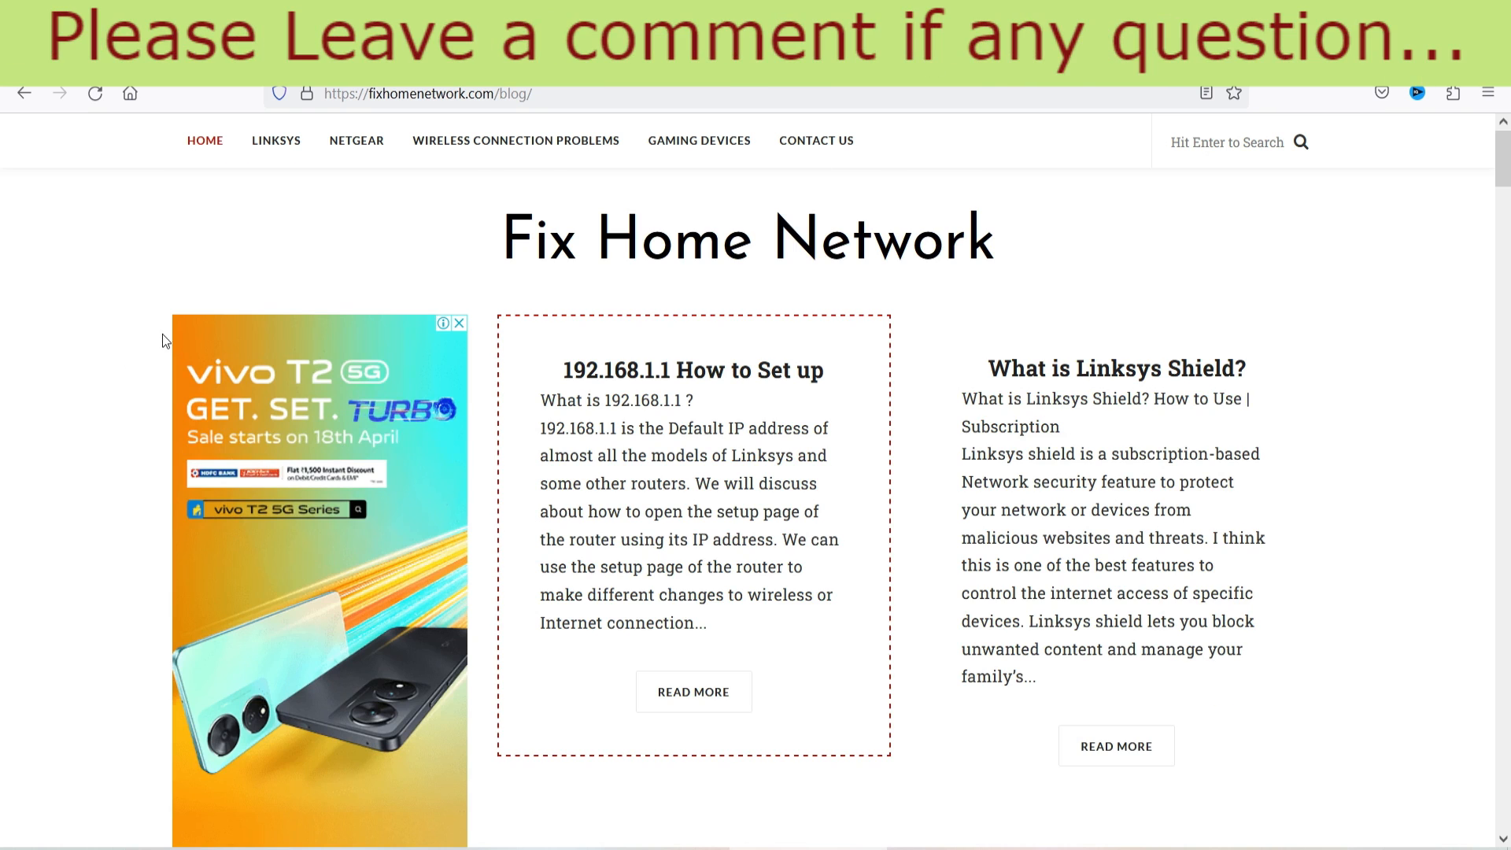
scroll(162, 333, "down", 4)
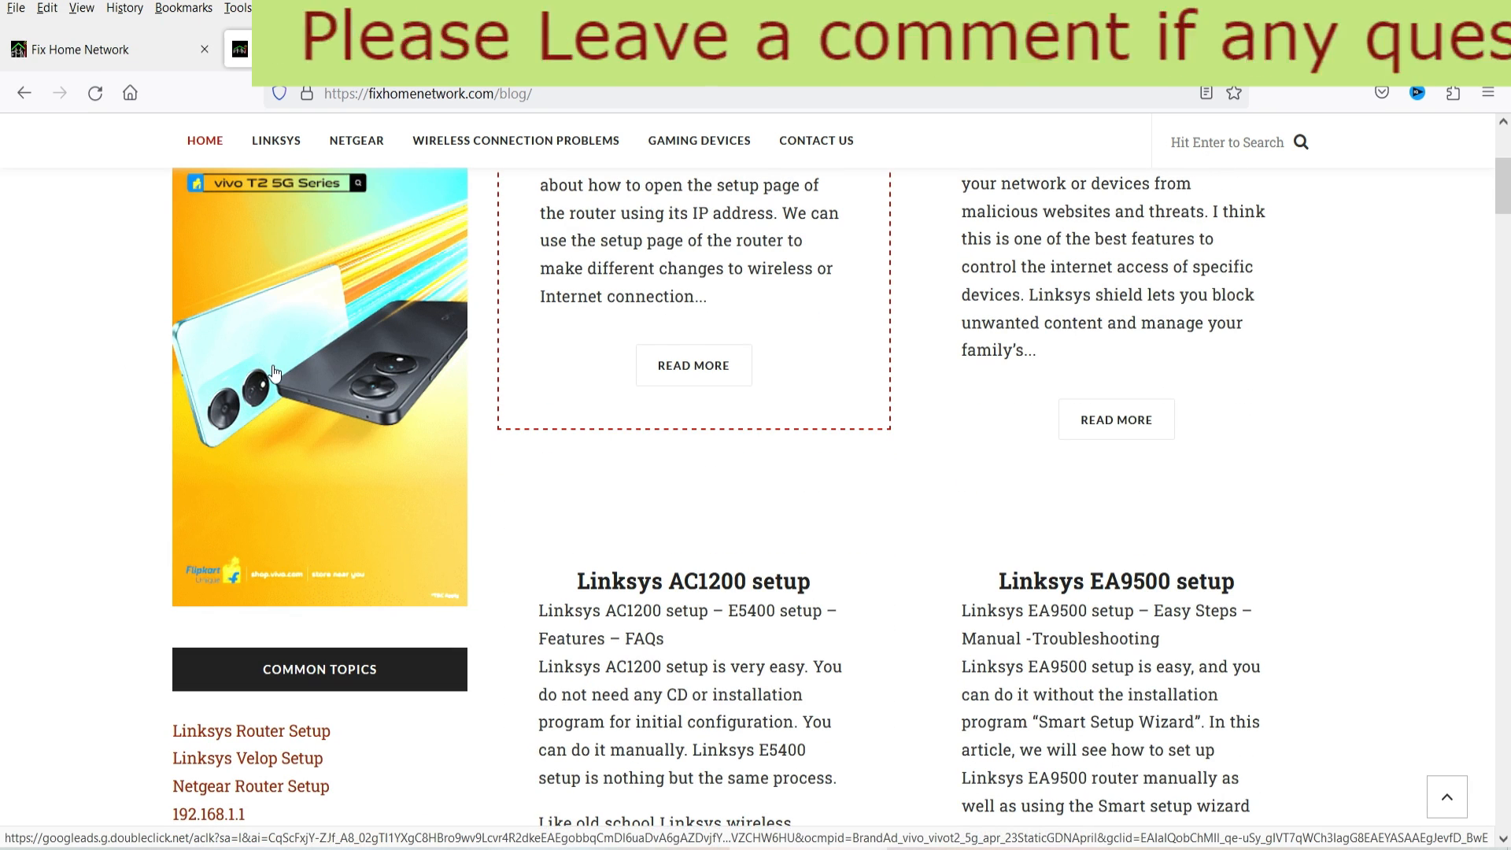
scroll(272, 373, "down", 6)
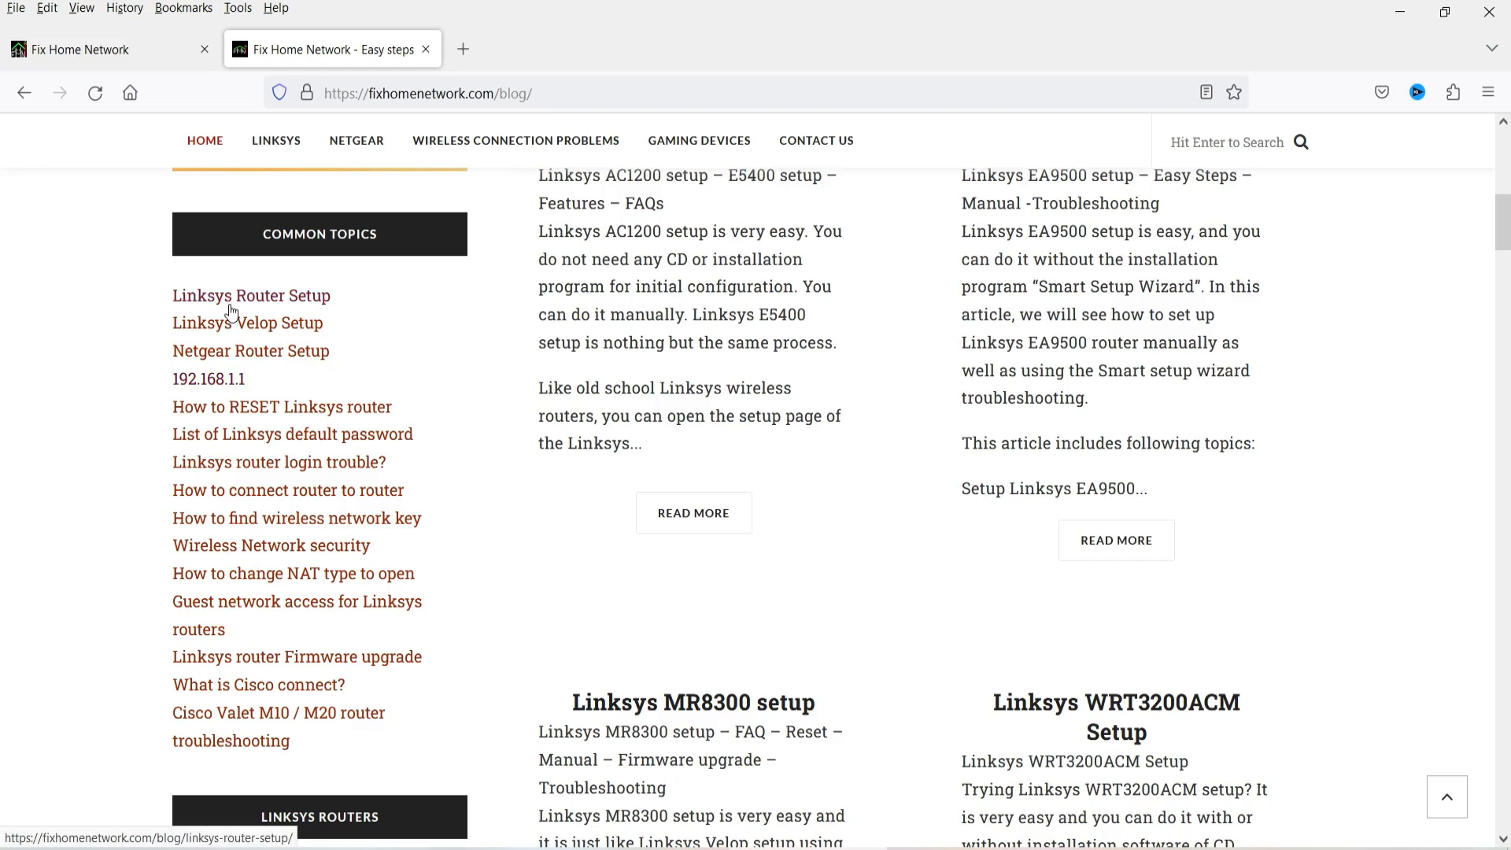
scroll(230, 417, "down", 7)
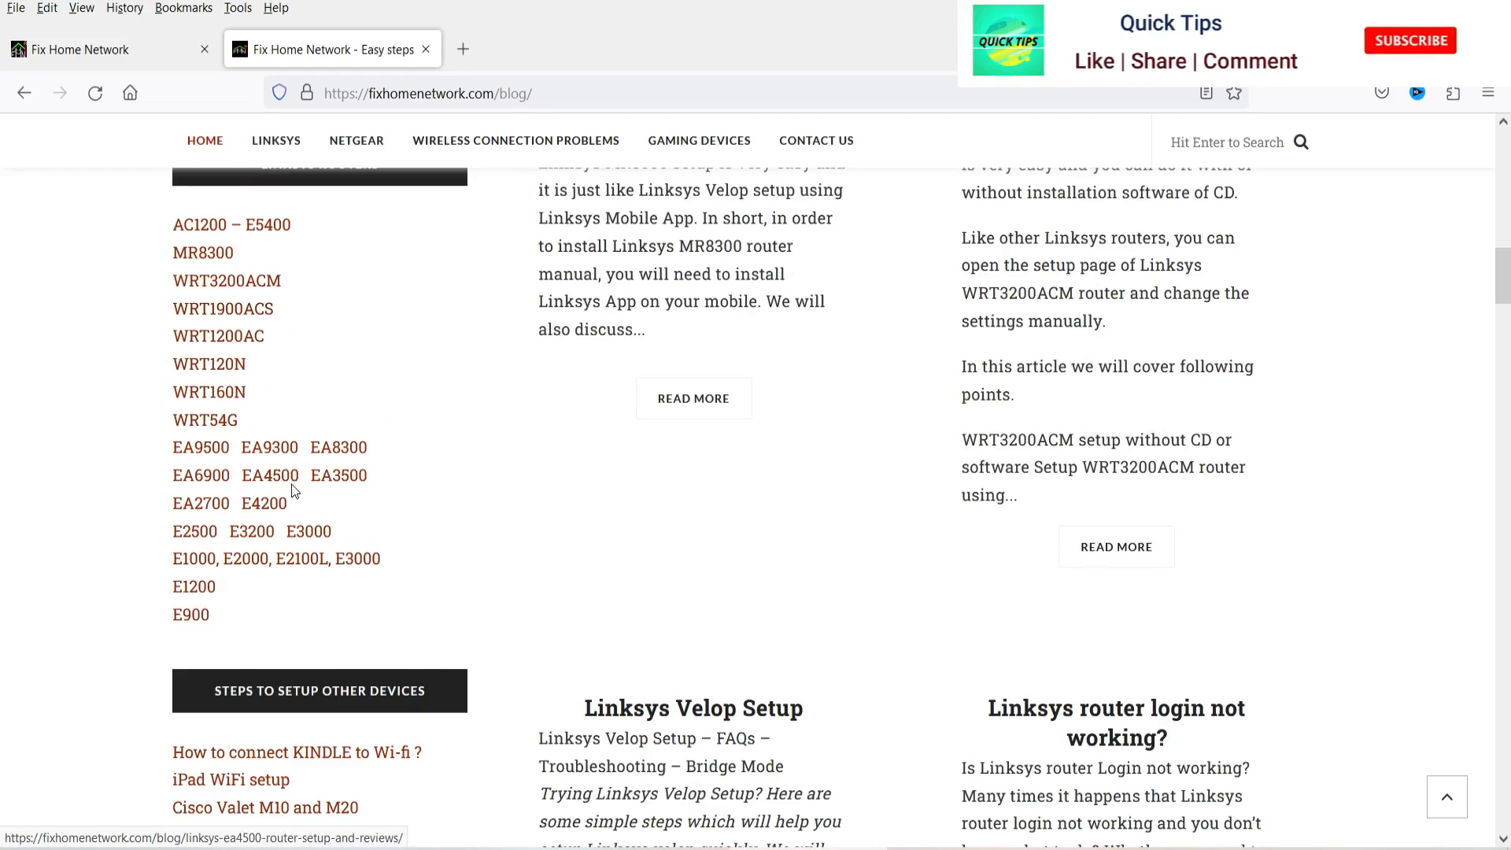
scroll(292, 491, "down", 10)
scroll(292, 492, "up", 20)
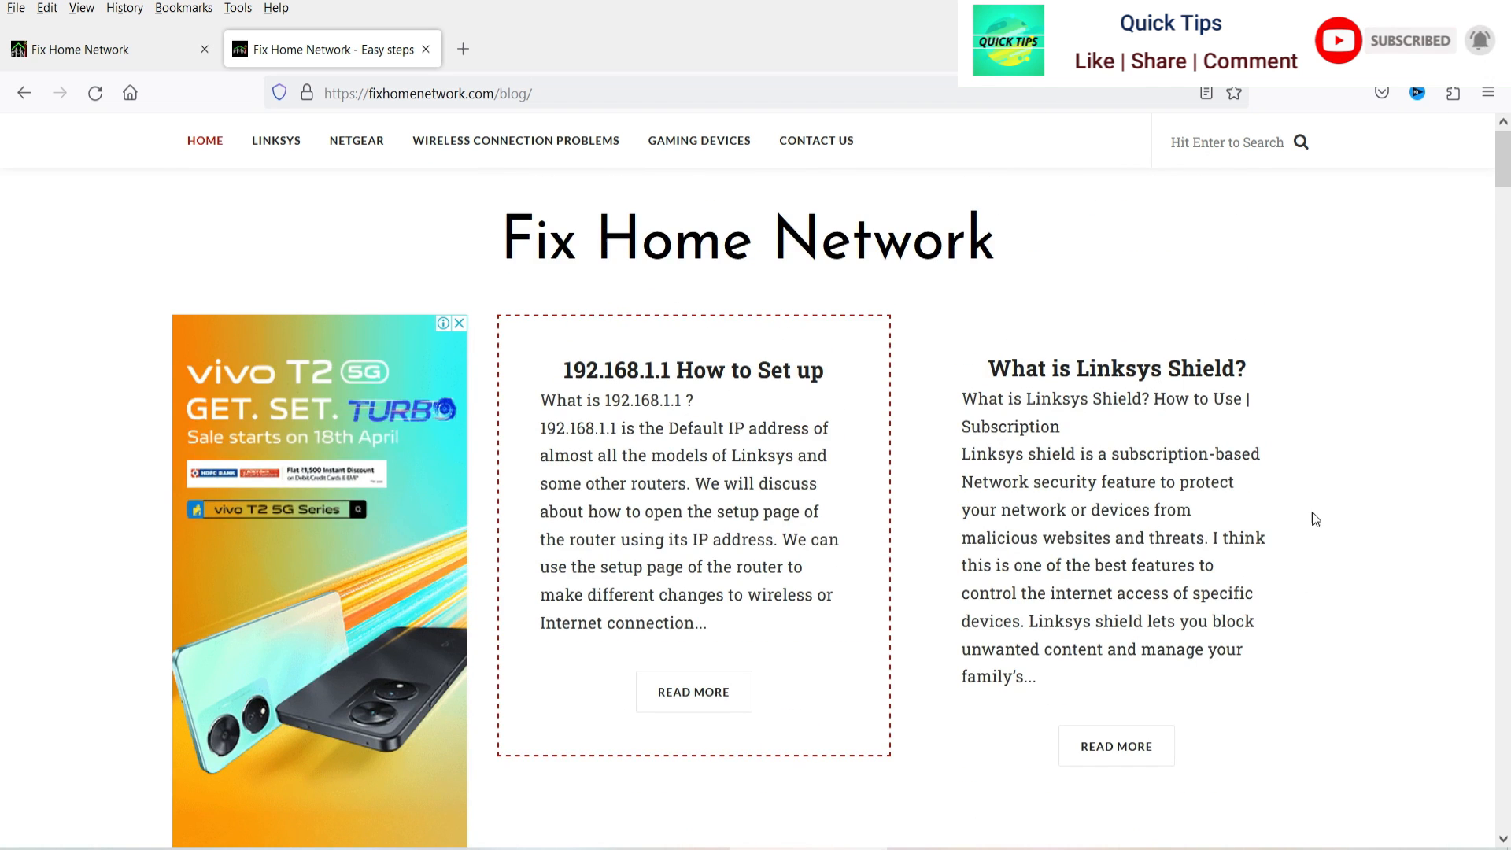
Step: Open the Linksys AC1200 setup post from the blog home page and examine its introduction, router image, video and common topics
scroll(1228, 441, "down", 5)
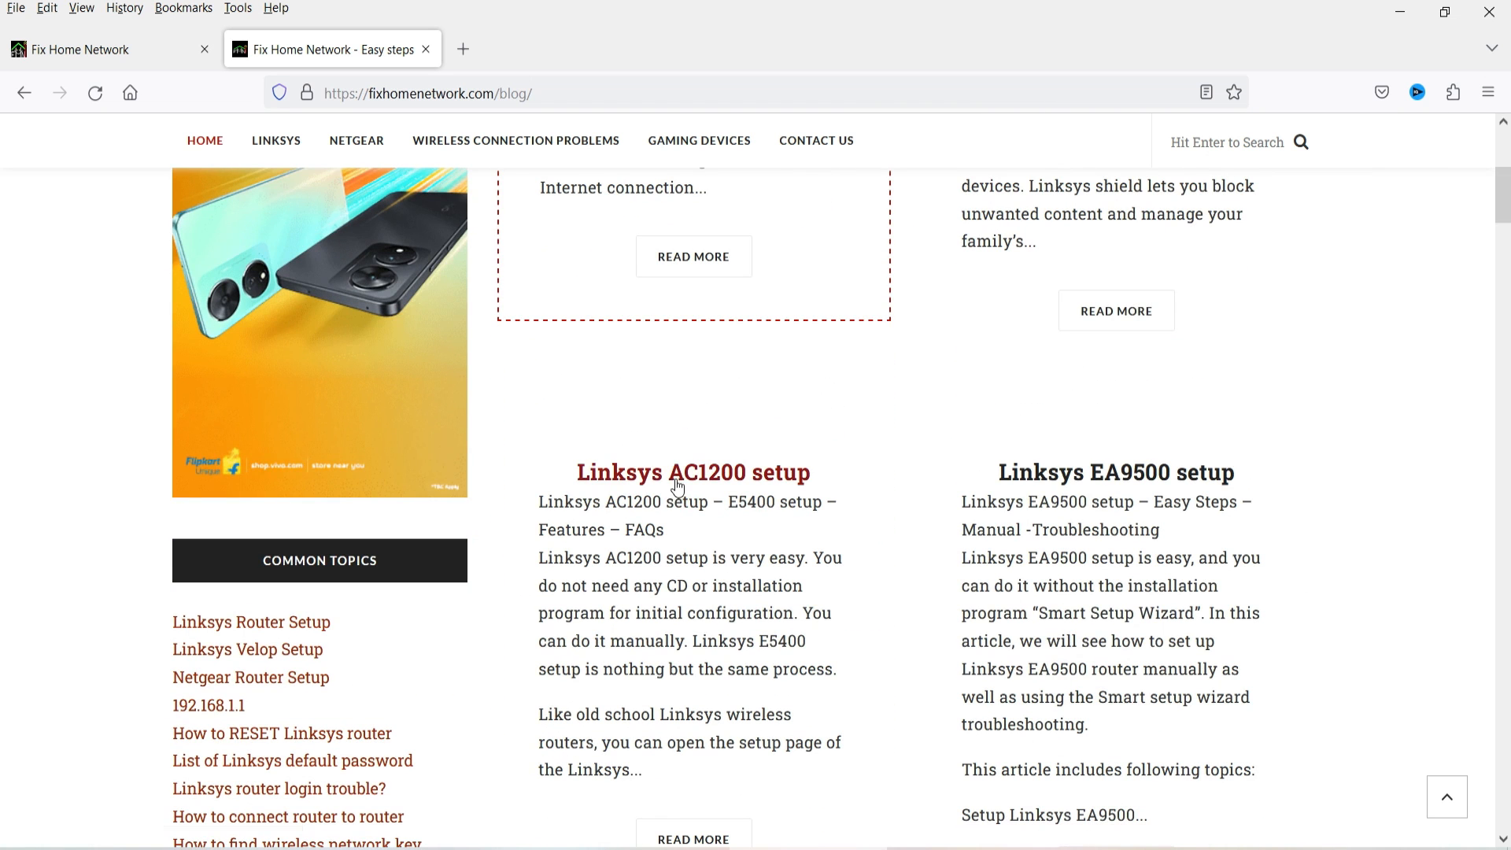
left_click(675, 474)
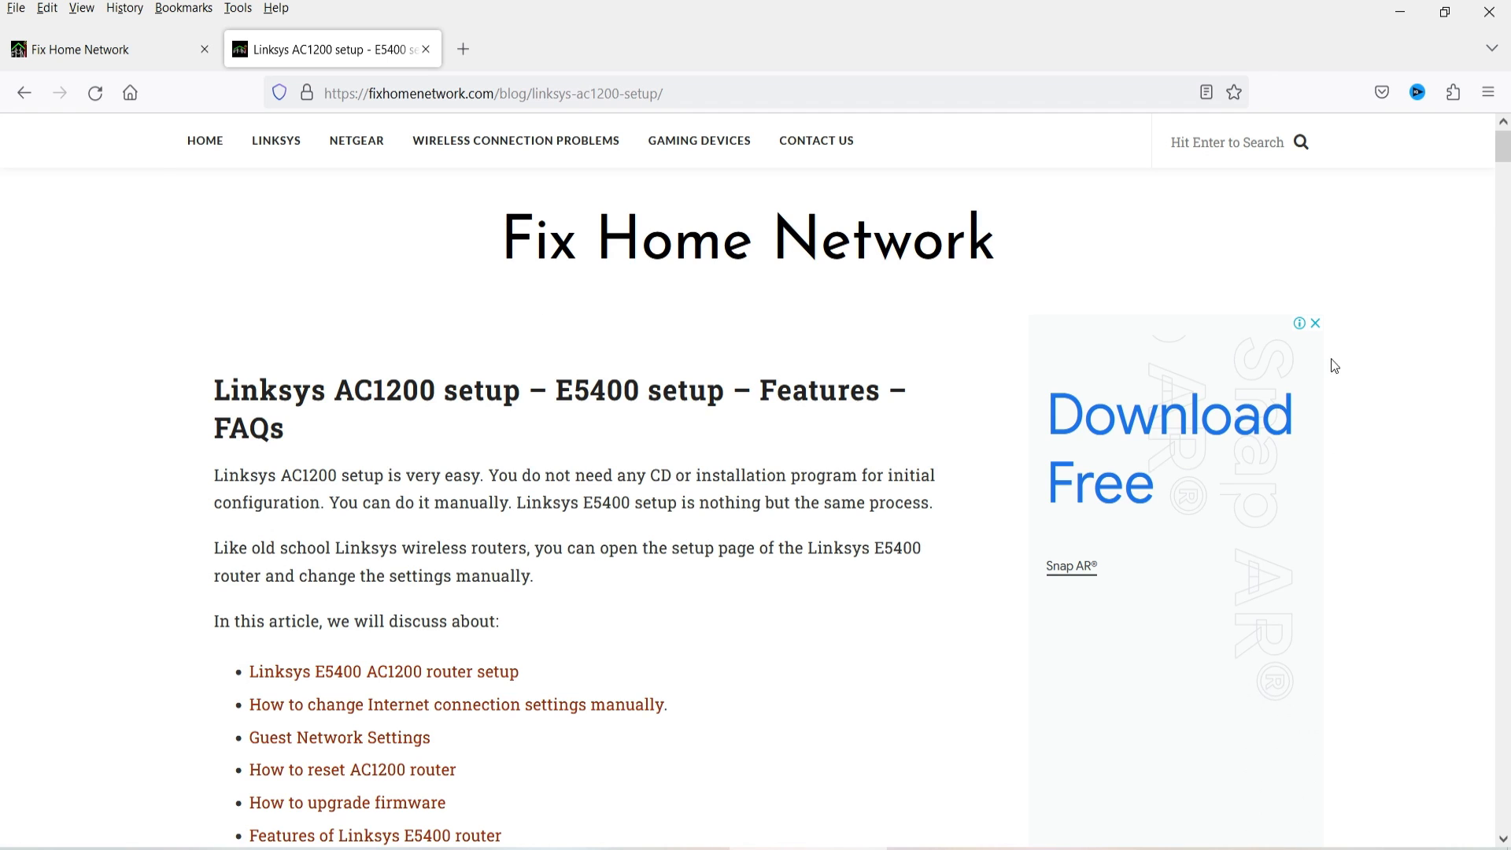
scroll(1438, 348, "down", 3)
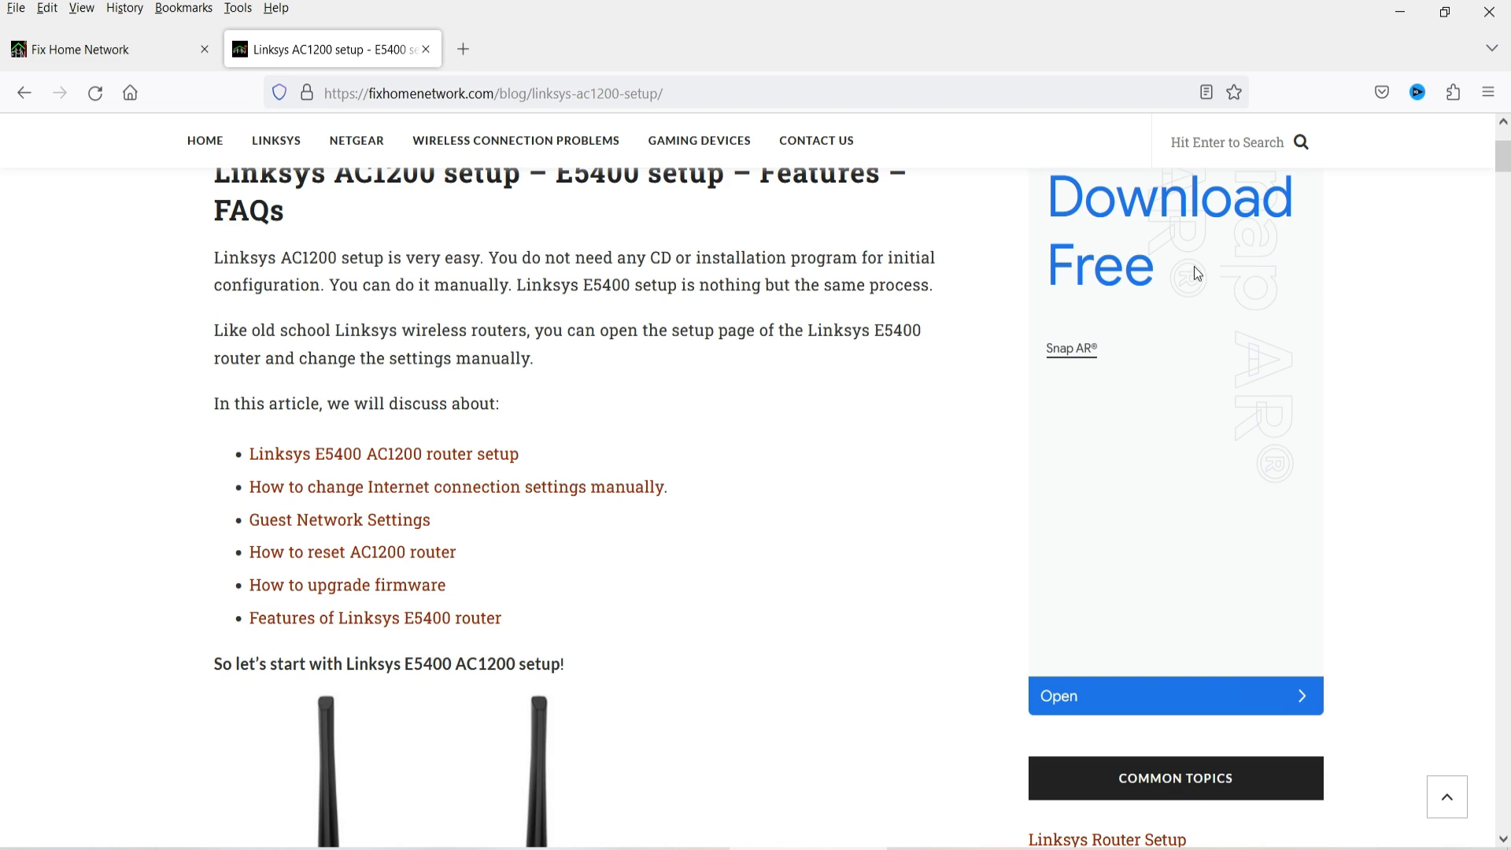
scroll(1351, 329, "down", 3)
scroll(1393, 355, "down", 4)
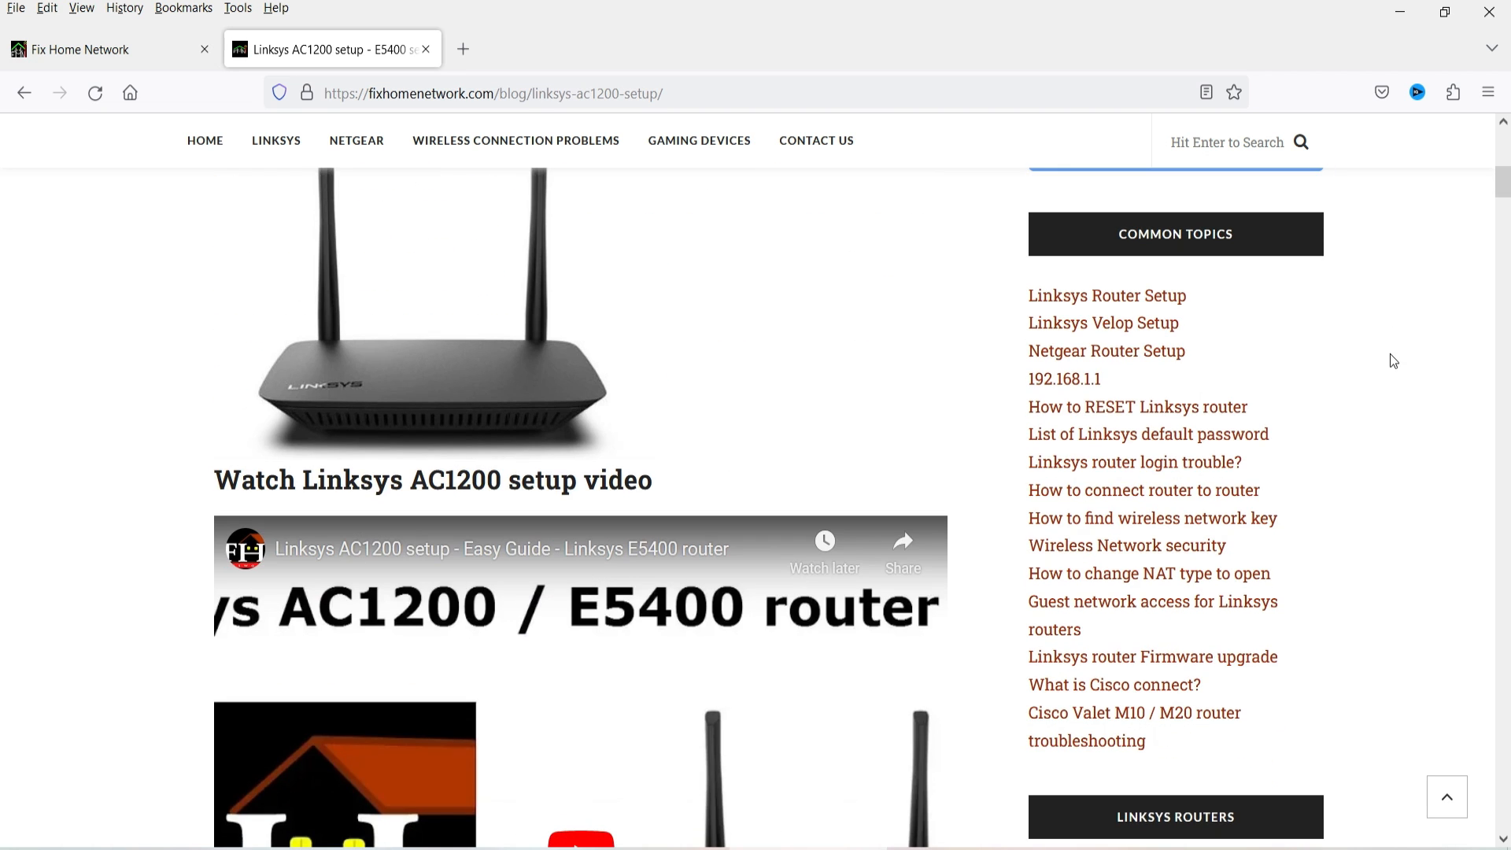
scroll(1117, 328, "down", 3)
scroll(1155, 461, "up", 5)
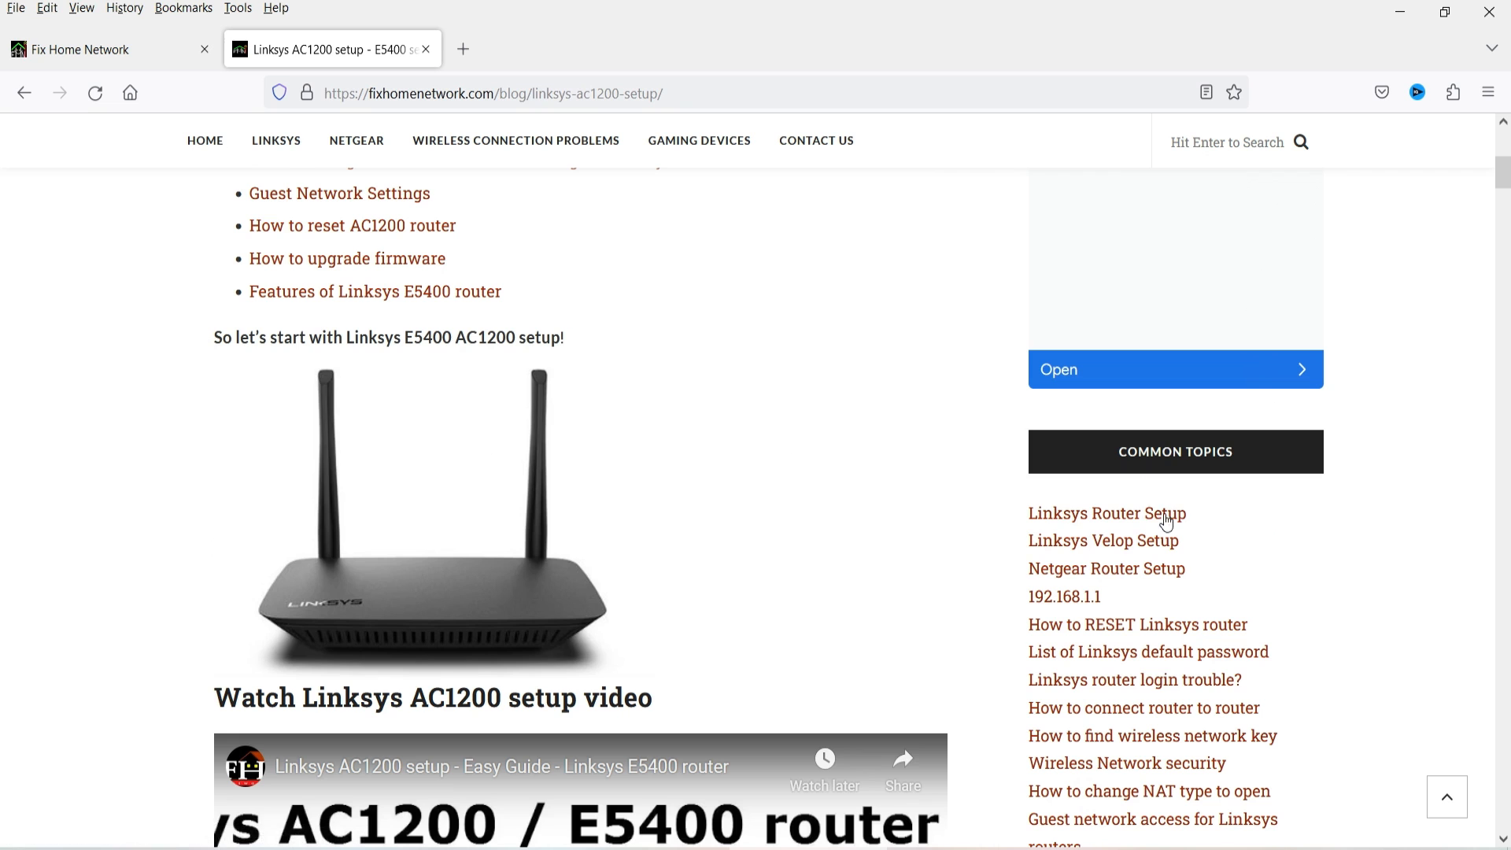
Step: Examine the remaining AC1200 article content, including the connection steps, Wi-Fi settings, reset instructions, categories, recent posts and reader comments
scroll(1245, 457, "down", 1)
scroll(1243, 452, "down", 15)
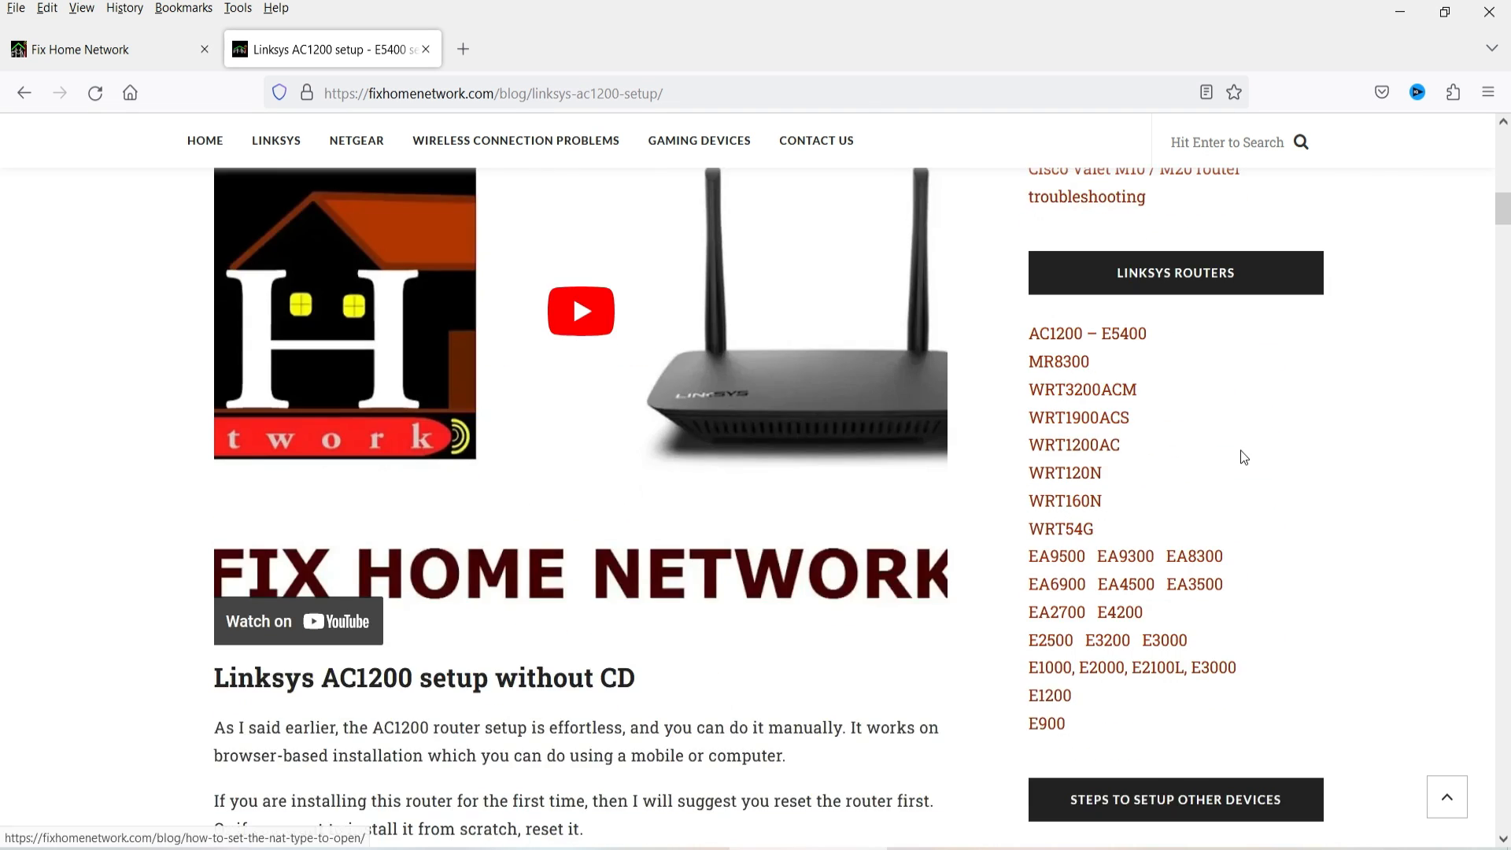
scroll(1136, 494, "down", 7)
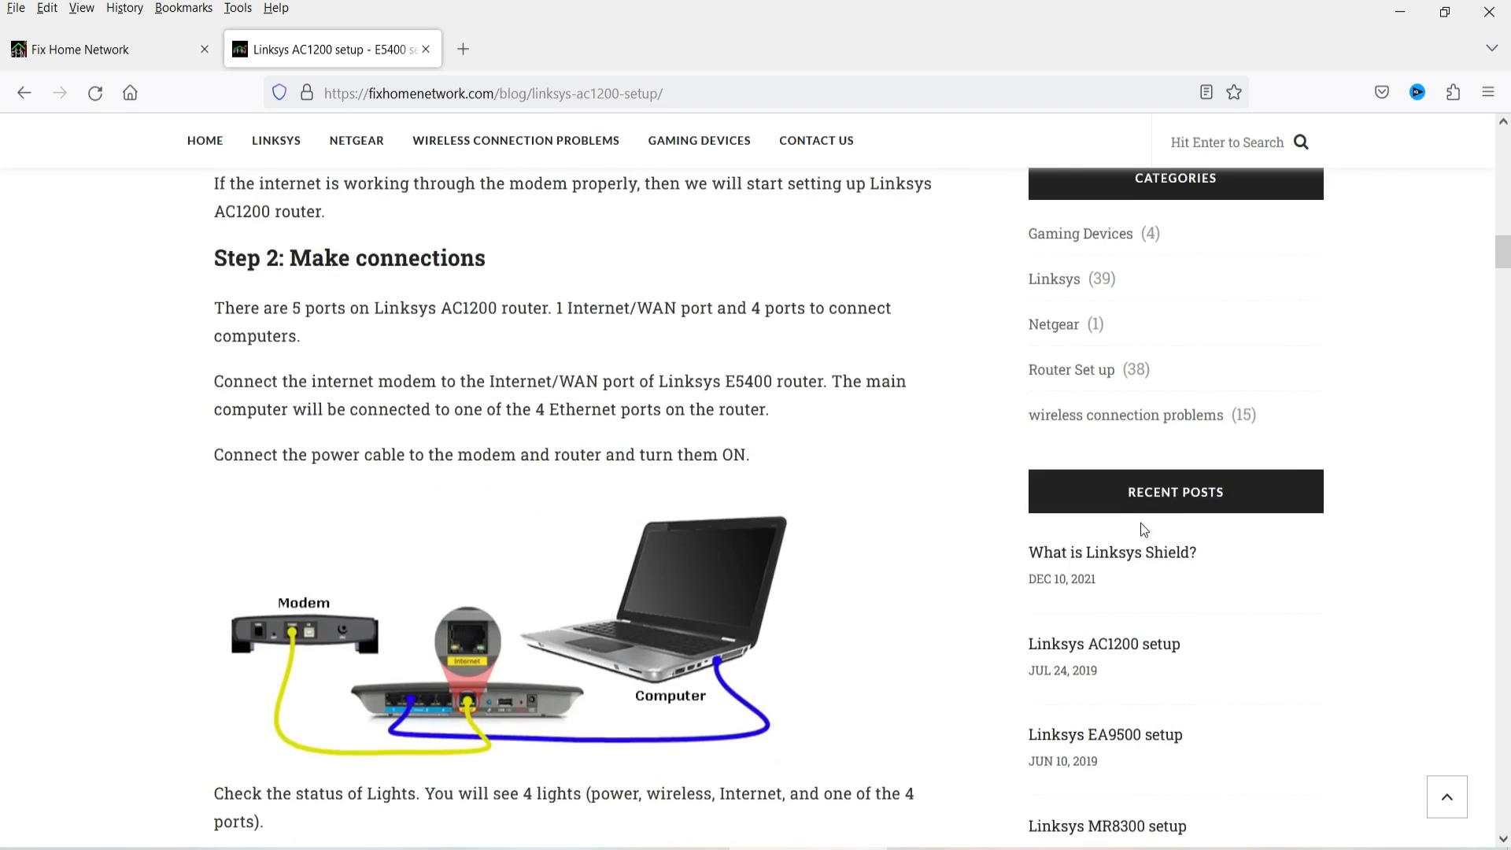
scroll(1148, 470, "down", 8)
scroll(642, 462, "down", 20)
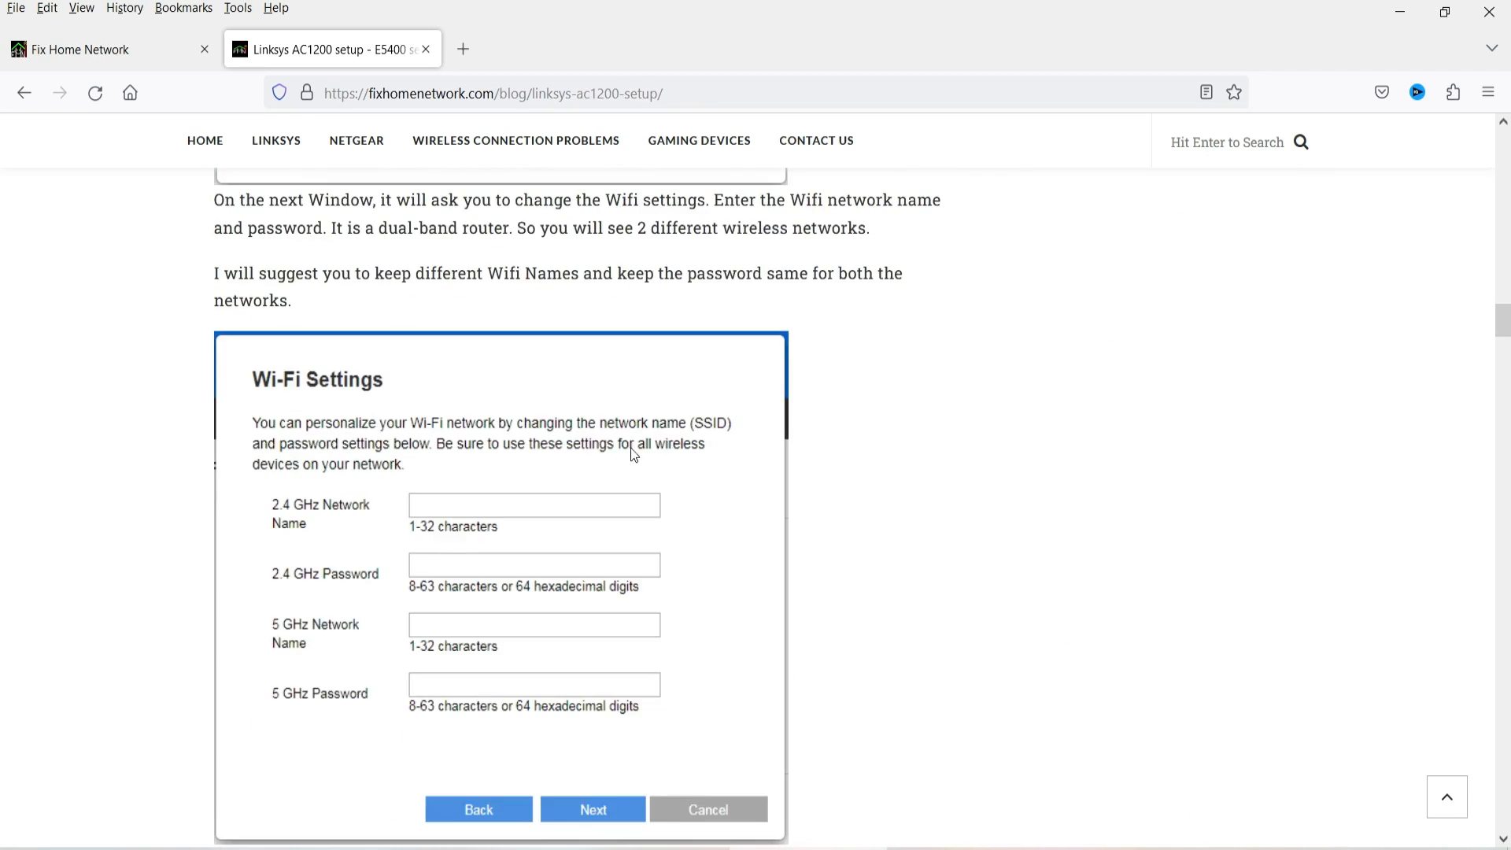
scroll(642, 465, "down", 20)
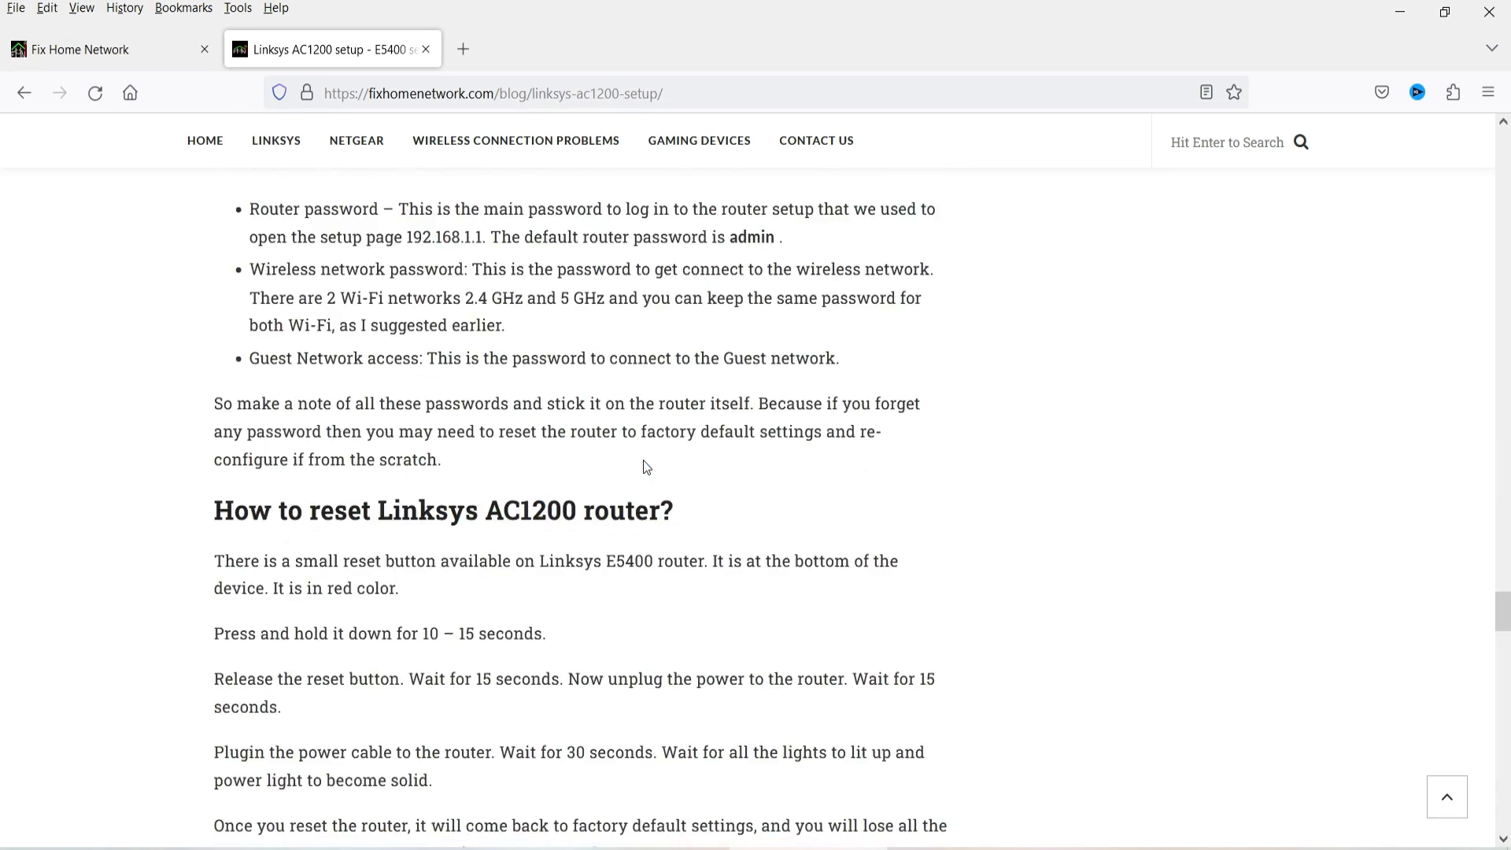
scroll(725, 419, "down", 5)
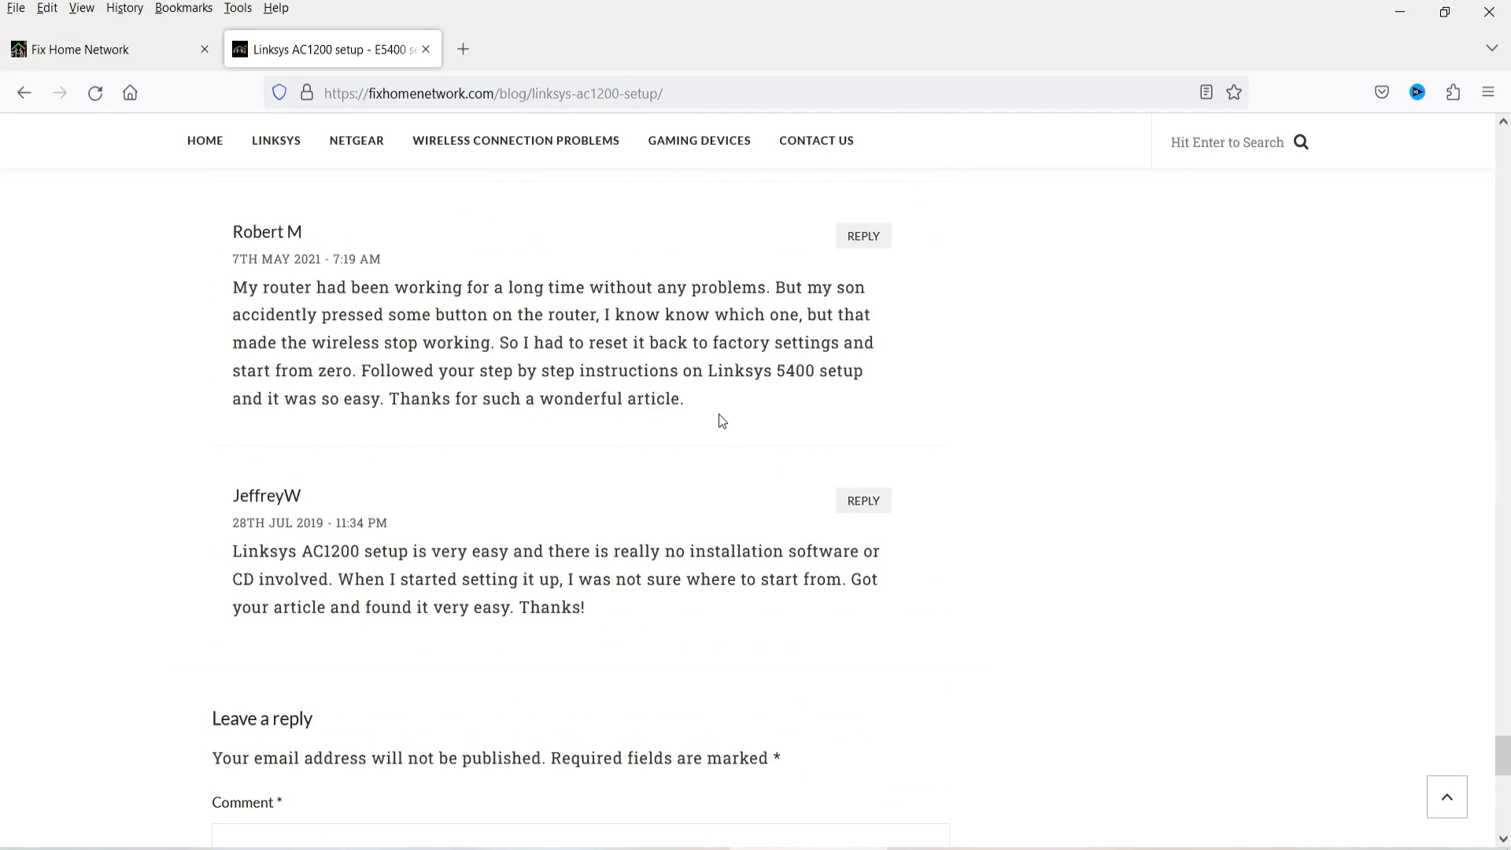
scroll(671, 414, "down", 10)
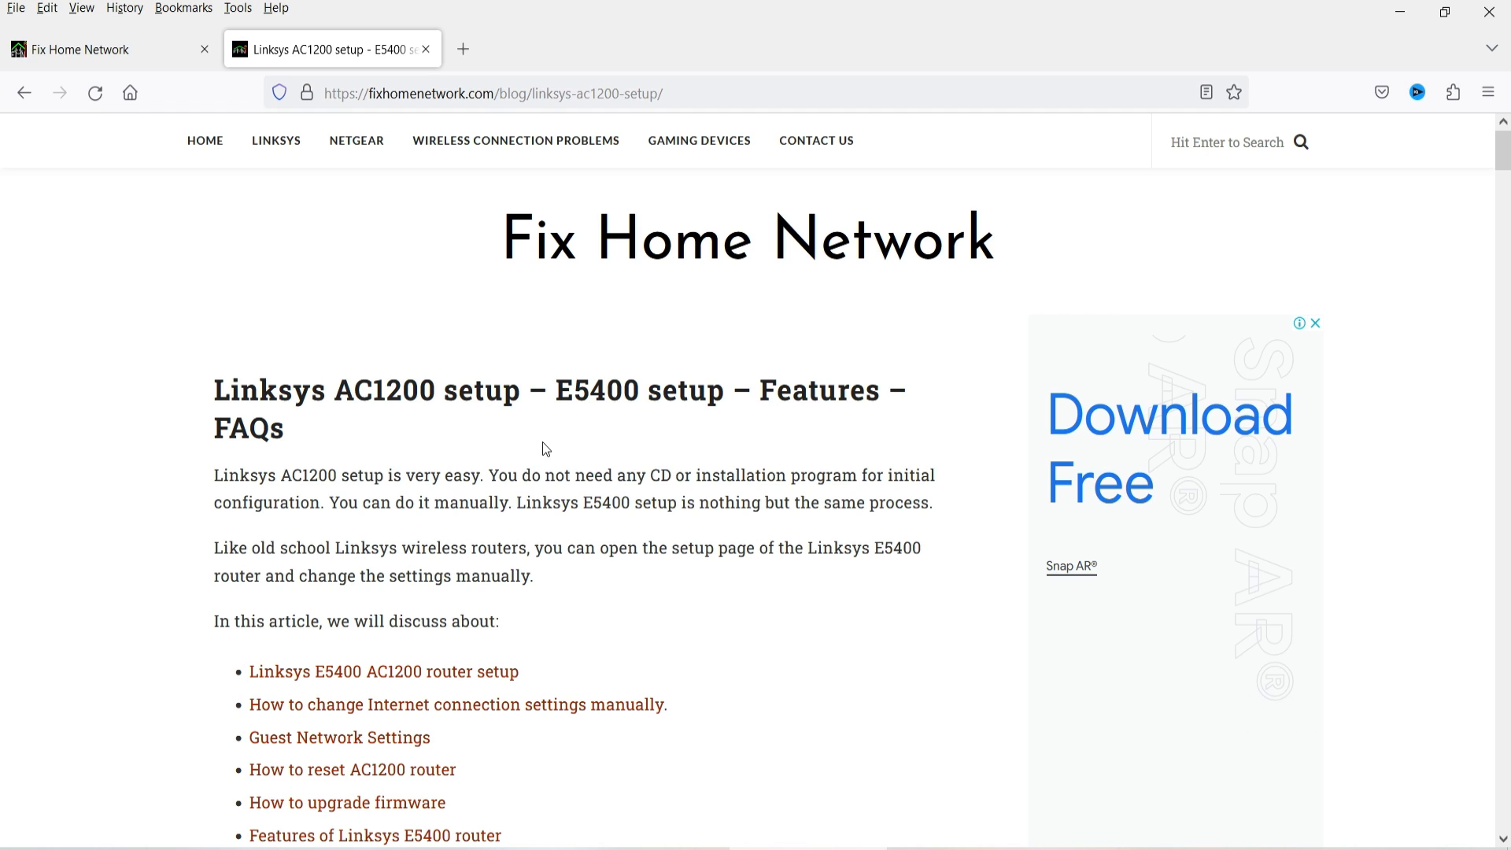
scroll(855, 390, "down", 2)
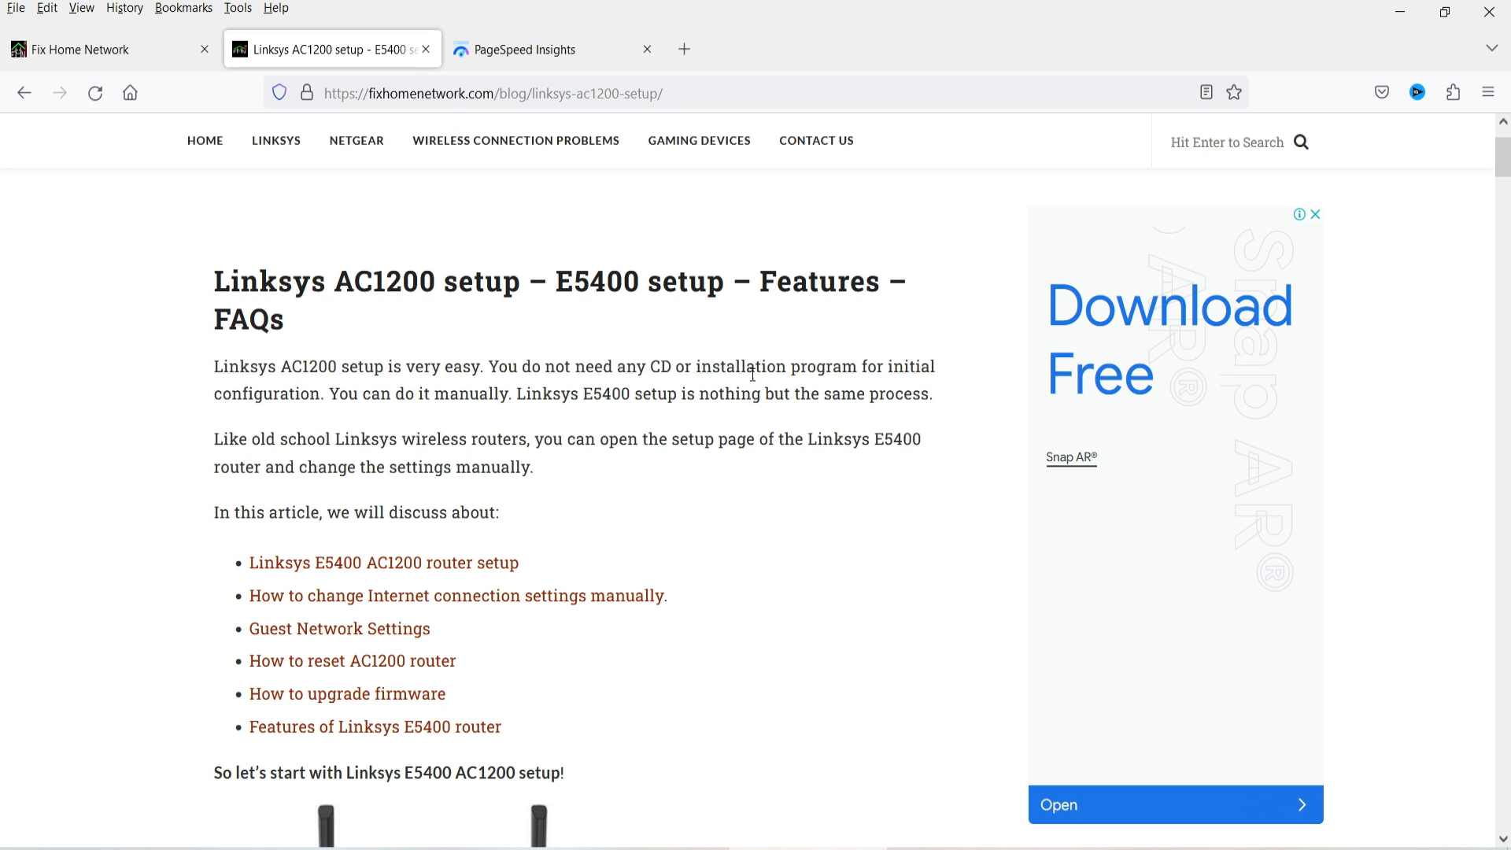
left_click(553, 50)
left_click(381, 210)
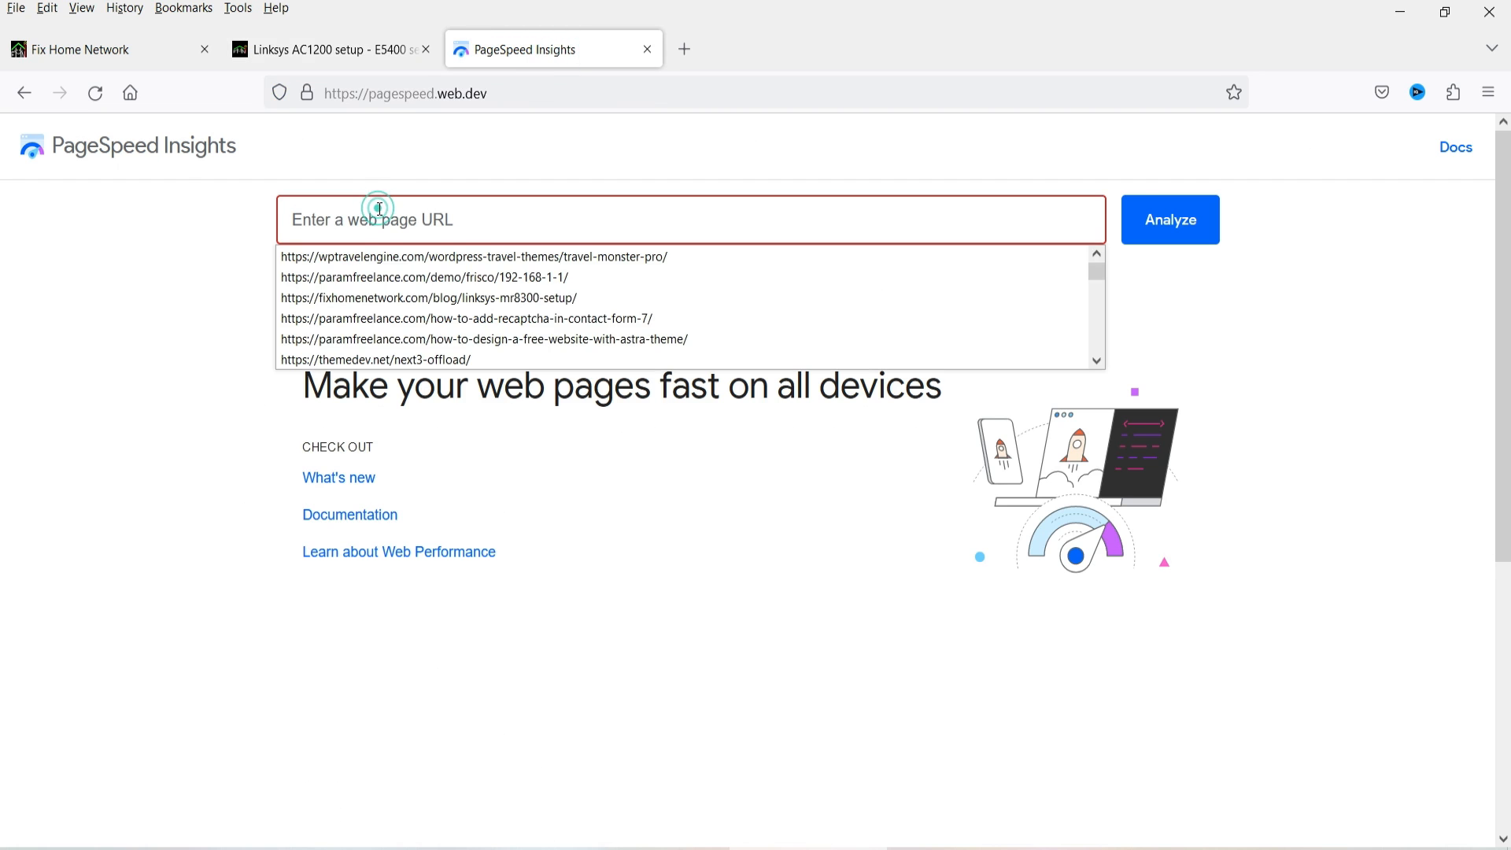
type("https://fixhomenetwork.com/blog/linksys-ac1200-setup/")
key("Return")
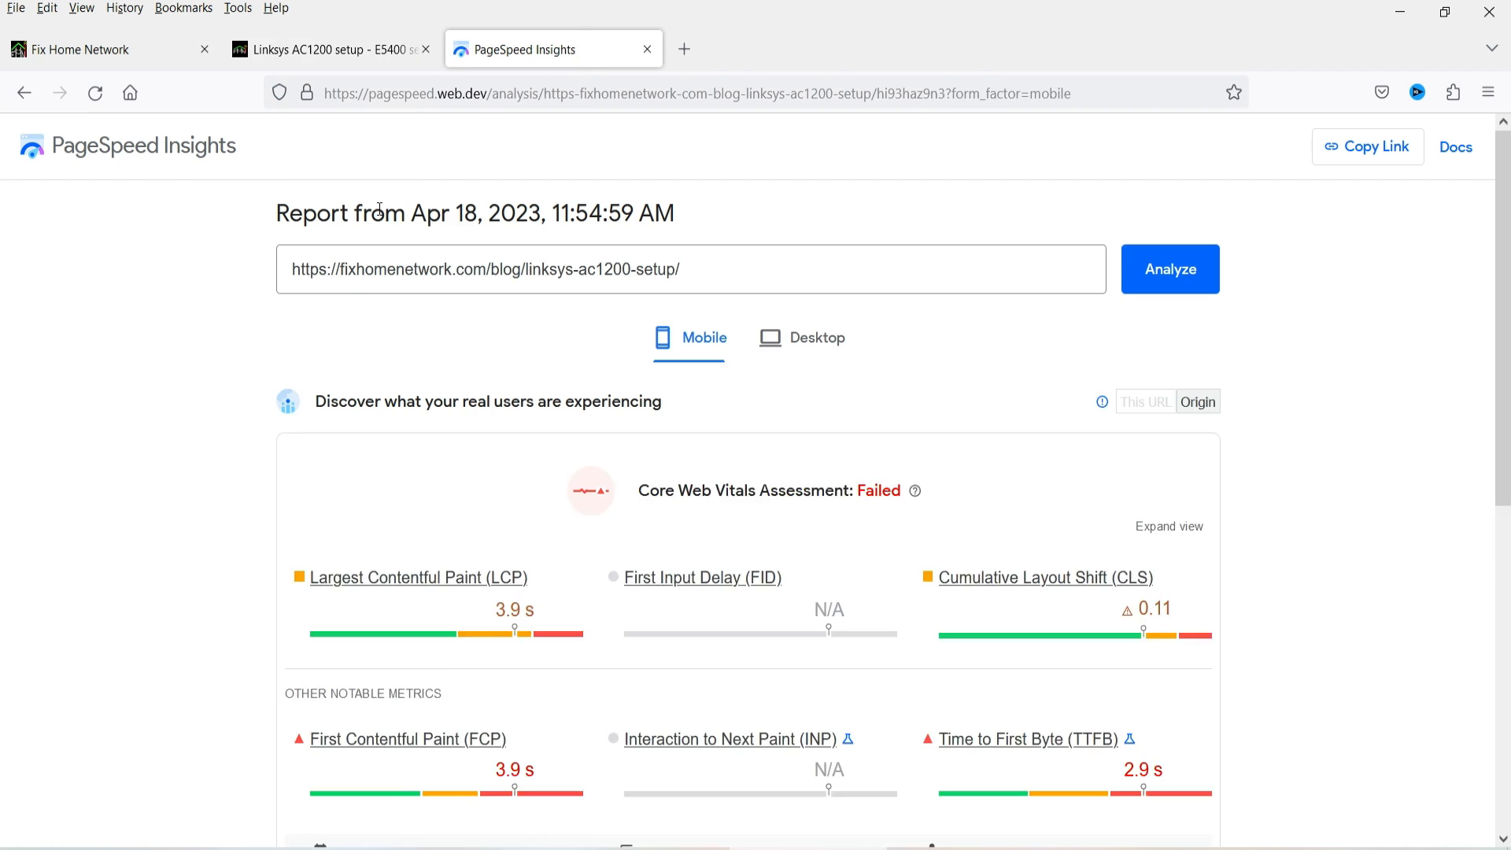
scroll(1336, 369, "down", 8)
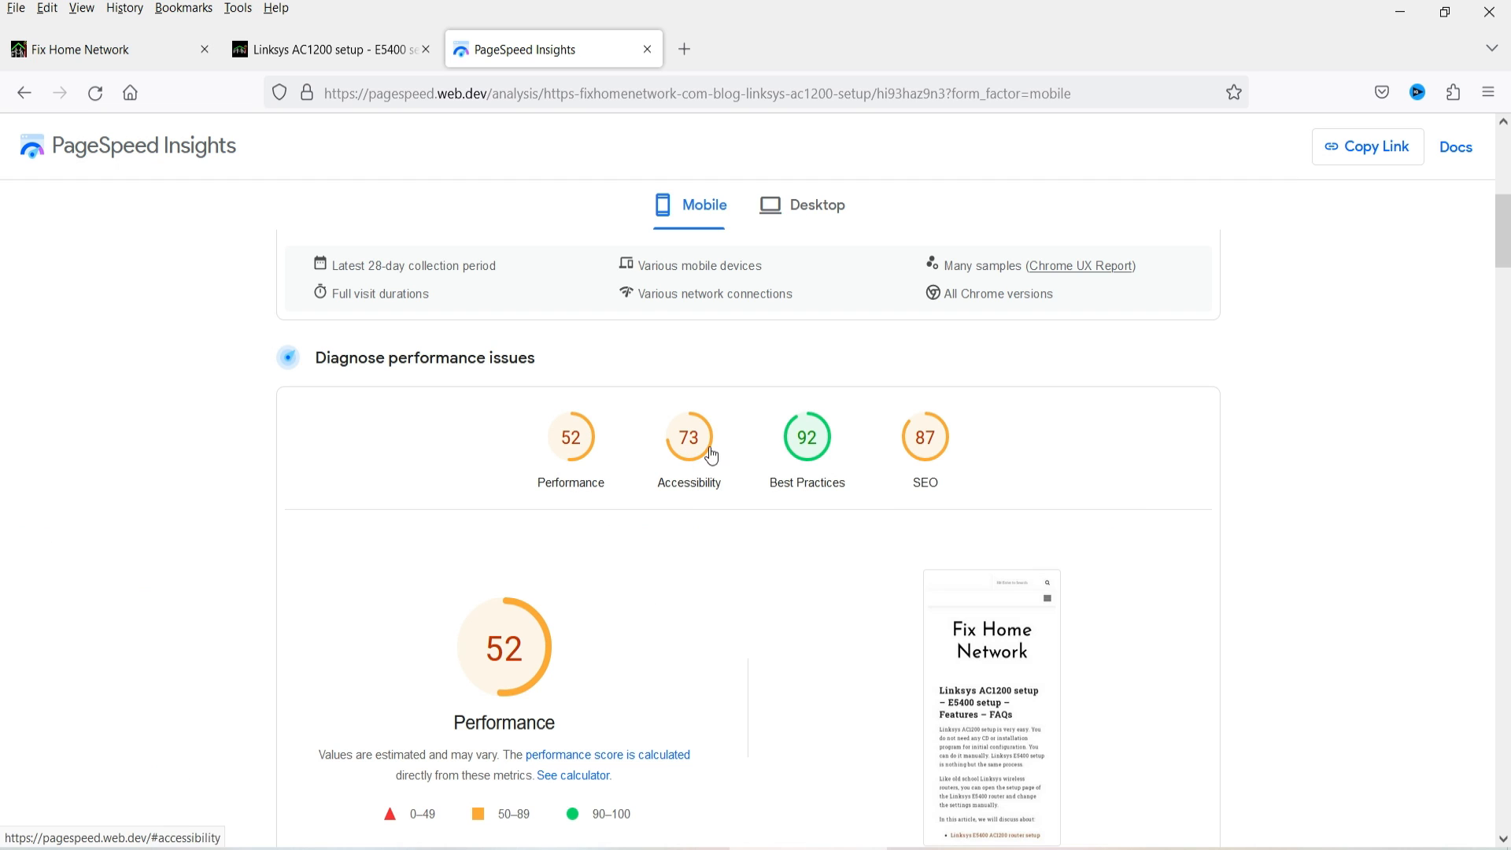
left_click(797, 222)
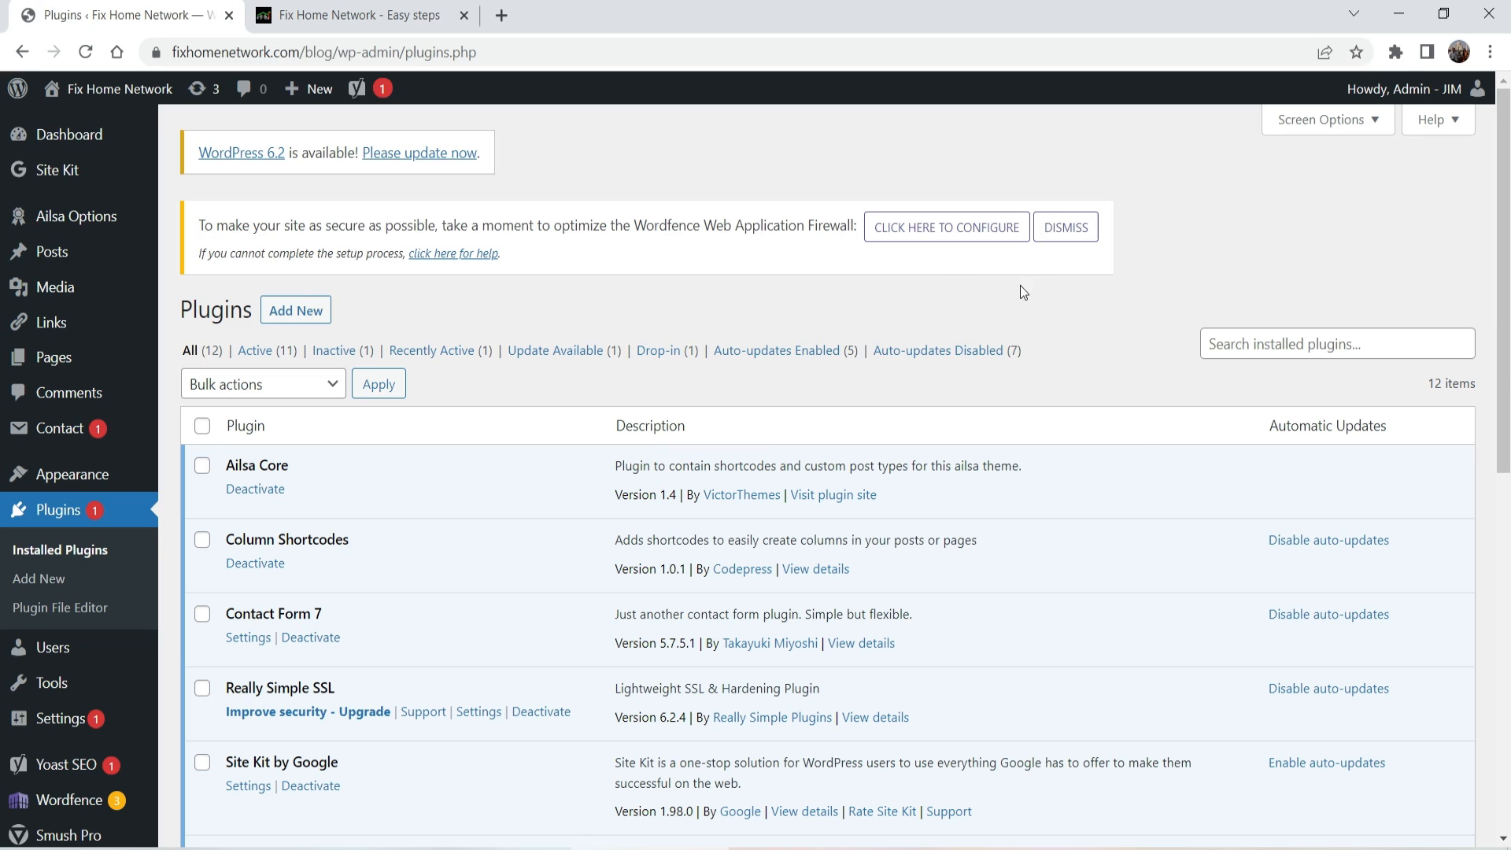
Step: Switch to the WordPress dashboard's list of all posts and check the publish date of the oldest post on the first page
left_click(404, 16)
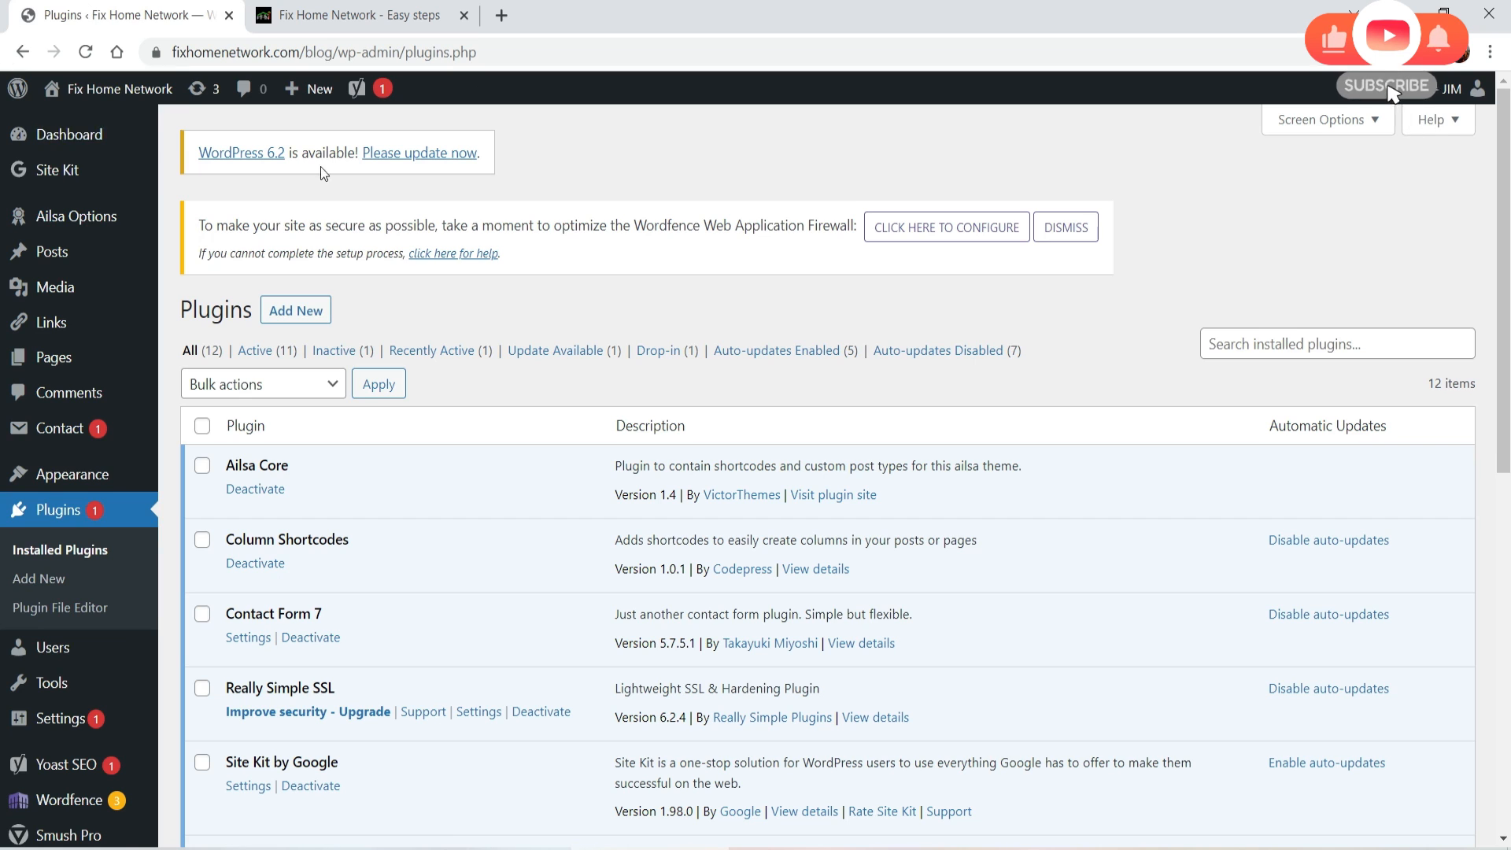
left_click(49, 252)
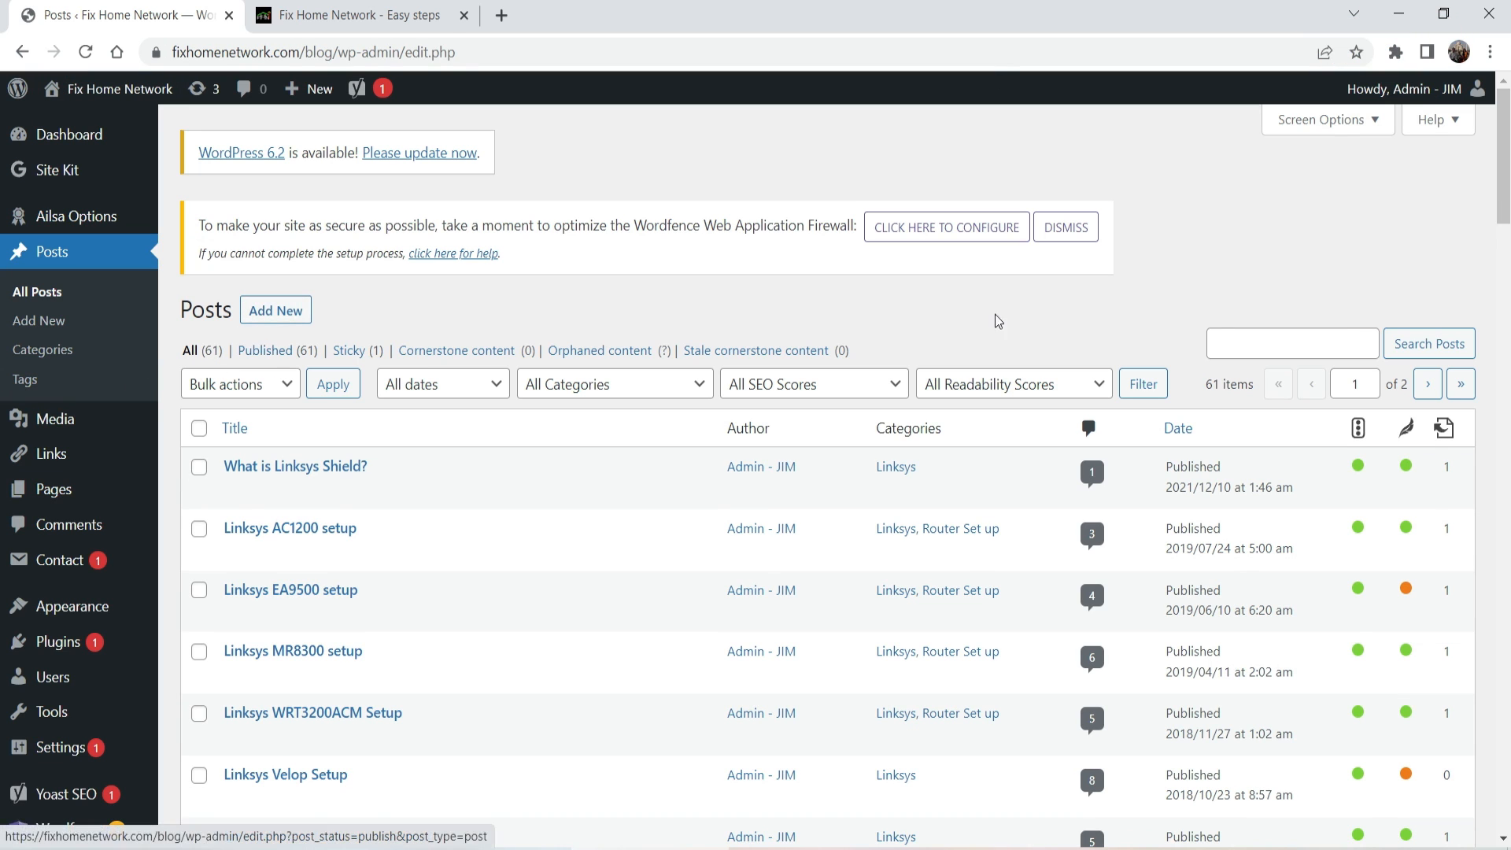
left_click_drag(1504, 169, 1482, 841)
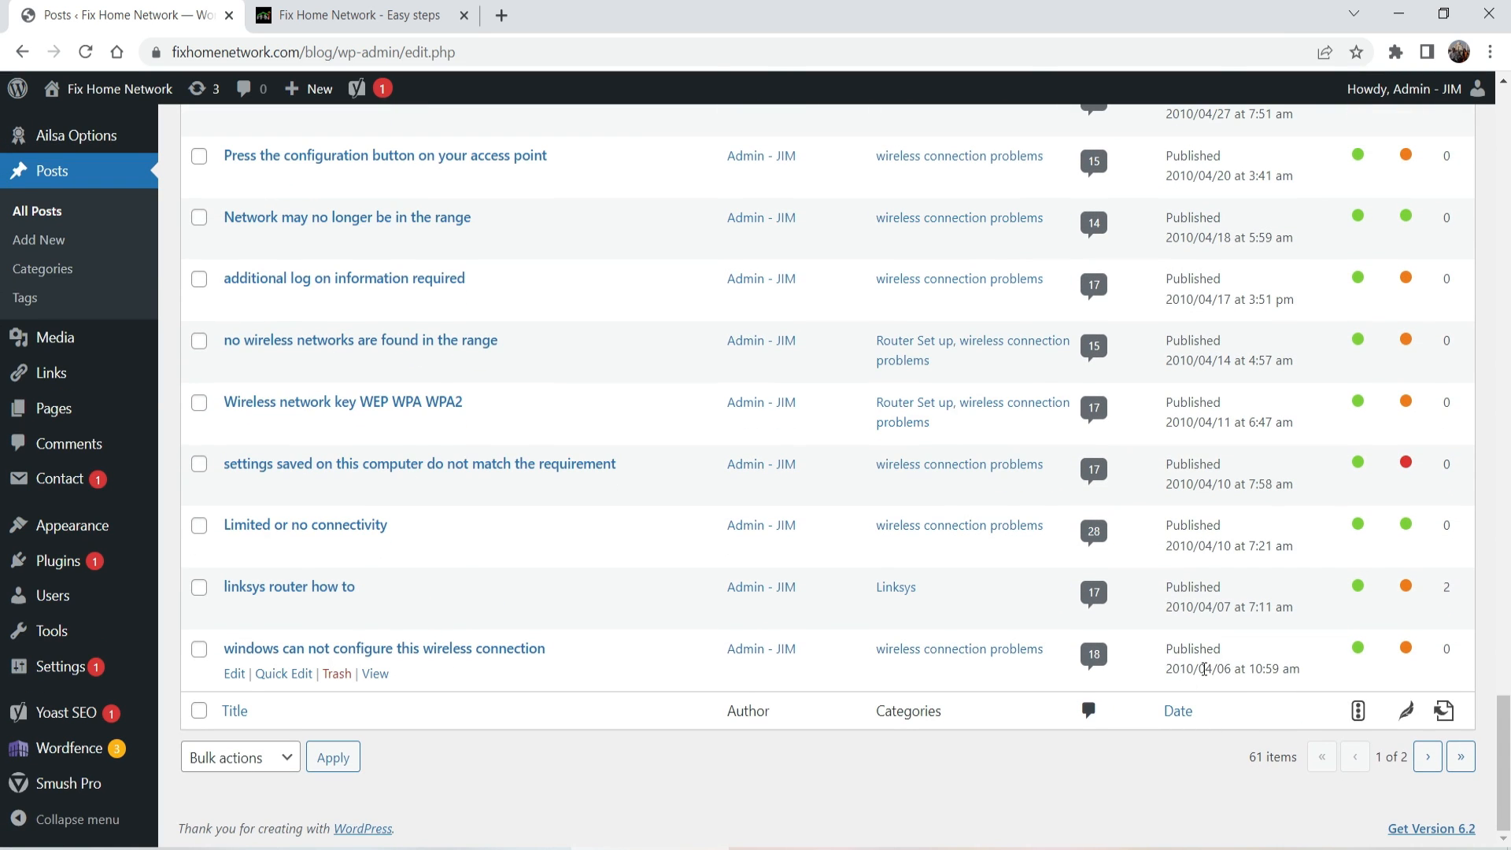
double_click(1169, 667)
scroll(1221, 439, "up", 20)
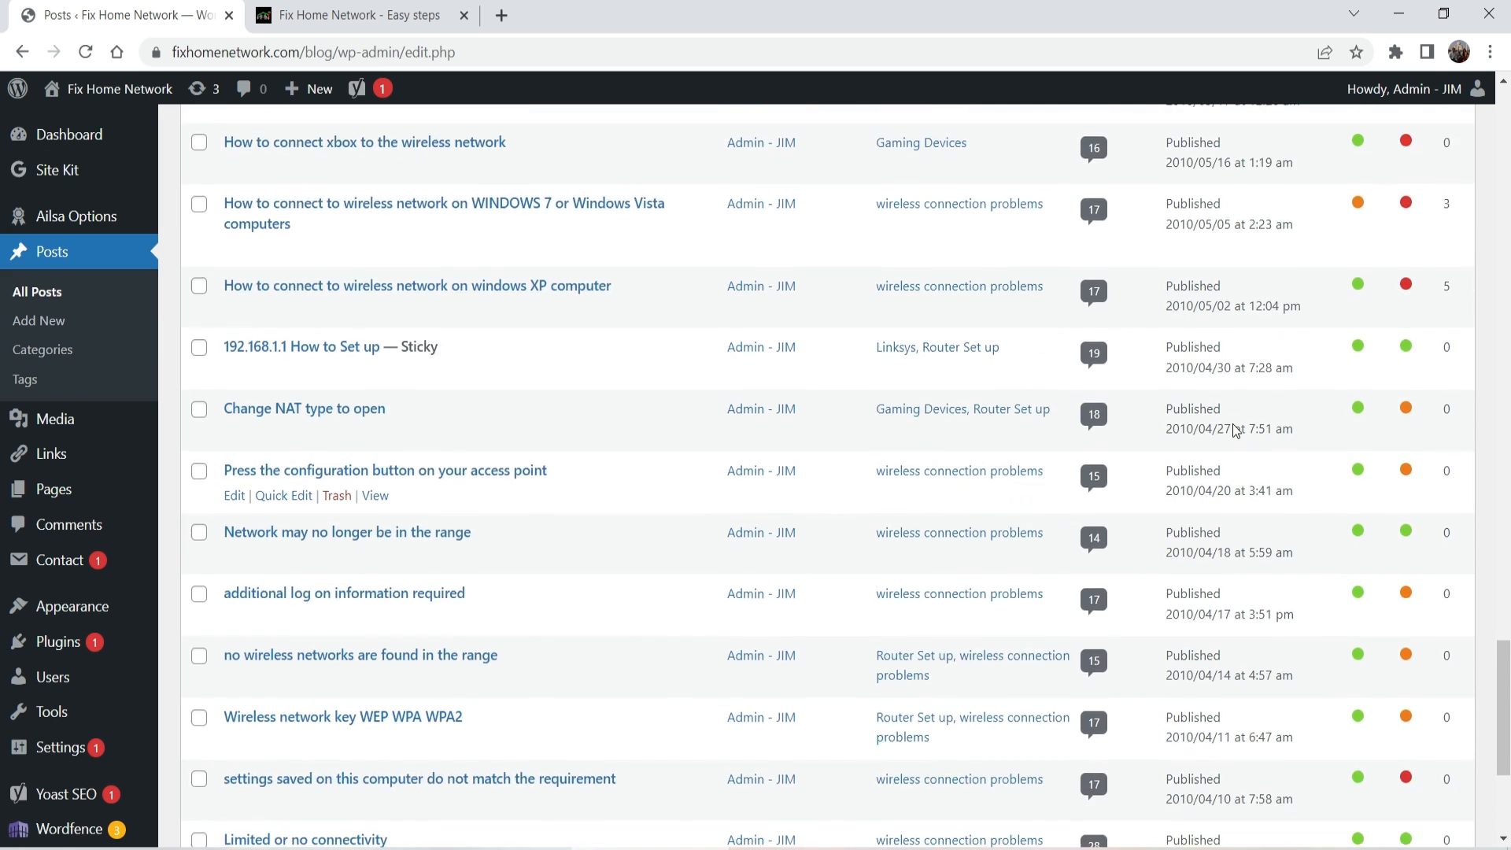
Step: Open the WordPress site's installed plugins list and review the plugins from Ailsa Core to Yoast SEO Premium
left_click(55, 560)
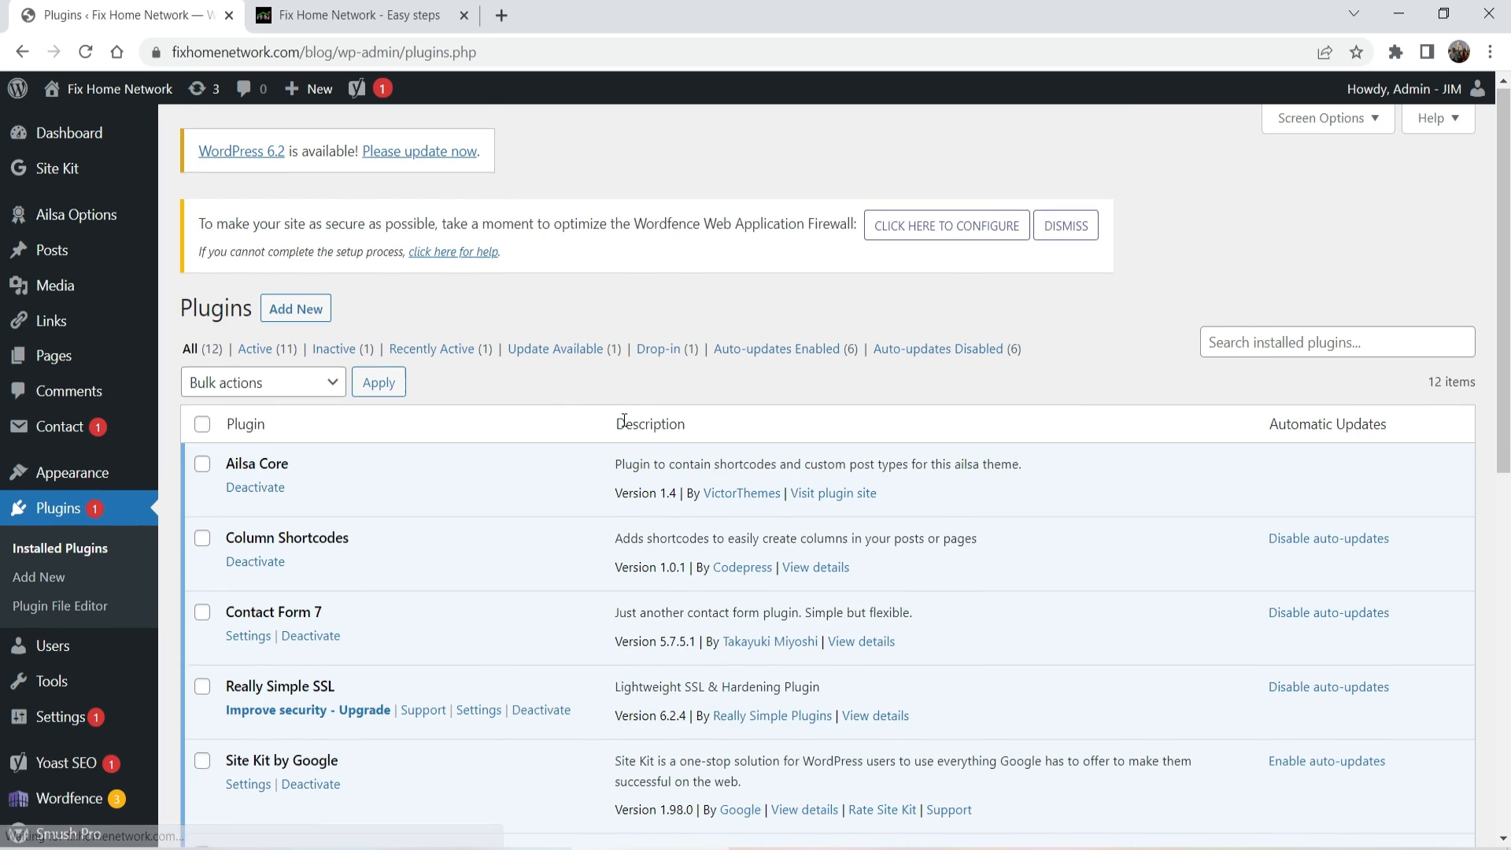
scroll(628, 429, "down", 3)
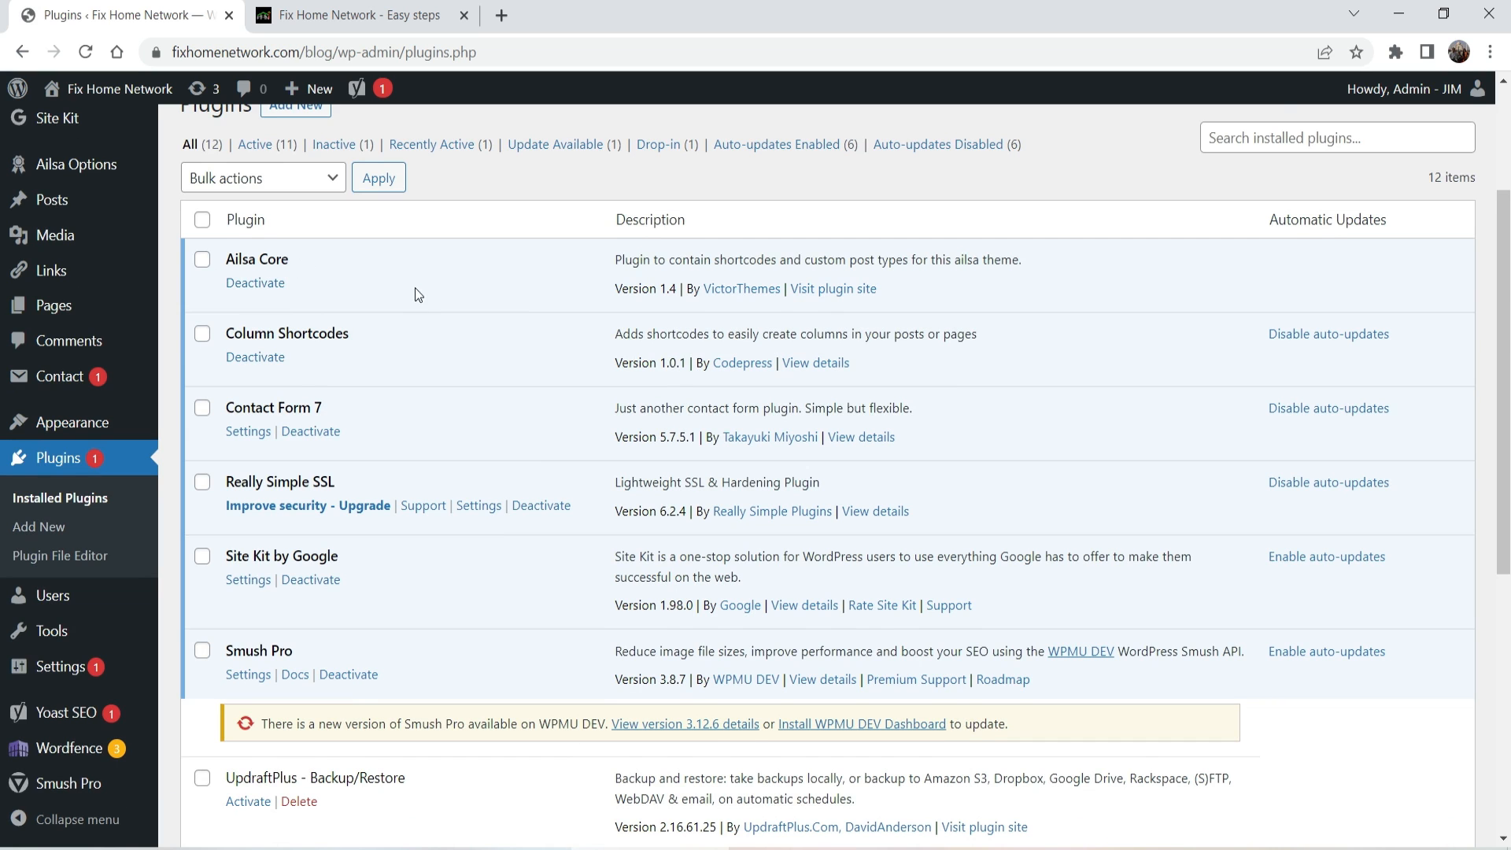
scroll(417, 294, "down", 3)
scroll(373, 365, "down", 1)
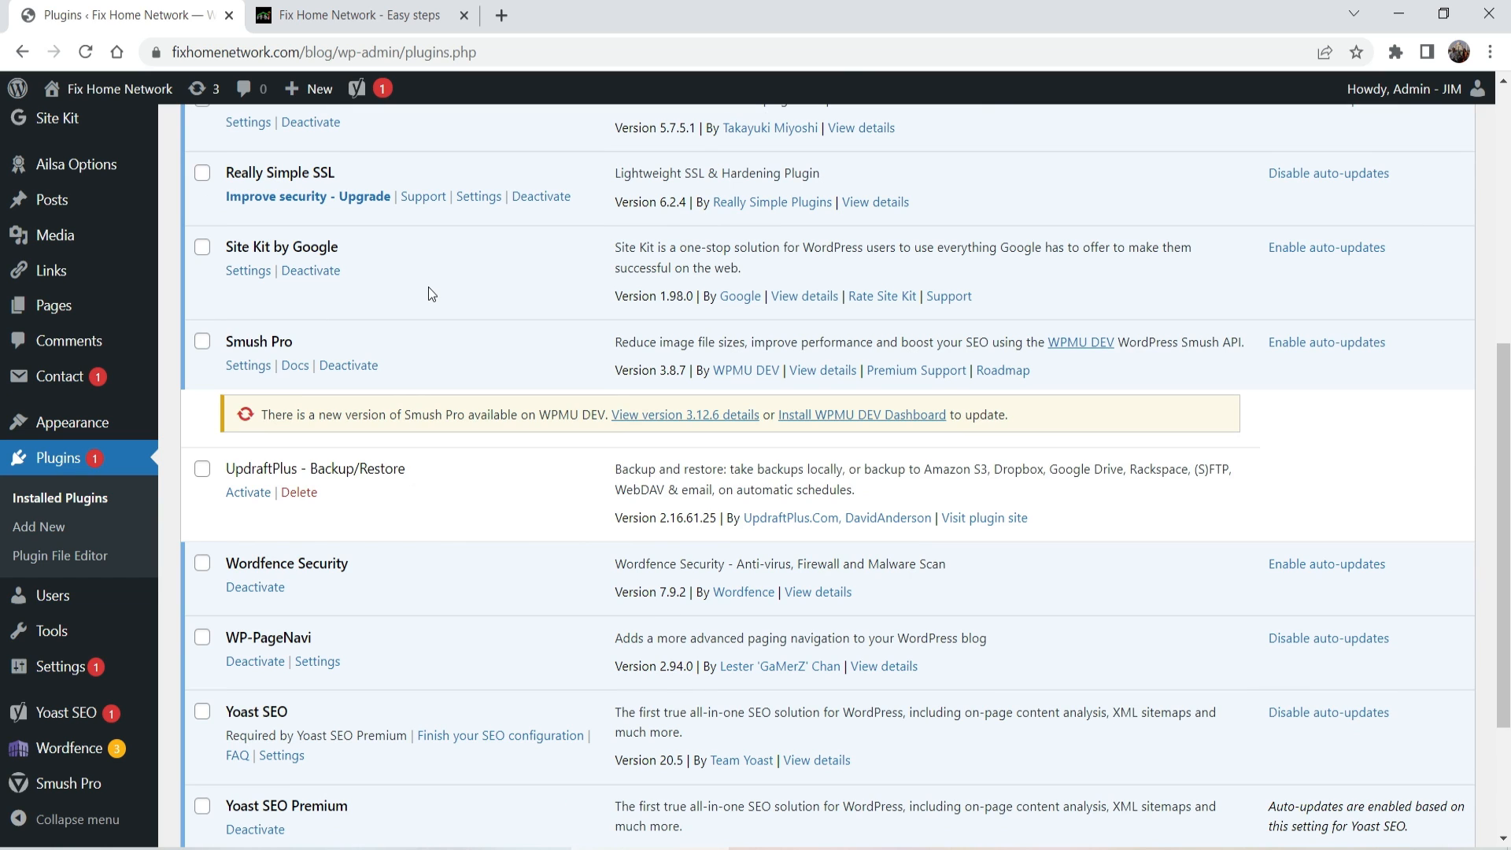
Step: Review the rest of the installed plugins list and open the site's installed themes
scroll(433, 288, "down", 2)
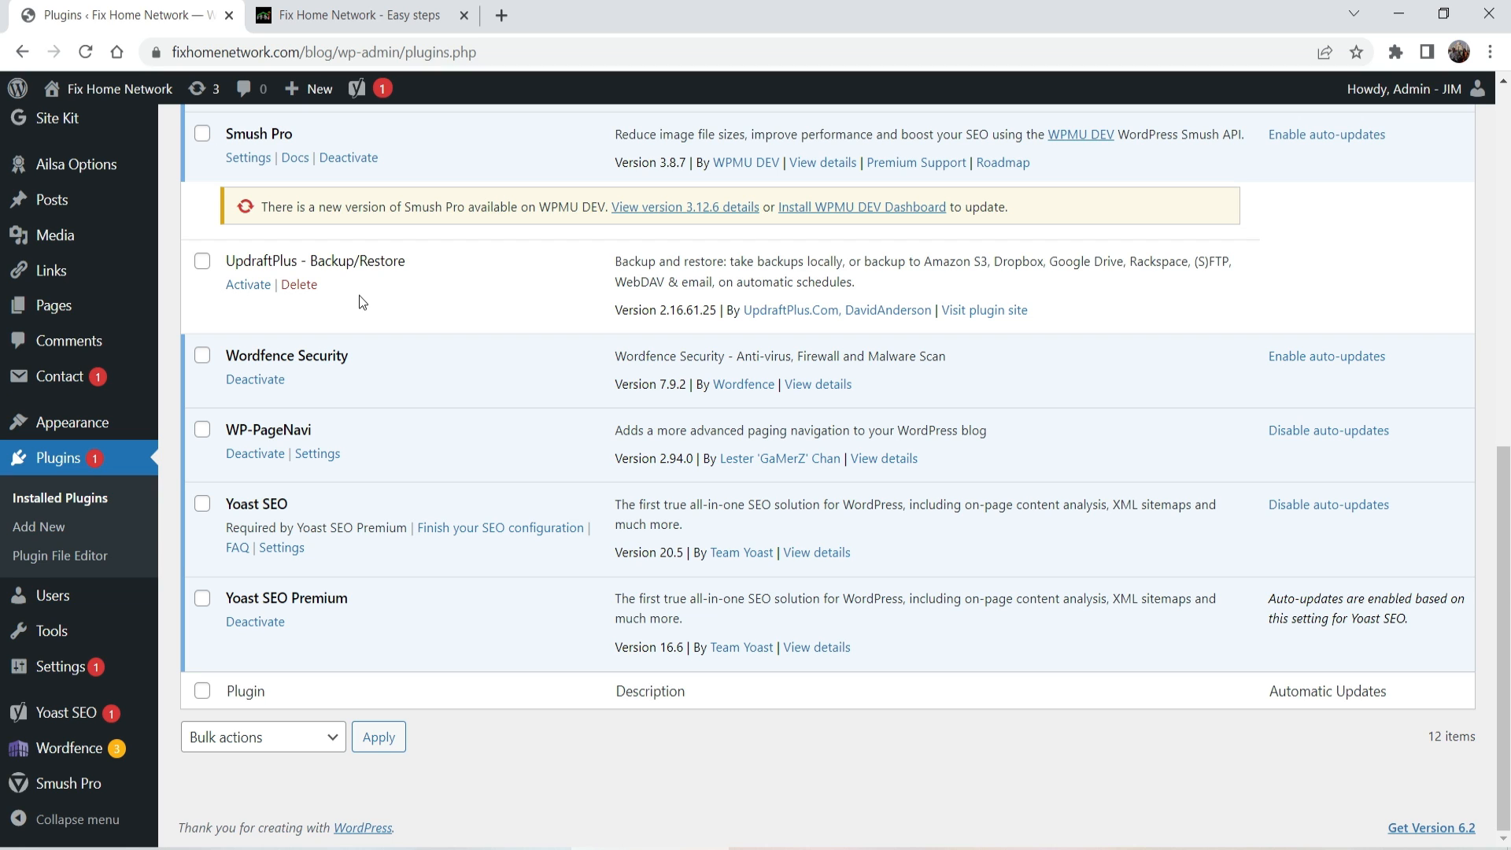
scroll(359, 295, "up", 8)
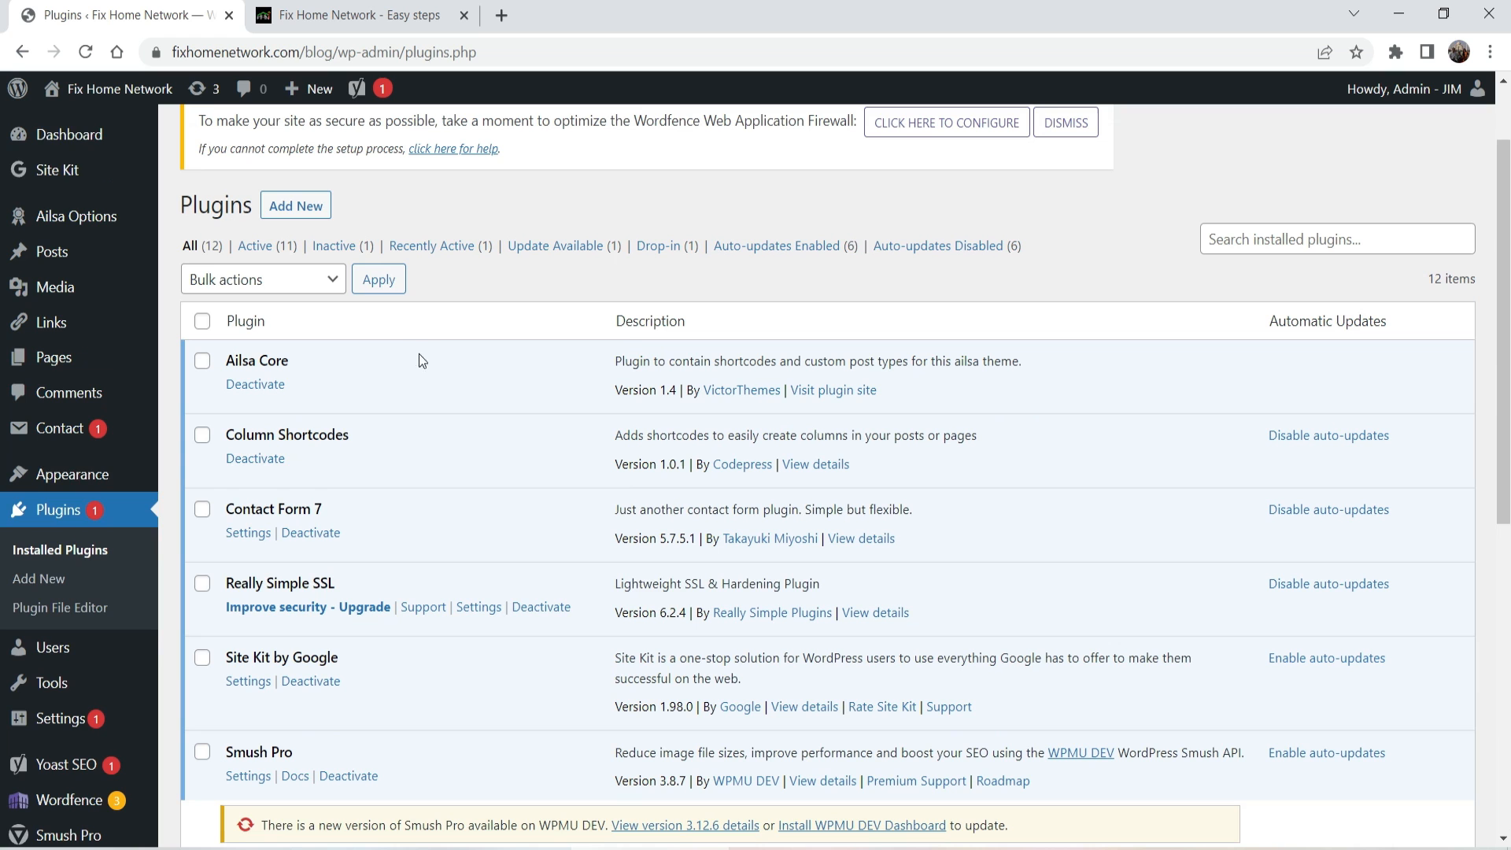
left_click(92, 482)
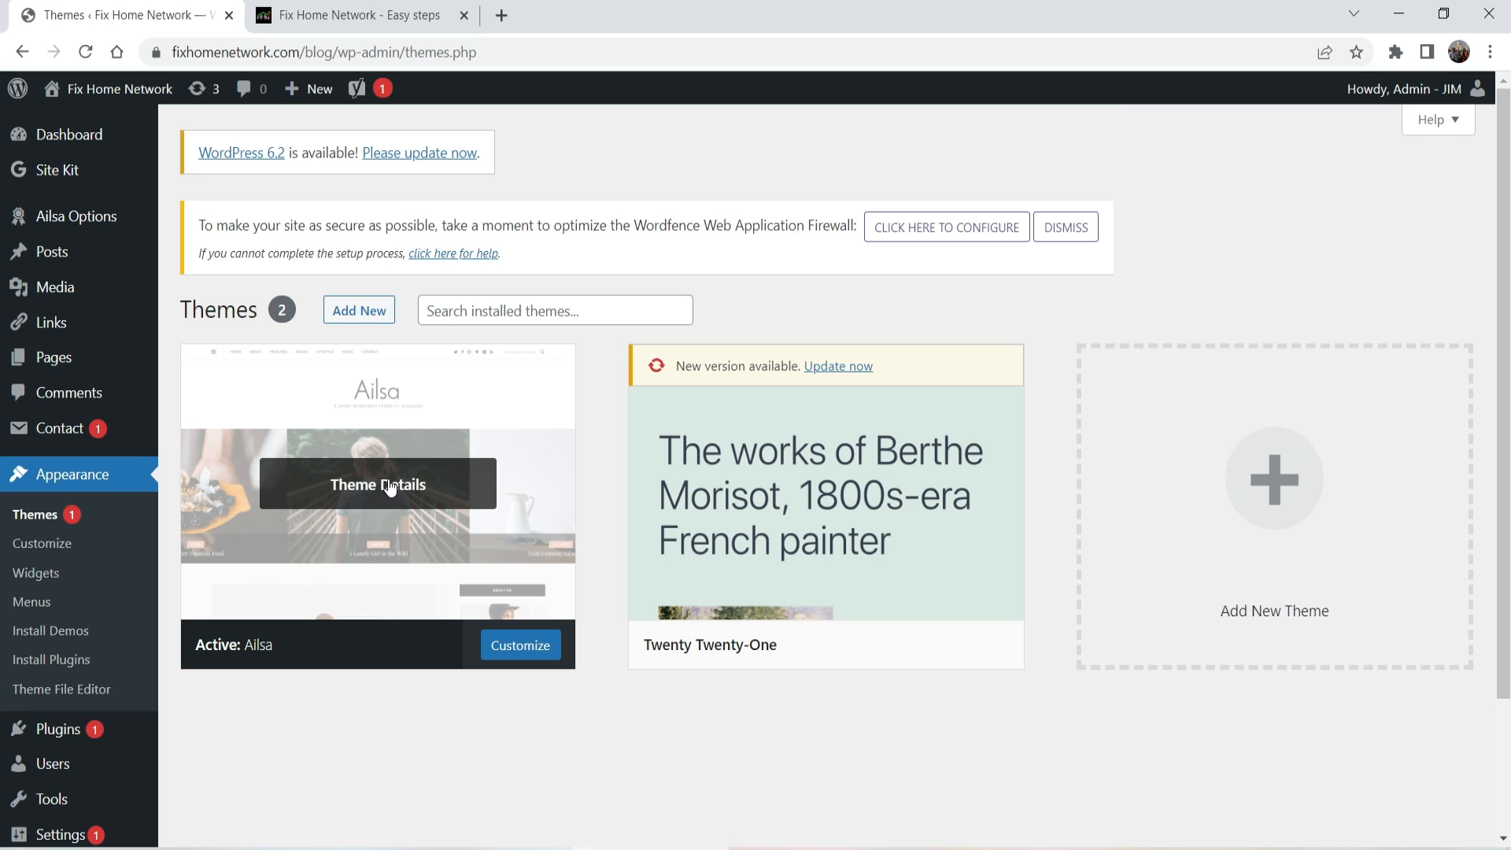
Step: Open the Ailsa theme options and look over the site logo settings
left_click(61, 221)
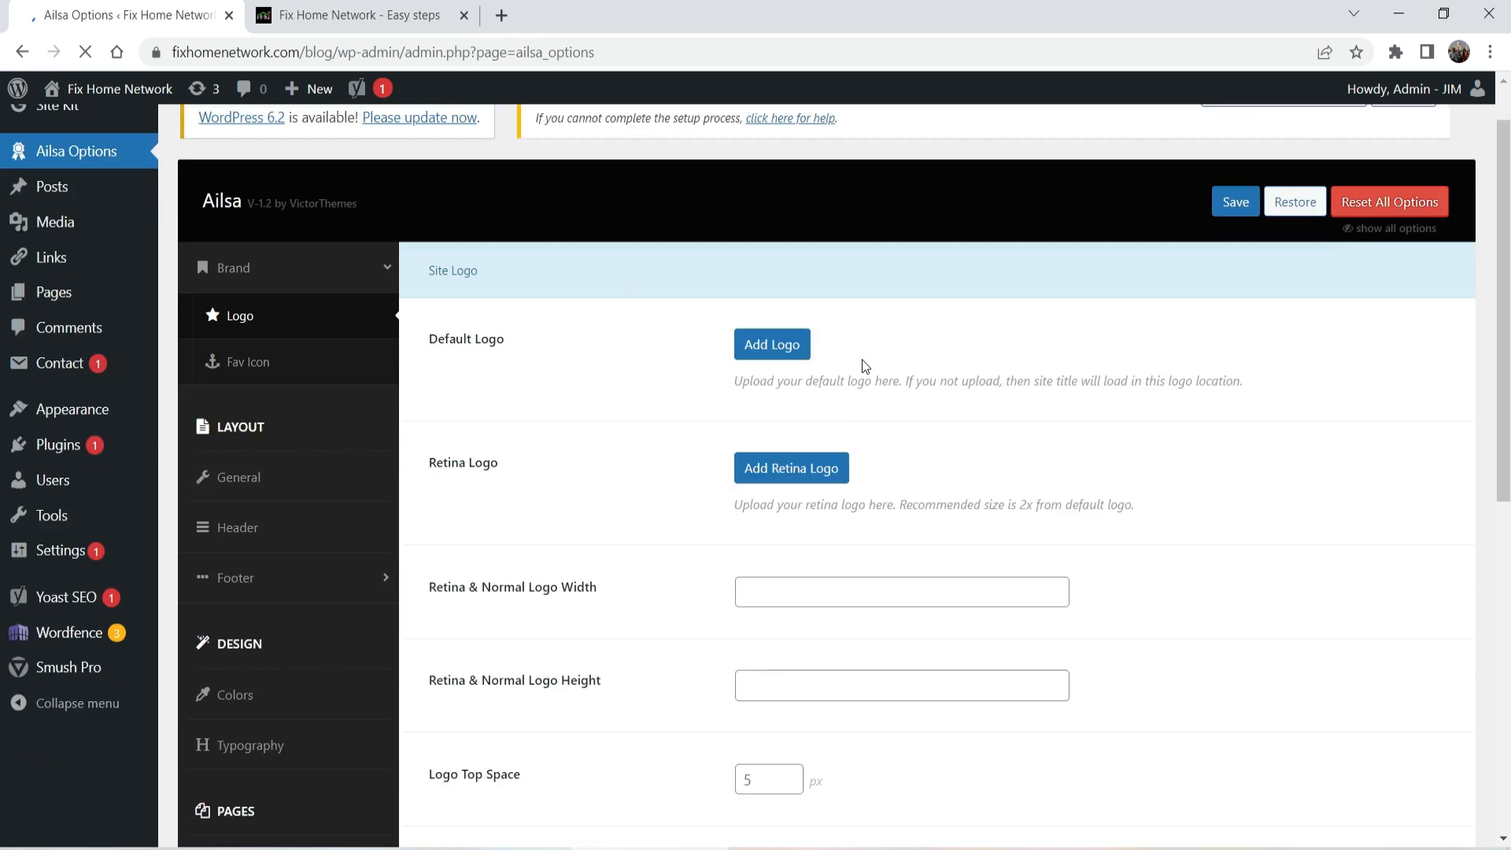
scroll(1074, 337, "down", 6)
scroll(1066, 347, "up", 7)
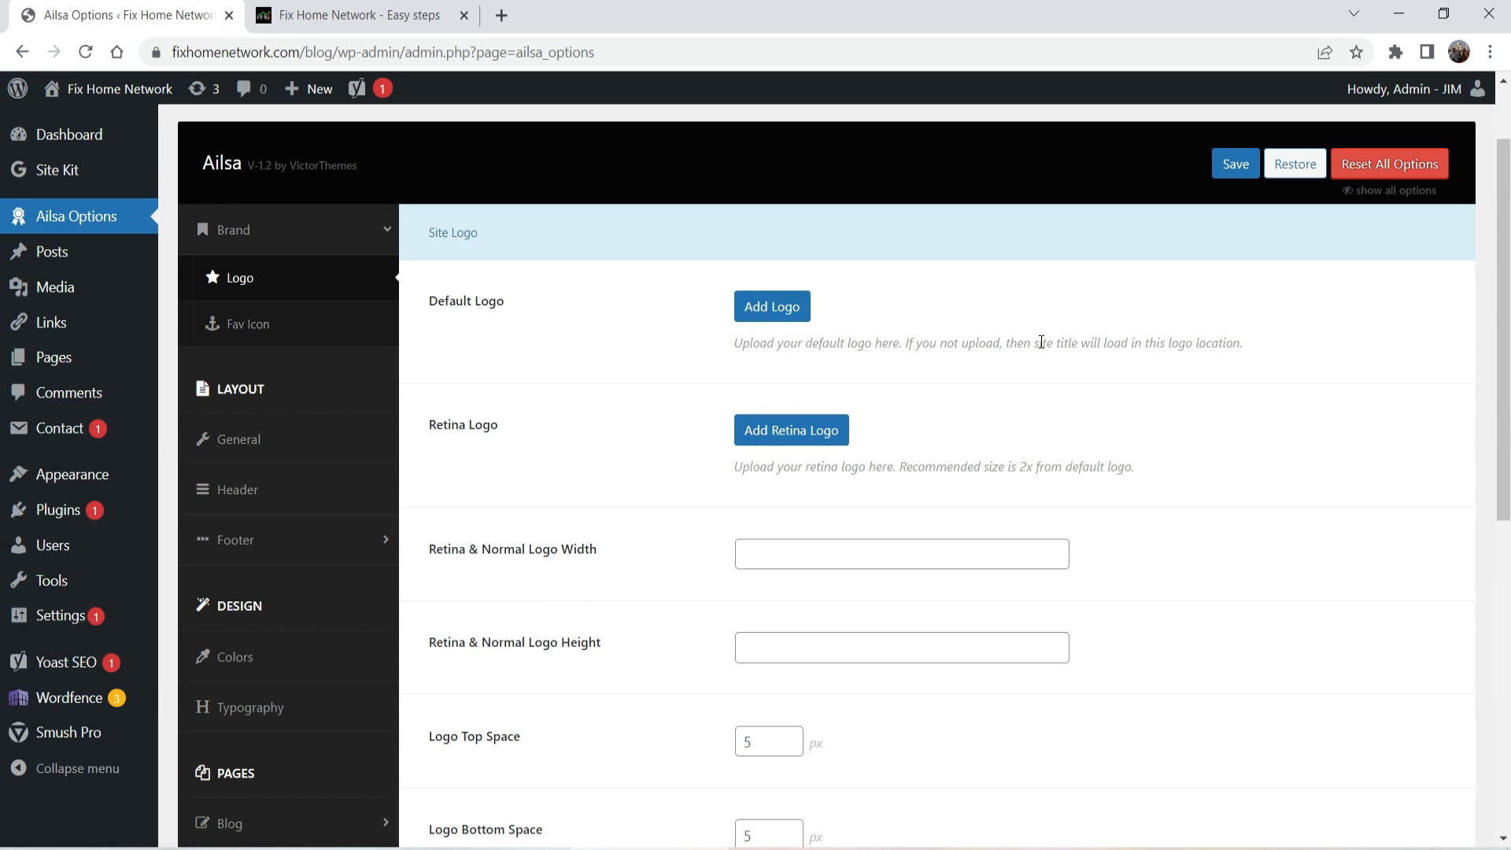
scroll(1031, 354, "up", 2)
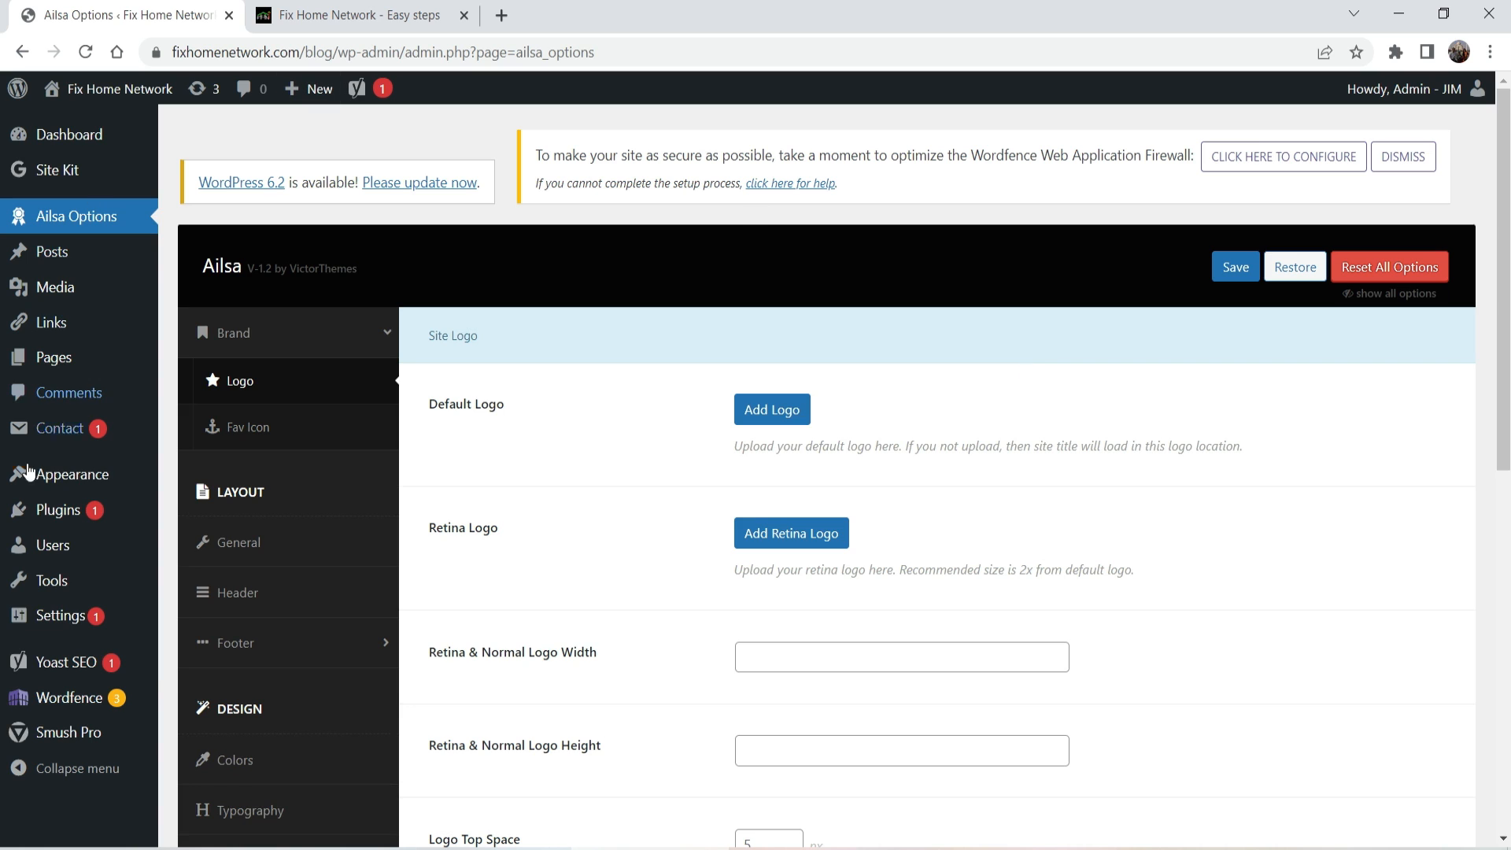
Step: Return to the installed themes and update WordPress to version 6.2 from the update notice
mouse_move(87, 475)
left_click(192, 478)
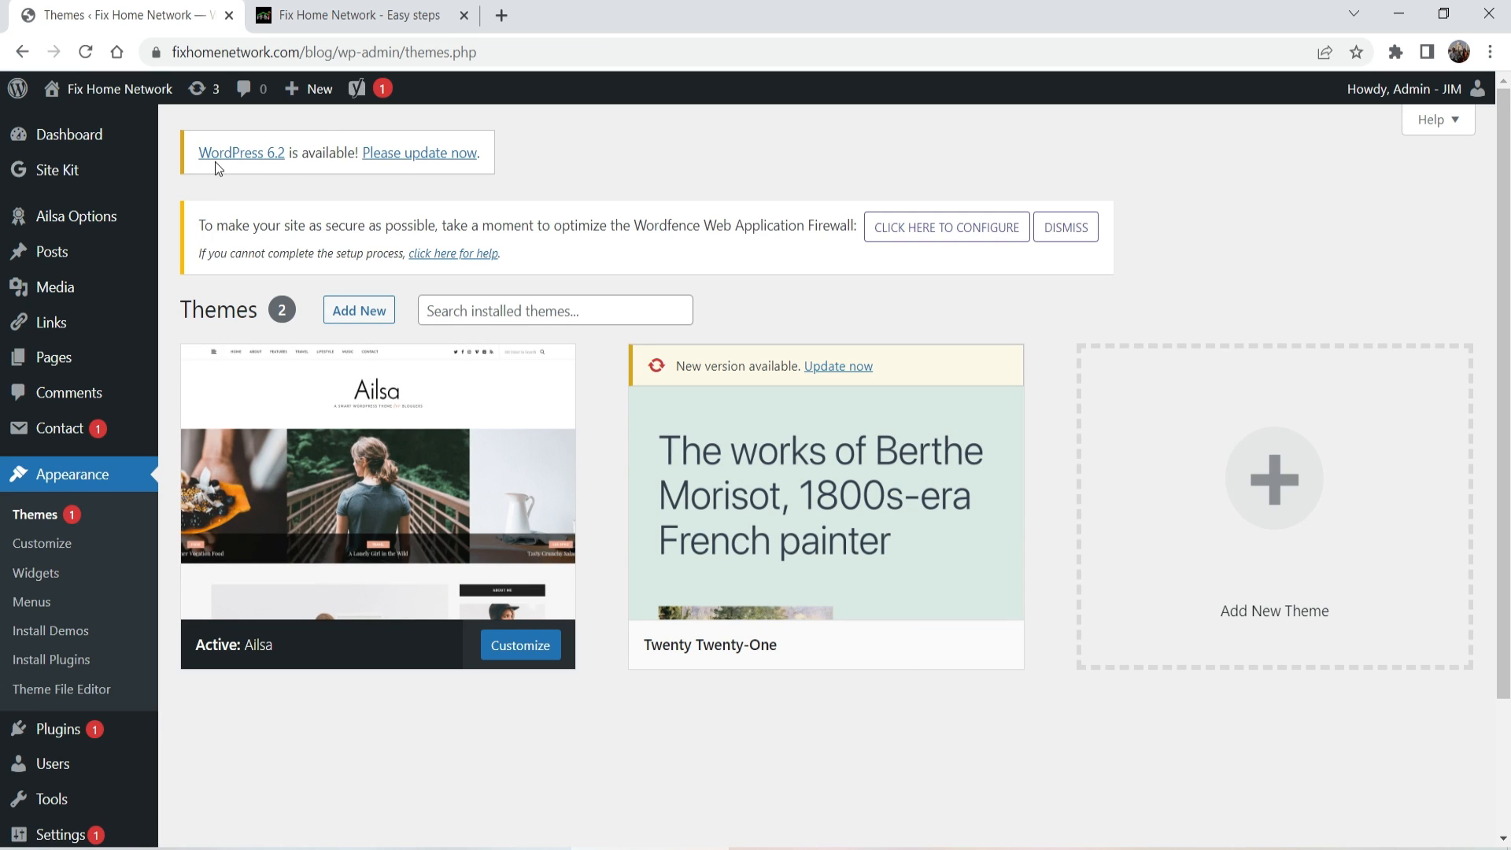
left_click(402, 166)
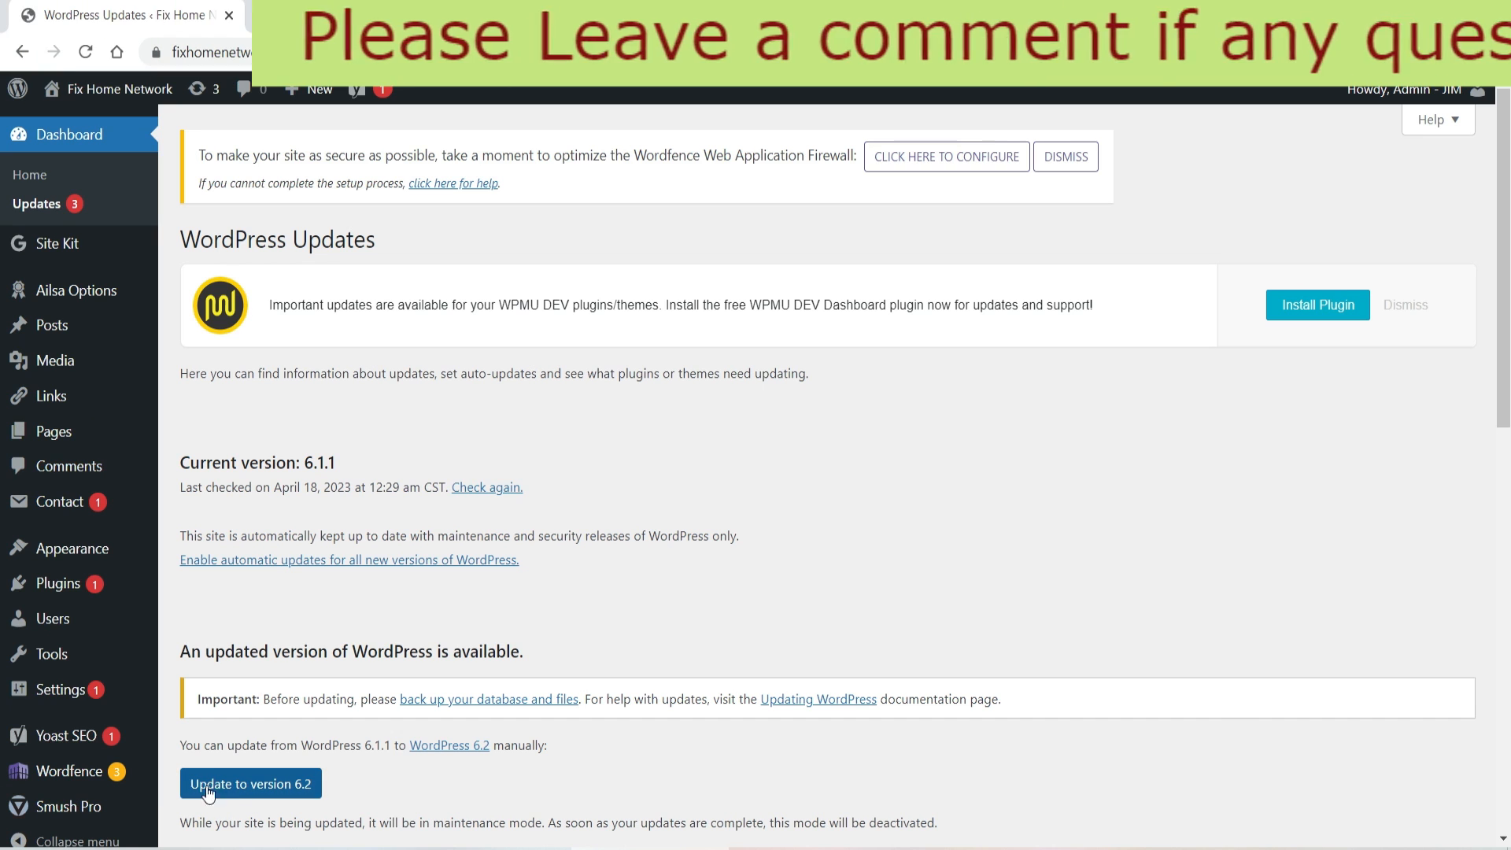
left_click(202, 787)
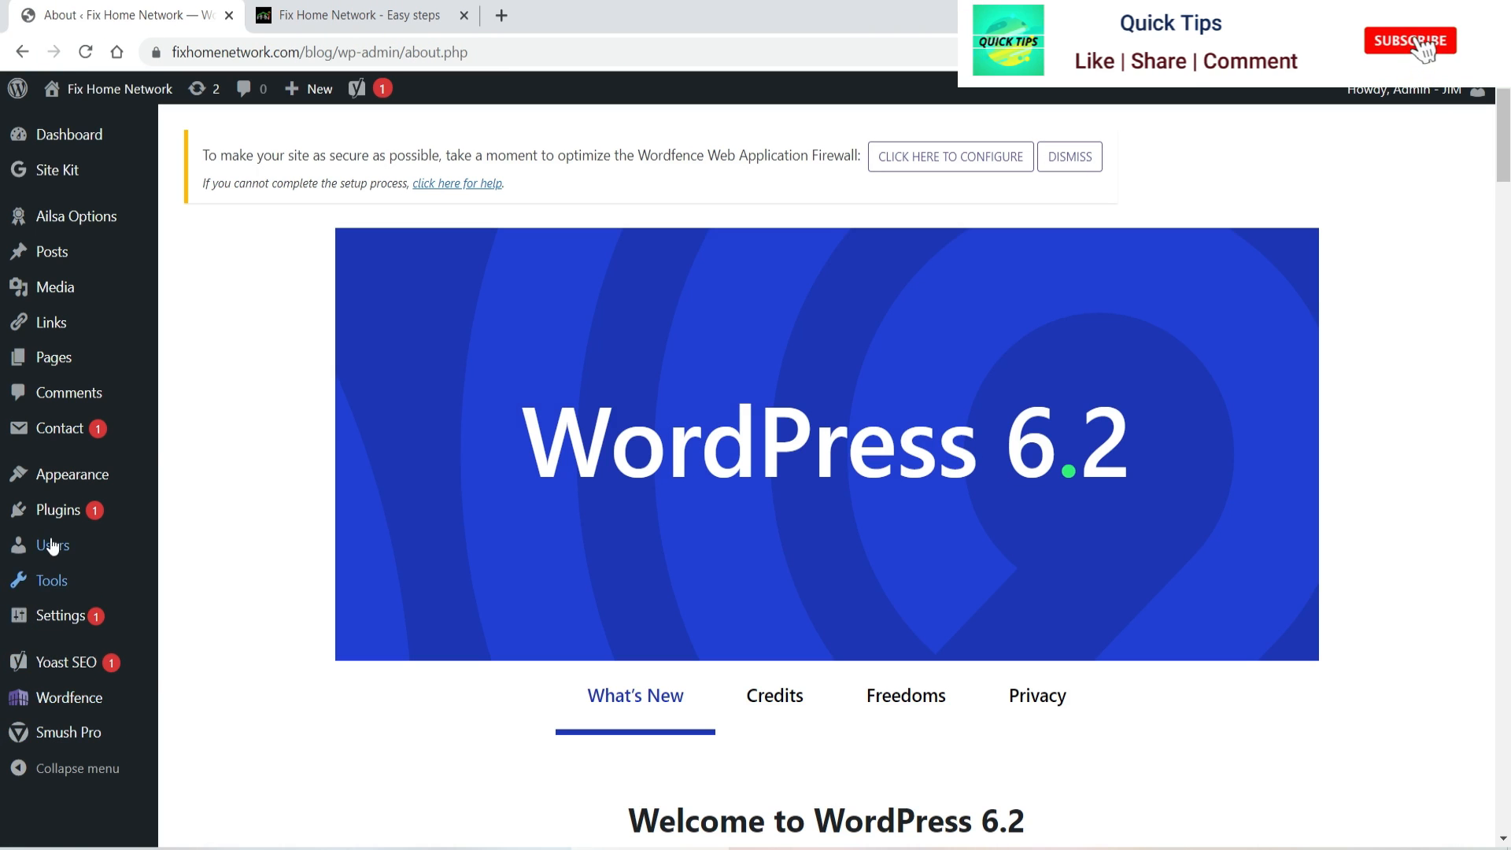
Step: Find the Astra theme among the popular WordPress themes available to add and install it
left_click(70, 474)
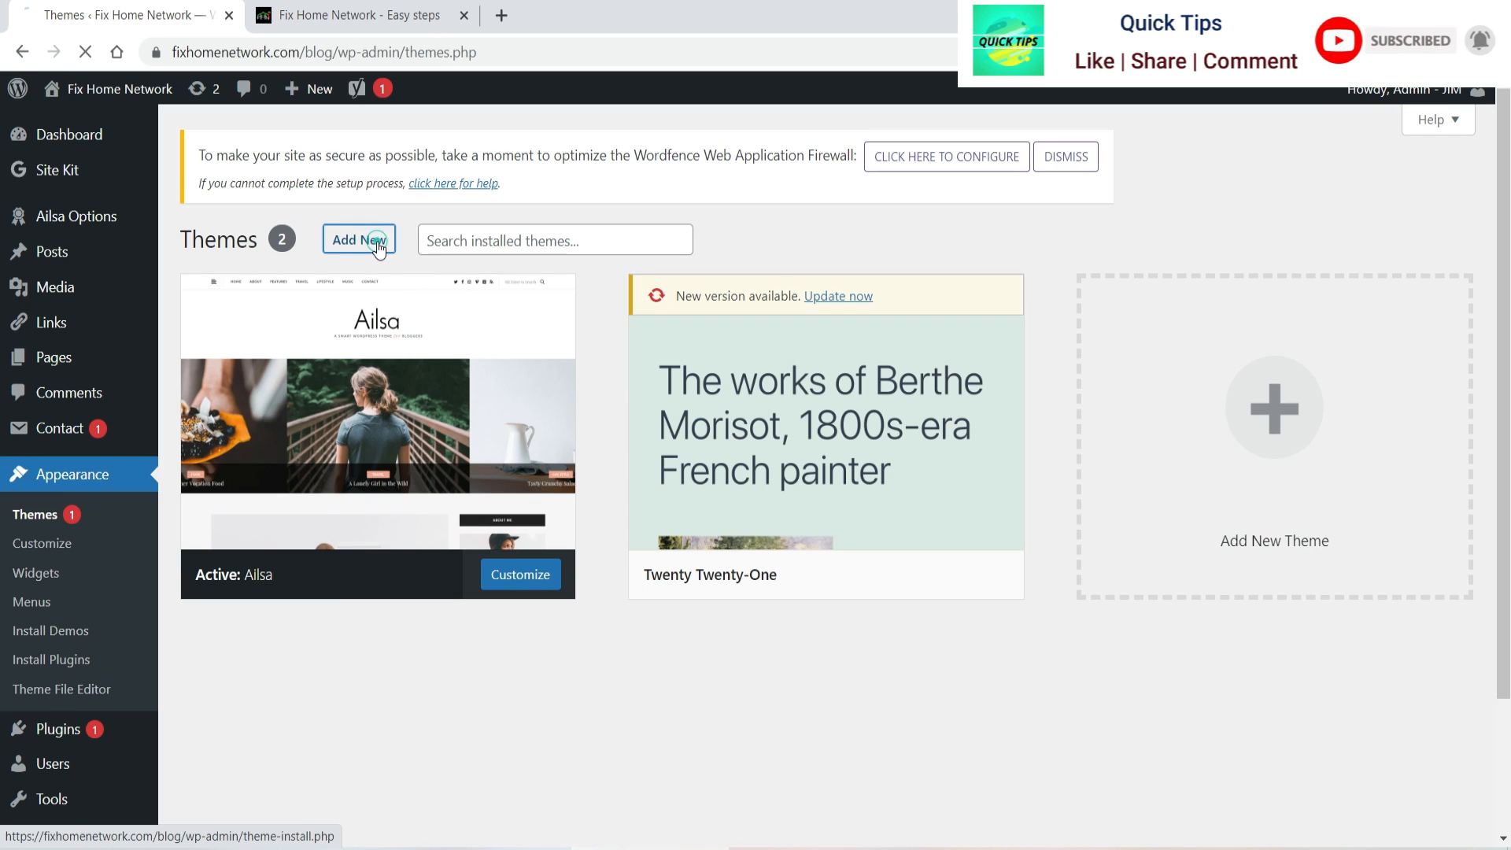
left_click(359, 239)
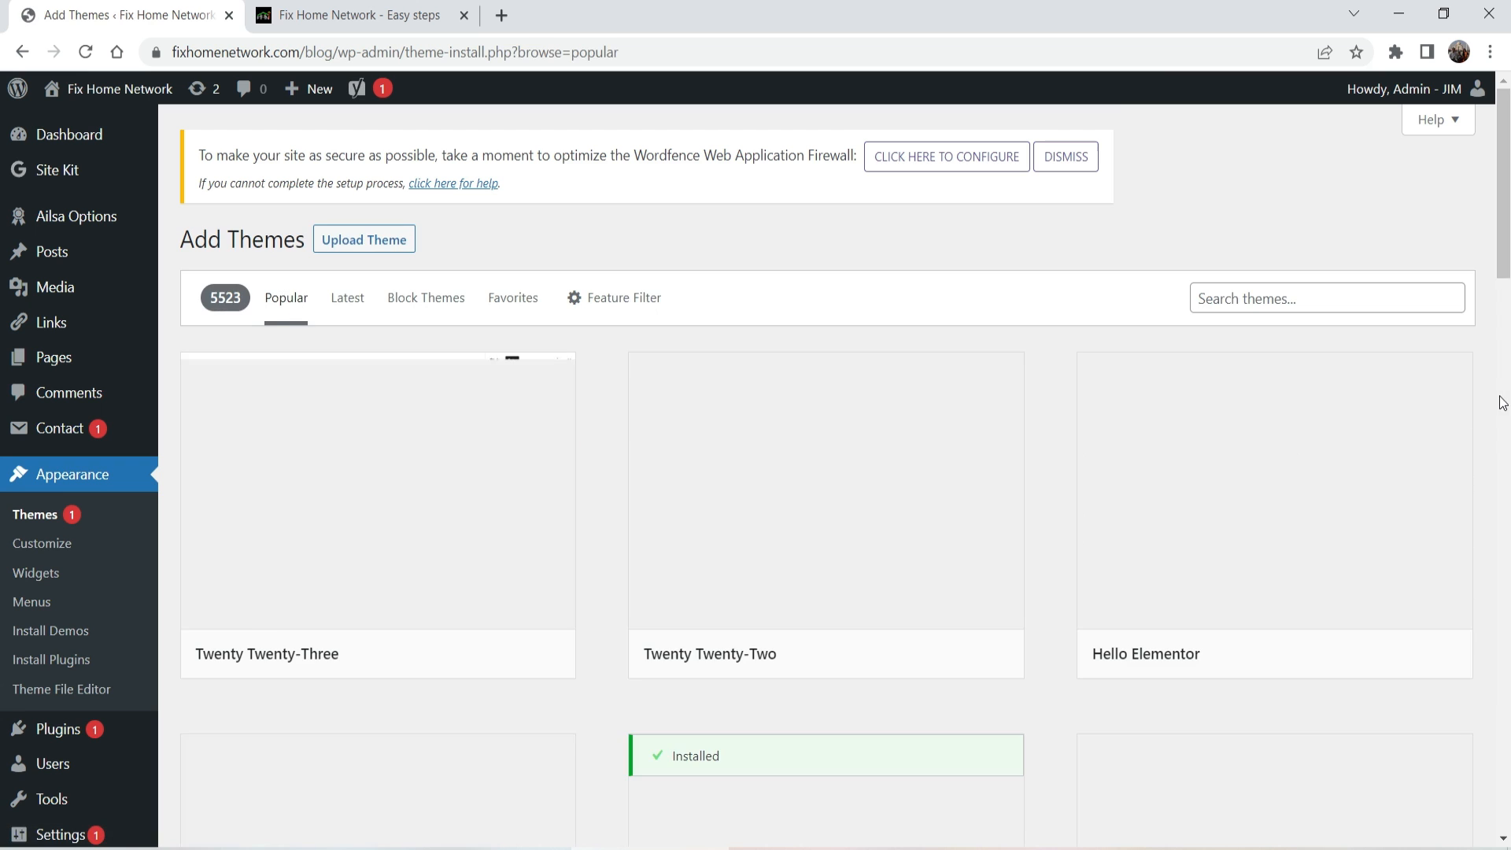
scroll(1505, 362, "down", 2)
scroll(1501, 331, "down", 3)
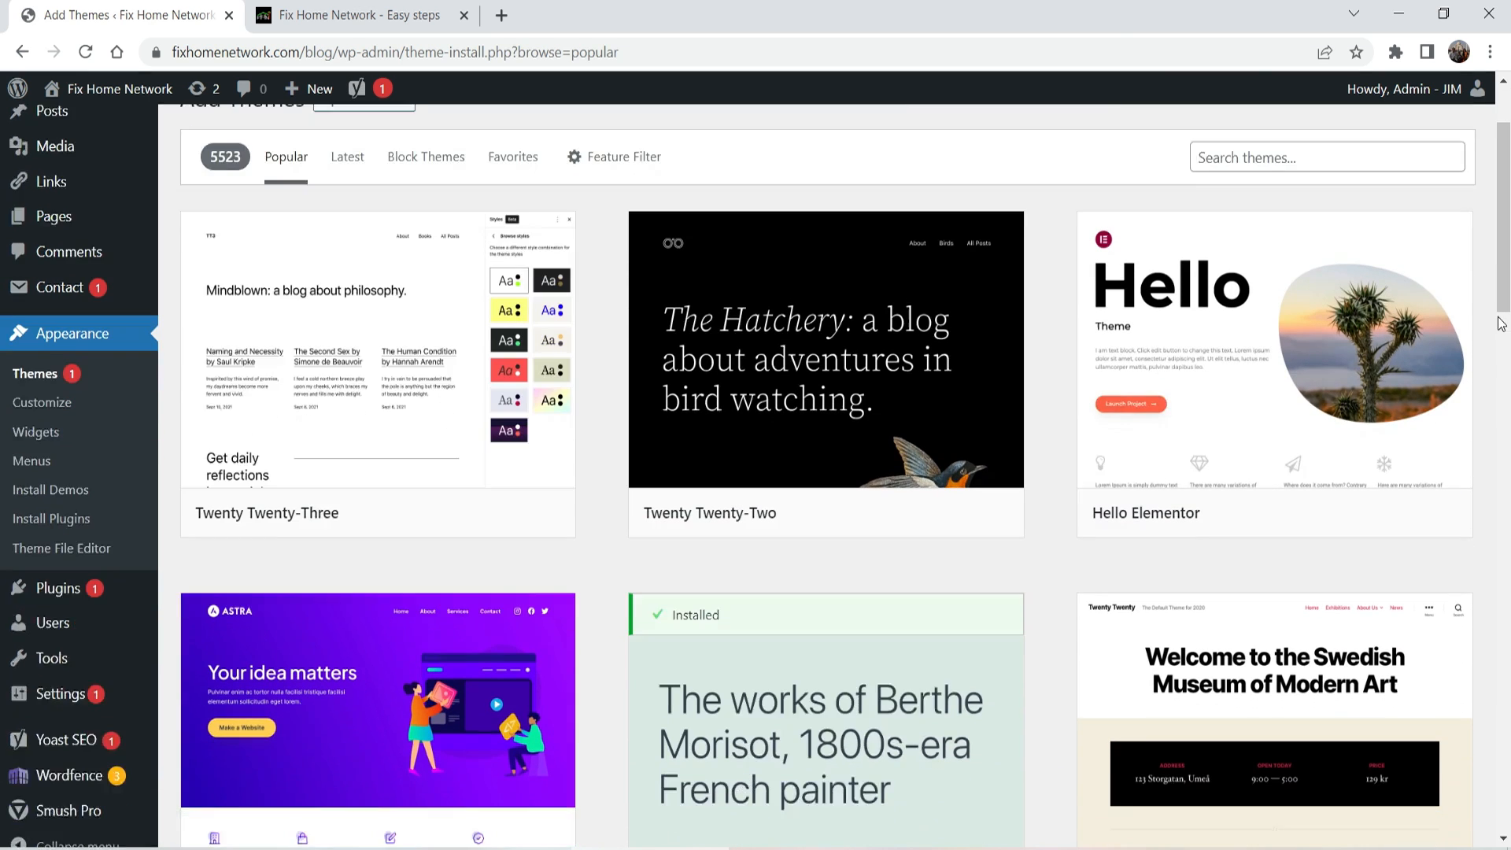
mouse_move(236, 691)
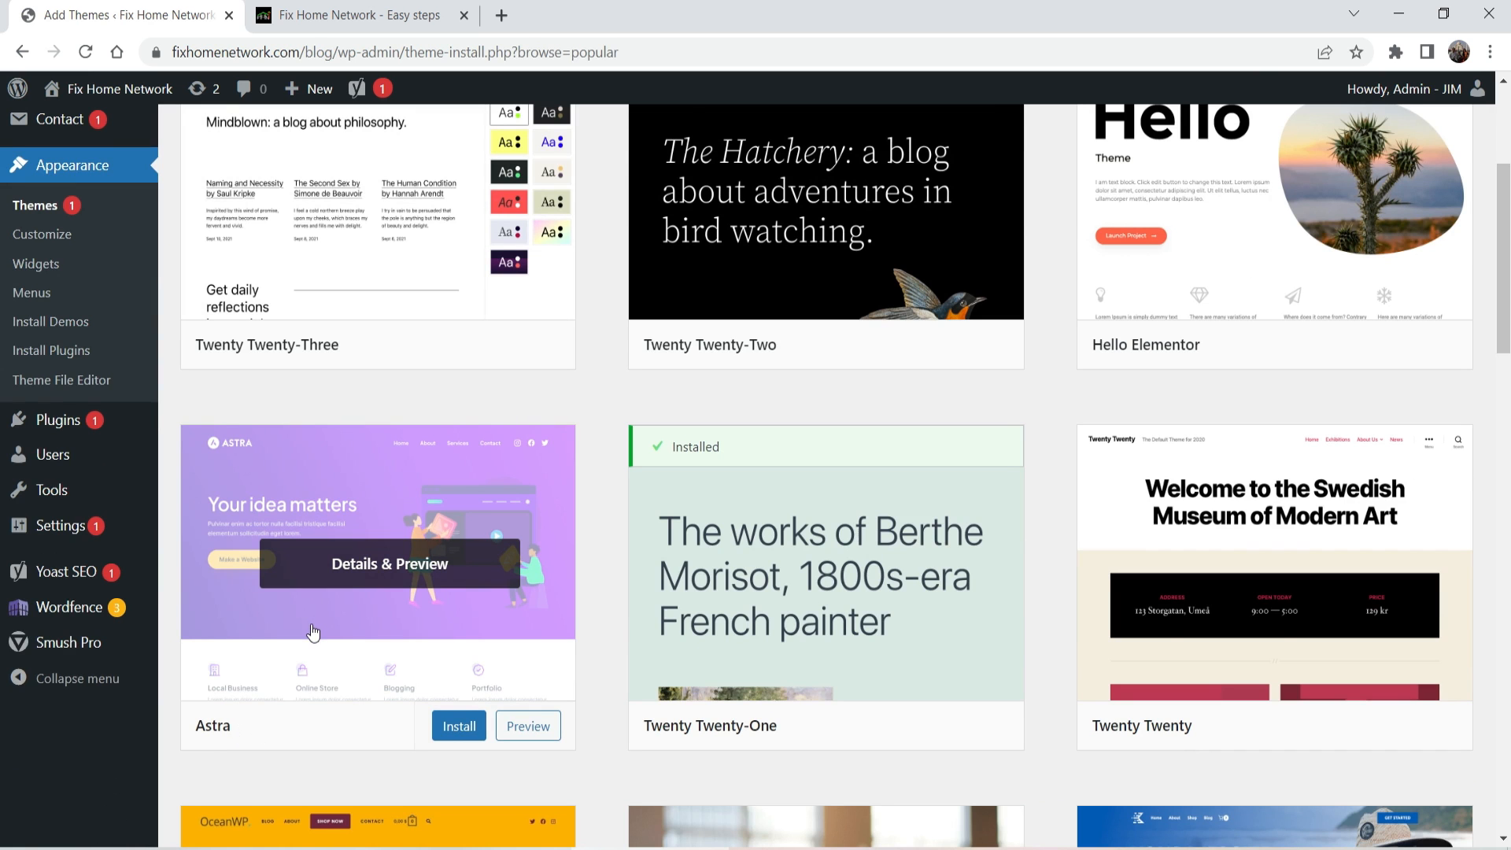
scroll(1275, 223, "up", 4)
left_click(1277, 290)
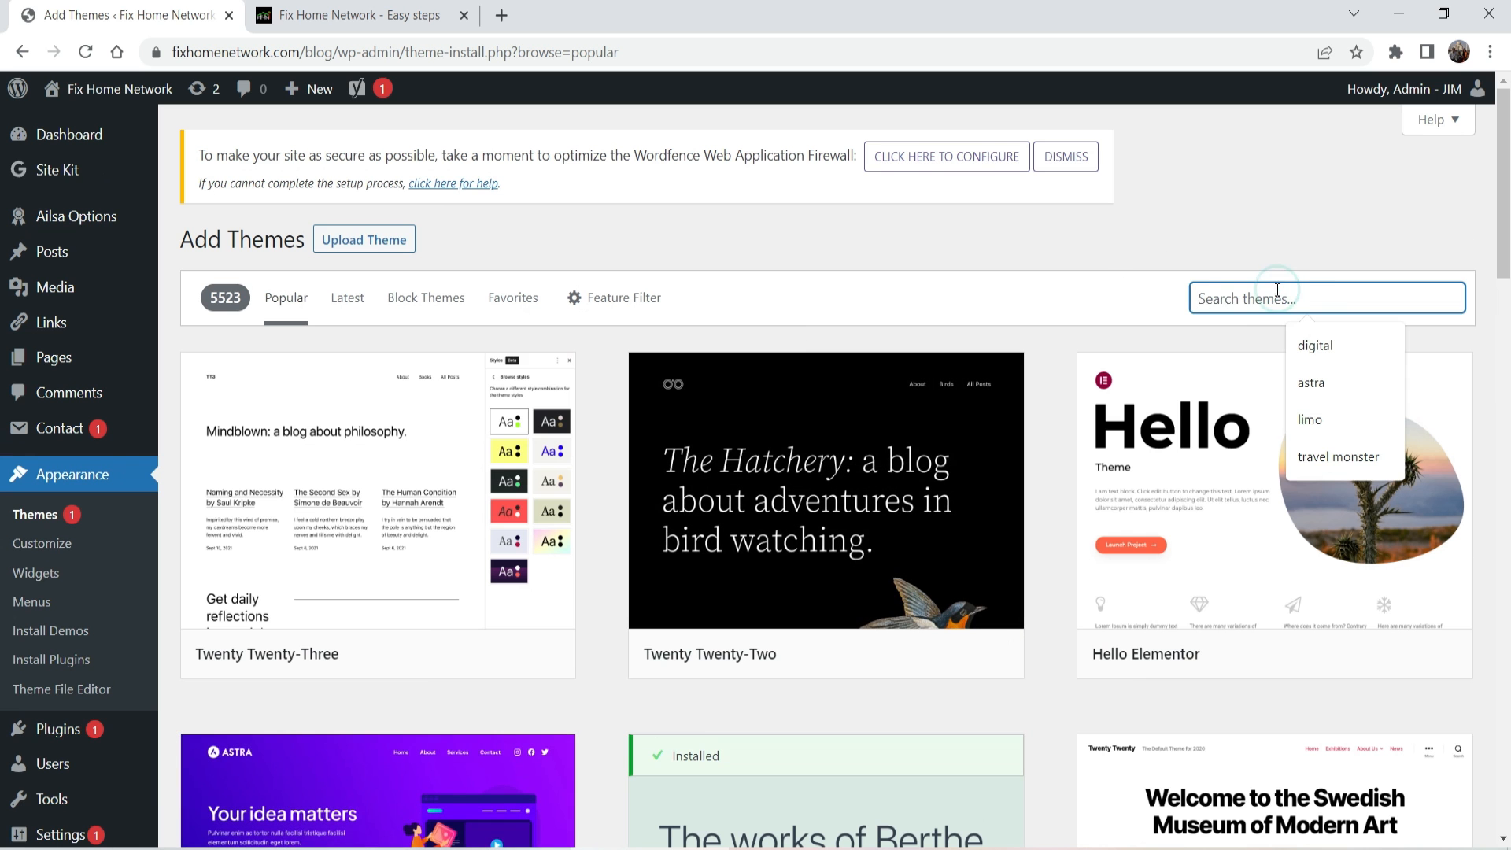
scroll(580, 511, "down", 5)
mouse_move(302, 284)
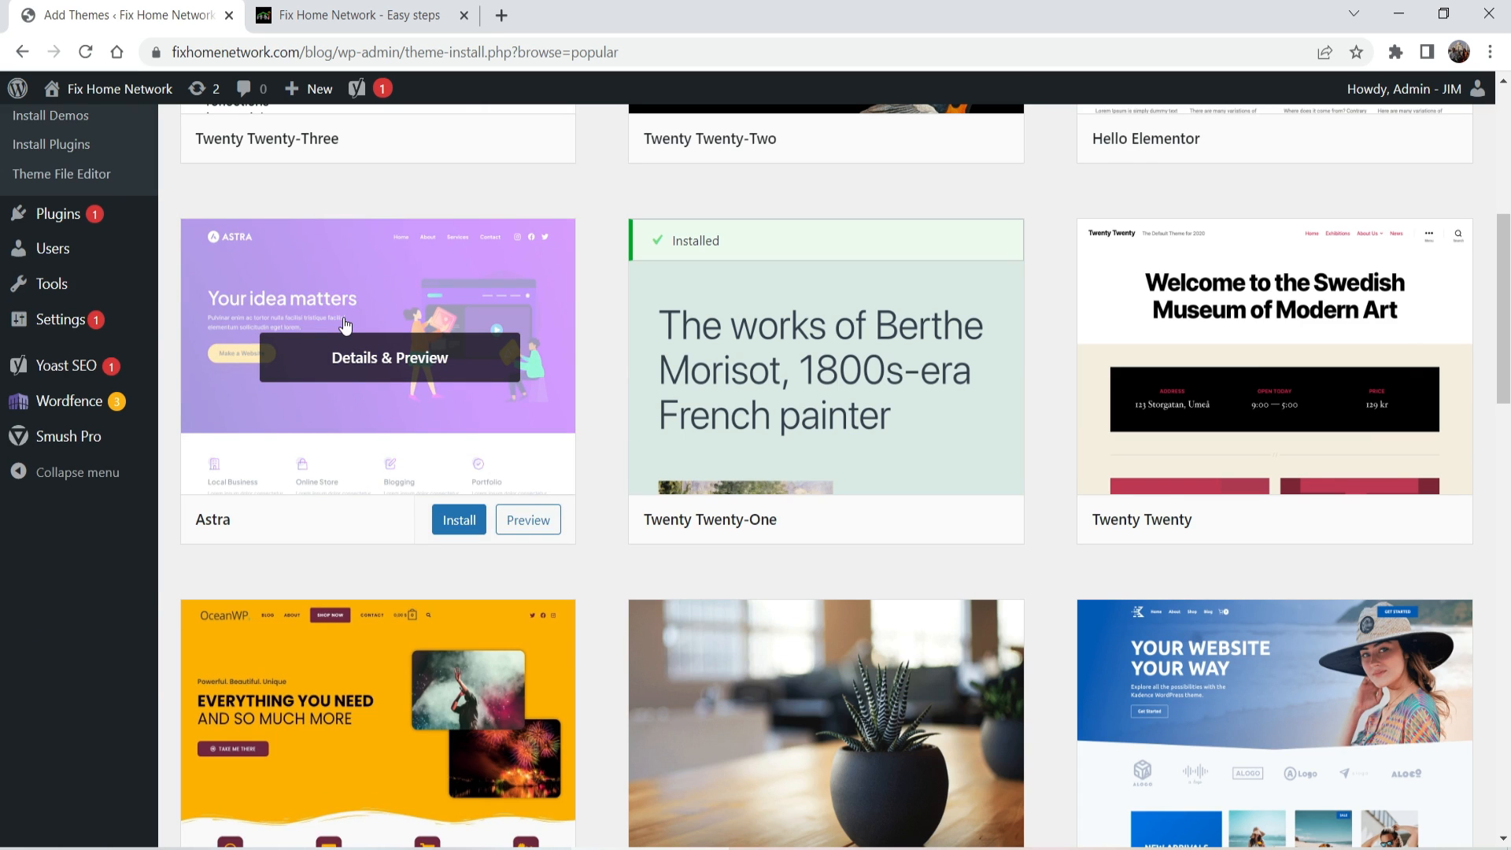
left_click(460, 523)
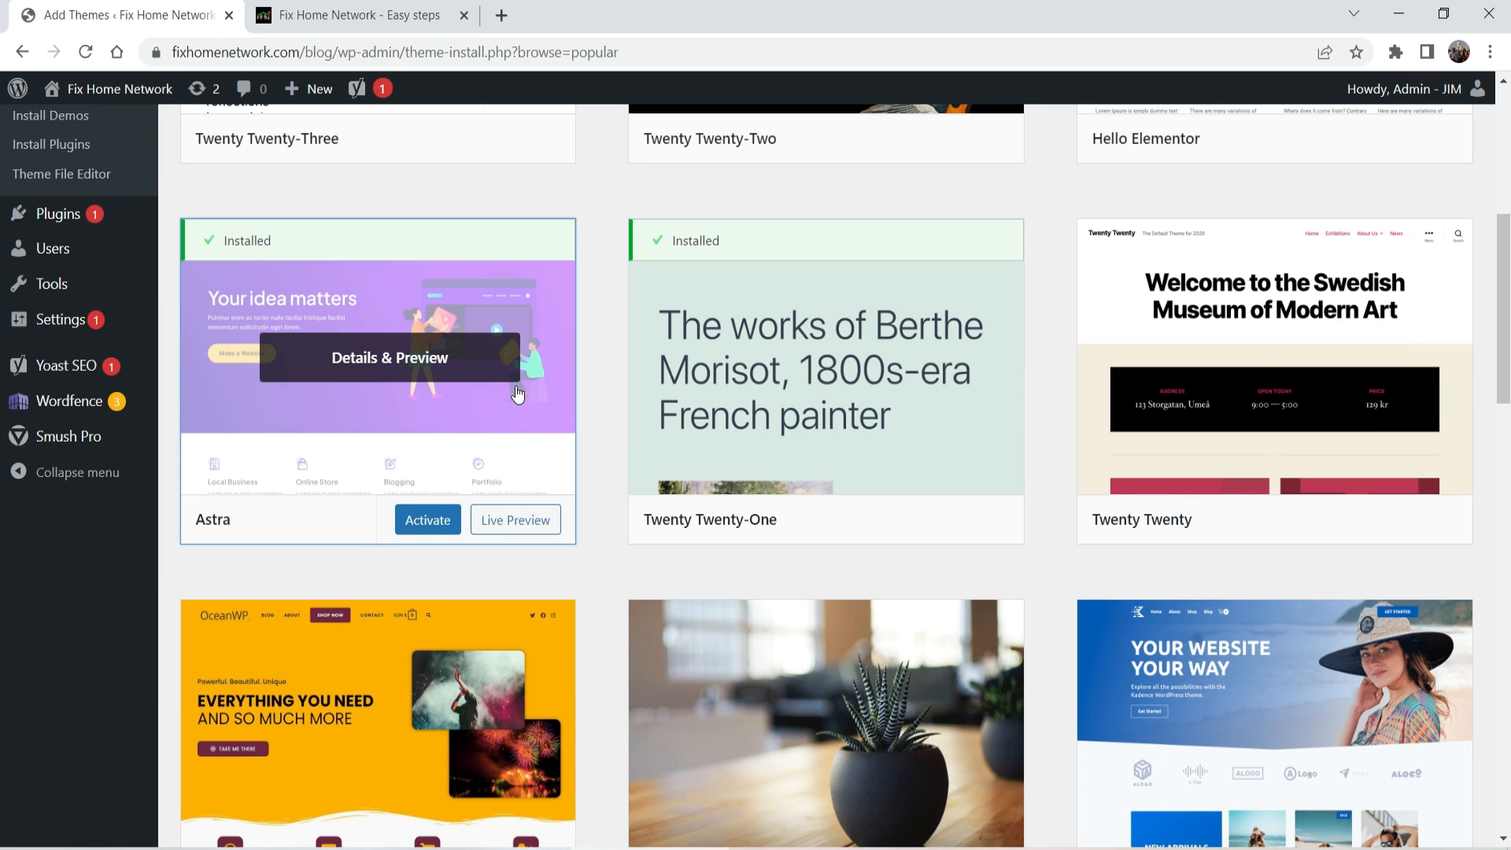
Step: Check the Astra theme in a live preview of the blog's home page, close the preview and activate the theme
left_click(516, 526)
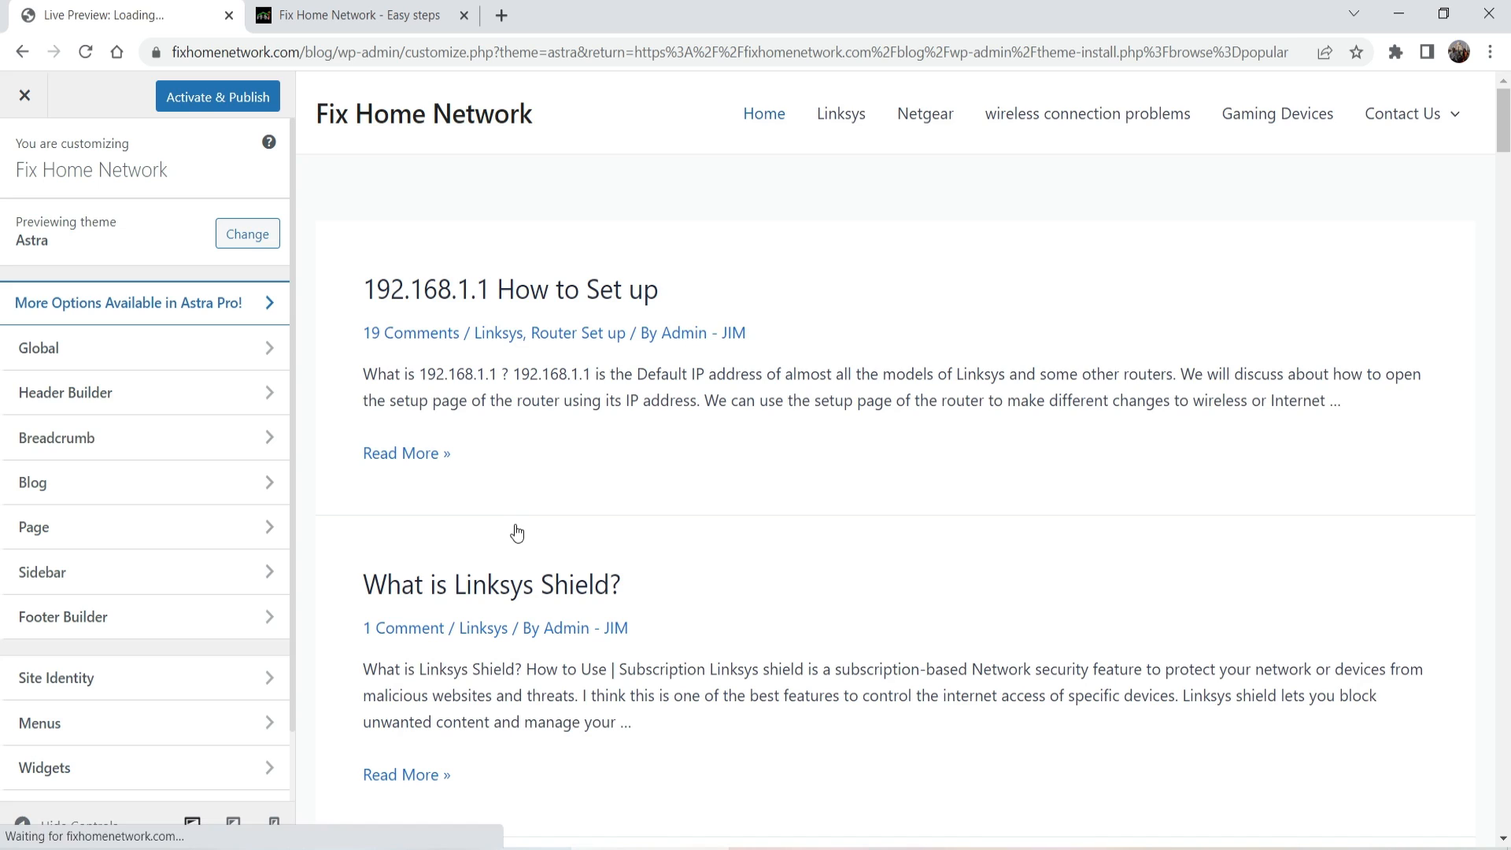
scroll(1007, 376, "down", 15)
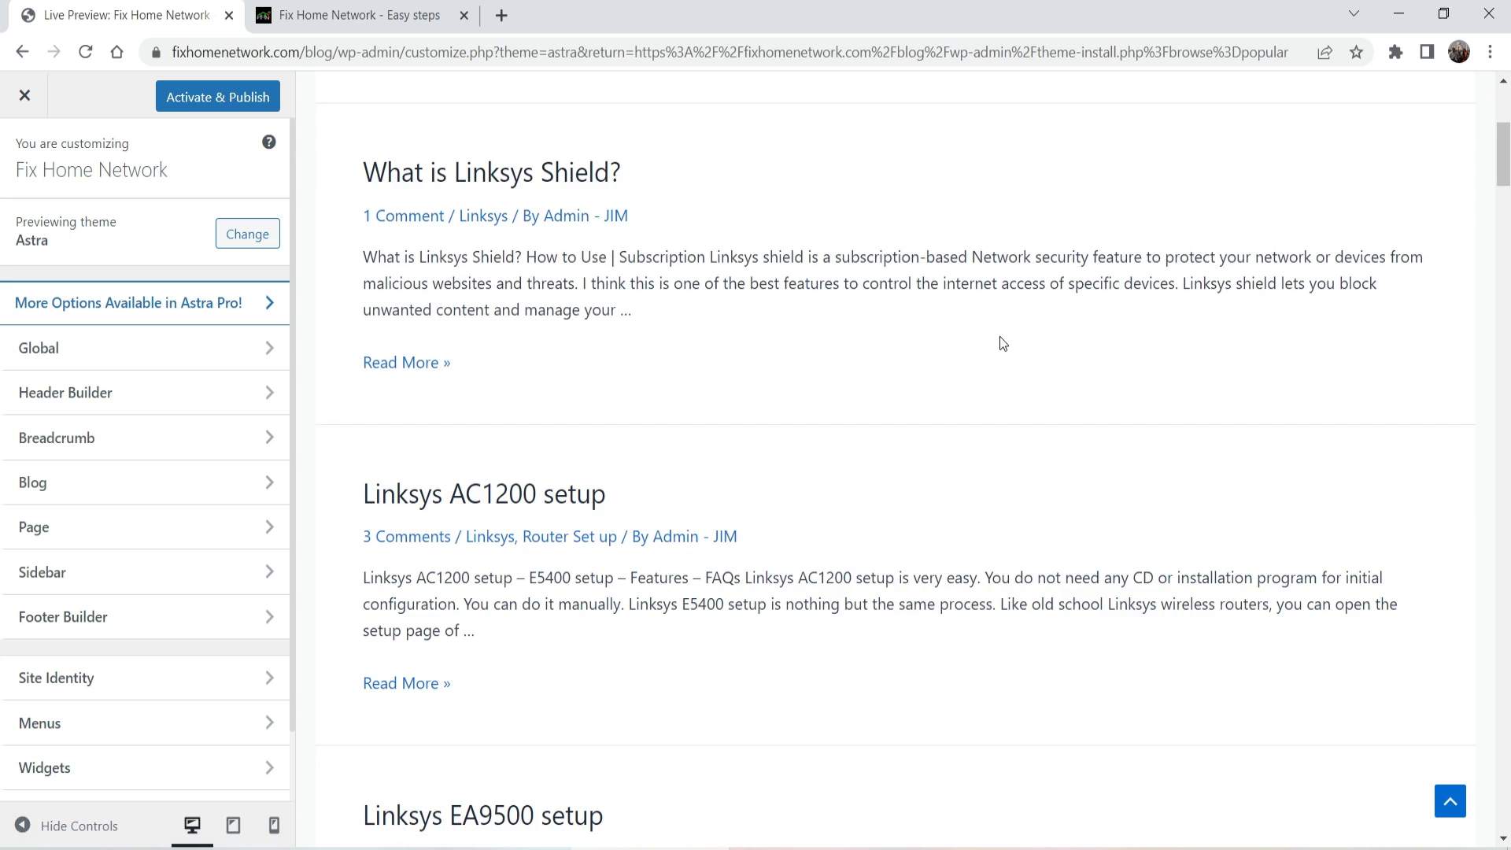
scroll(998, 352, "down", 15)
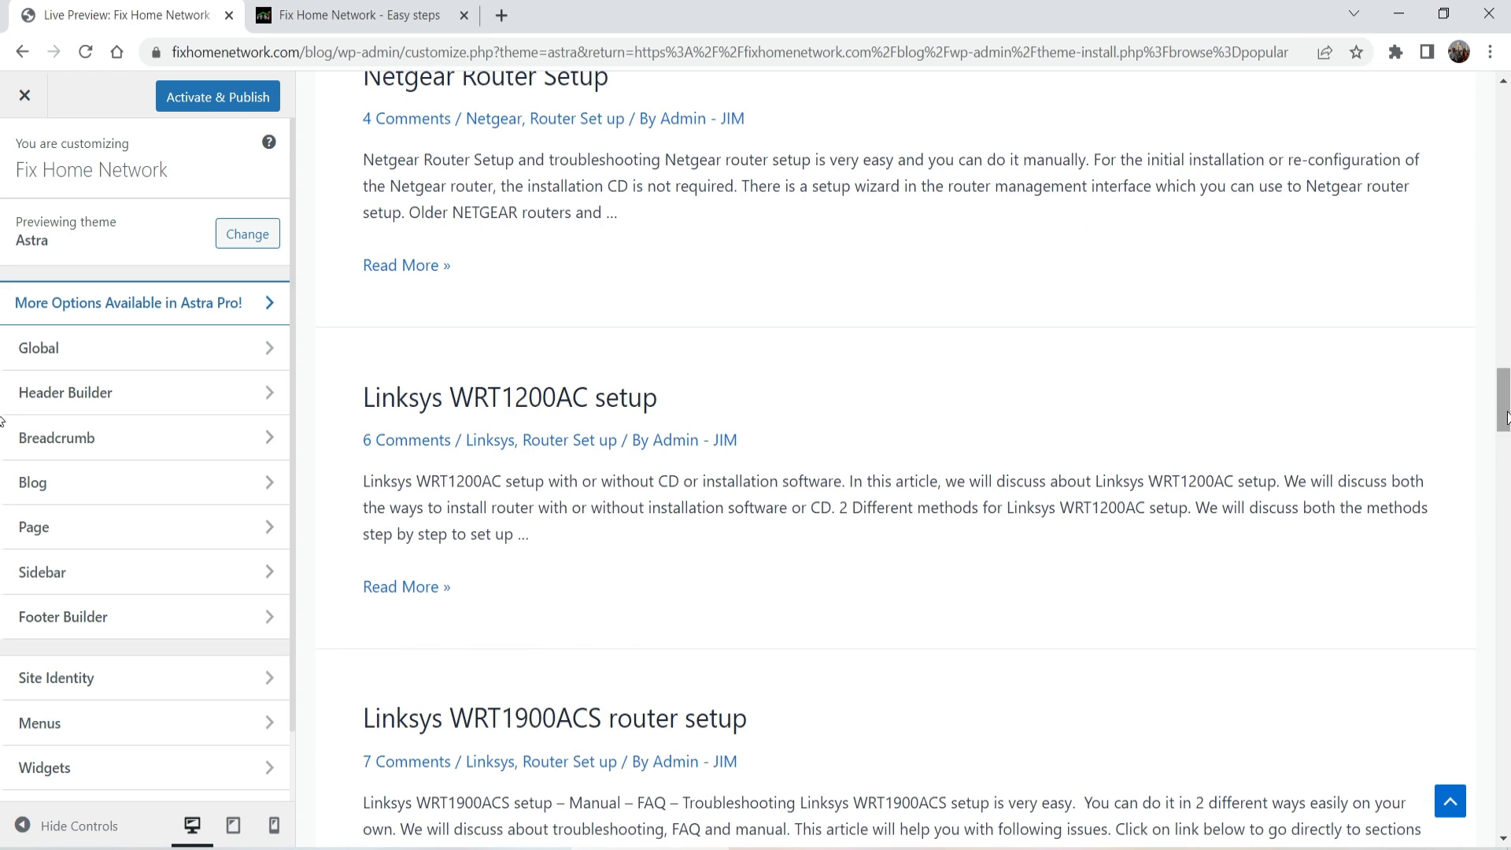
left_click_drag(1504, 416, 1507, 88)
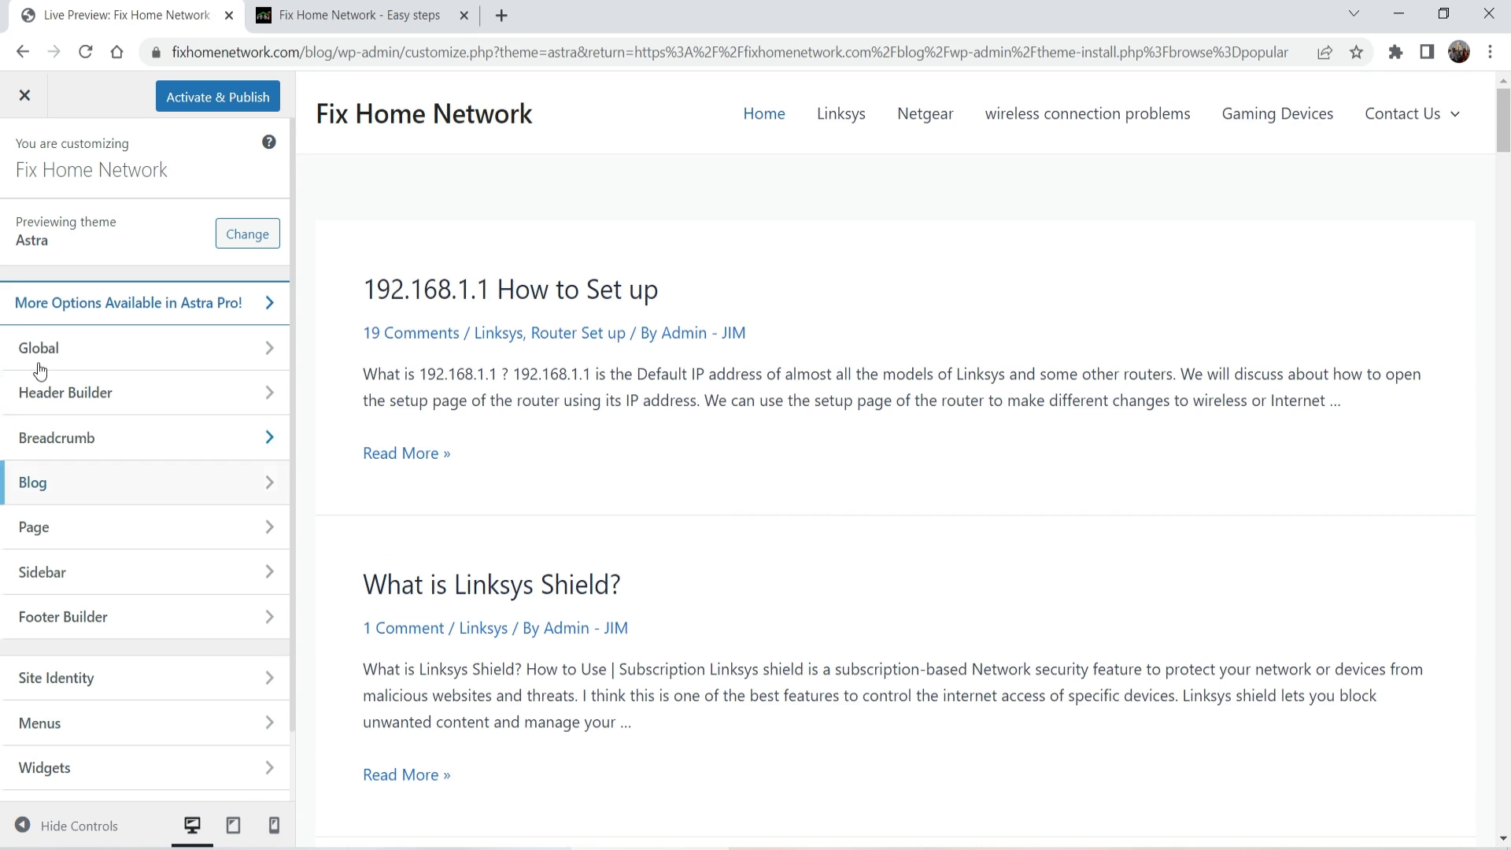
left_click(25, 95)
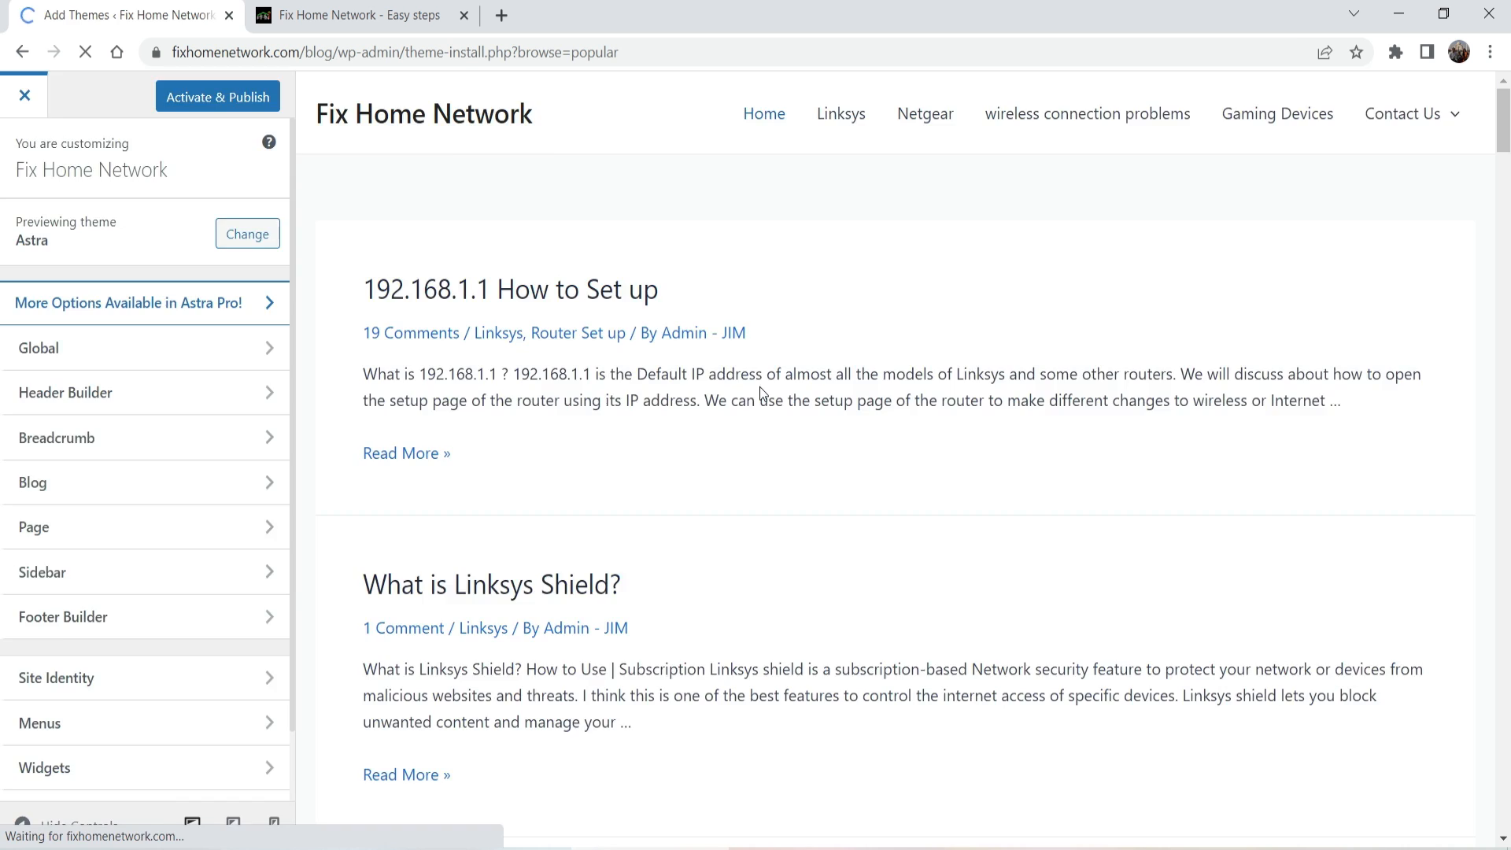
scroll(543, 437, "down", 7)
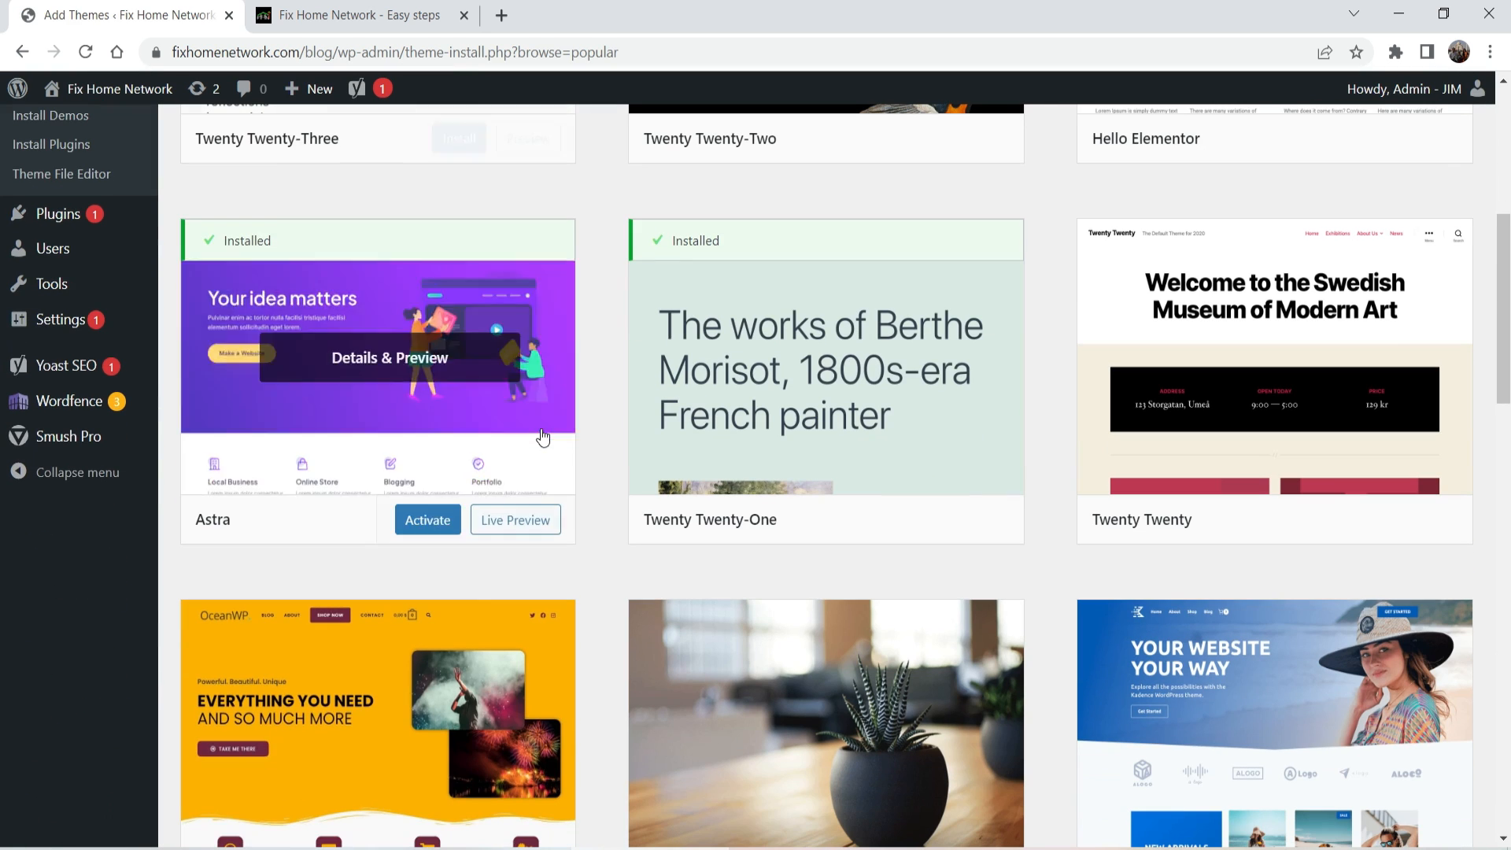
left_click(425, 521)
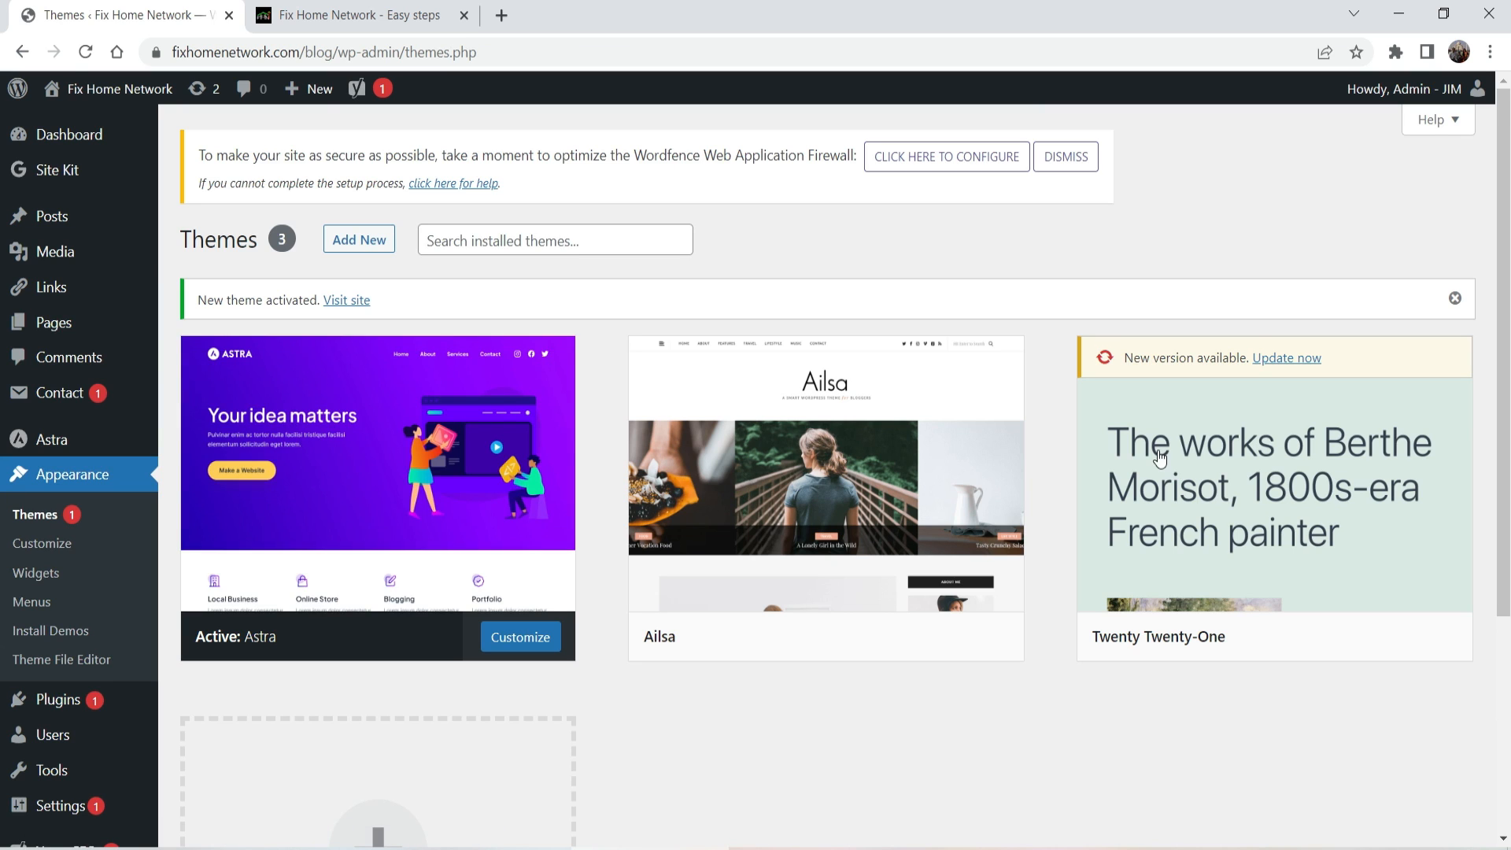
Step: Reload the public blog home page and review its header, navigation and post list in the Astra theme
left_click(346, 16)
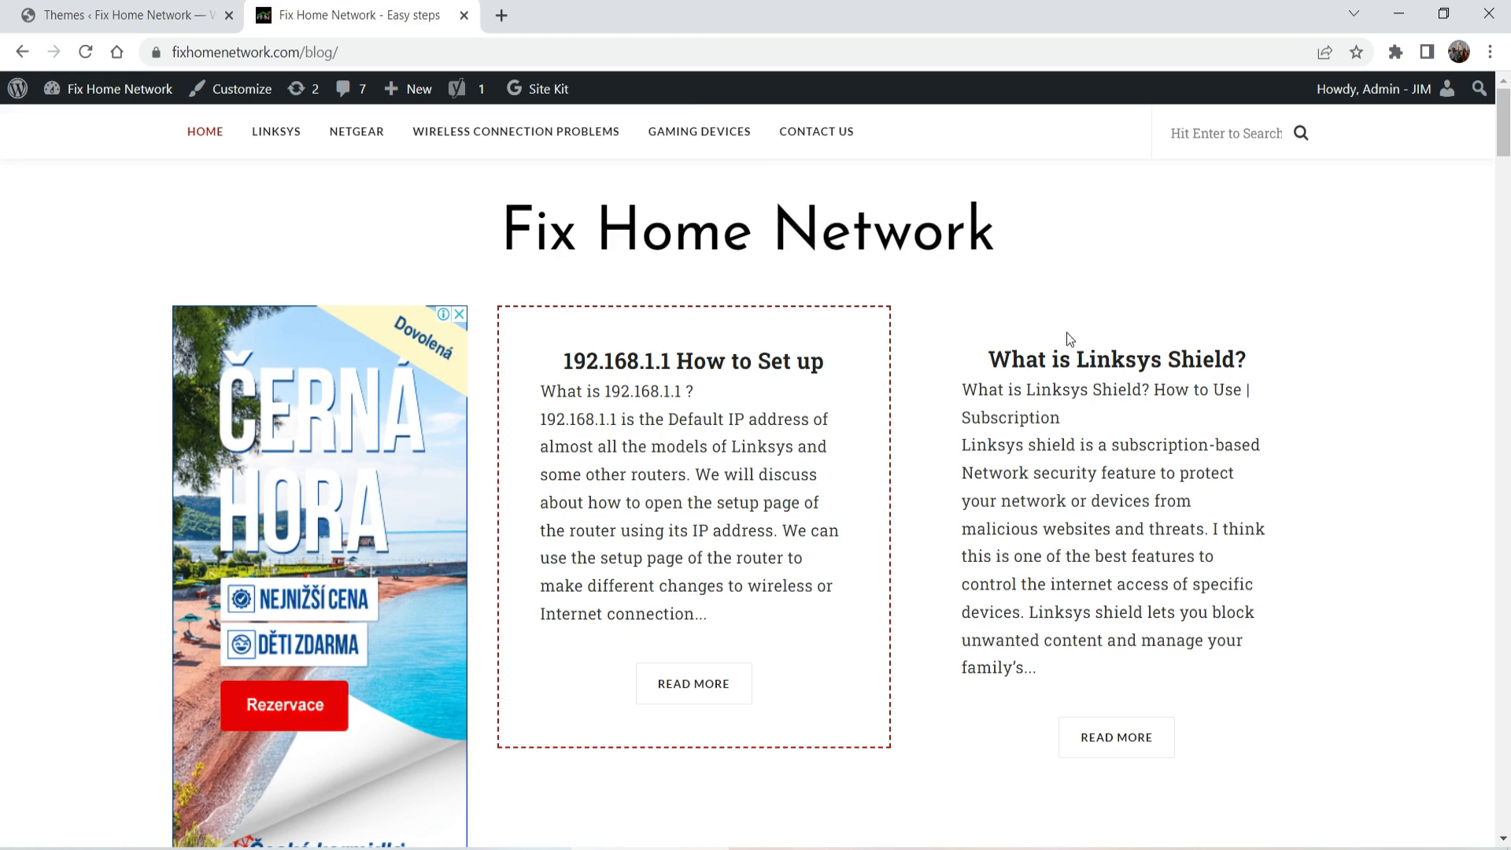
left_click(85, 52)
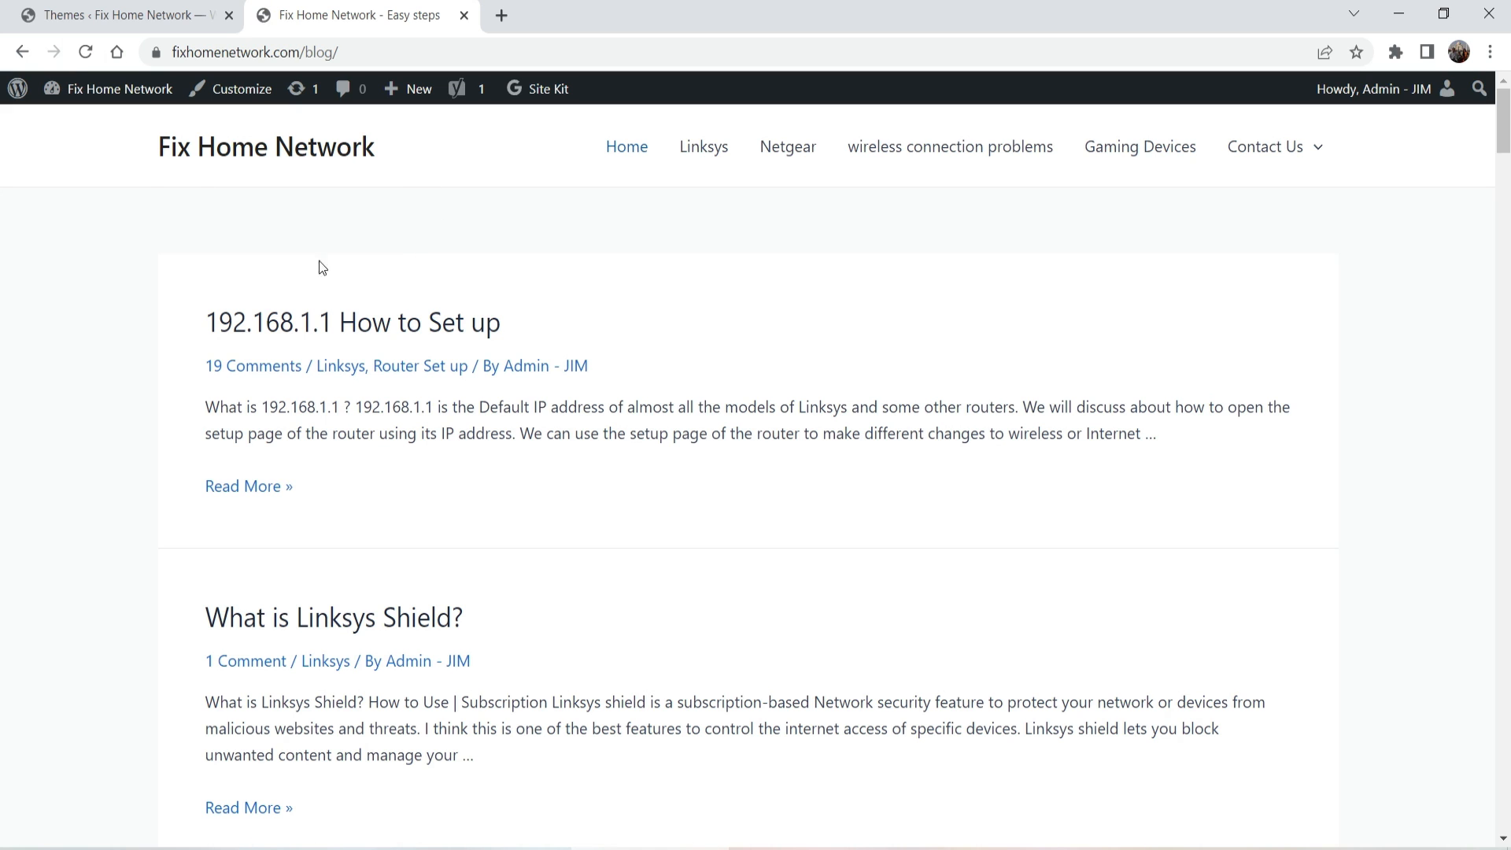
scroll(865, 343, "down", 20)
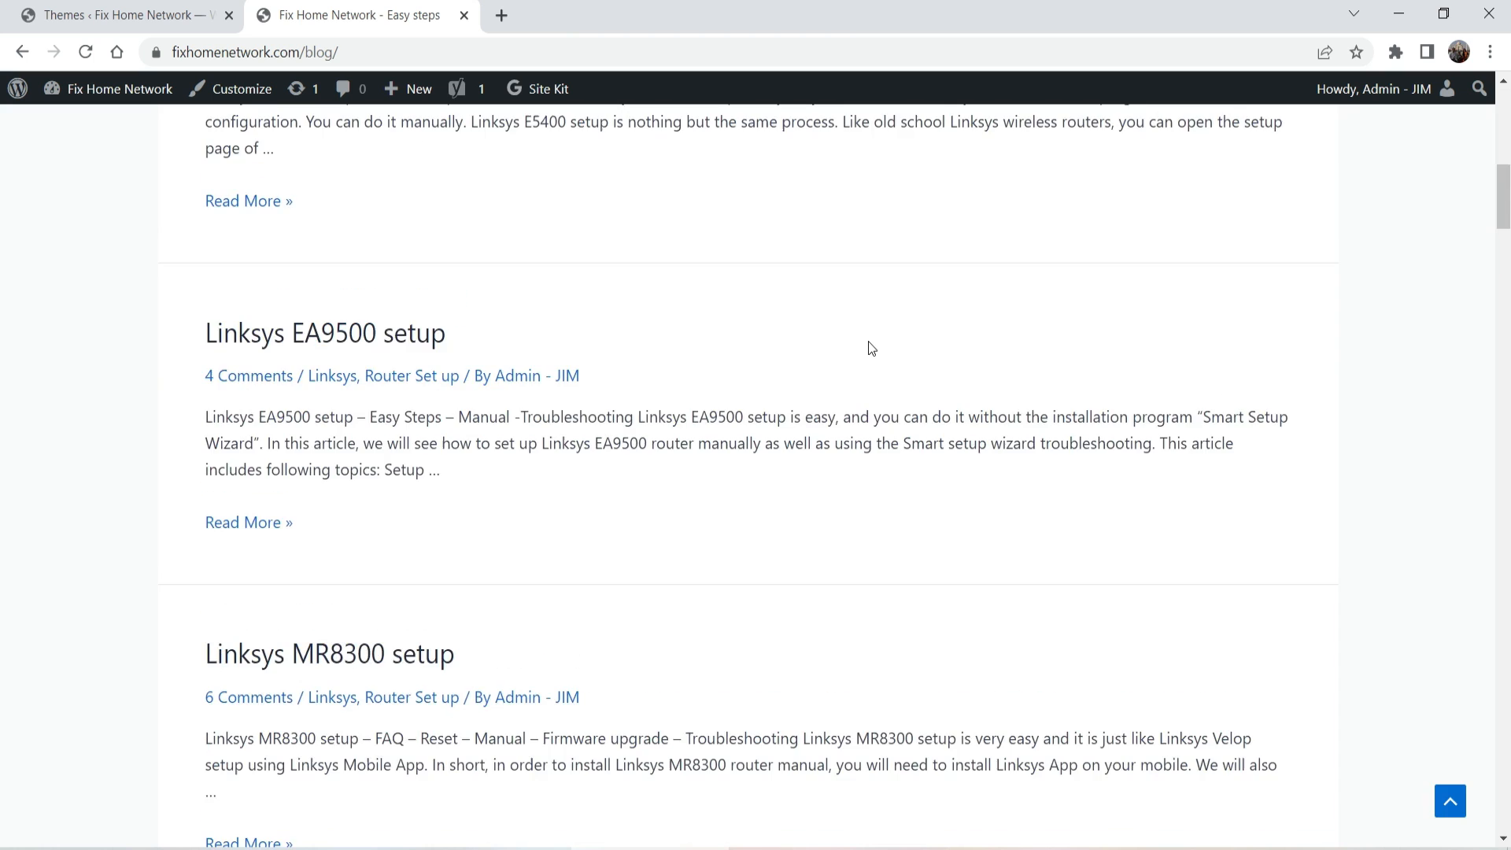
scroll(863, 337, "down", 14)
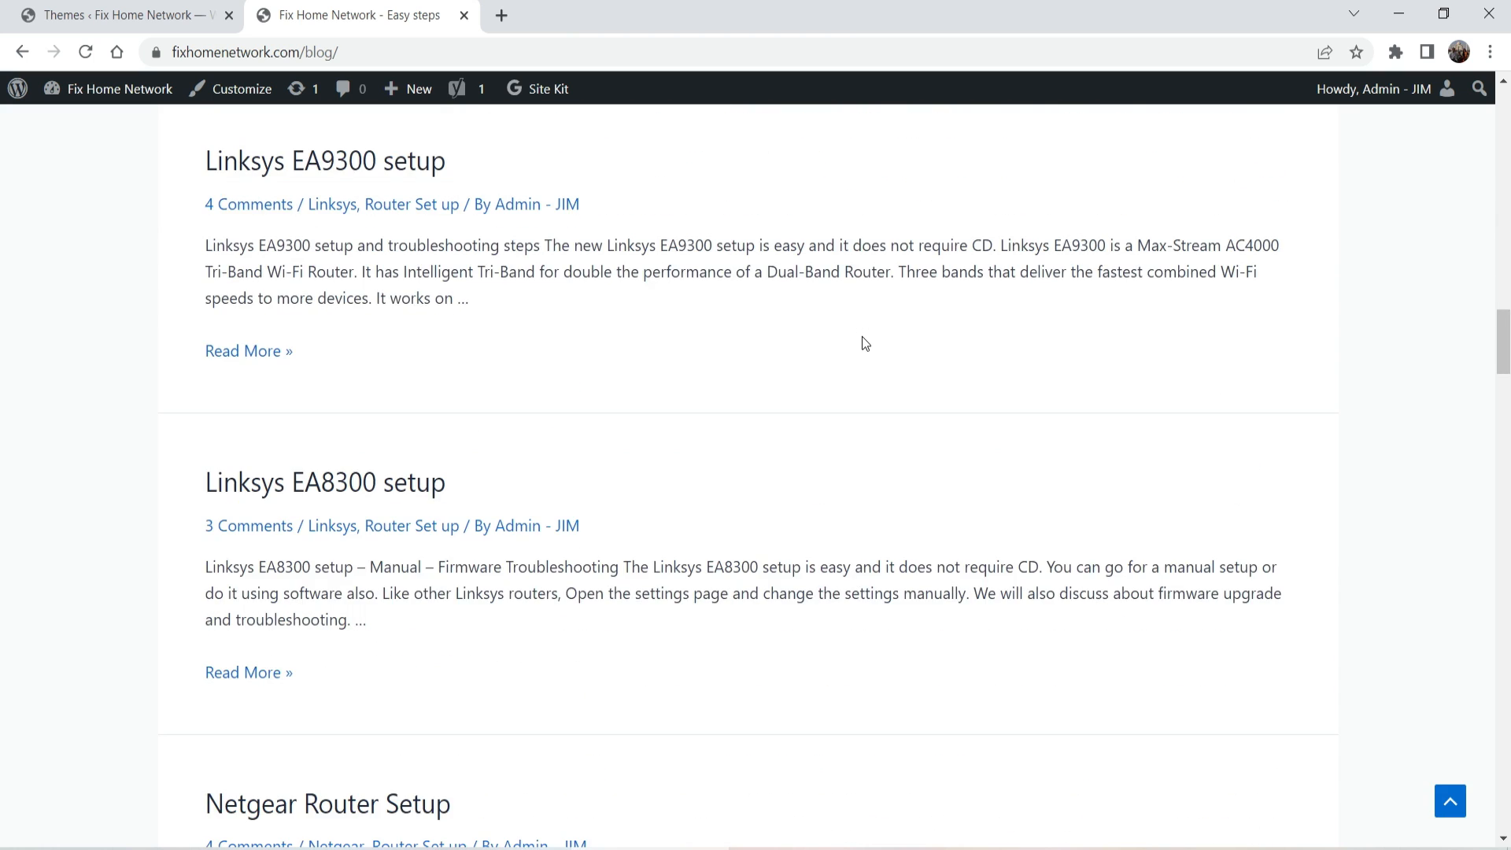
left_click_drag(1503, 397, 2, 323)
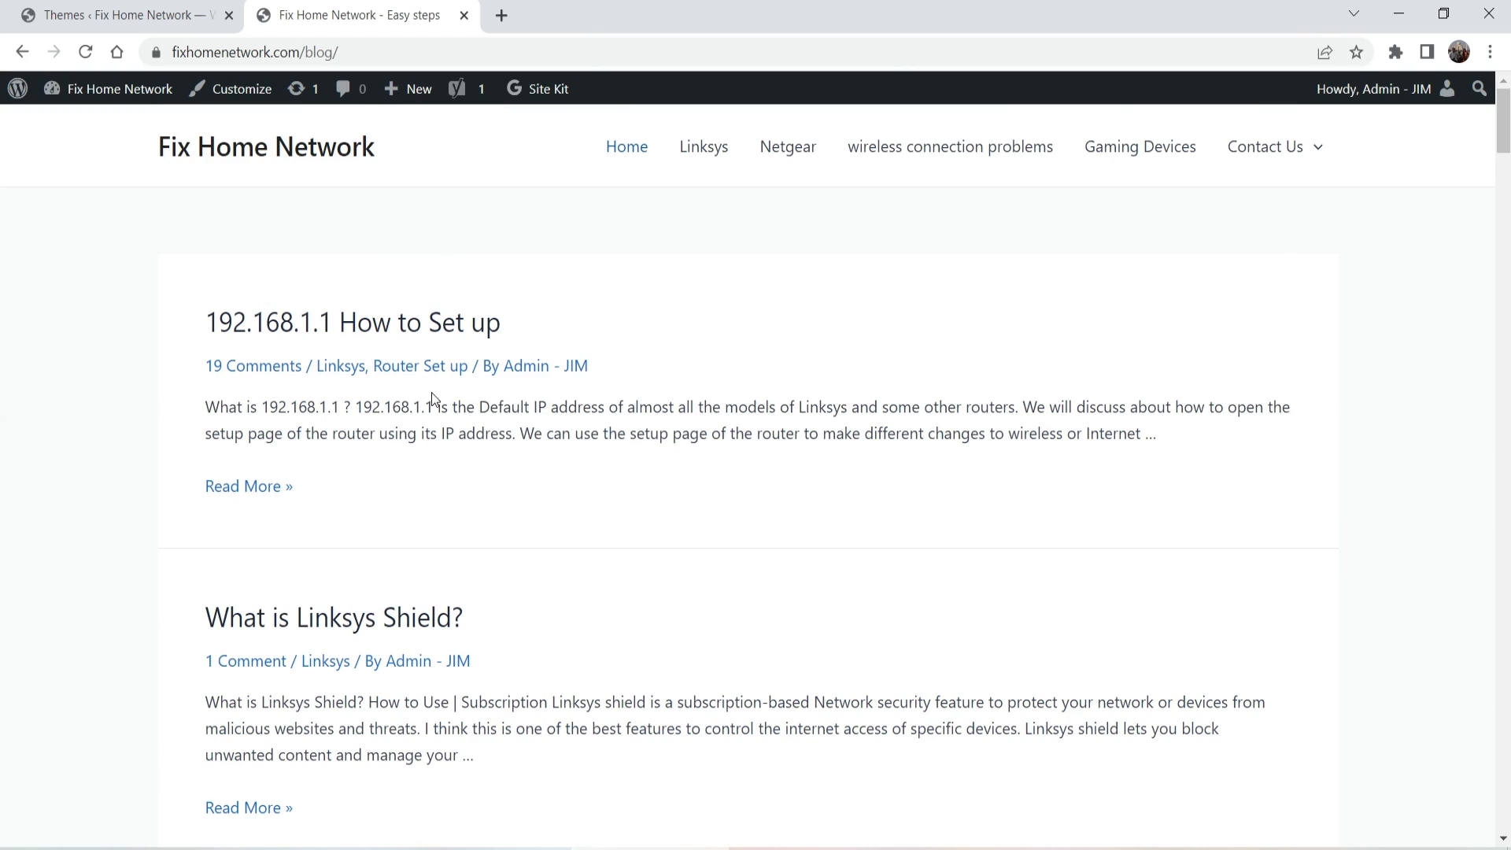
Step: Open the 192.168.1.1 How to Set up post and examine its article layout and reader comments, then return to its beginning
left_click(346, 332)
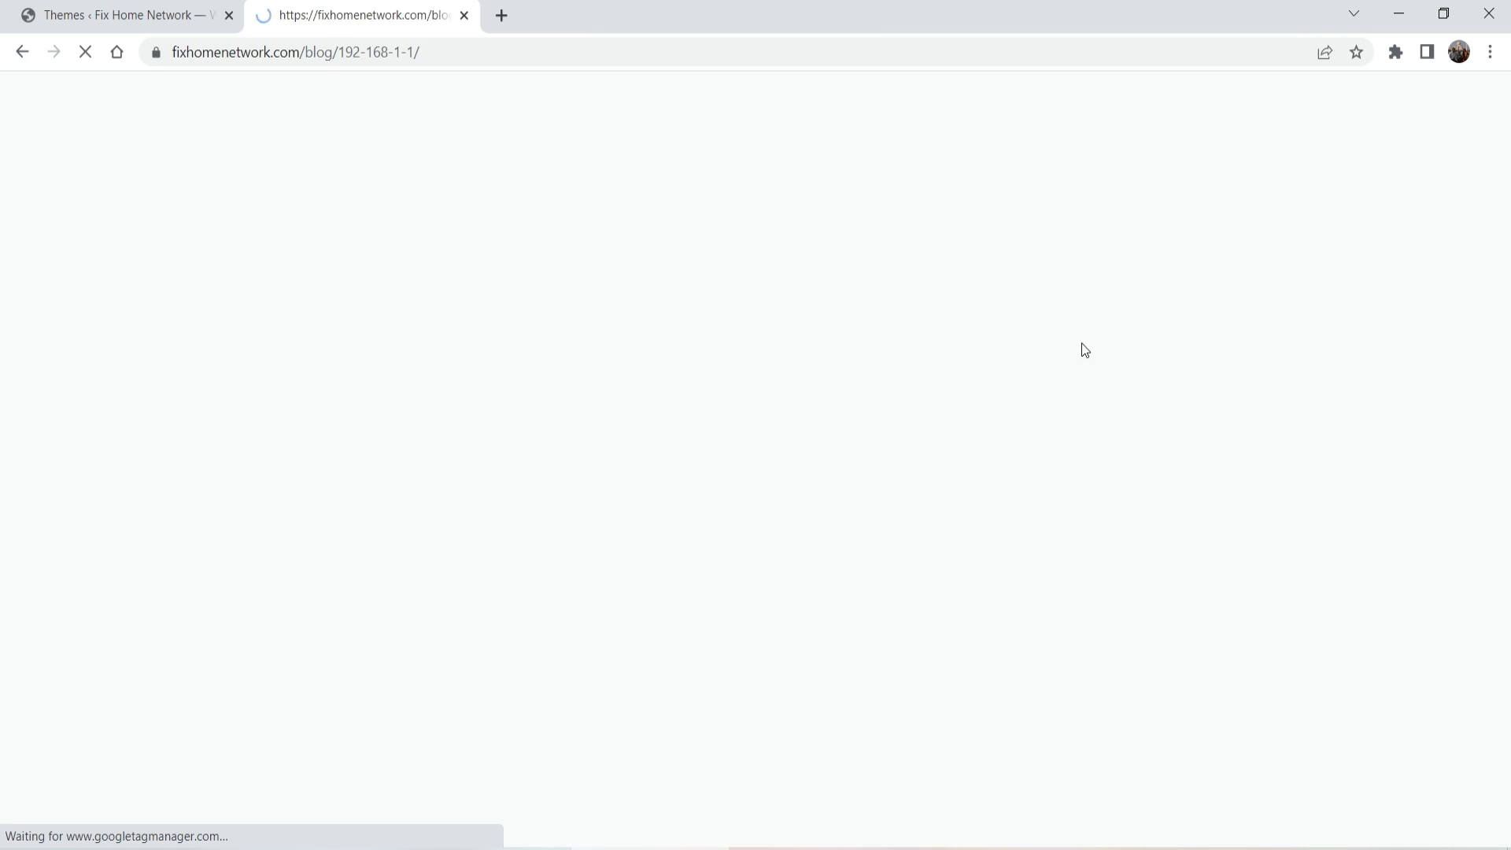
scroll(1094, 352, "down", 2)
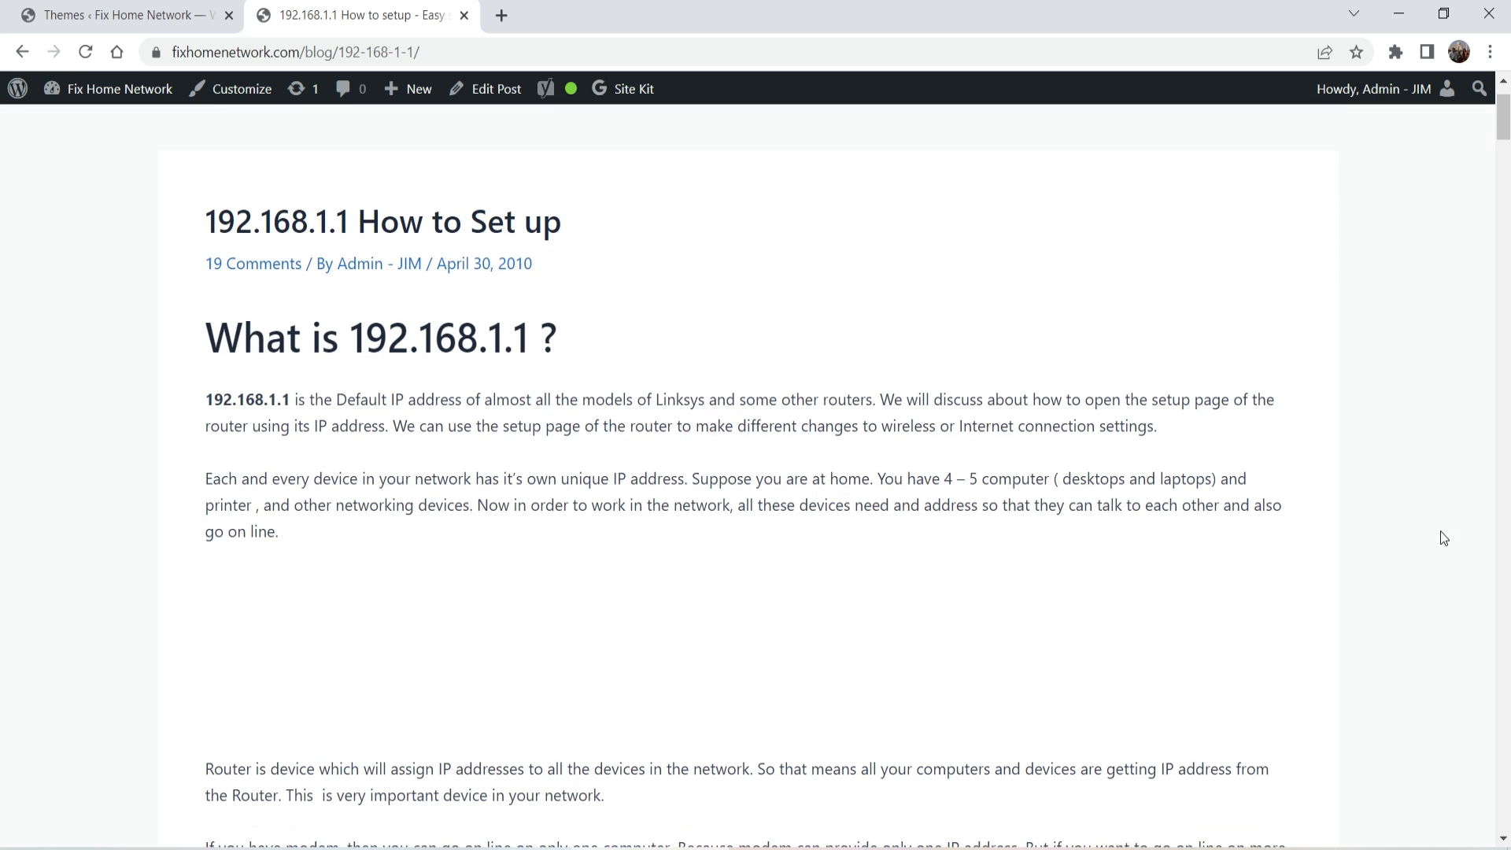
scroll(1089, 407, "down", 15)
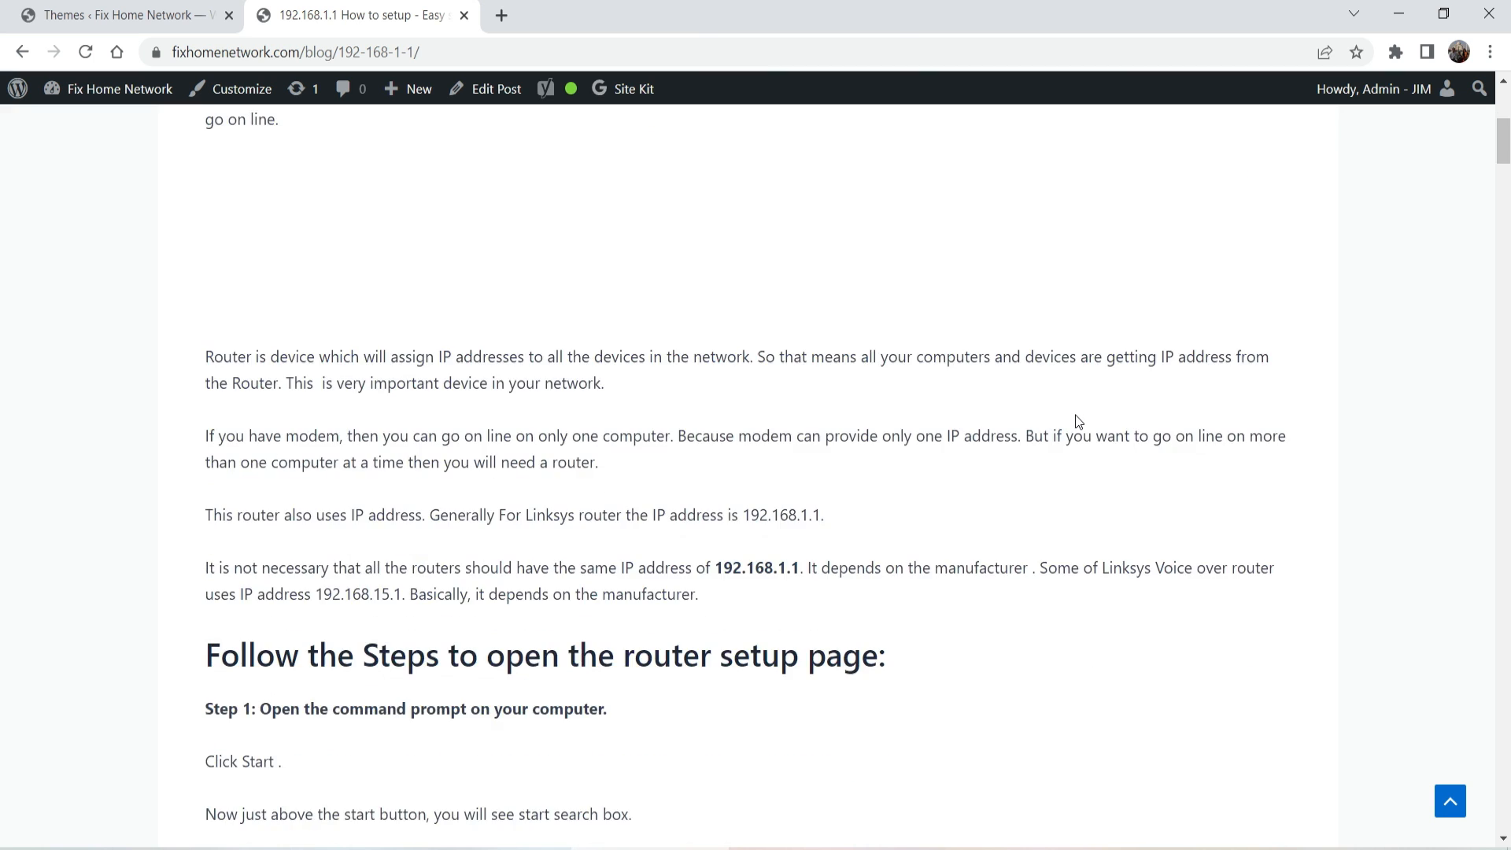
scroll(1072, 434, "down", 20)
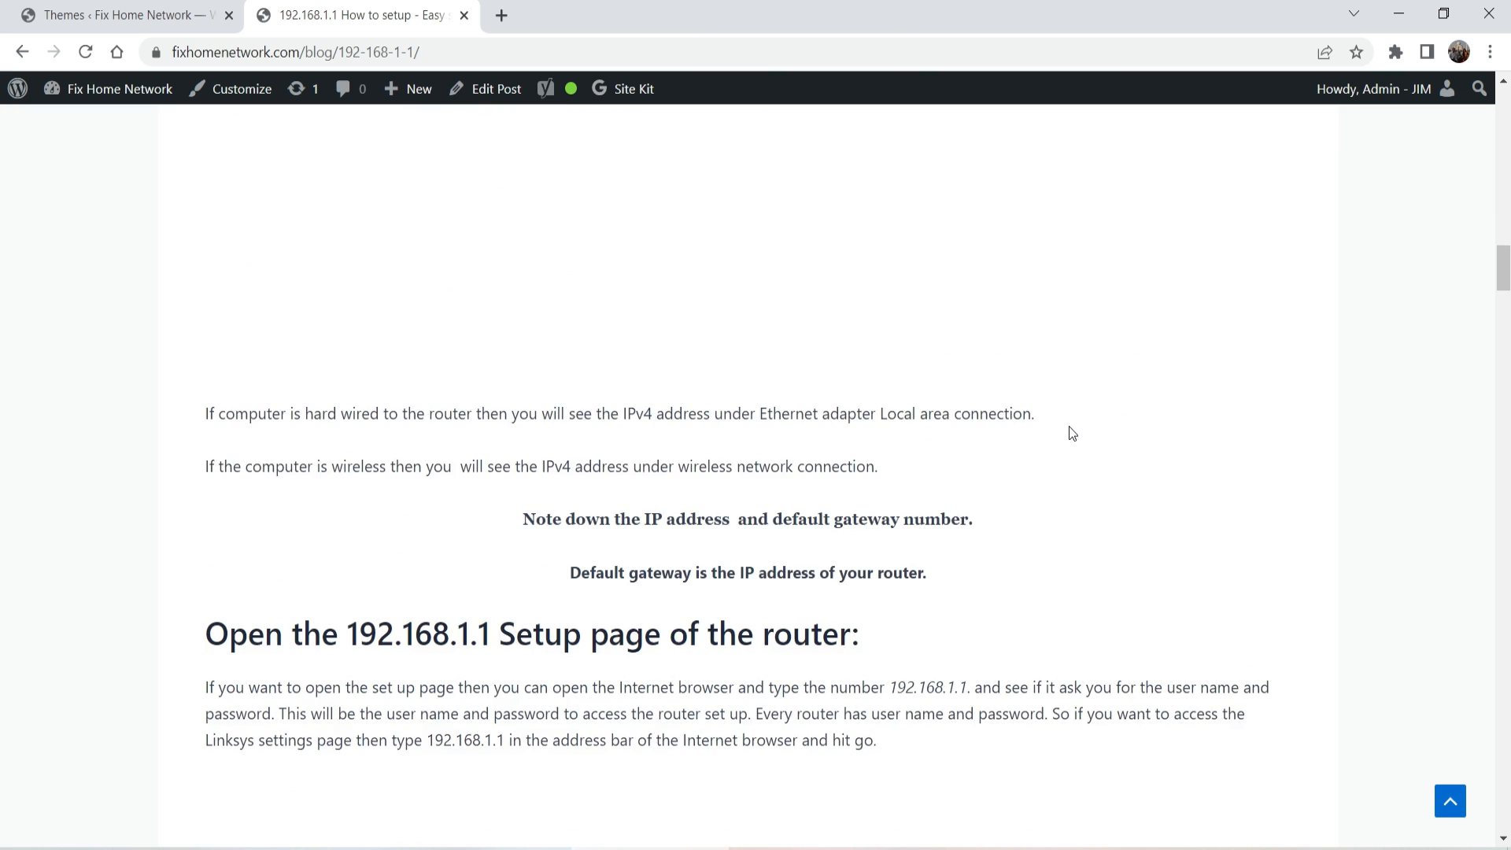
scroll(1072, 445, "down", 5)
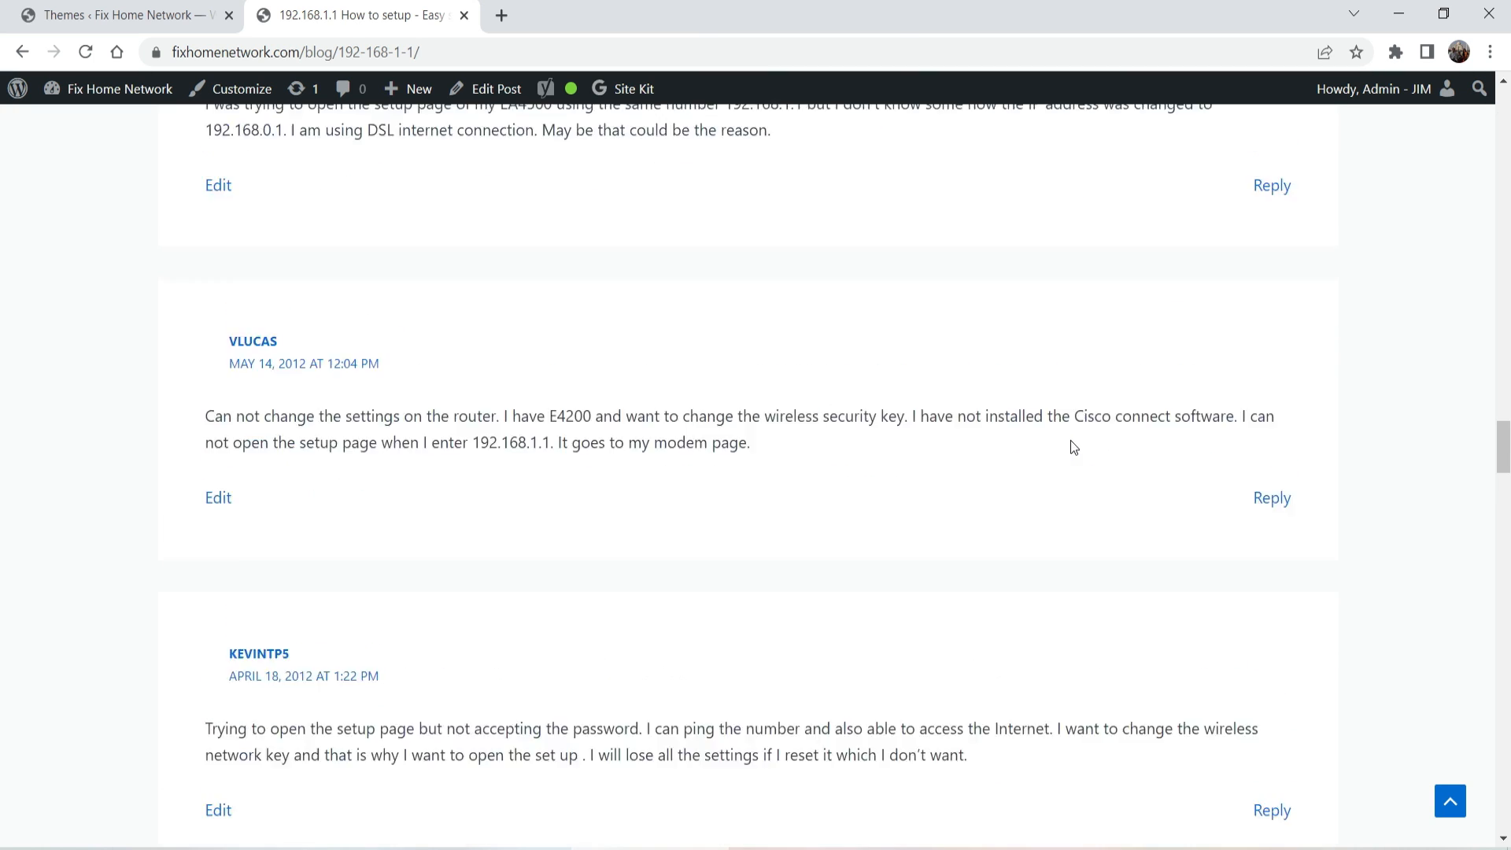
scroll(540, 361, "up", 5)
scroll(499, 425, "down", 20)
scroll(500, 423, "down", 20)
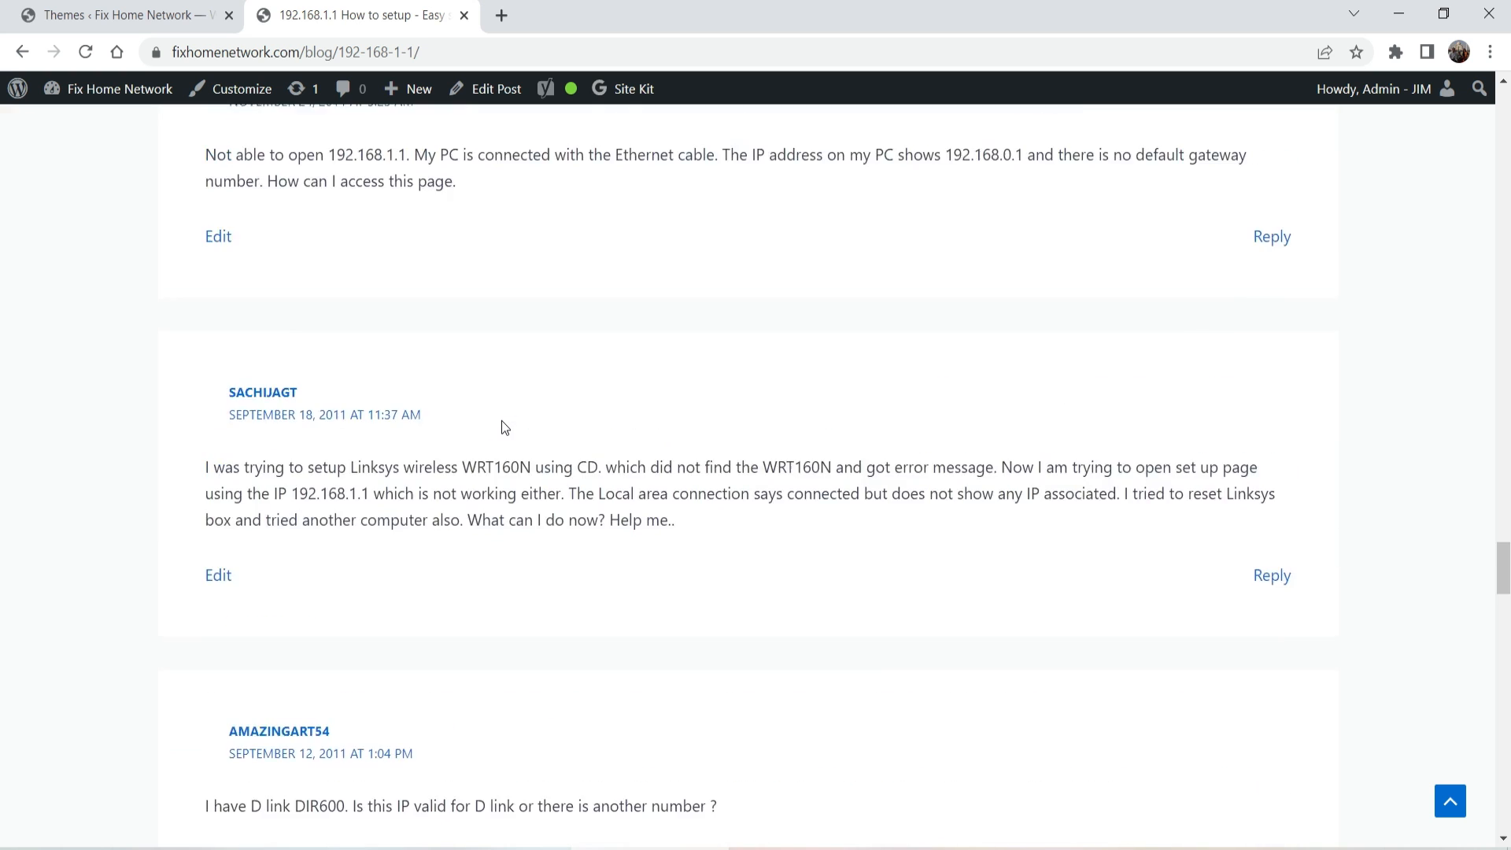
left_click(1451, 803)
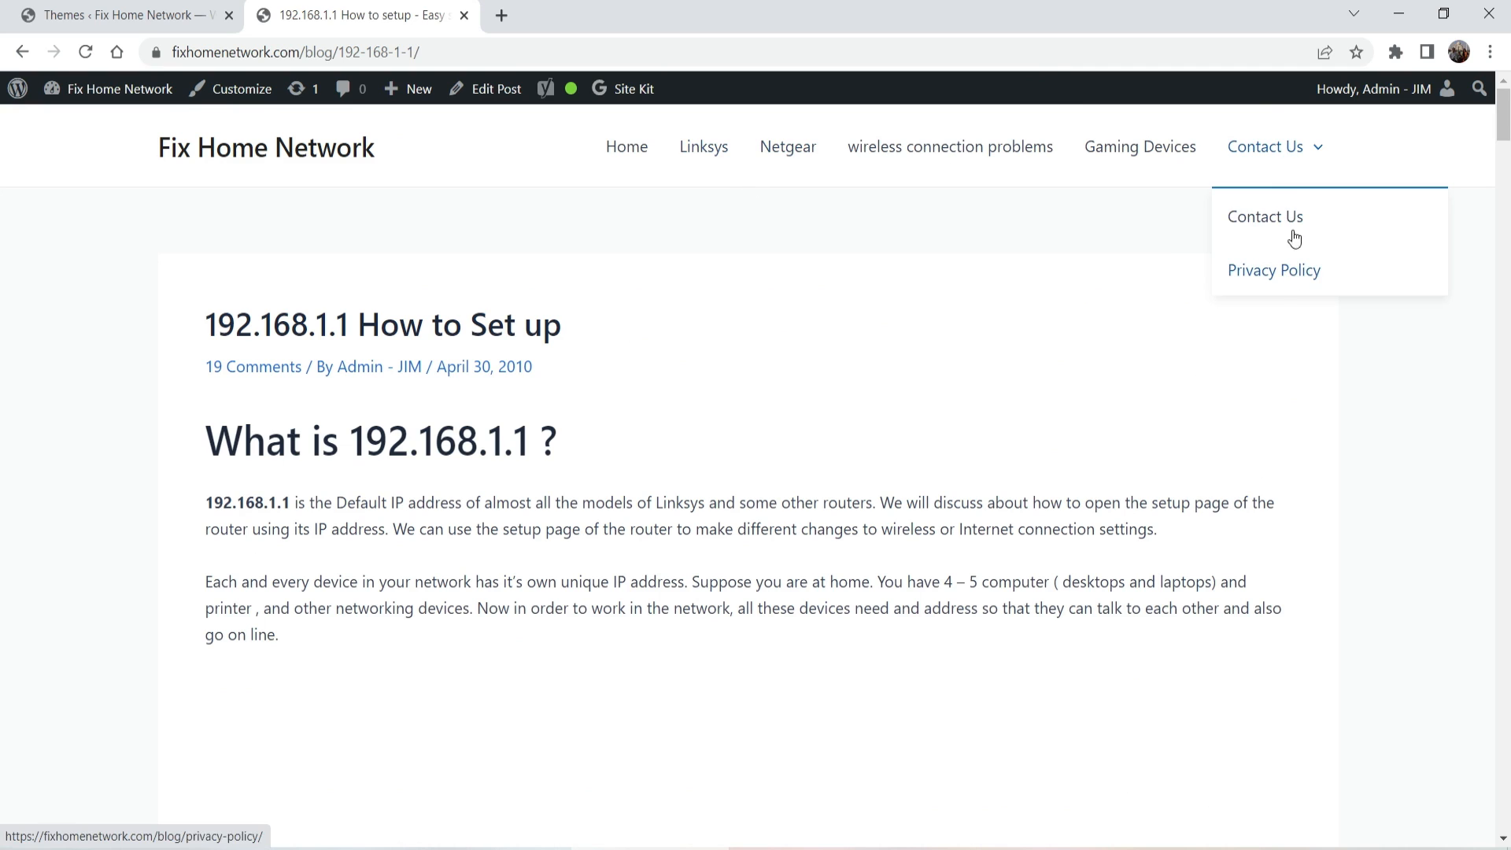
Step: Open the Astra theme's dashboard in the WordPress admin and review its Quick Settings and Astra Pro Modules
left_click(93, 22)
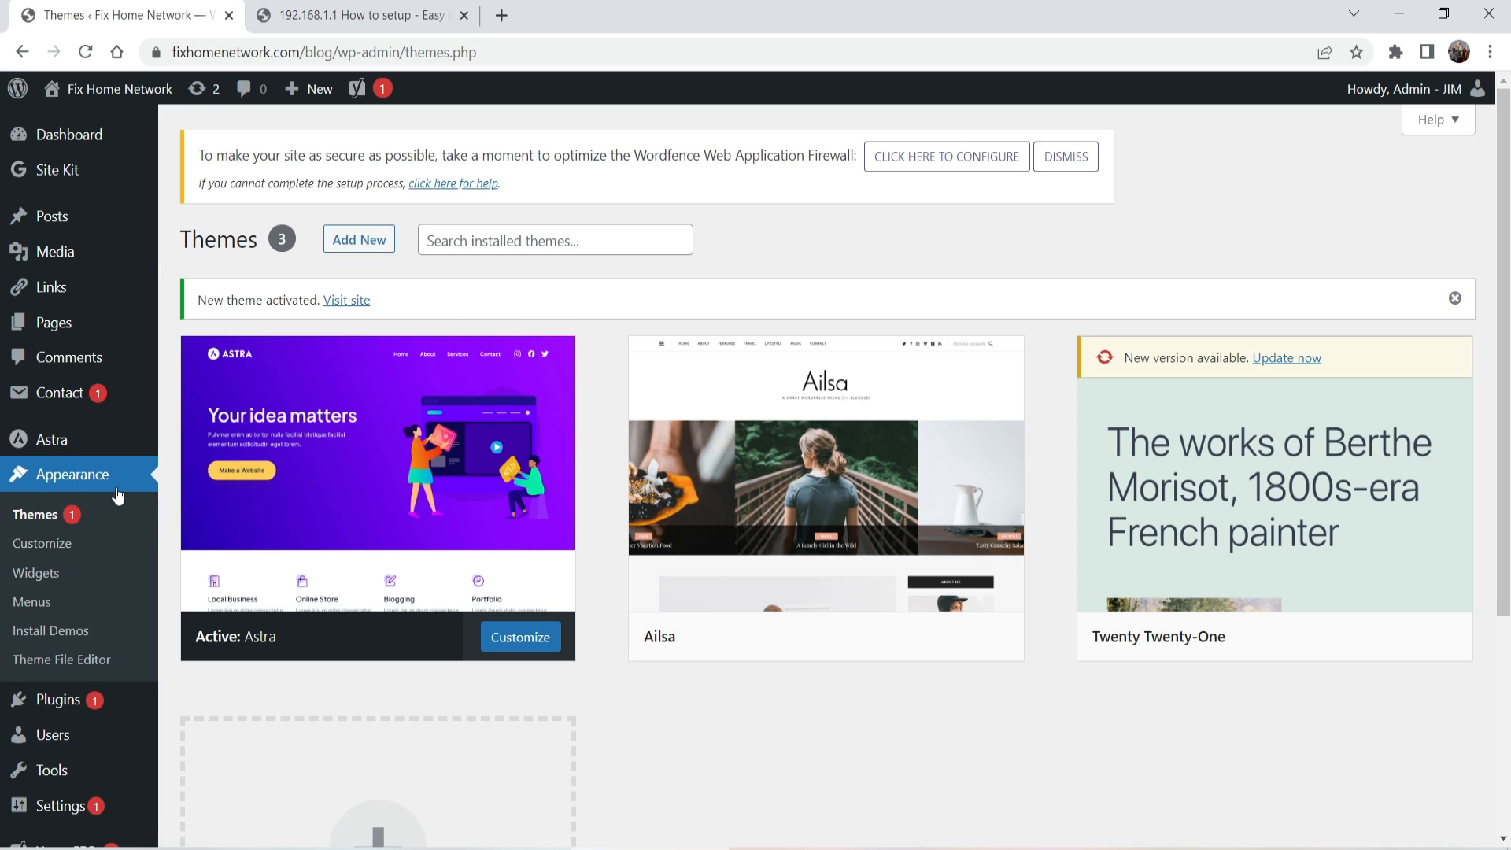
left_click(49, 442)
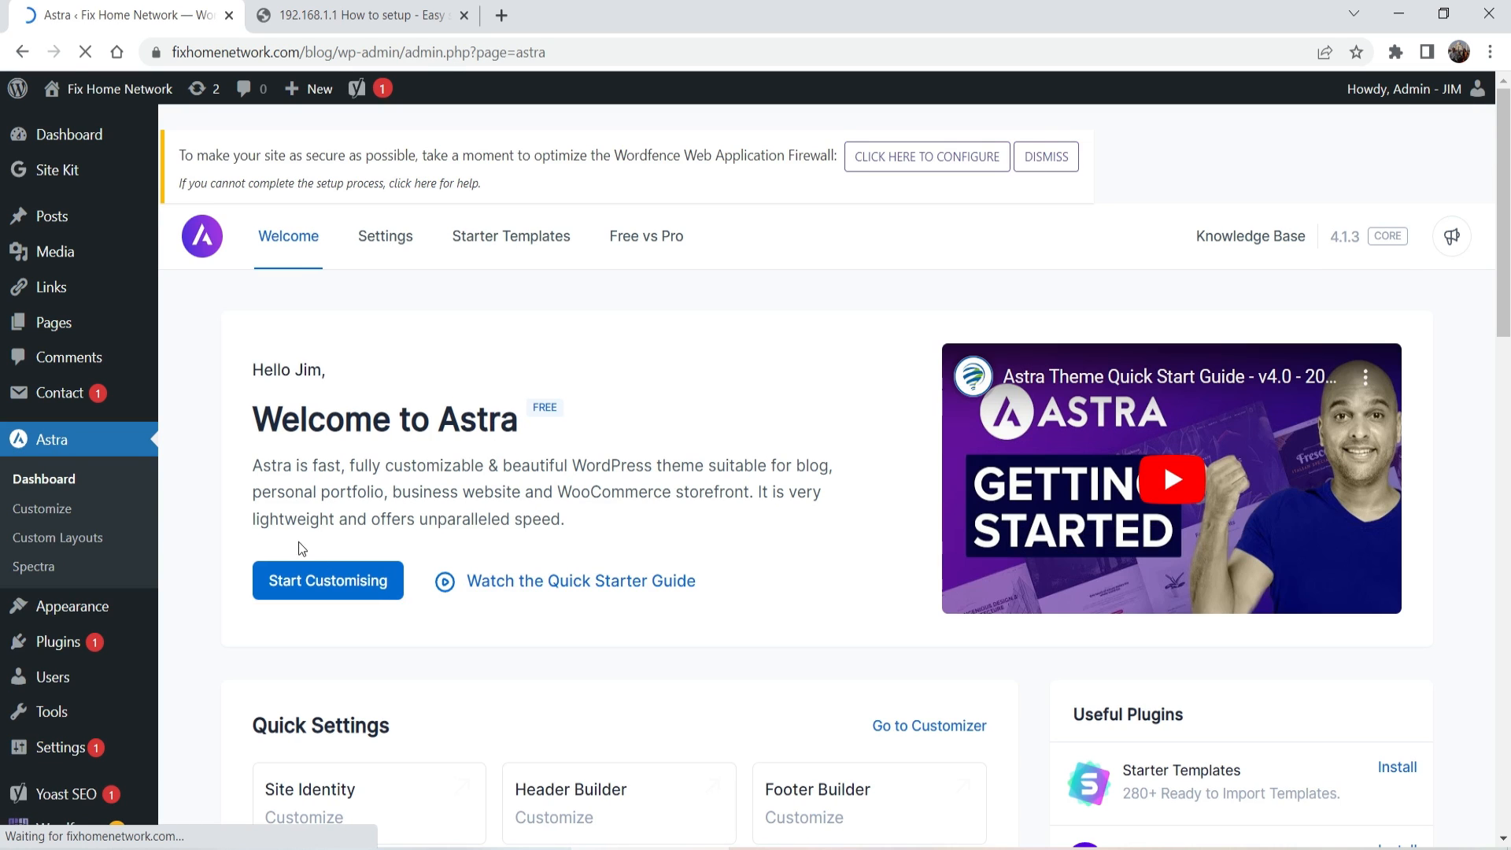
scroll(693, 408, "down", 4)
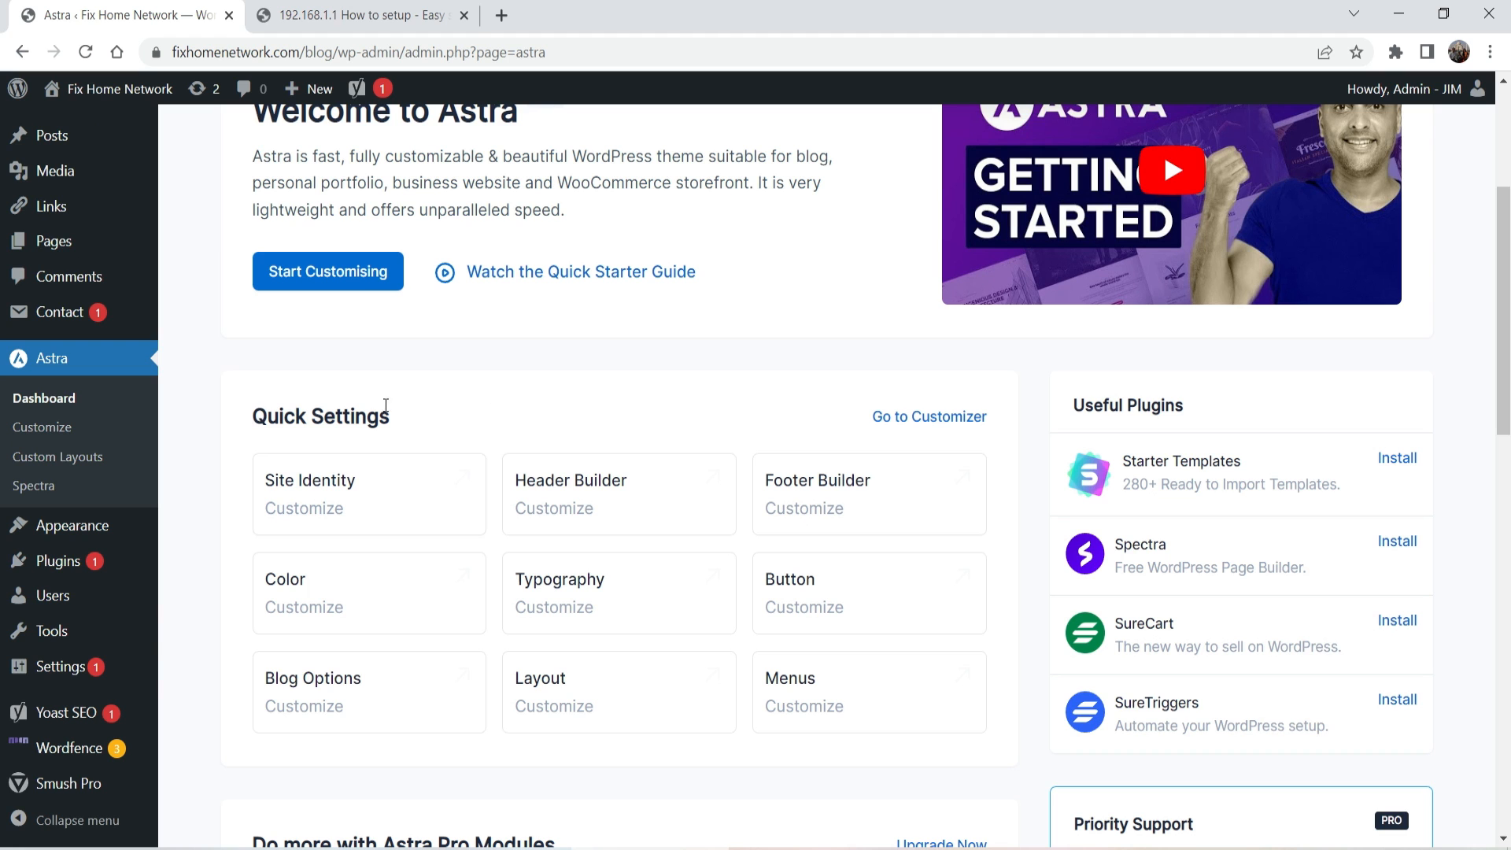
scroll(928, 590, "down", 1)
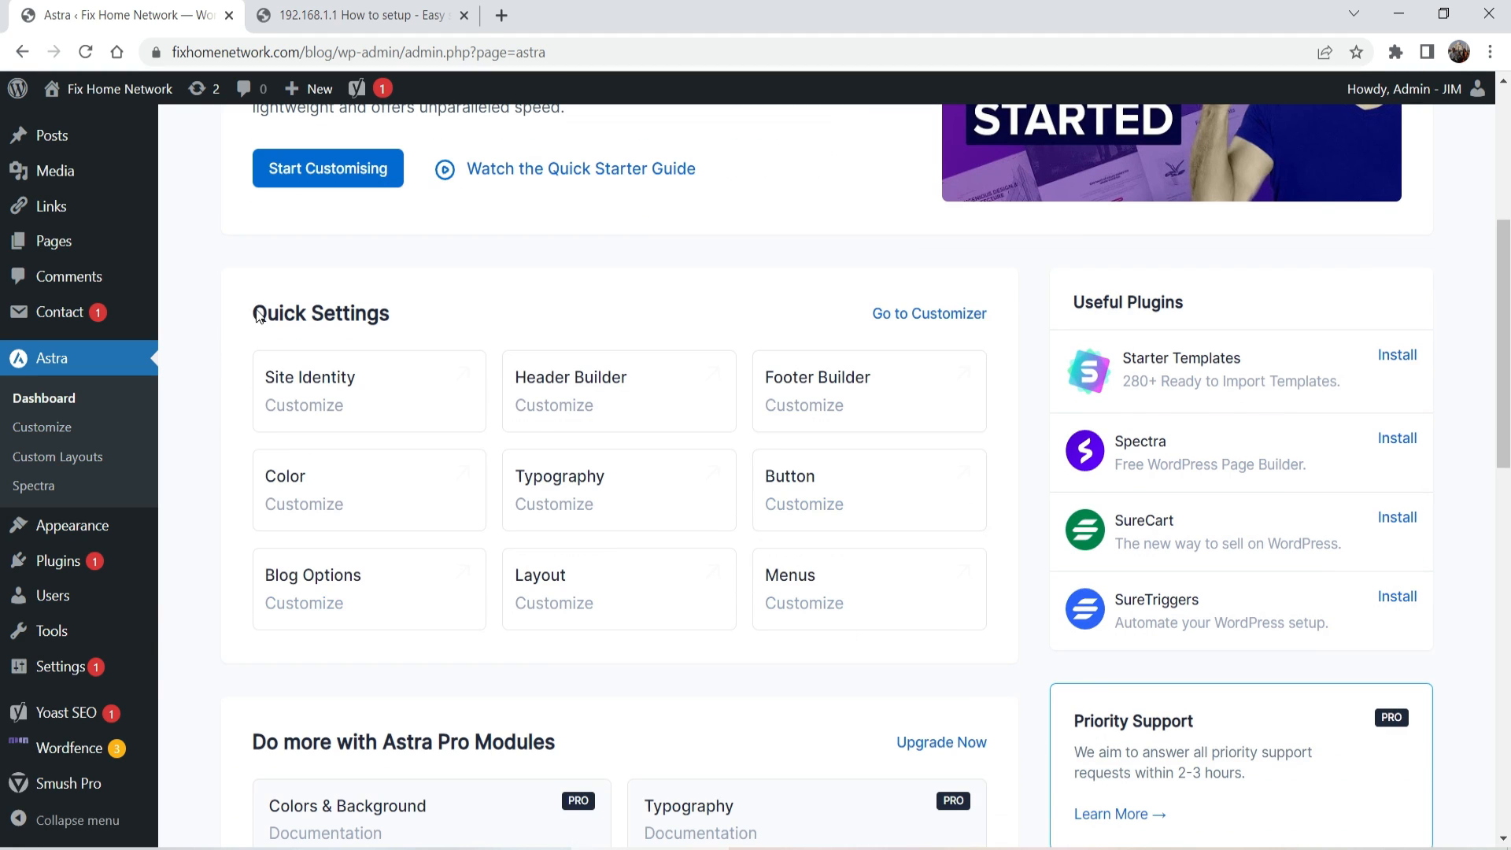
left_click_drag(259, 316, 992, 684)
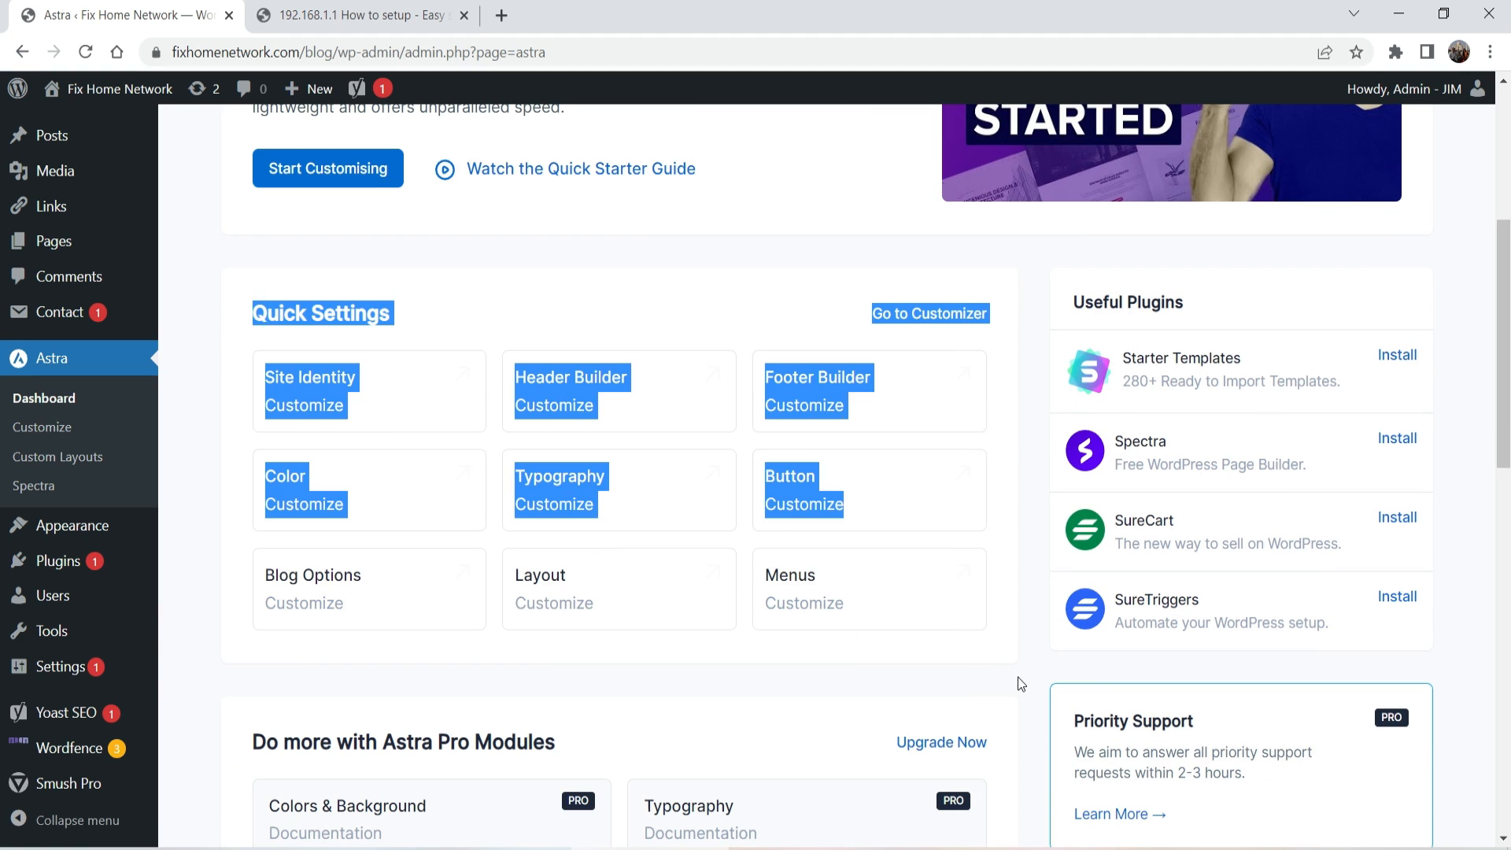
left_click(1020, 683)
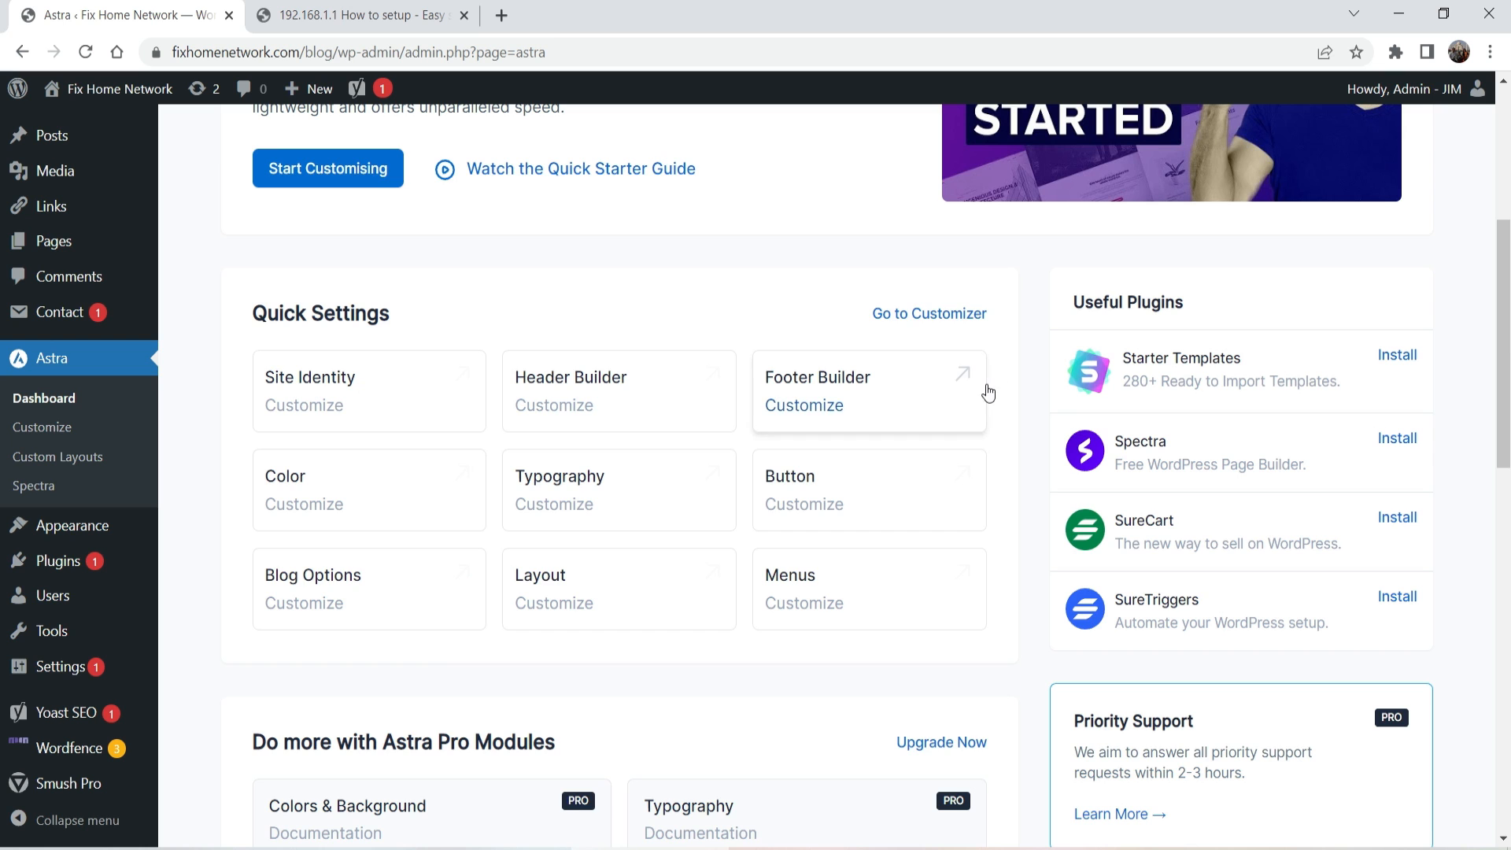
scroll(982, 402, "down", 5)
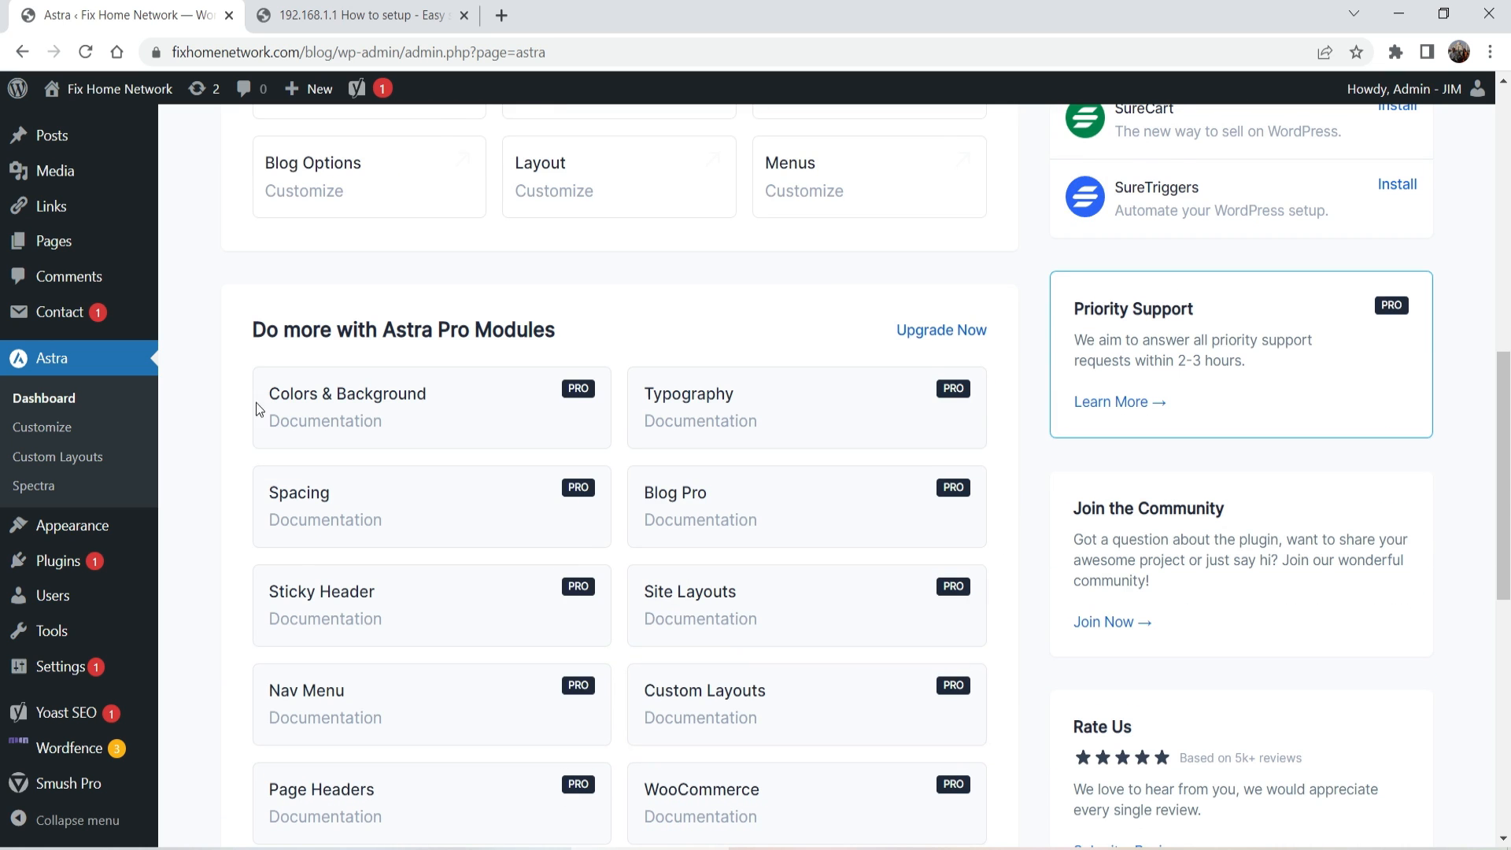
scroll(257, 403, "down", 3)
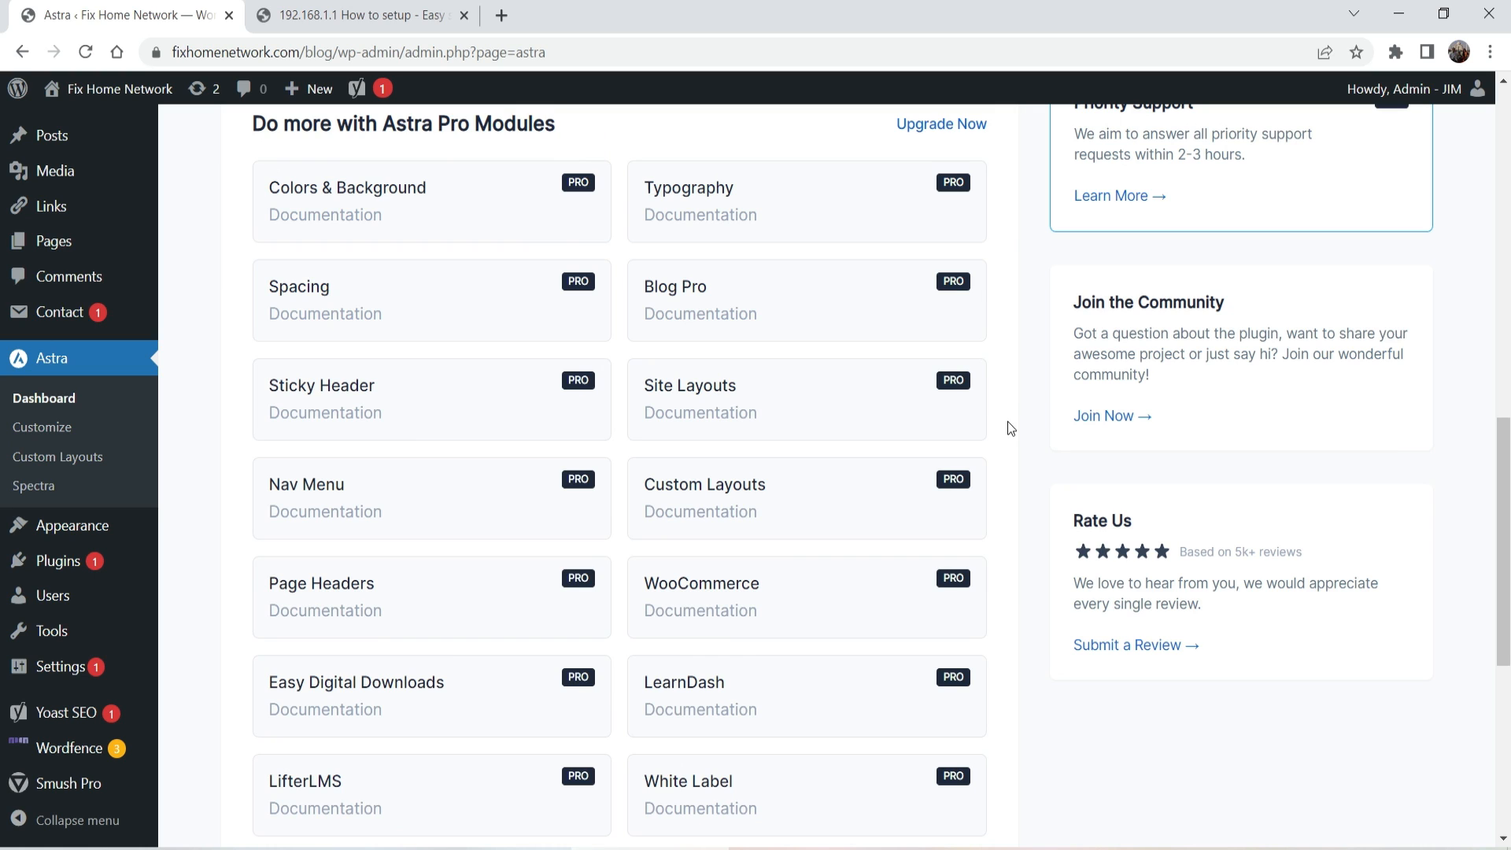
scroll(1008, 271, "up", 8)
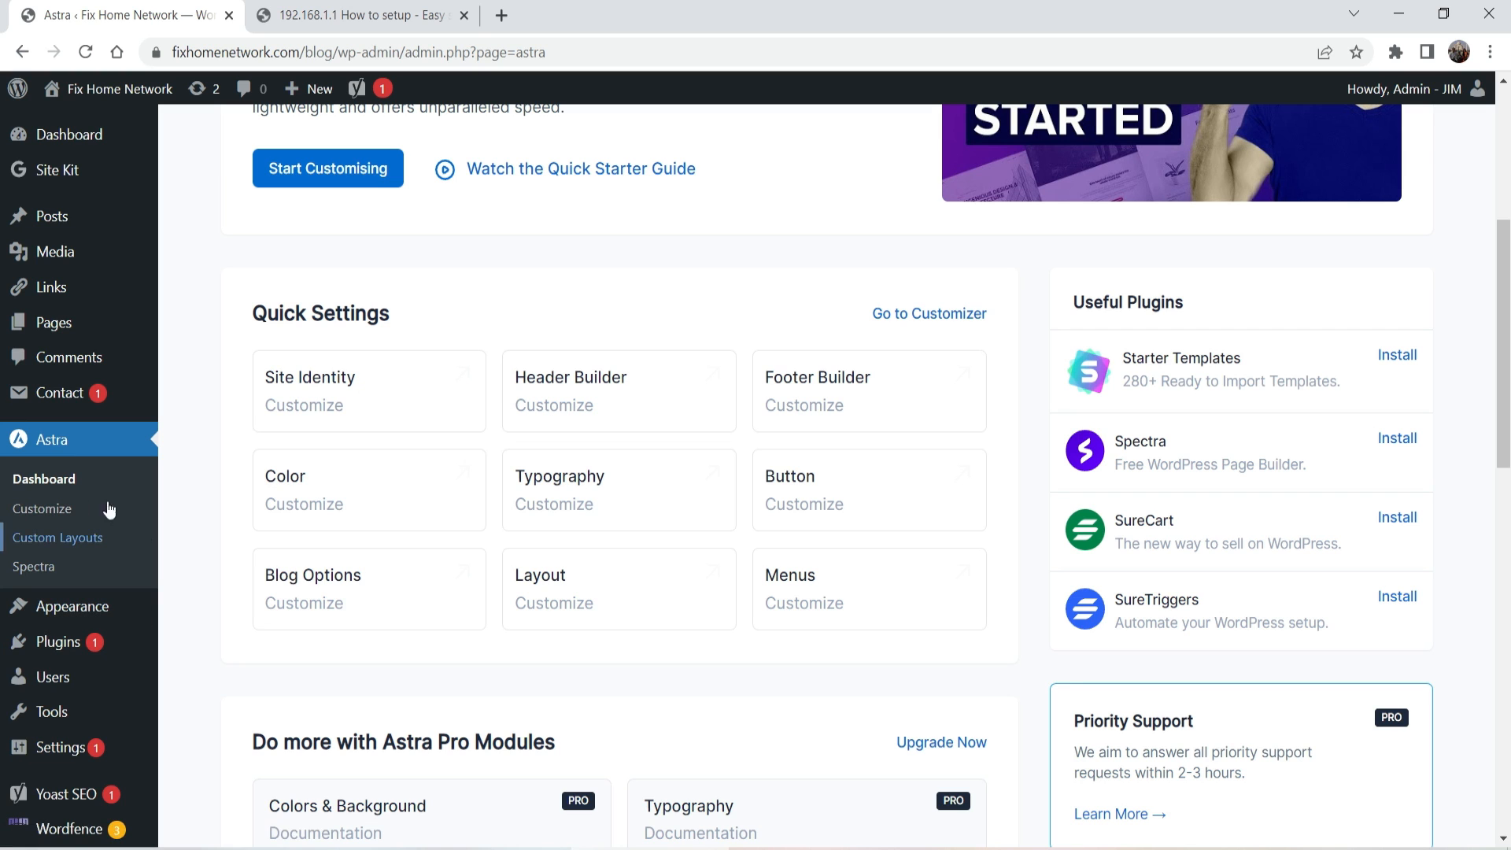
Step: Open the Astra theme customizer, check the options in its Global section and return to the main list
left_click(40, 512)
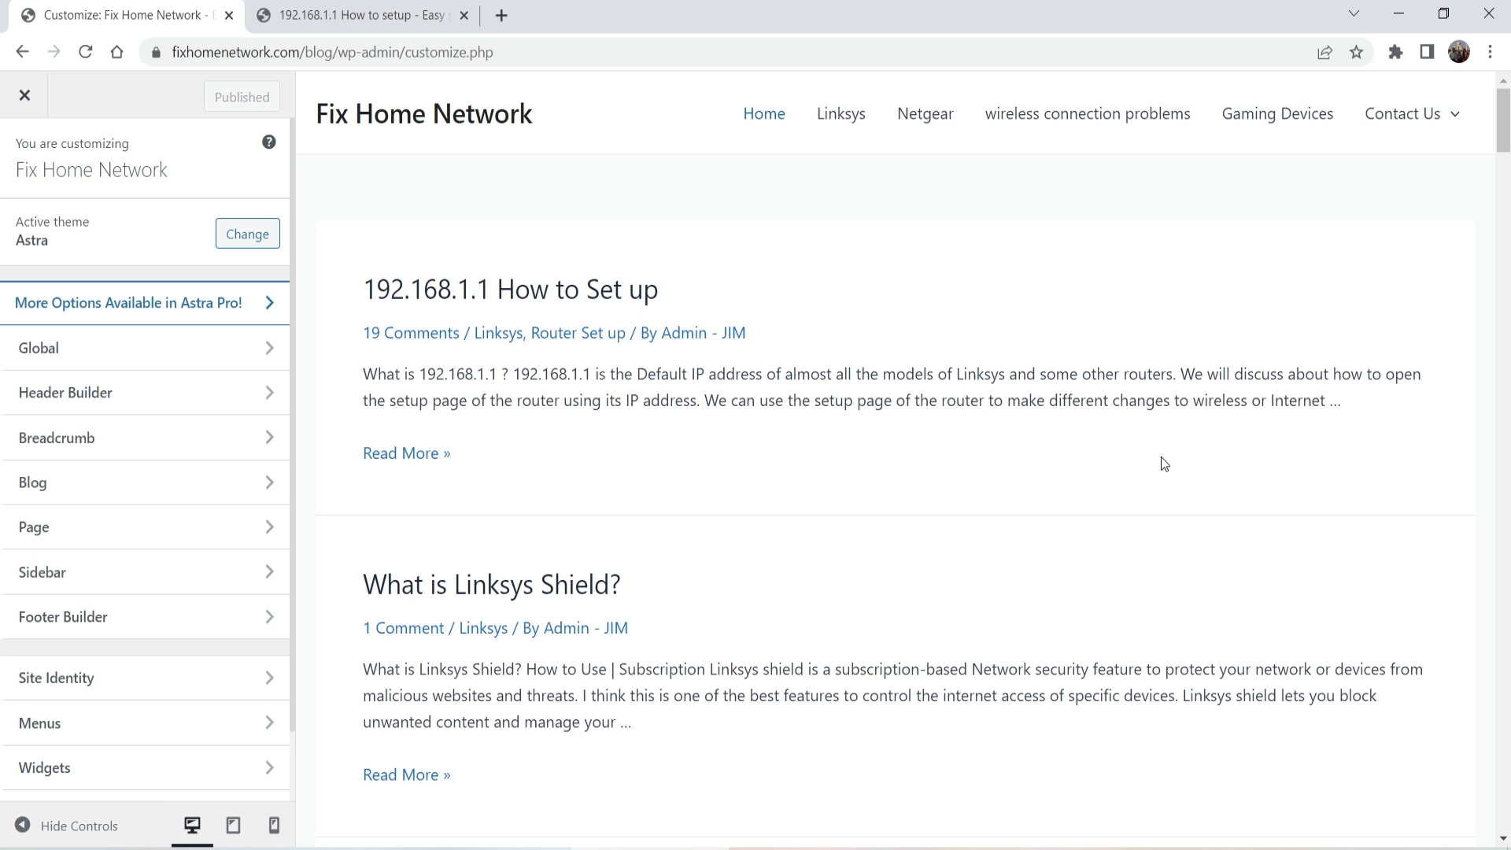
left_click(37, 353)
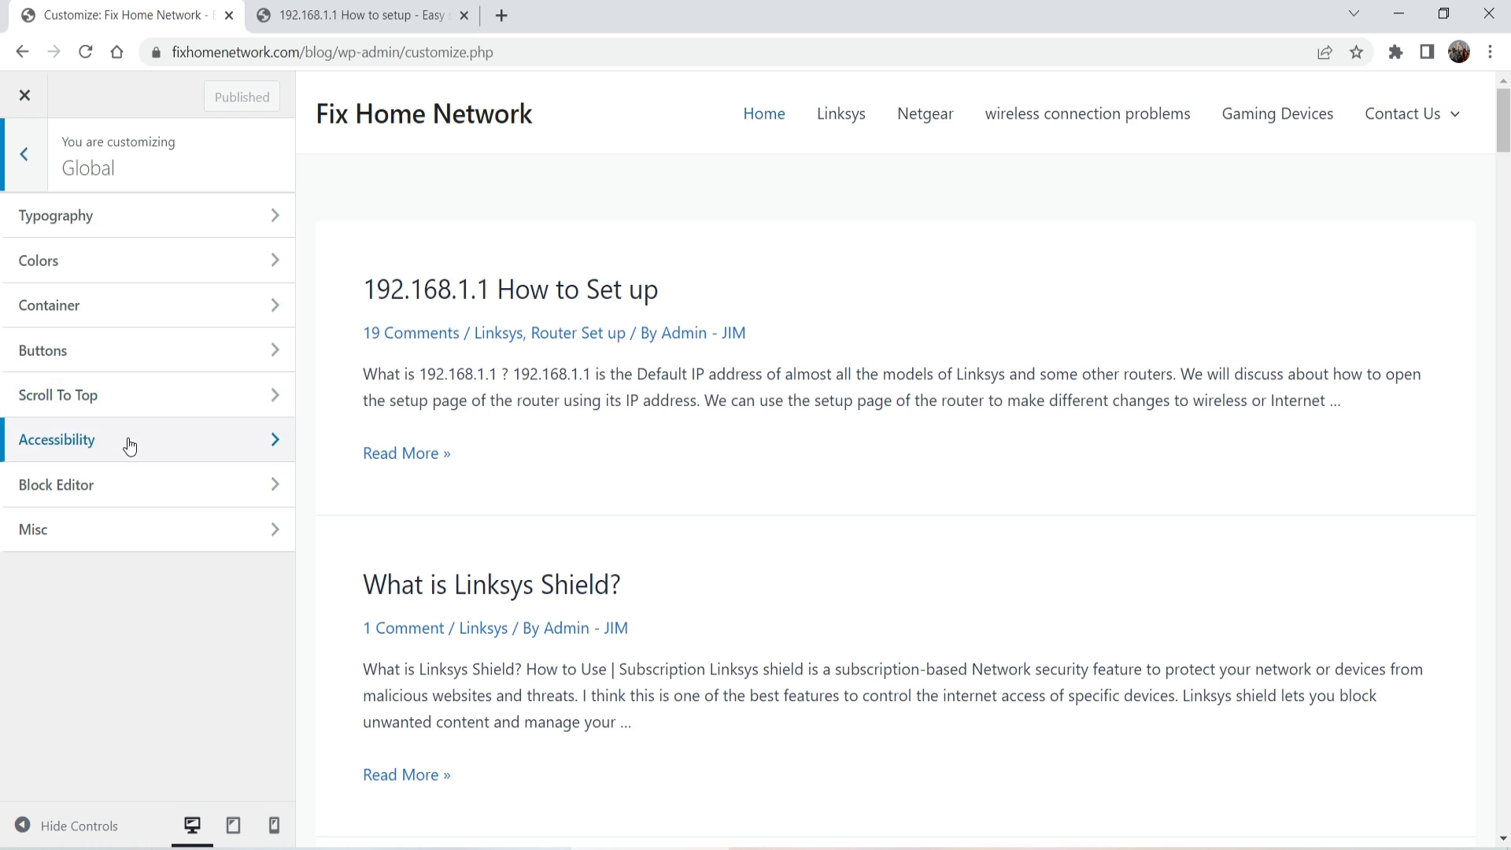
left_click(29, 165)
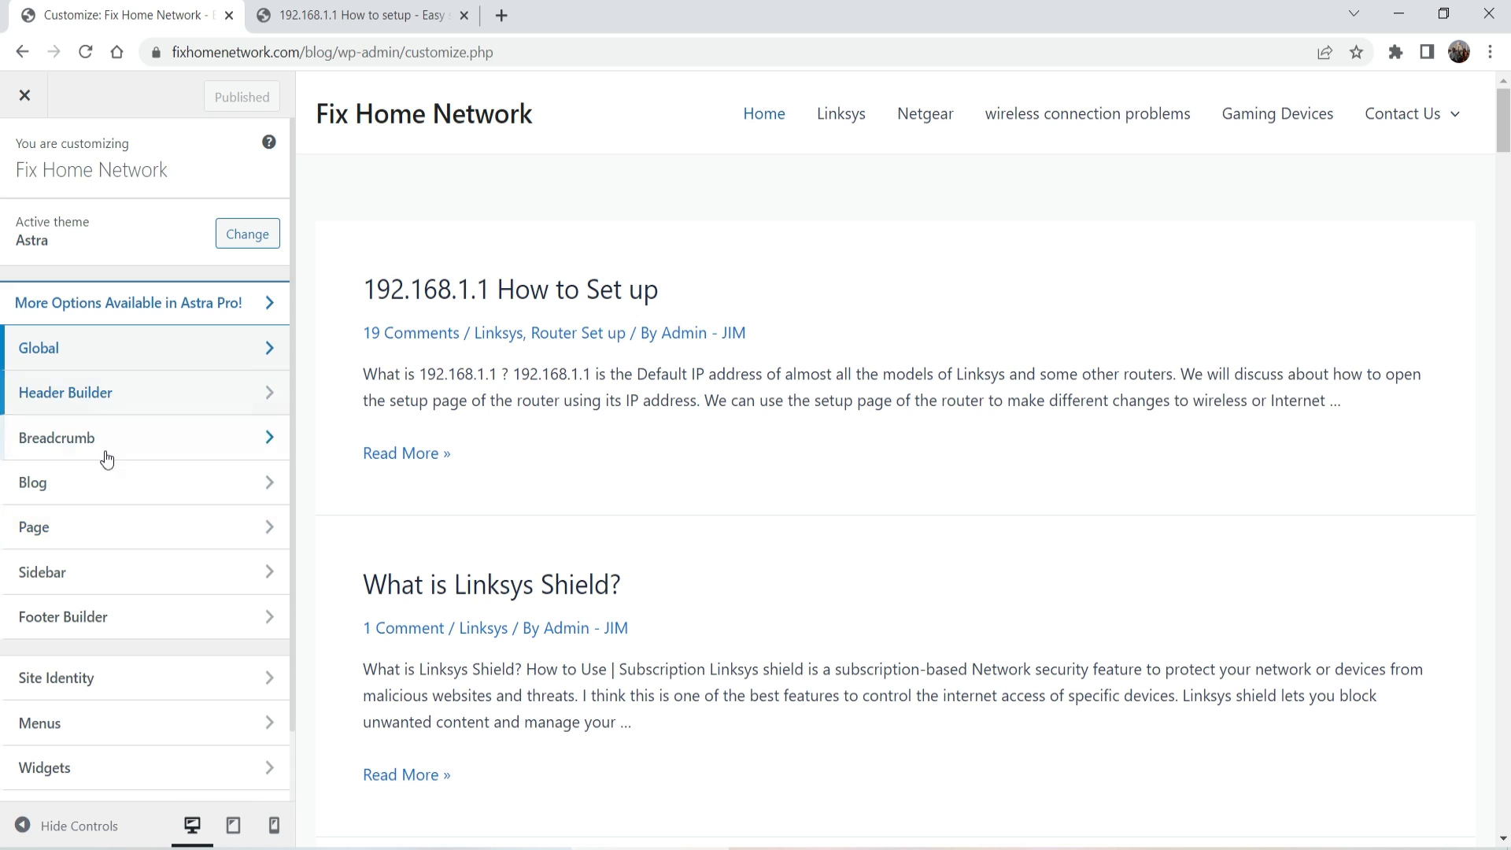
Step: In the Blog / Archive settings, choose the fourth container layout and the left sidebar layout, and check the sidebar in the preview
left_click(108, 484)
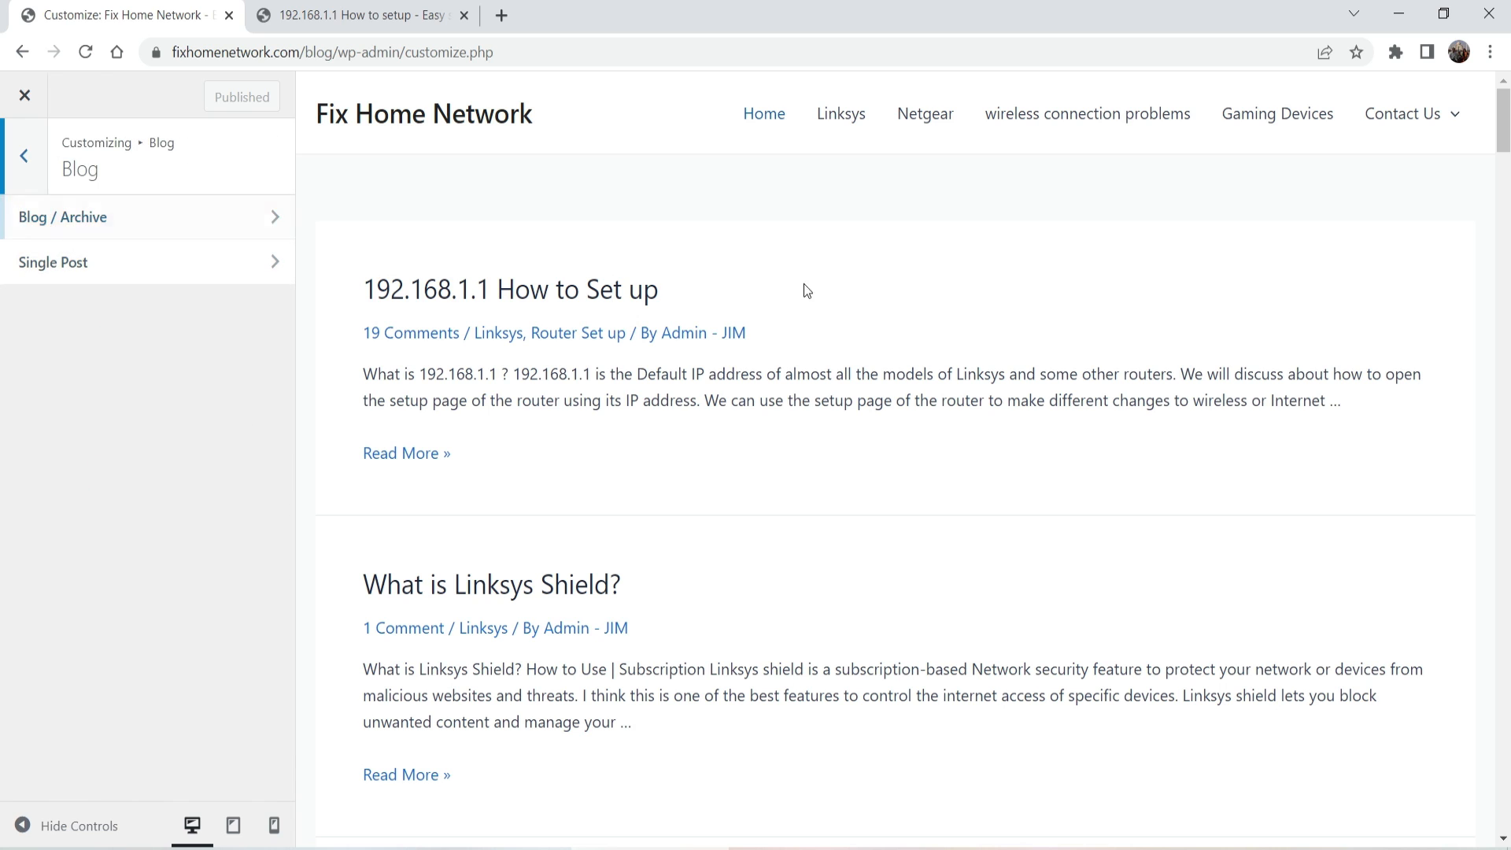
left_click(74, 216)
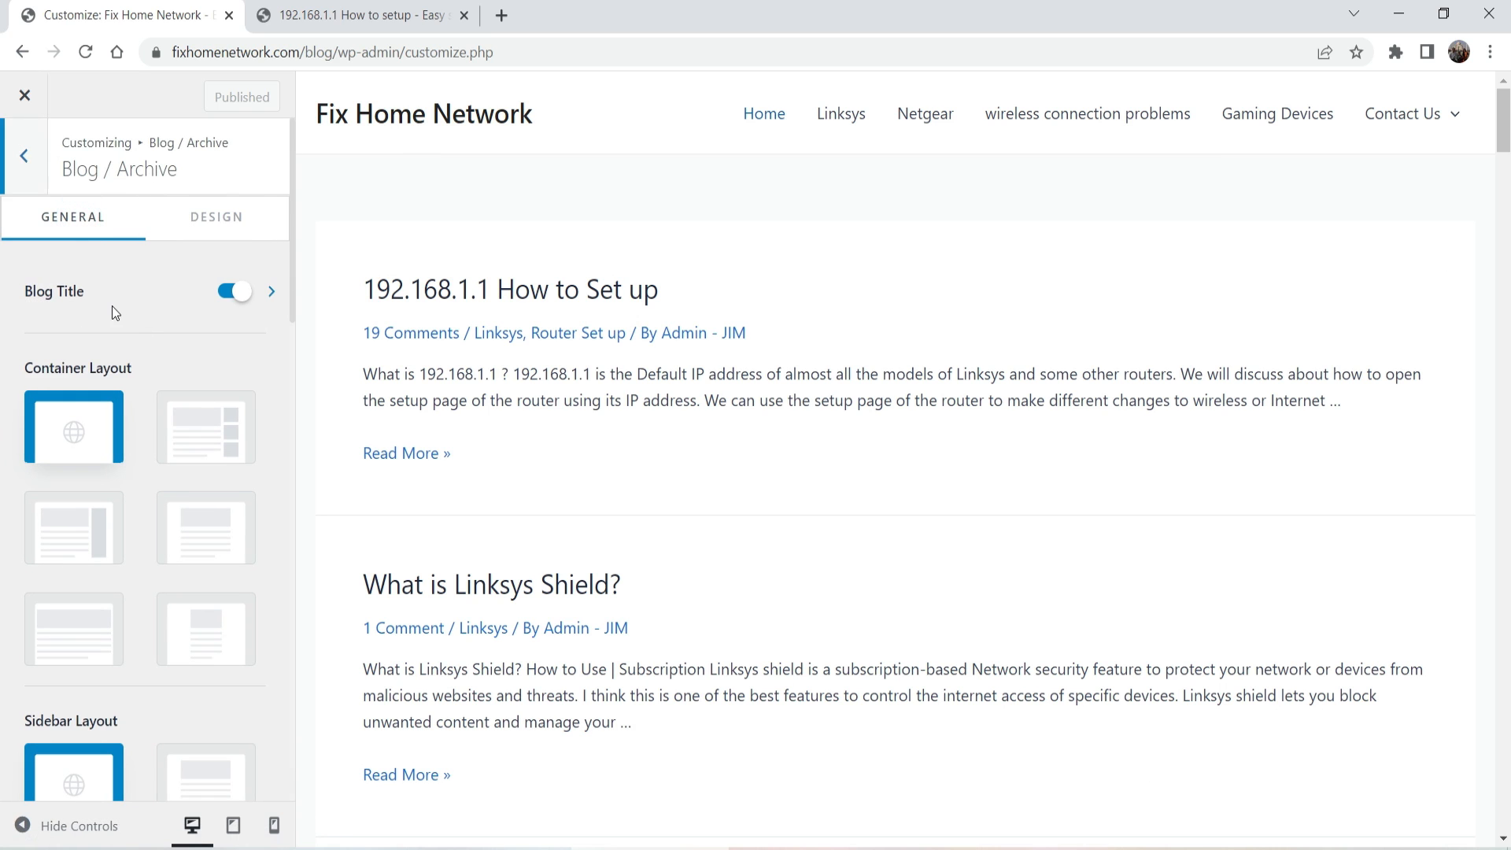
scroll(508, 295, "down", 1)
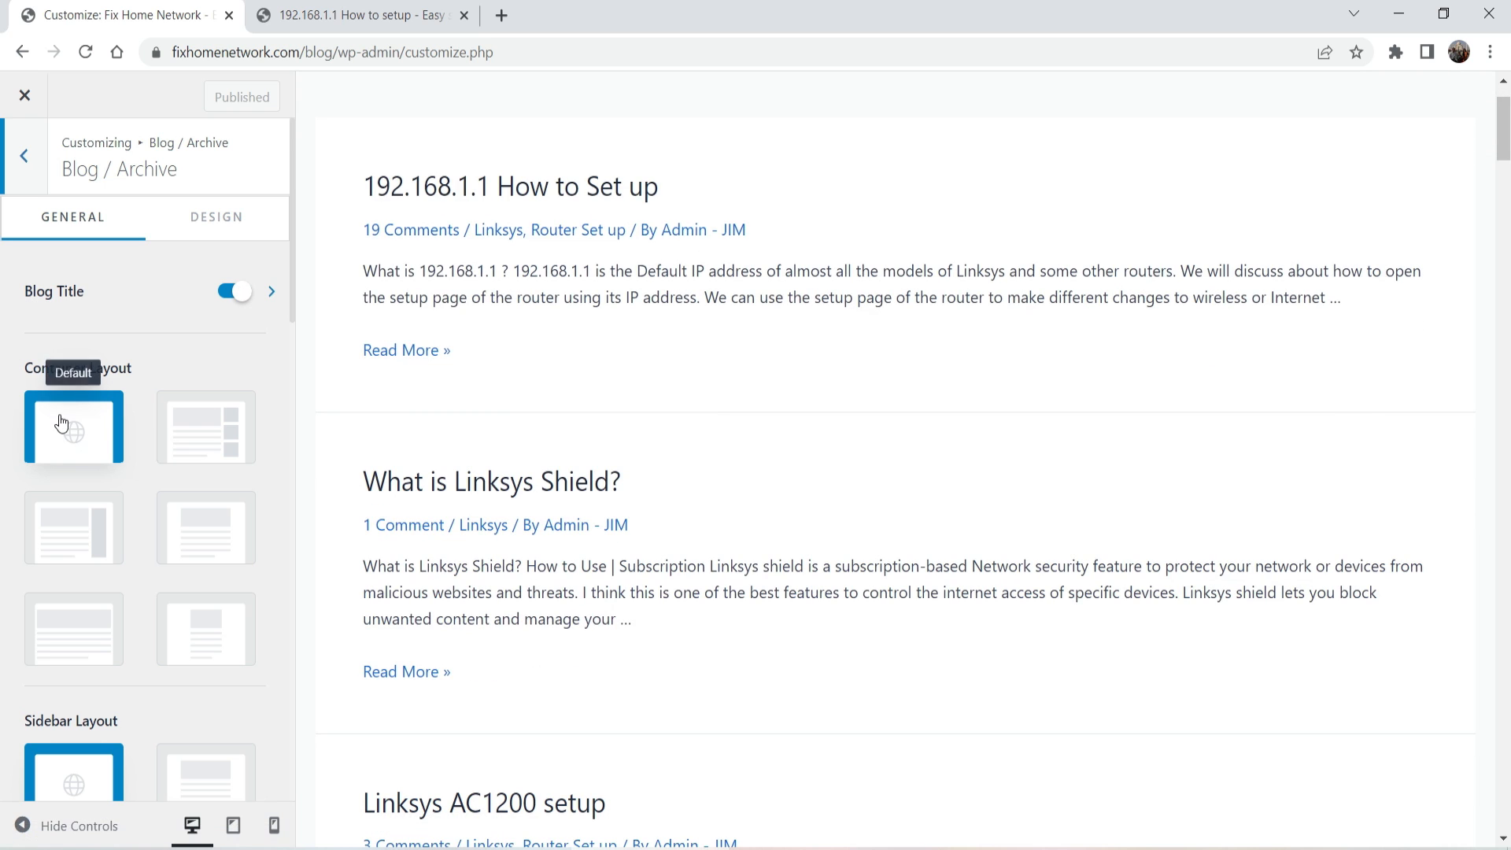
left_click(200, 534)
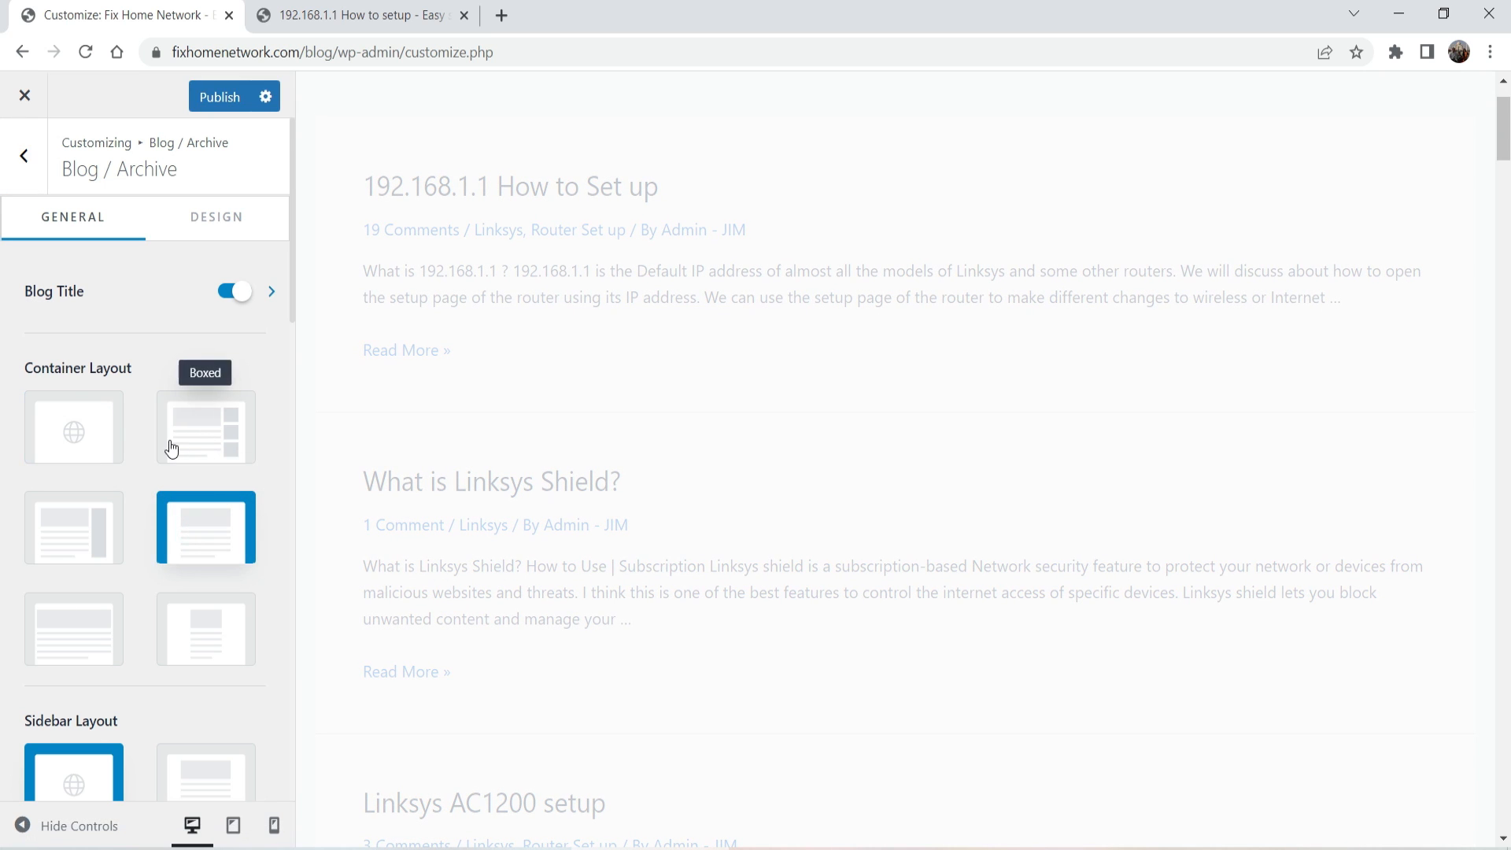
scroll(138, 418, "down", 4)
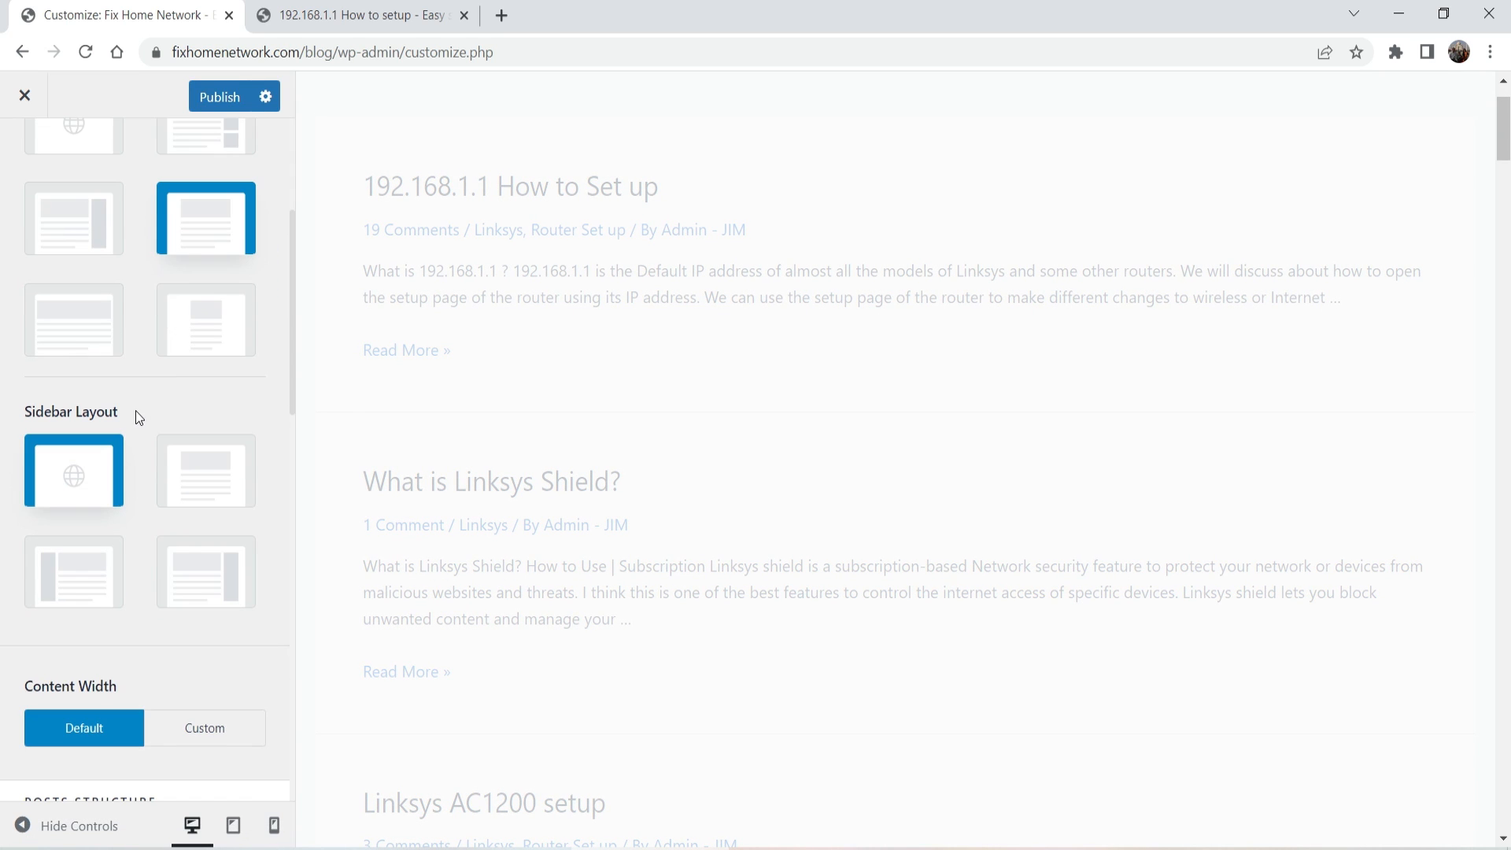
left_click(68, 579)
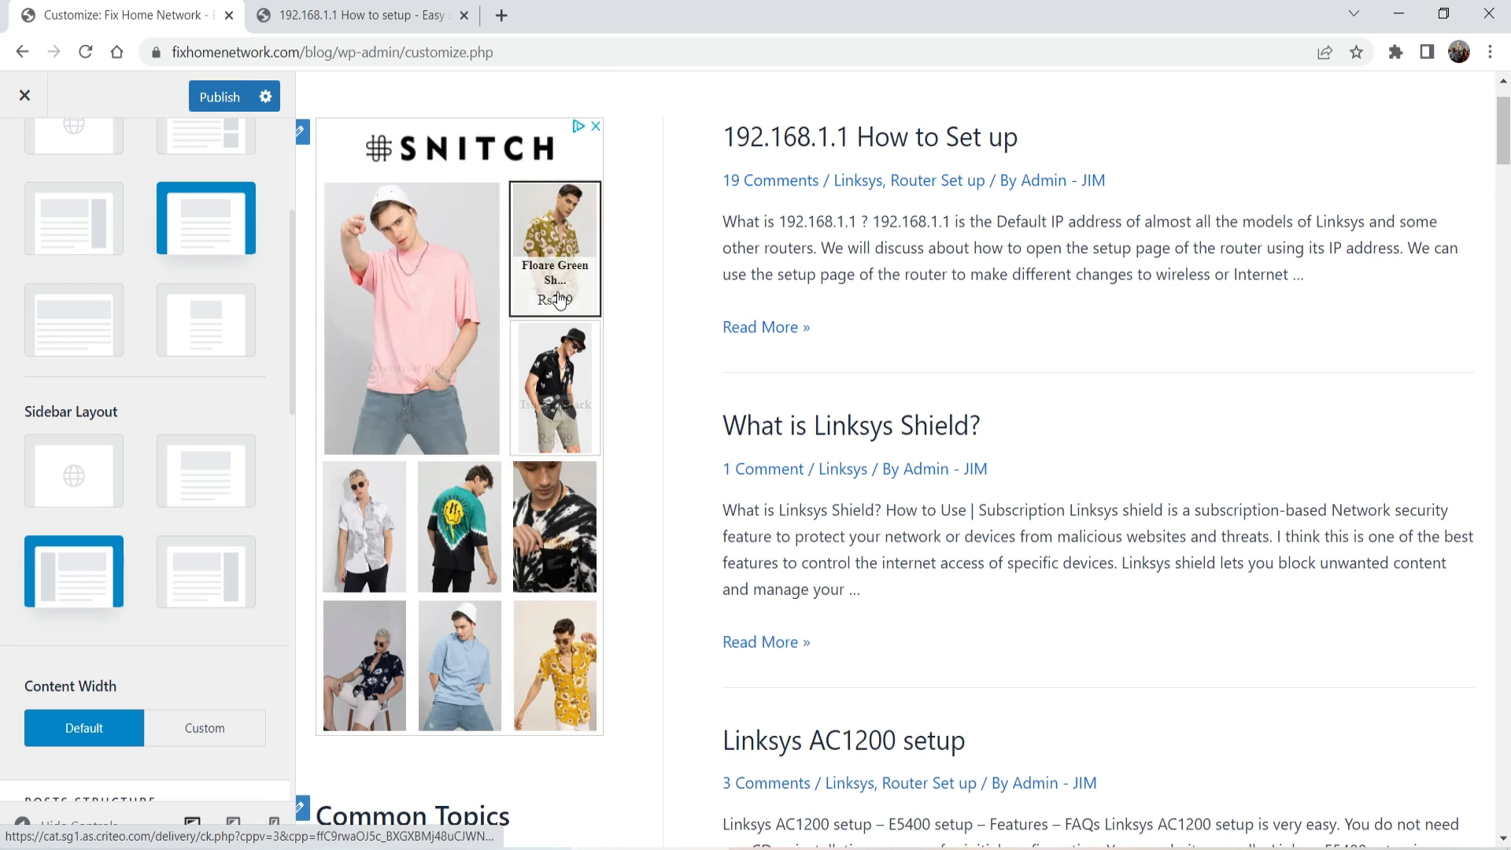
scroll(563, 368, "down", 4)
scroll(530, 398, "down", 4)
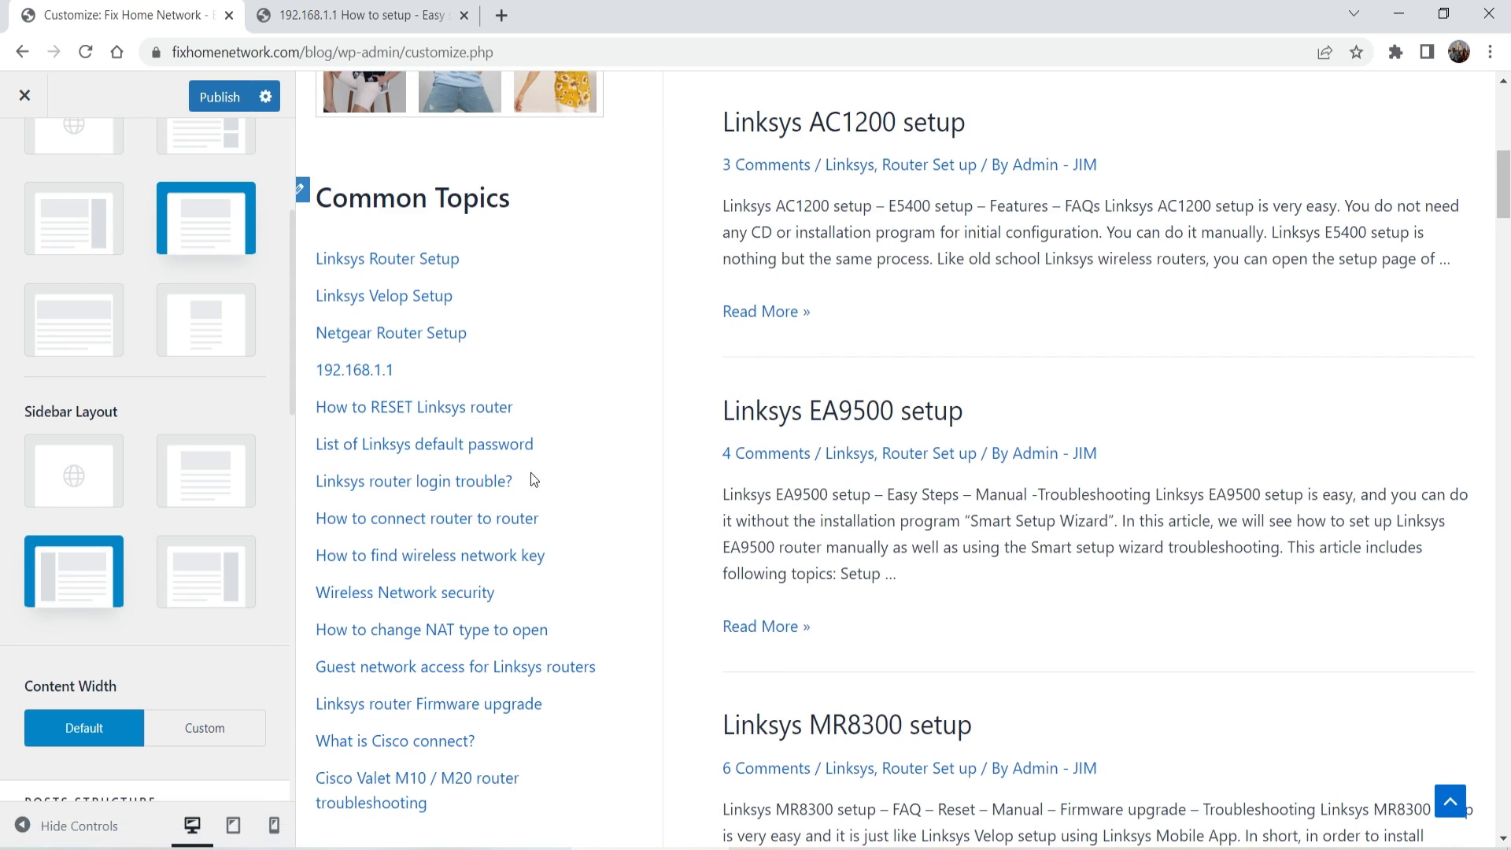
scroll(543, 346, "up", 5)
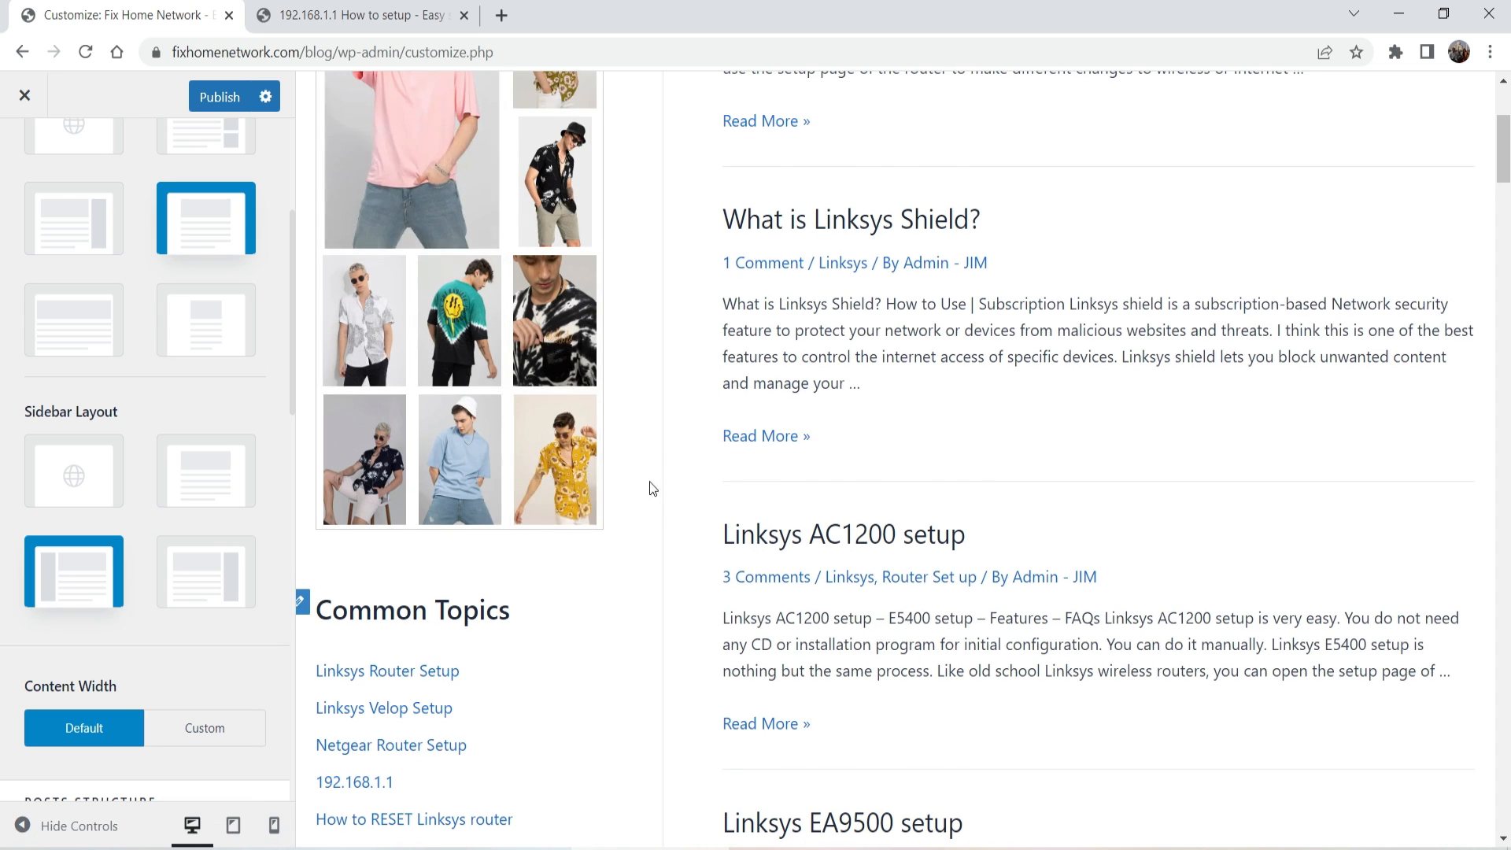
scroll(647, 465, "down", 2)
scroll(646, 451, "down", 3)
Step: In the browser tab showing the 192.168.1.1 post, go to the WordPress dashboard and open the Widgets page
left_click(368, 22)
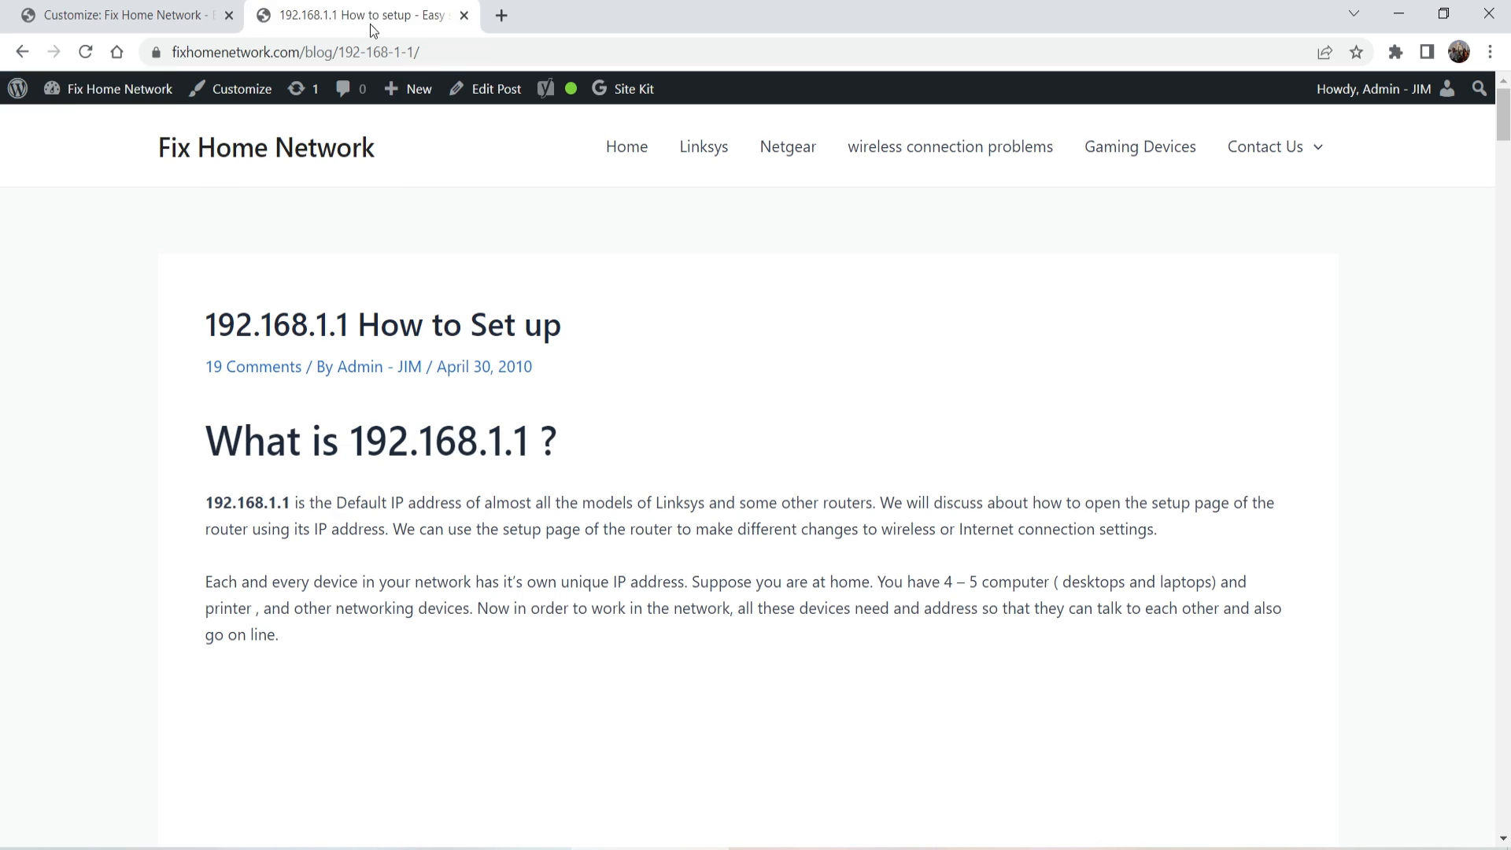
mouse_move(70, 90)
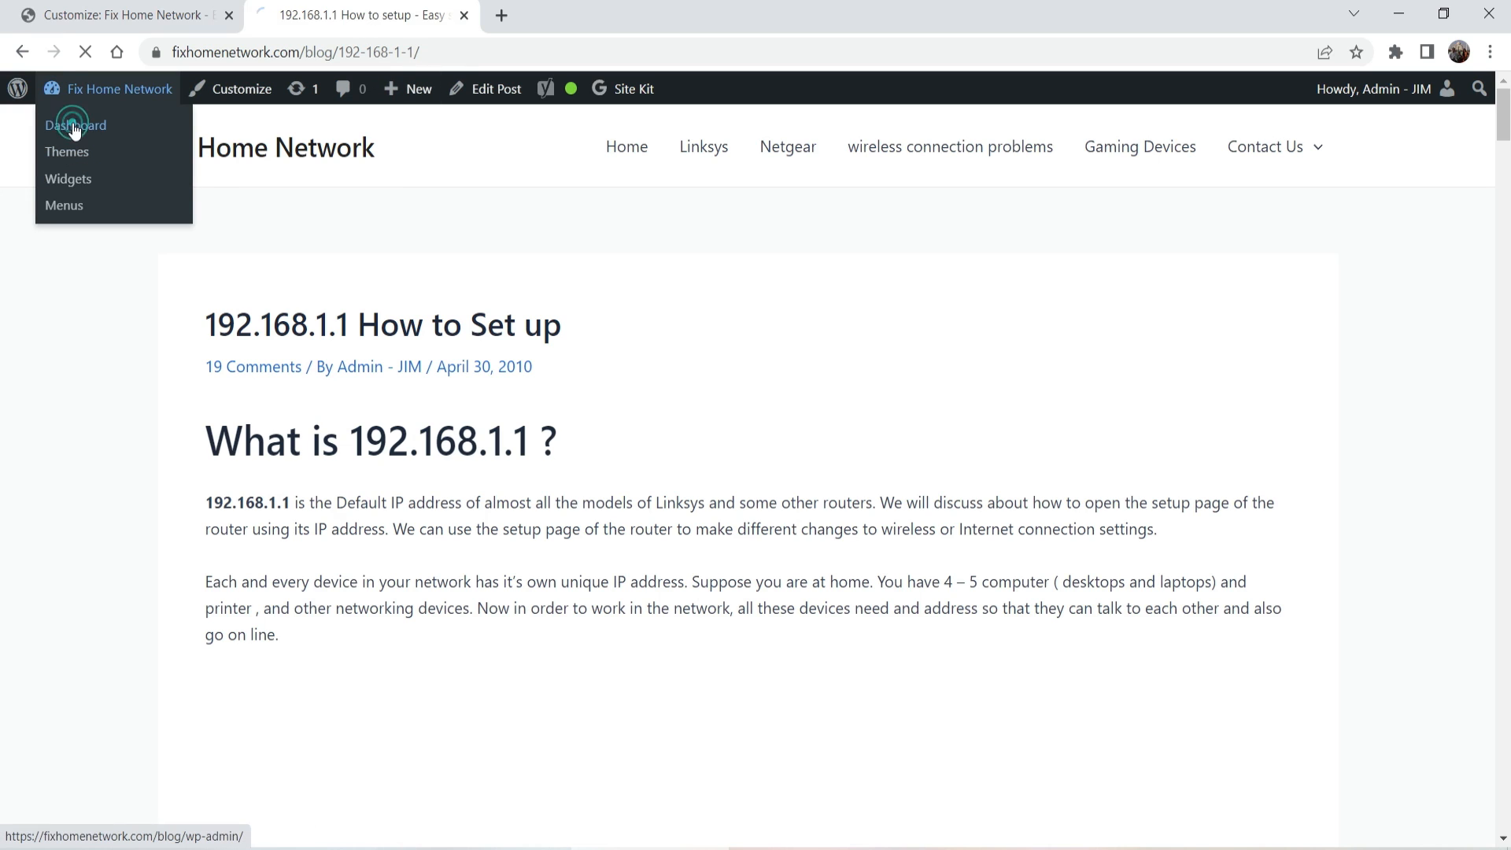
left_click(75, 129)
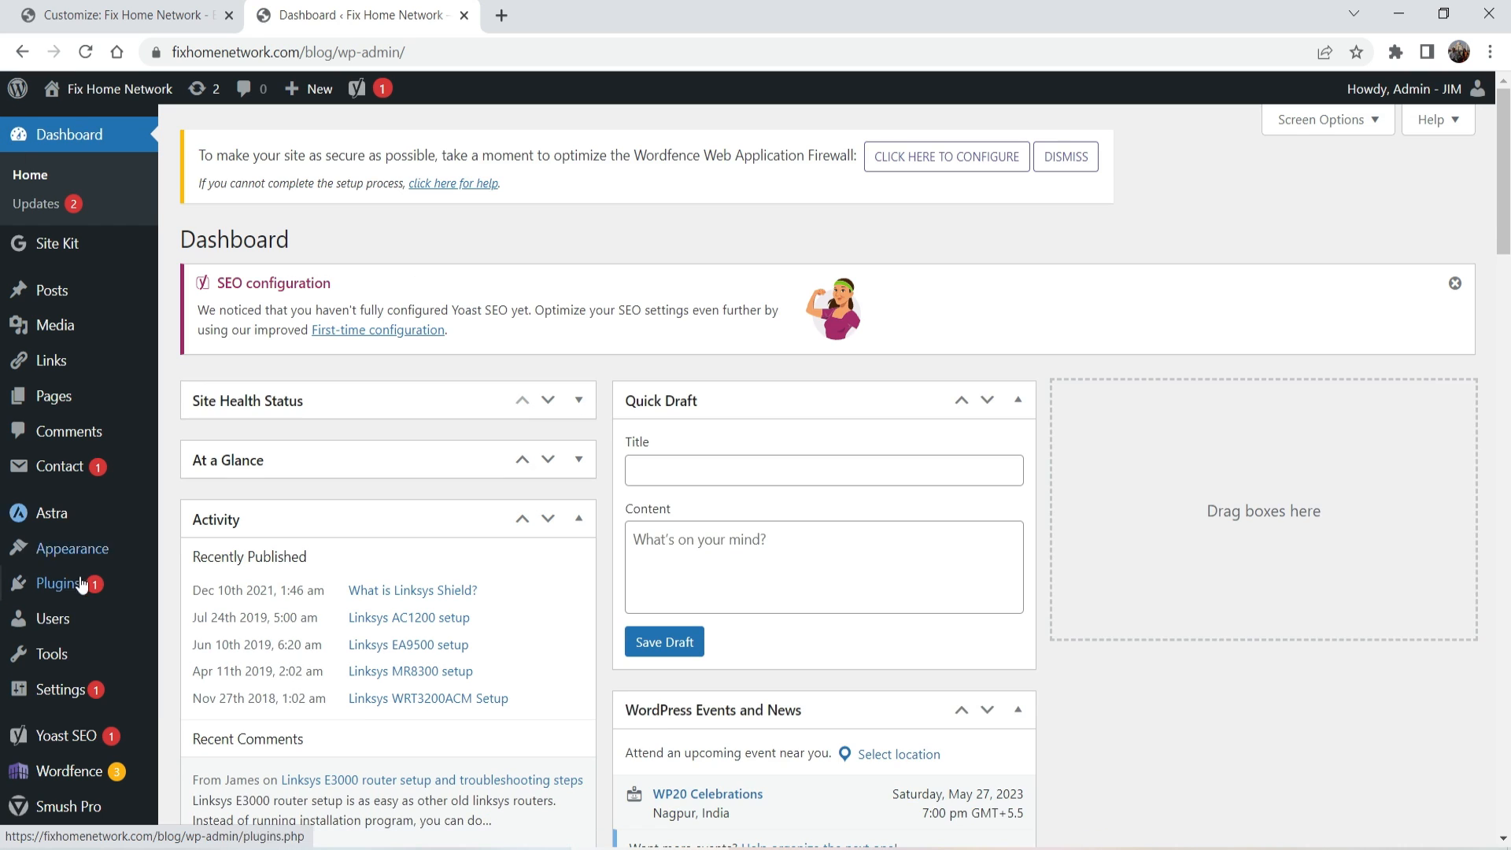
mouse_move(89, 555)
left_click(221, 610)
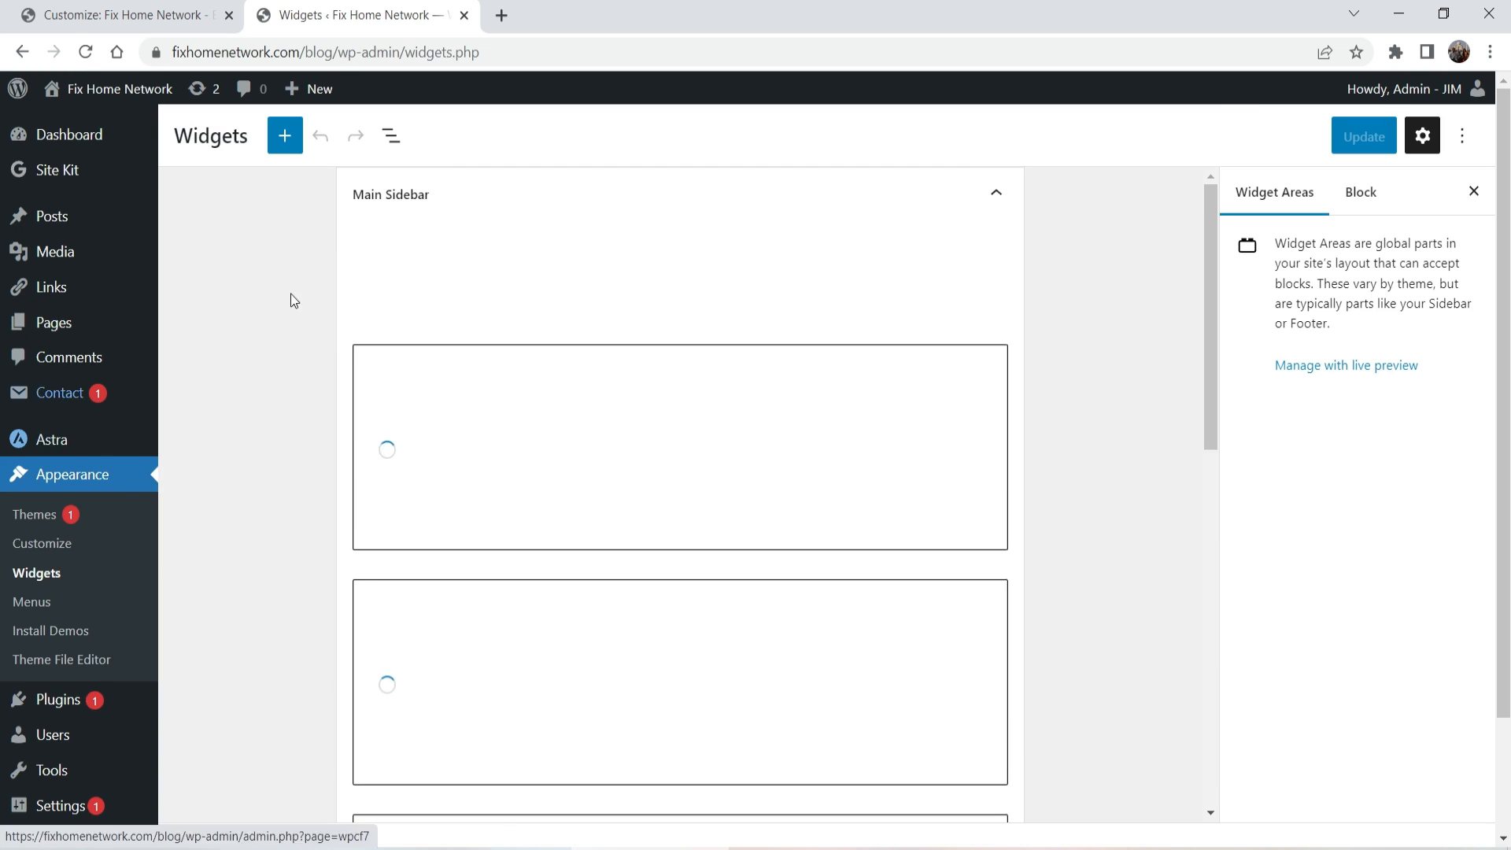
Step: Compare the Main Sidebar widgets, from Common Topics to Recent Posts, with the sidebar shown in the customizer preview
key("ctrl+shift+Tab")
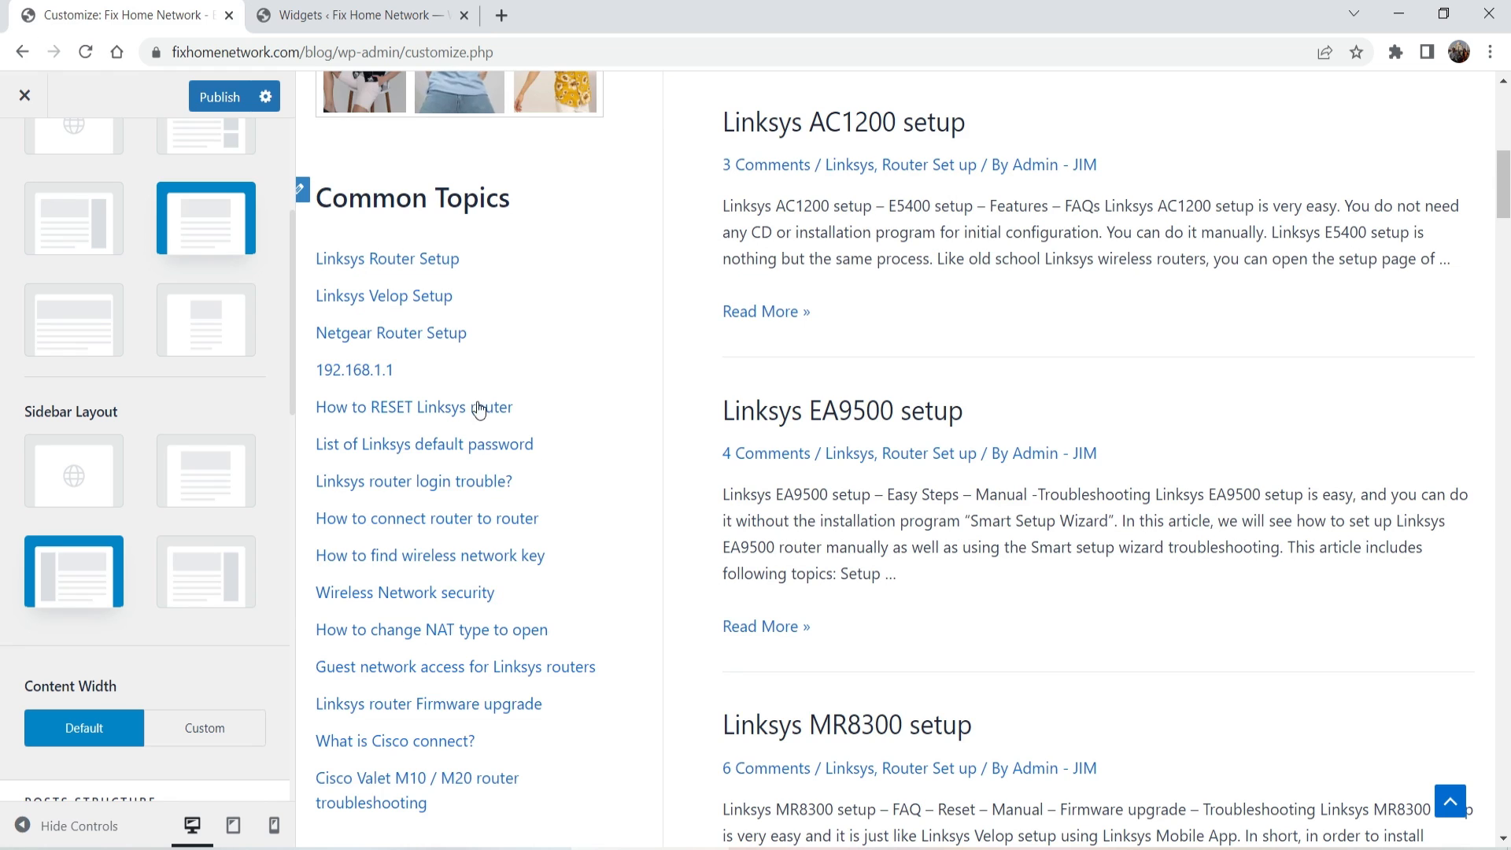
scroll(482, 409, "up", 5)
left_click(385, 16)
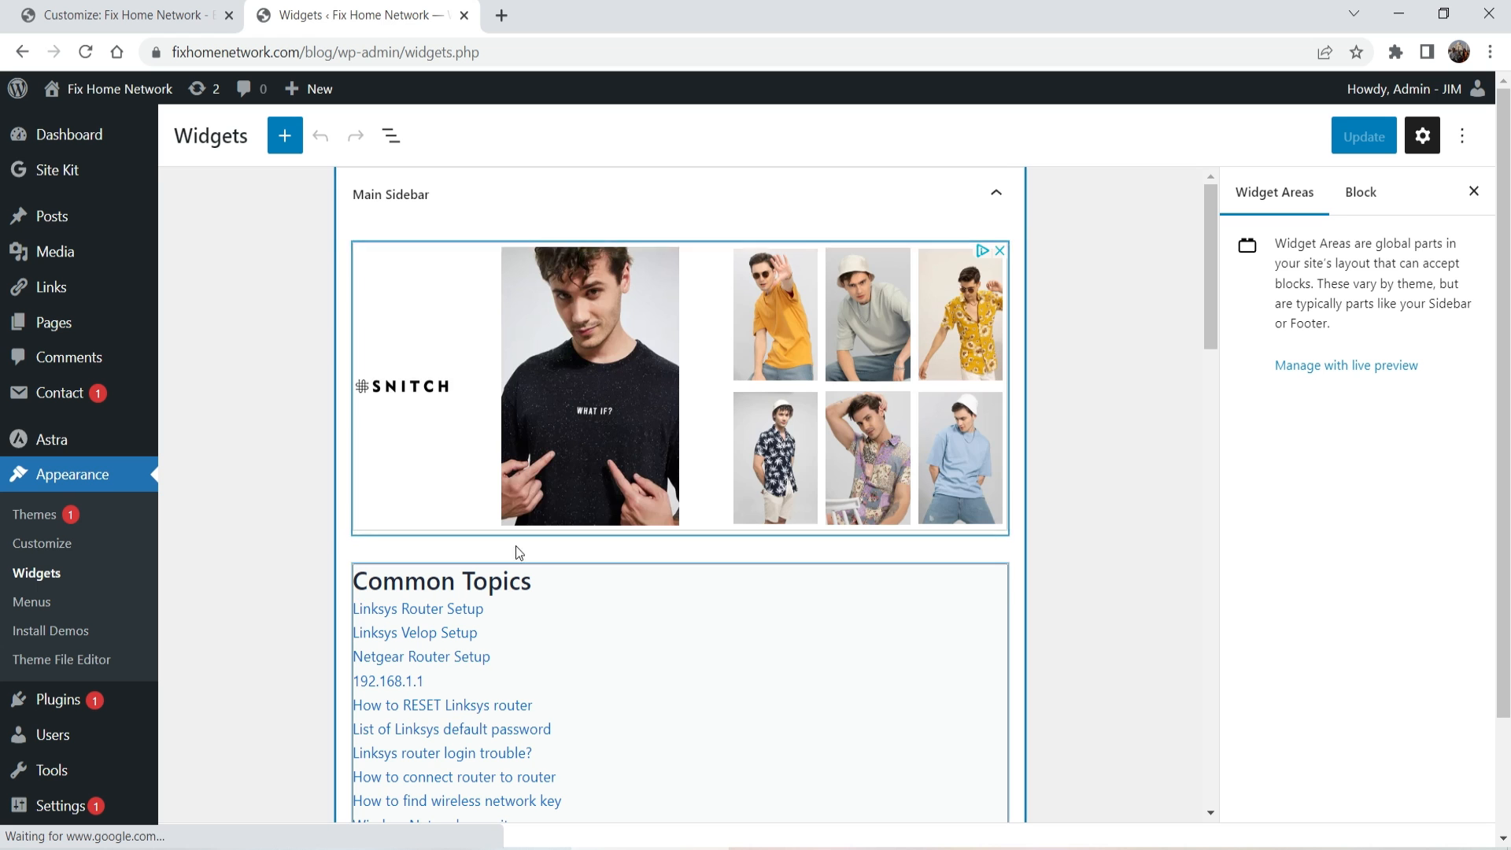
scroll(496, 624, "down", 8)
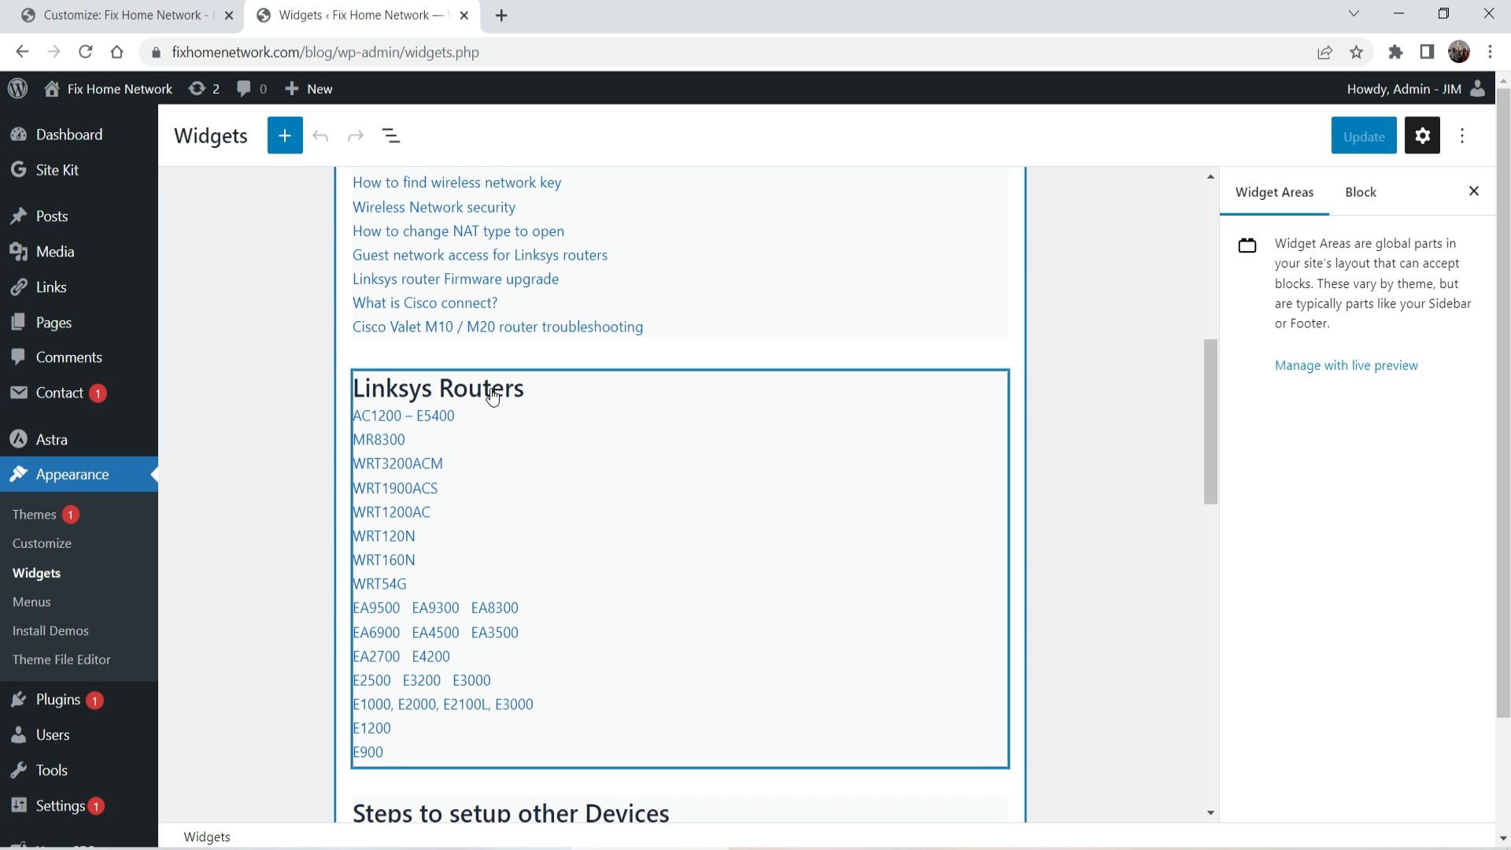
scroll(529, 456, "down", 6)
key("ctrl+shift+Tab")
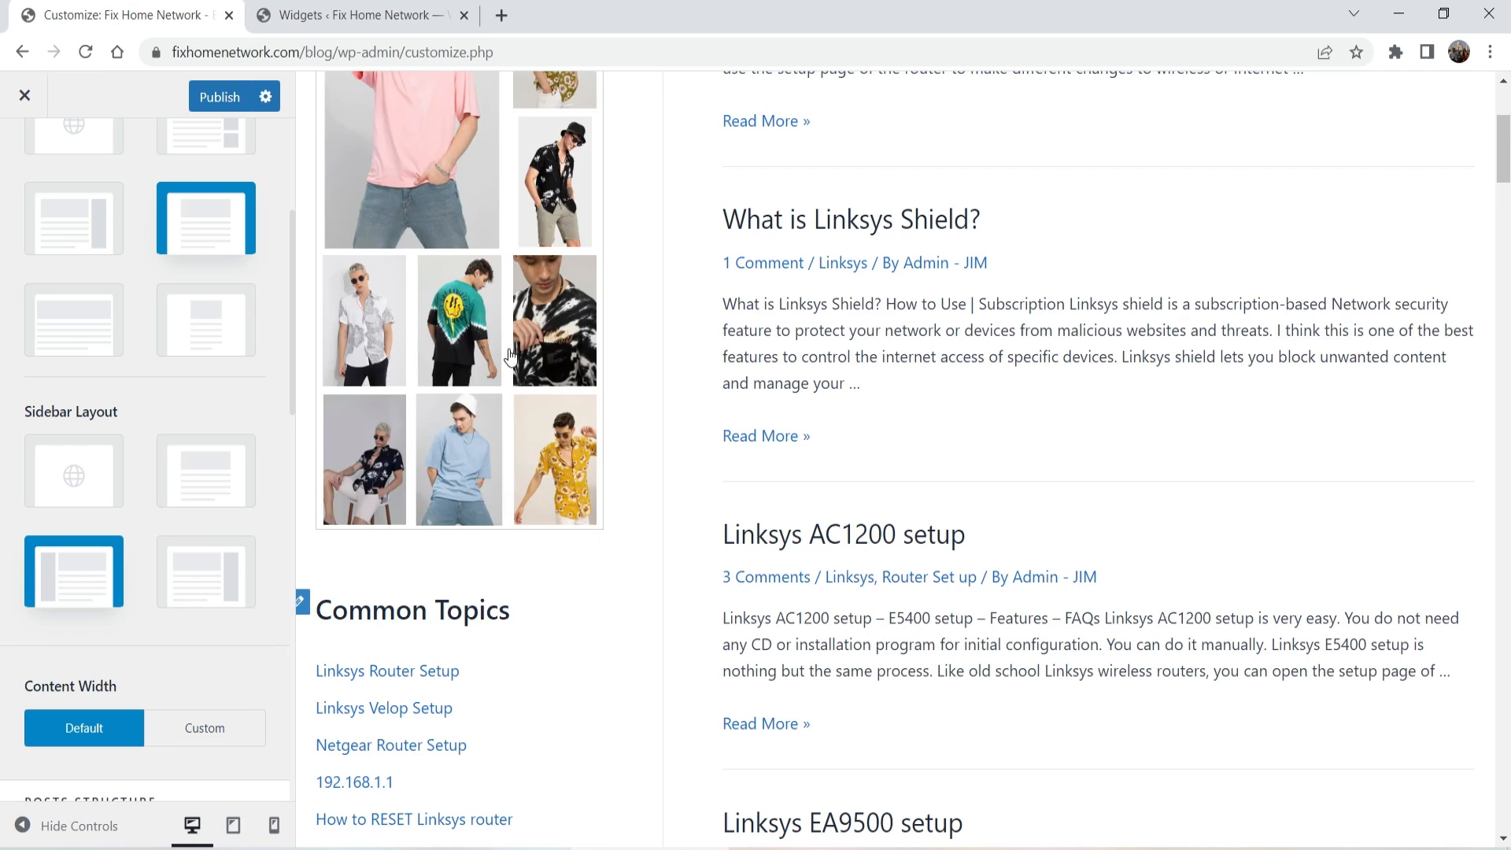
scroll(472, 346, "down", 5)
scroll(521, 276, "down", 3)
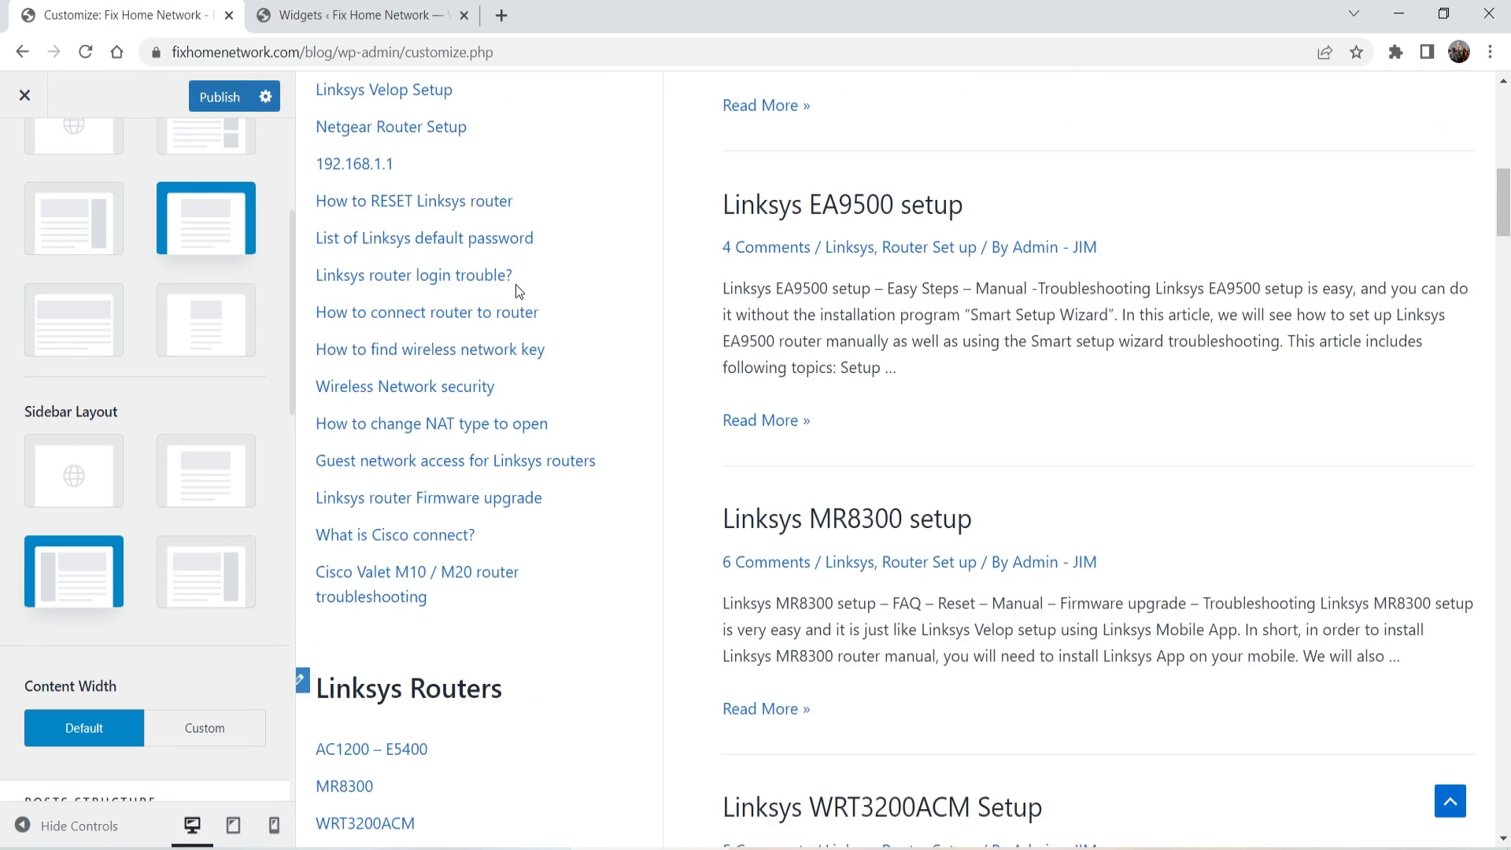
scroll(515, 291, "down", 5)
key("ctrl+Tab")
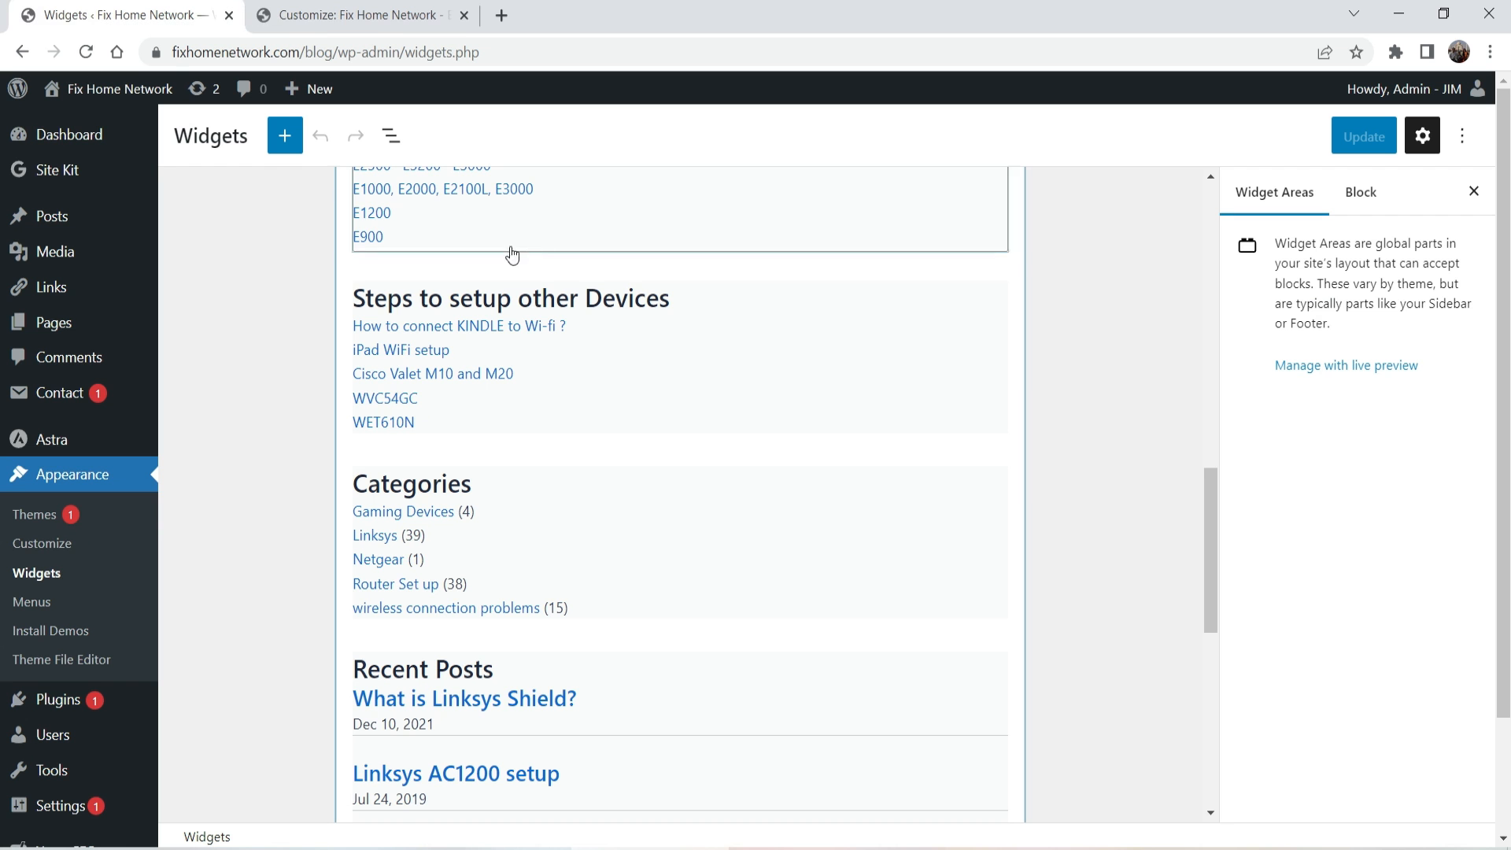
scroll(512, 254, "up", 5)
Step: Back in the customizer, switch the blog archive's Content Width to Custom
key("ctrl+Tab")
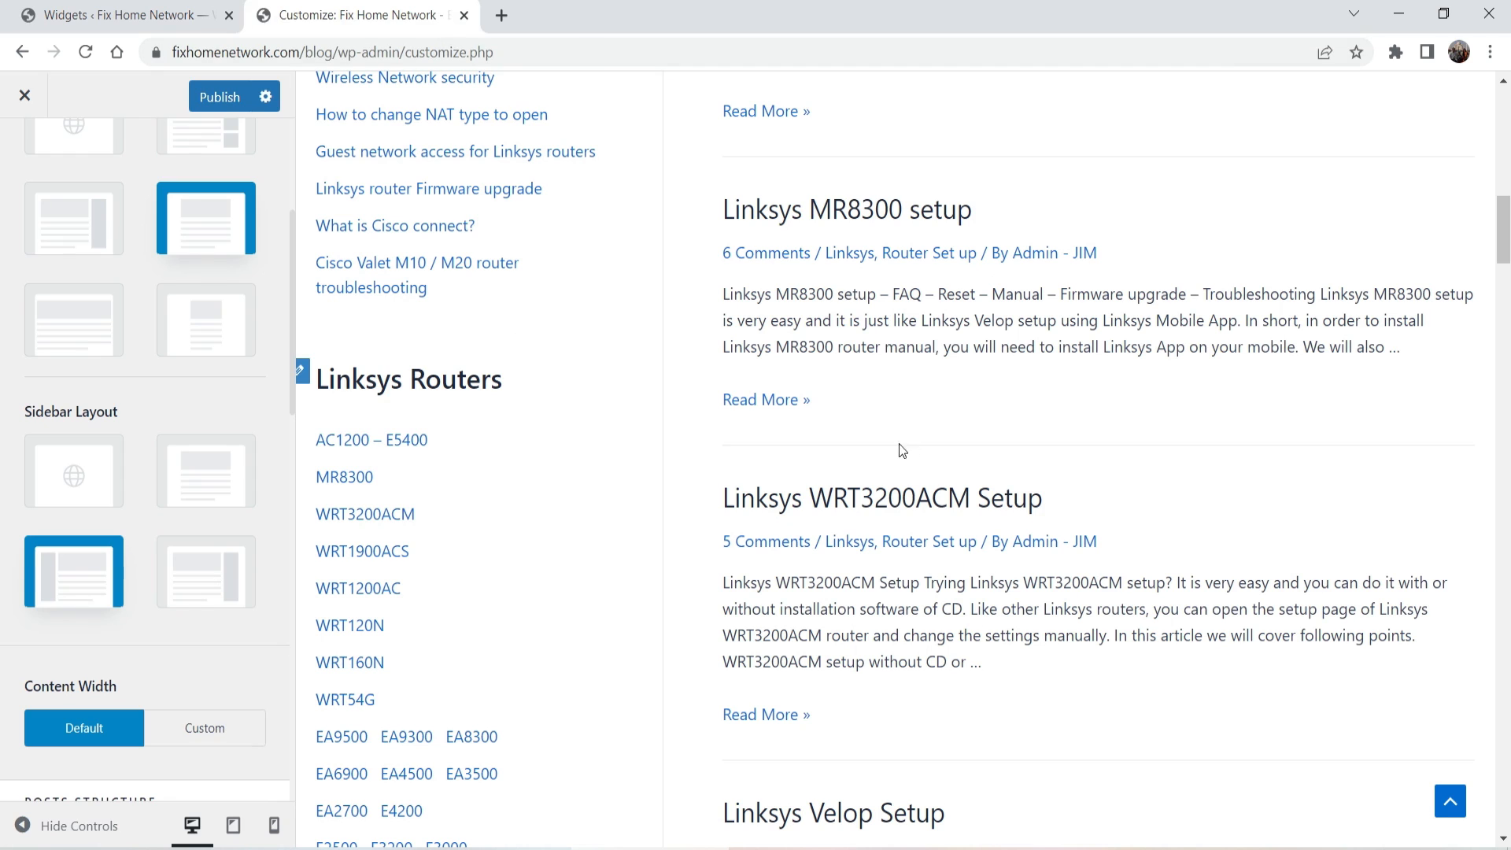
scroll(173, 331, "down", 4)
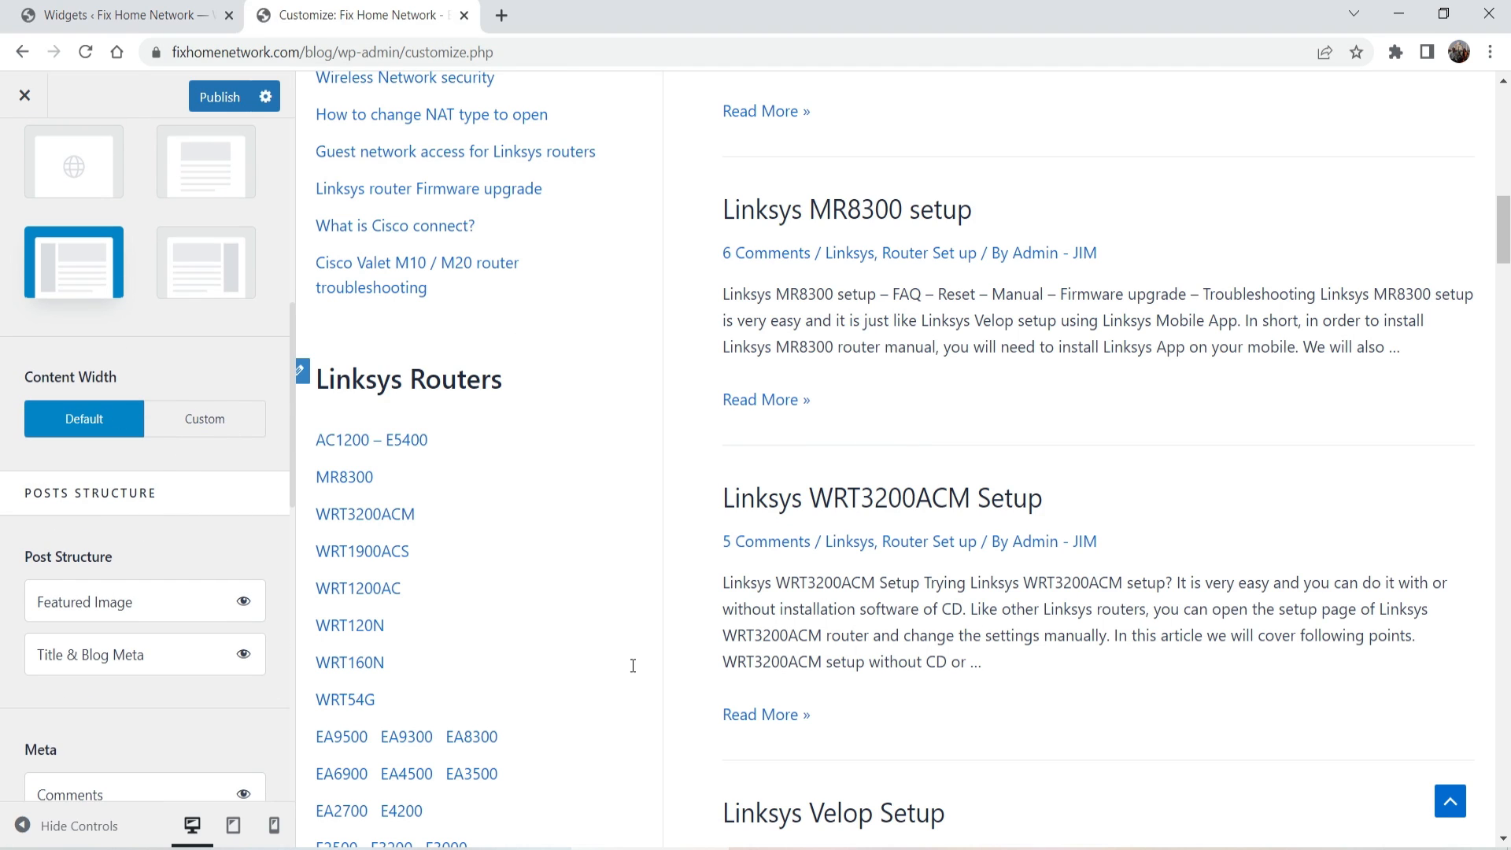
left_click(213, 418)
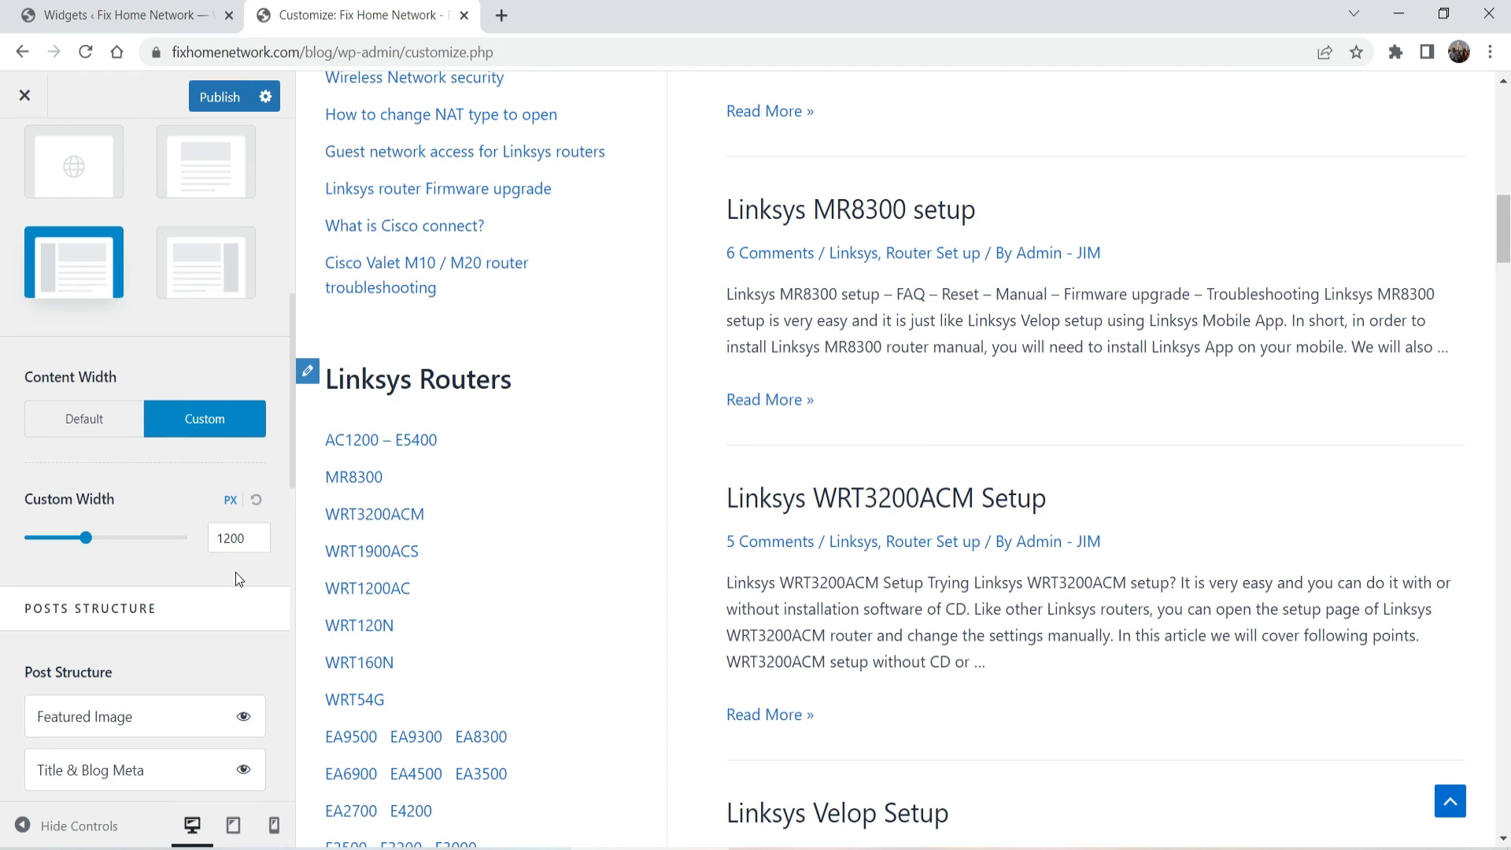
Step: Open the public Fix Home Network home page in a new browser tab from the Widgets page and bring it into view
left_click(47, 17)
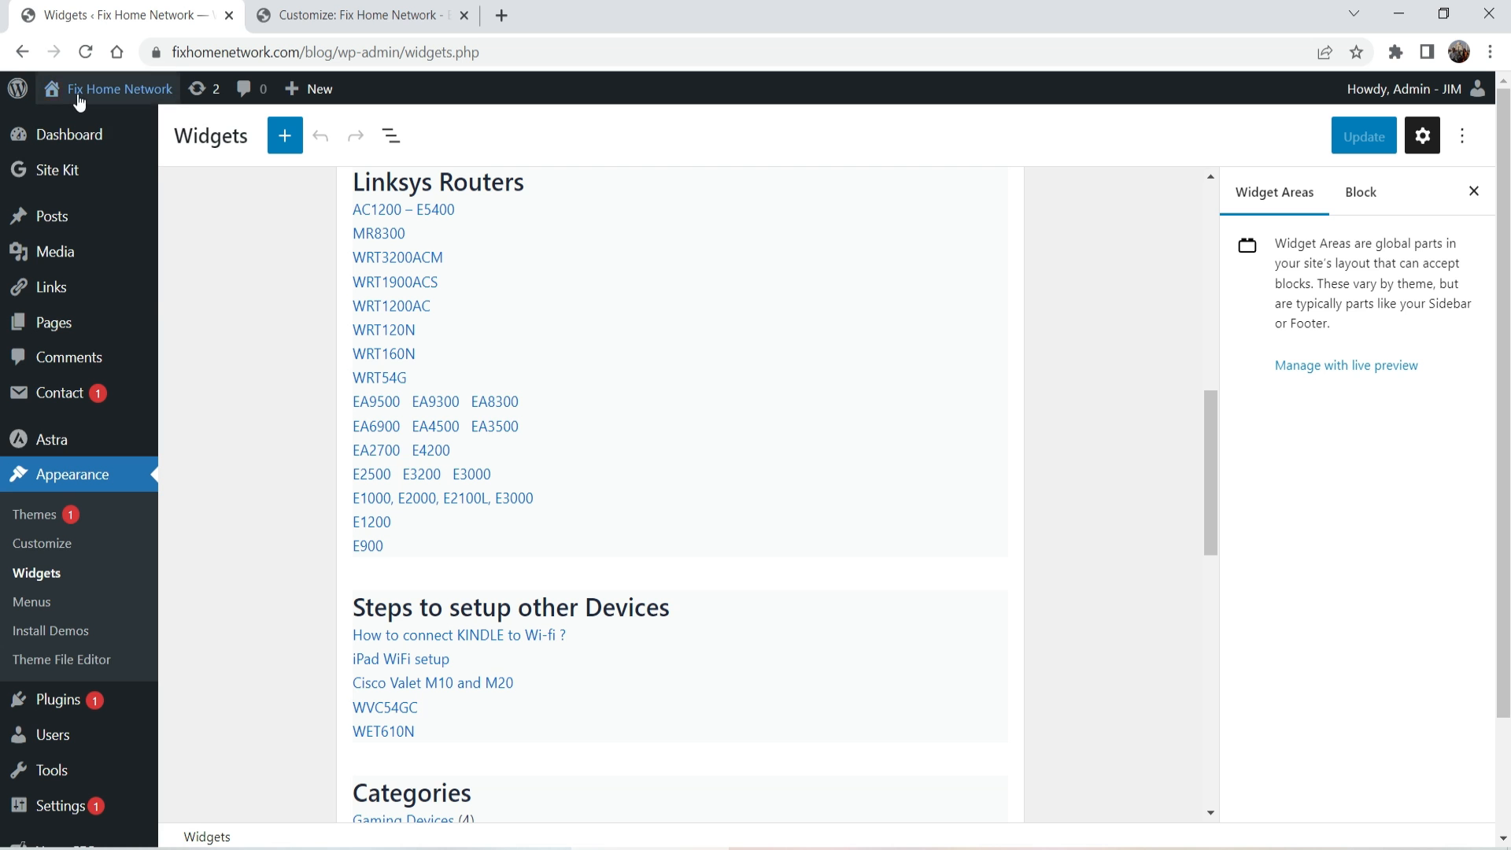
mouse_move(94, 88)
middle_click(69, 124)
left_click_drag(331, 15, 665, 26)
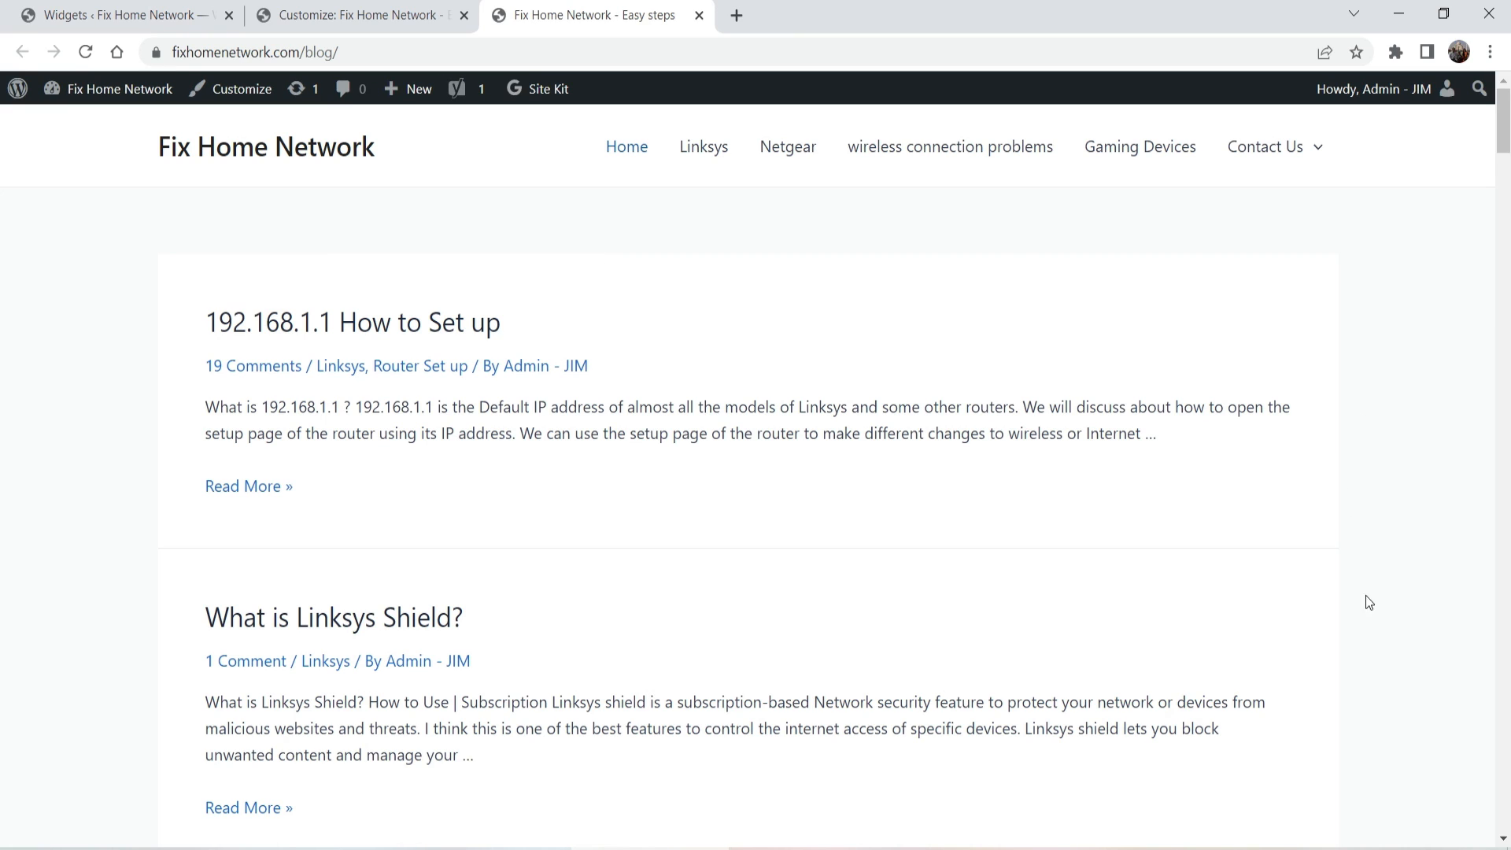
Step: In the customizer, set the blog archive's Custom Width to 1400 px and publish the changes
left_click(346, 15)
left_click_drag(220, 538, 230, 538)
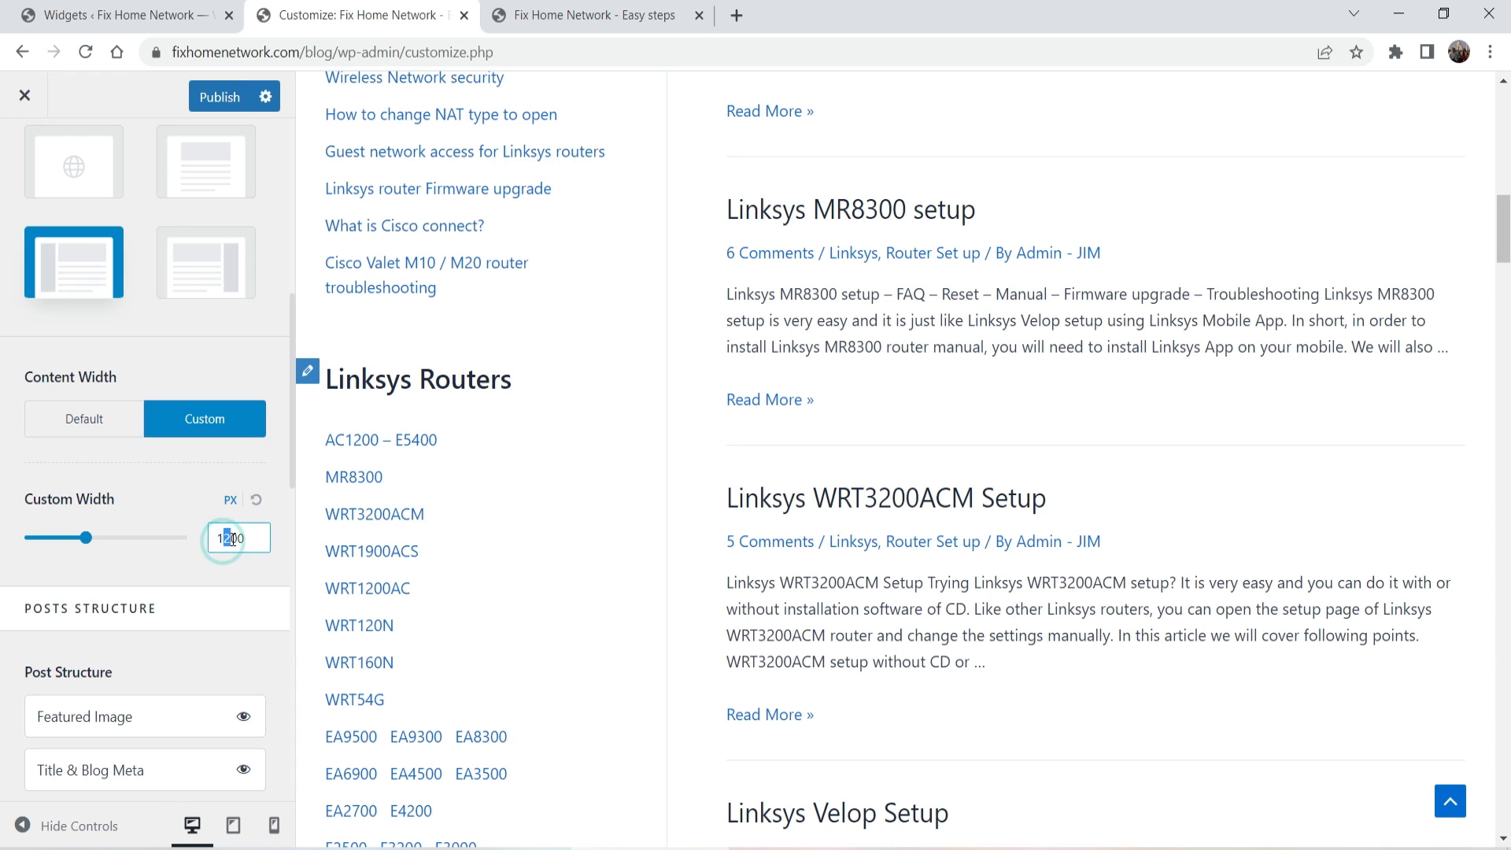
type("4")
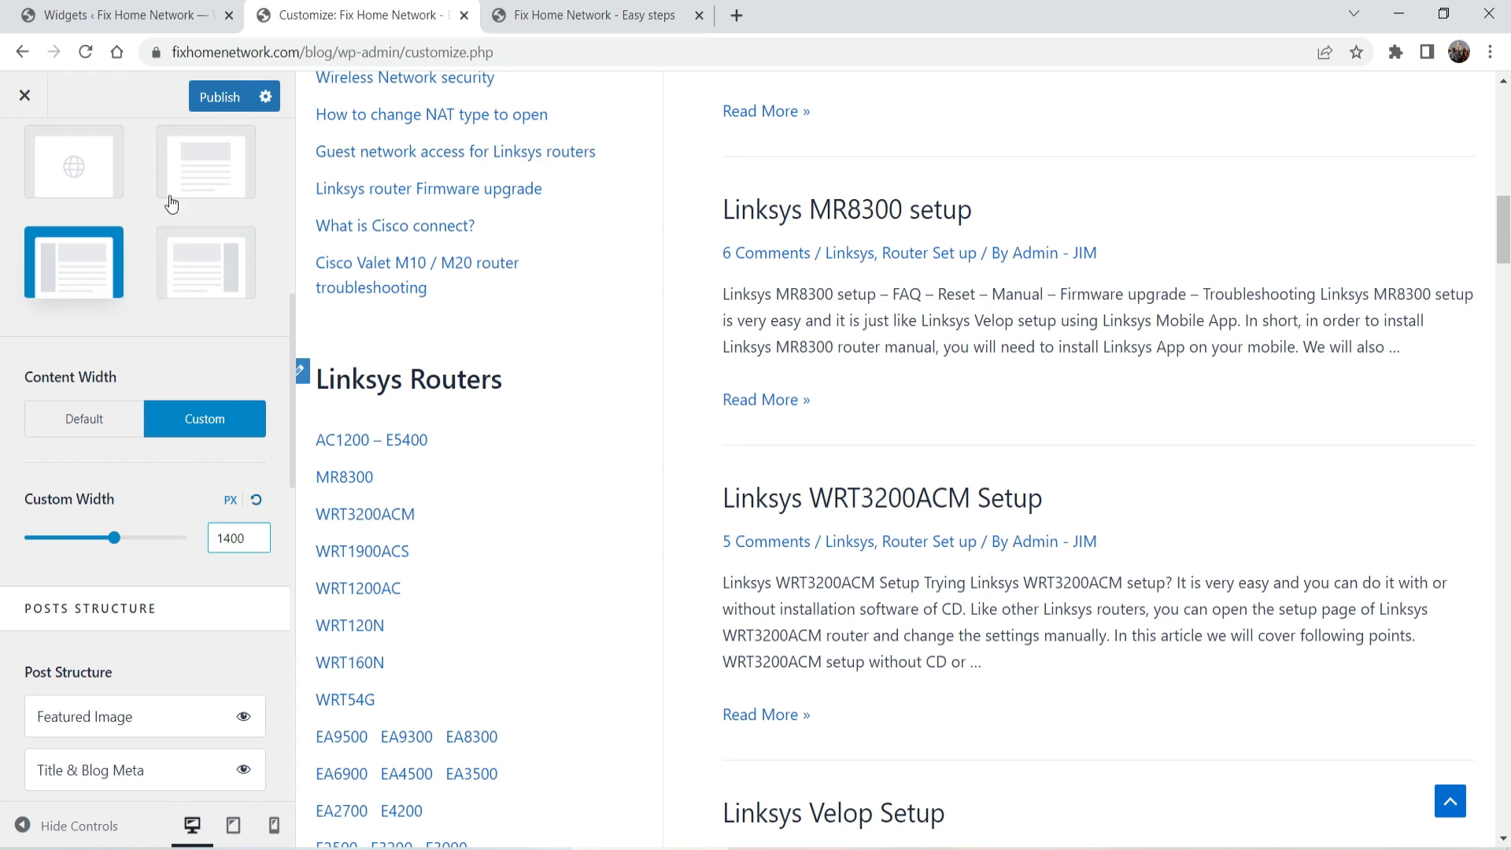
left_click(215, 101)
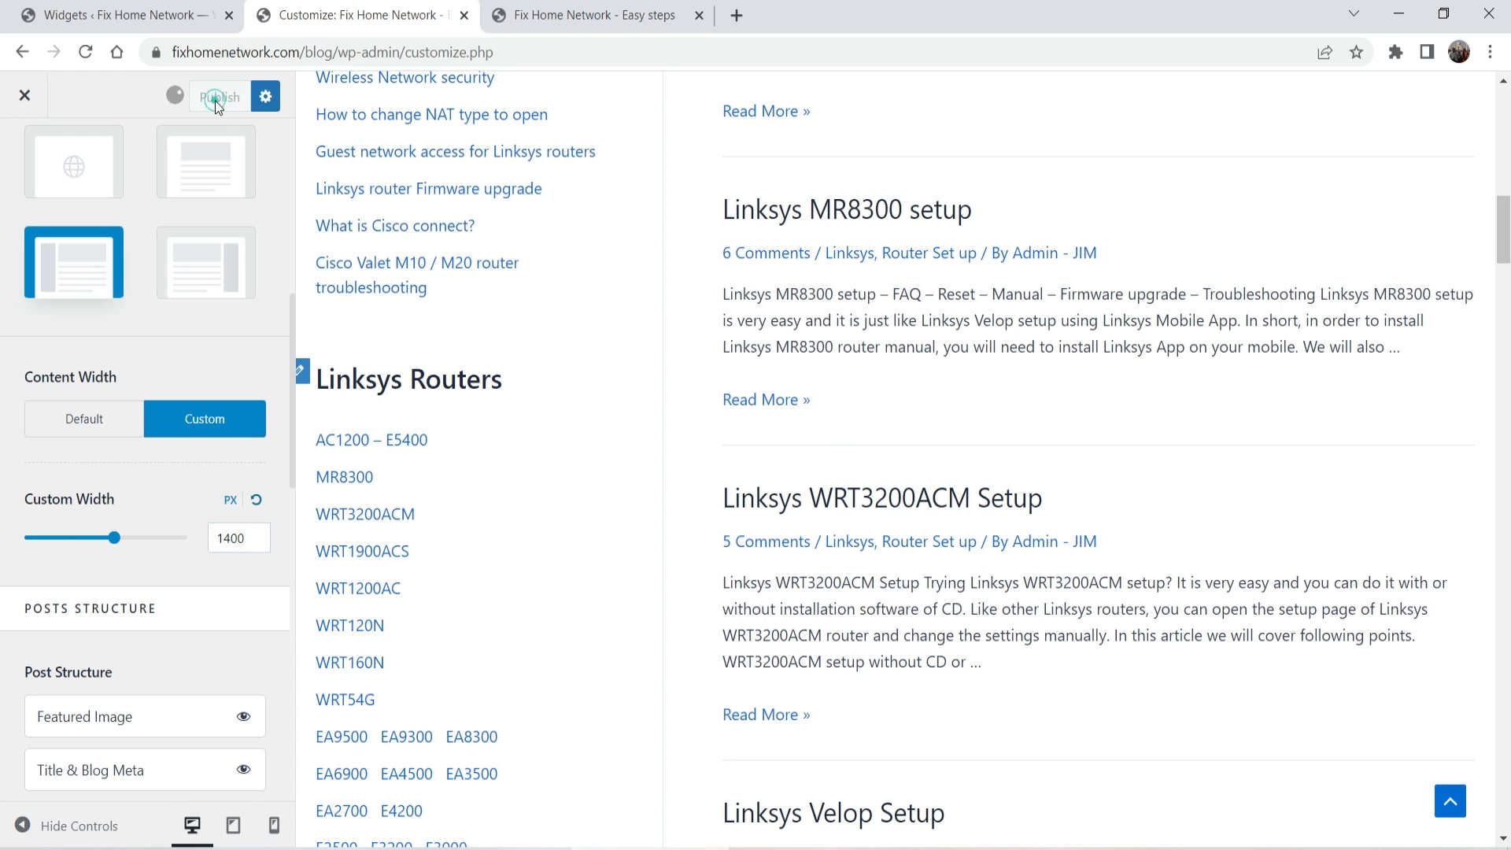
Step: Reload the public Fix Home Network home page and examine its sidebar, post list and content width
left_click(582, 21)
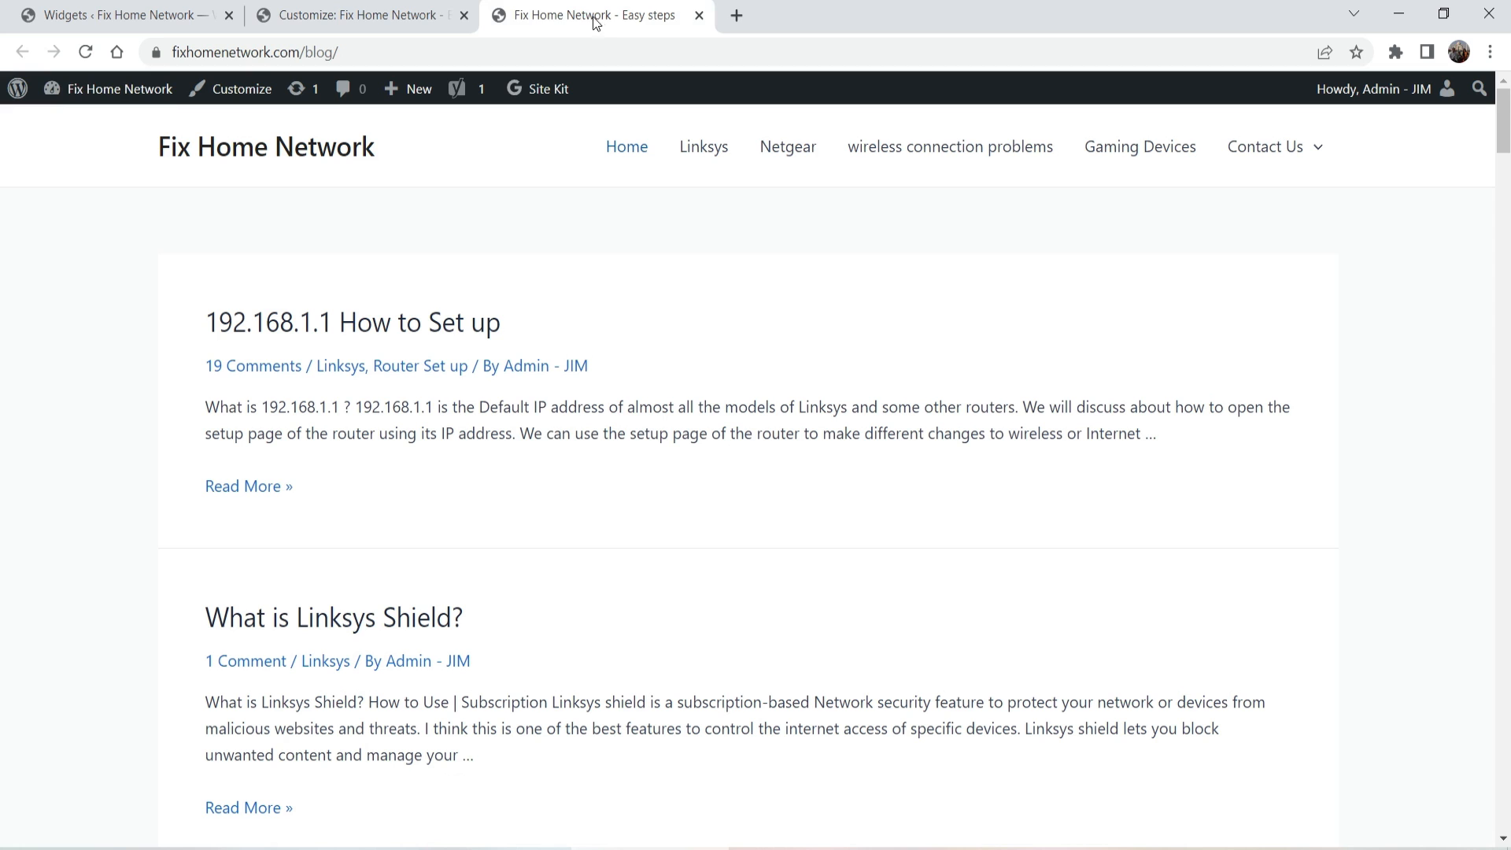
left_click(79, 52)
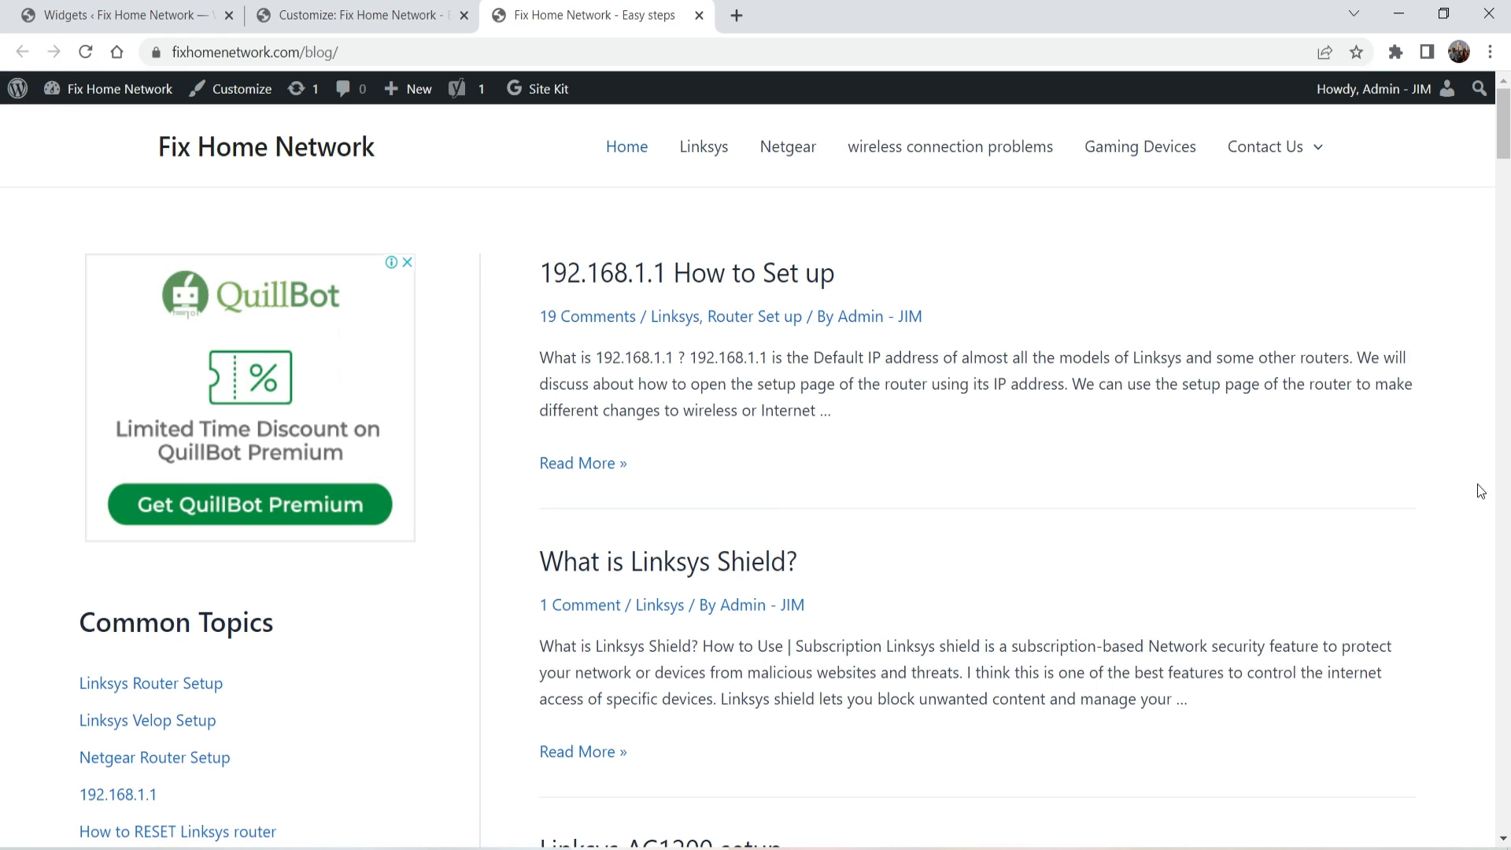
scroll(1433, 379, "down", 6)
scroll(1431, 379, "up", 6)
scroll(421, 503, "down", 4)
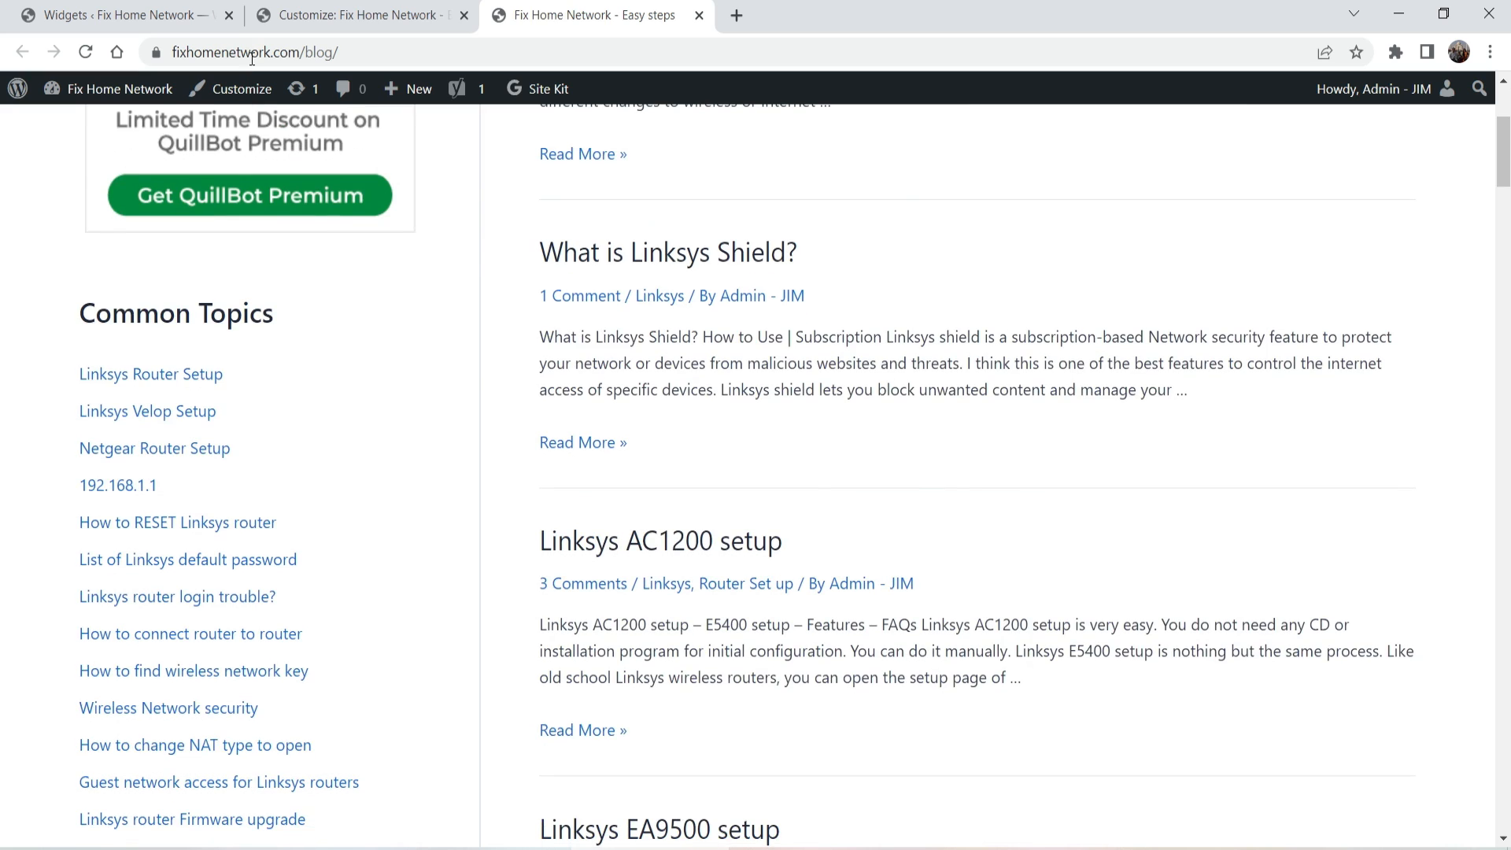
Step: Back in the customizer, set the blog archive's Custom Width to 1200 px
left_click(315, 16)
left_click_drag(231, 536, 225, 535)
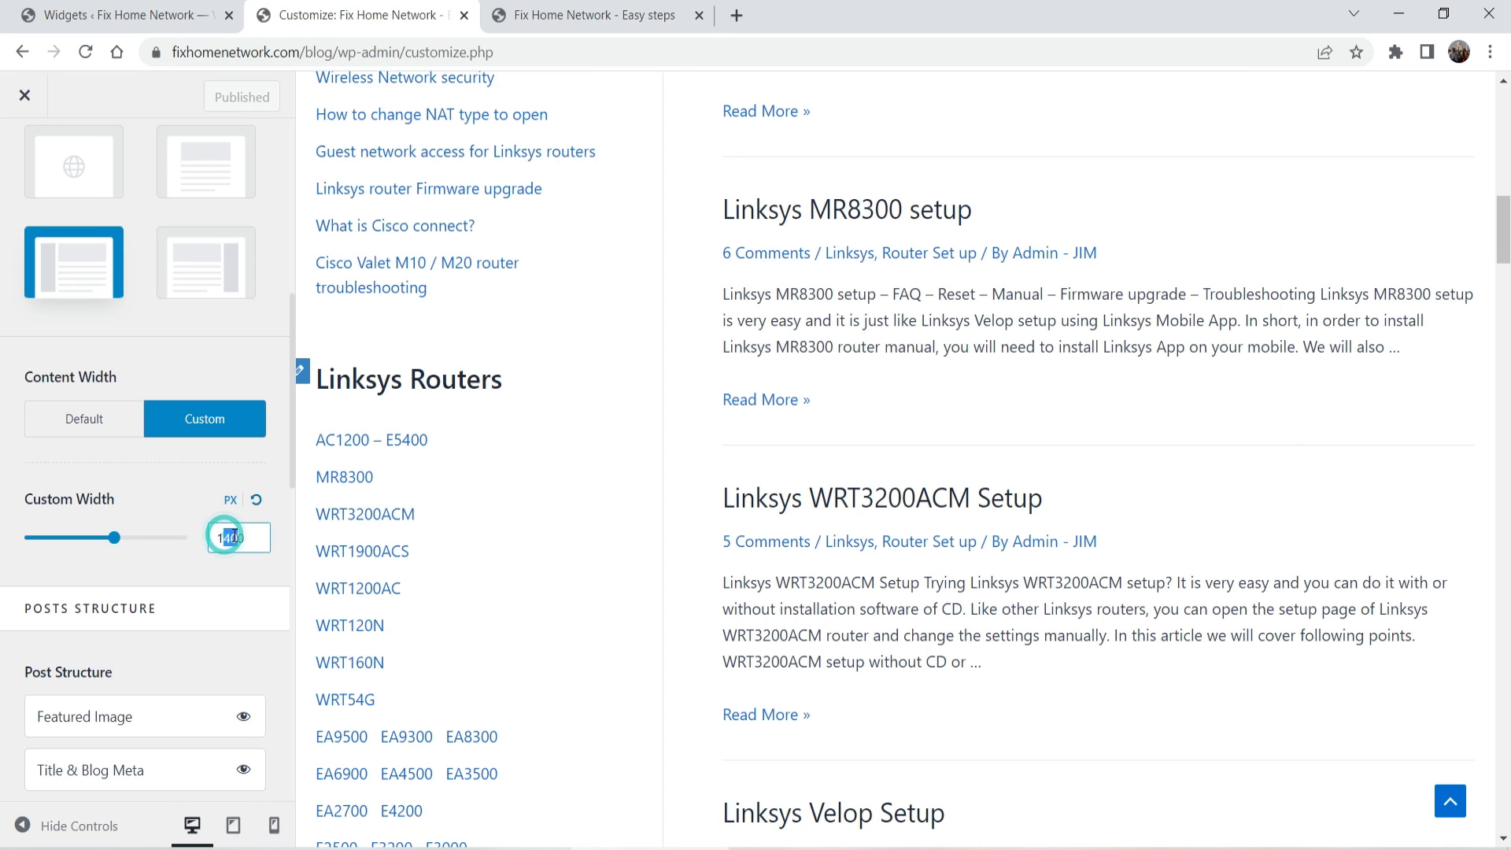
type("2")
Step: Hide the Author entry in the blog archive's post meta, with the top posts in the preview
scroll(231, 540, "down", 1)
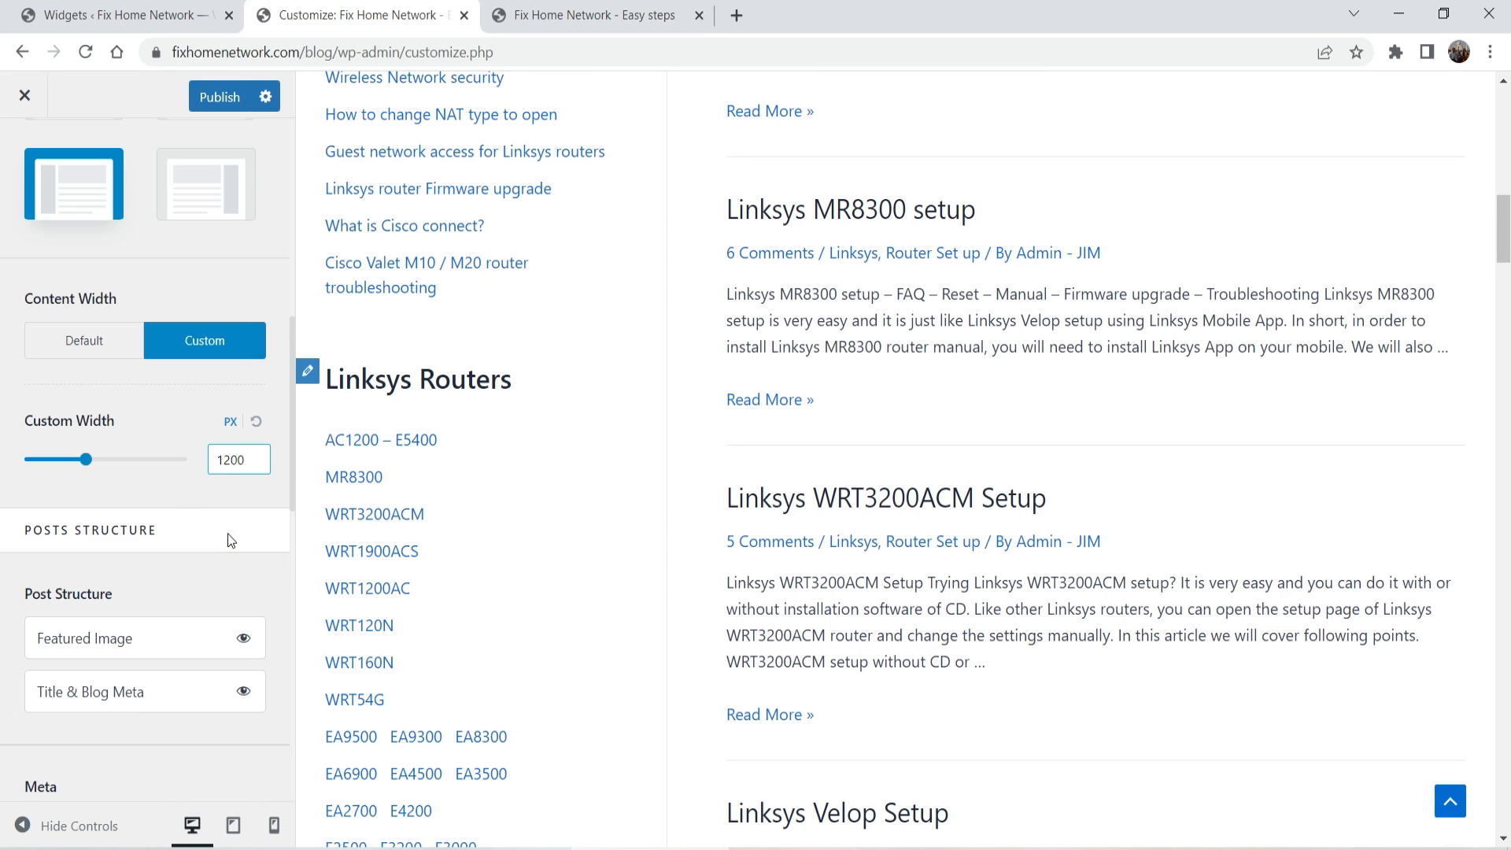
scroll(132, 425, "down", 3)
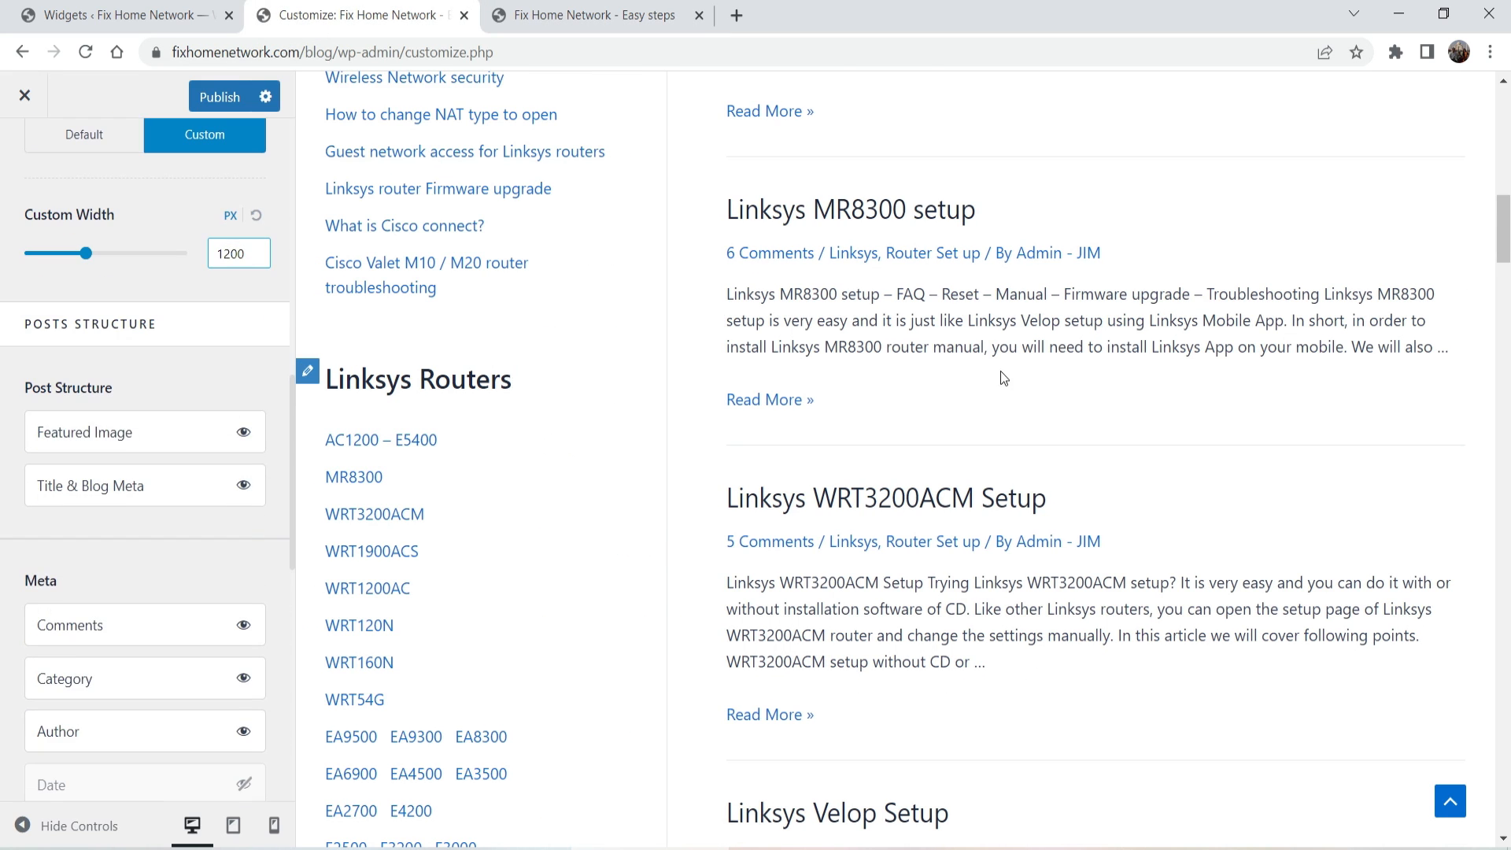
scroll(777, 224, "up", 4)
scroll(779, 229, "up", 5)
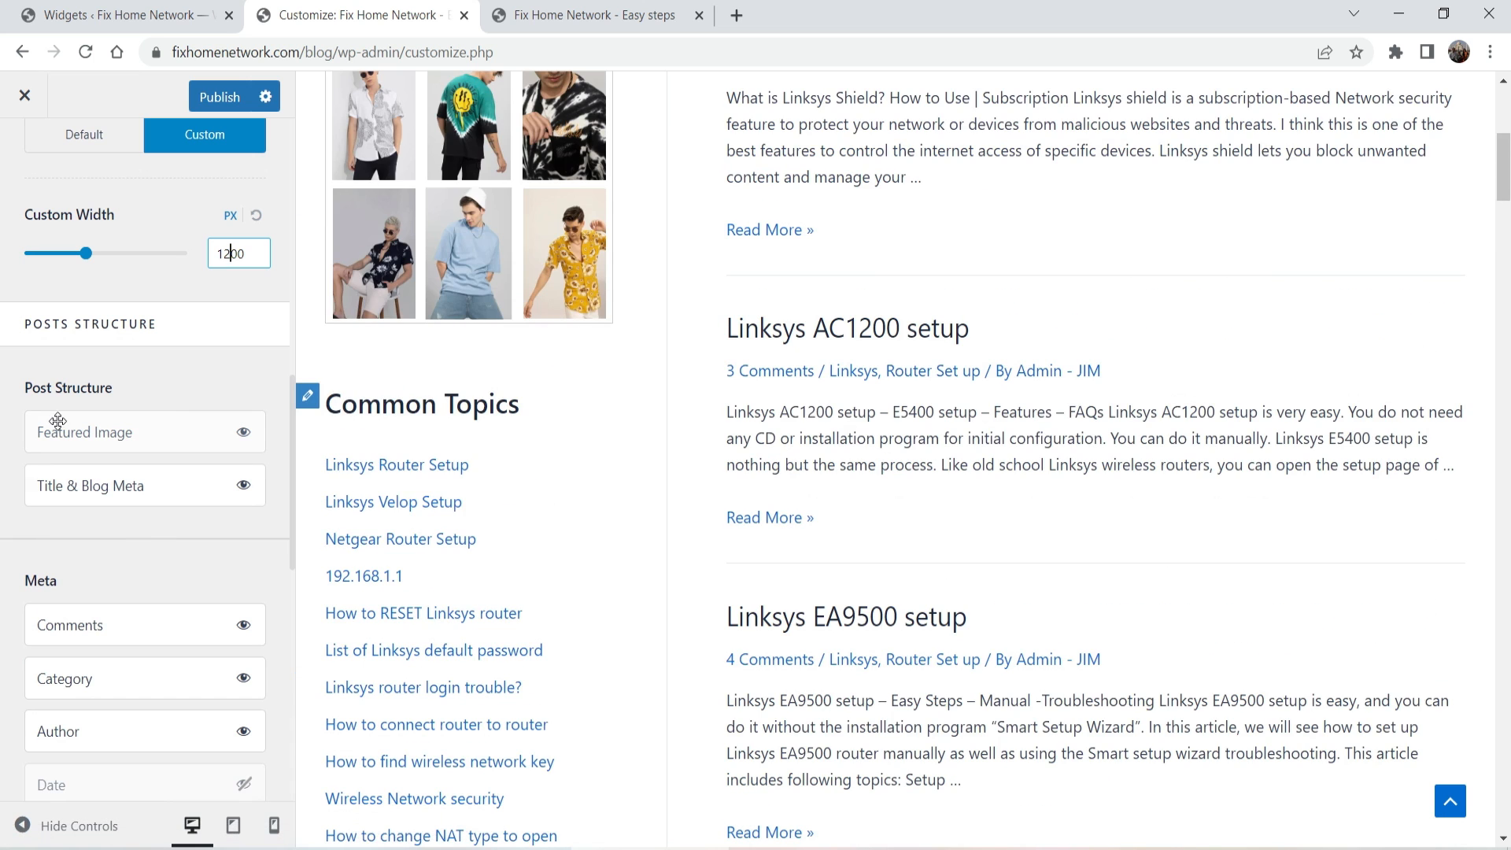
scroll(1096, 422, "up", 6)
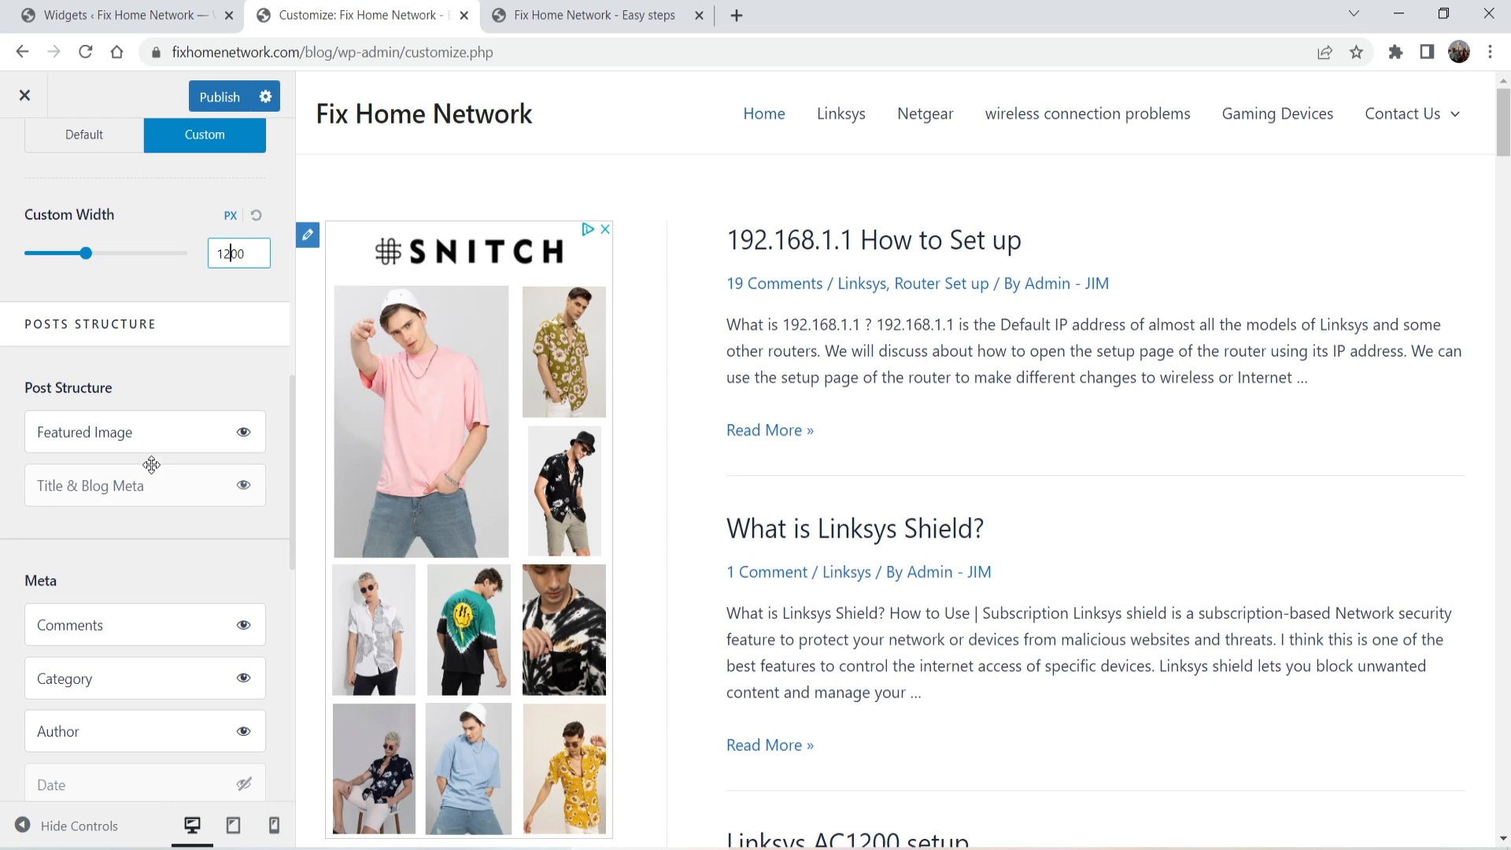
scroll(150, 465, "down", 1)
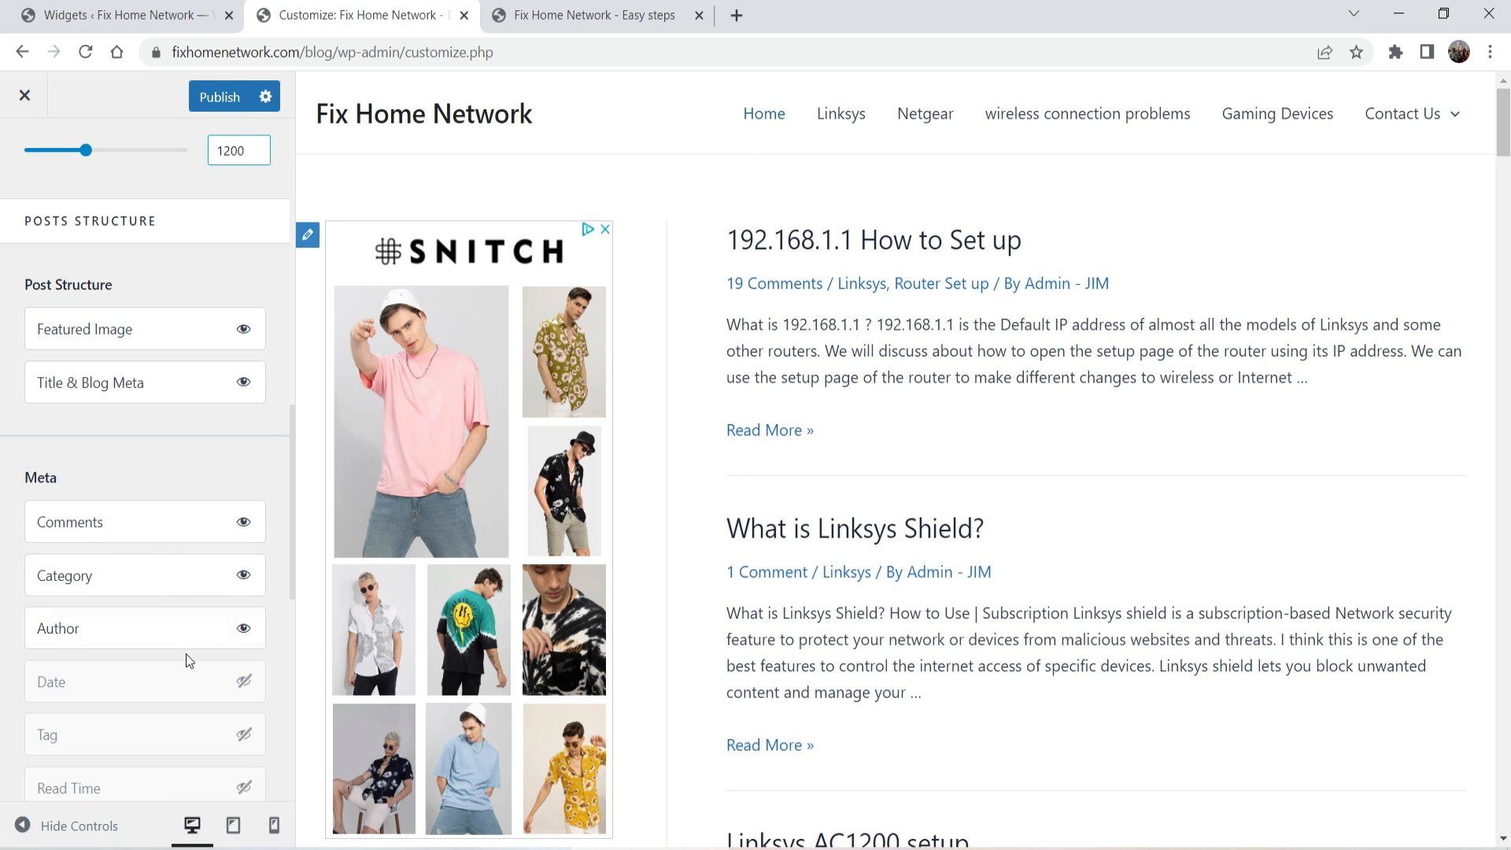
left_click(244, 630)
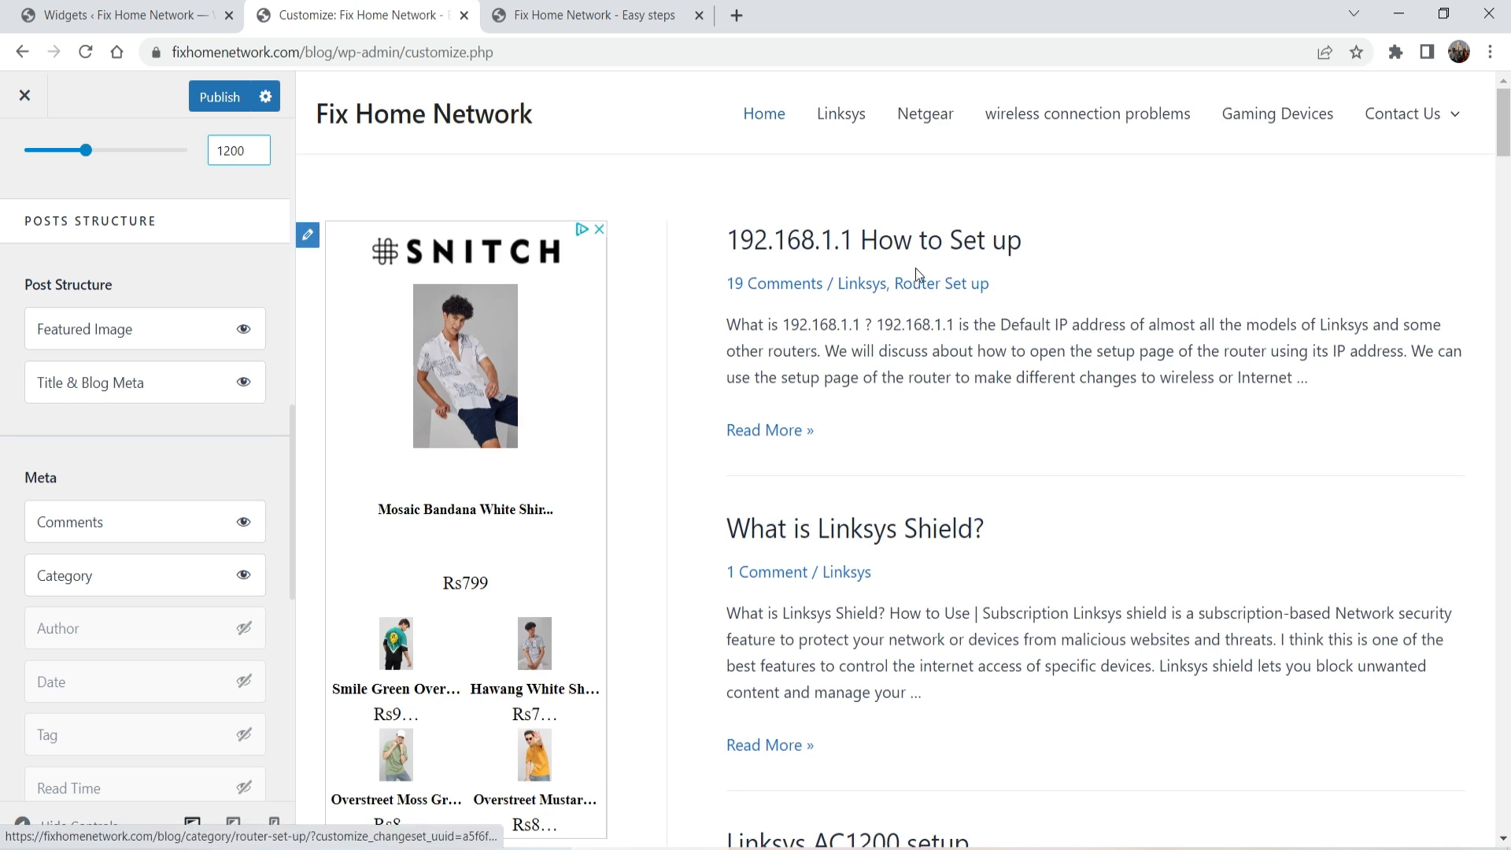
Step: Review the blog archive's remaining meta and Post Content options against the excerpt of the 192.168.1.1 post in the preview
scroll(184, 433, "down", 4)
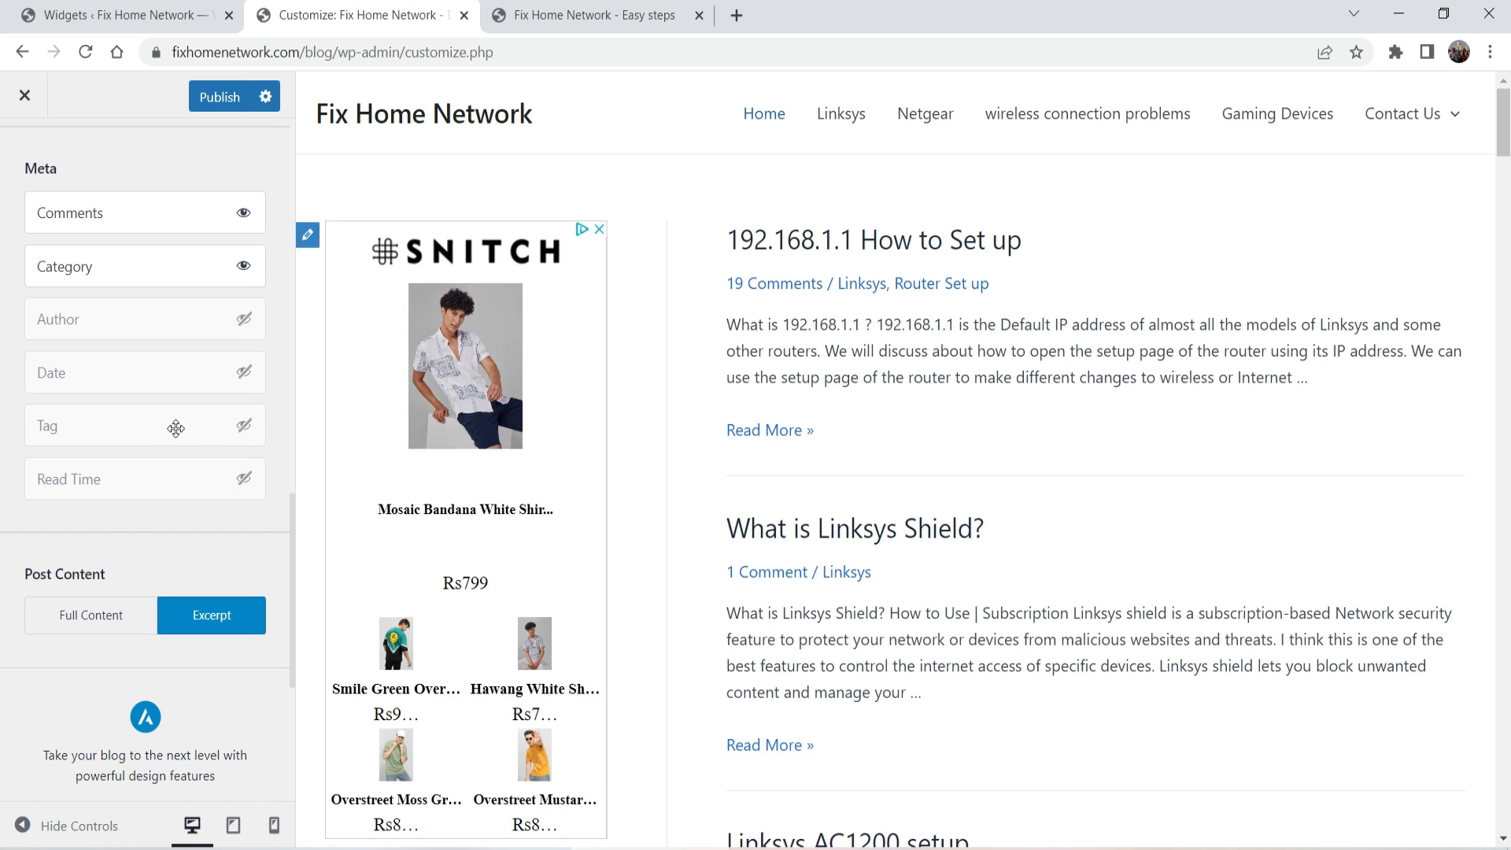
scroll(176, 422, "down", 1)
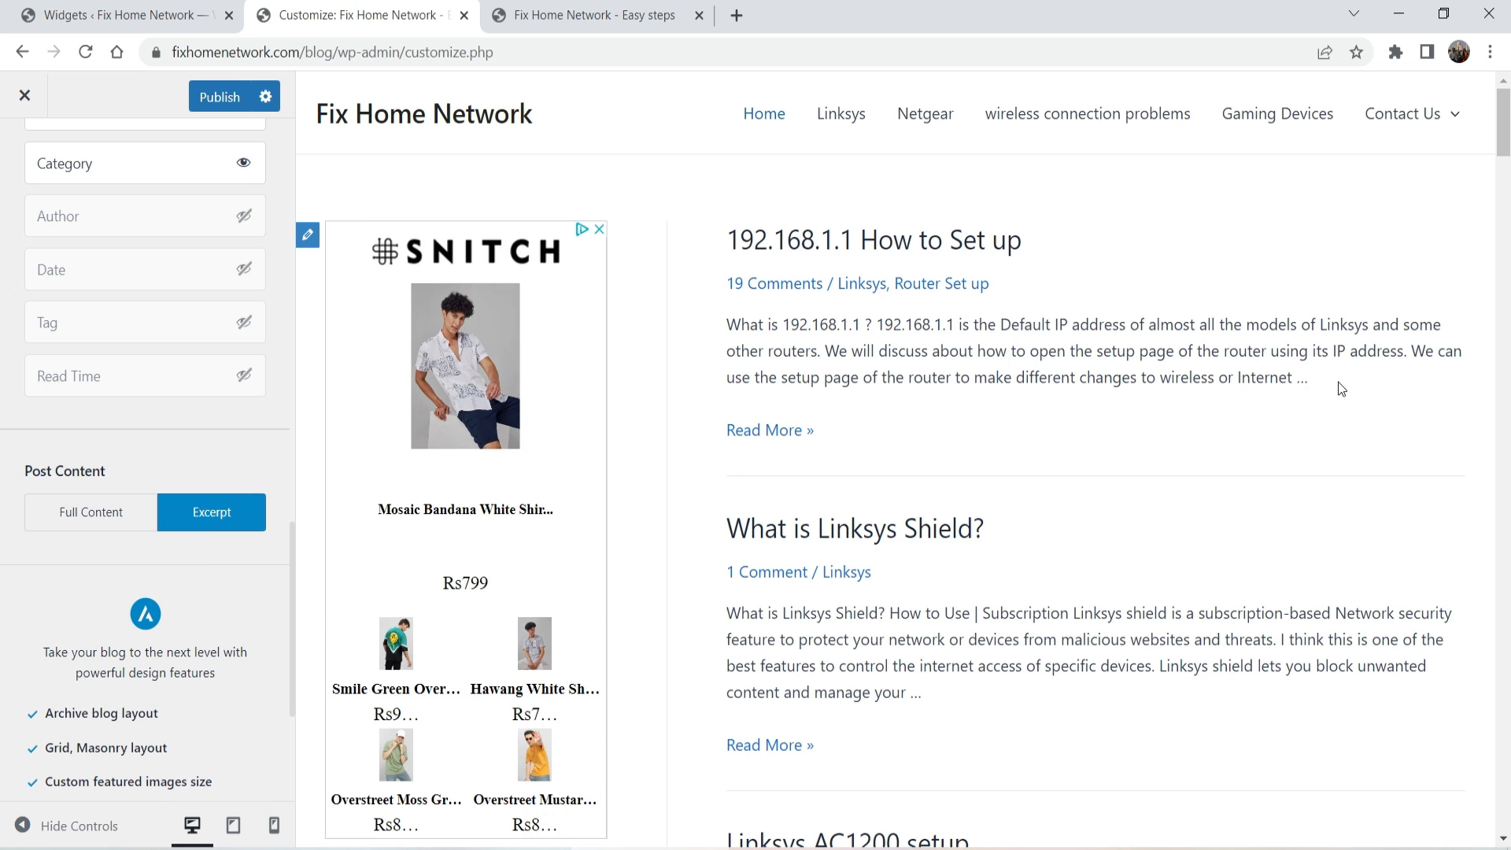
left_click_drag(1342, 389, 729, 333)
left_click(759, 339)
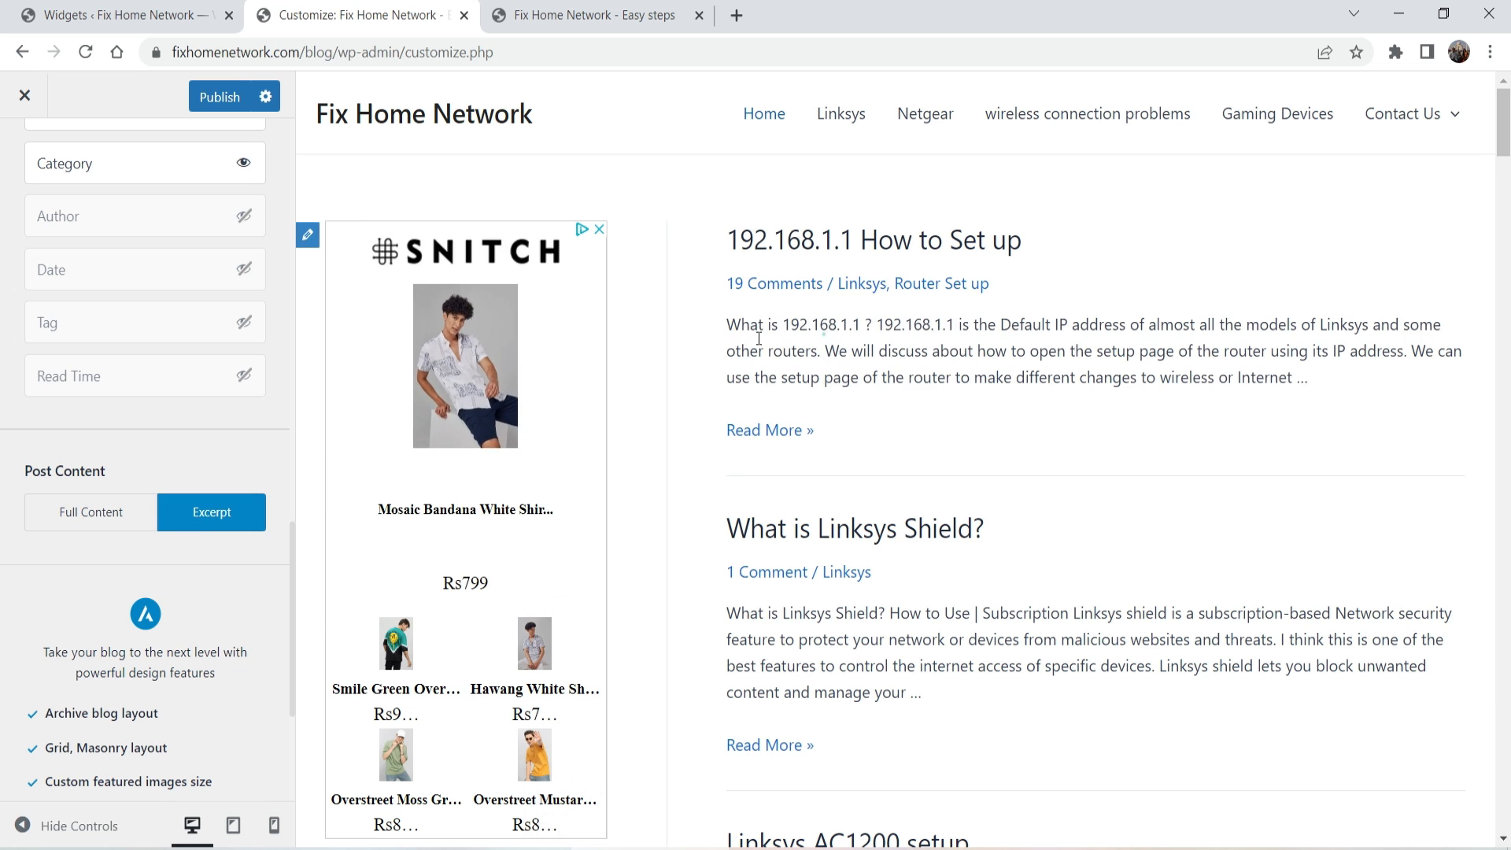
left_click_drag(731, 326, 1333, 381)
left_click(1331, 381)
scroll(89, 417, "down", 3)
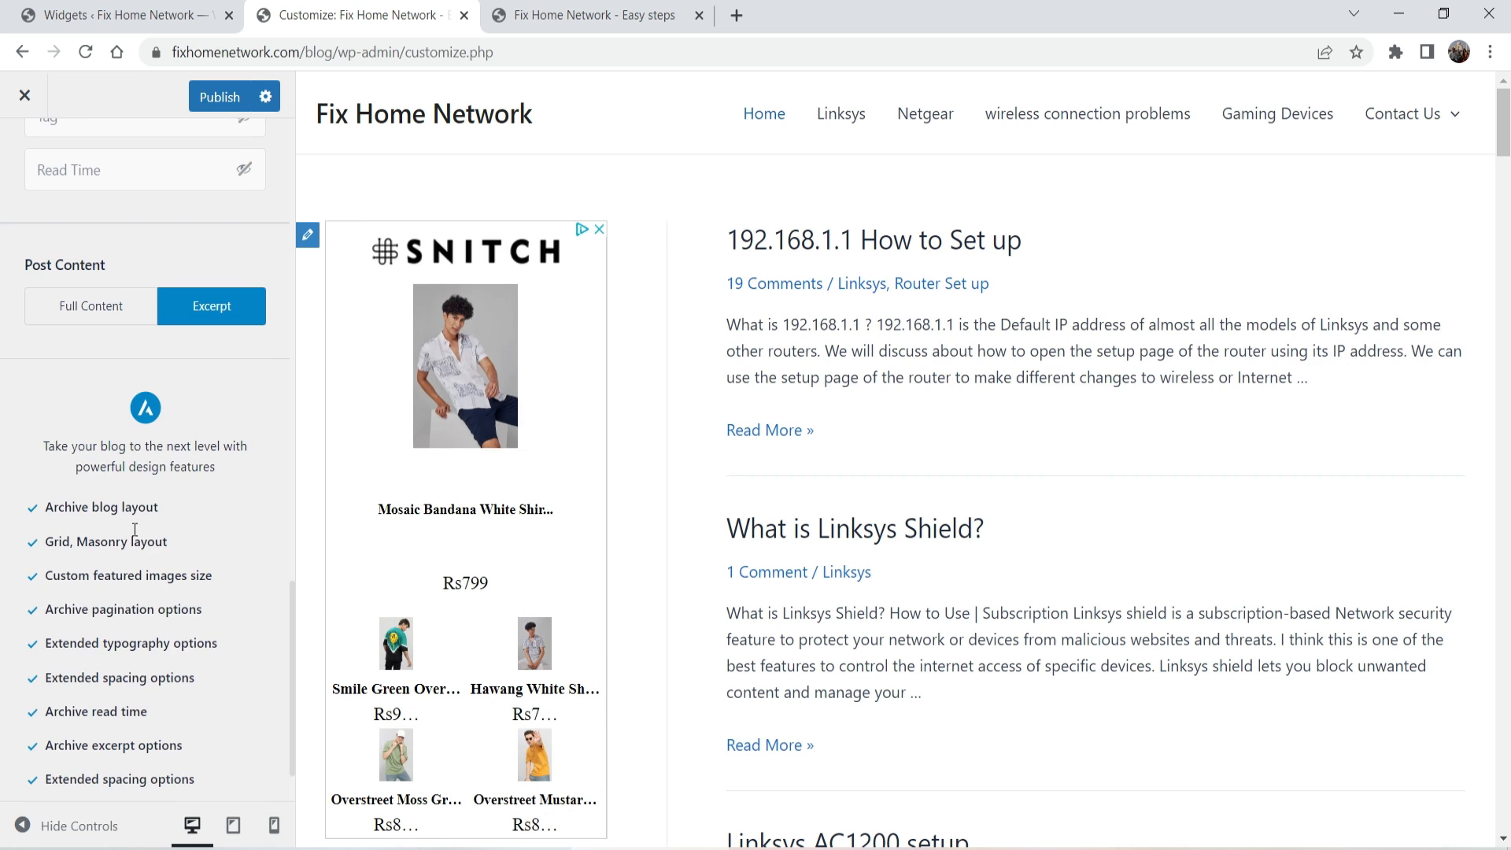
scroll(131, 399, "down", 1)
scroll(148, 545, "up", 4)
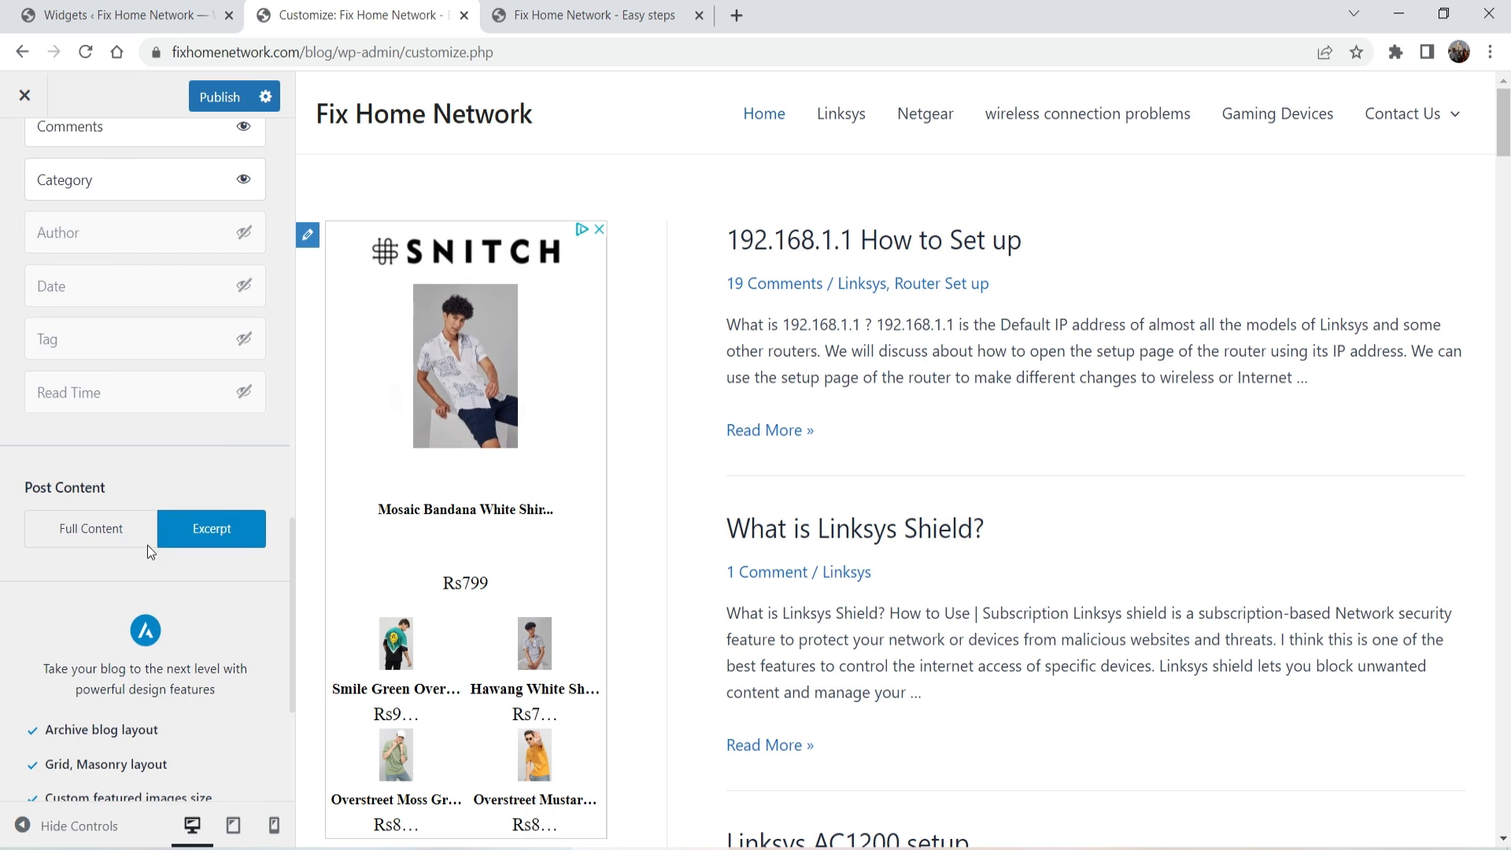
scroll(148, 545, "up", 15)
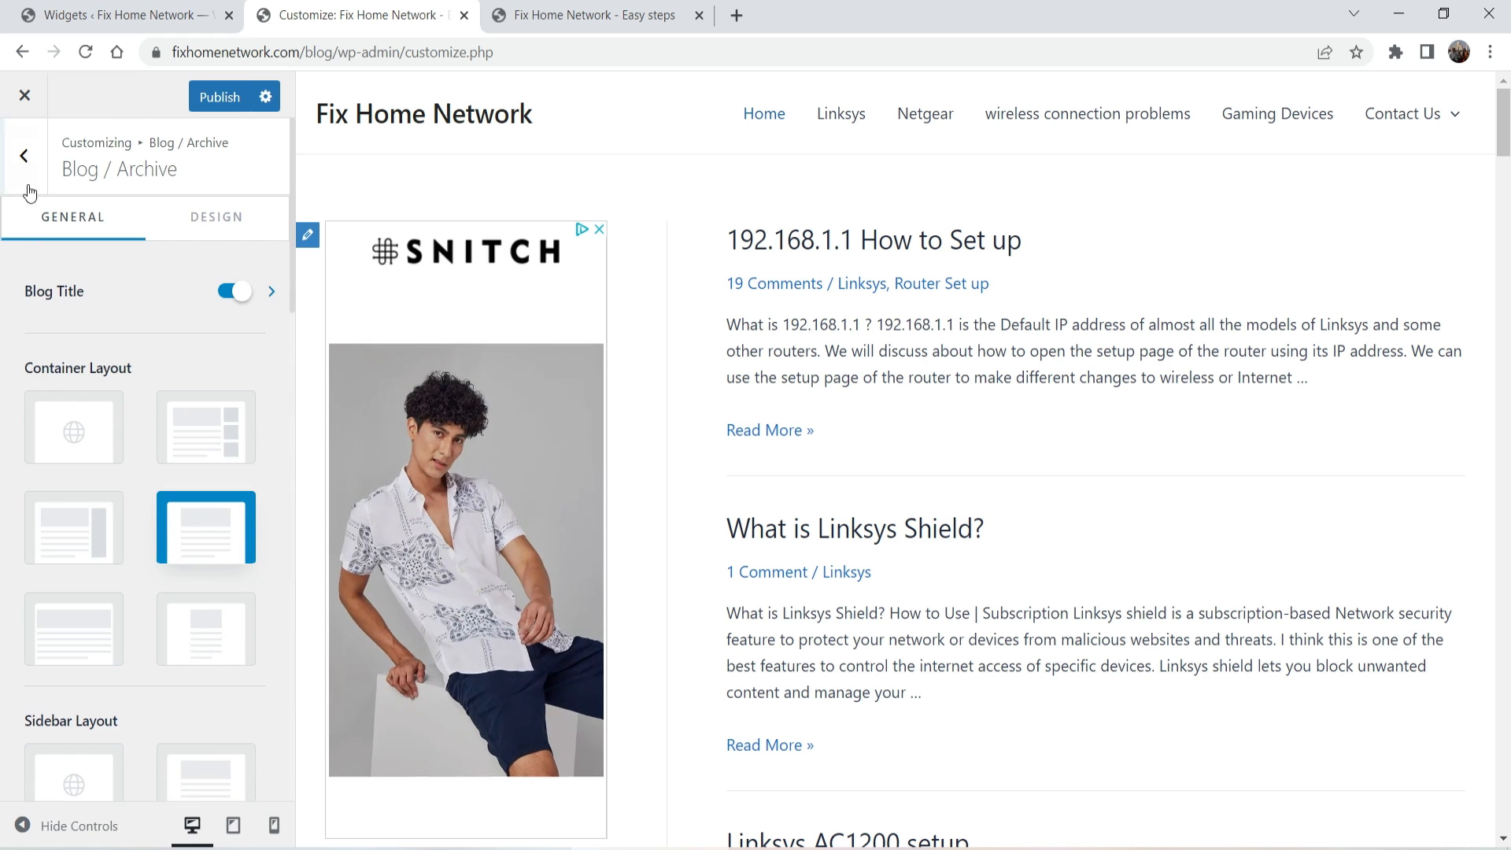
Step: Review the blog archive's design options, including the Post Title Font Size and the listed premium features
left_click(213, 219)
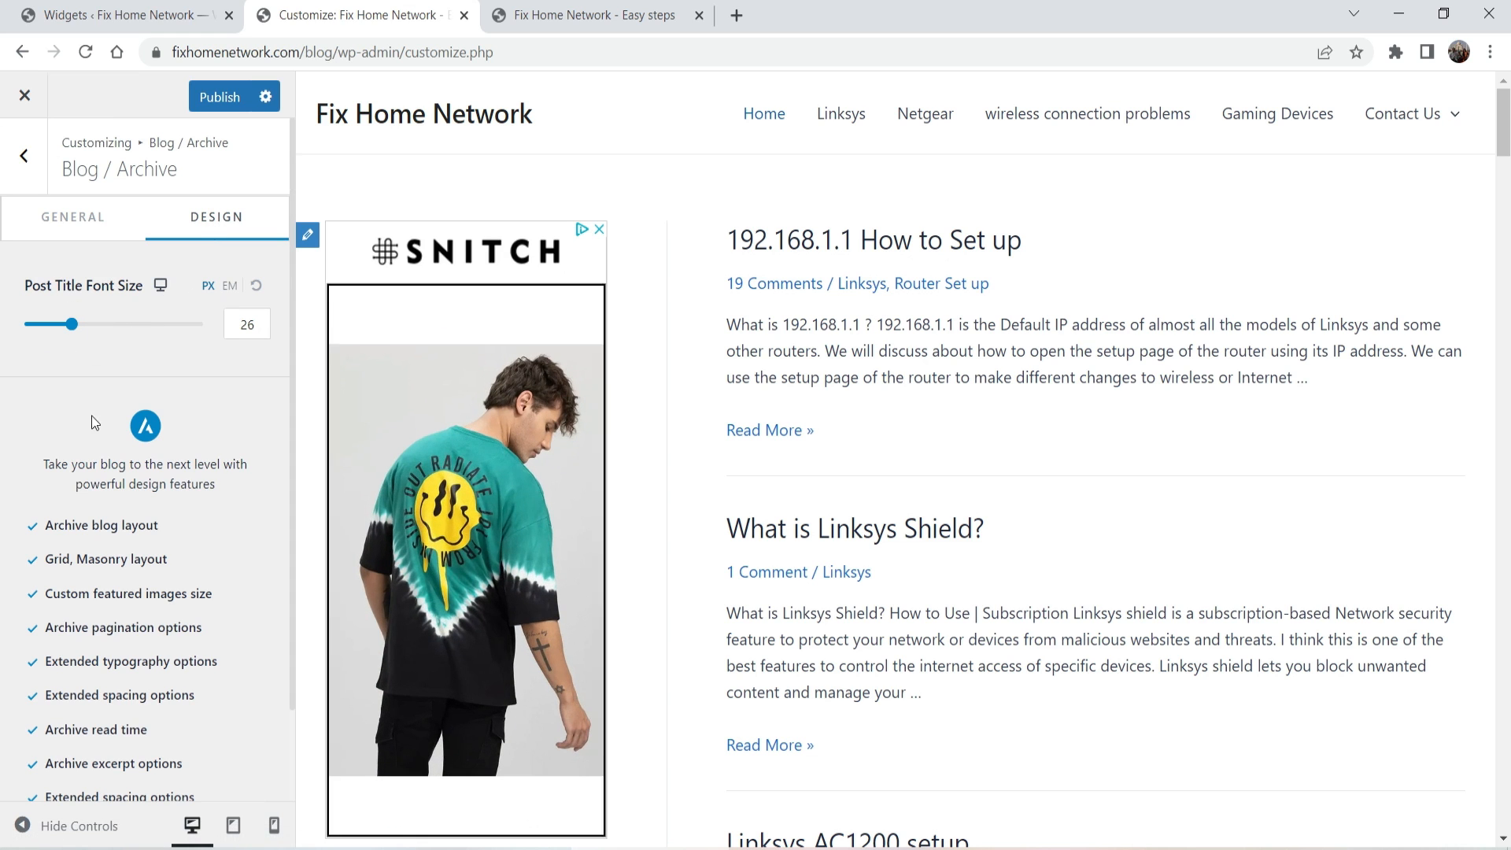
left_click(233, 337)
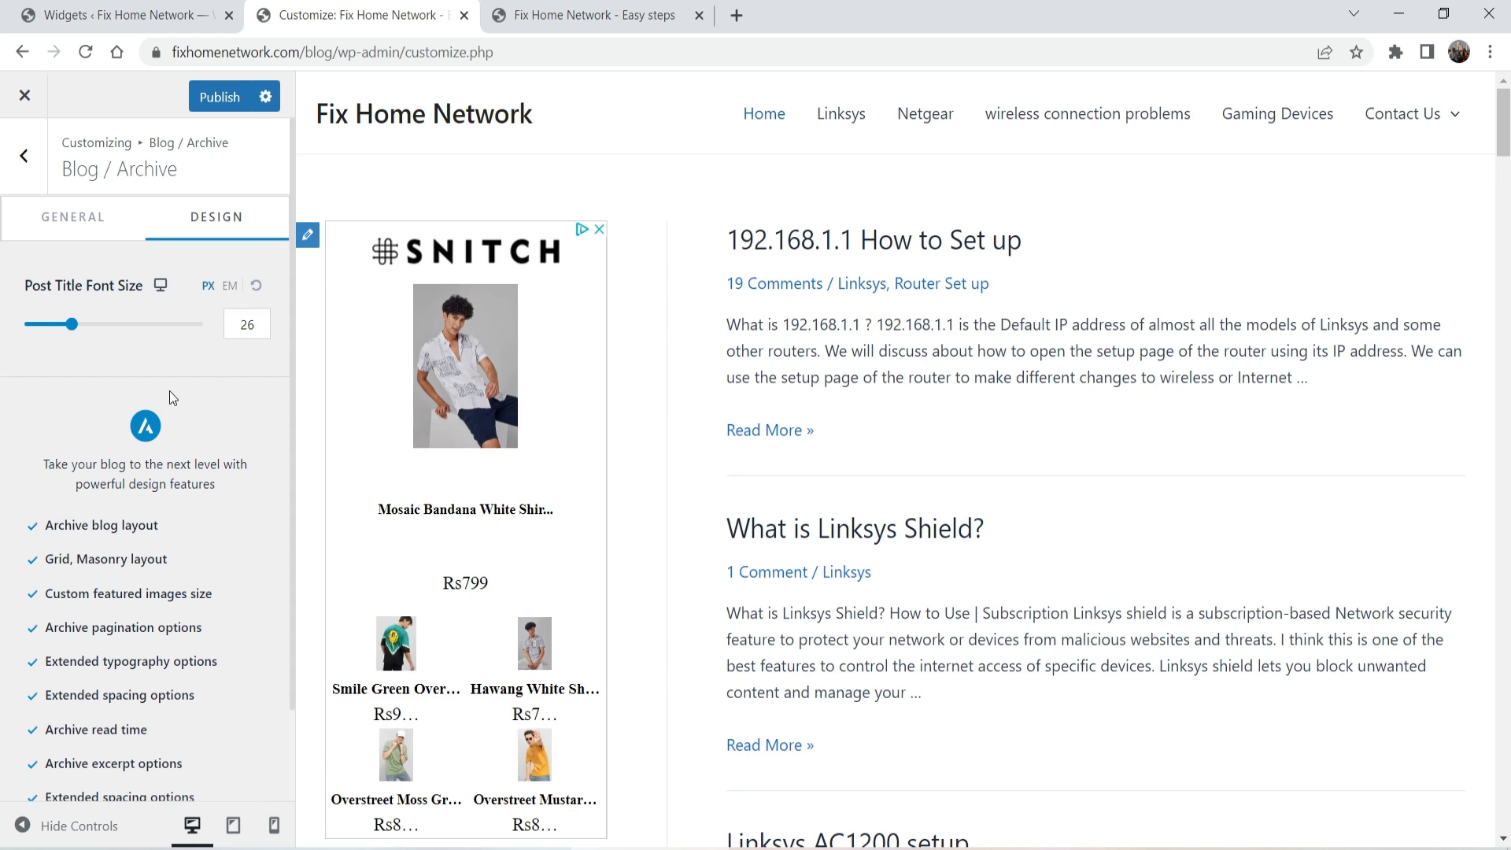
scroll(169, 390, "down", 2)
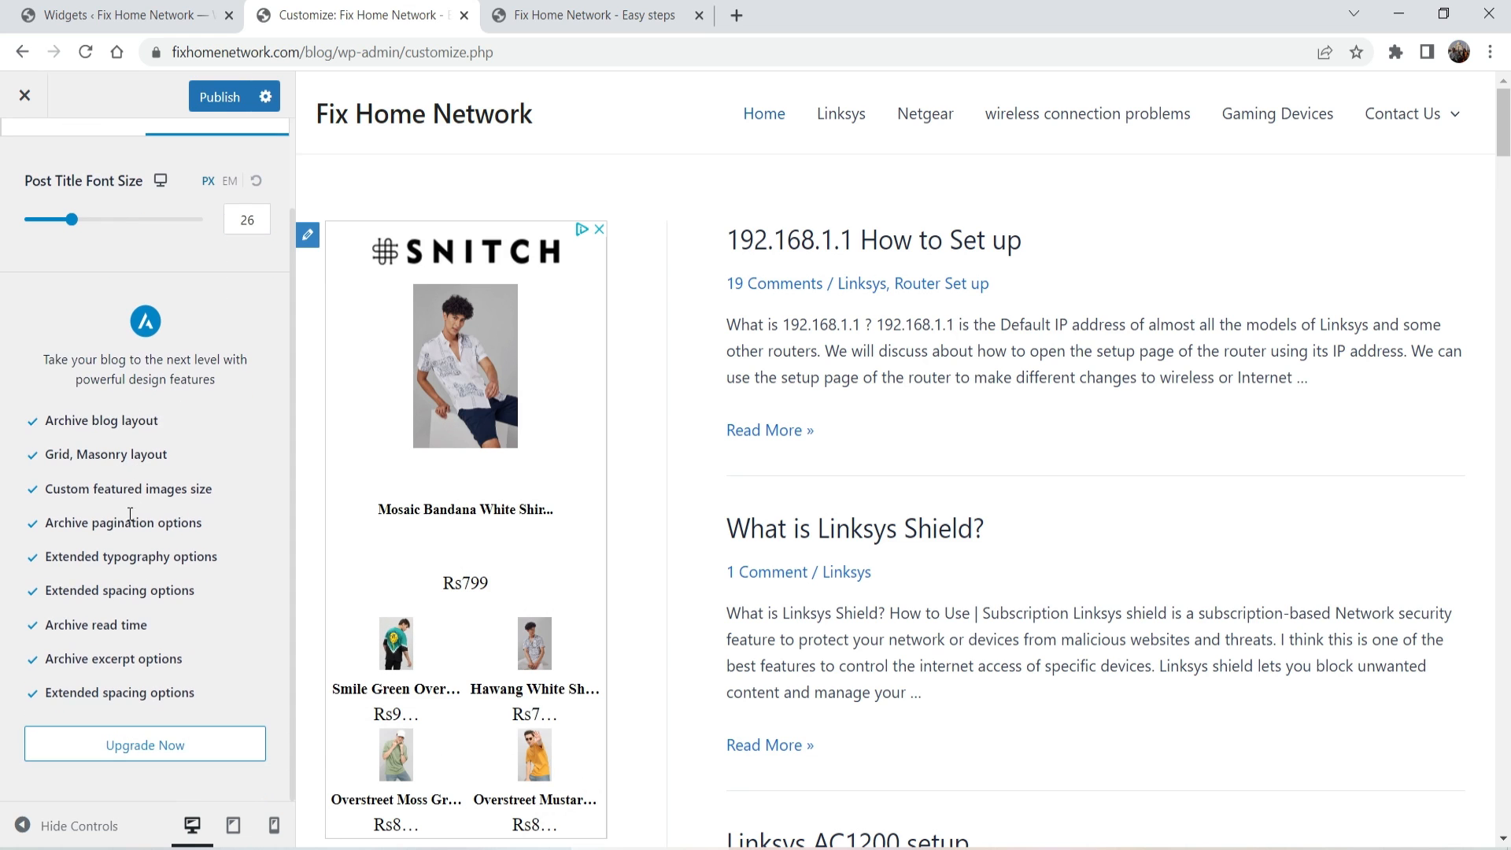
scroll(129, 513, "up", 2)
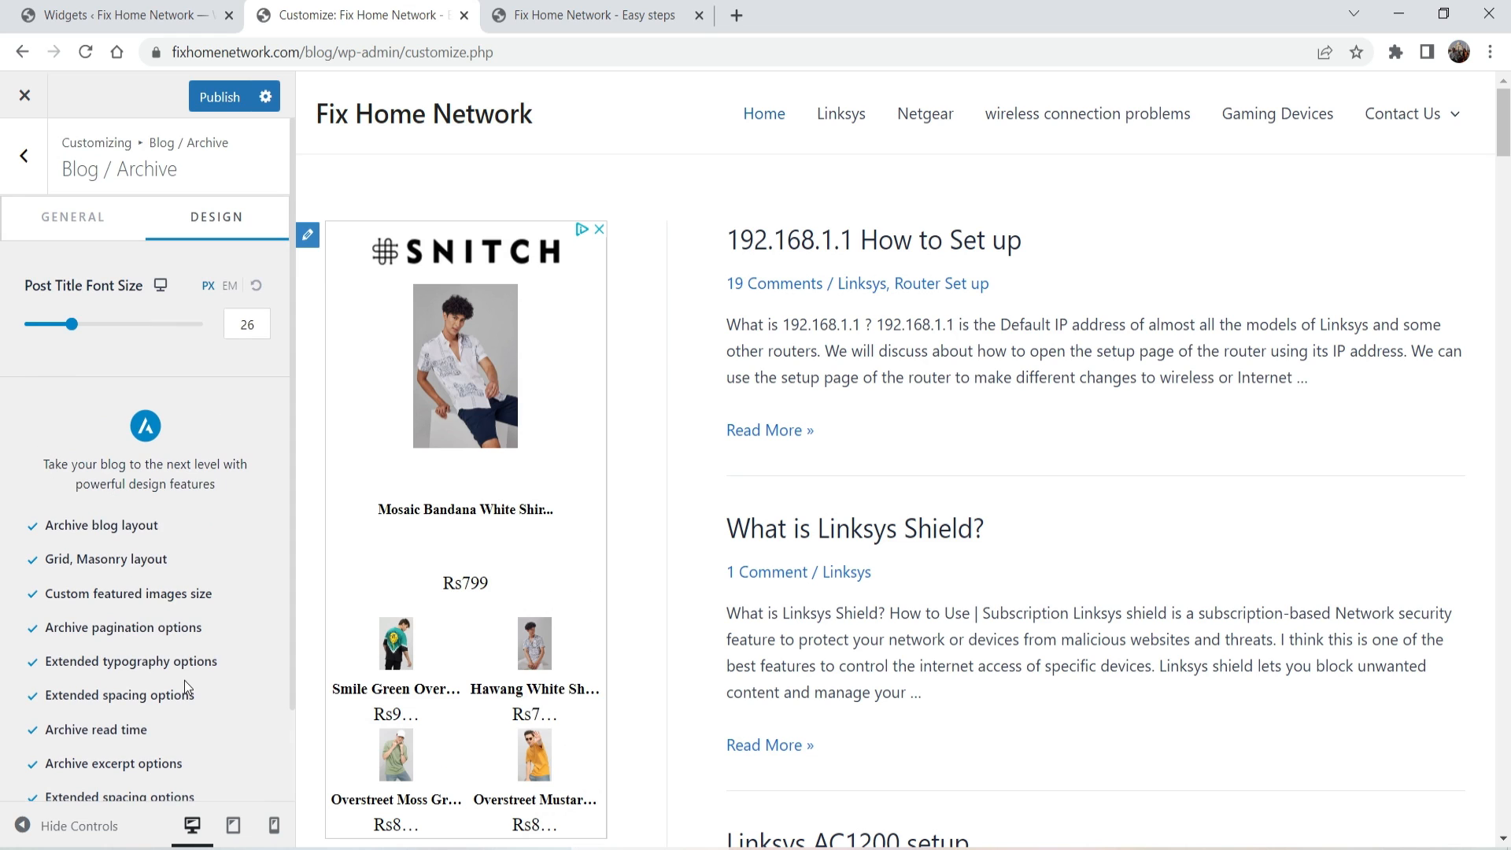
Step: Open the Single Post blog settings and load the "192.168.1.1 How to Set up" post in the preview
left_click(23, 155)
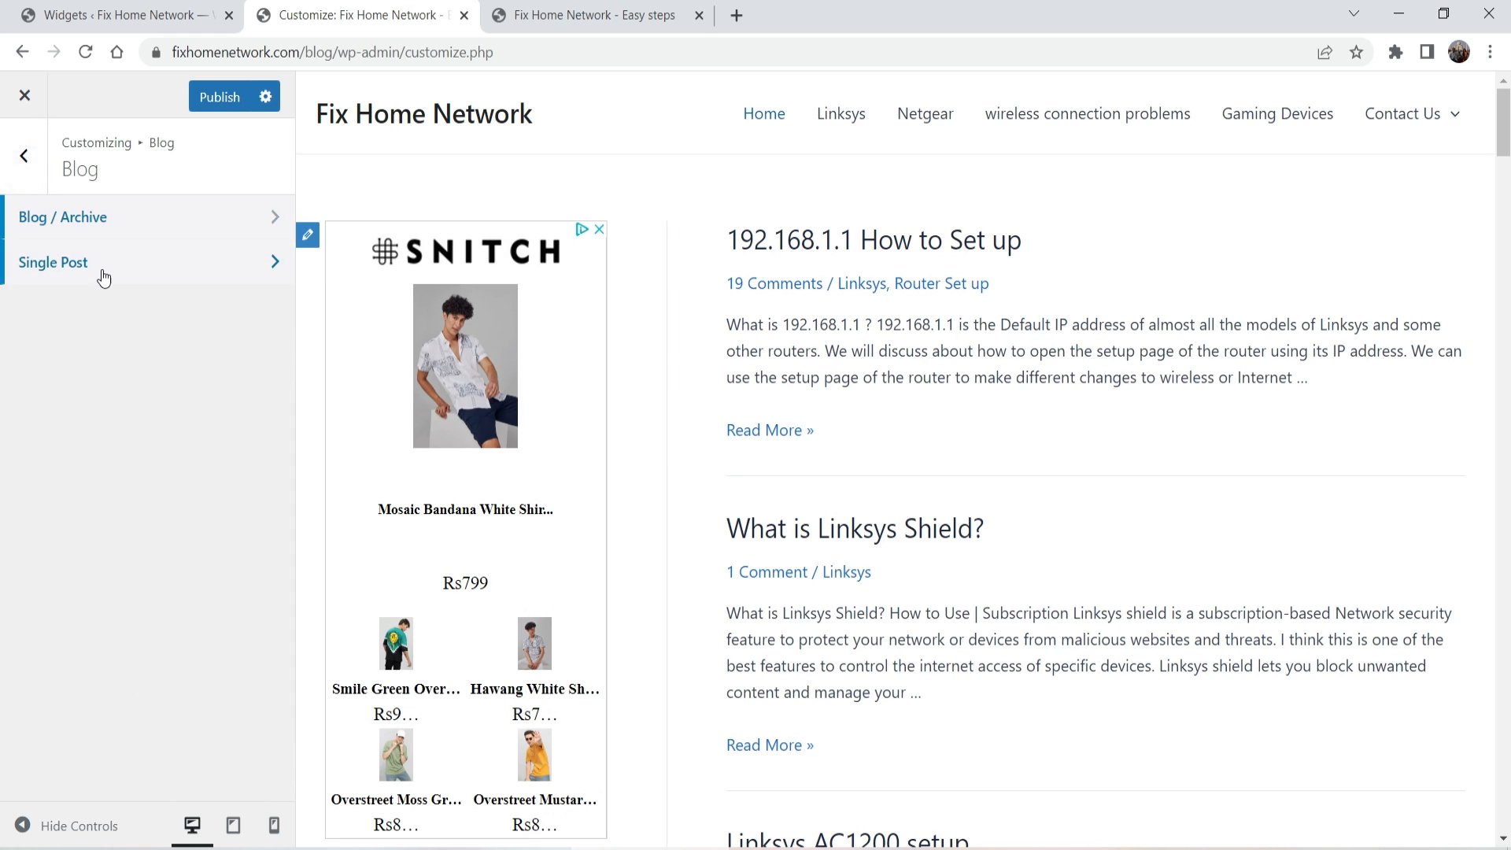
left_click(103, 271)
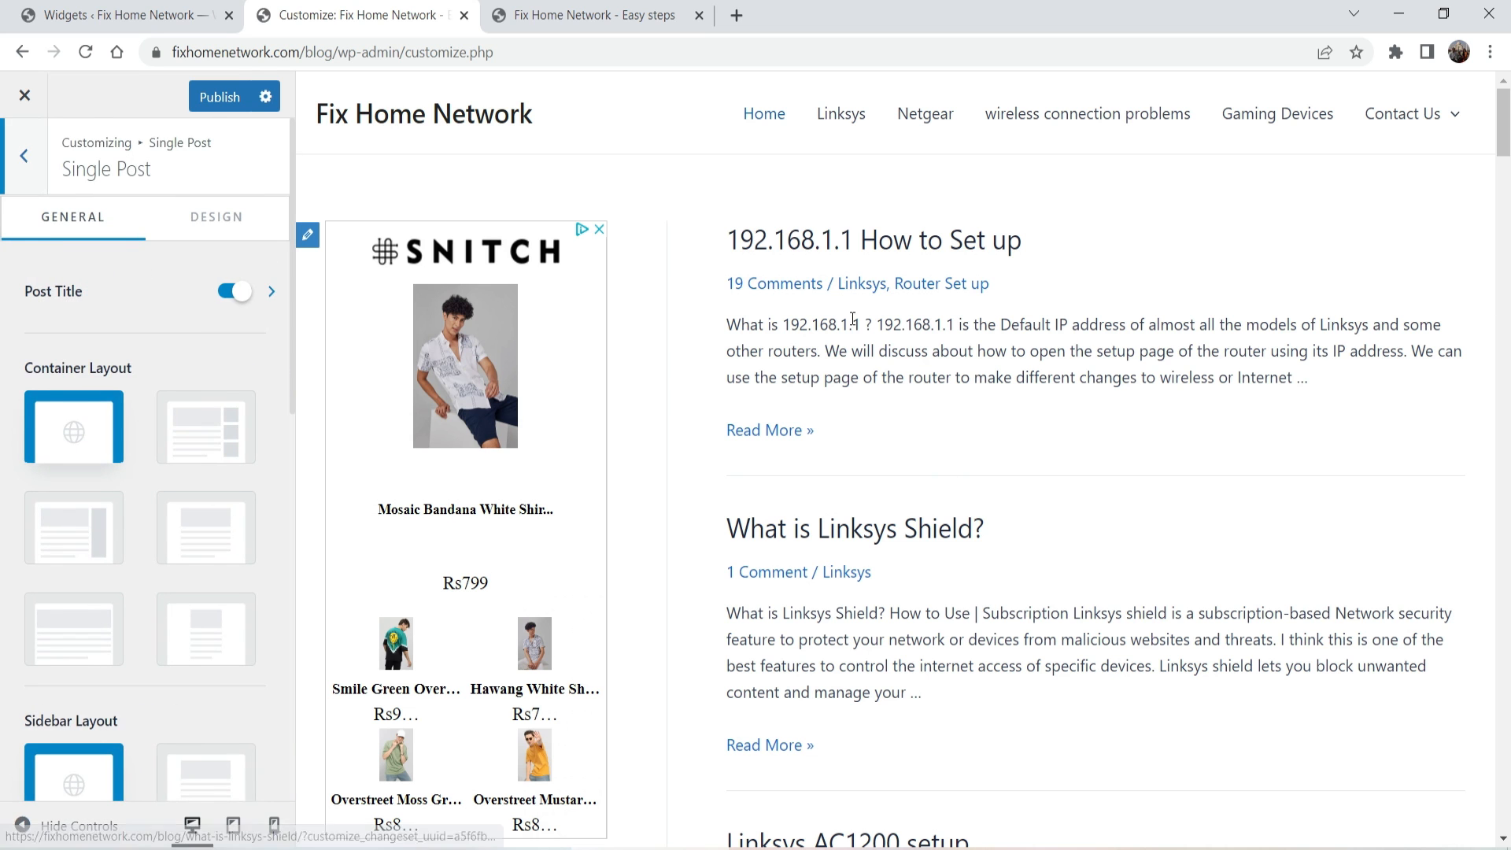
left_click(846, 245)
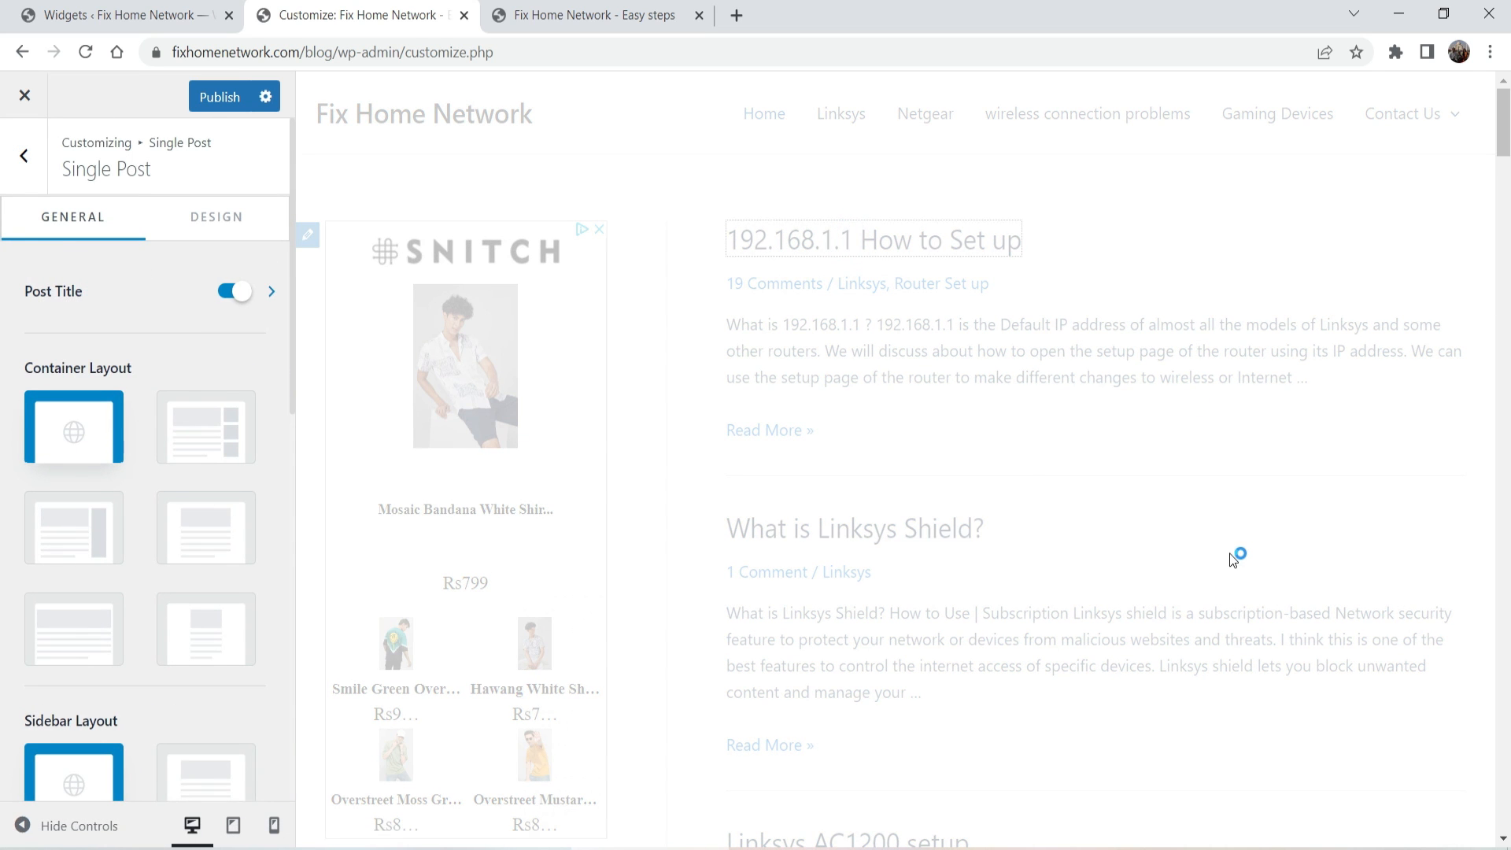
scroll(1039, 337, "down", 5)
scroll(1040, 356, "up", 5)
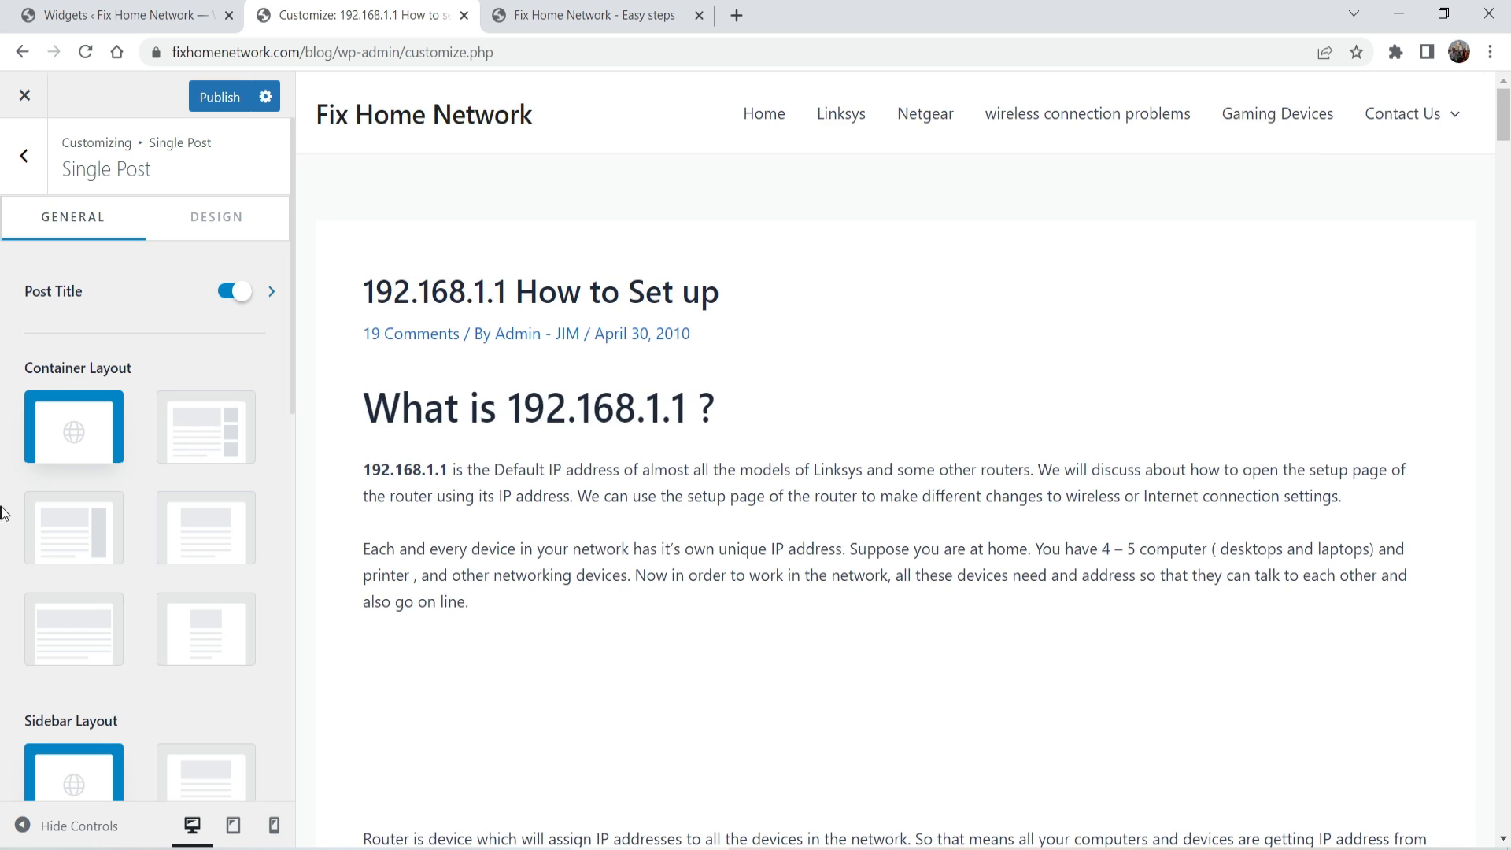
Step: Give single posts the same container layout as the blog archive and set their Sidebar Layout to the right sidebar
left_click(205, 543)
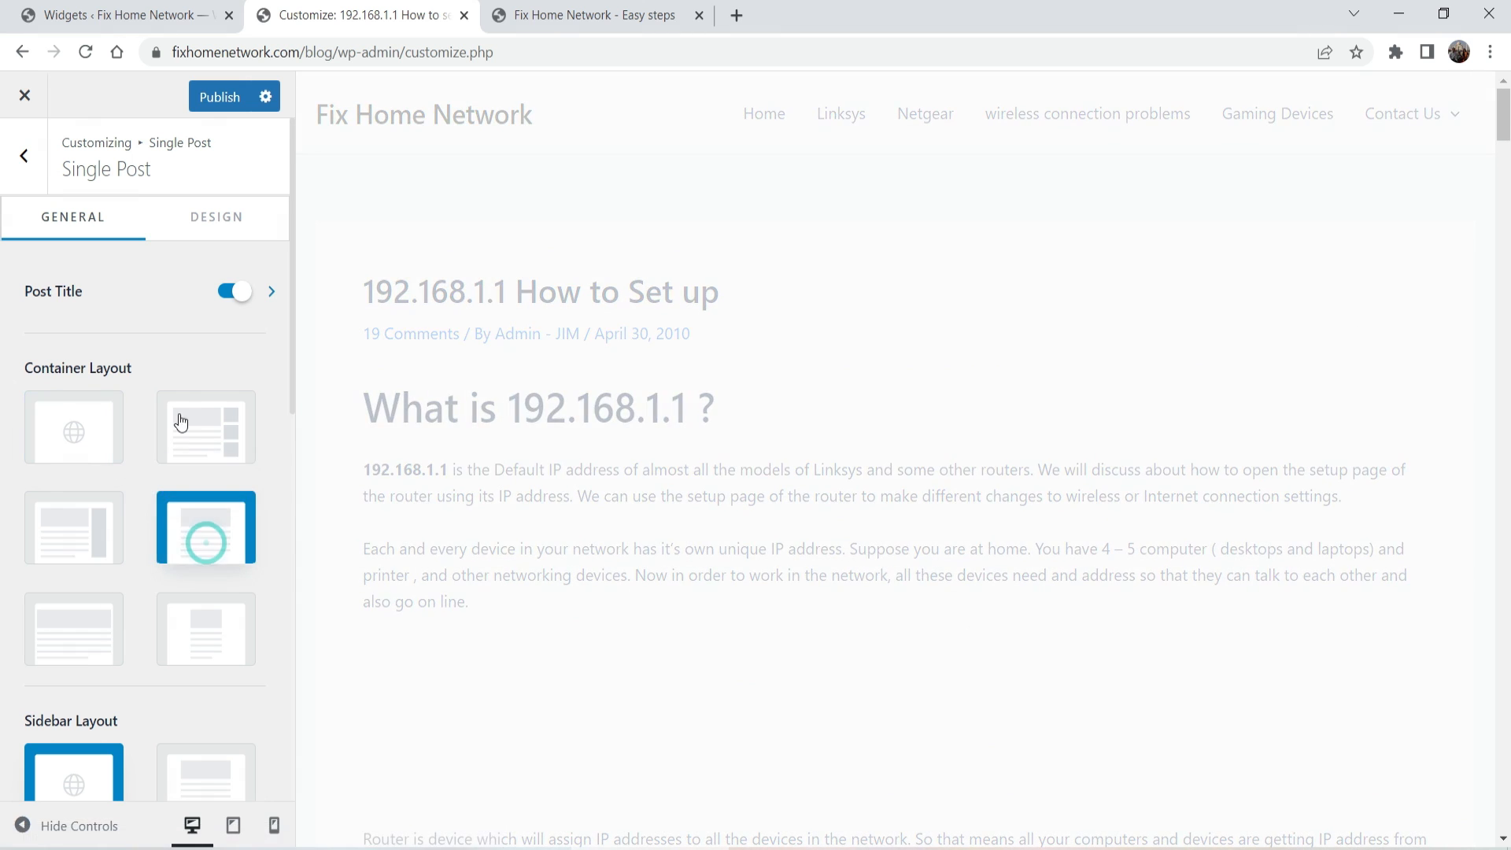
scroll(126, 440, "down", 5)
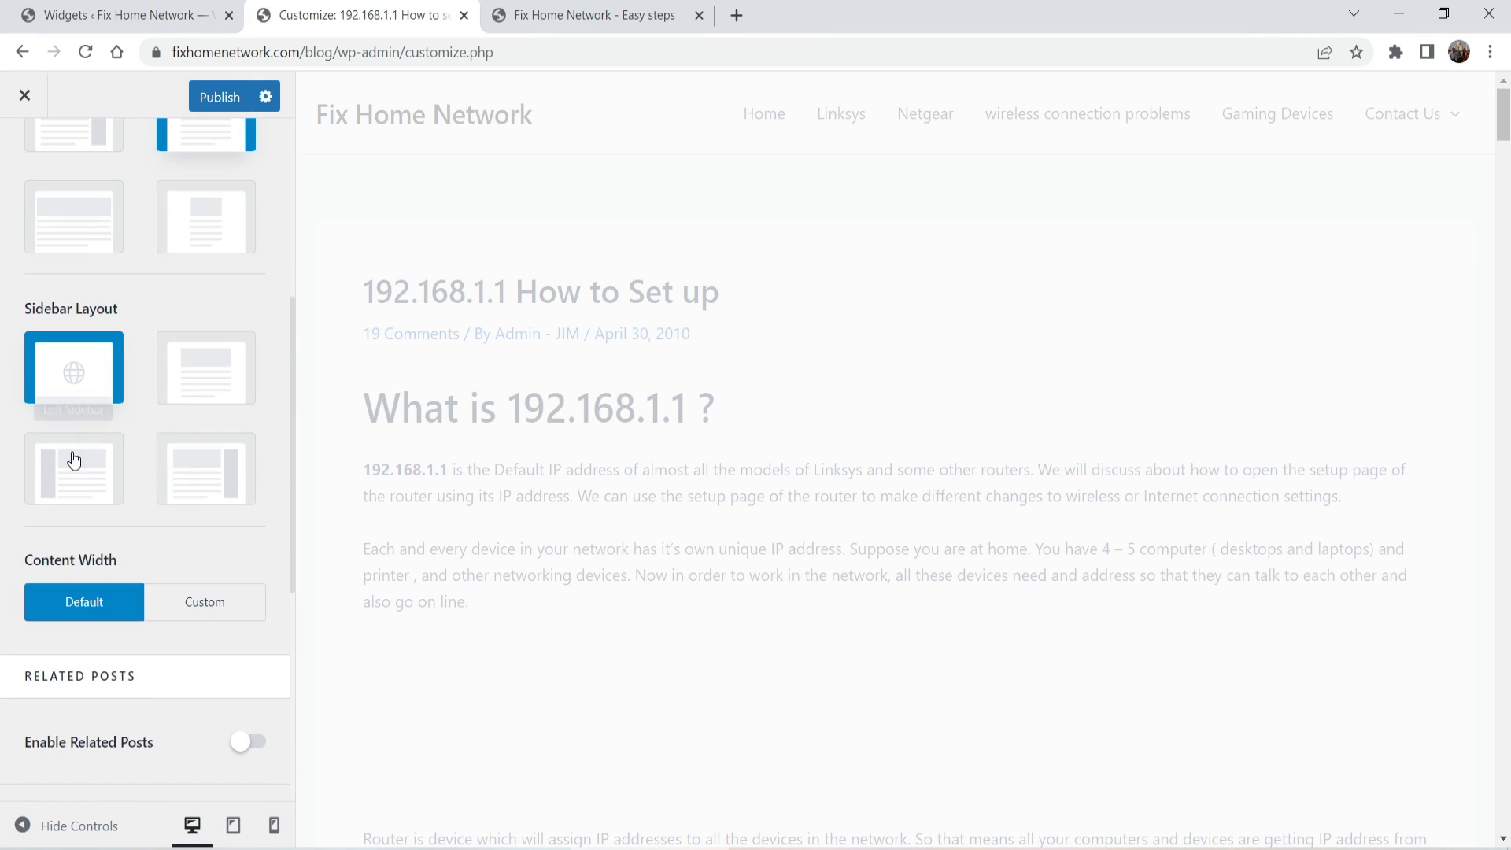
left_click(199, 488)
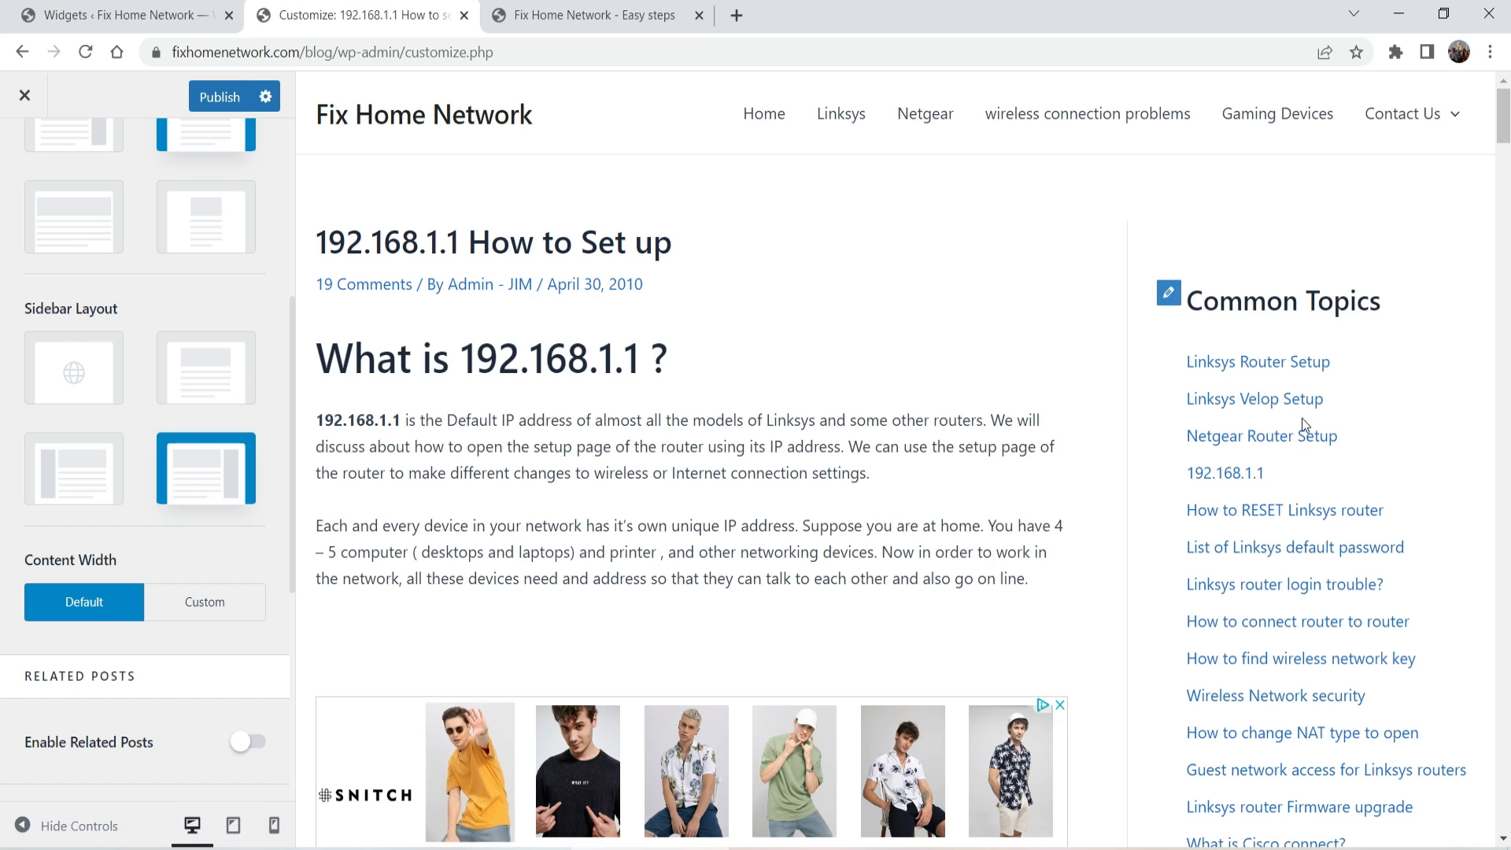
Step: Examine the previewed post from its sidebar widgets down to the comments, and check the remaining Single Post options
scroll(1307, 429, "down", 3)
scroll(1232, 414, "down", 5)
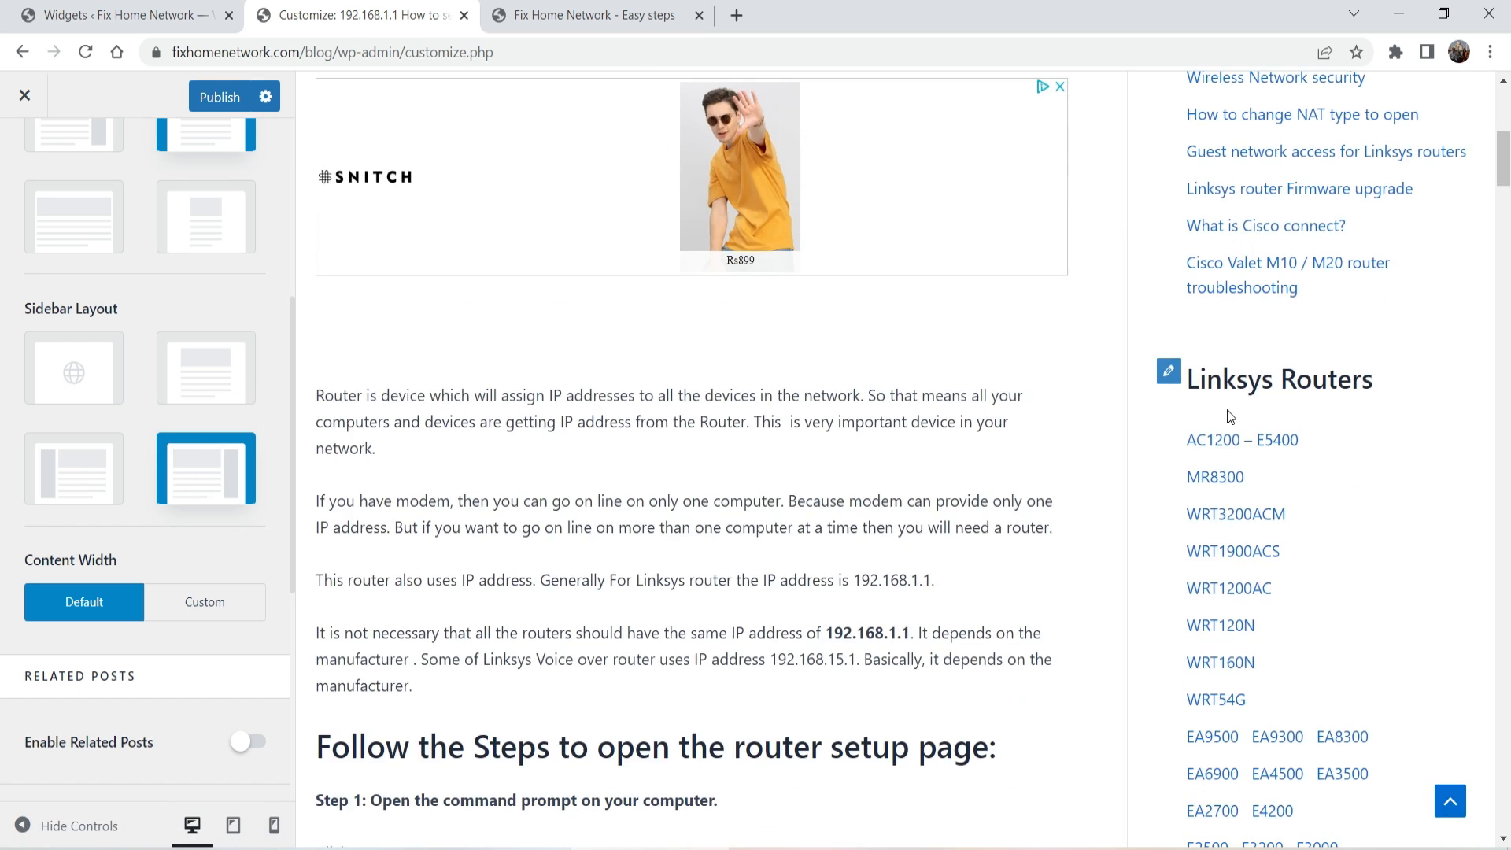
scroll(1231, 417, "up", 5)
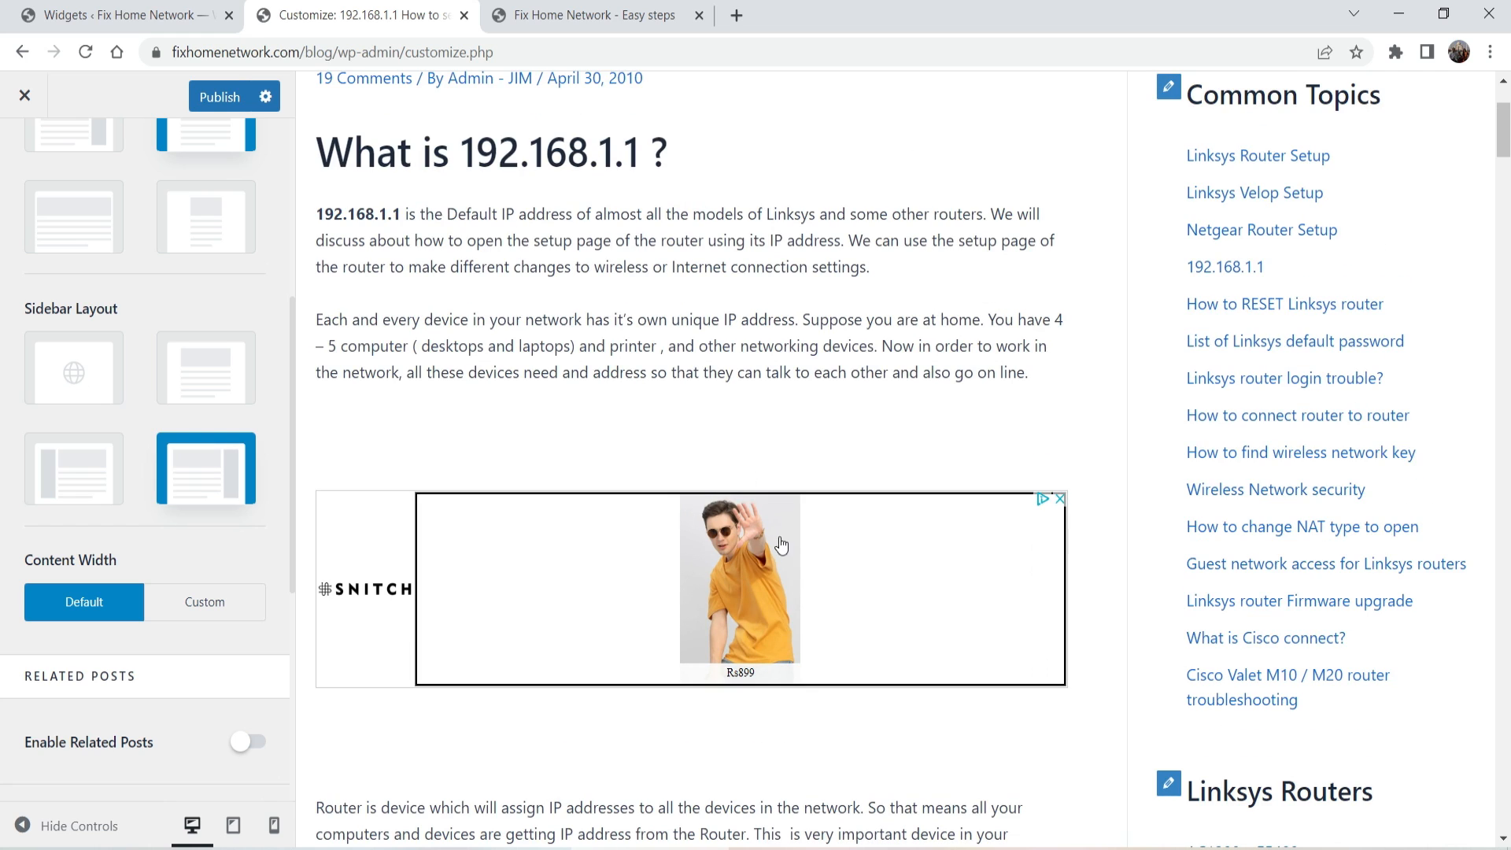
scroll(736, 431, "down", 20)
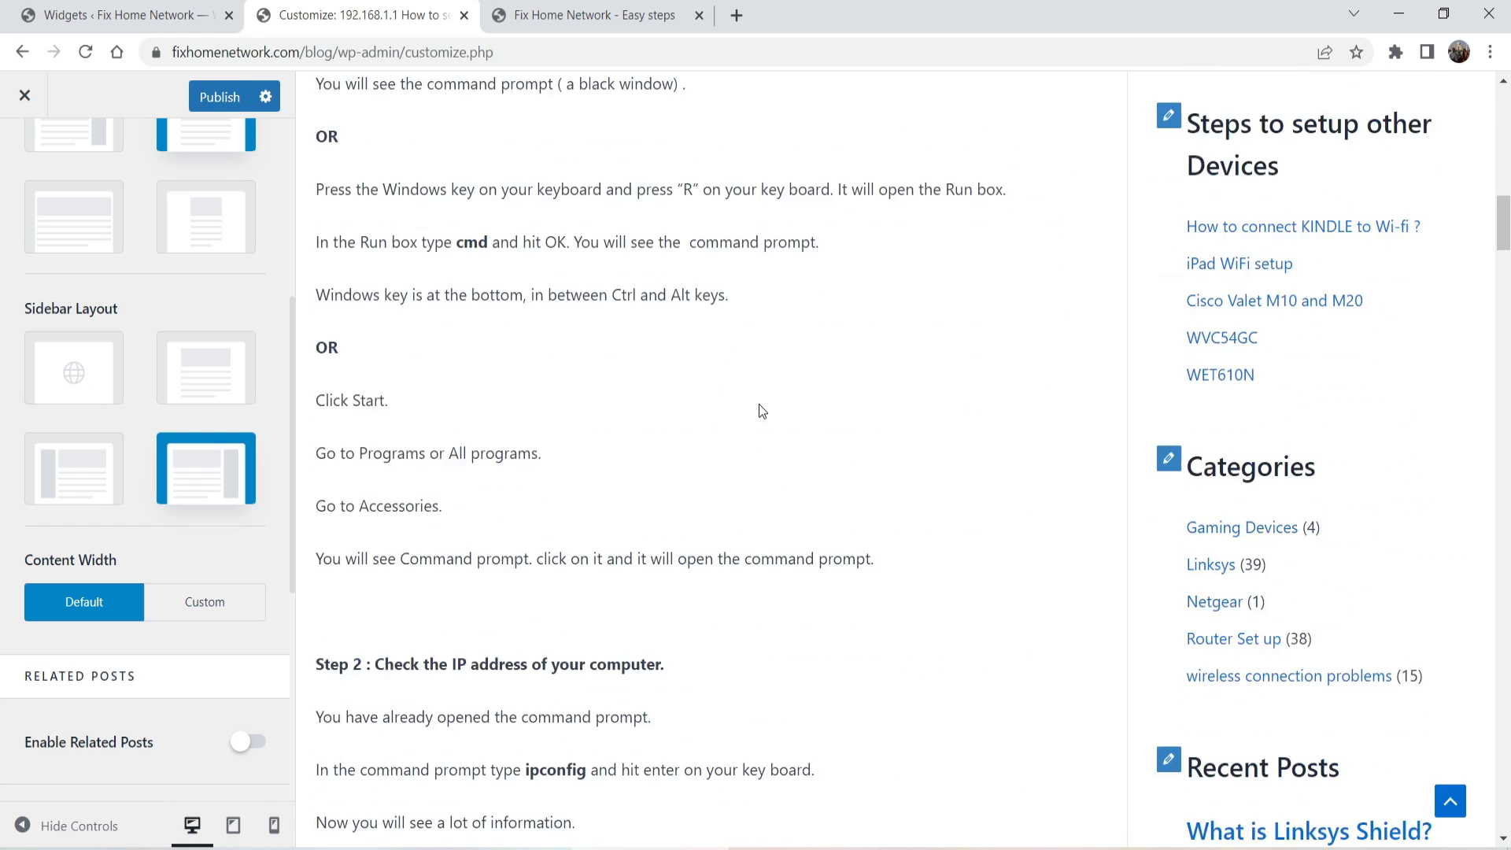
scroll(760, 405, "up", 2)
scroll(761, 406, "down", 18)
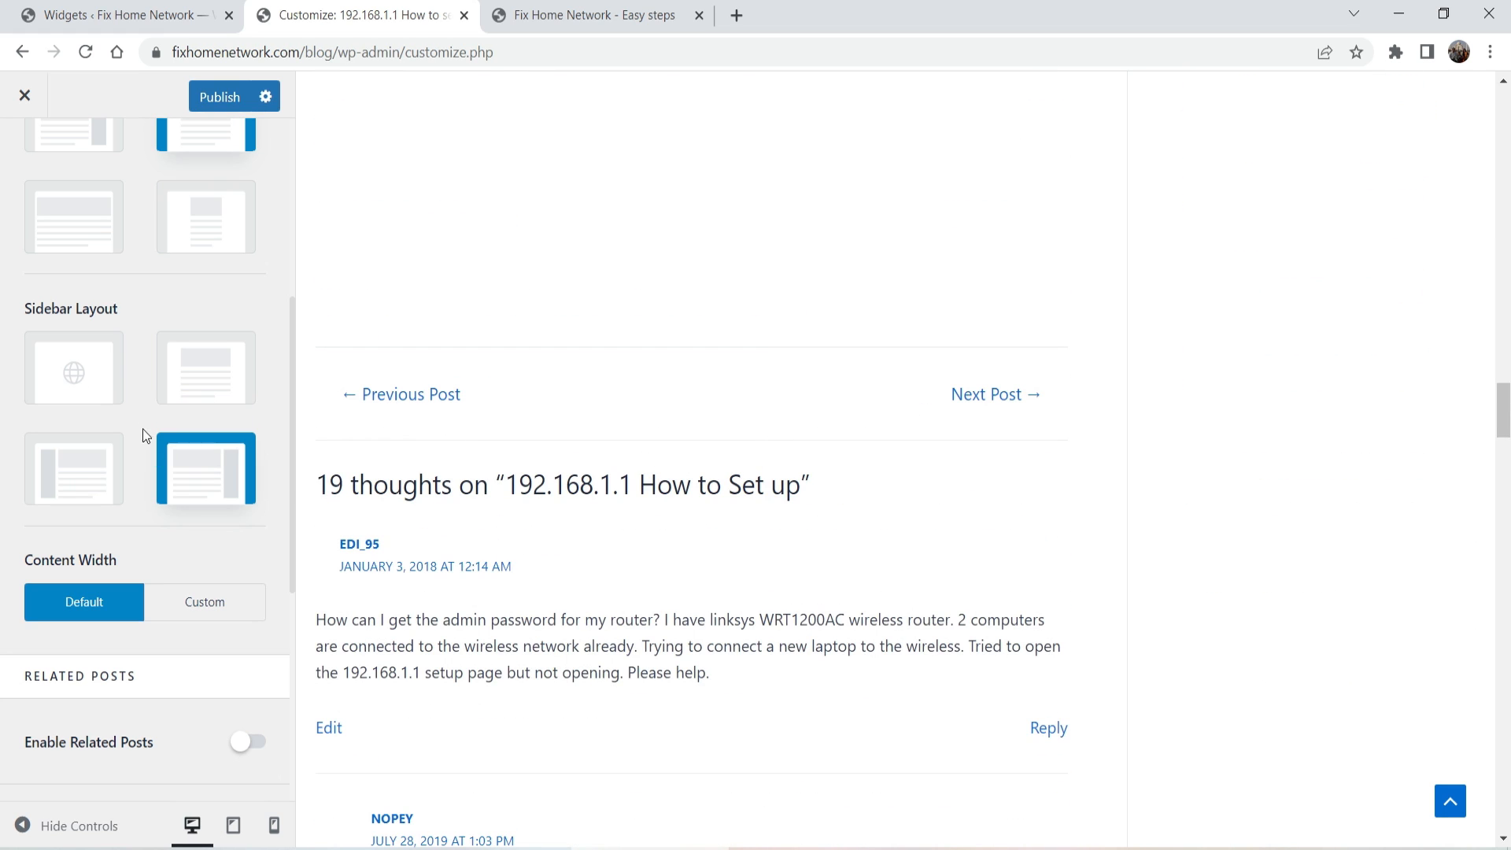
scroll(125, 282, "down", 3)
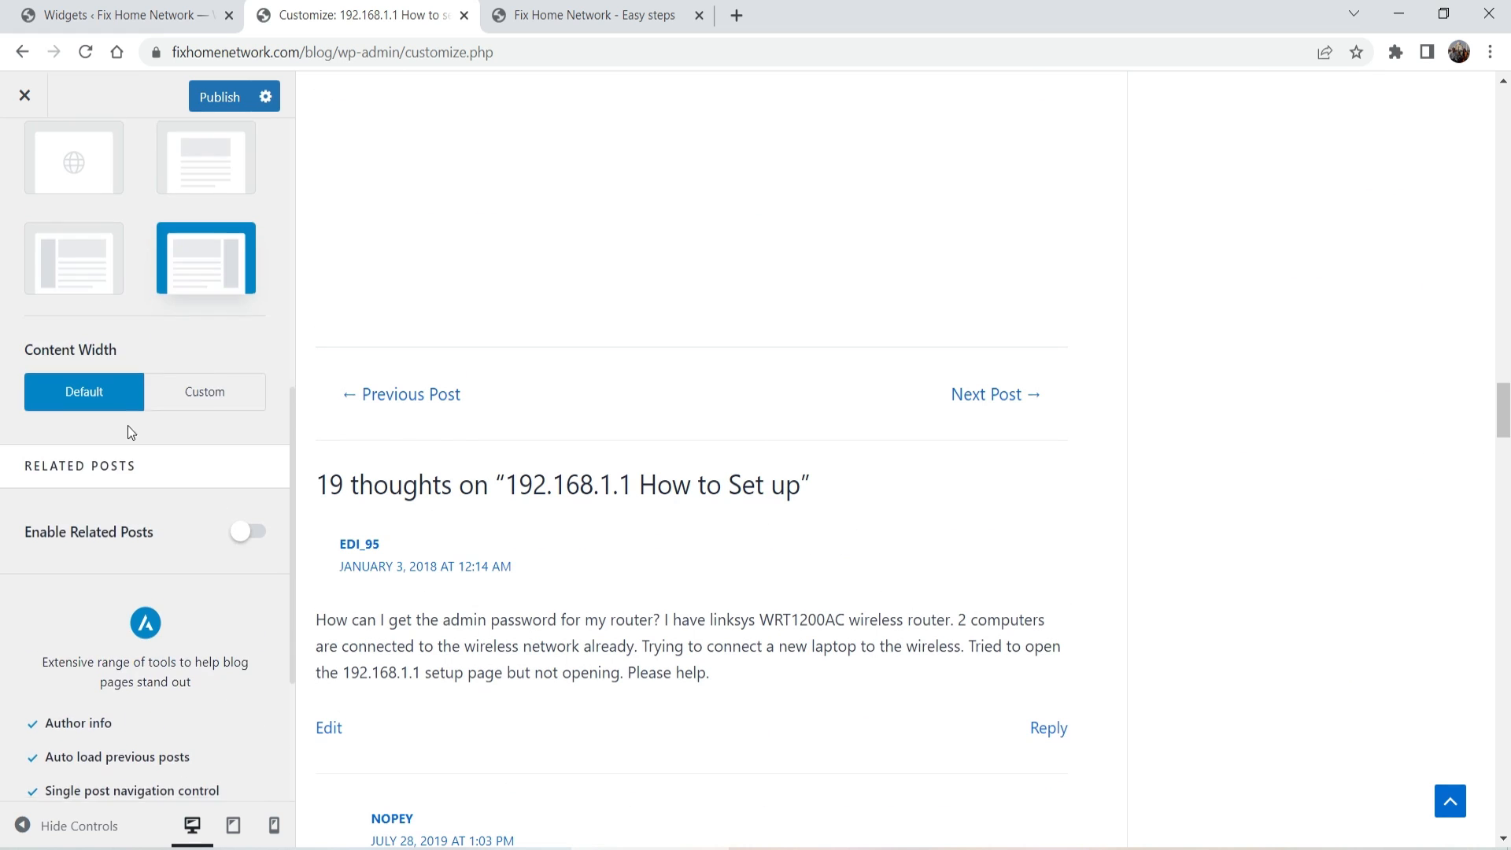
Step: Enable Related Posts for single blog posts
scroll(79, 339, "down", 1)
scroll(811, 214, "down", 5)
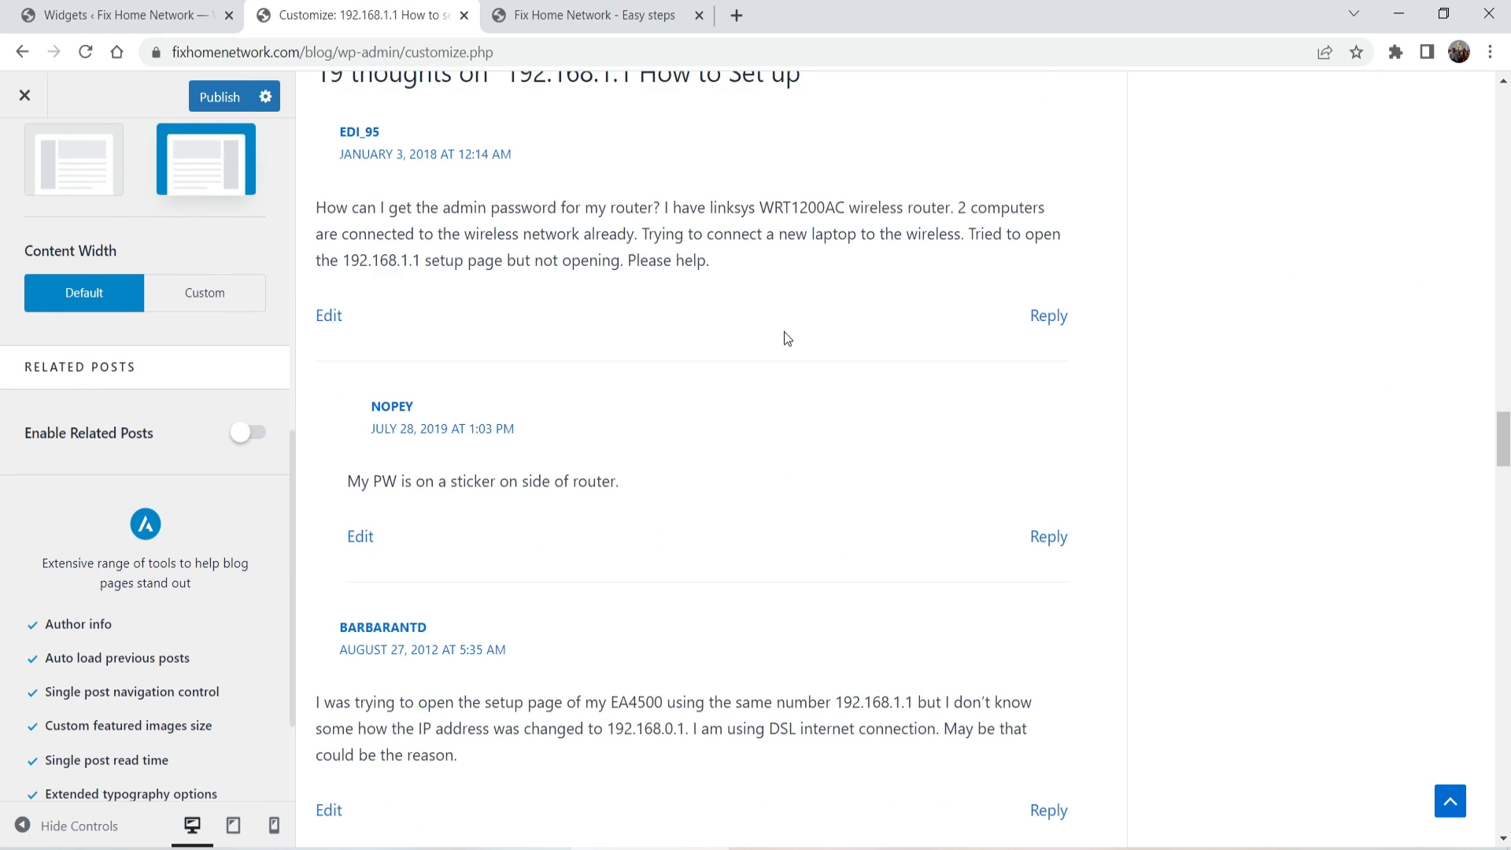
scroll(395, 207, "up", 3)
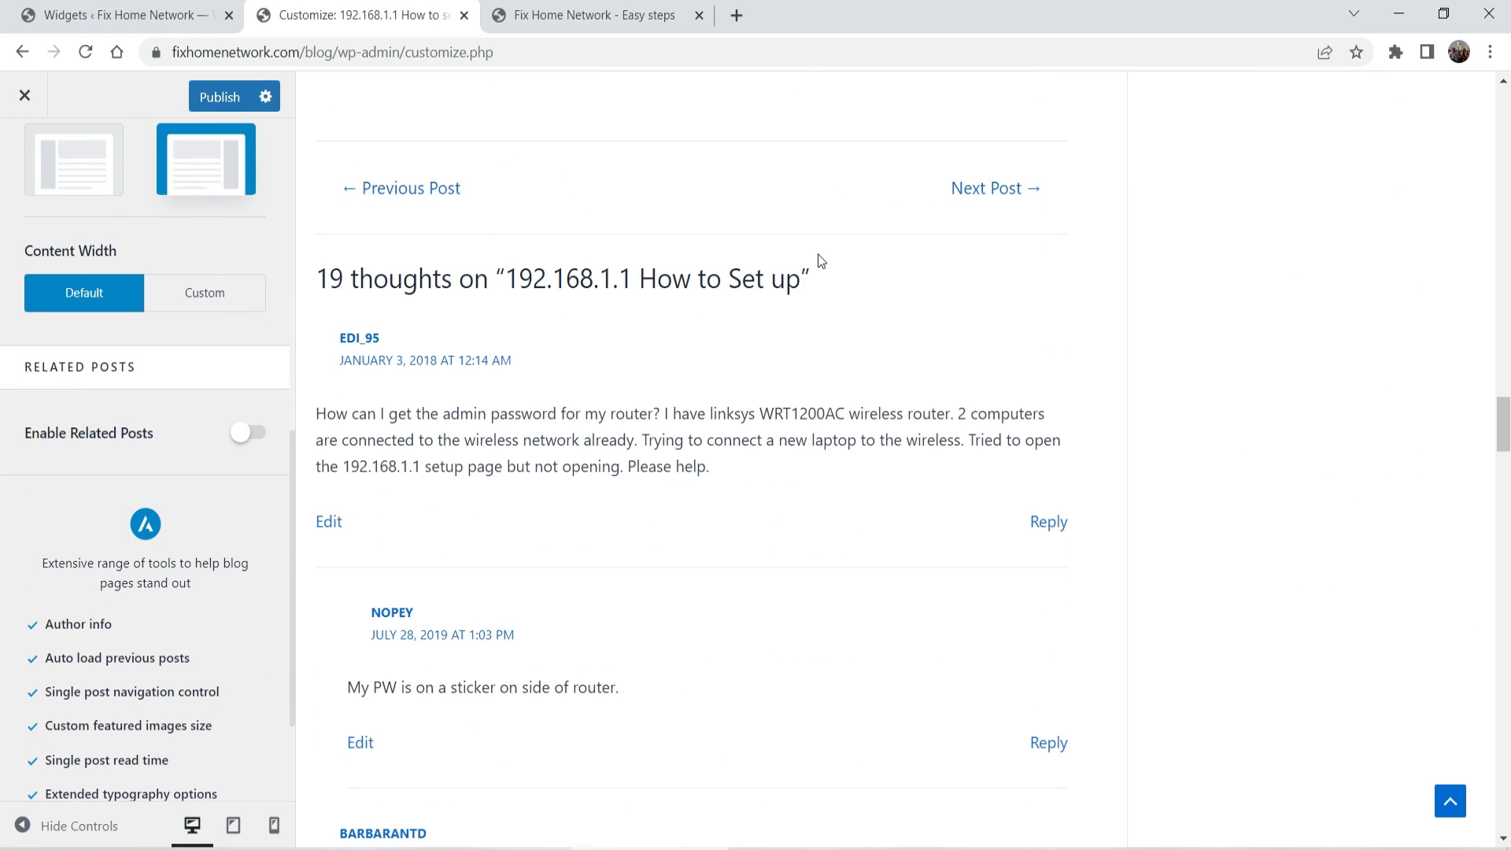
left_click(246, 437)
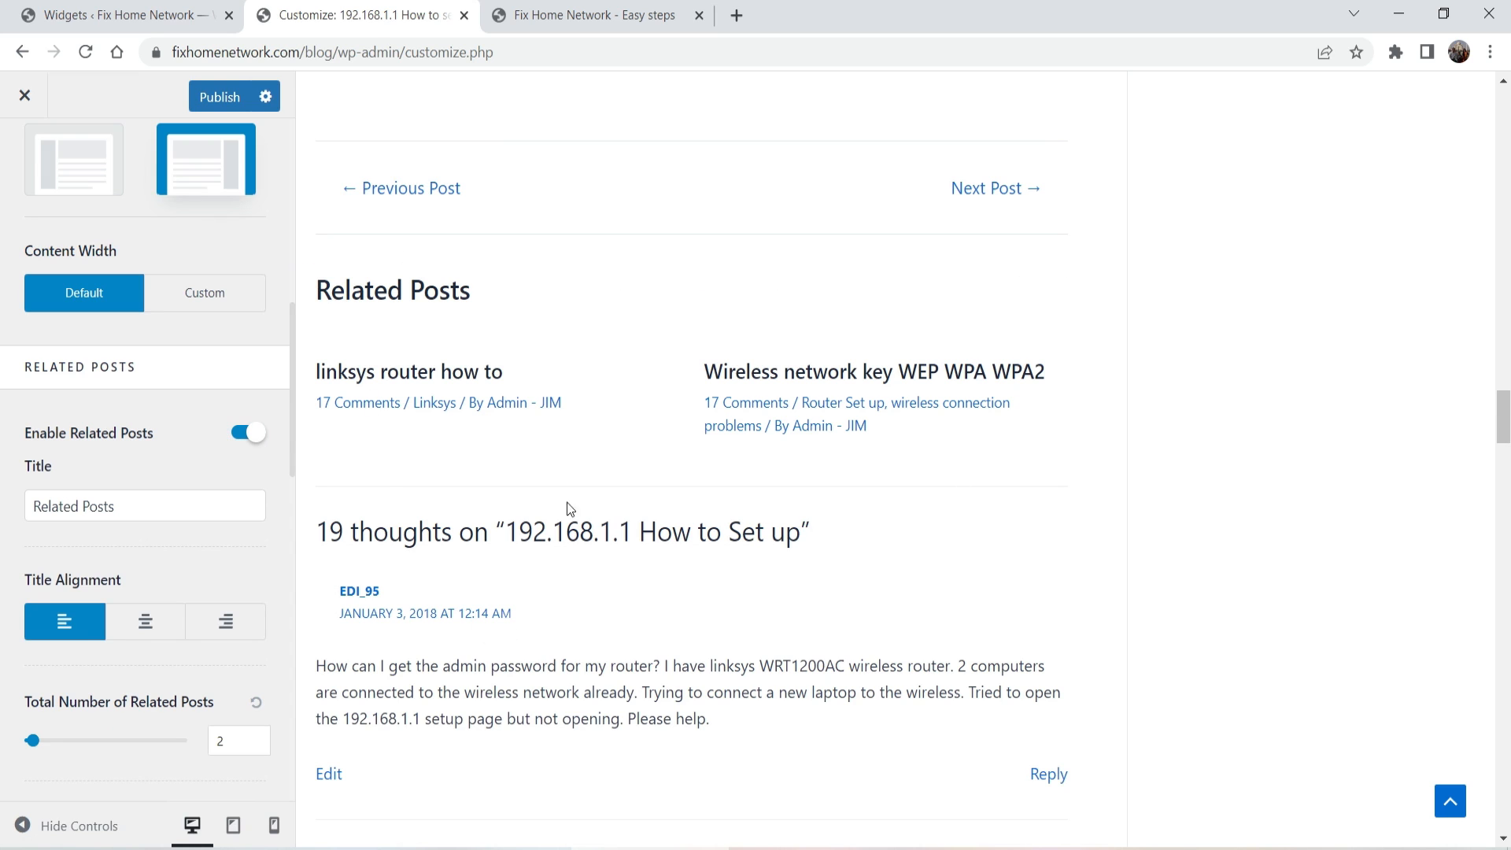
Step: Set the total number of related posts to 6 and arrange them in a 3-column grid
scroll(123, 423, "down", 3)
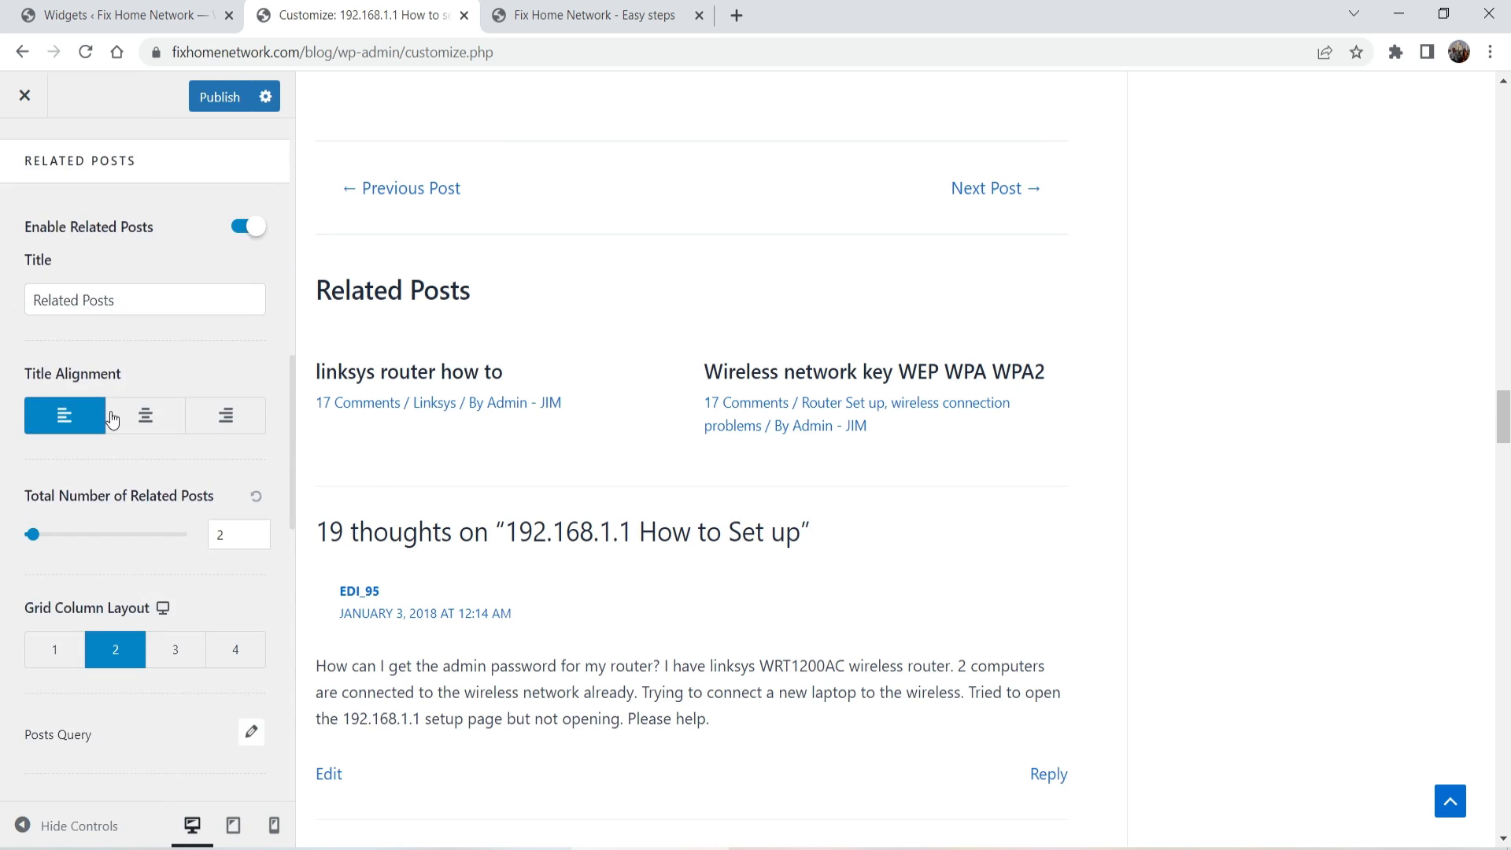
left_click(260, 536)
key("ctrl+a")
type("6")
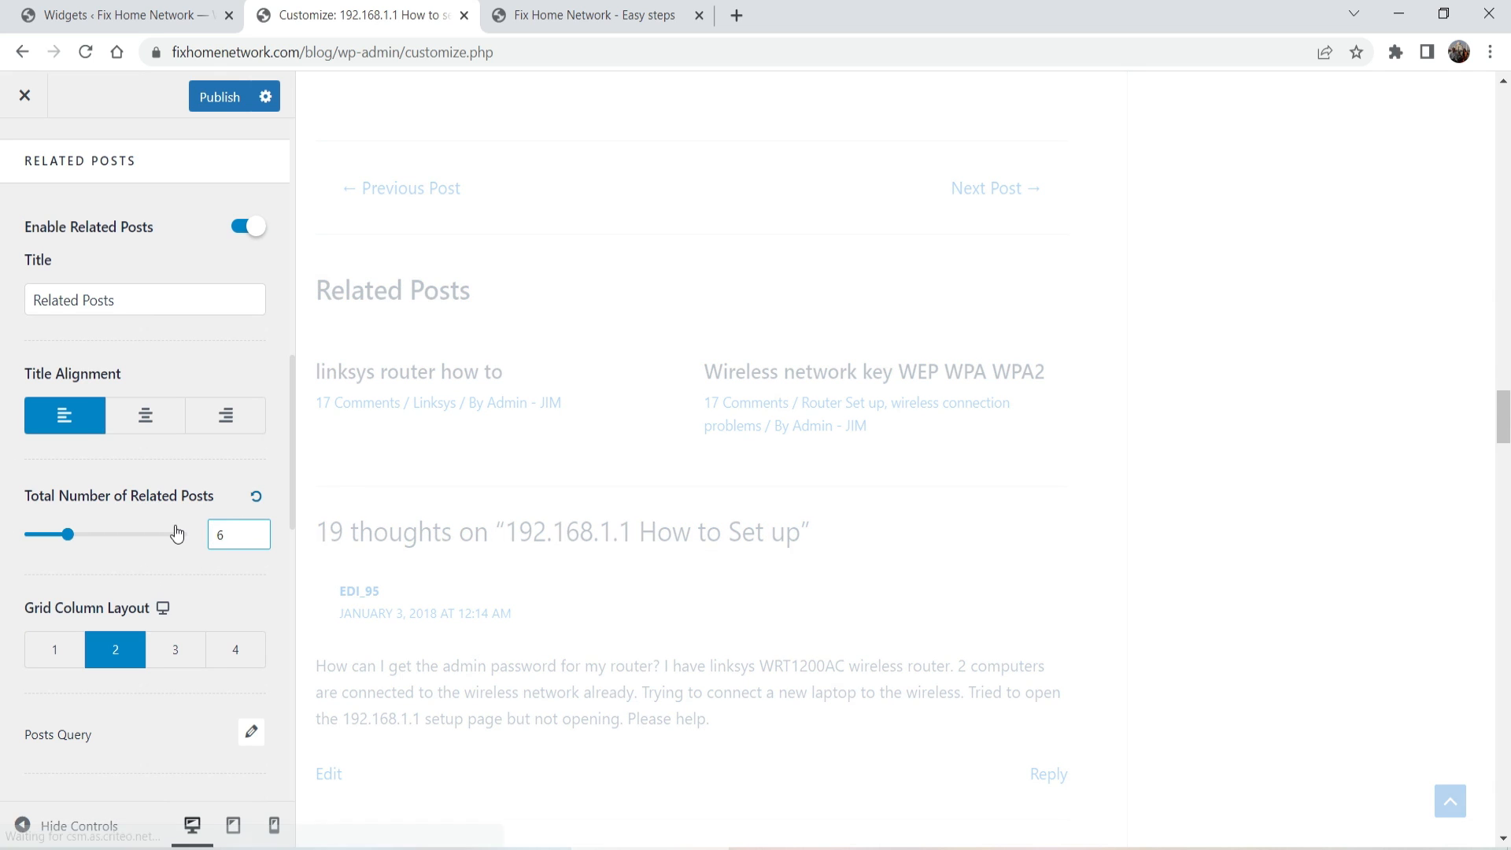
left_click(174, 654)
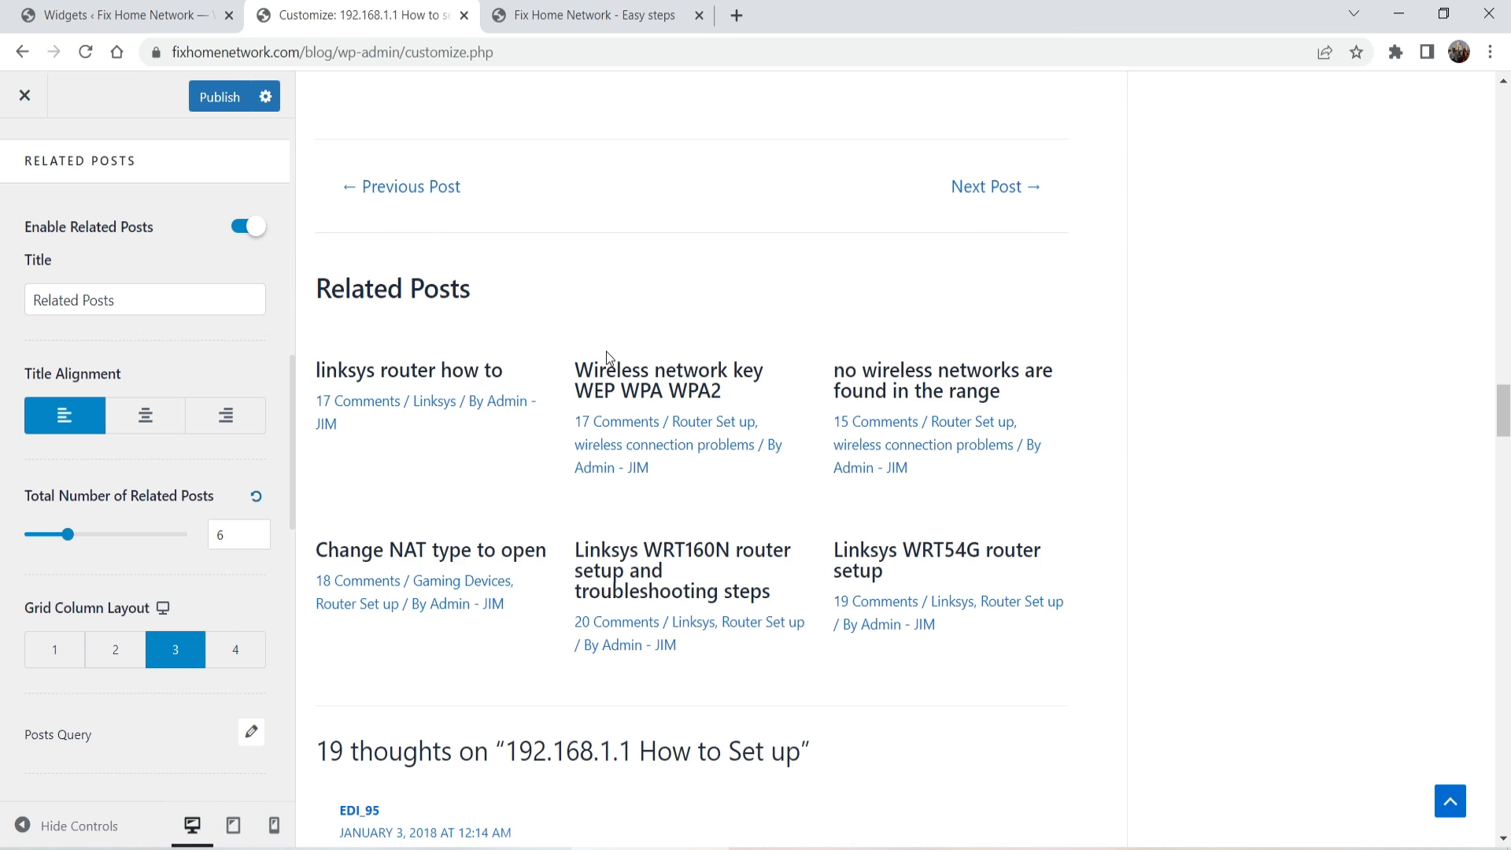
Step: Hide the Author, Category and Comments meta in the related posts, keeping the Featured Image enabled
scroll(590, 362, "down", 9)
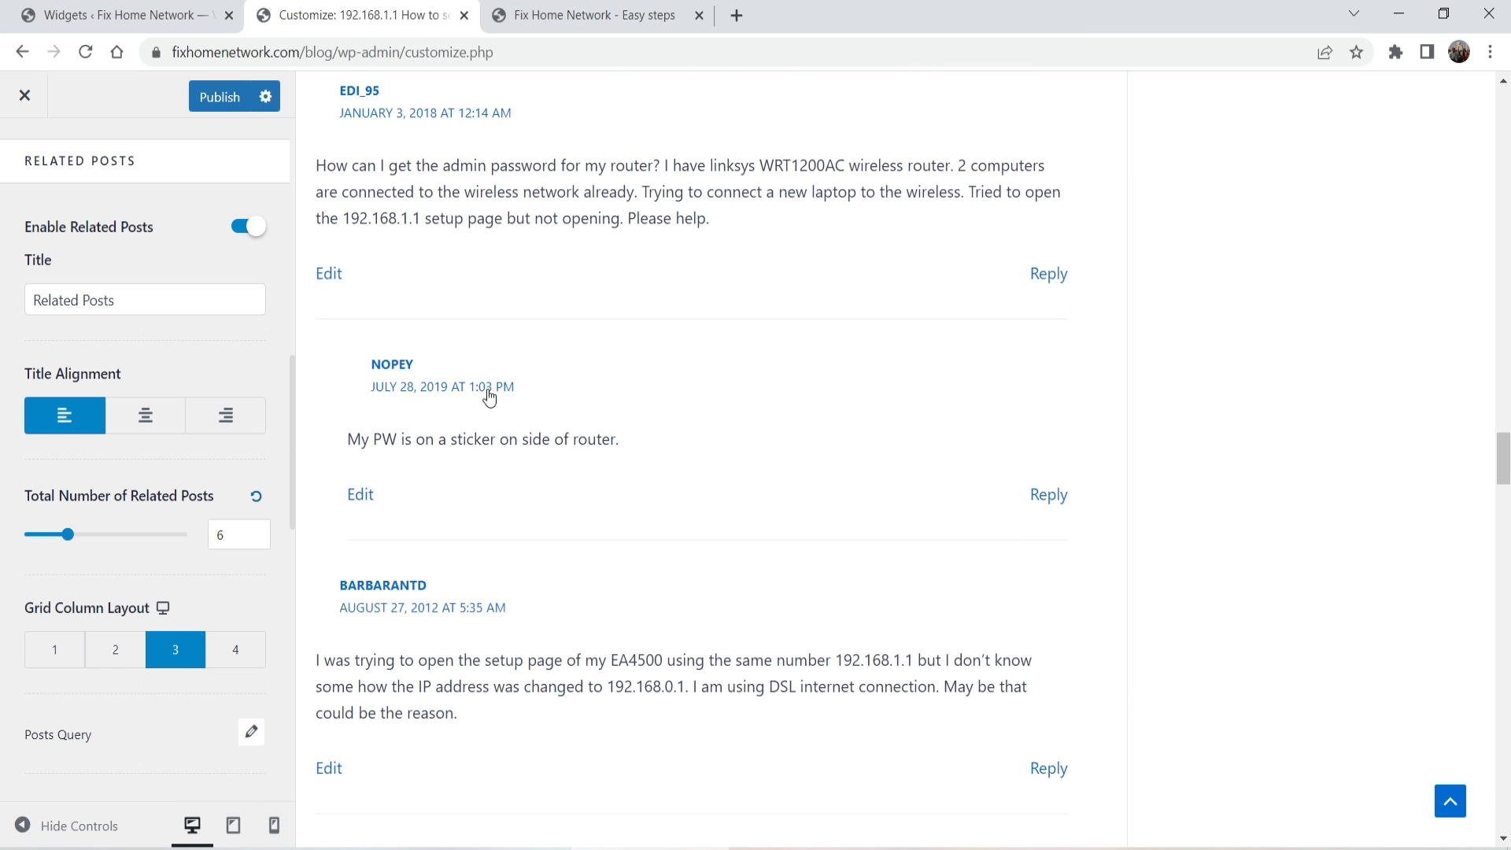
scroll(185, 485, "down", 6)
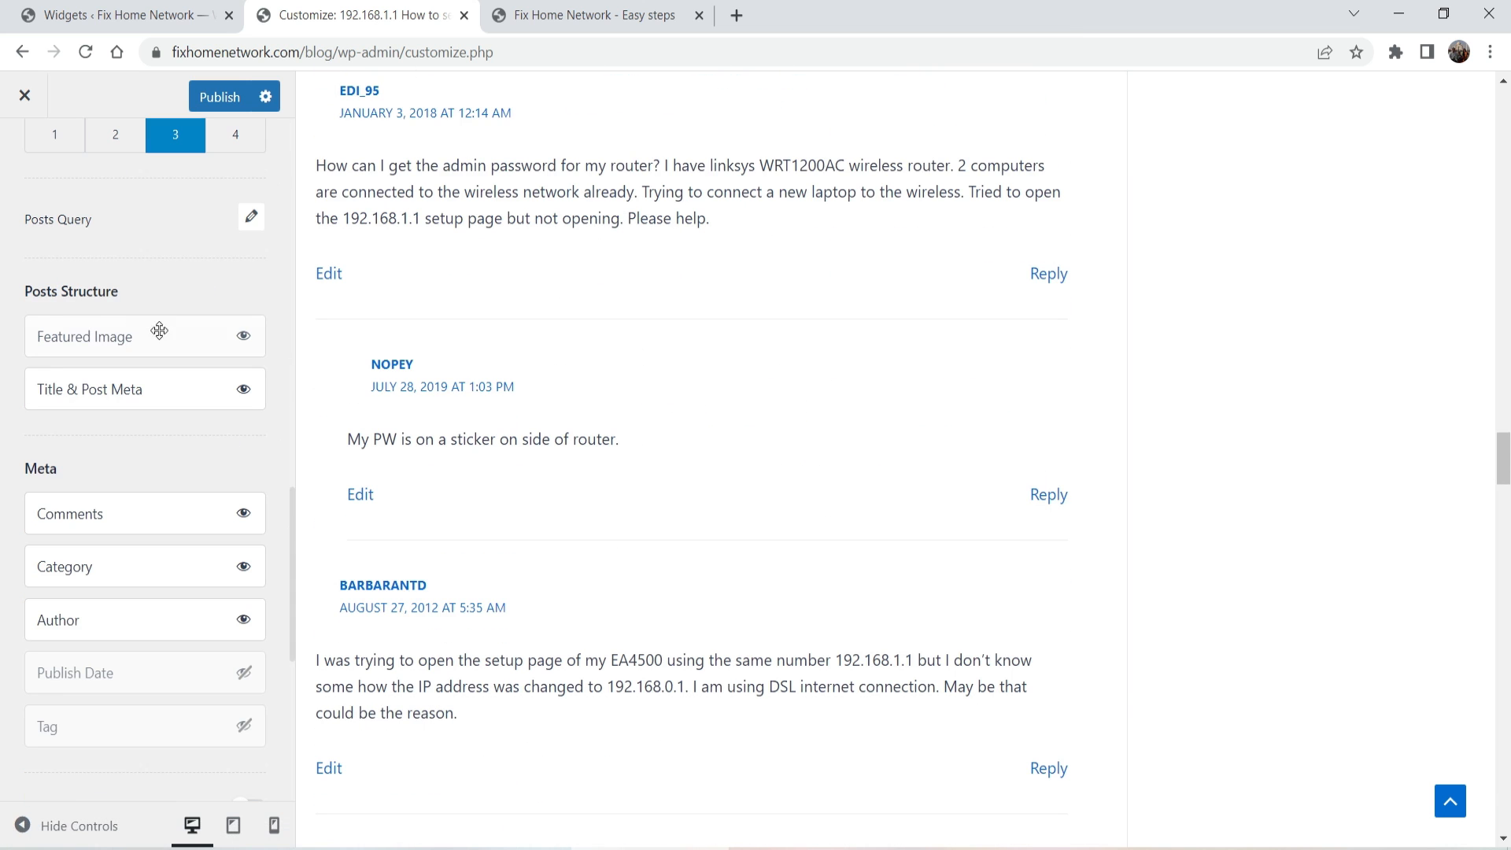
scroll(783, 378, "up", 10)
scroll(783, 378, "down", 3)
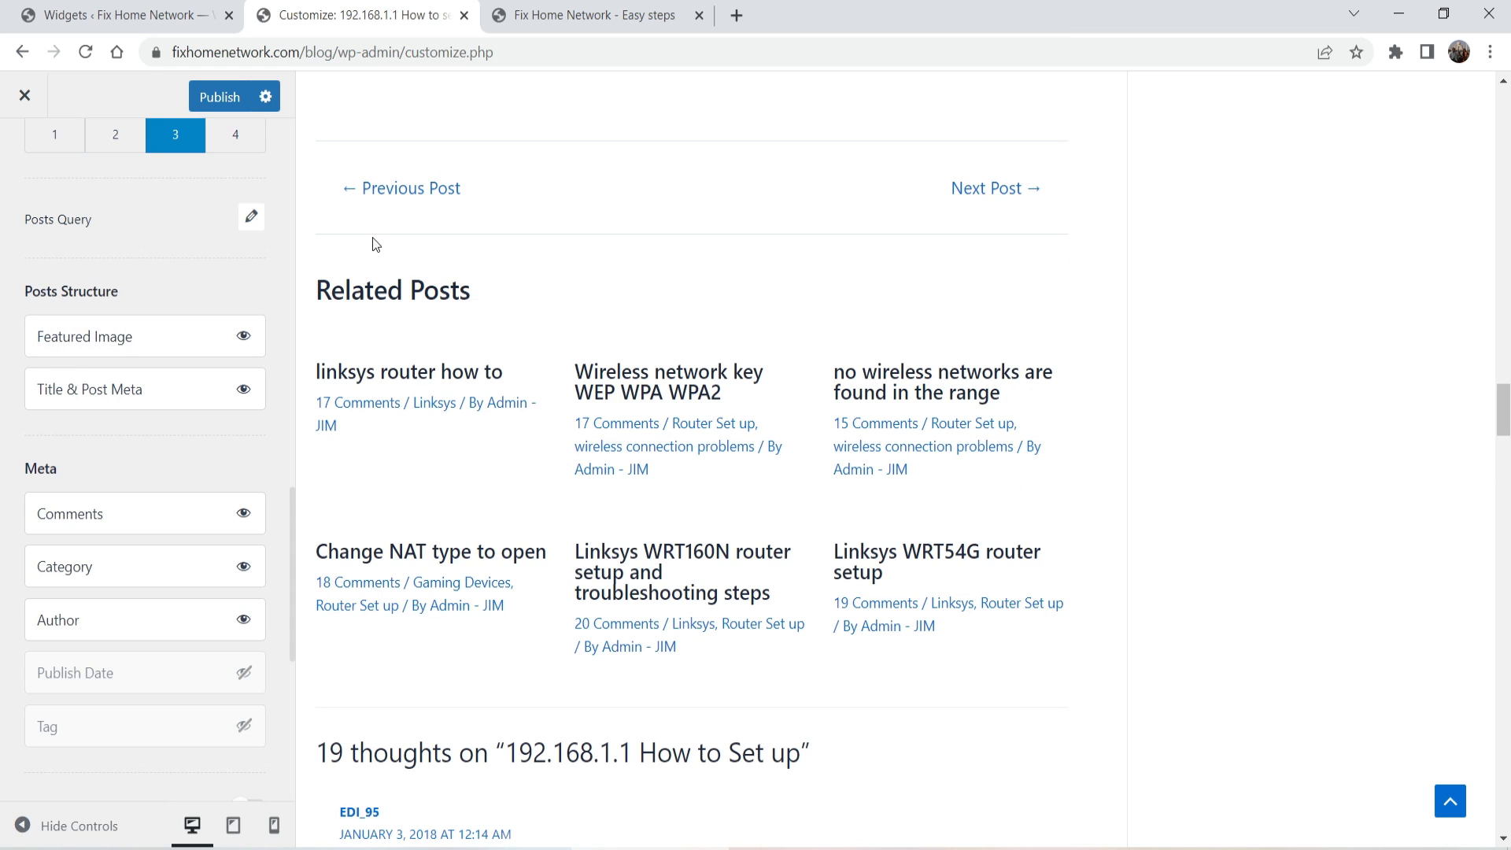
left_click(246, 337)
left_click(237, 341)
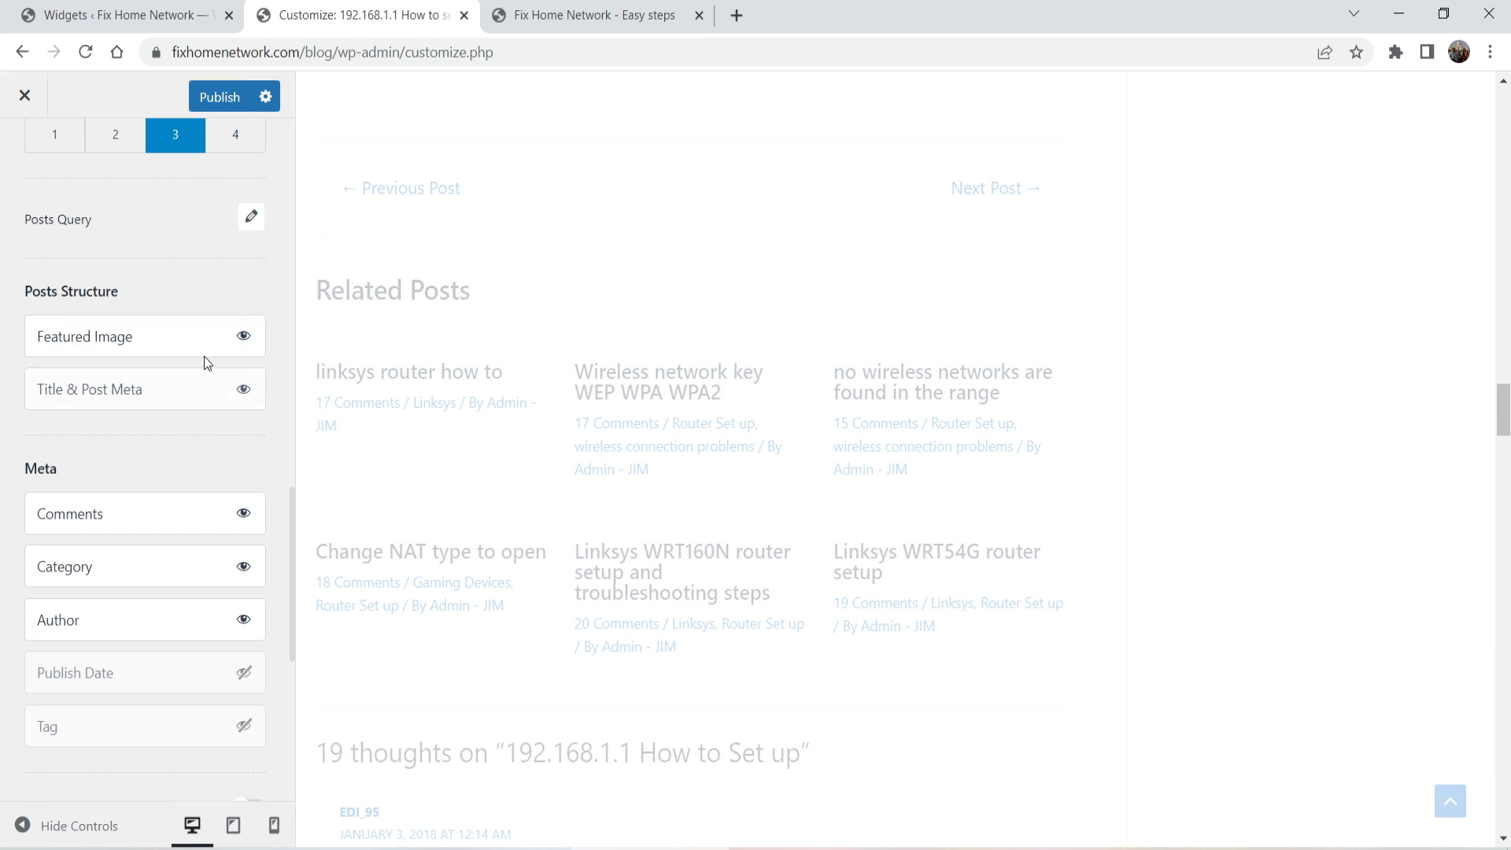
left_click(245, 622)
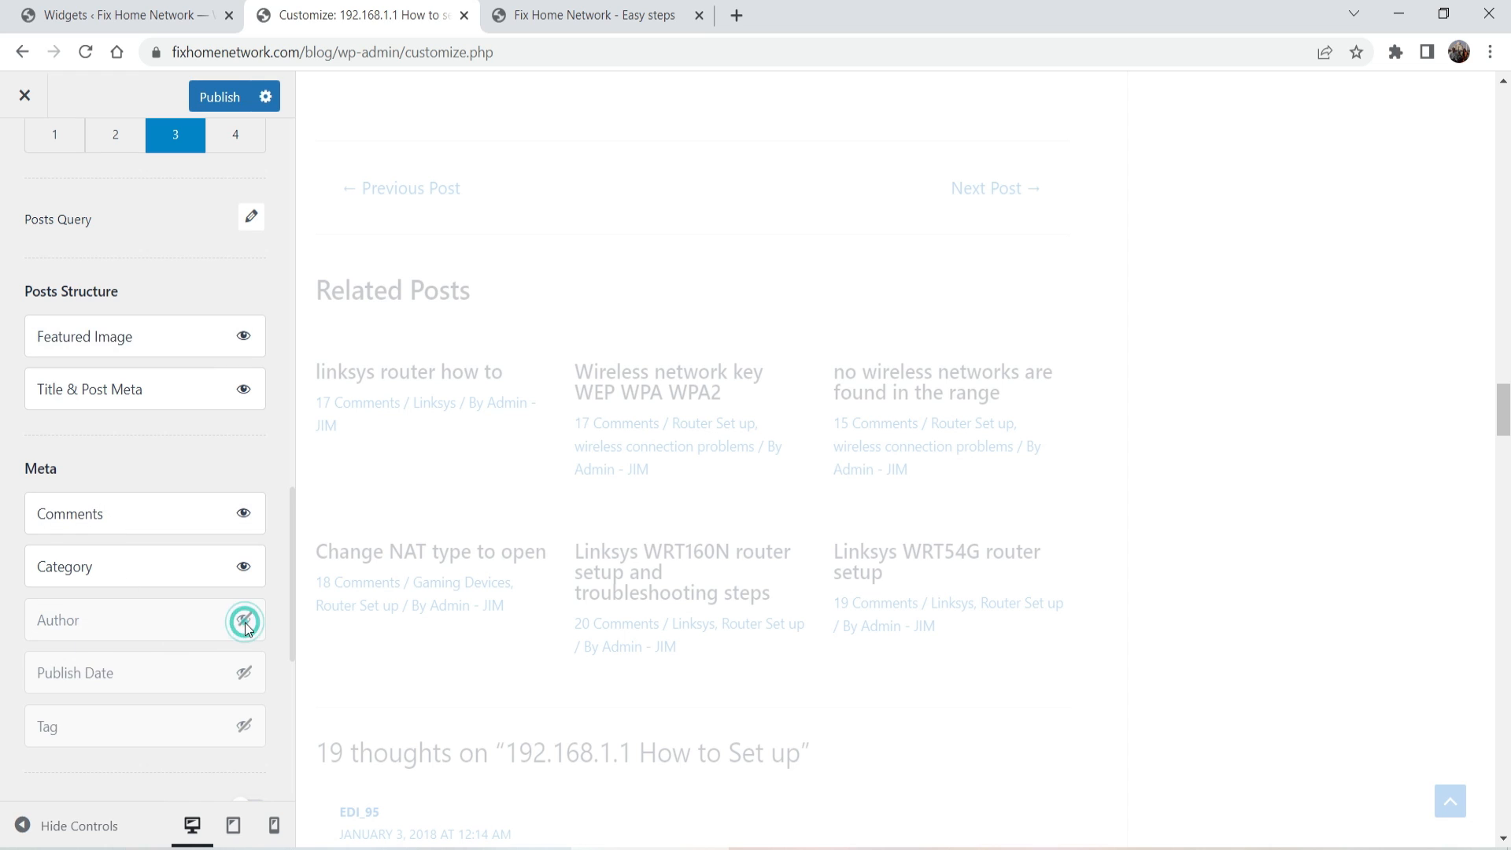
left_click(248, 573)
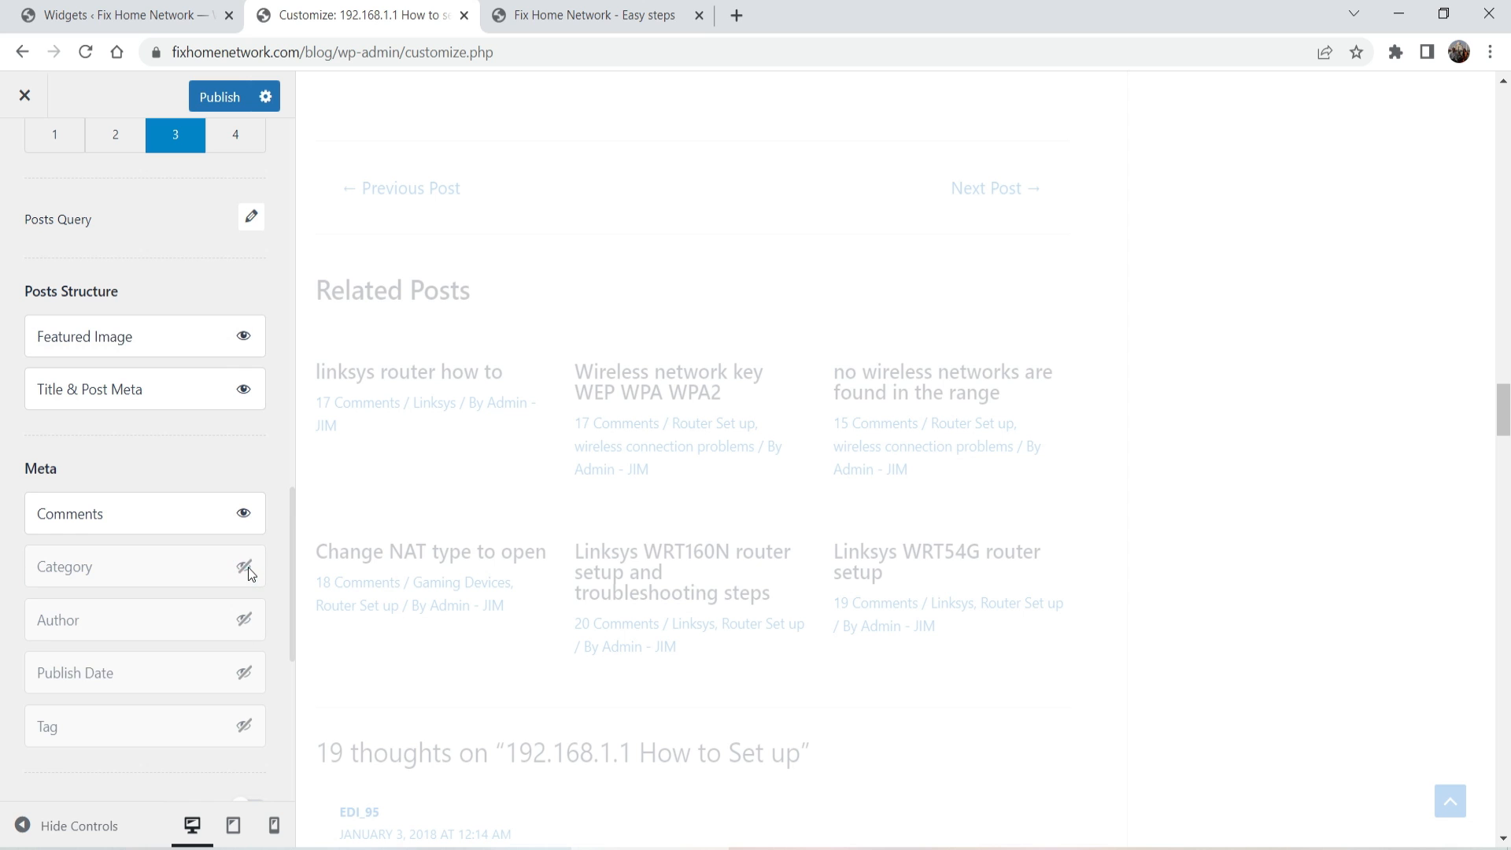
left_click(245, 520)
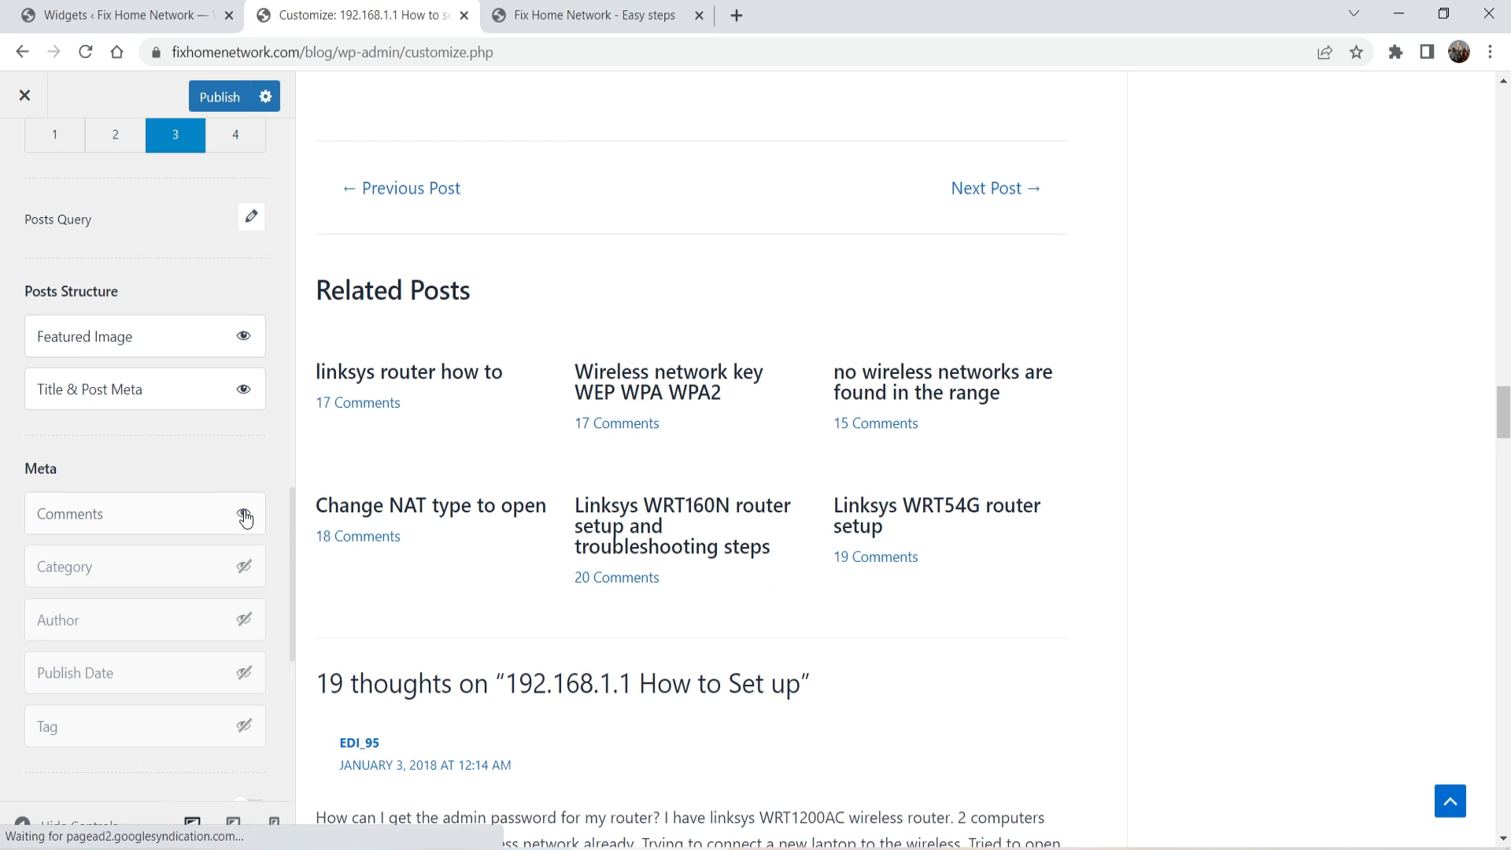
left_click(245, 518)
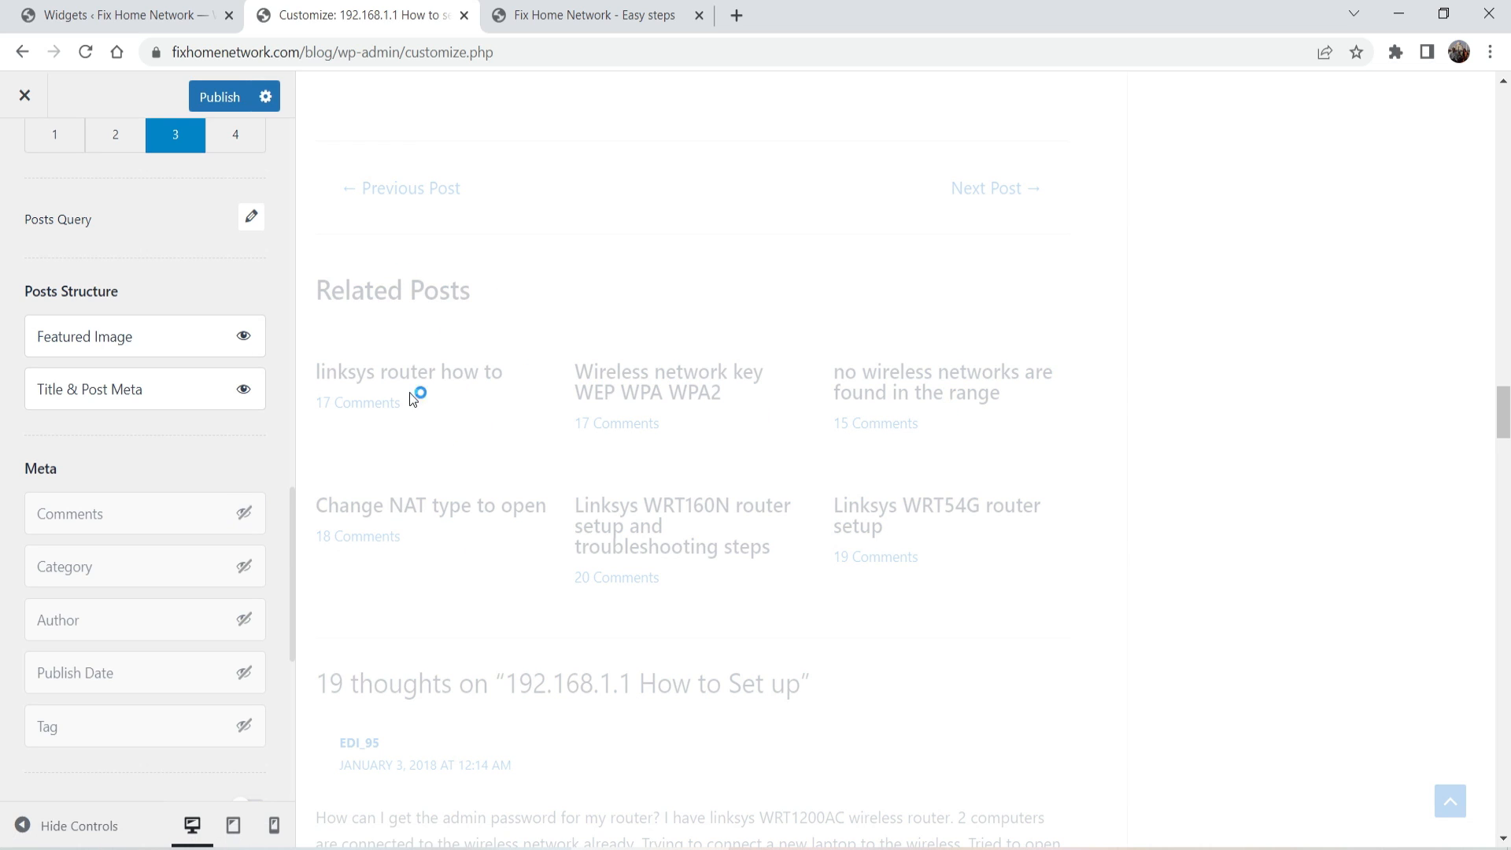
Step: Enable the post excerpt for the related posts and publish the customizer changes
scroll(177, 423, "down", 4)
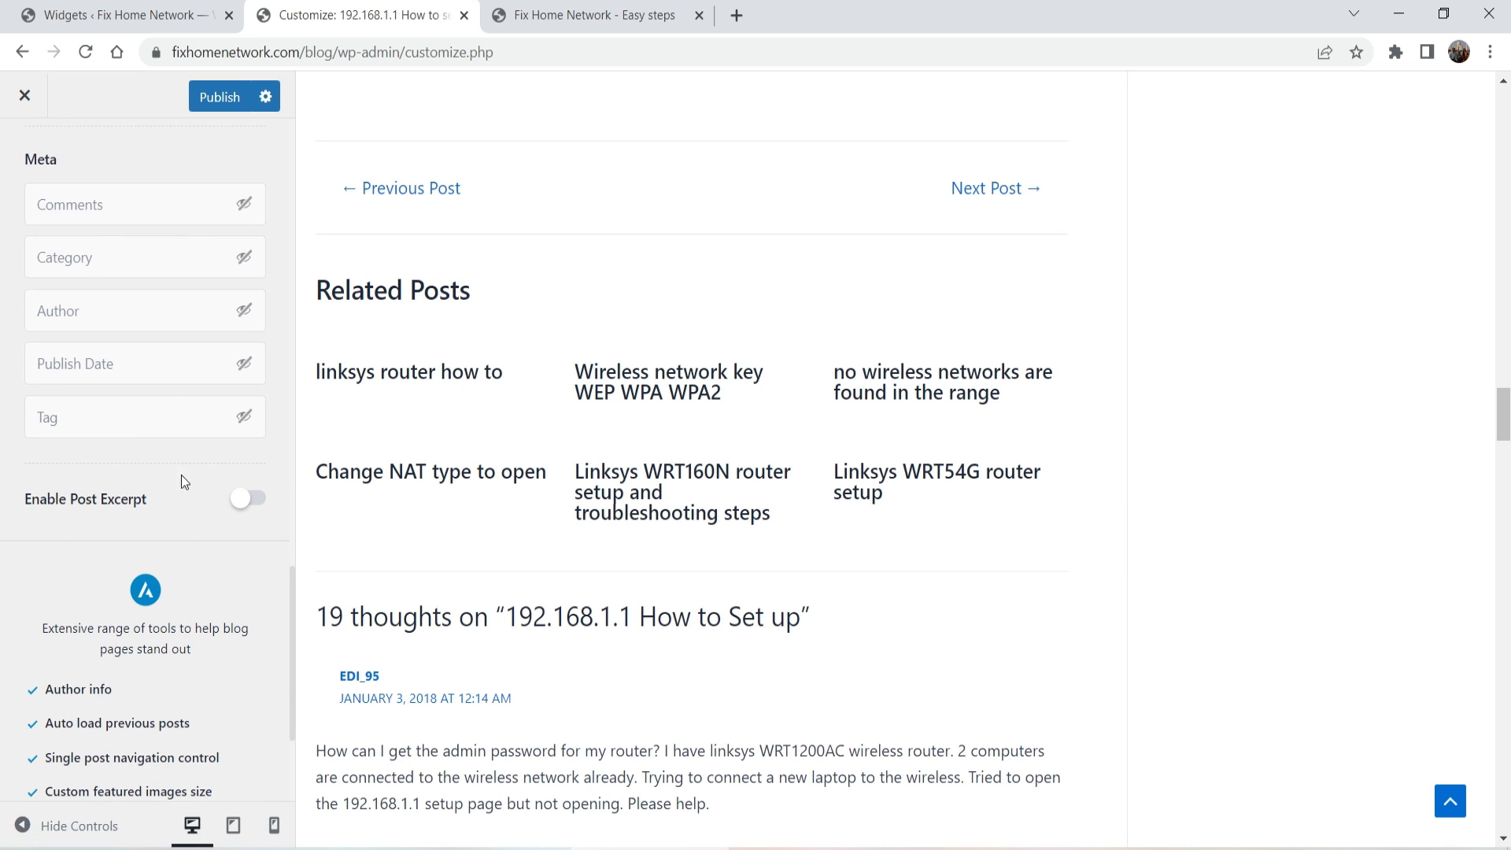
left_click(253, 504)
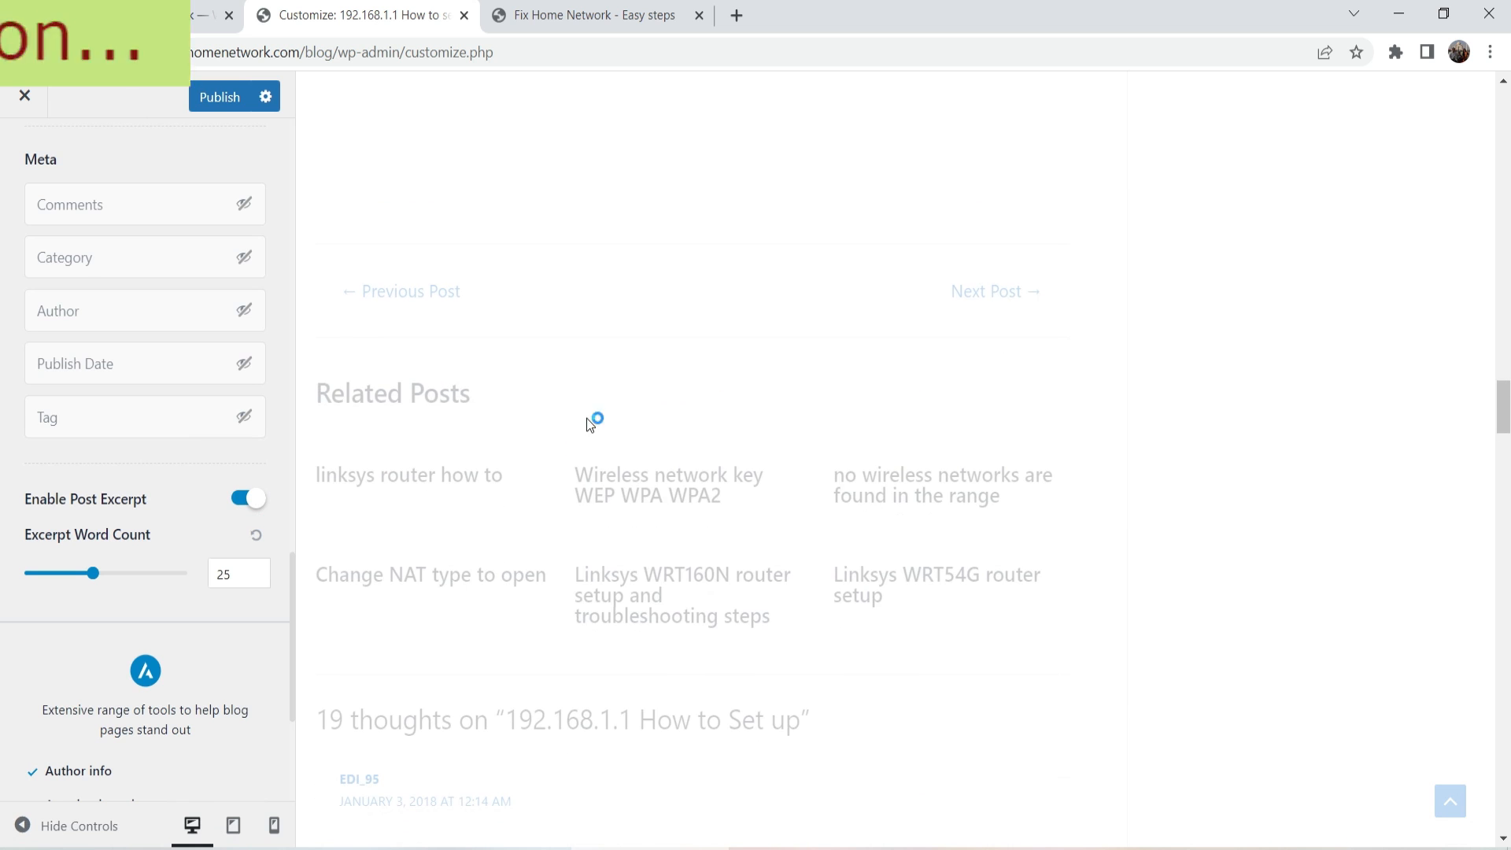
scroll(600, 506, "down", 3)
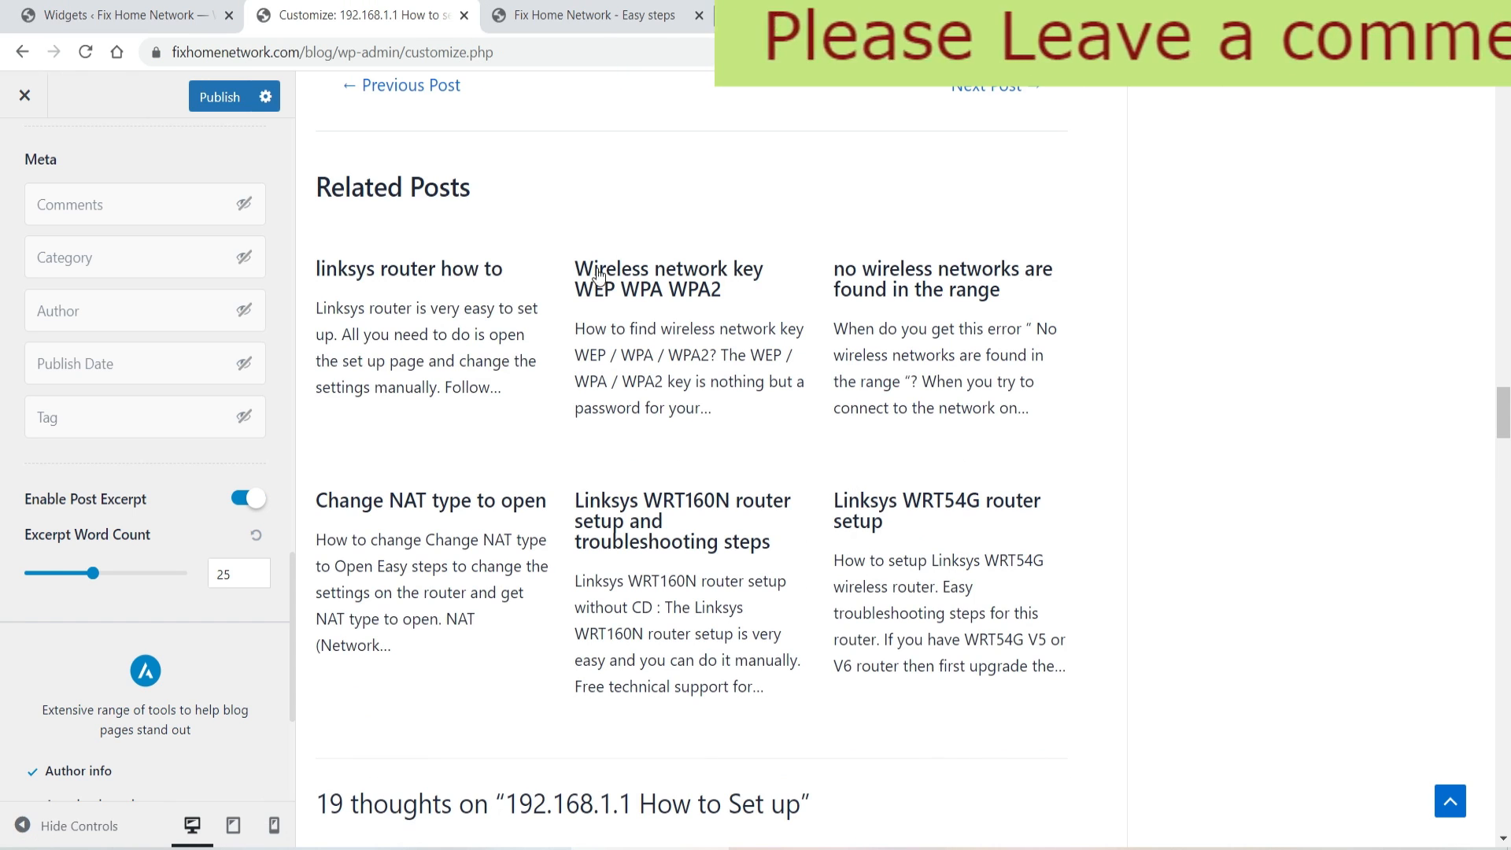
left_click(206, 101)
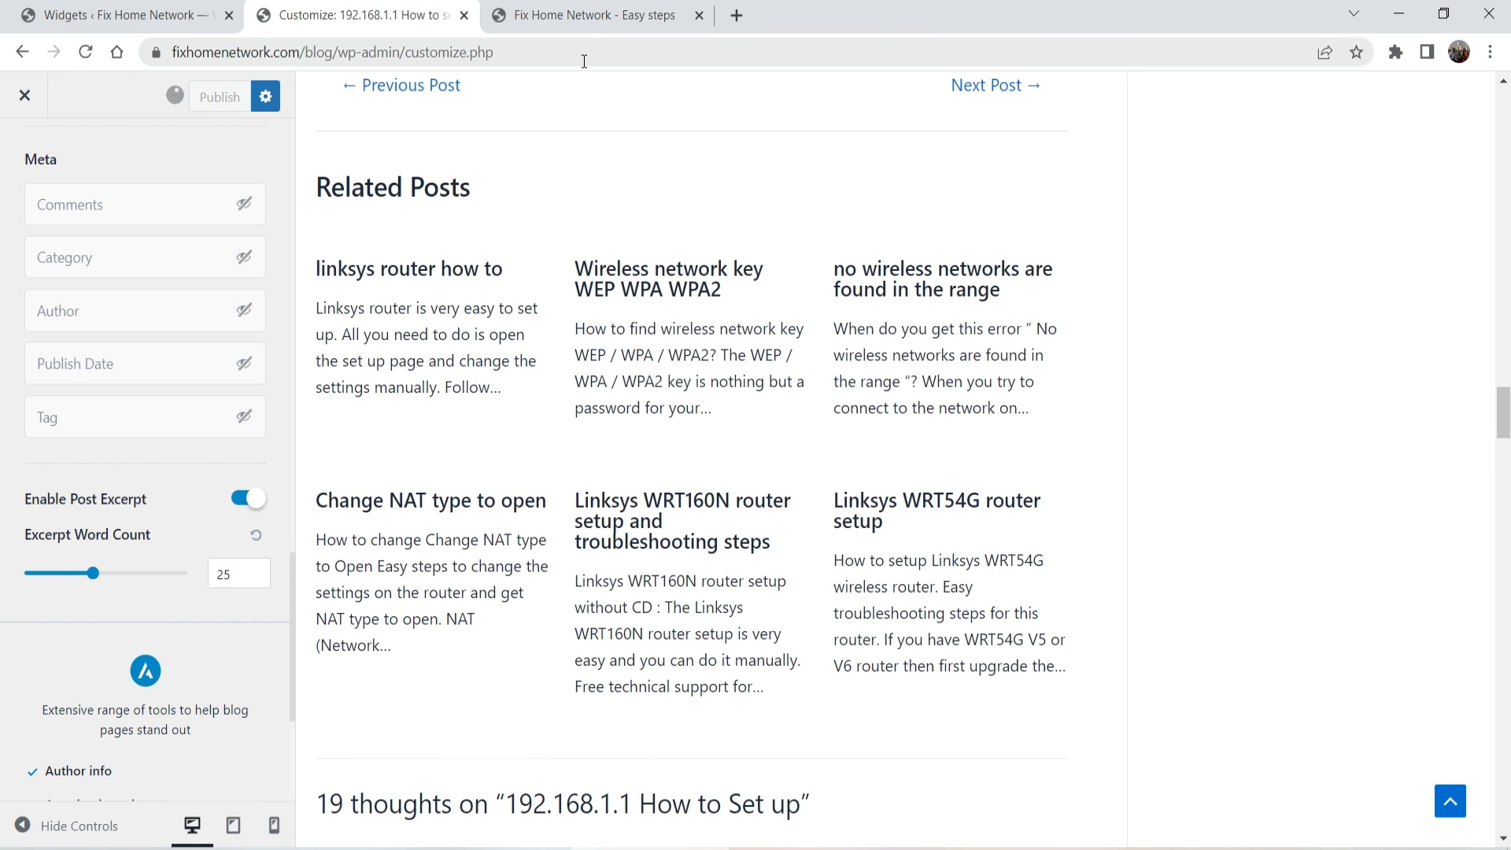
Step: Open the "Linksys AC1200 setup" post on the live blog and examine its layout, sidebar and Related Posts section
left_click(590, 30)
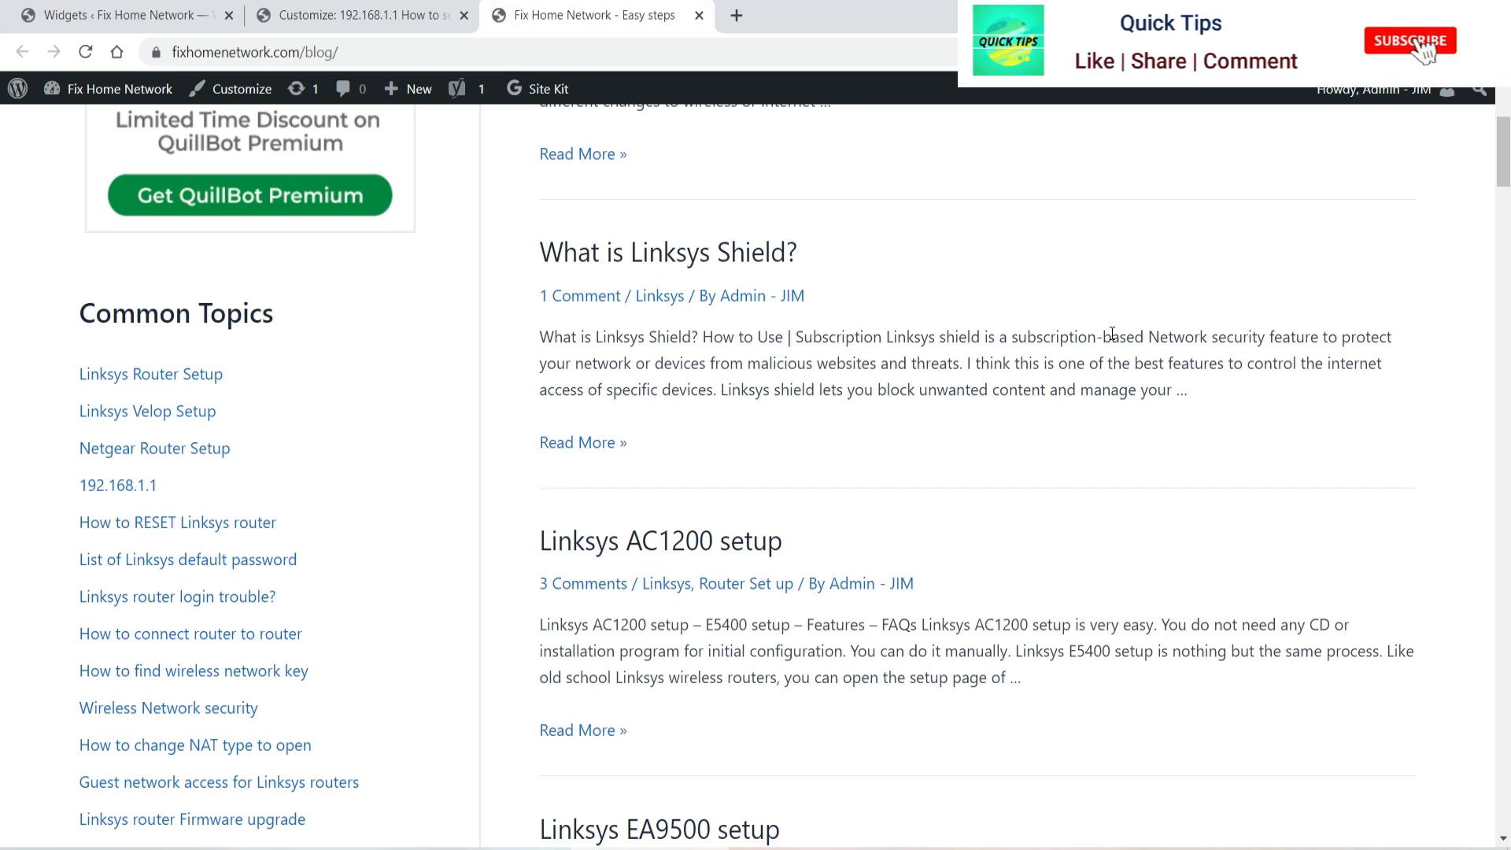
left_click(720, 543)
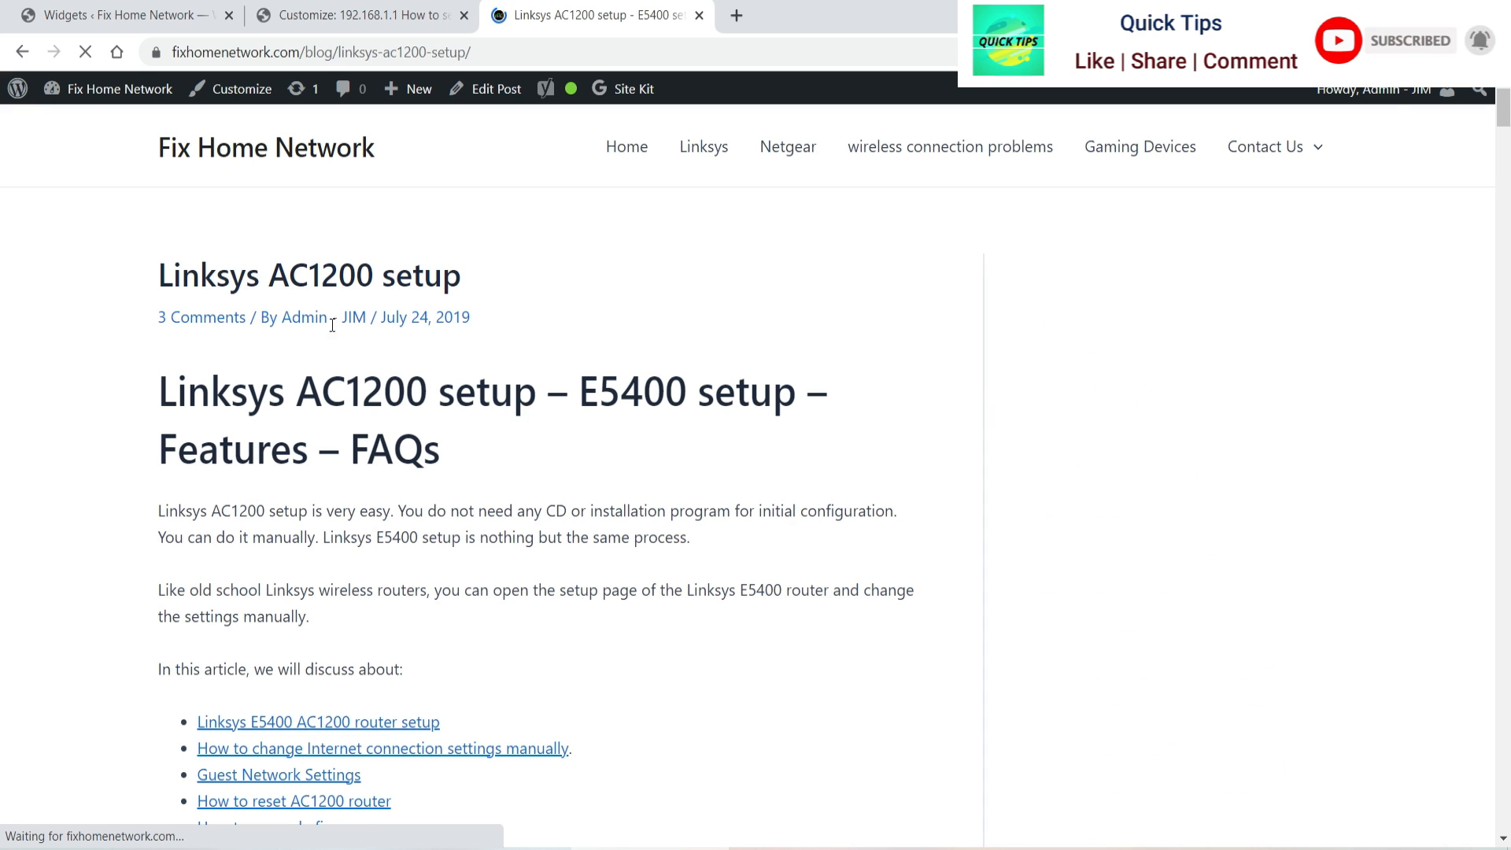
scroll(1417, 301, "down", 10)
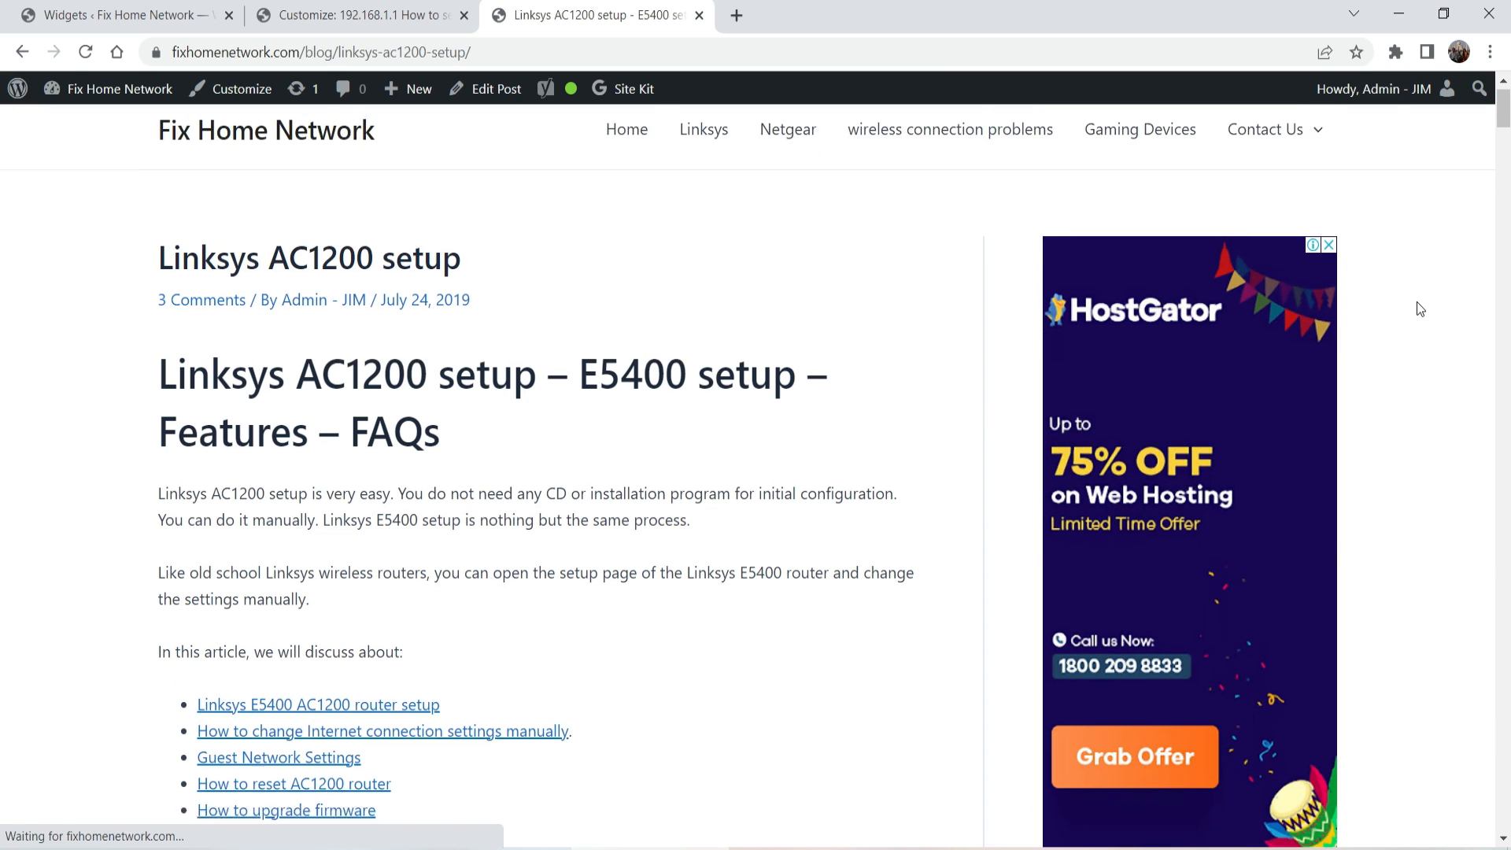
scroll(870, 421, "down", 20)
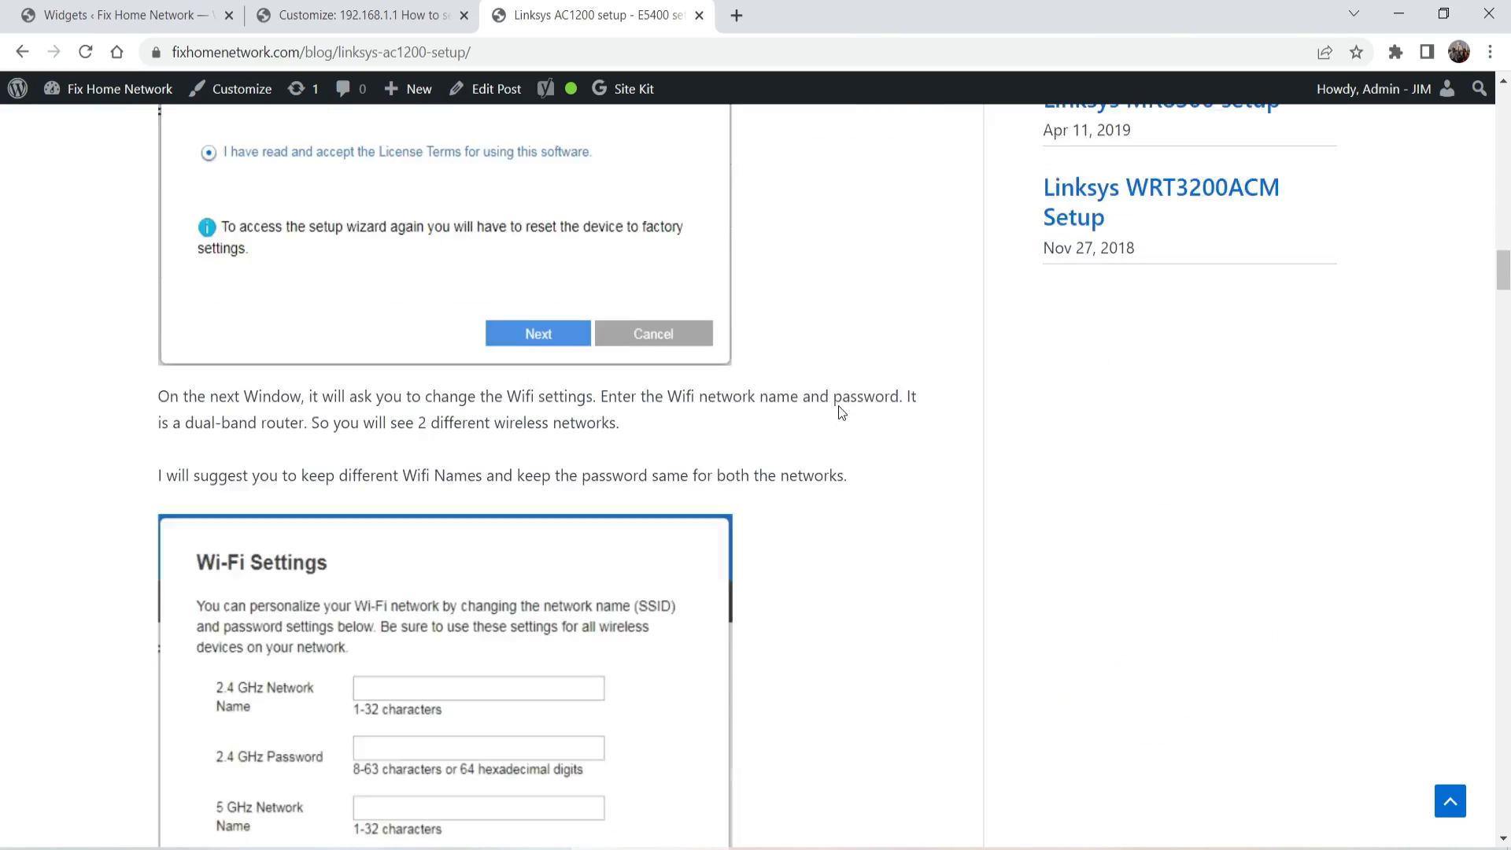
scroll(811, 356, "down", 20)
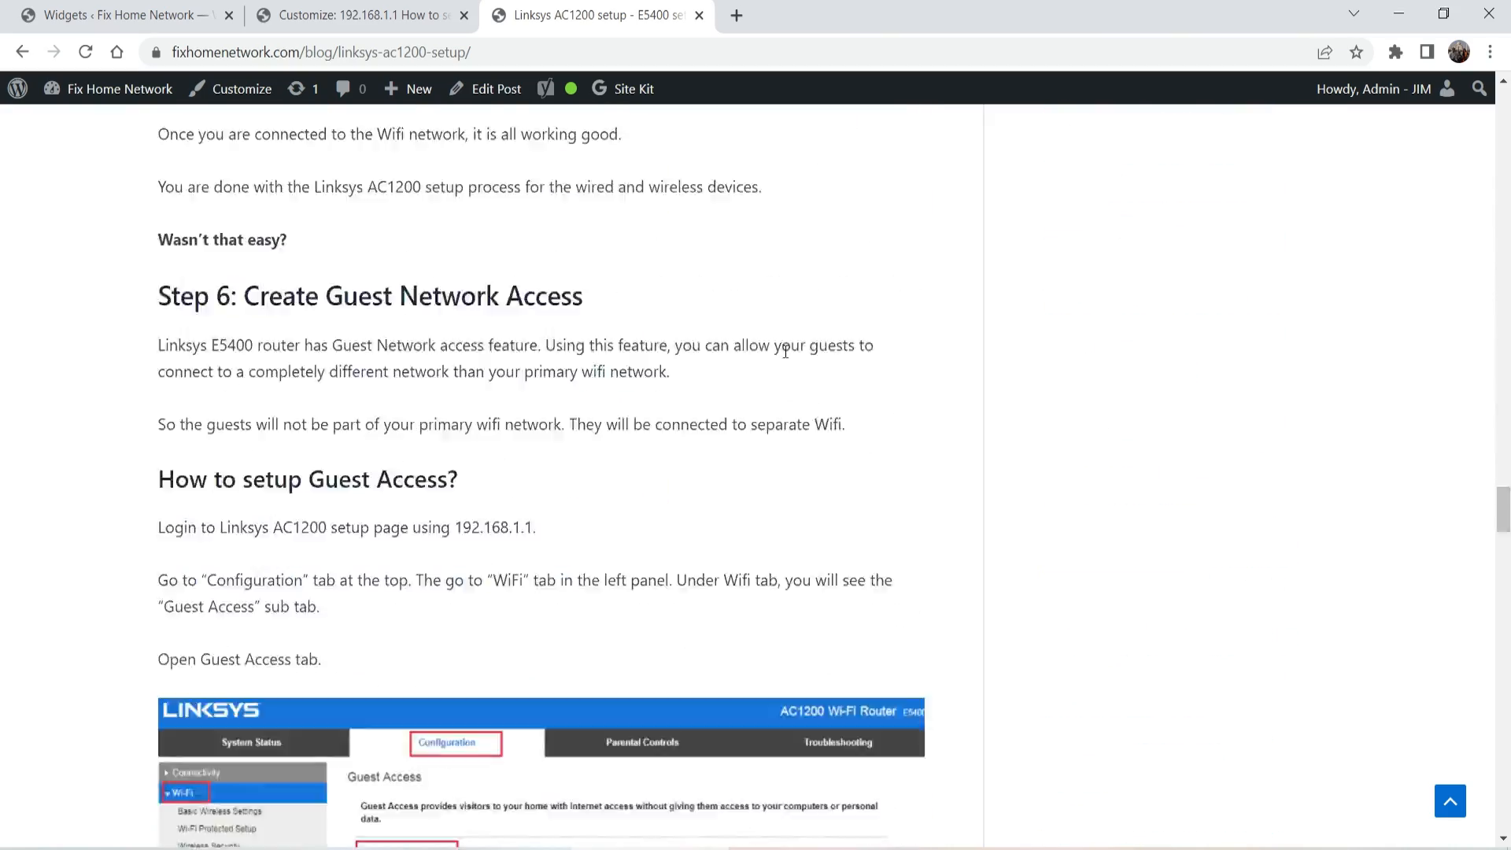
scroll(773, 347, "down", 20)
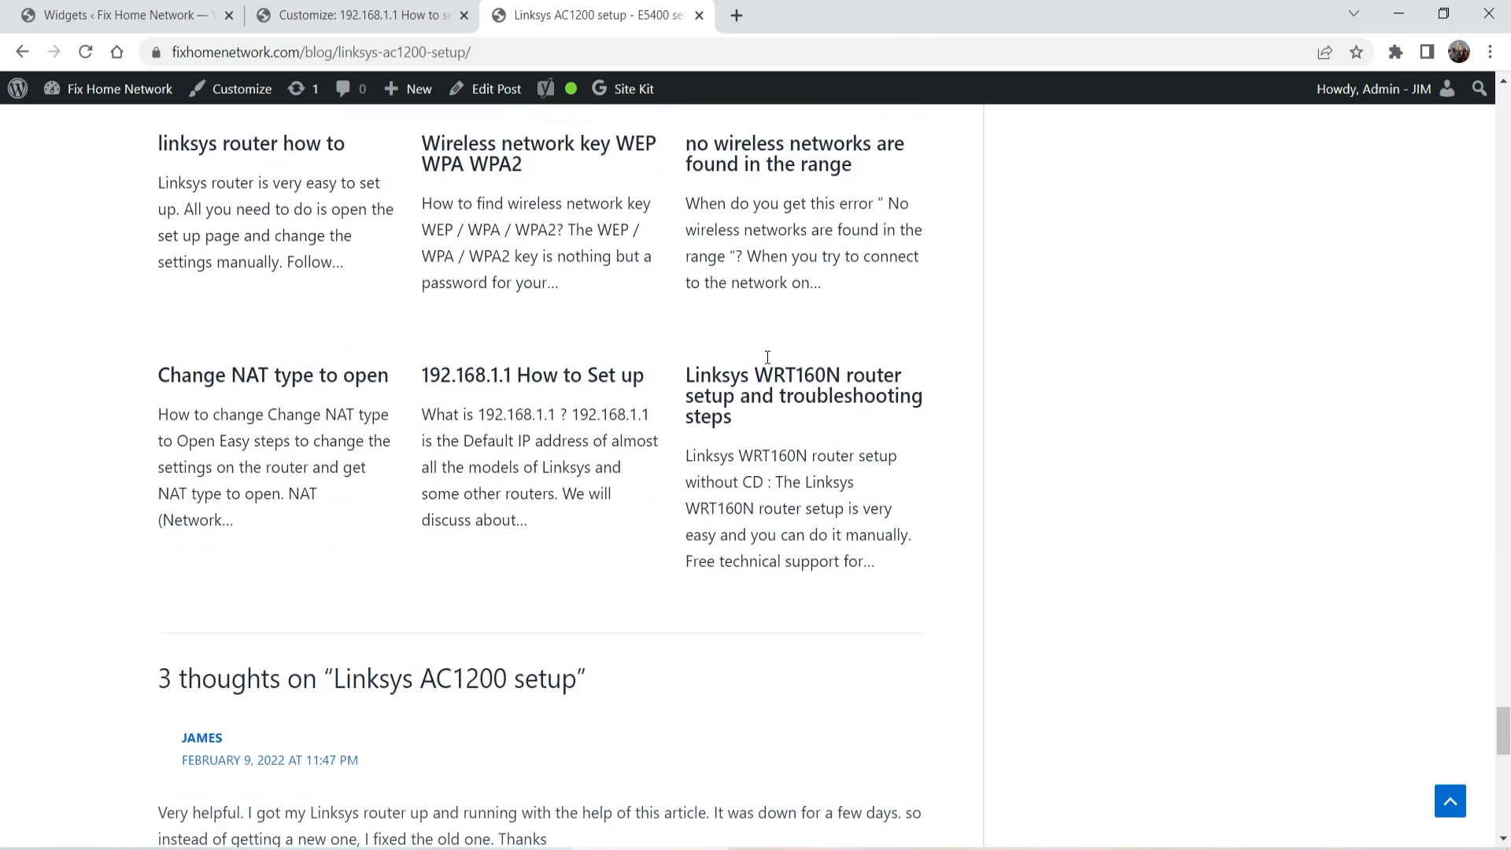
scroll(766, 353, "up", 8)
scroll(766, 352, "down", 4)
left_click_drag(142, 297, 350, 280)
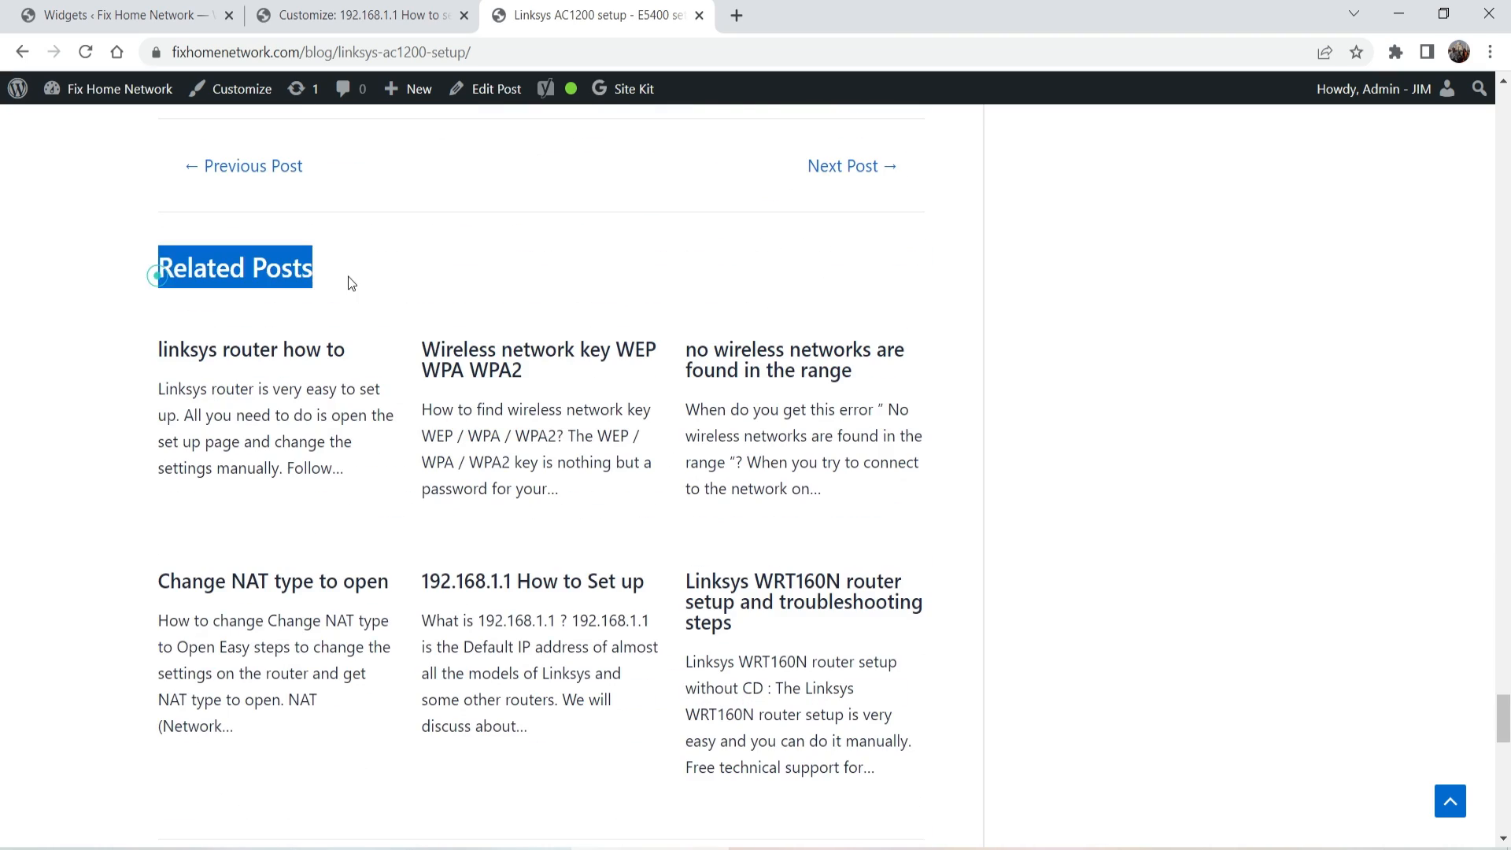
scroll(733, 447, "down", 7)
scroll(698, 439, "down", 4)
scroll(669, 428, "up", 15)
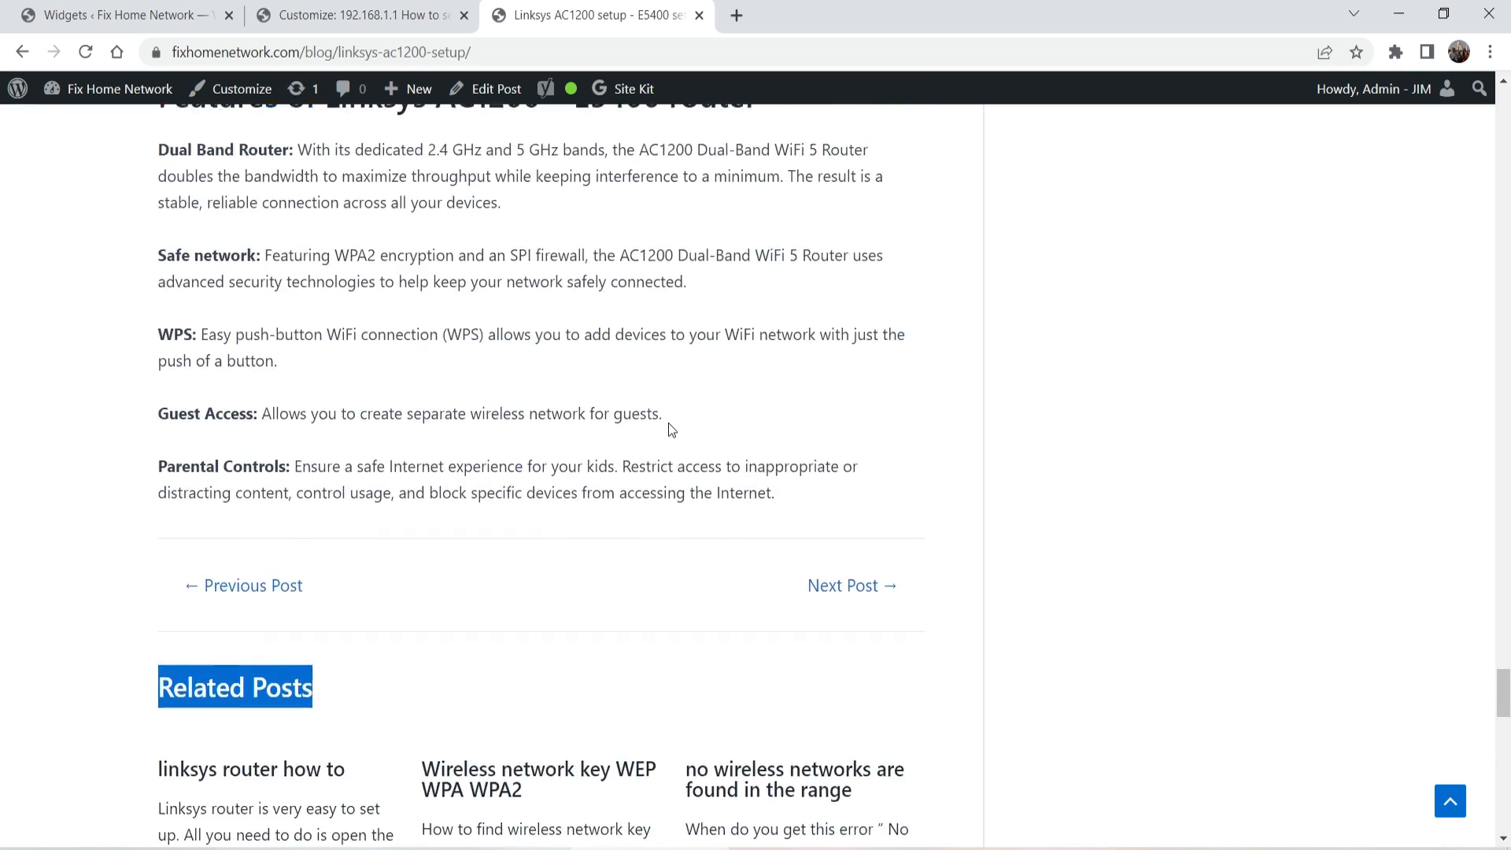
Step: Return to the customizer, leave the Single Post settings and open the Global Typography settings
left_click(364, 17)
scroll(627, 404, "down", 2)
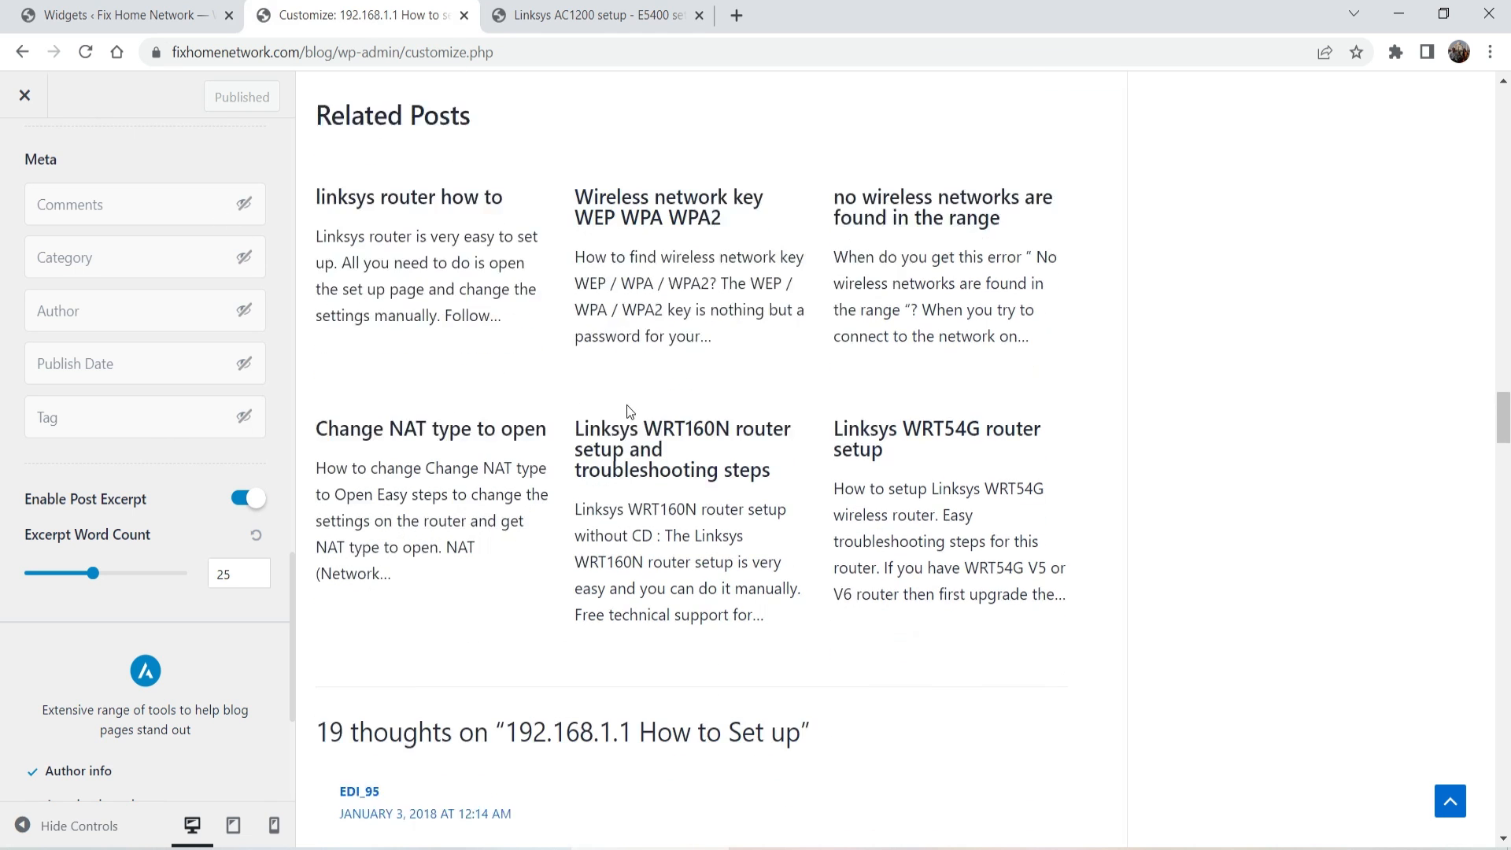
scroll(586, 400, "up", 5)
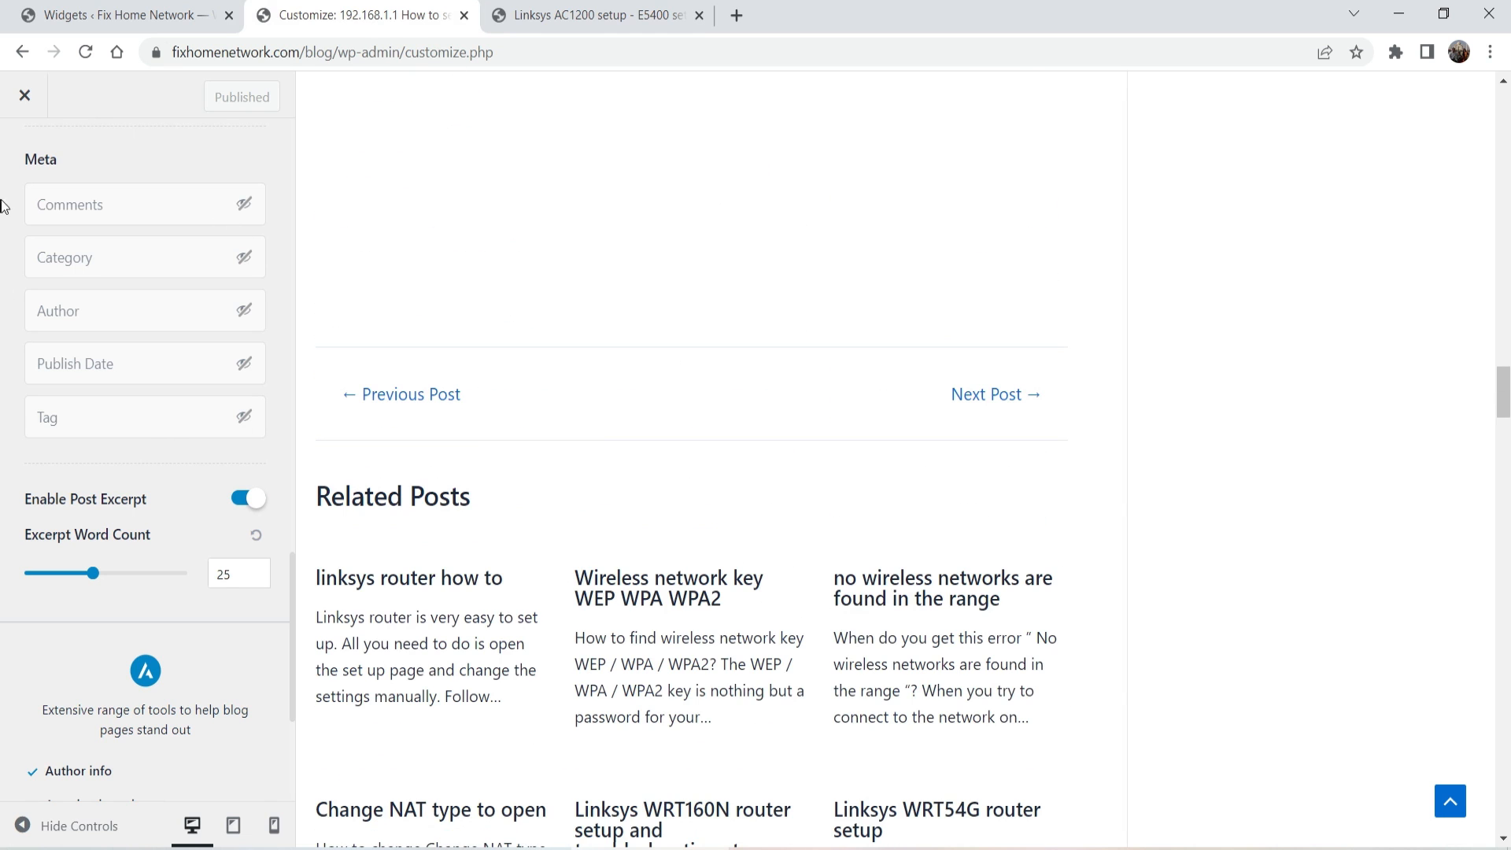
scroll(8, 197, "up", 12)
left_click(21, 161)
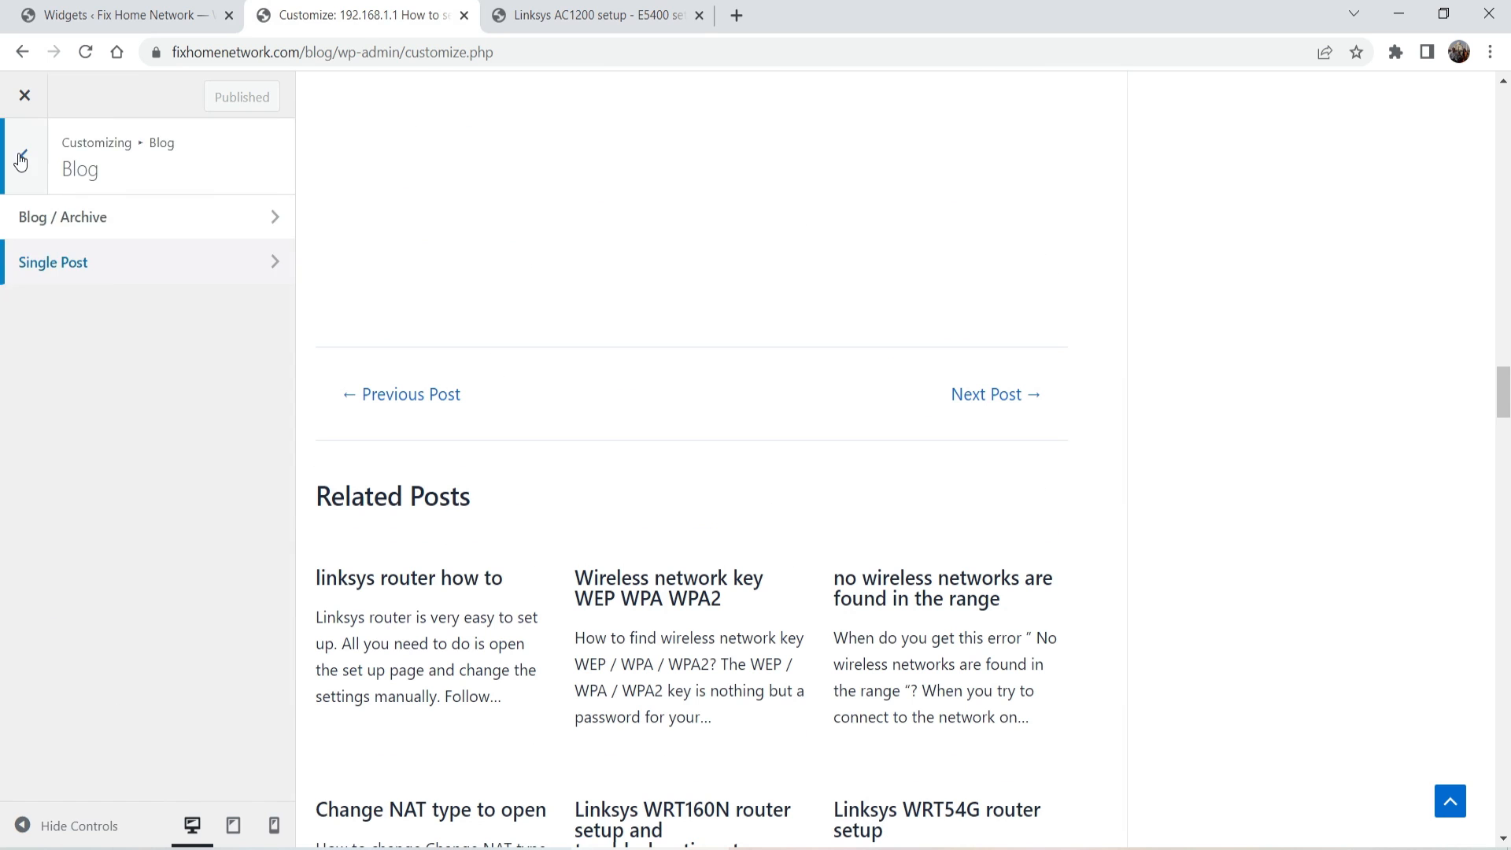
left_click(21, 160)
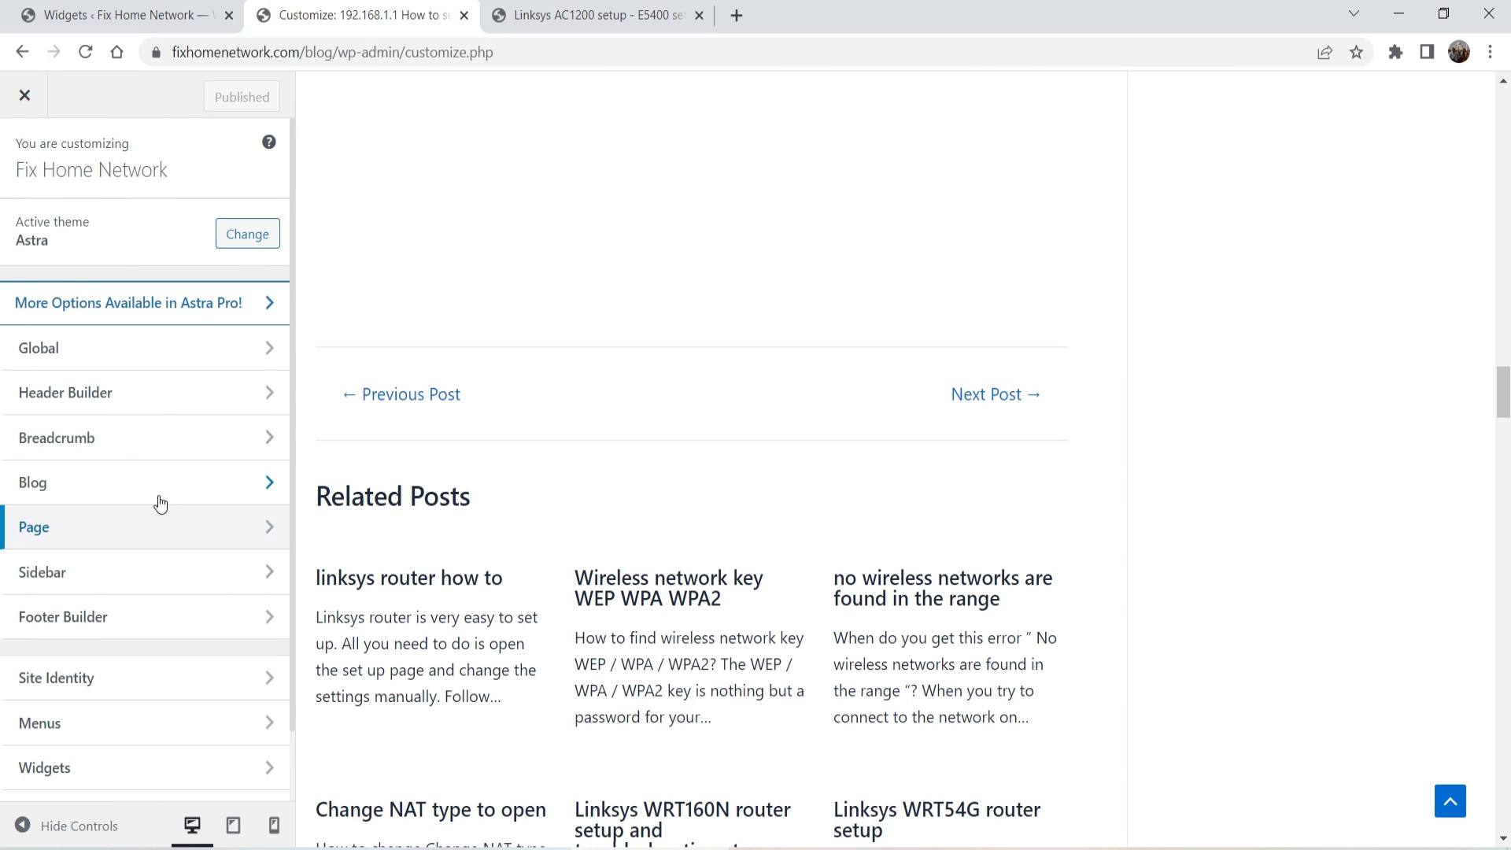
left_click(96, 360)
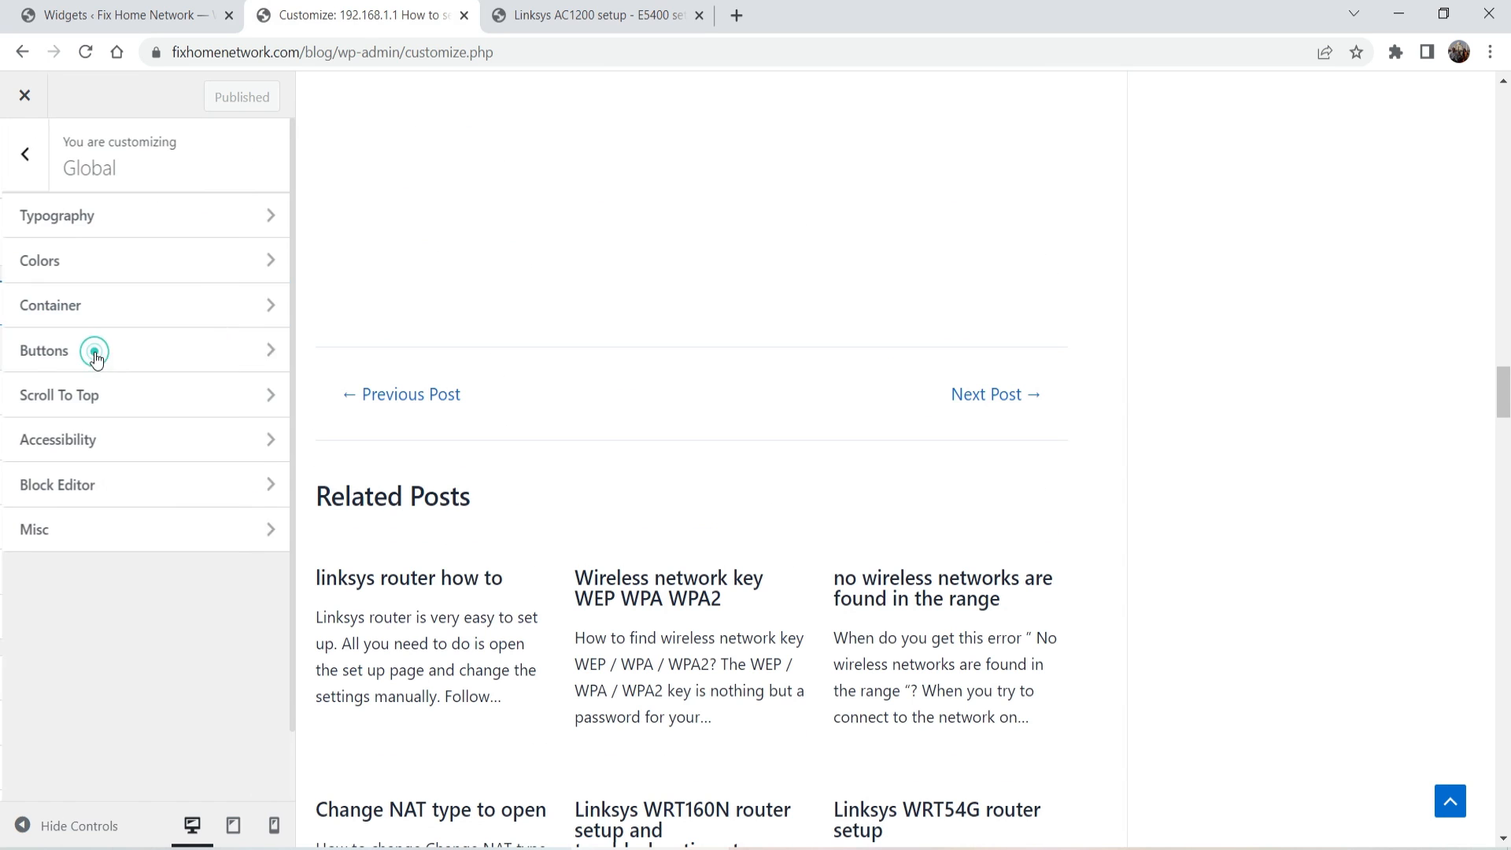
left_click(91, 229)
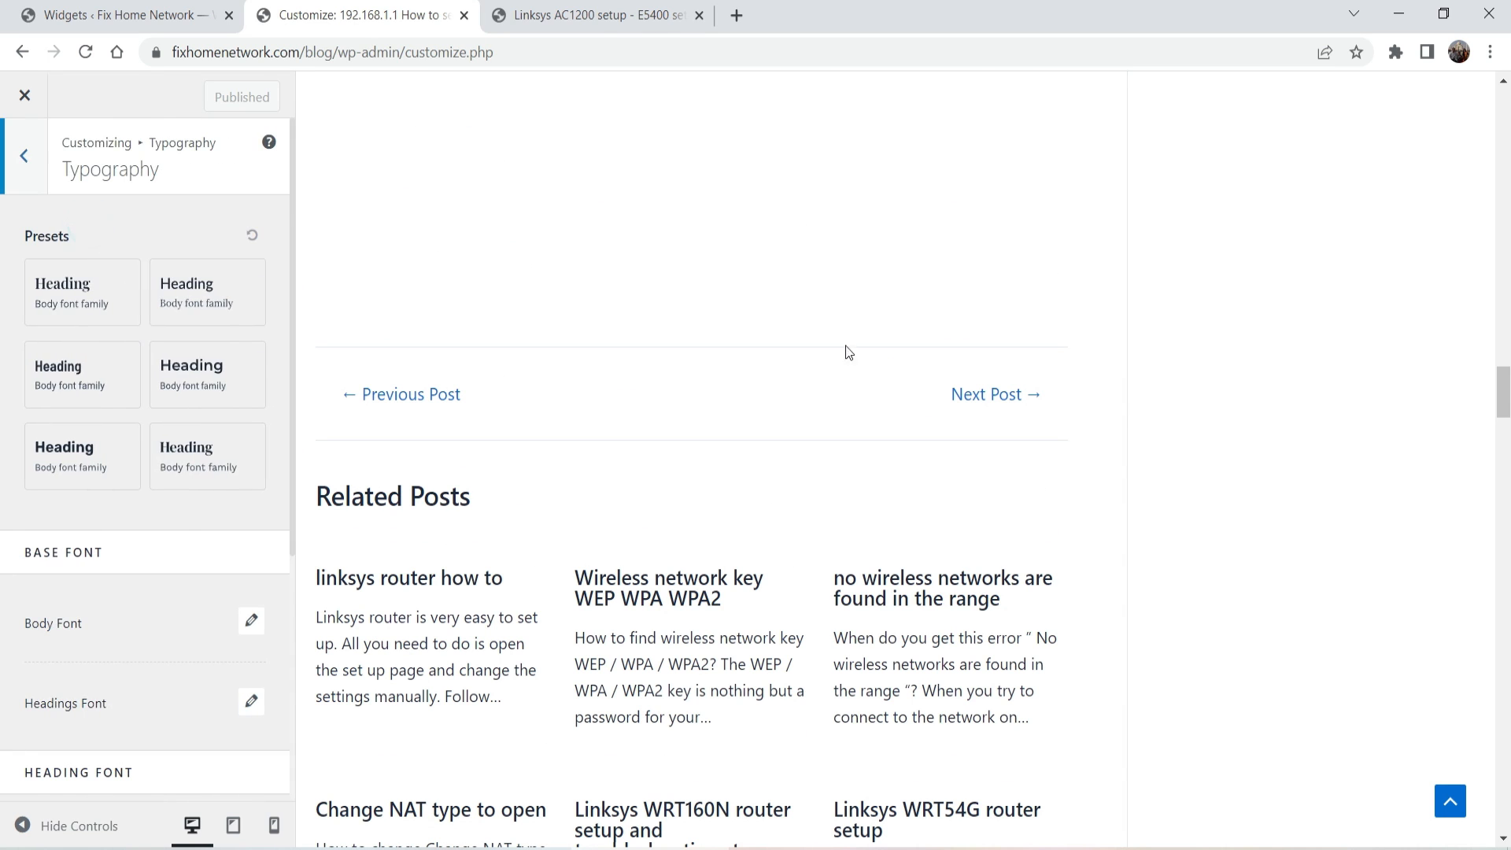
Step: Check the heading and body text on the live Linksys AC1200 post, and review the Typography font presets
left_click(598, 15)
scroll(748, 451, "up", 10)
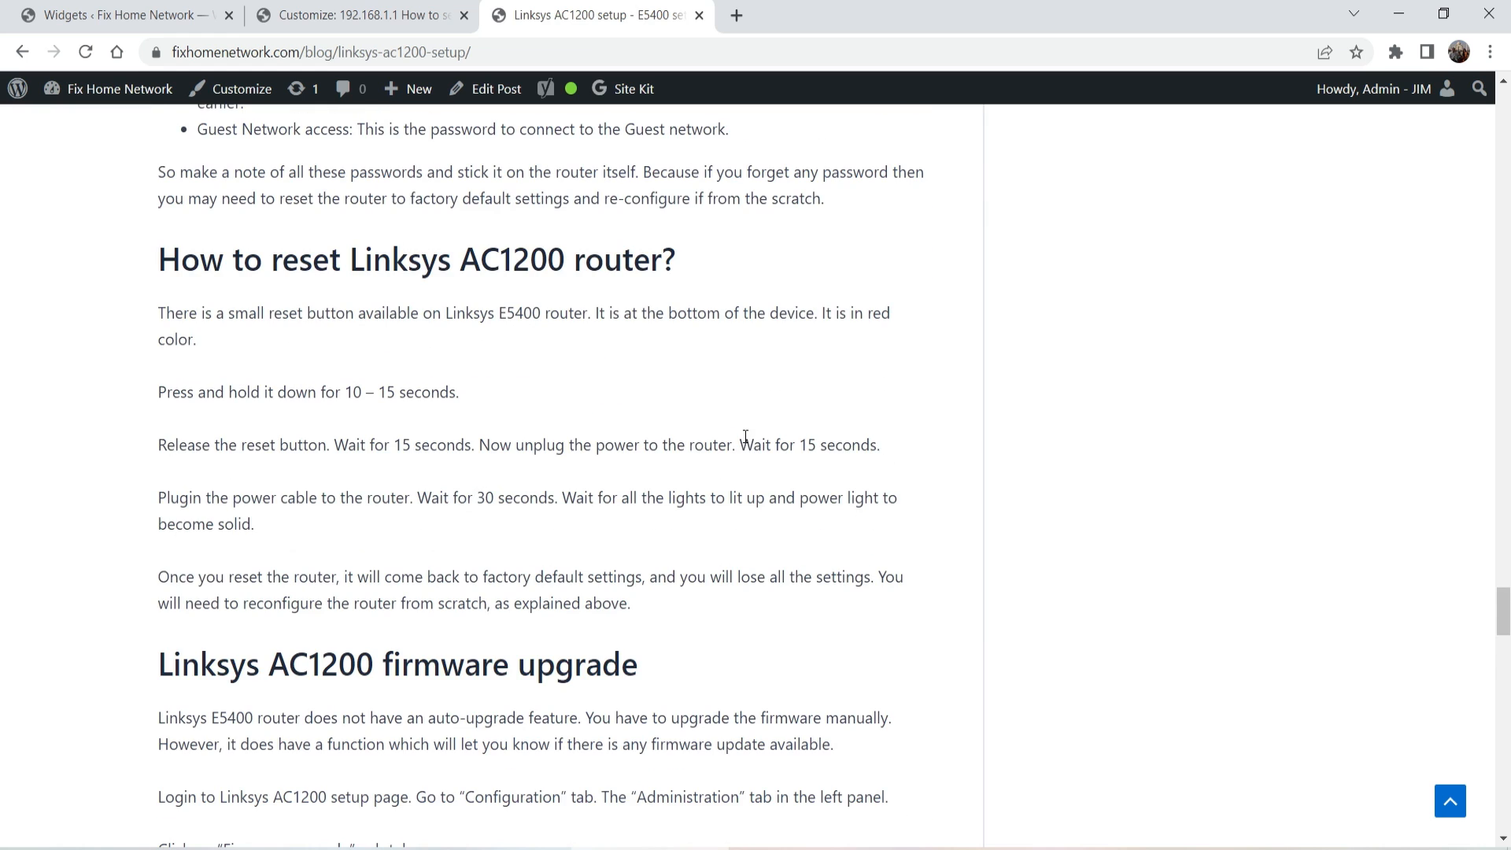
left_click(287, 19)
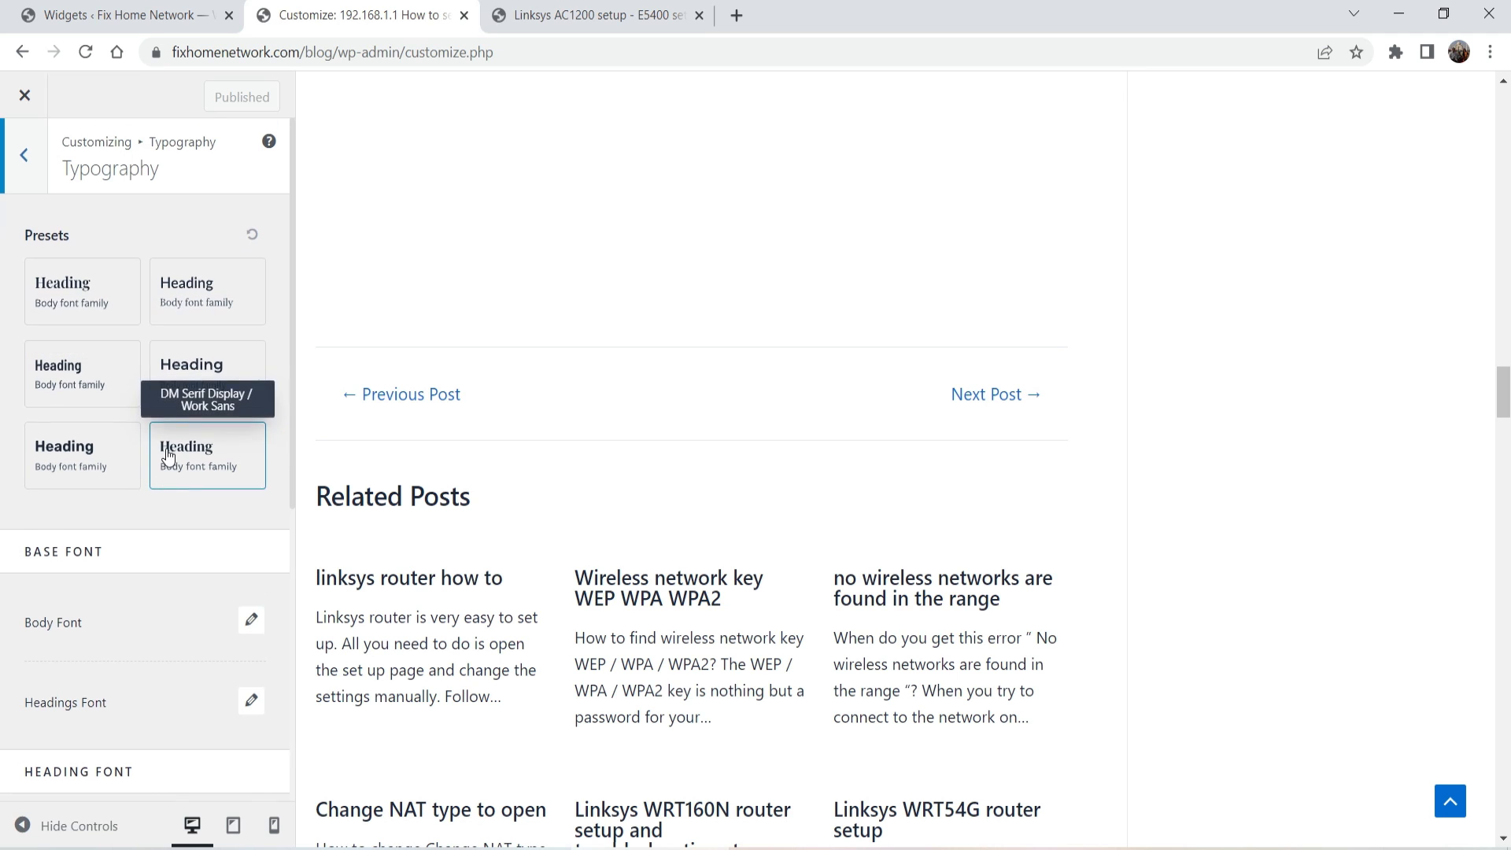
scroll(41, 570, "down", 1)
scroll(41, 570, "up", 1)
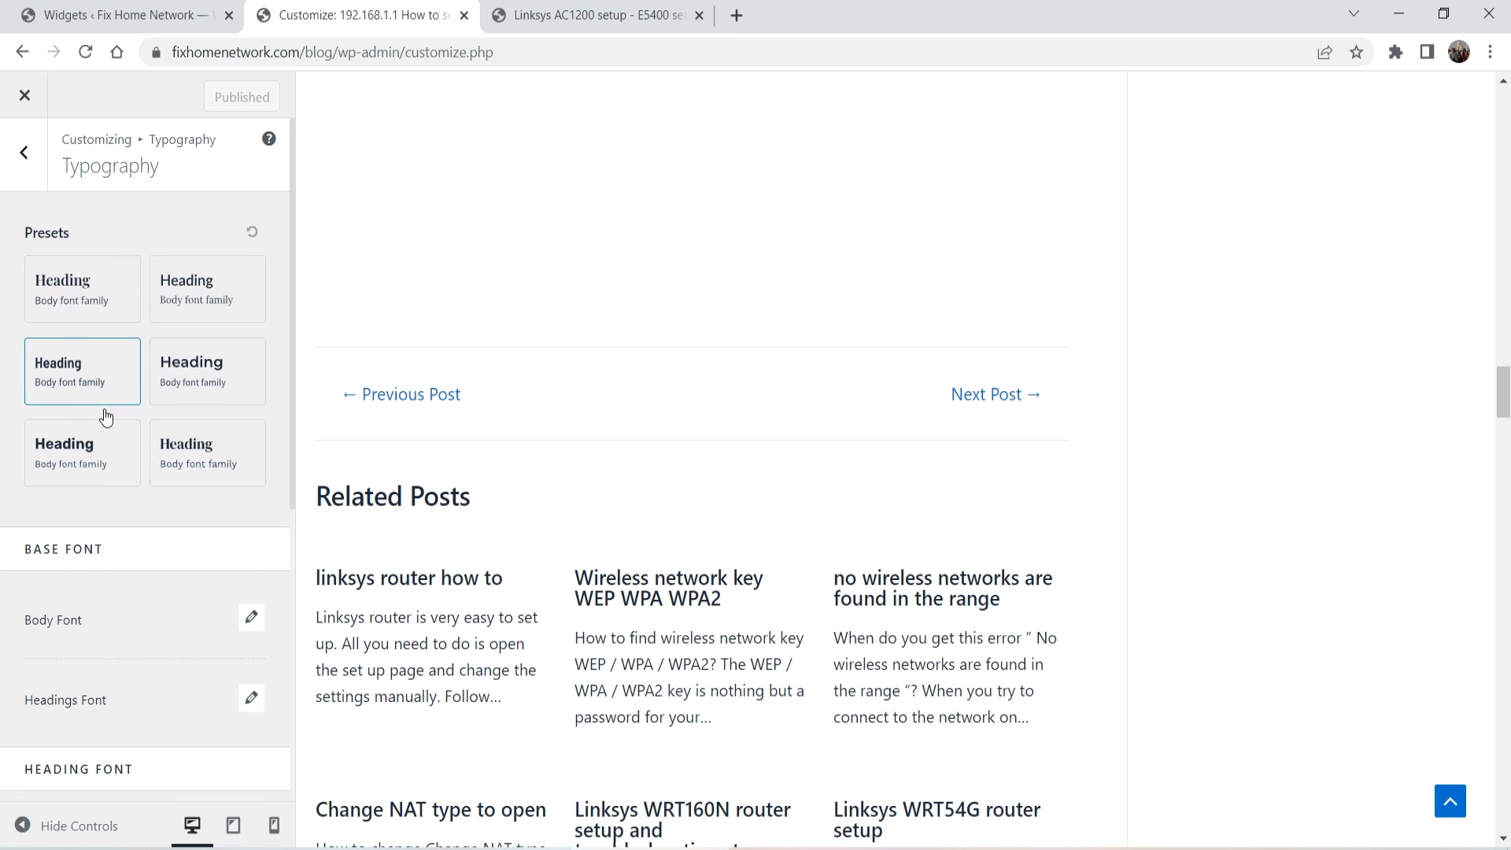
Step: Look through the remaining Typography options, leave them and open the Global Colors settings
scroll(110, 417, "down", 6)
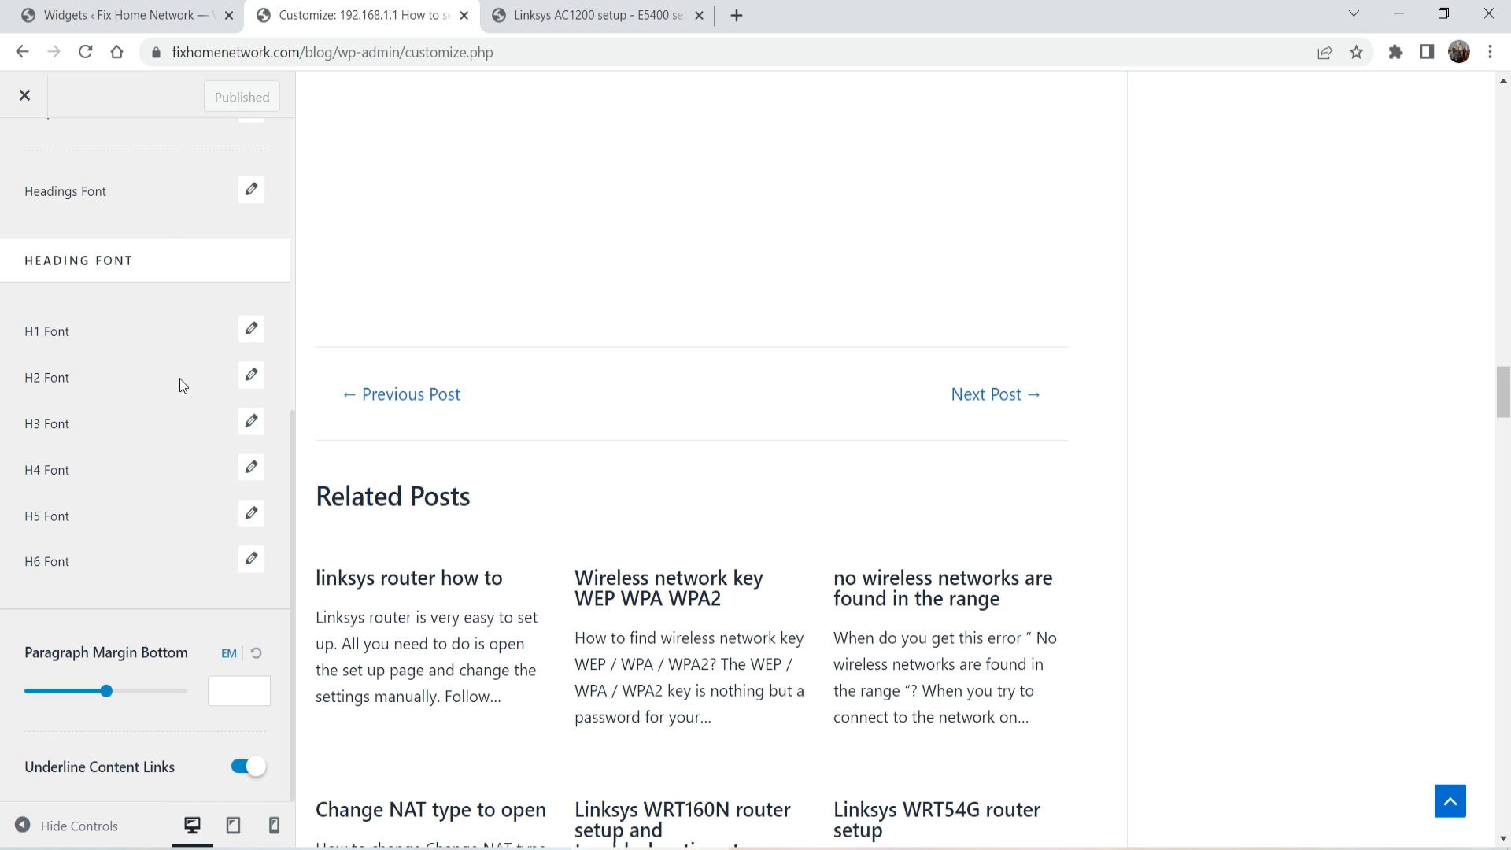
scroll(158, 448, "up", 6)
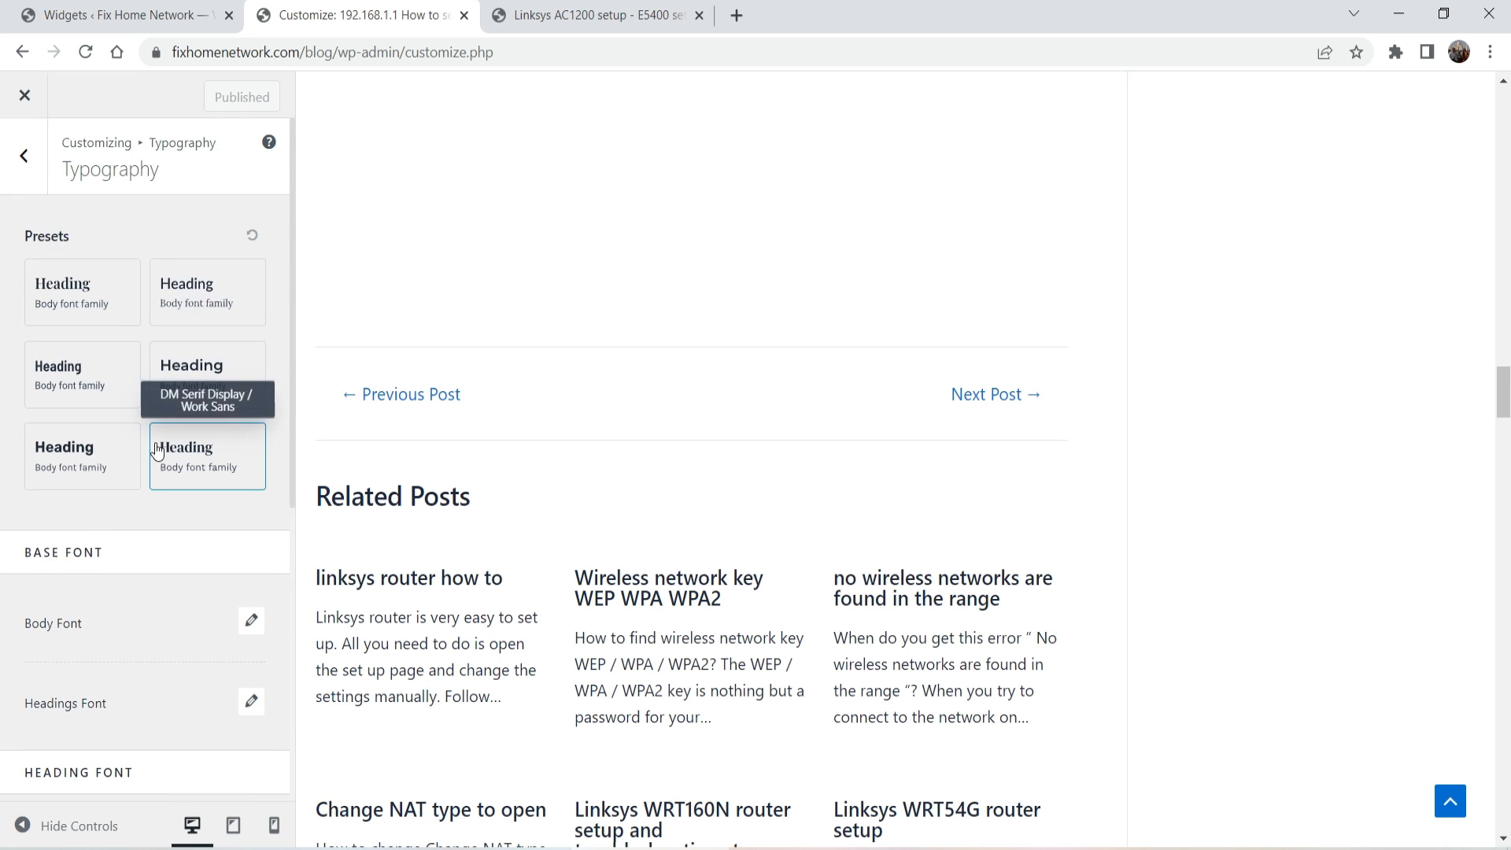
left_click(23, 155)
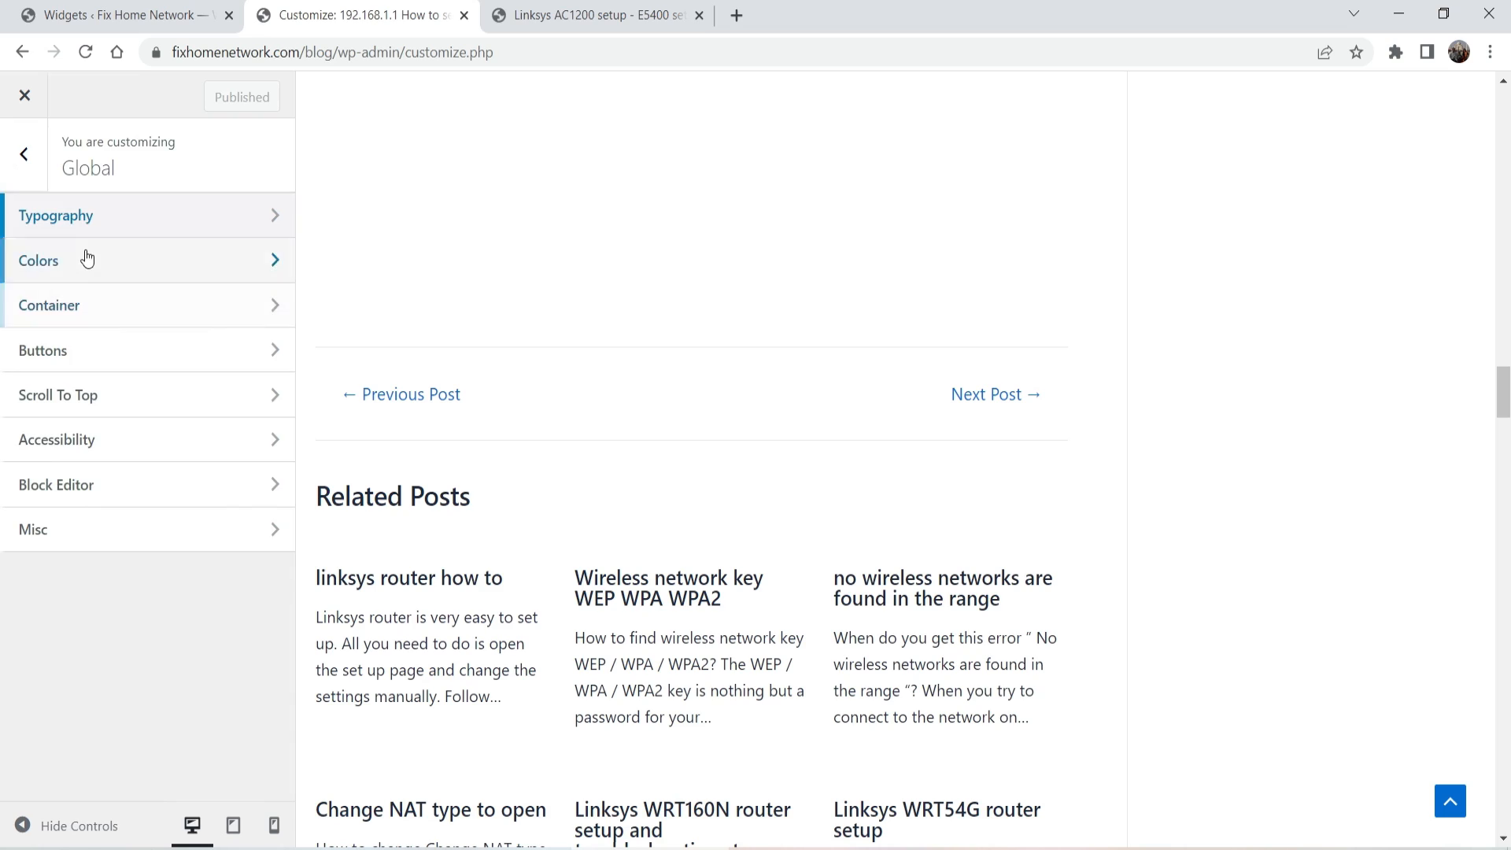
left_click(85, 252)
scroll(855, 380, "down", 4)
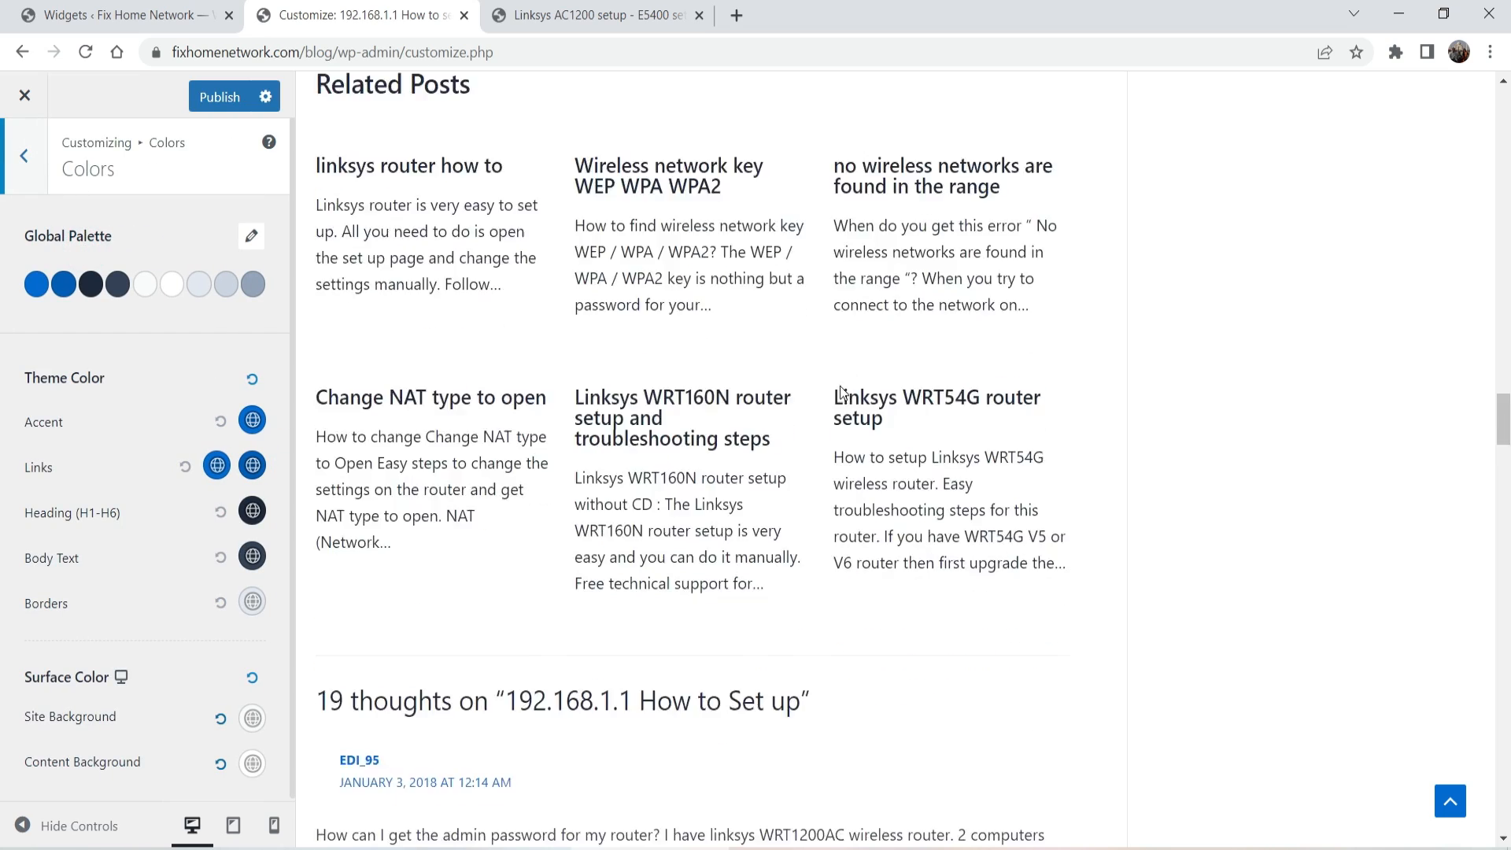
scroll(848, 417, "up", 10)
scroll(849, 417, "up", 10)
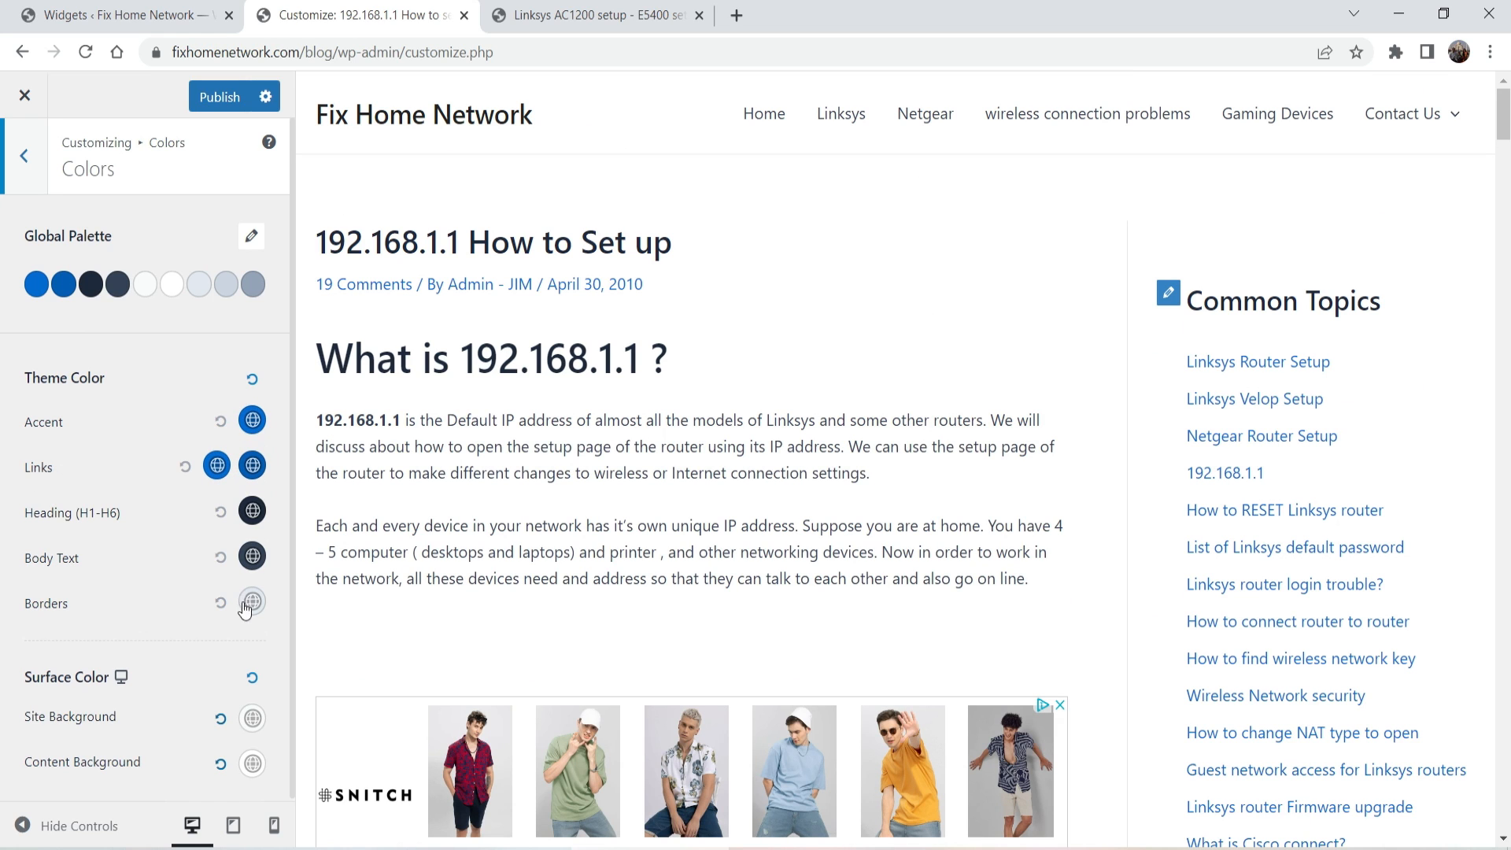
Step: Set the theme's normal link color to a dark magenta-maroon
left_click(218, 467)
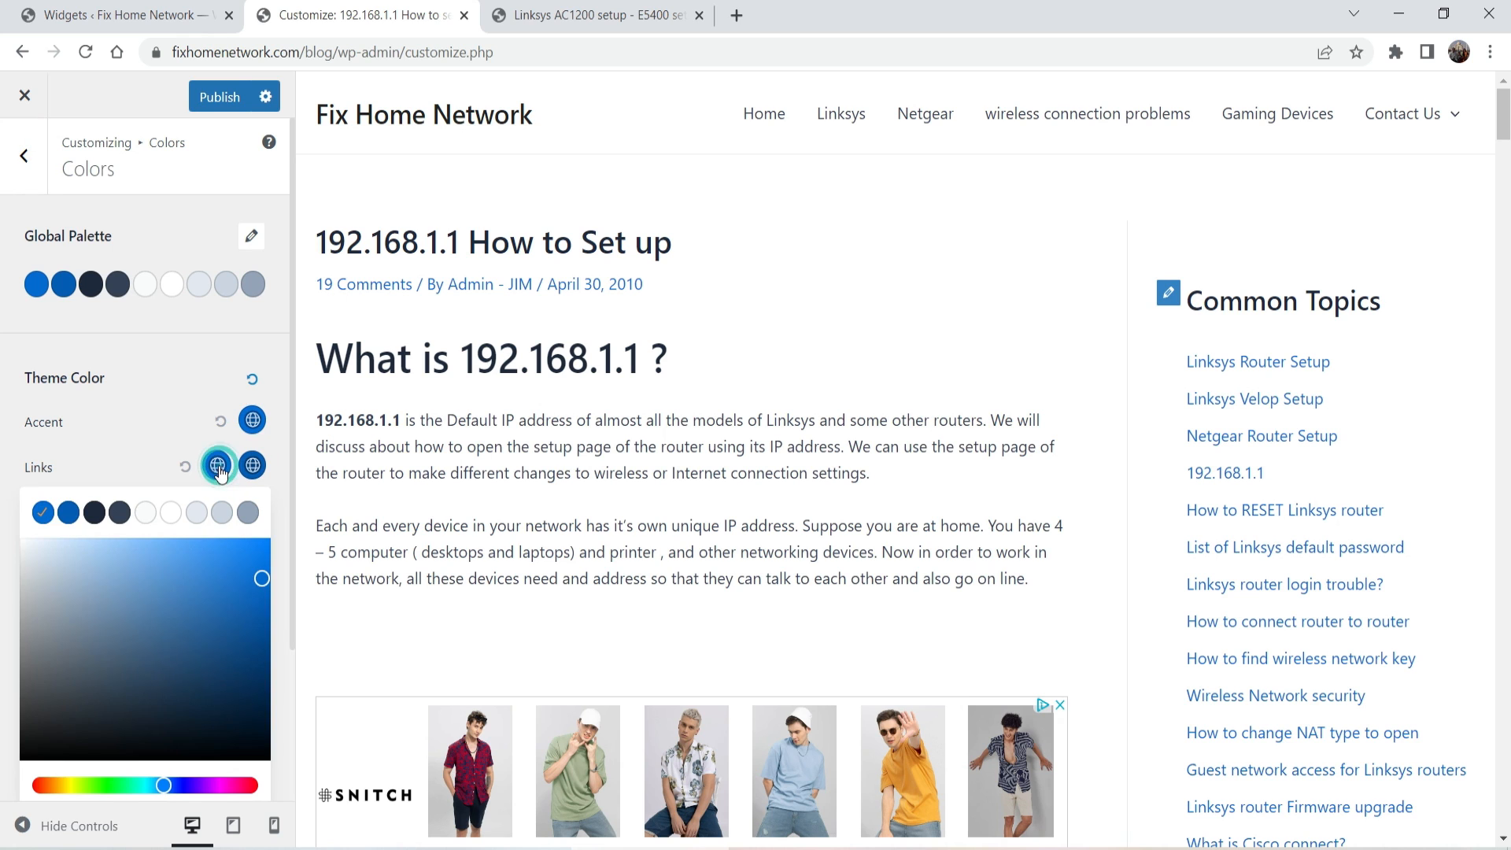
left_click(237, 785)
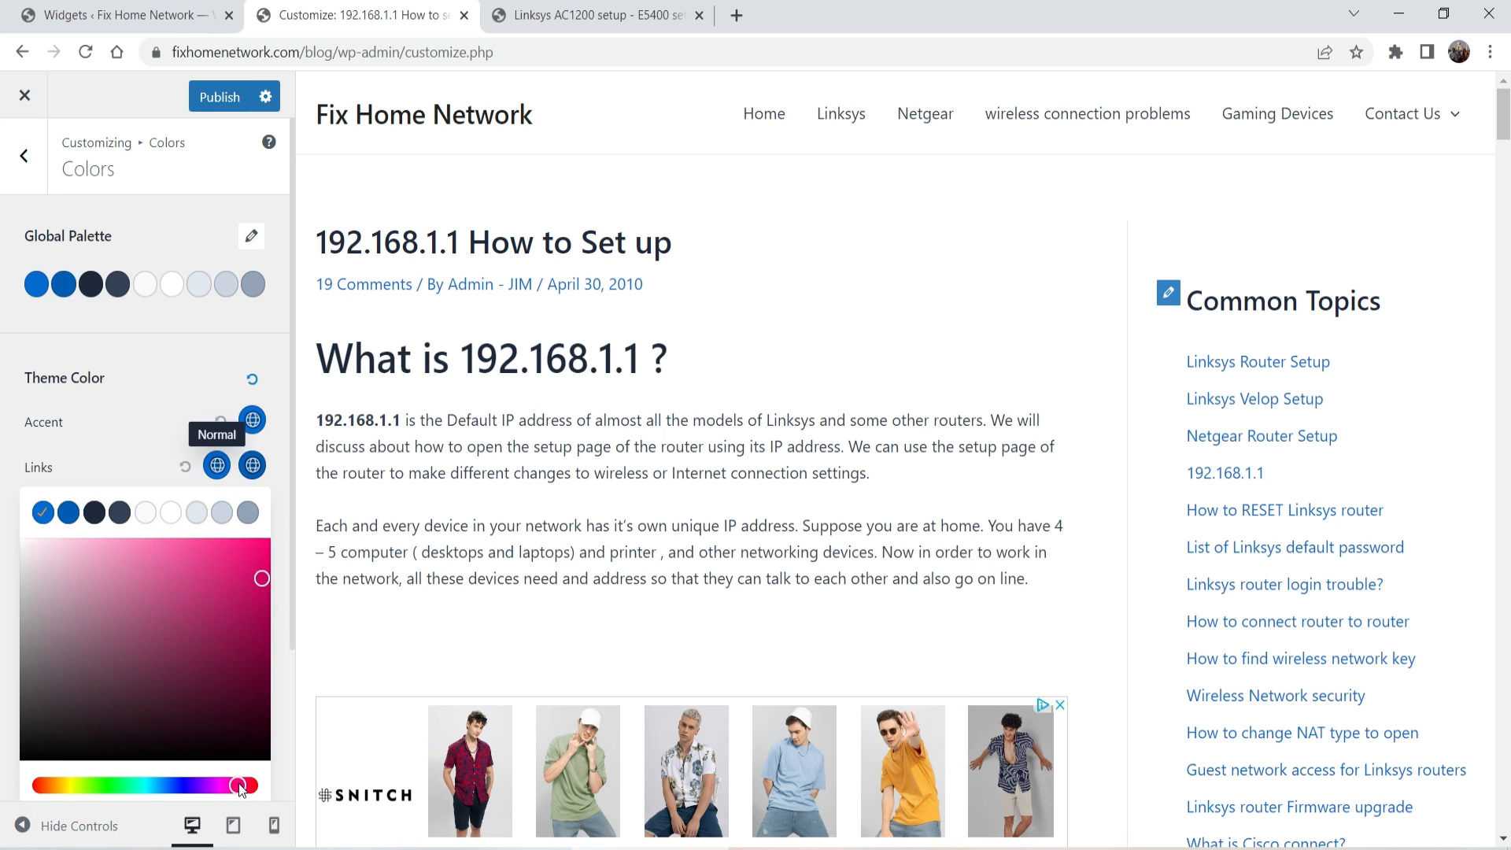
left_click(238, 633)
left_click_drag(239, 638, 259, 648)
left_click(149, 389)
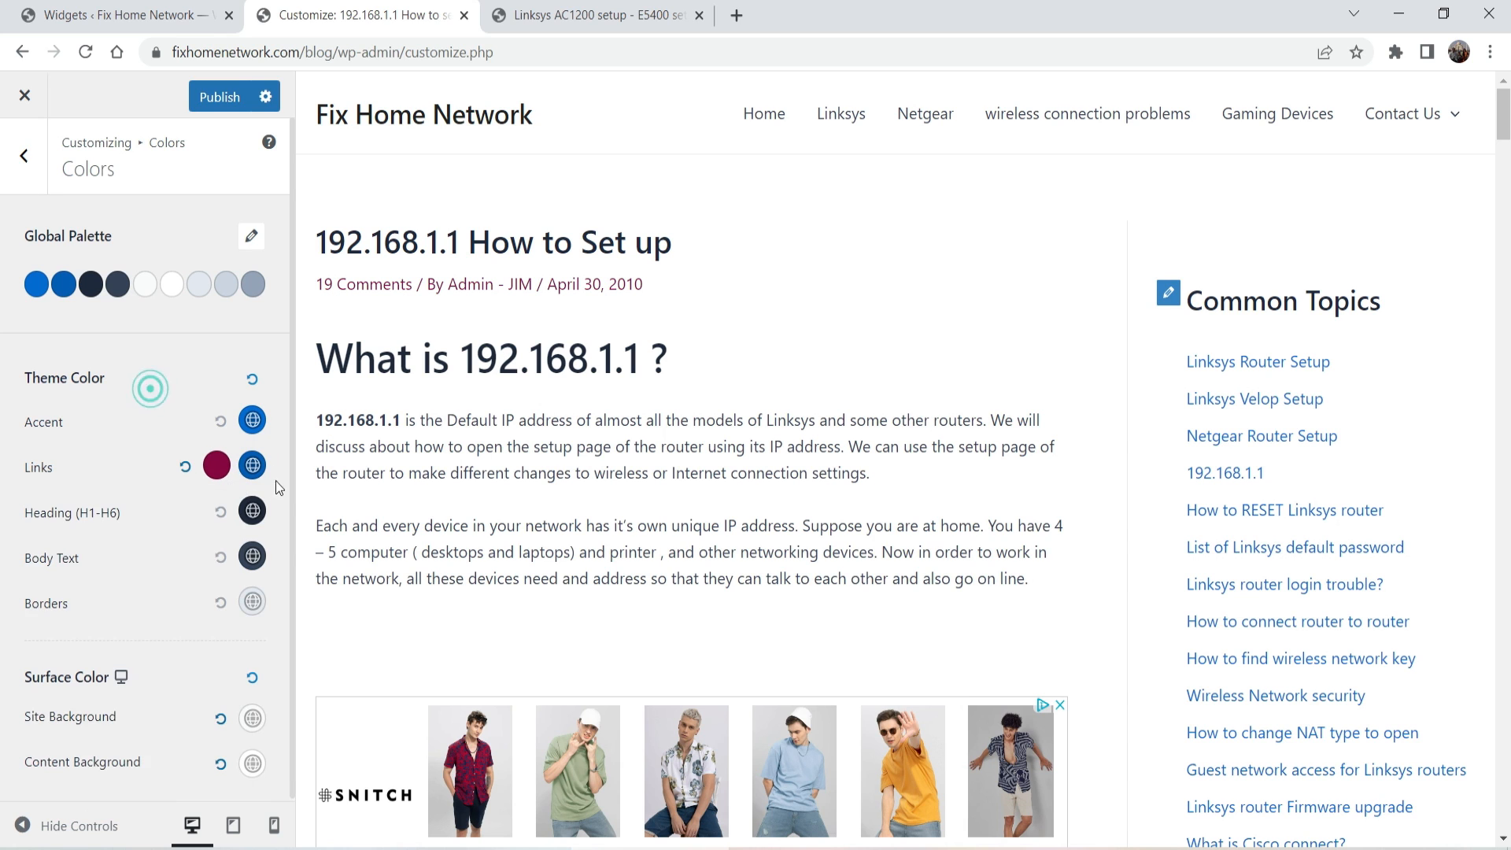
Step: Set the second link color to a very dark red
left_click(252, 464)
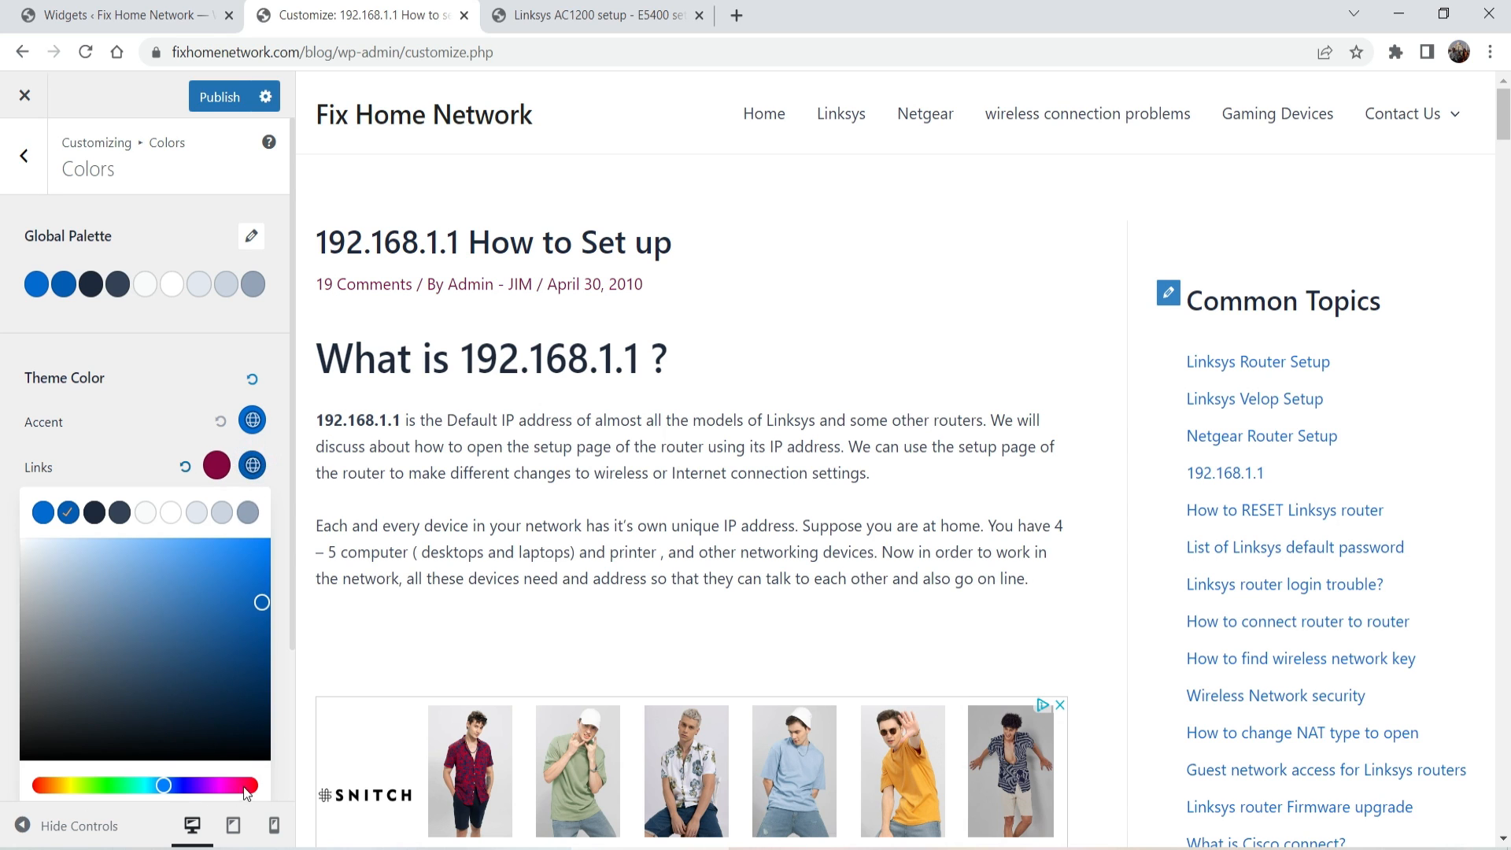
left_click_drag(242, 787, 251, 785)
left_click(255, 669)
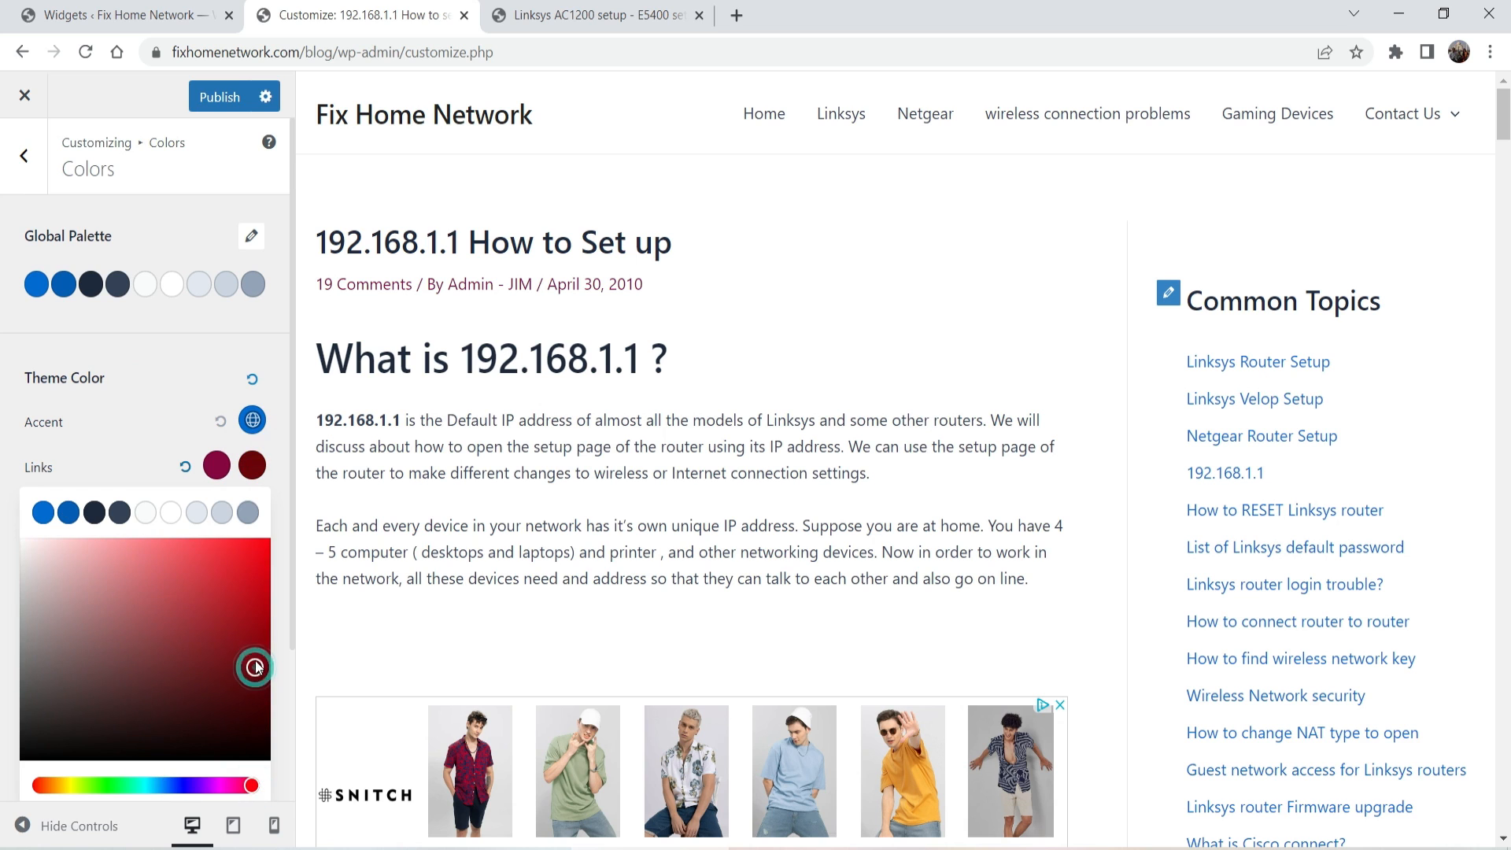
left_click_drag(255, 669, 257, 684)
left_click(140, 418)
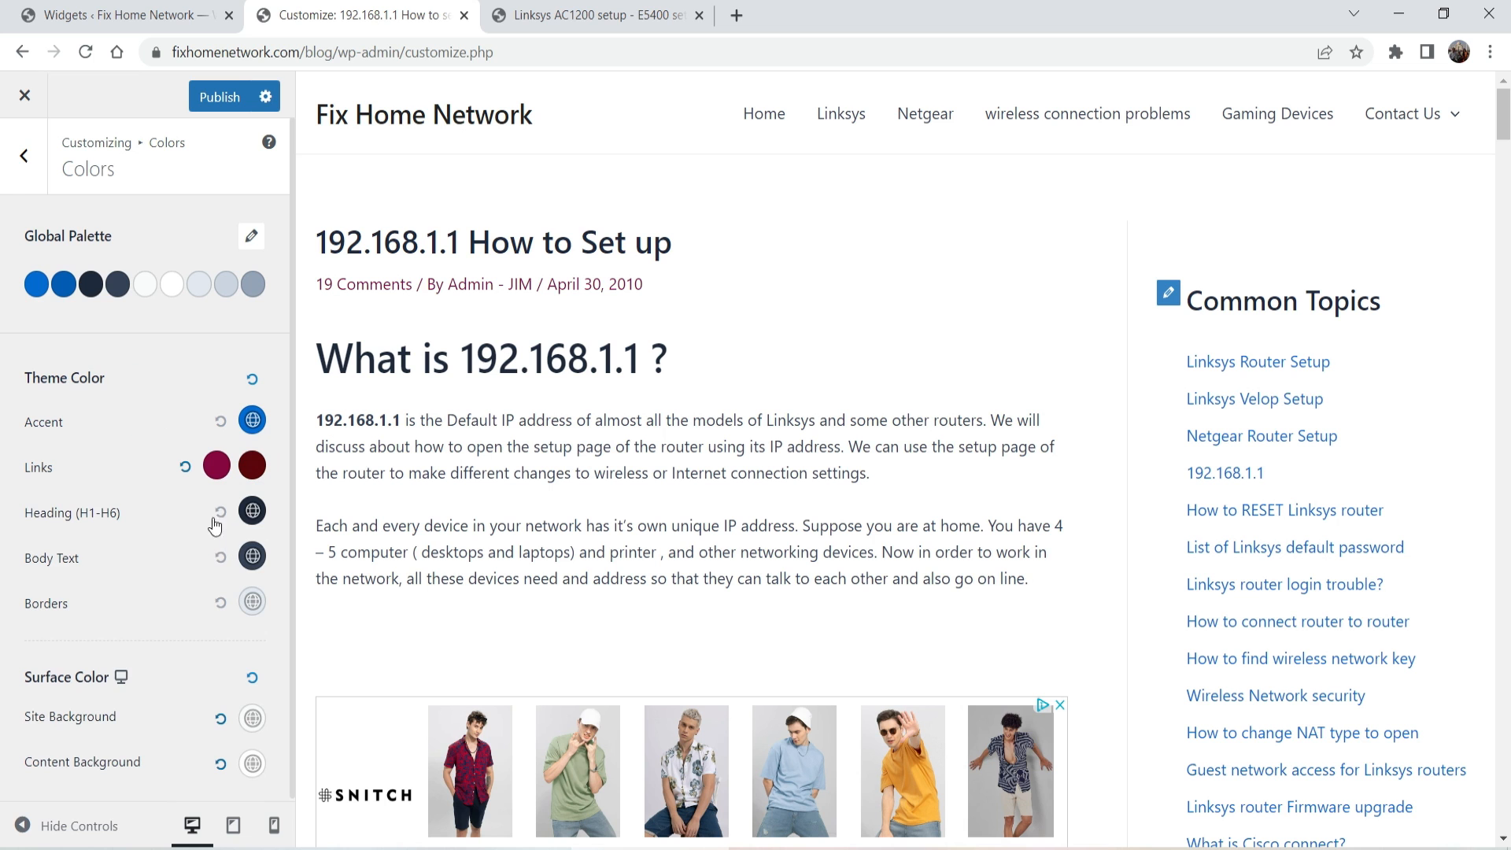
Step: Set the Heading (H1-H6) color to the dark maroon #580F24 and check it on the post's headings
left_click(251, 513)
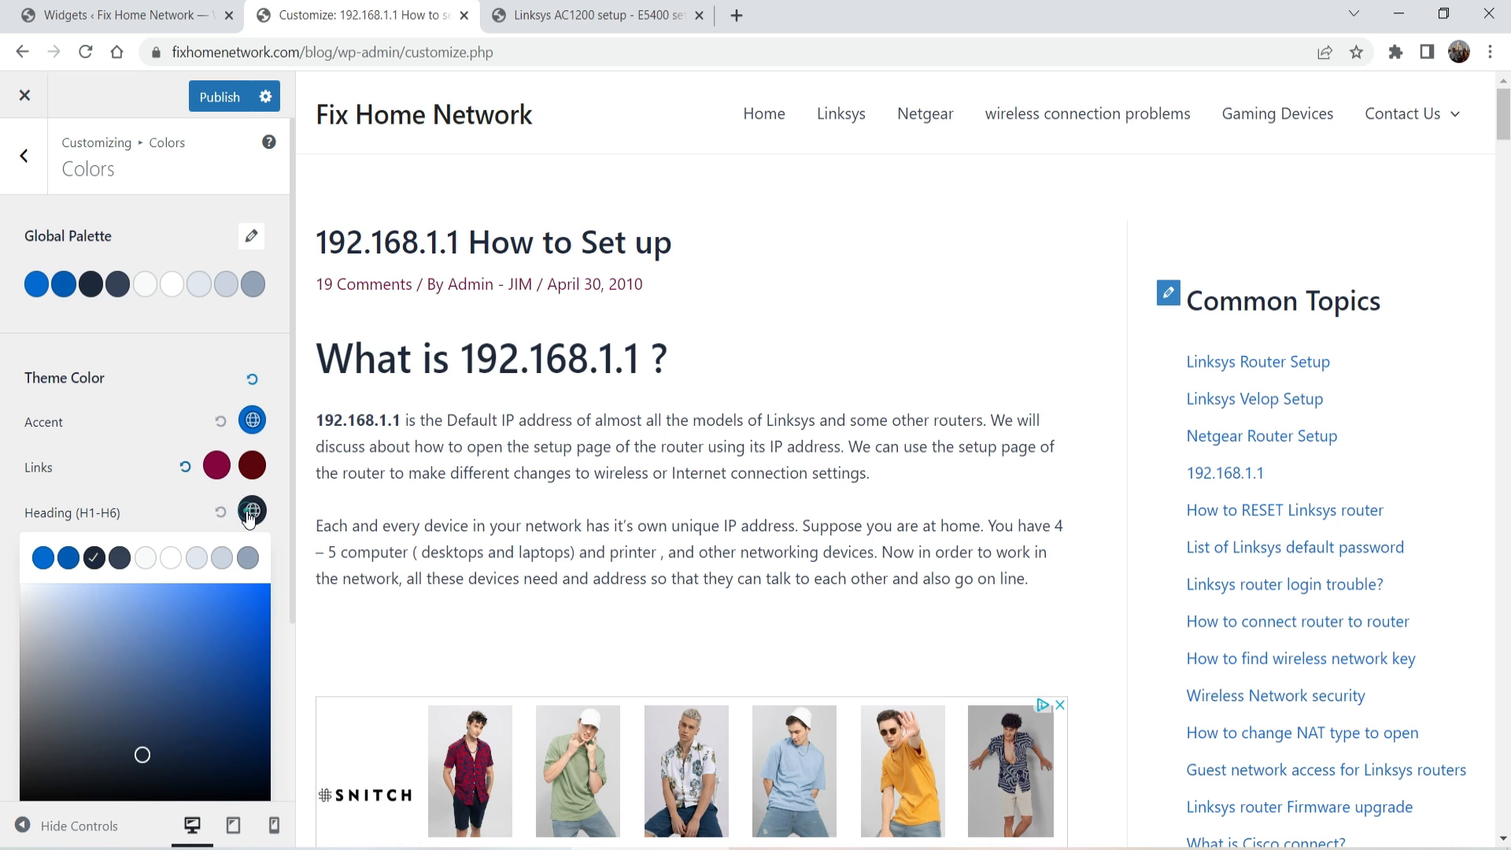
scroll(356, 518, "down", 2)
scroll(356, 518, "down", 2)
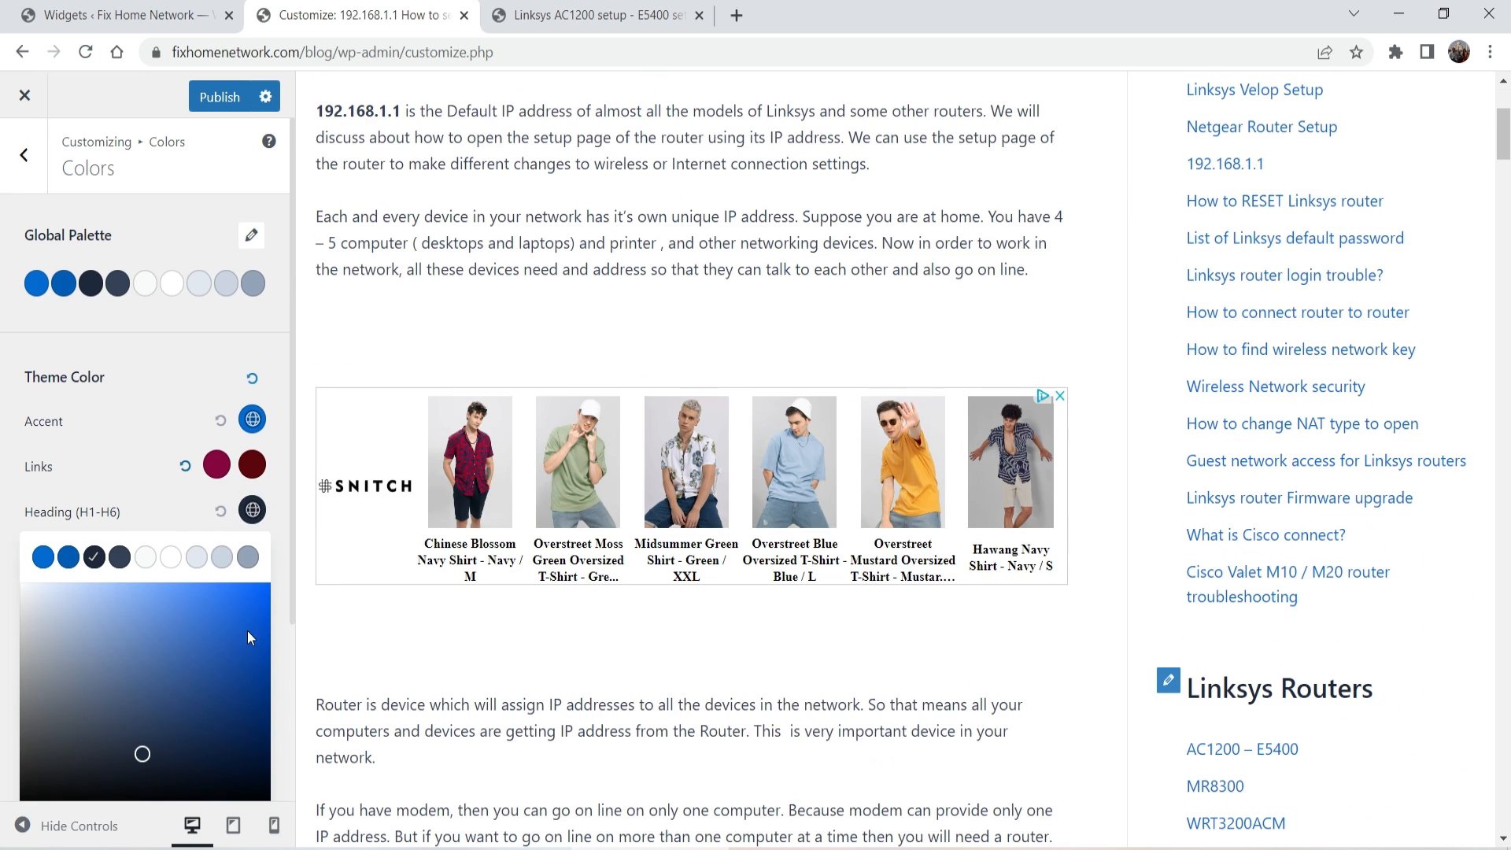
scroll(247, 631, "down", 3)
left_click(245, 592)
left_click(226, 489)
scroll(549, 551, "up", 4)
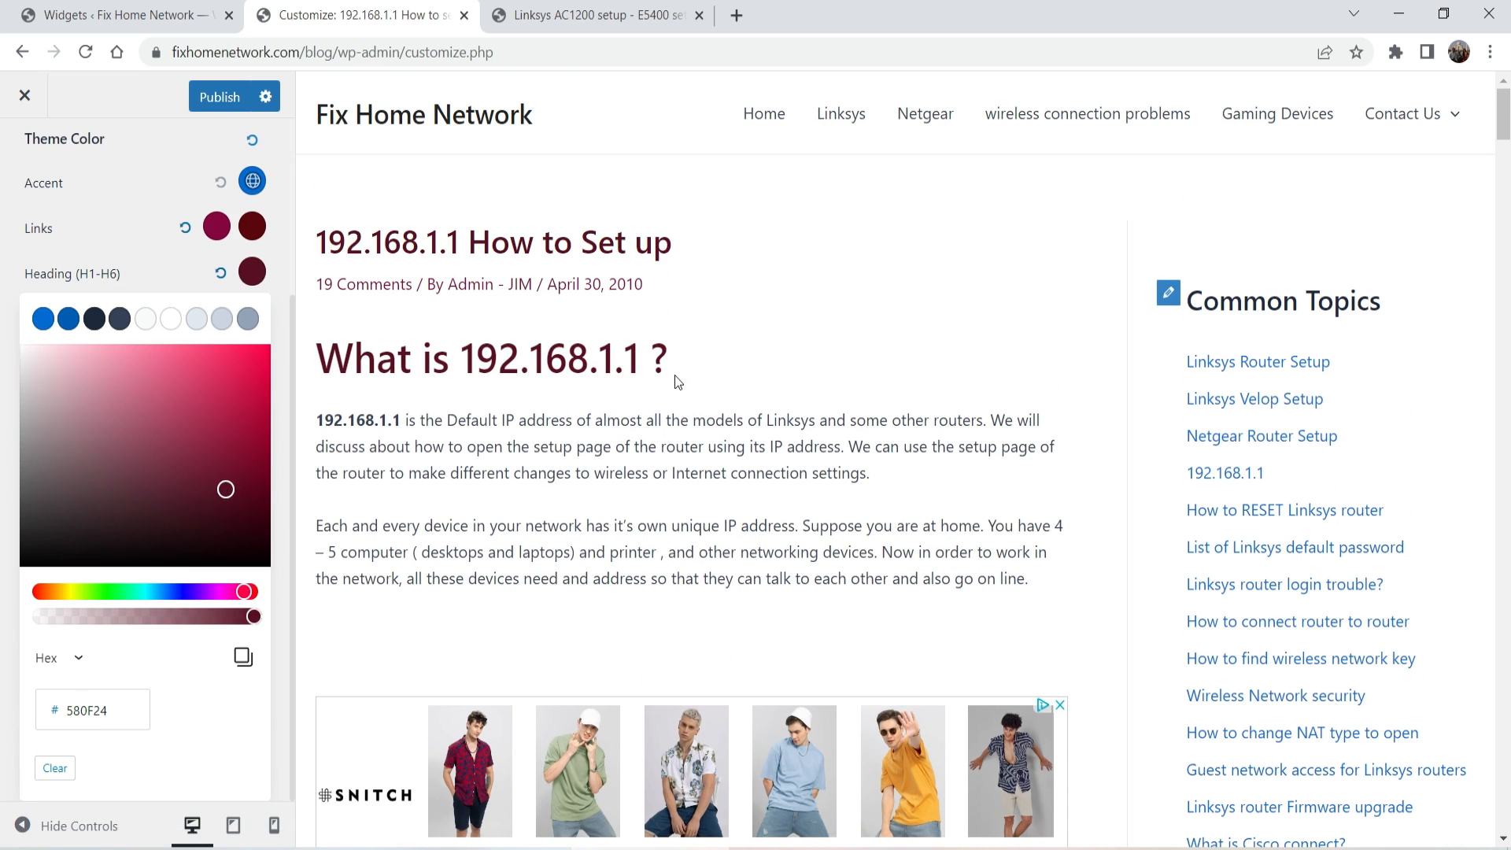
left_click(134, 253)
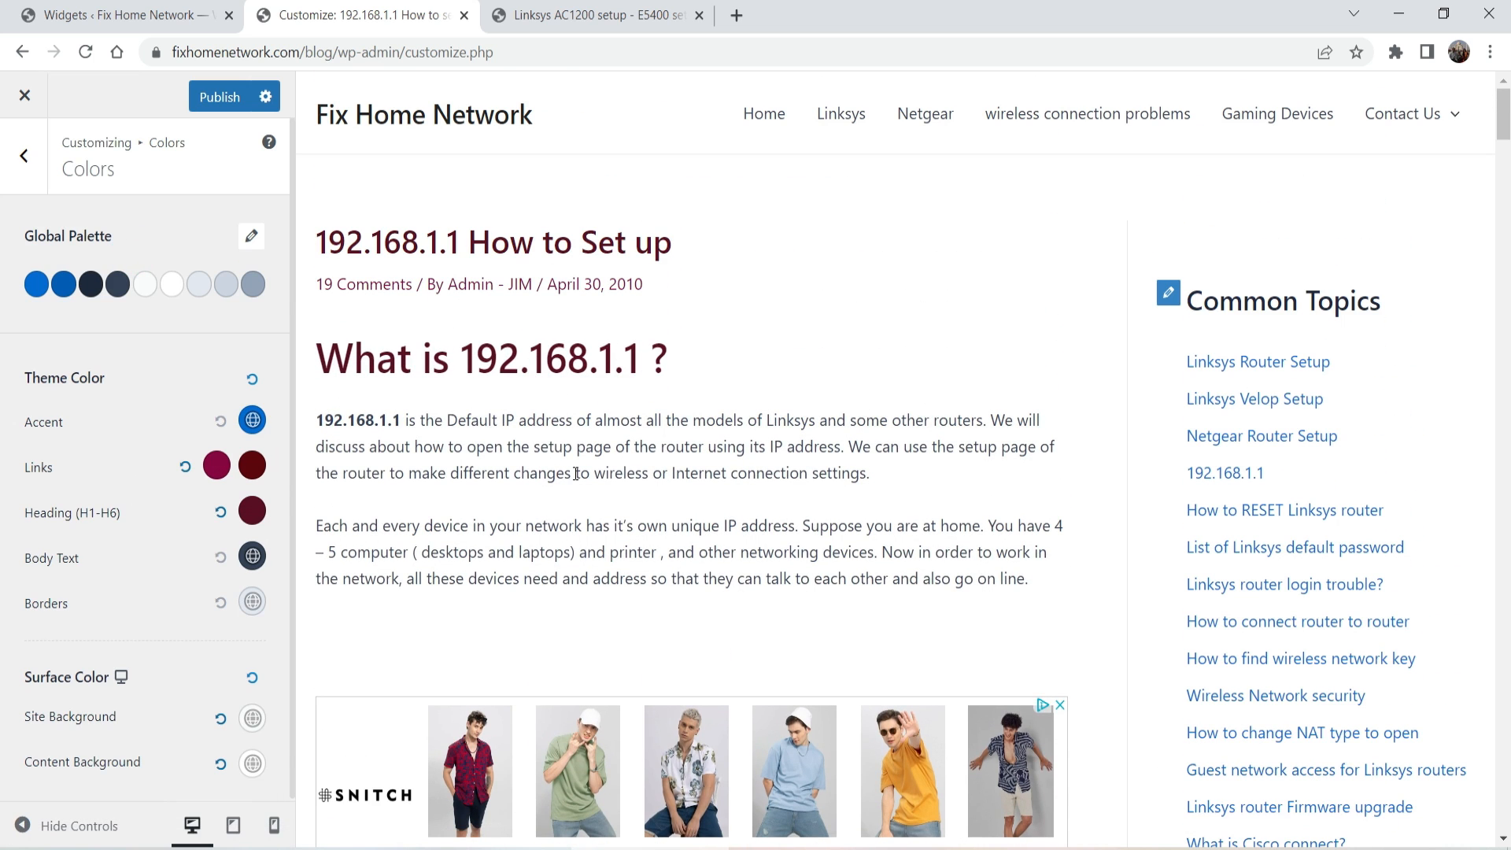
Step: Try white as the theme's border color and restore the light grey palette color
scroll(1121, 300, "down", 3)
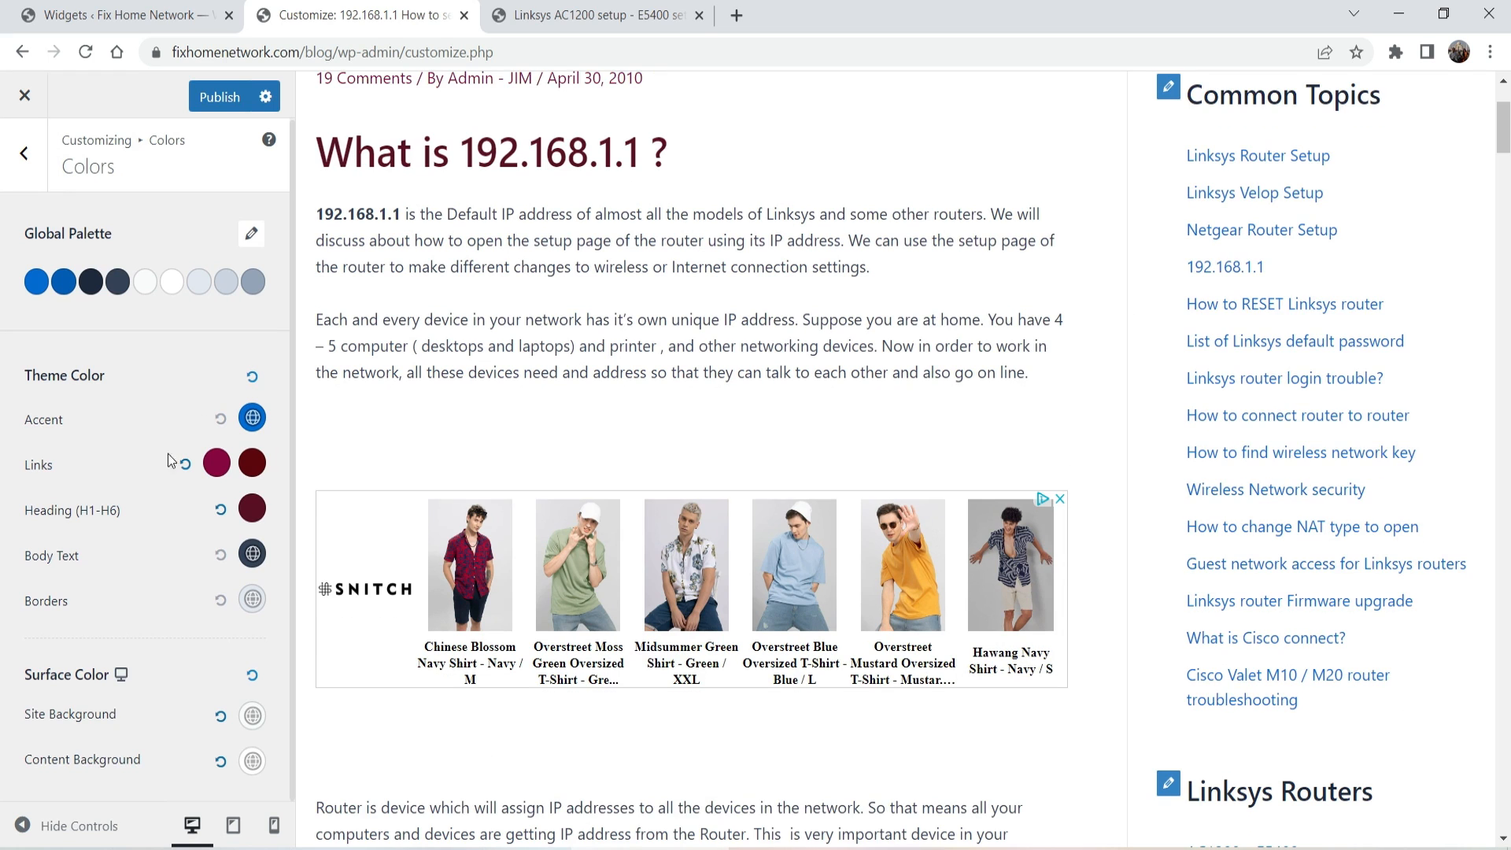
left_click(253, 599)
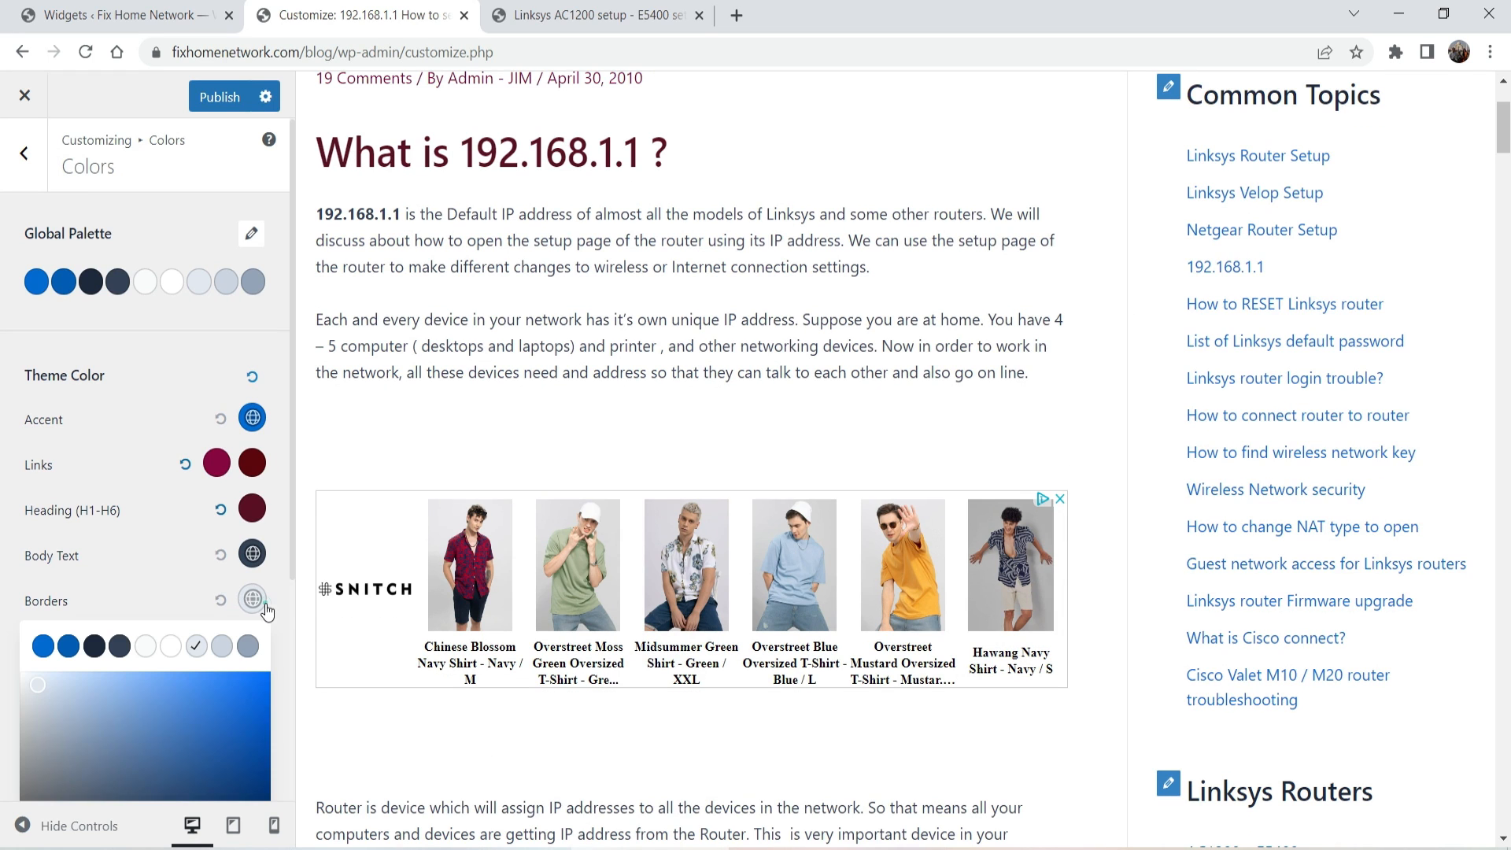
left_click(169, 647)
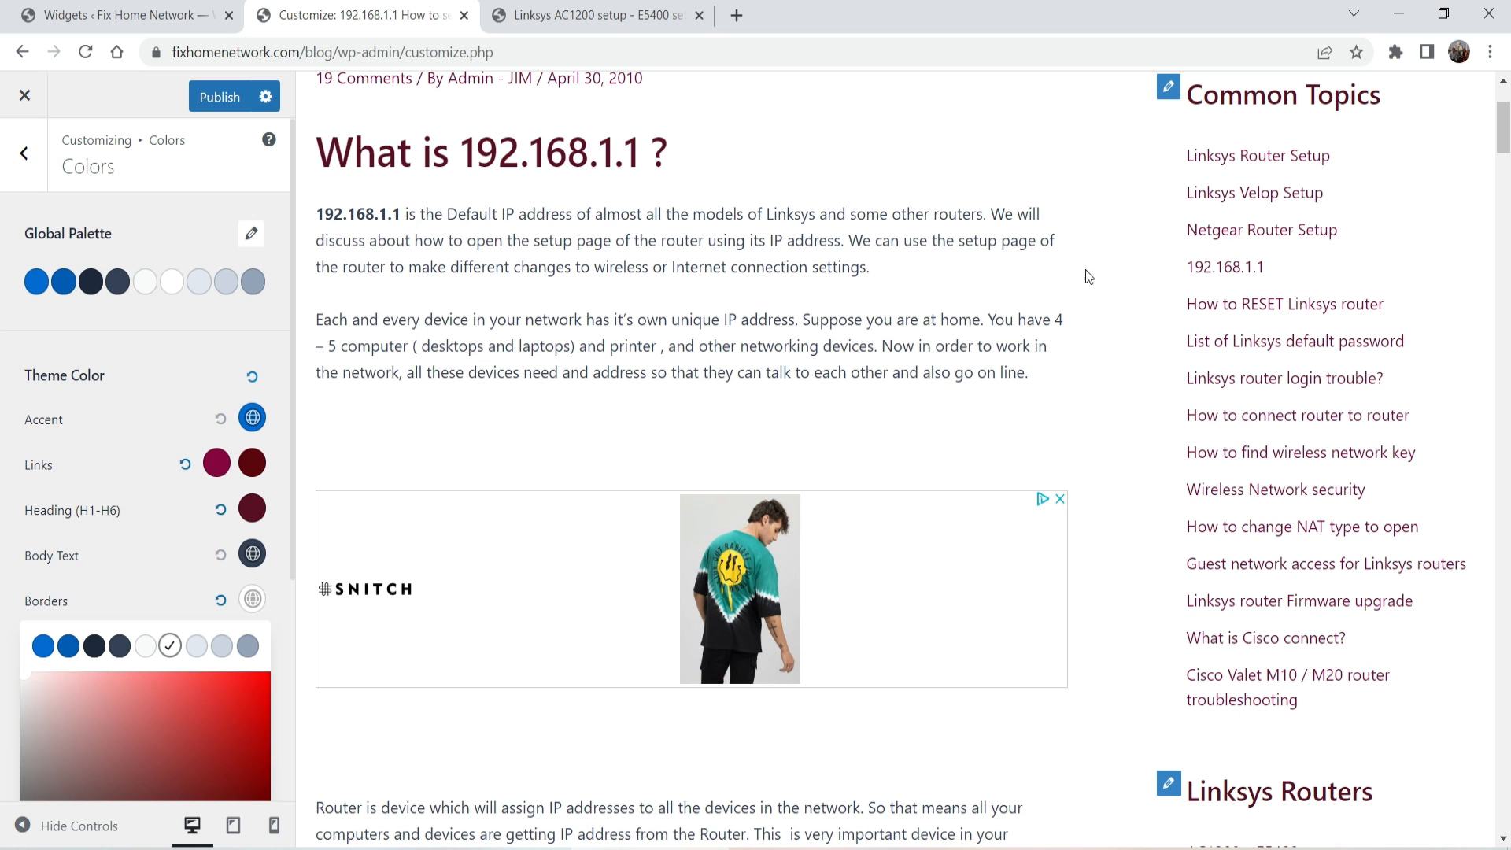
left_click(196, 646)
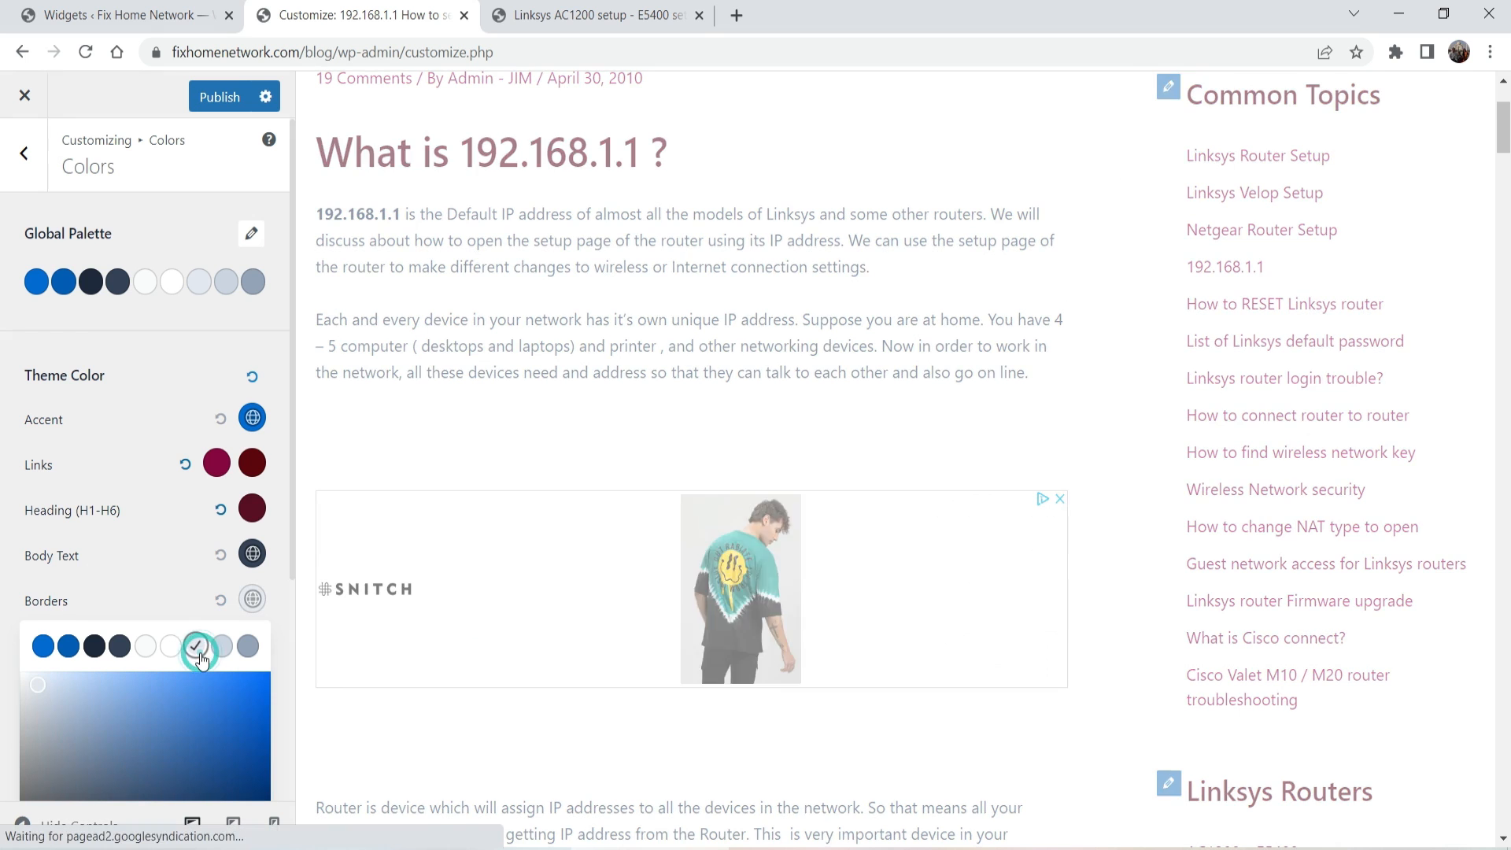
left_click(55, 712)
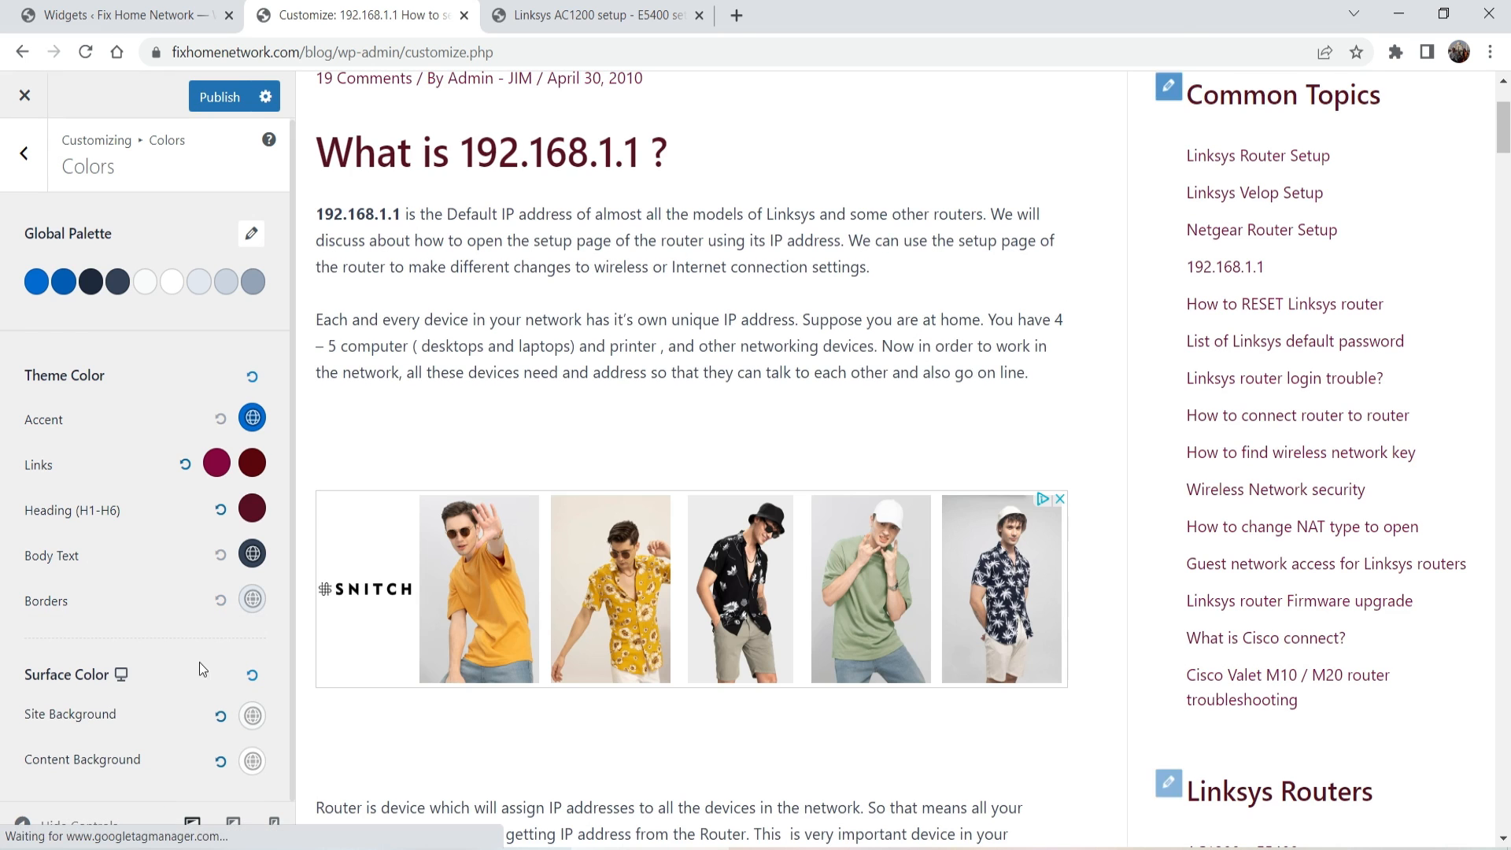
Step: Try a dusty pink as the Content Background surface color
scroll(1039, 391, "down", 5)
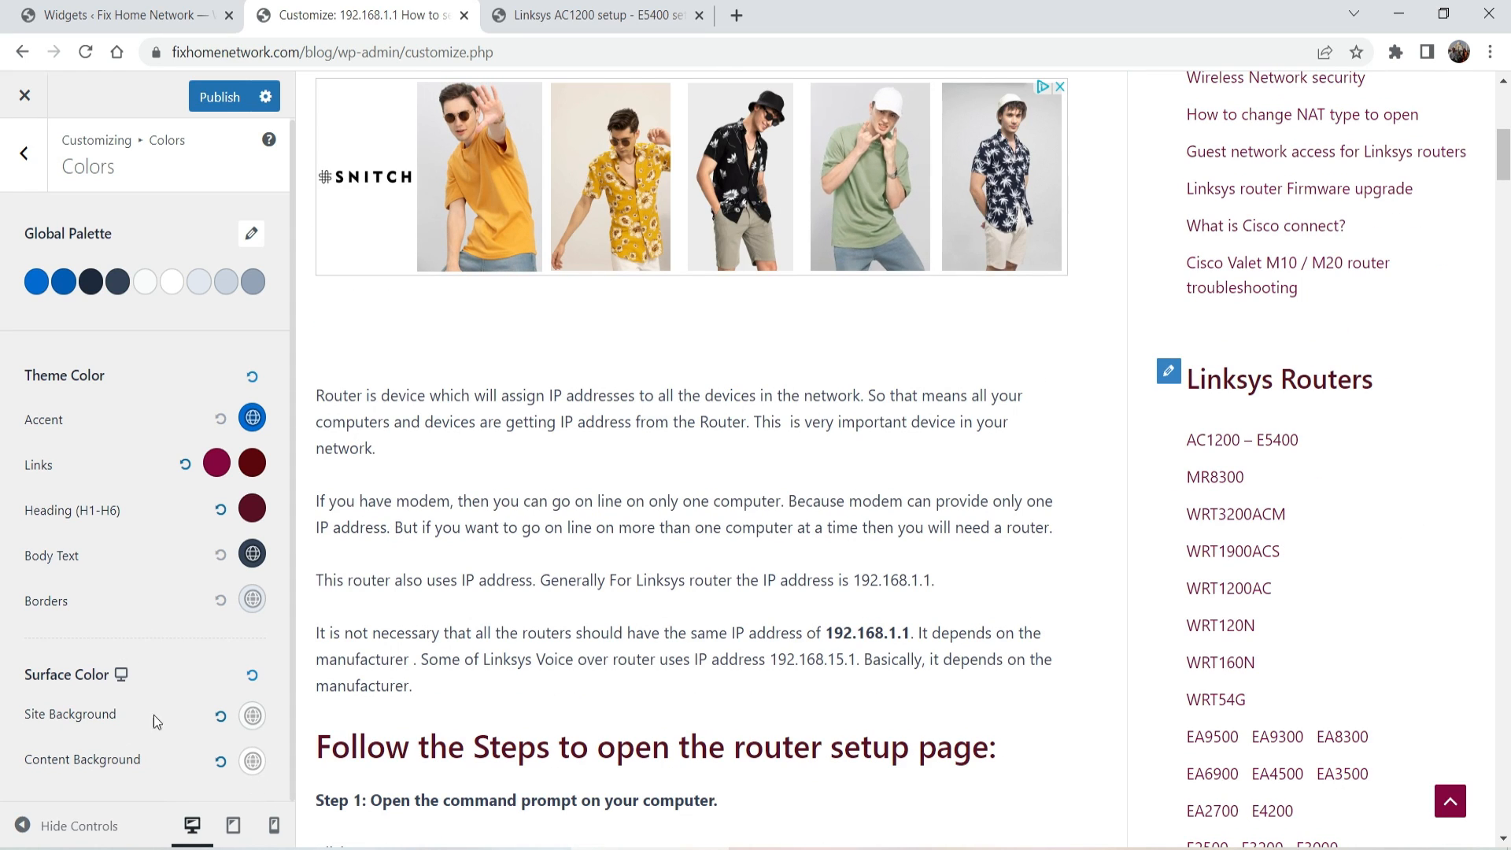
left_click(251, 761)
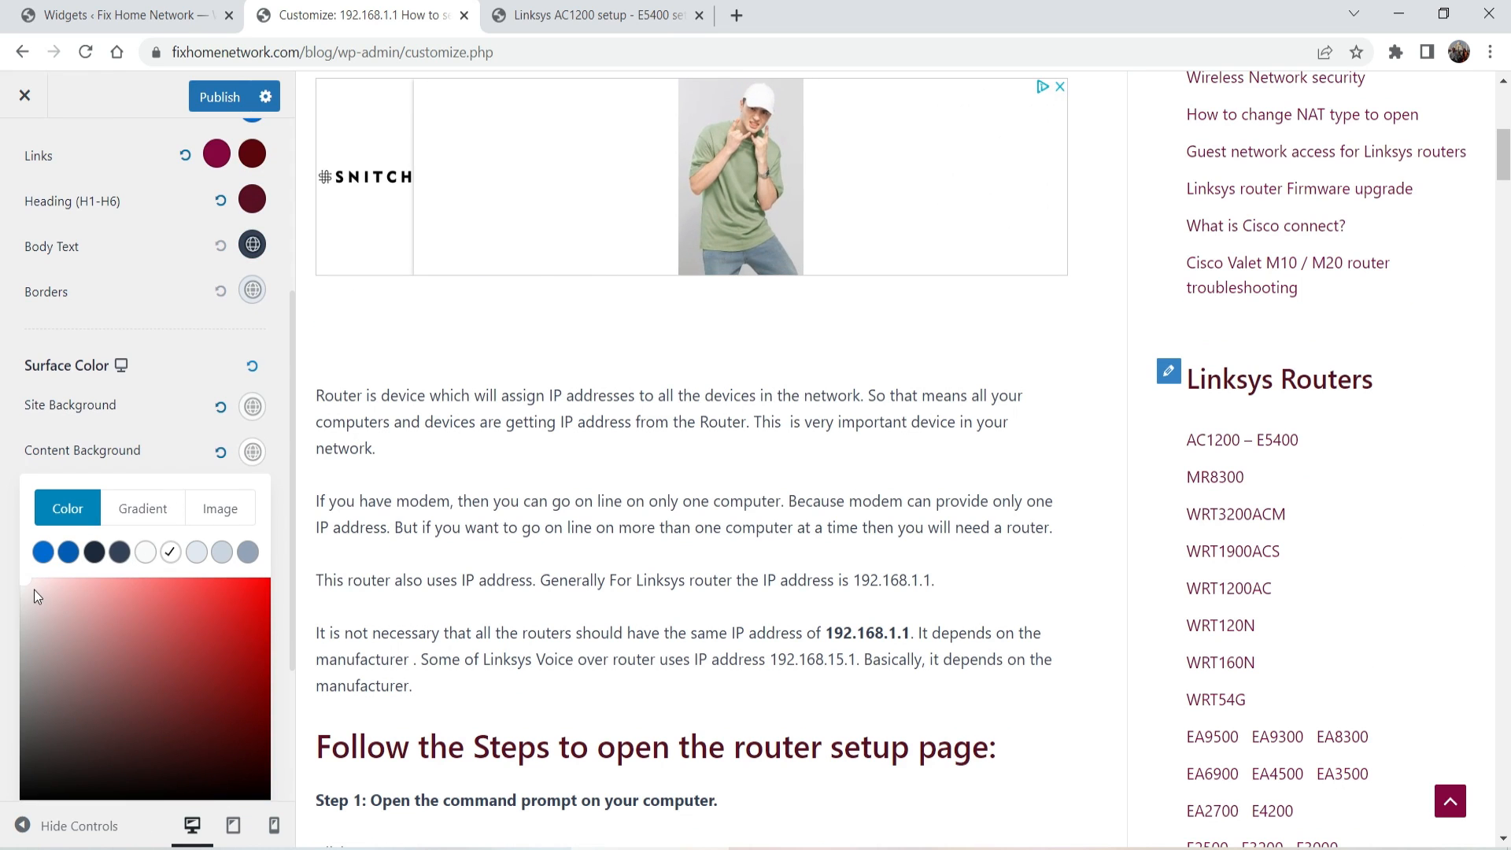
left_click(48, 657)
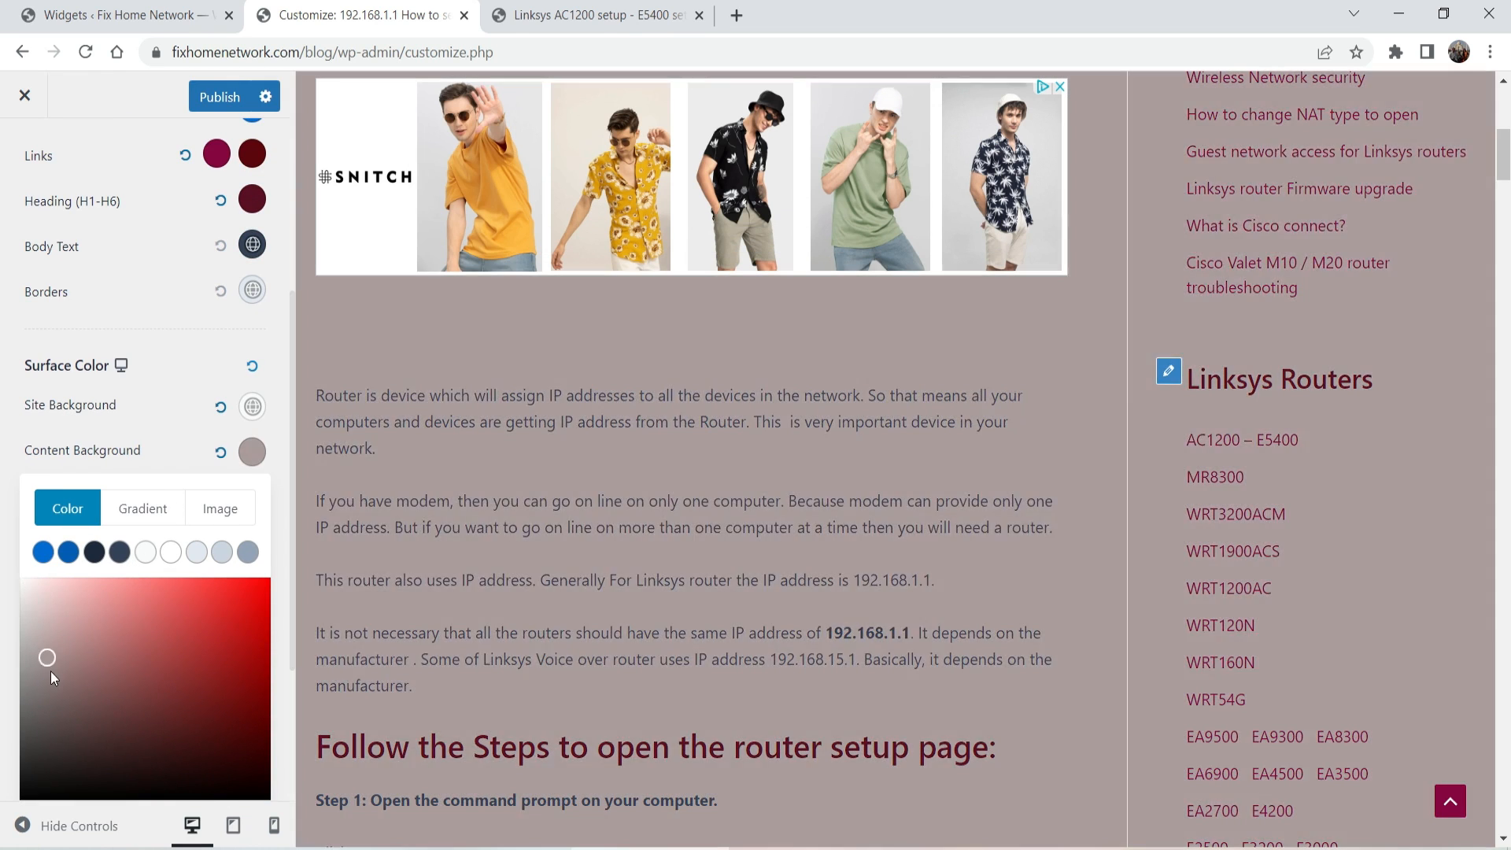
left_click_drag(49, 642, 74, 617)
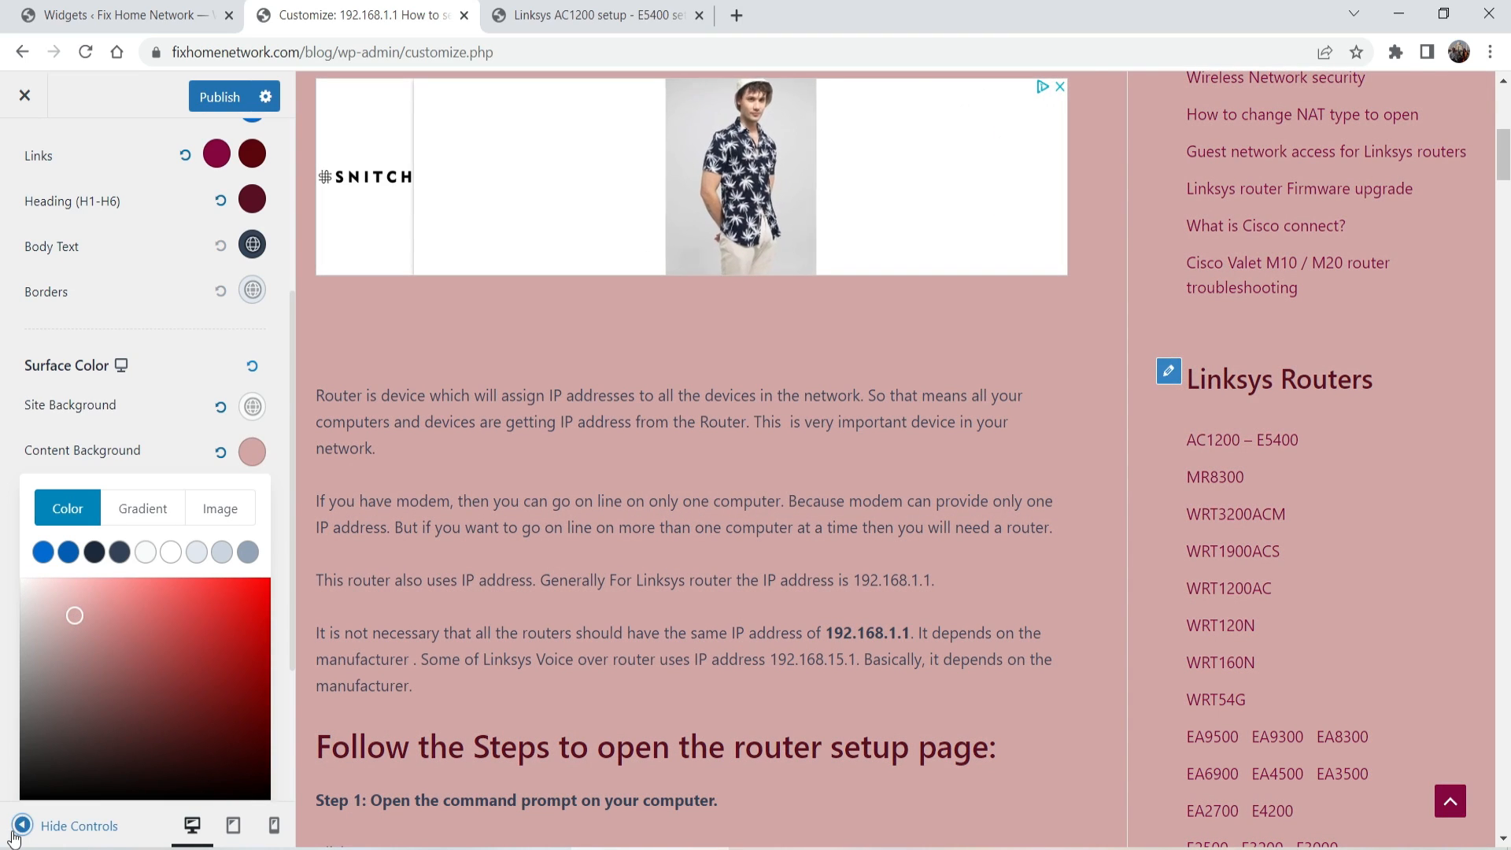
Step: Examine the pink background in the preview with the controls hidden, and reset the Content Background color
left_click(17, 827)
scroll(720, 578, "up", 10)
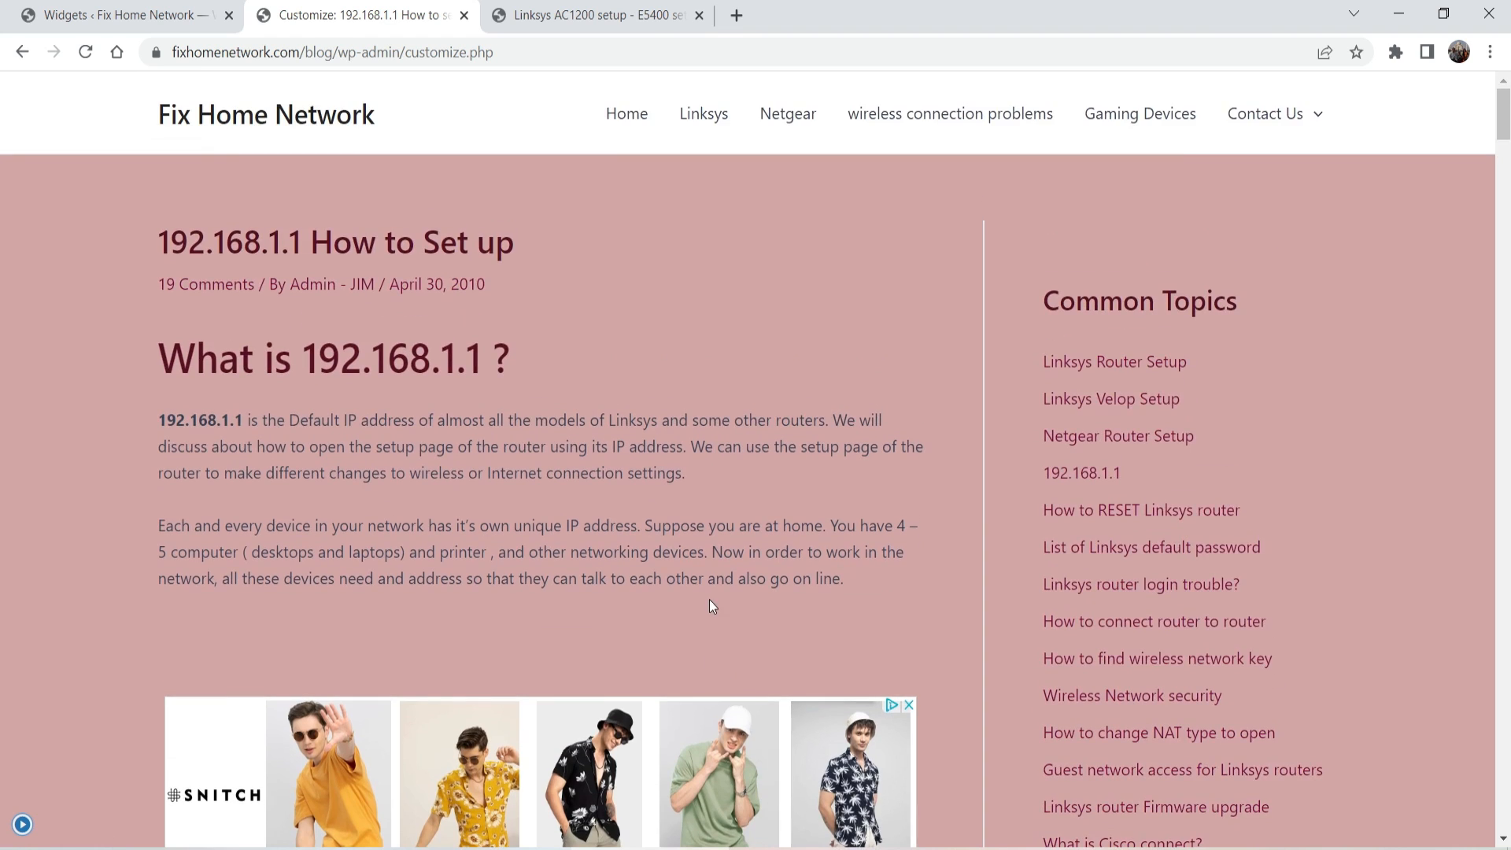
scroll(526, 499, "down", 15)
scroll(500, 477, "up", 4)
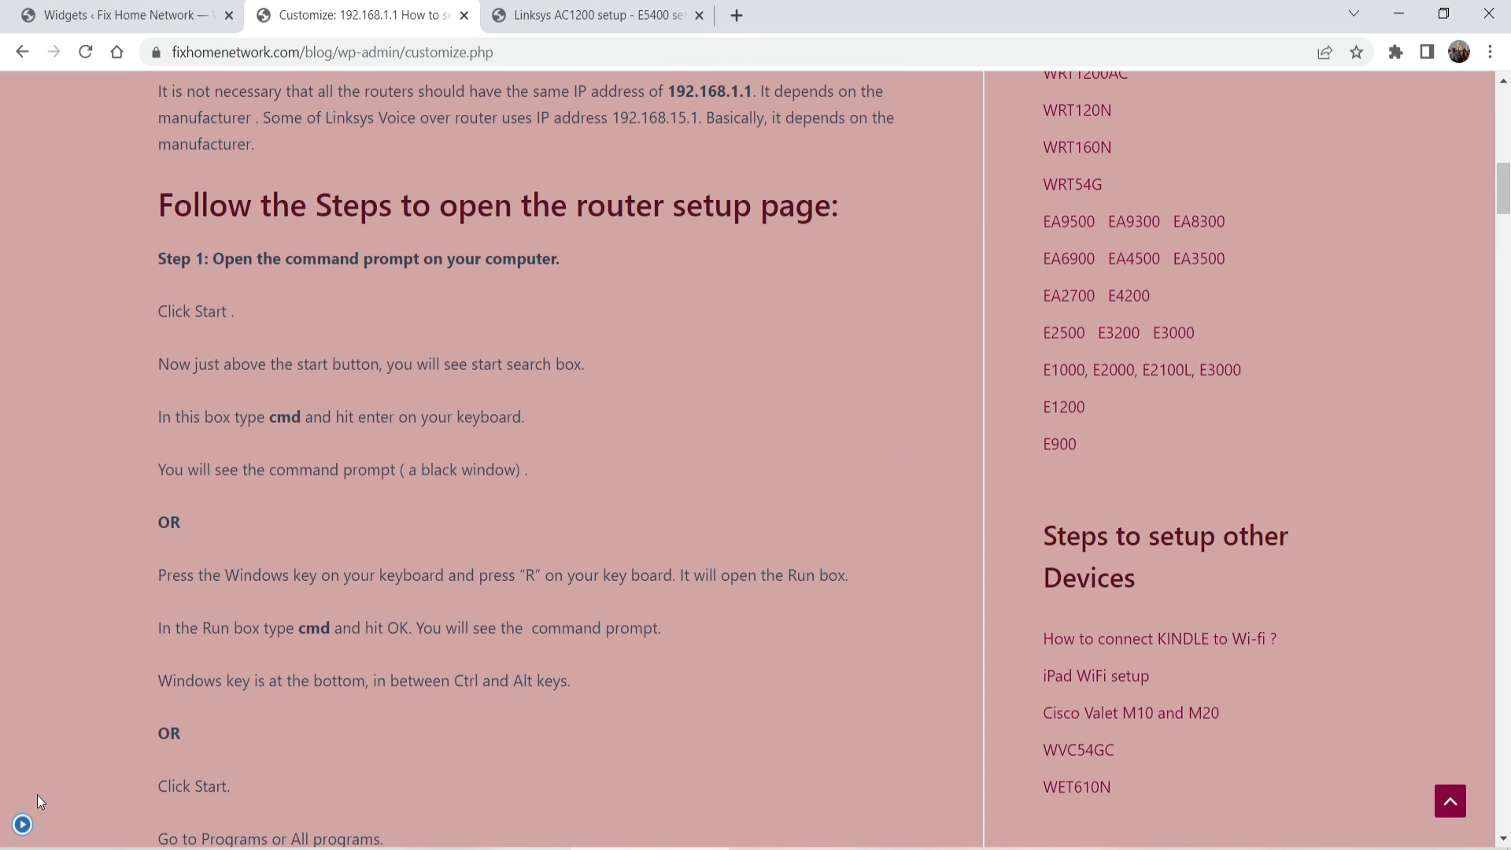
left_click(22, 825)
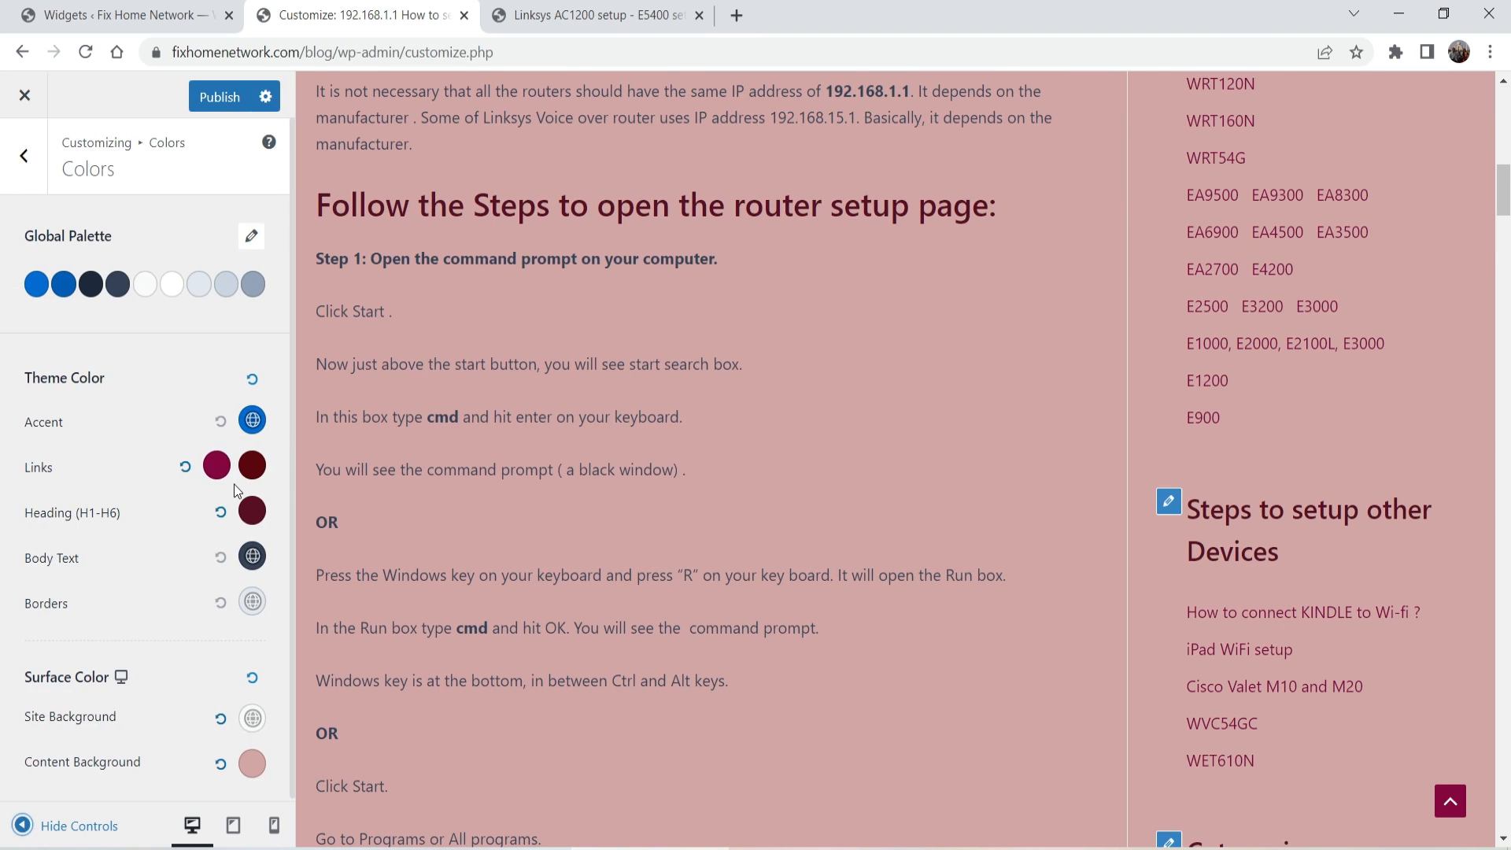
left_click(221, 764)
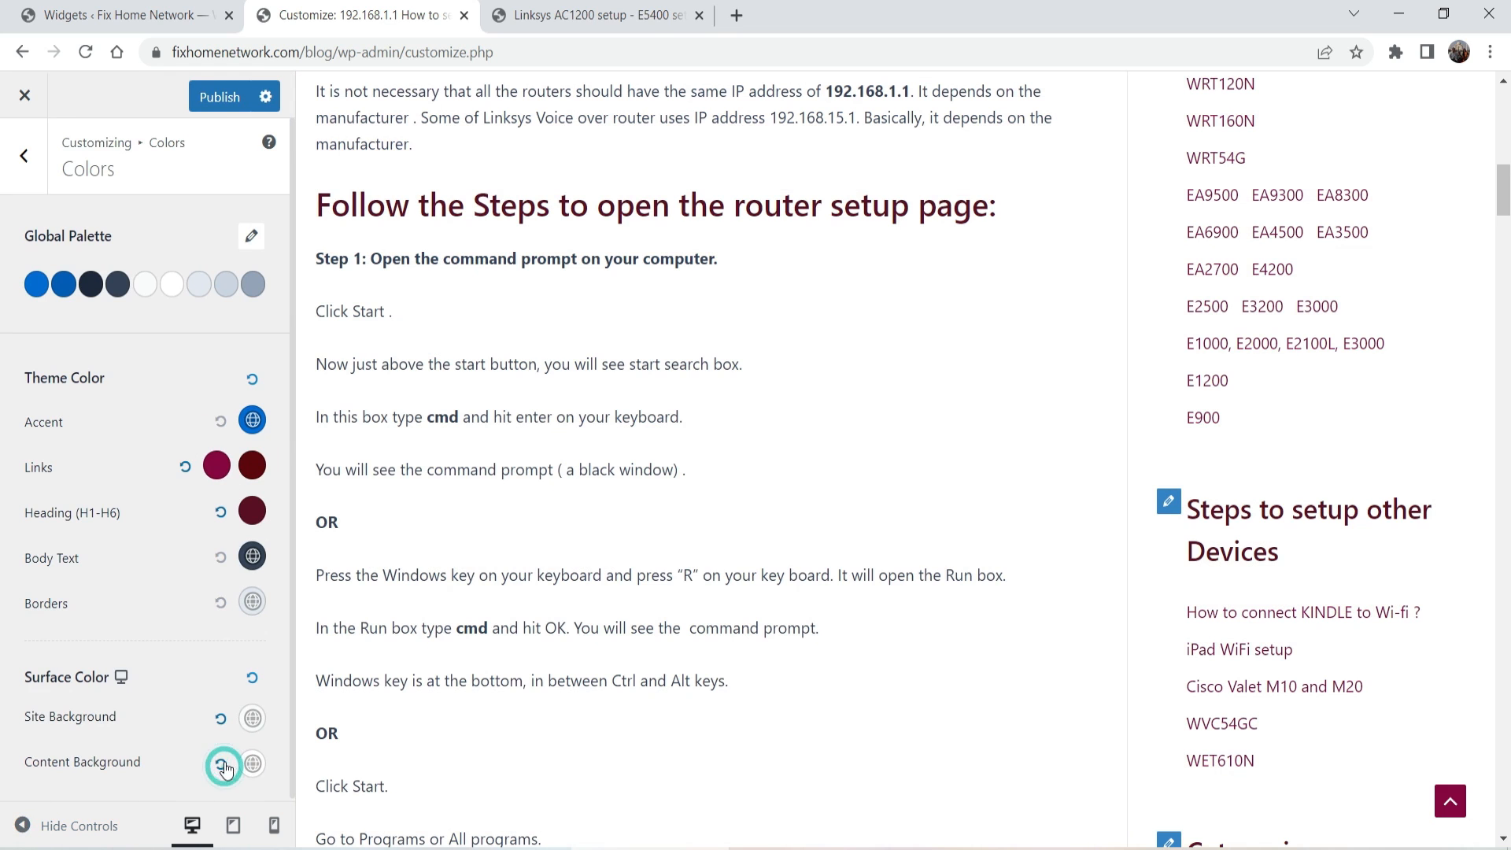
Step: Leave the Colors settings, open the Global Container settings and go to the Container Width value
left_click(32, 149)
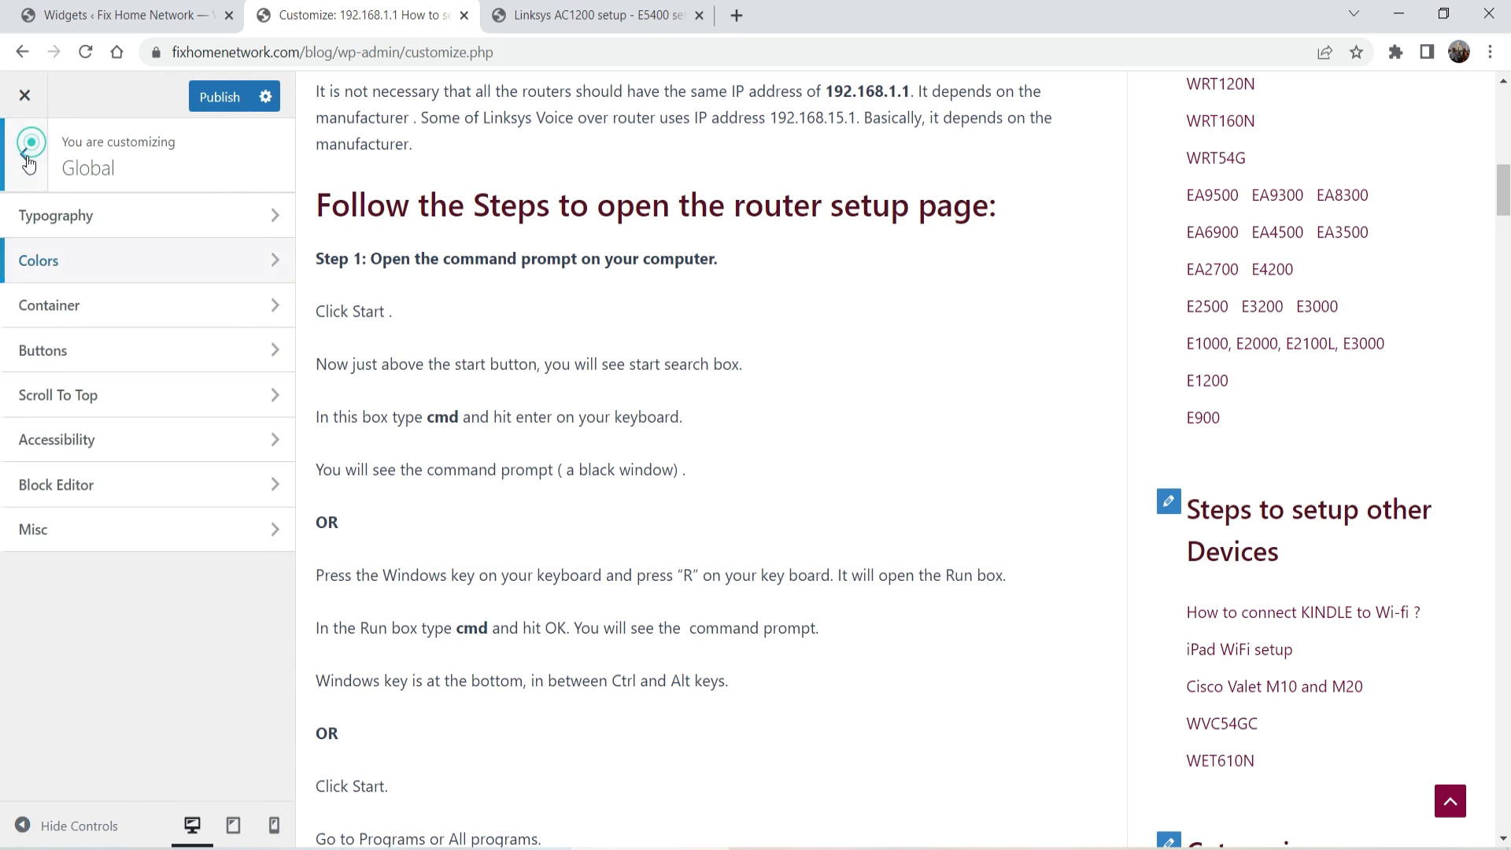
left_click(48, 307)
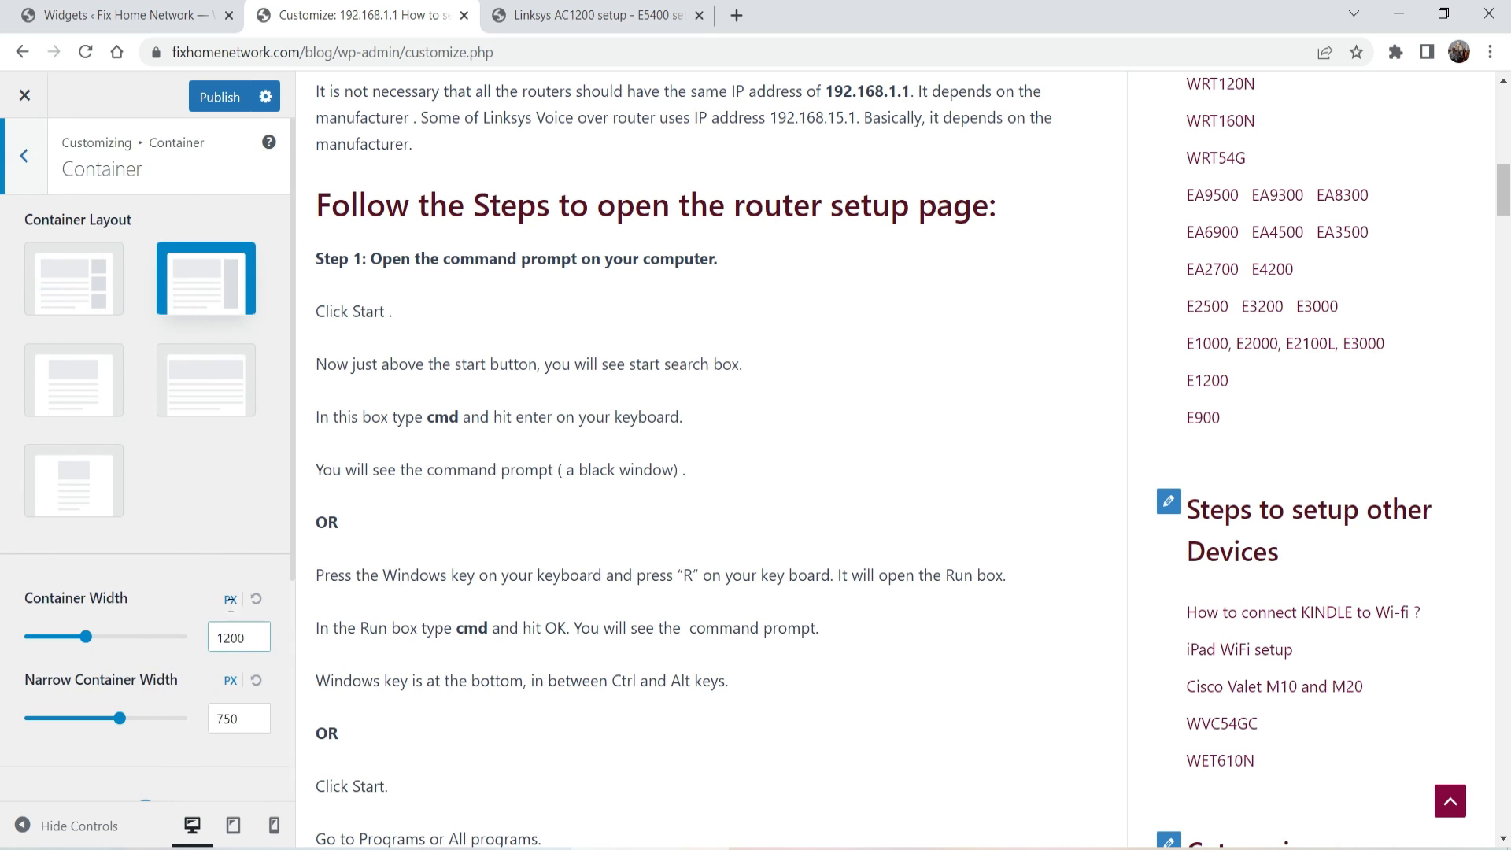
scroll(231, 605, "down", 2)
left_click_drag(229, 542, 227, 541)
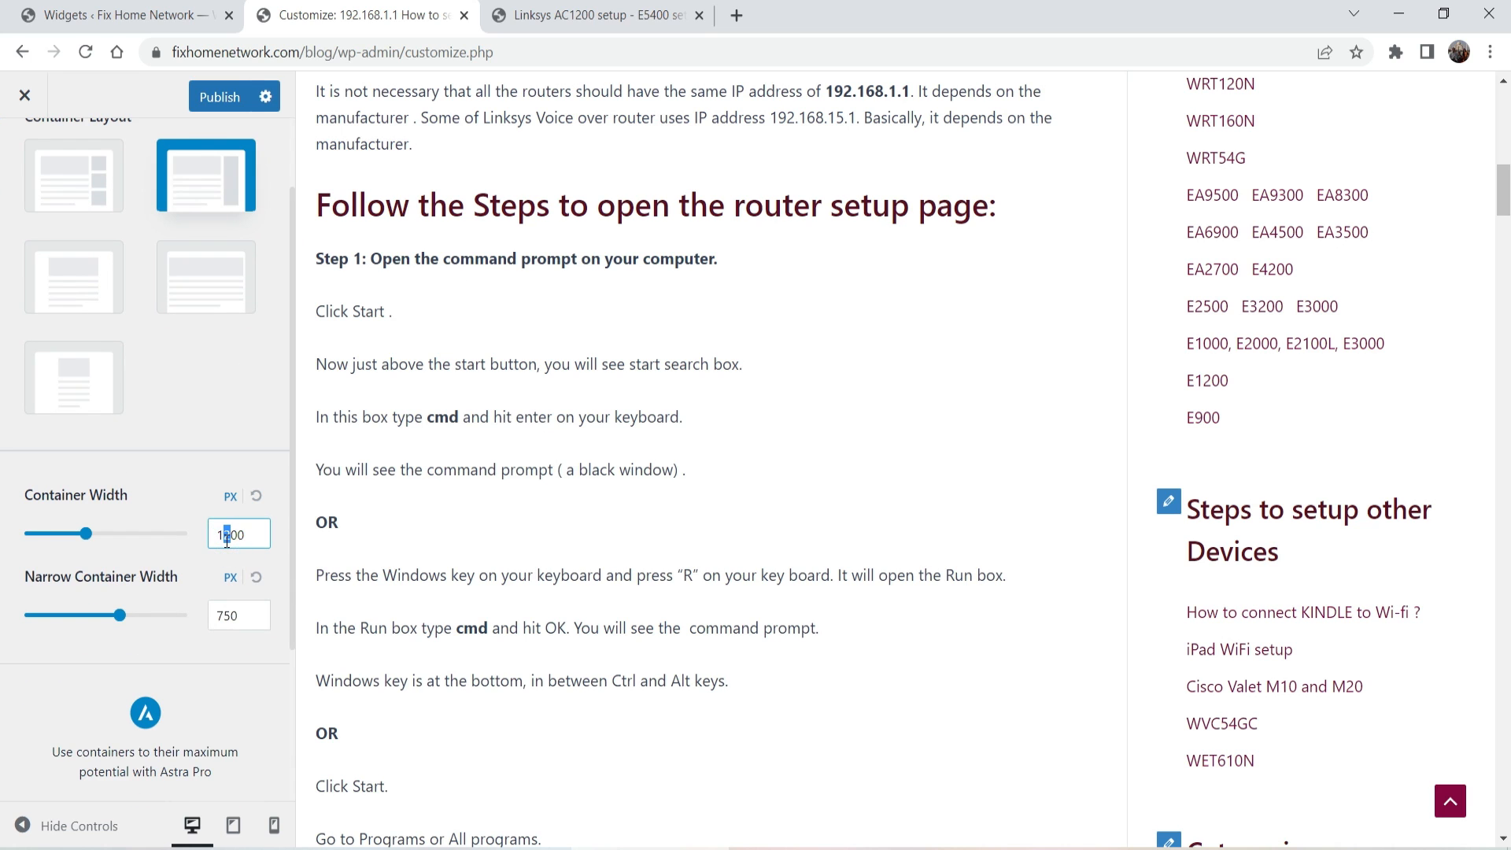
Step: Check the content layout on the live Linksys AC1200 post and return to the customizer's Container settings
left_click(544, 19)
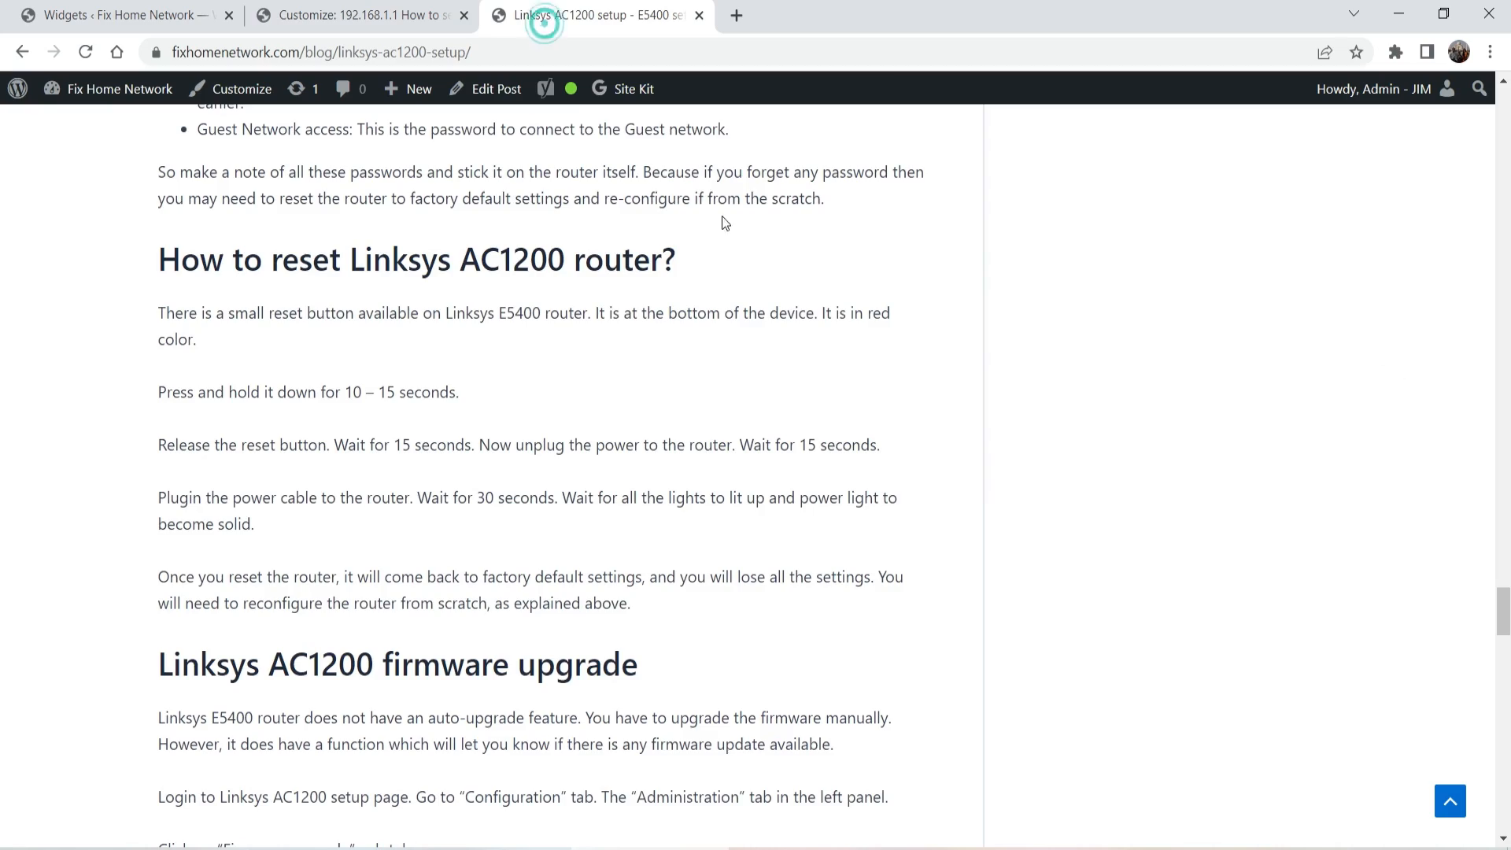
scroll(1452, 477, "up", 12)
left_click(1450, 802)
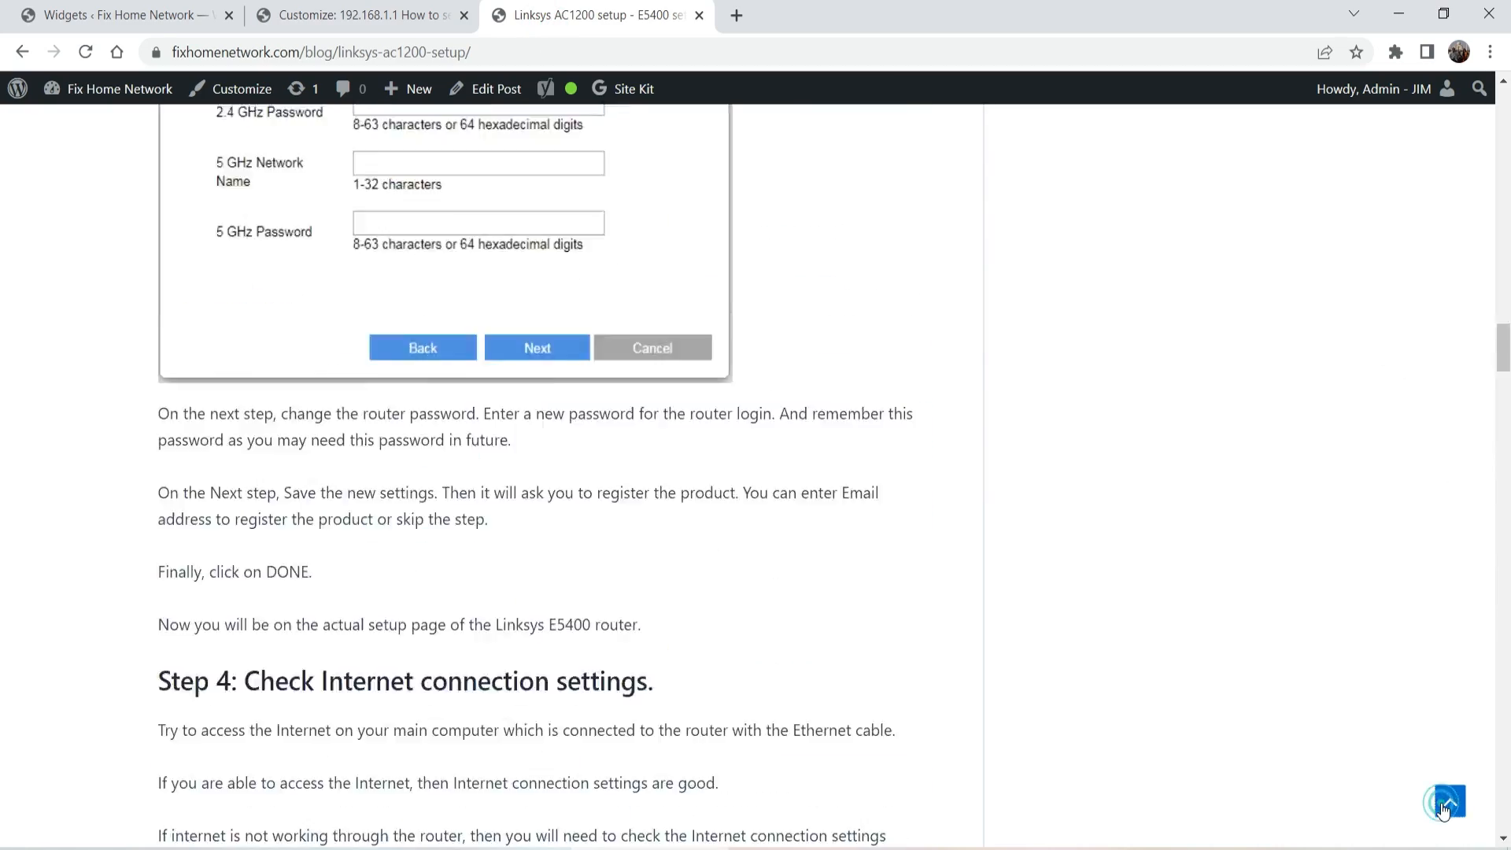
left_click(358, 16)
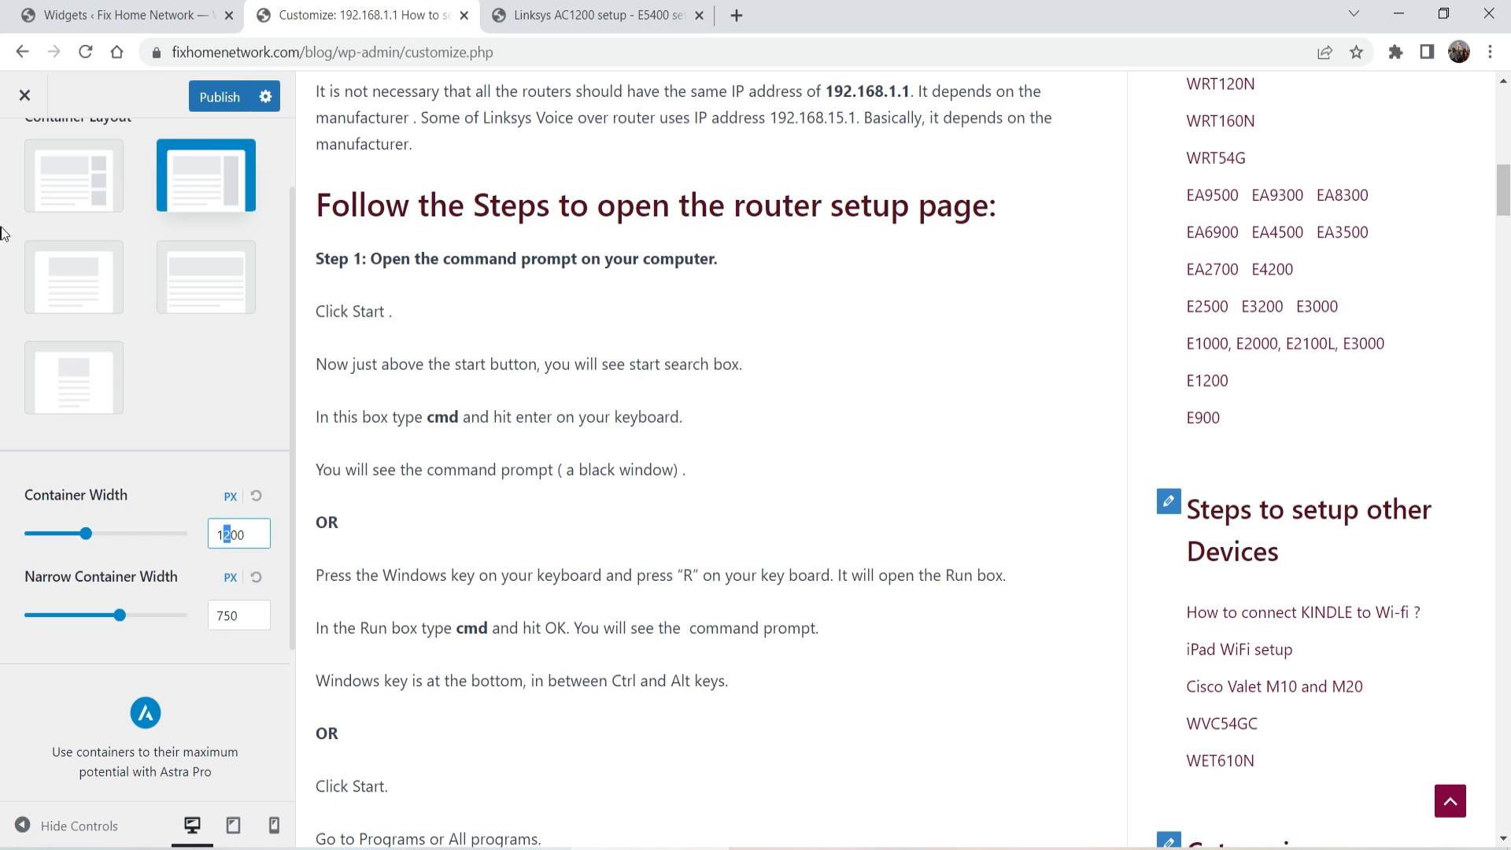
scroll(130, 512, "up", 3)
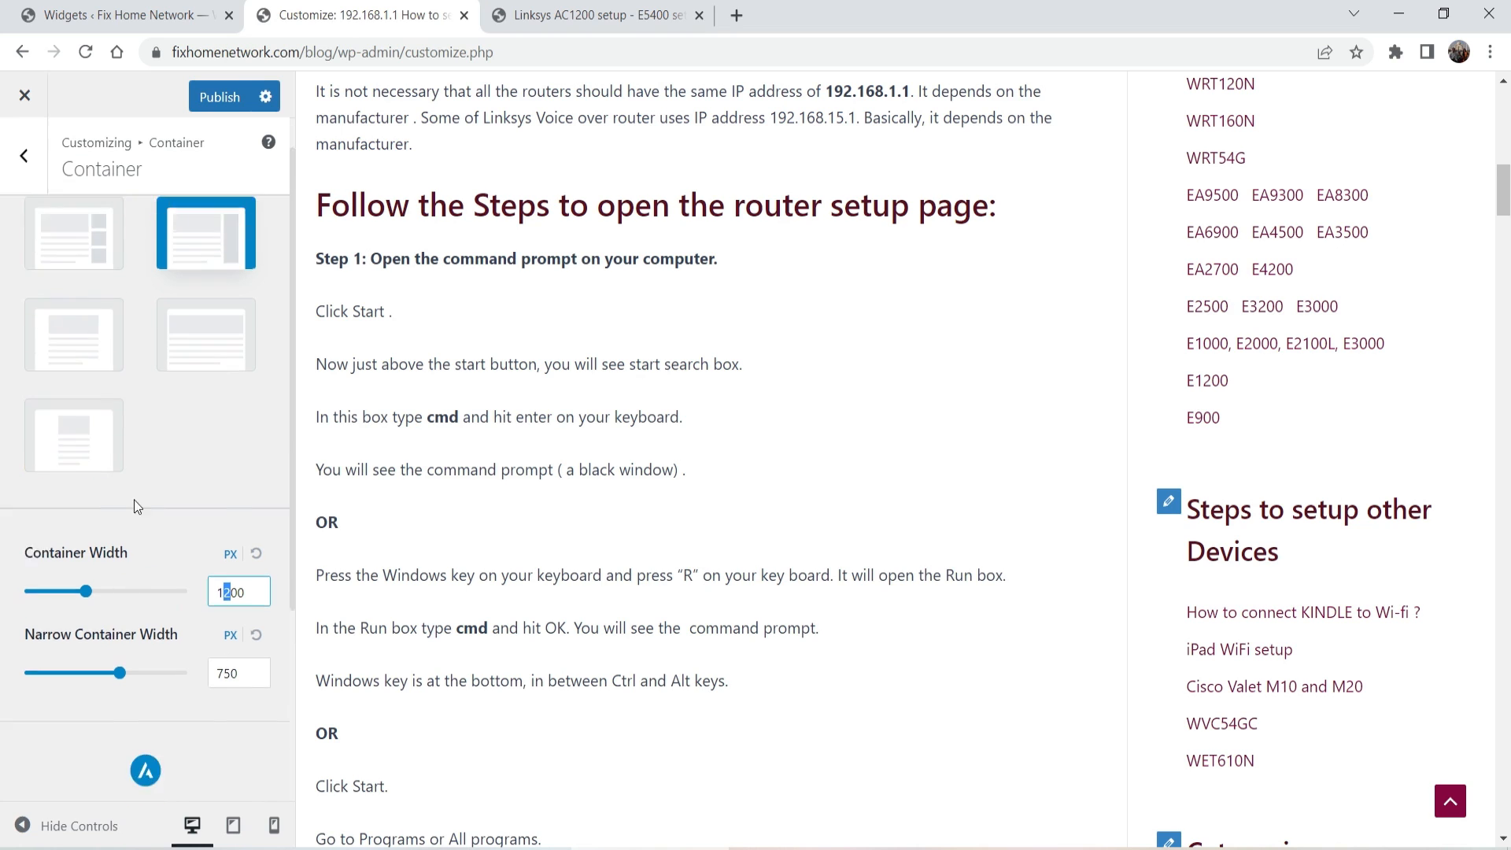
Step: Leave the Container settings, open the global Buttons settings and apply the filled button preset with slightly rounded corners
left_click(22, 178)
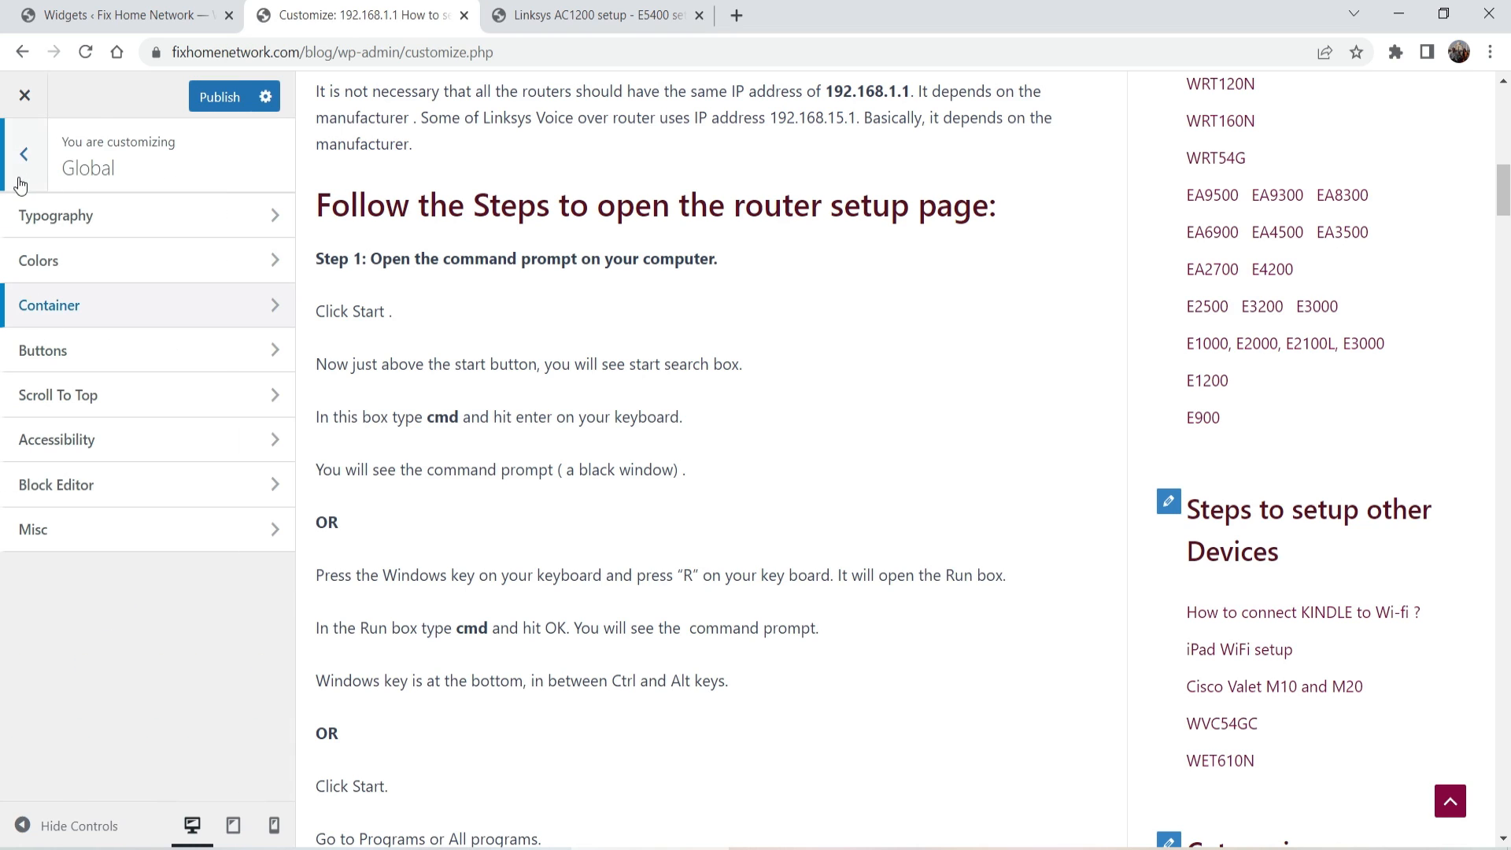
left_click(71, 353)
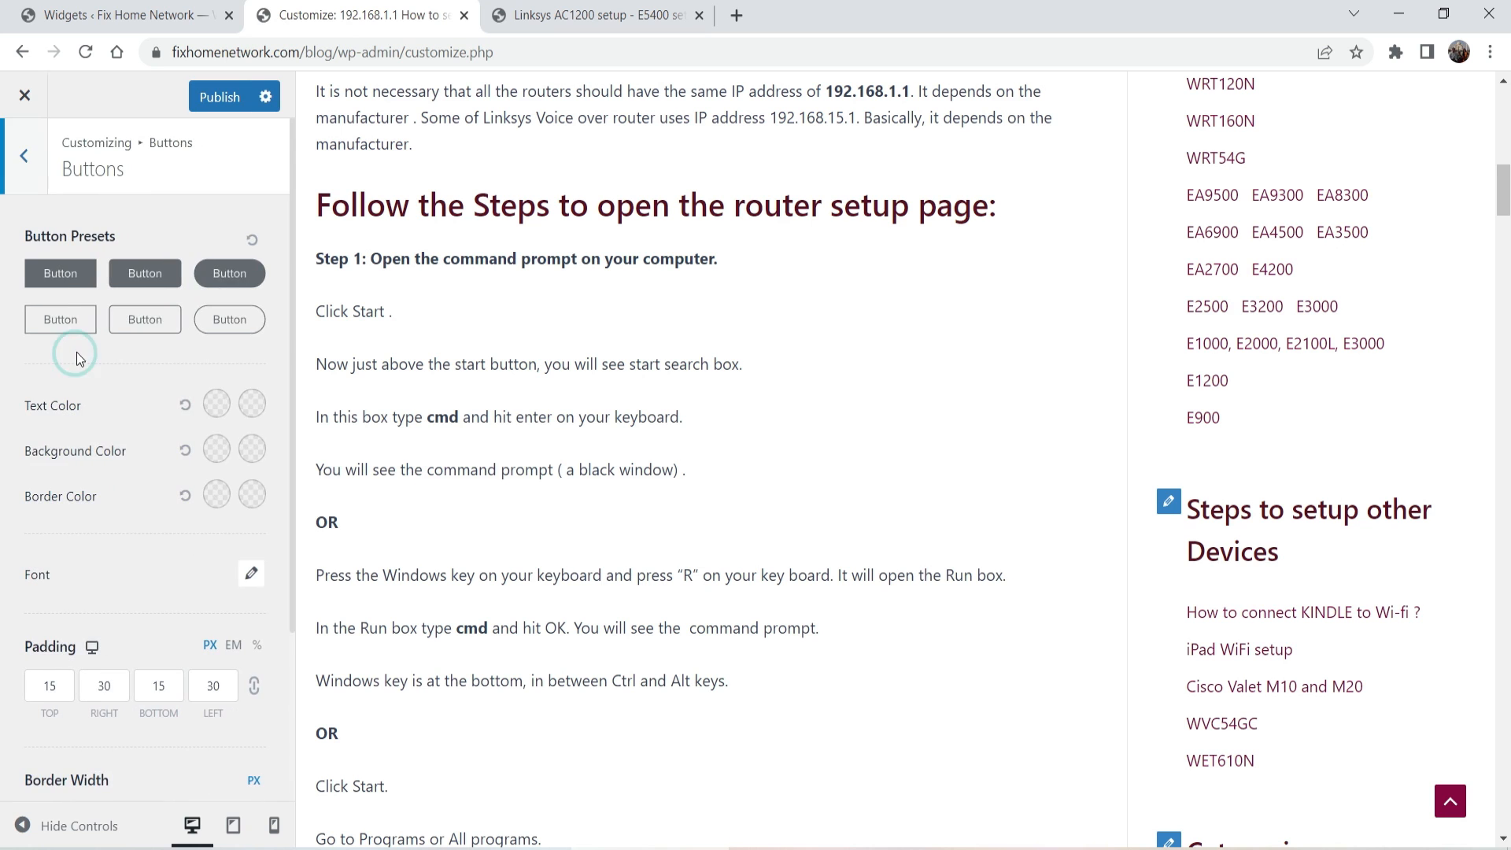
left_click(224, 273)
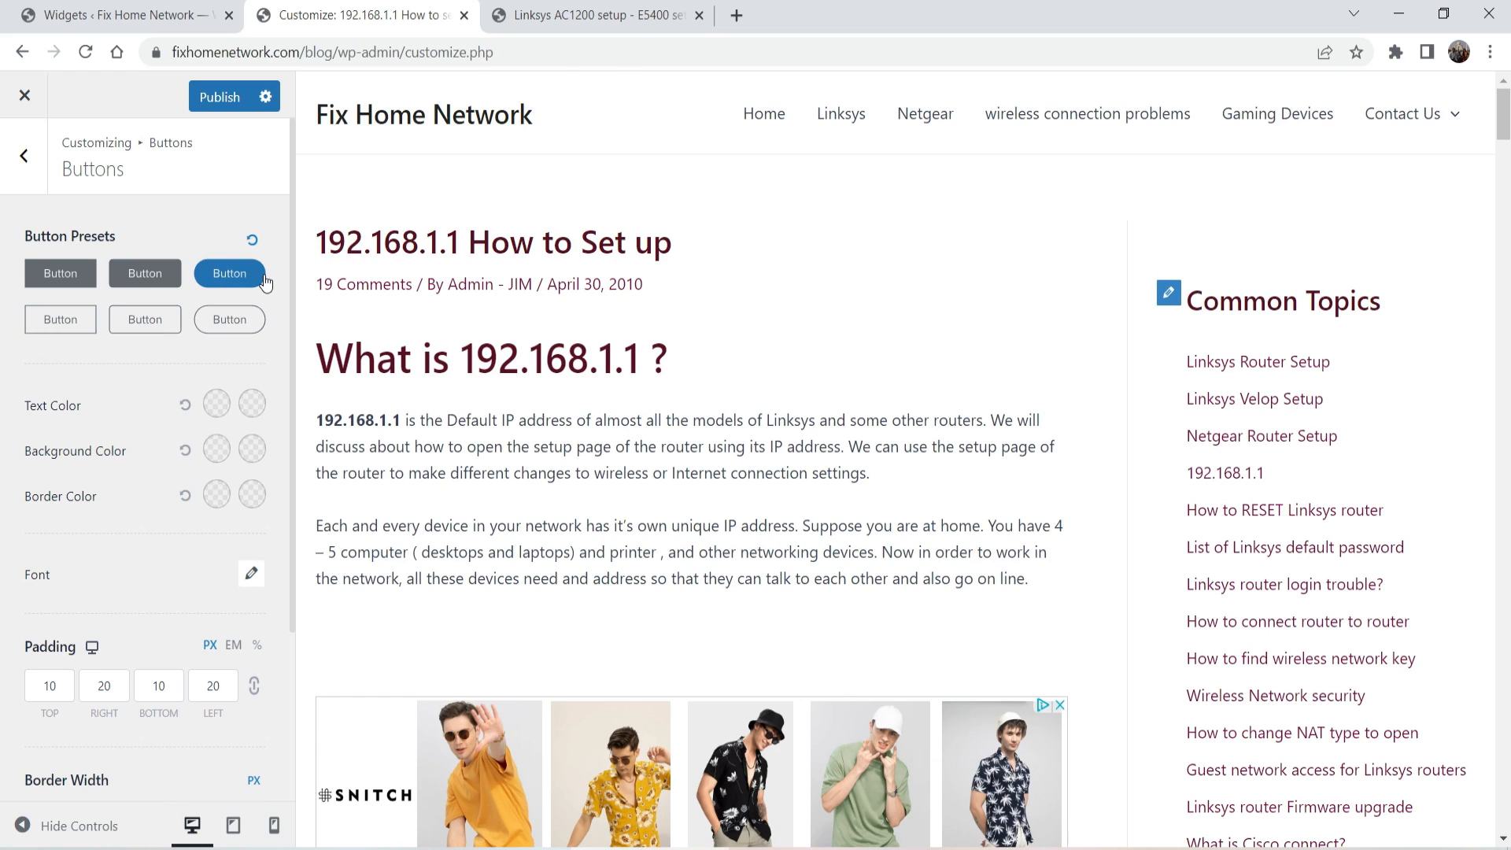
left_click(148, 276)
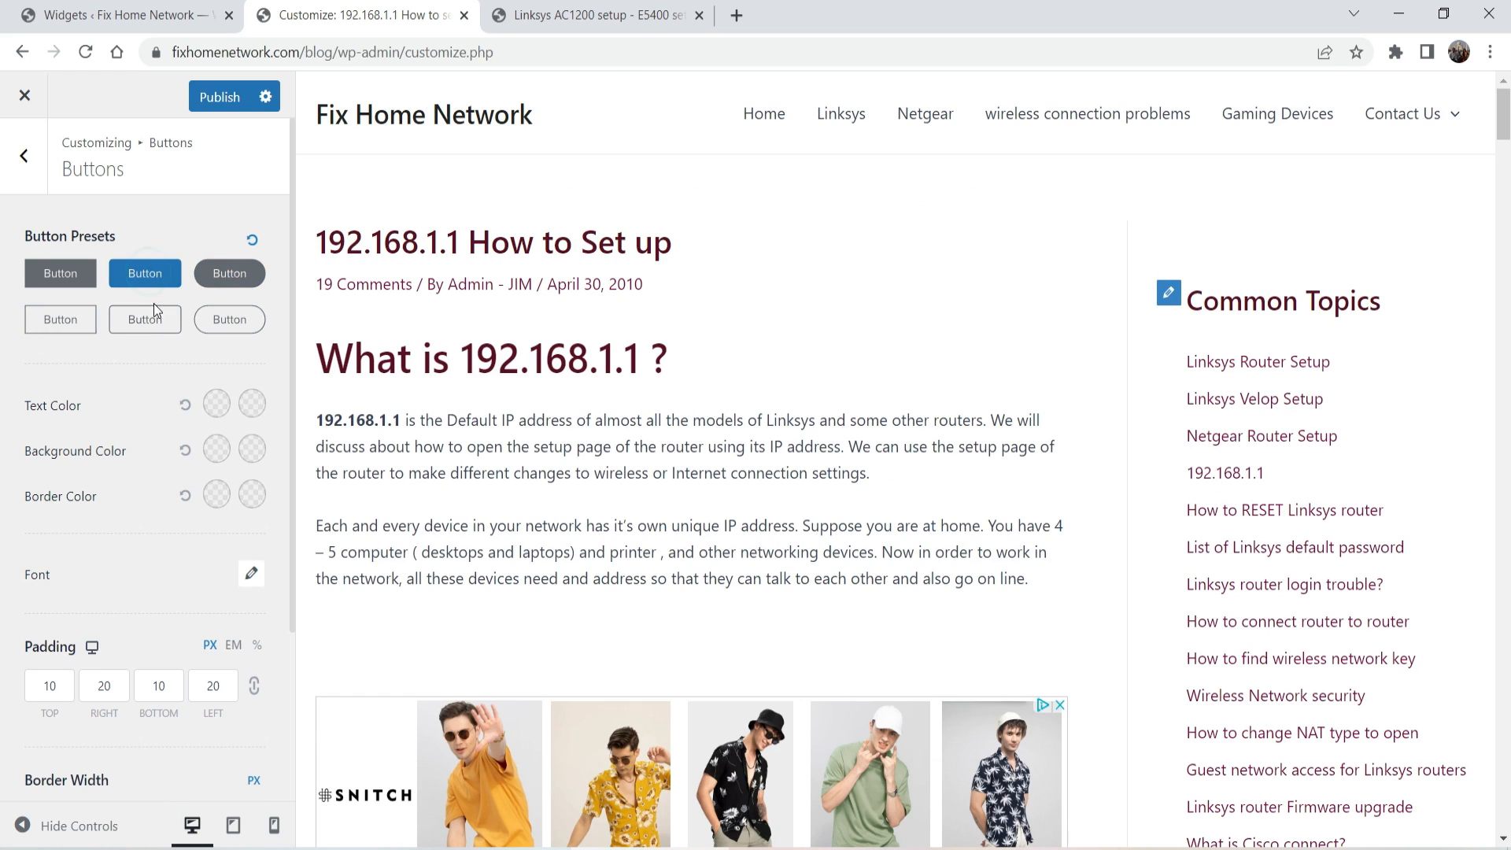
Step: Set the buttons' normal background color to the darker blue of the palette and their normal text color to white
left_click(215, 450)
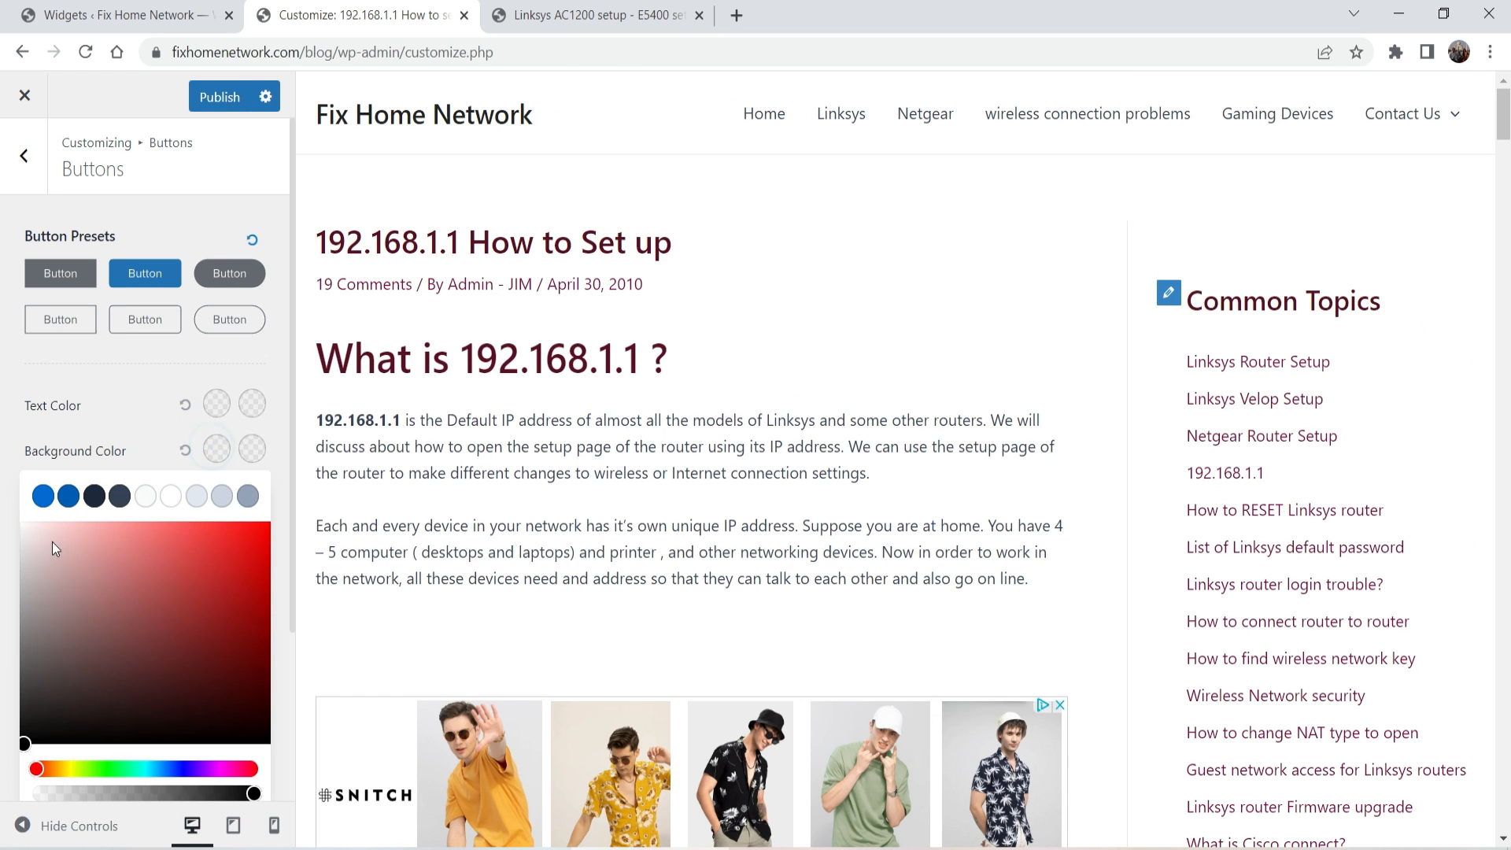
left_click(67, 500)
left_click(217, 404)
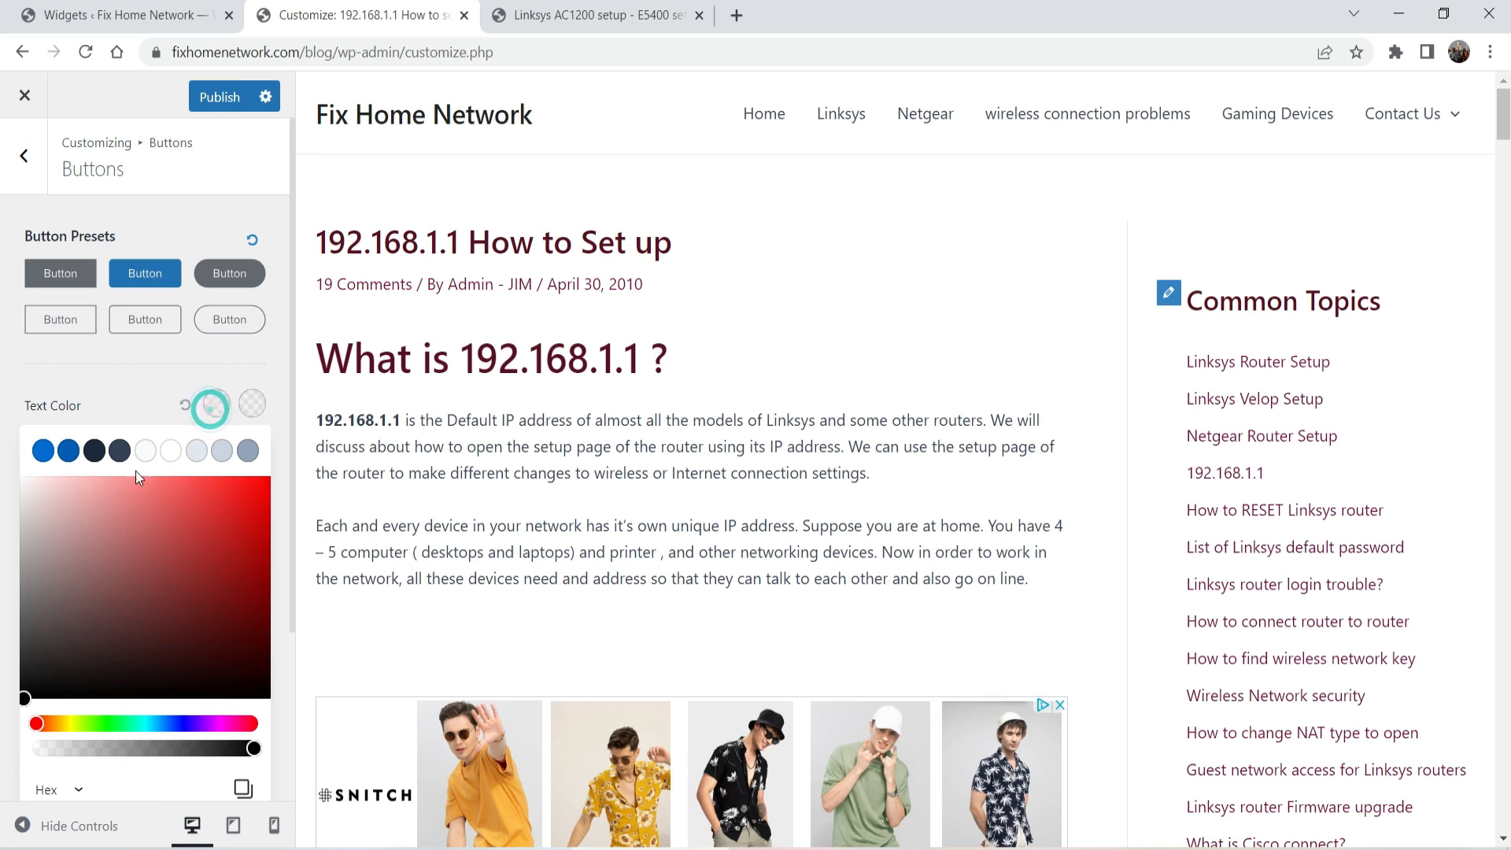
left_click(169, 454)
left_click(135, 403)
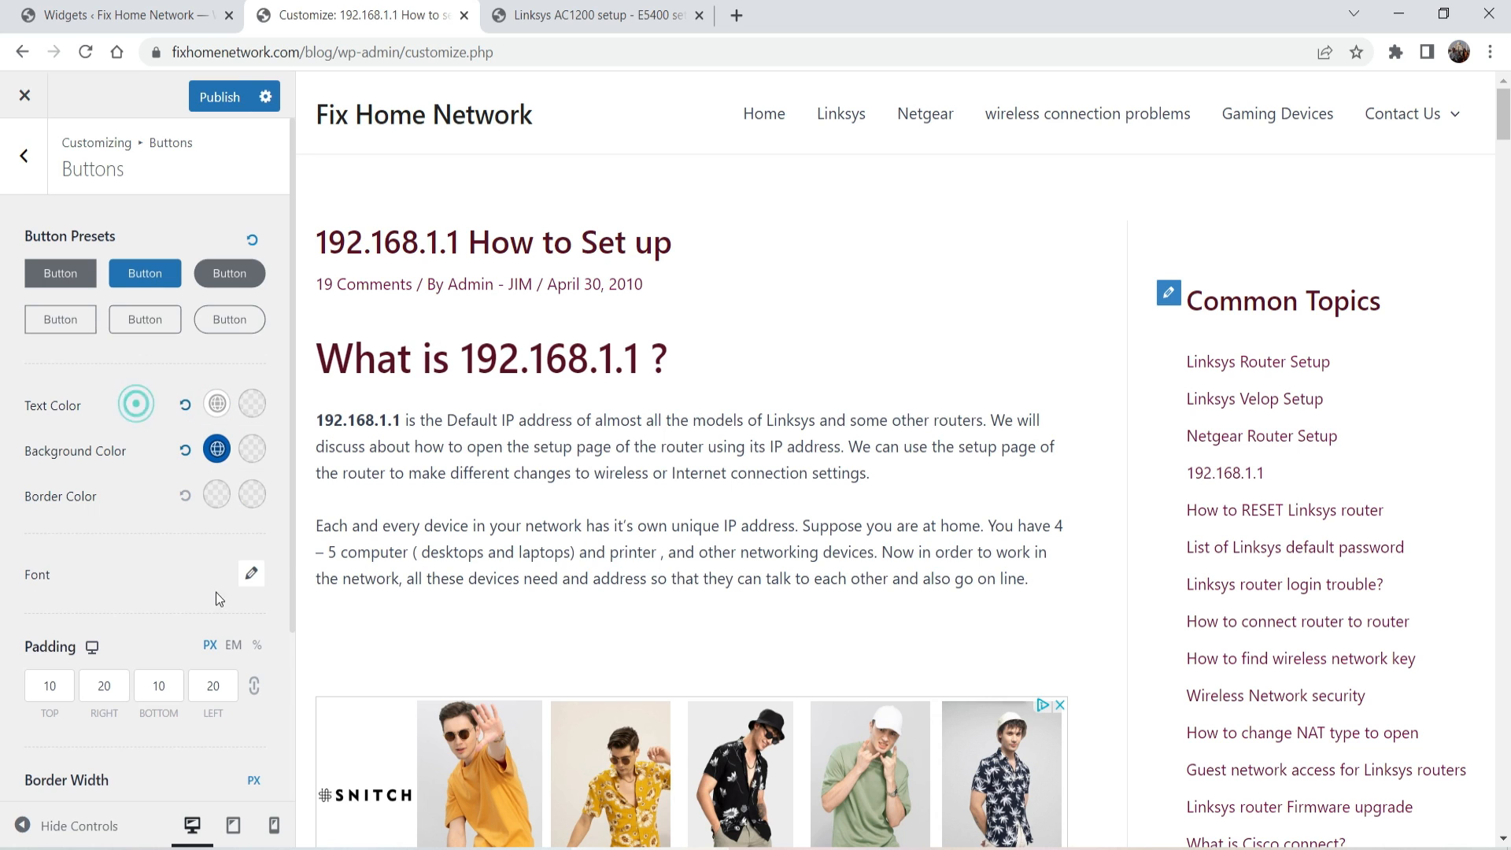
Step: Set the buttons' hover background color to black and their hover text color to white
left_click(251, 452)
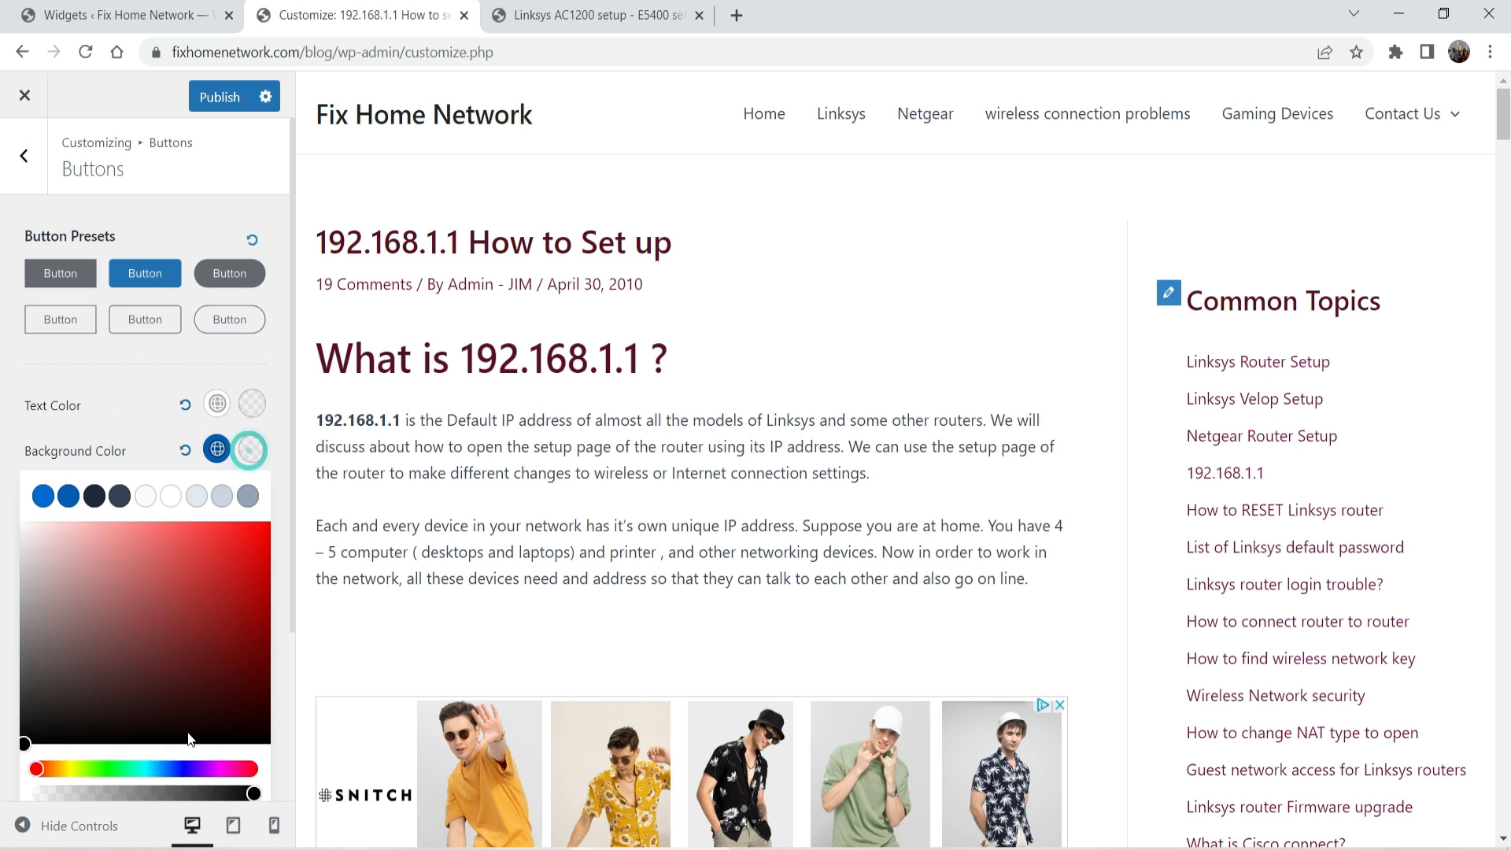
left_click(257, 407)
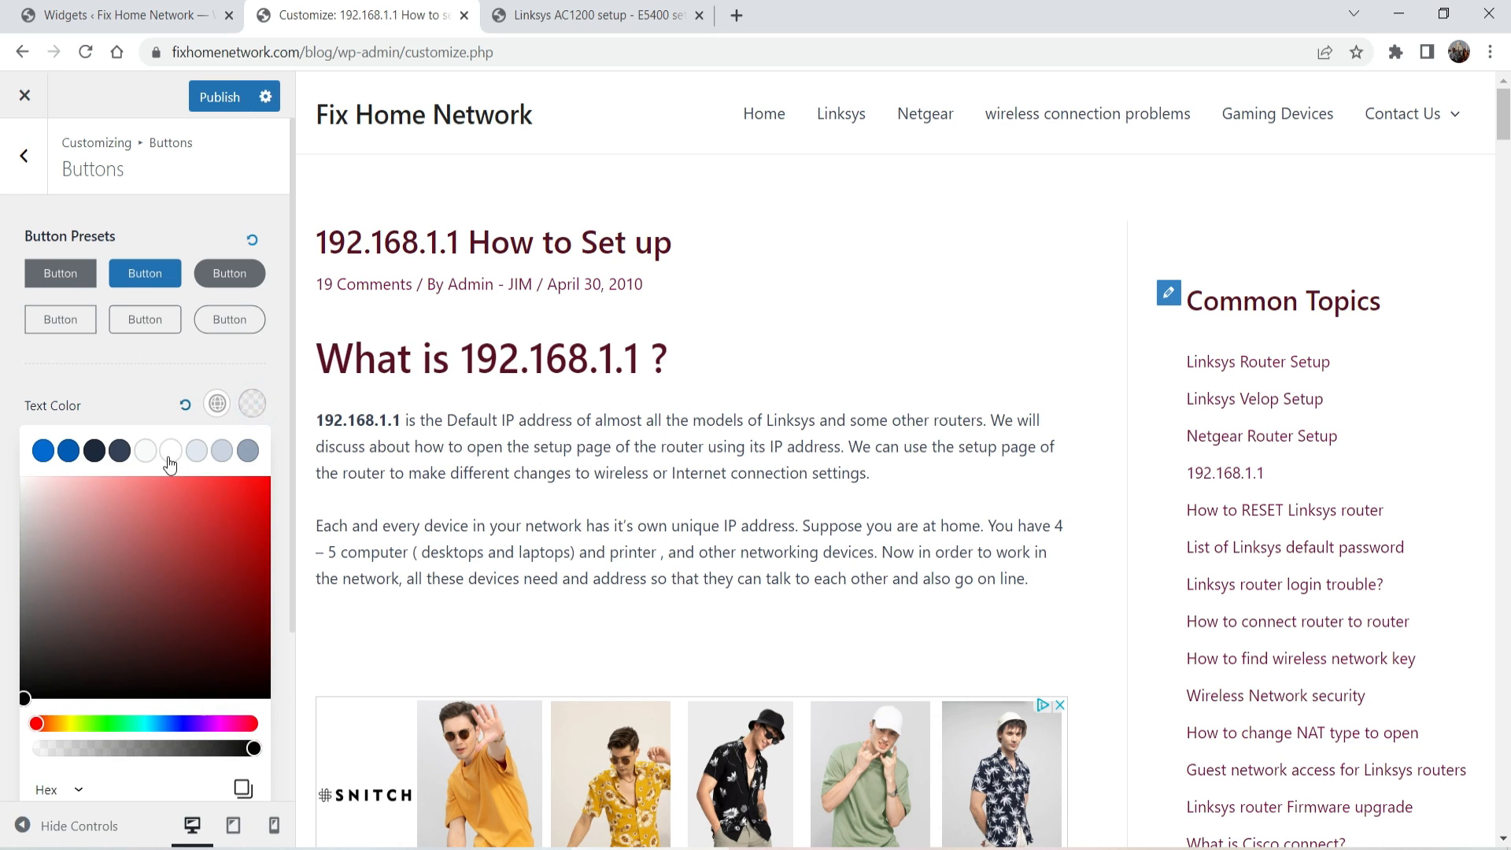
left_click(170, 454)
left_click(133, 396)
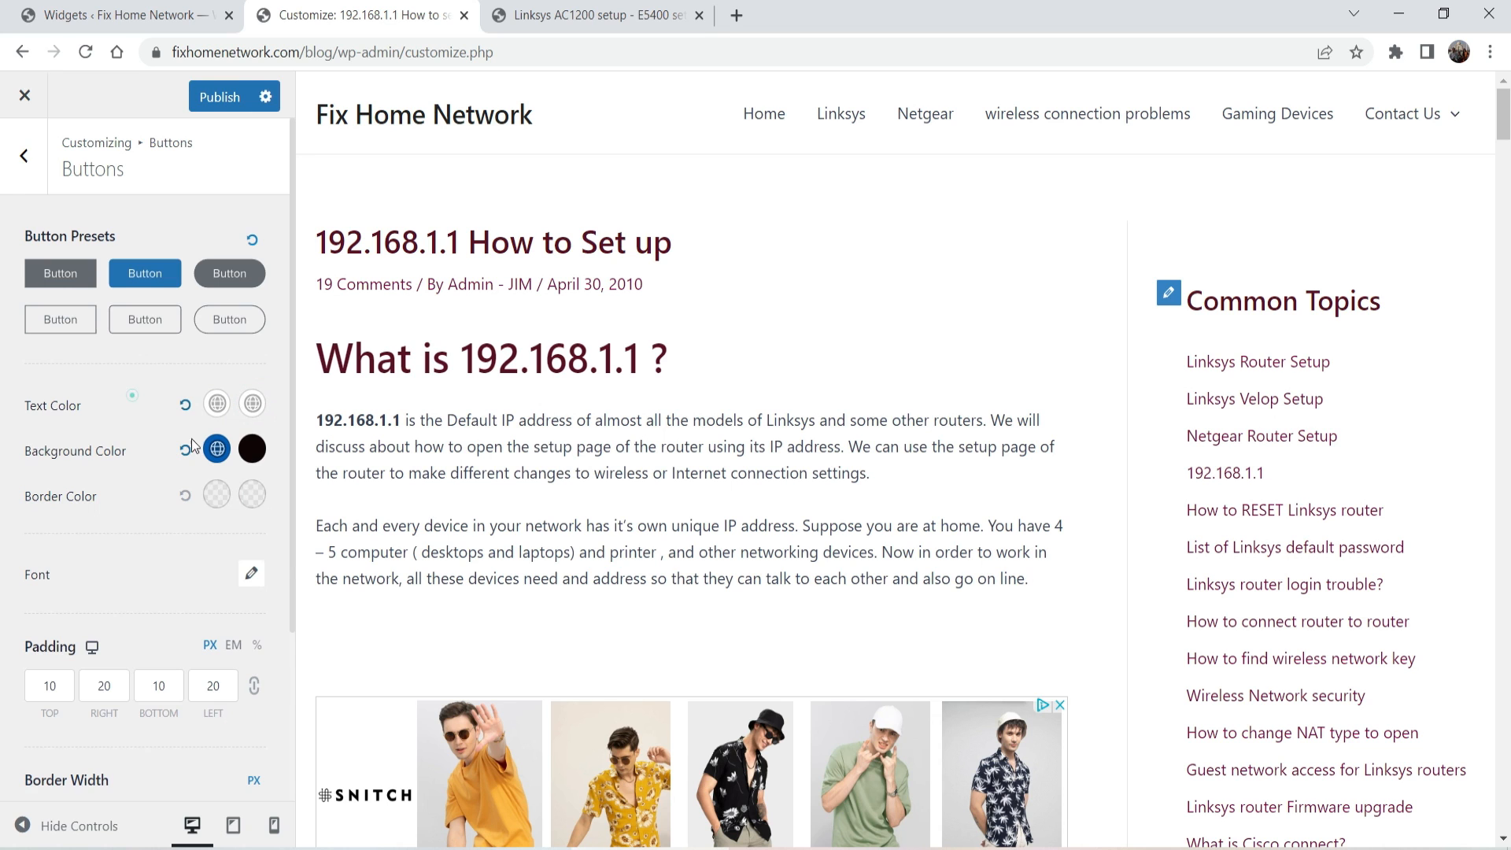
Step: Open the global Scroll To Top settings, check the button further down the previewed post and keep its icon size at 15 px
left_click(23, 155)
left_click(129, 393)
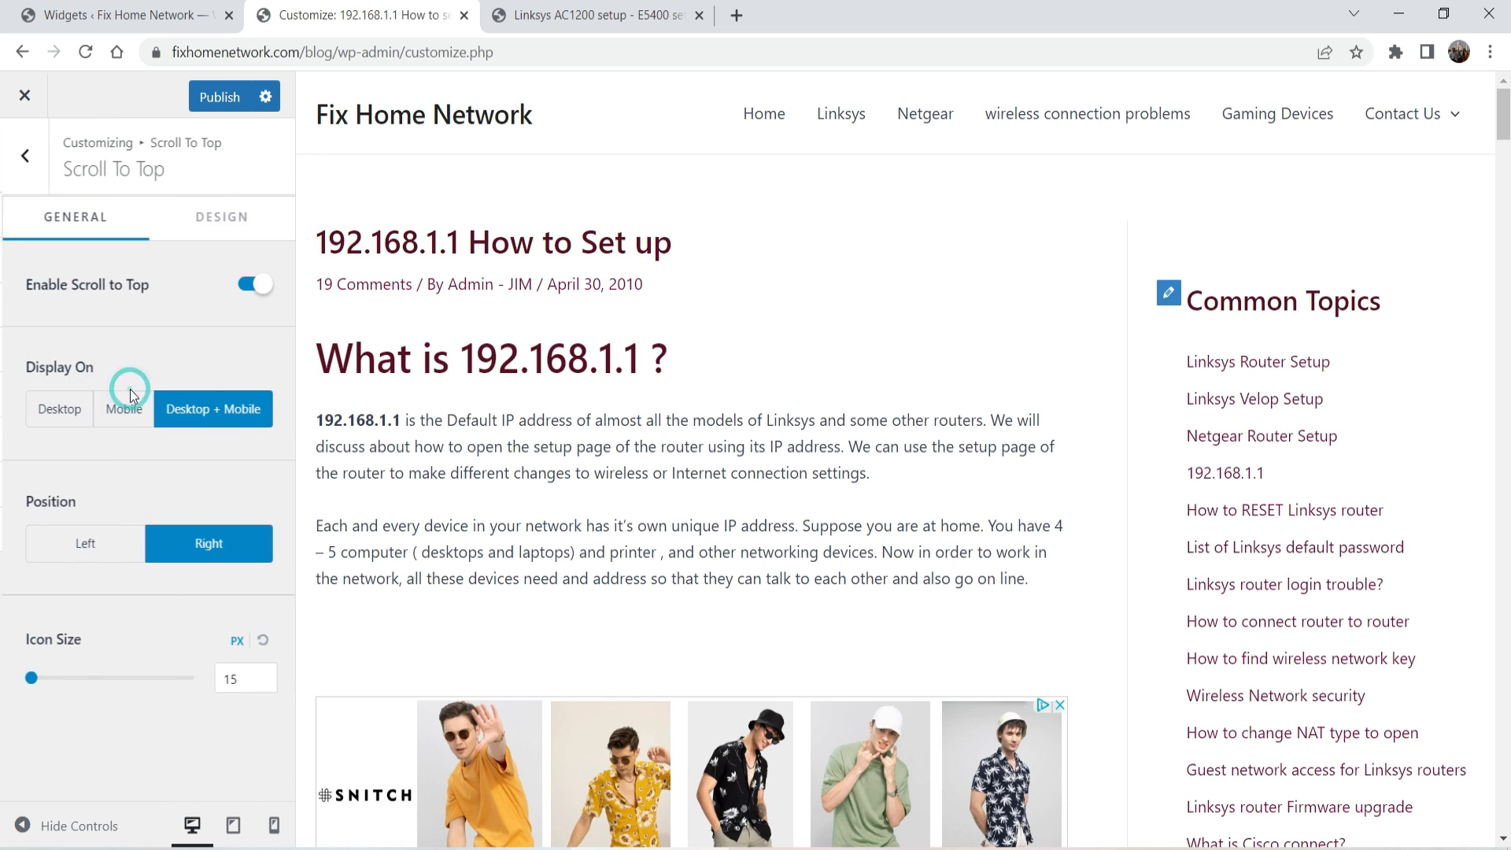
scroll(1478, 442, "down", 10)
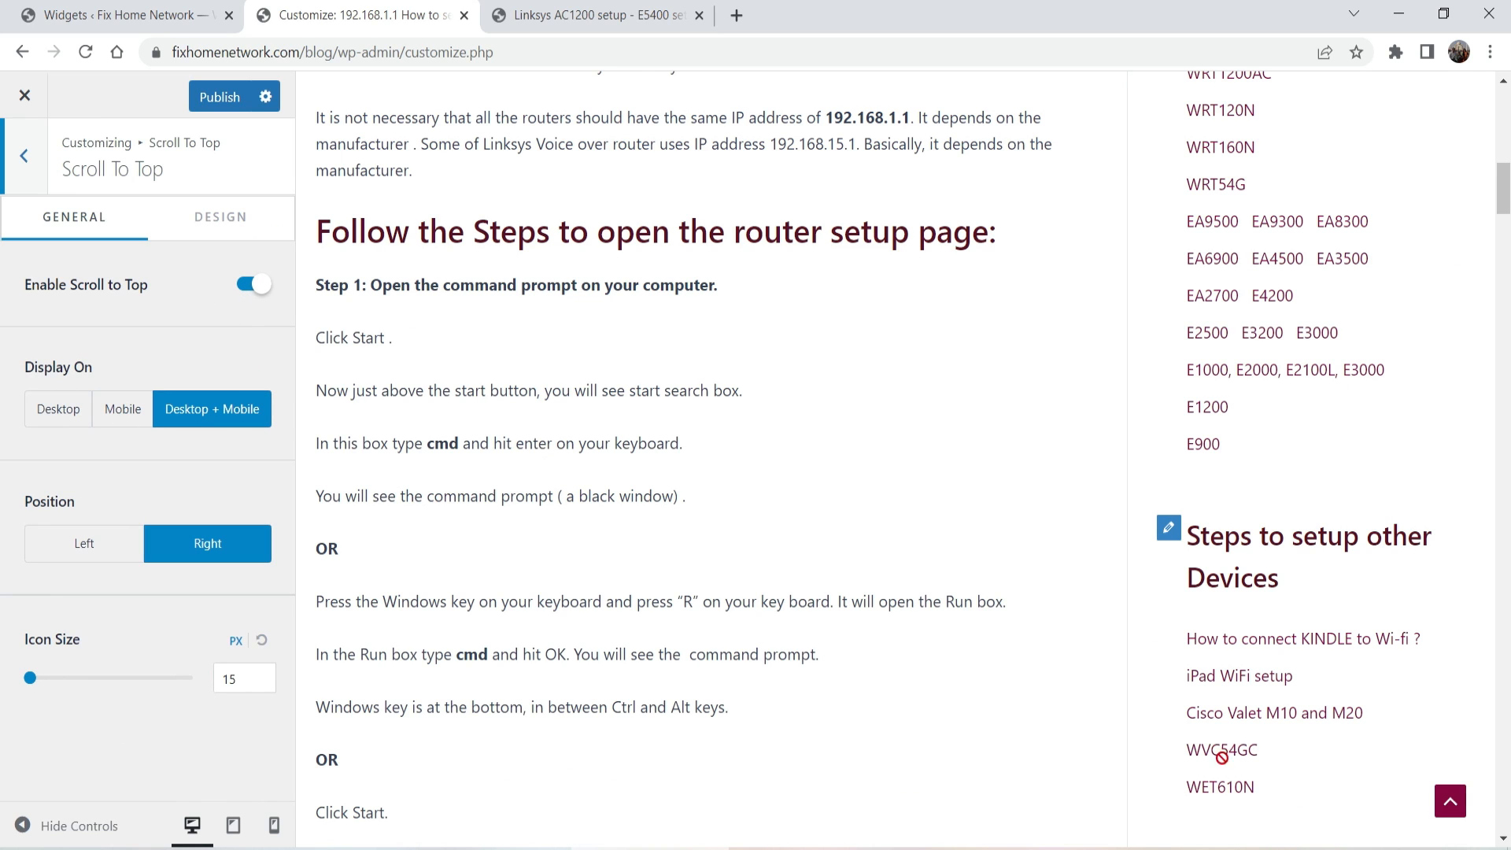
left_click(267, 680)
mouse_move(30, 691)
left_mouse_down()
mouse_move(92, 698)
mouse_move(29, 693)
left_mouse_up()
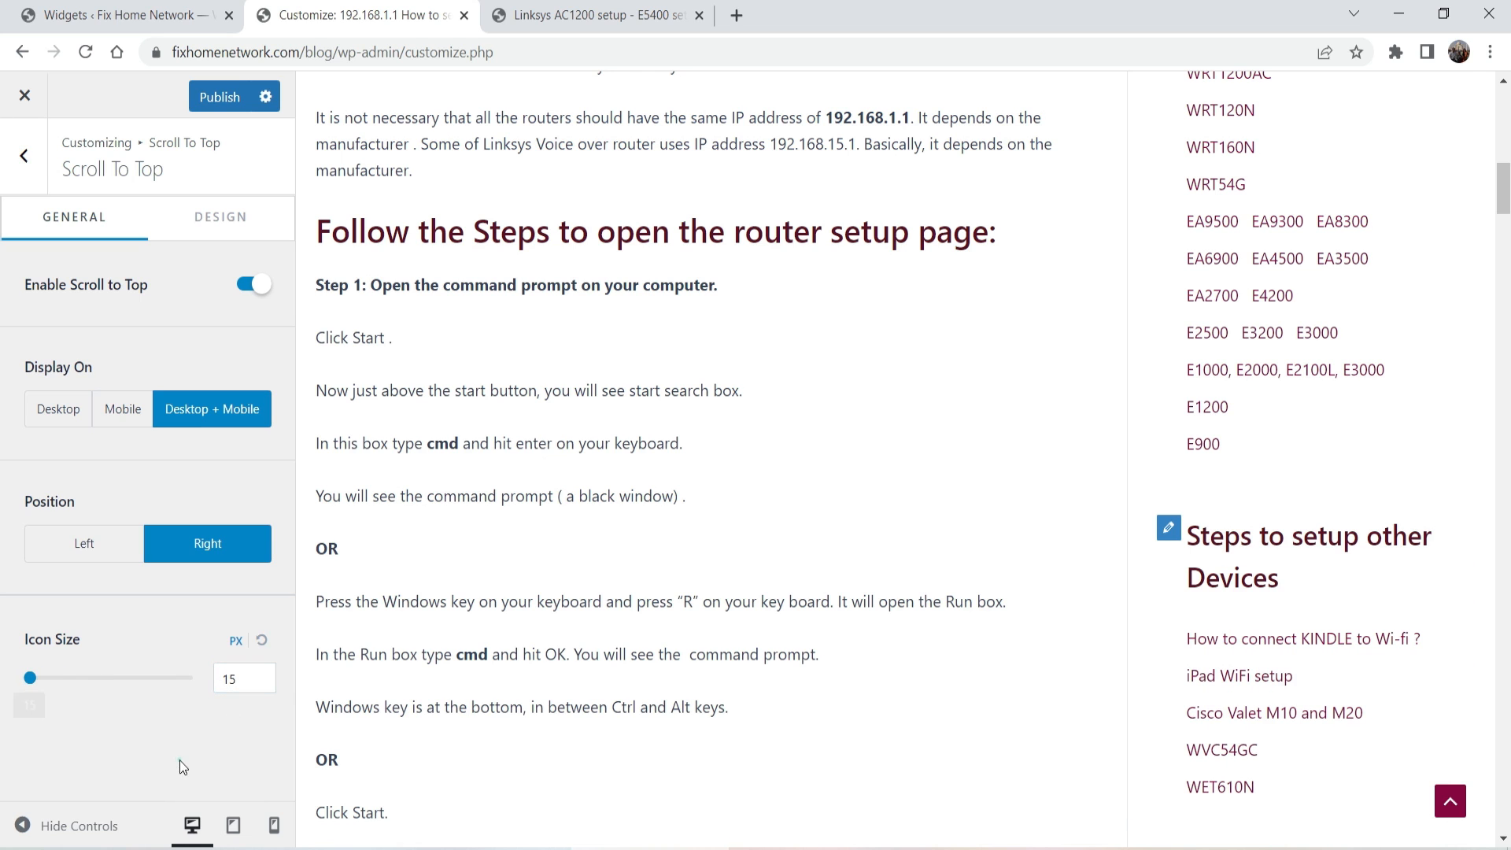
Step: Set the Scroll To Top button's normal background to the dark navy palette color 1E293B and its hover background to the darker blue
left_click(212, 225)
left_click(258, 334)
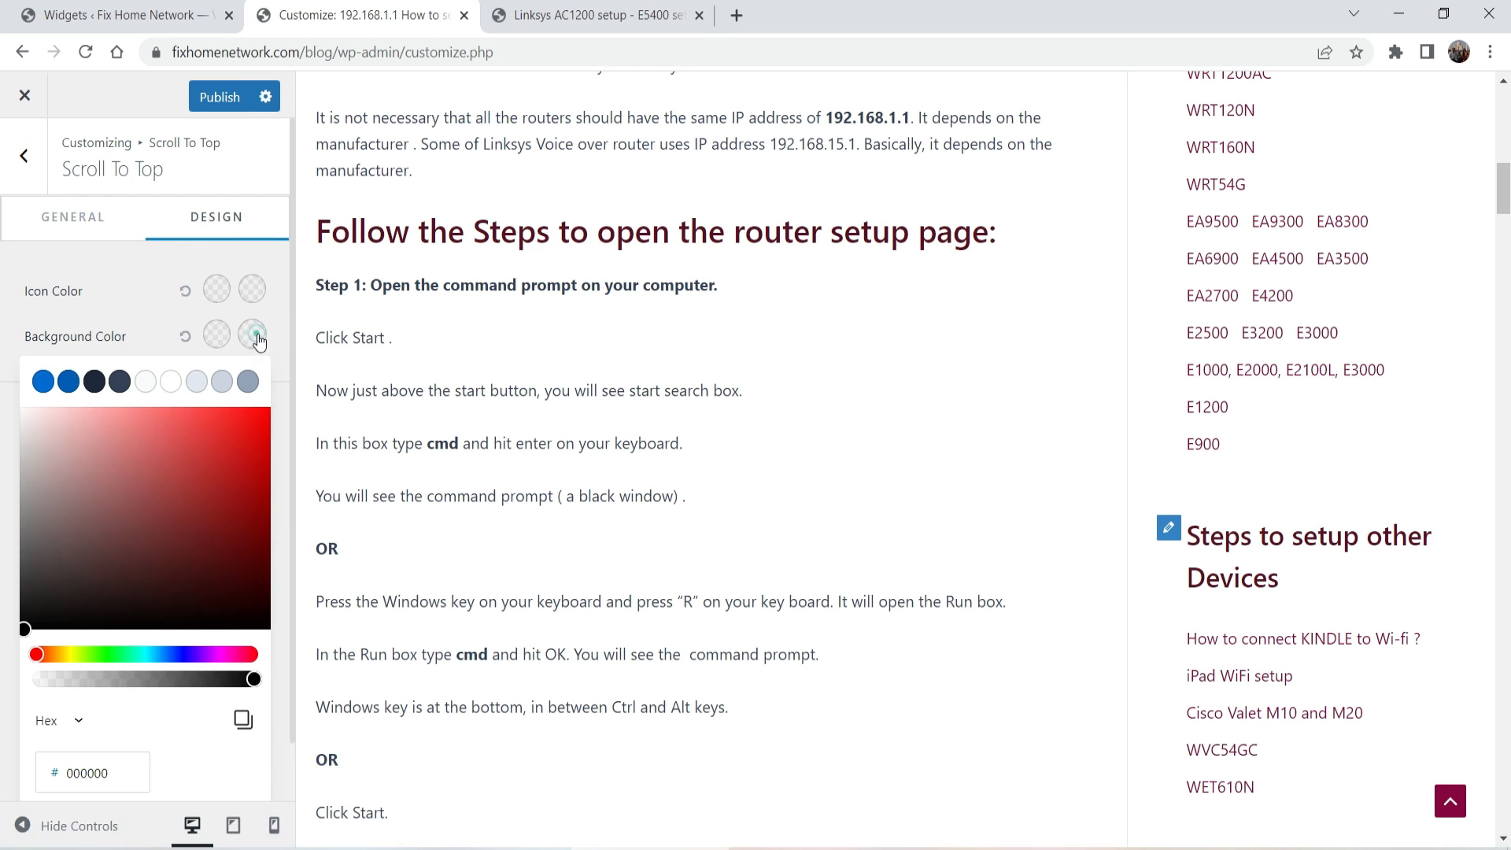
left_click(94, 382)
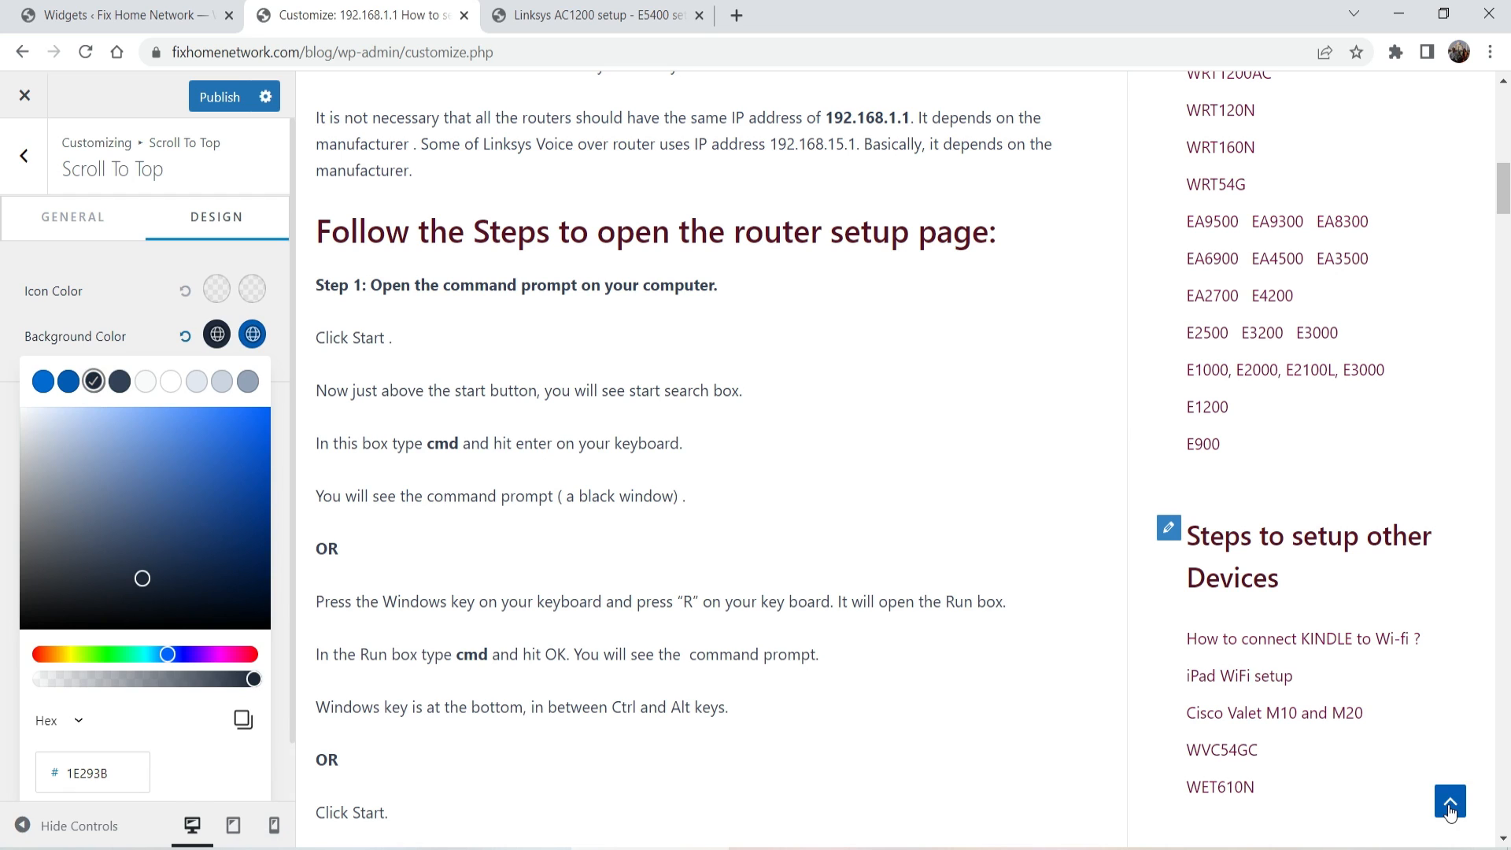
left_click(141, 328)
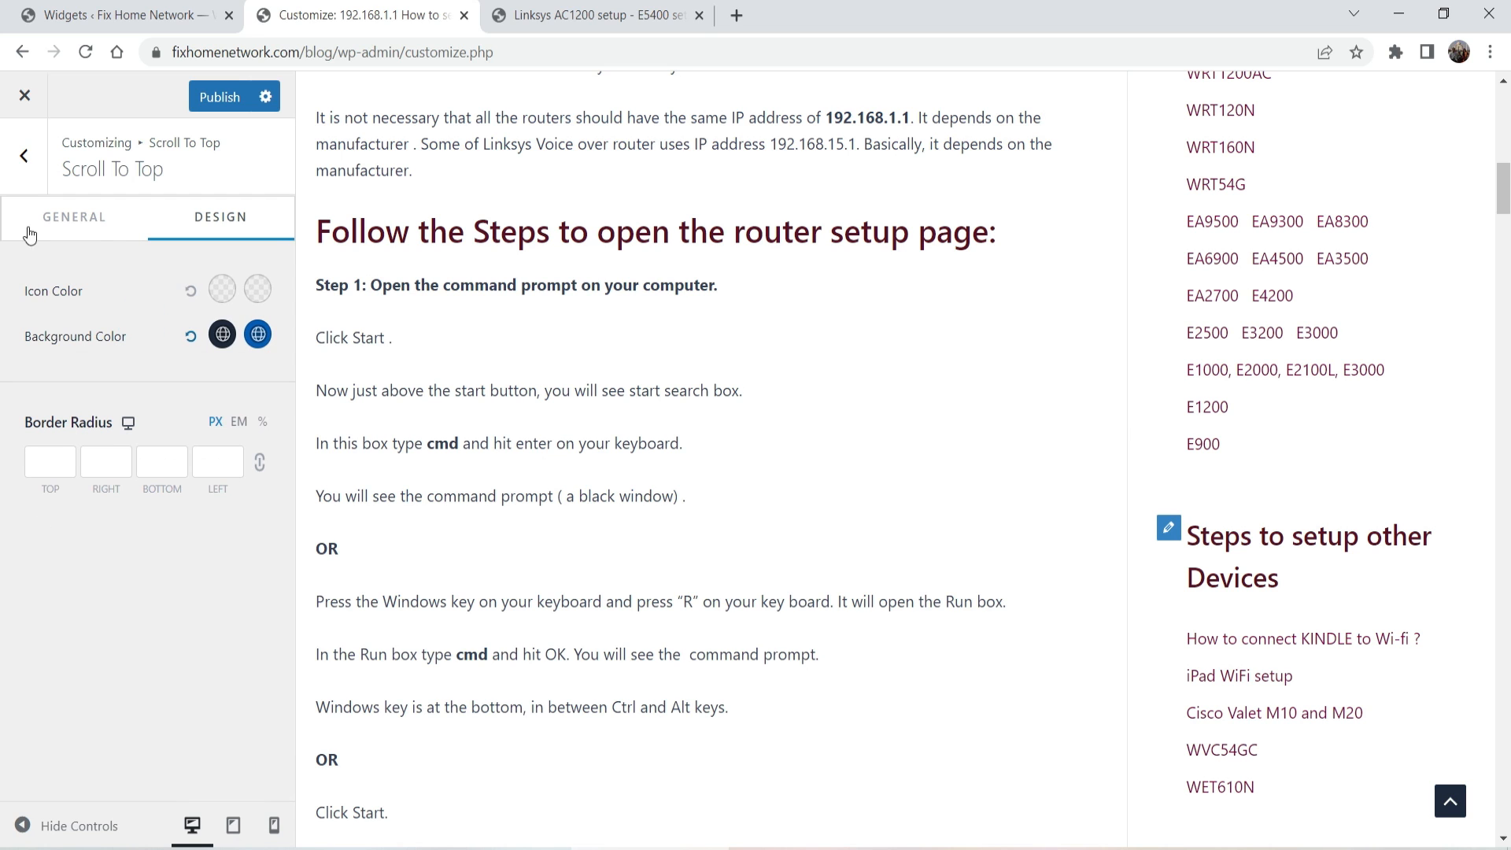
Step: Look through the global Accessibility settings and the Block Editor's Core Blocks Spacing options, and return to the Global list
left_click(32, 173)
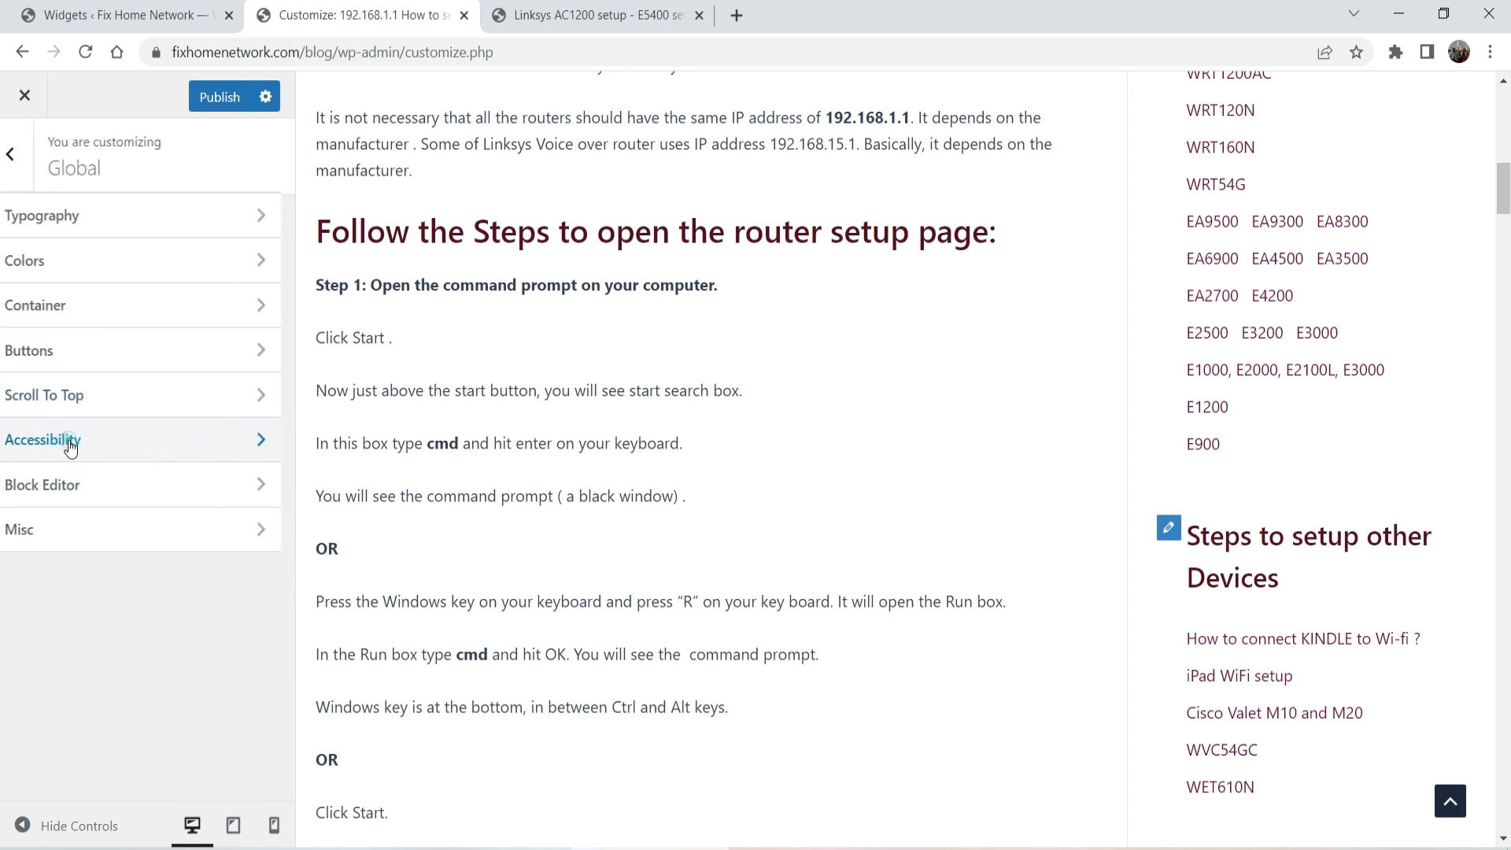
left_click(69, 441)
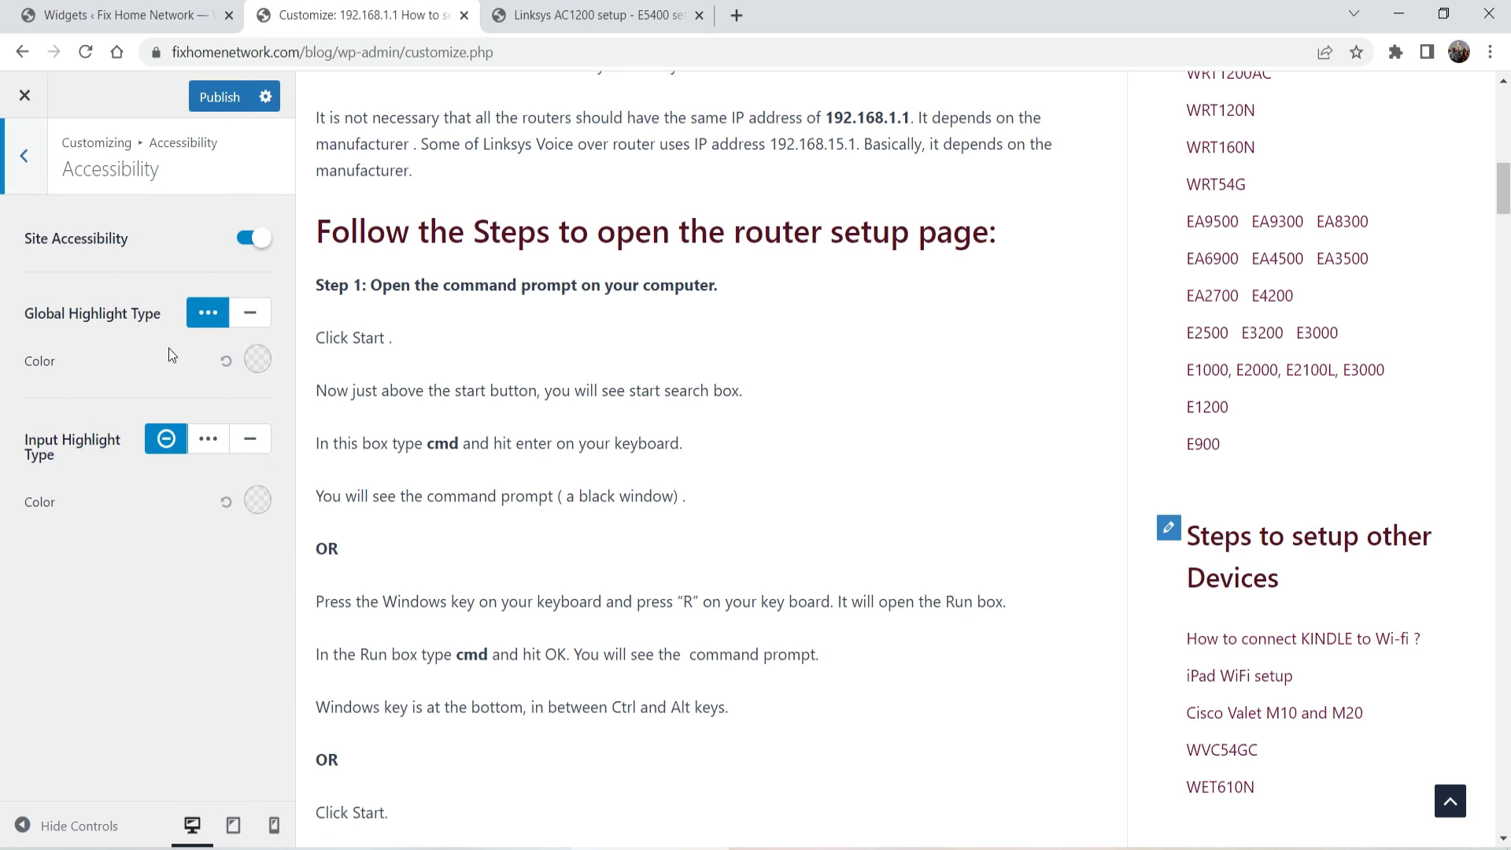
left_click(23, 180)
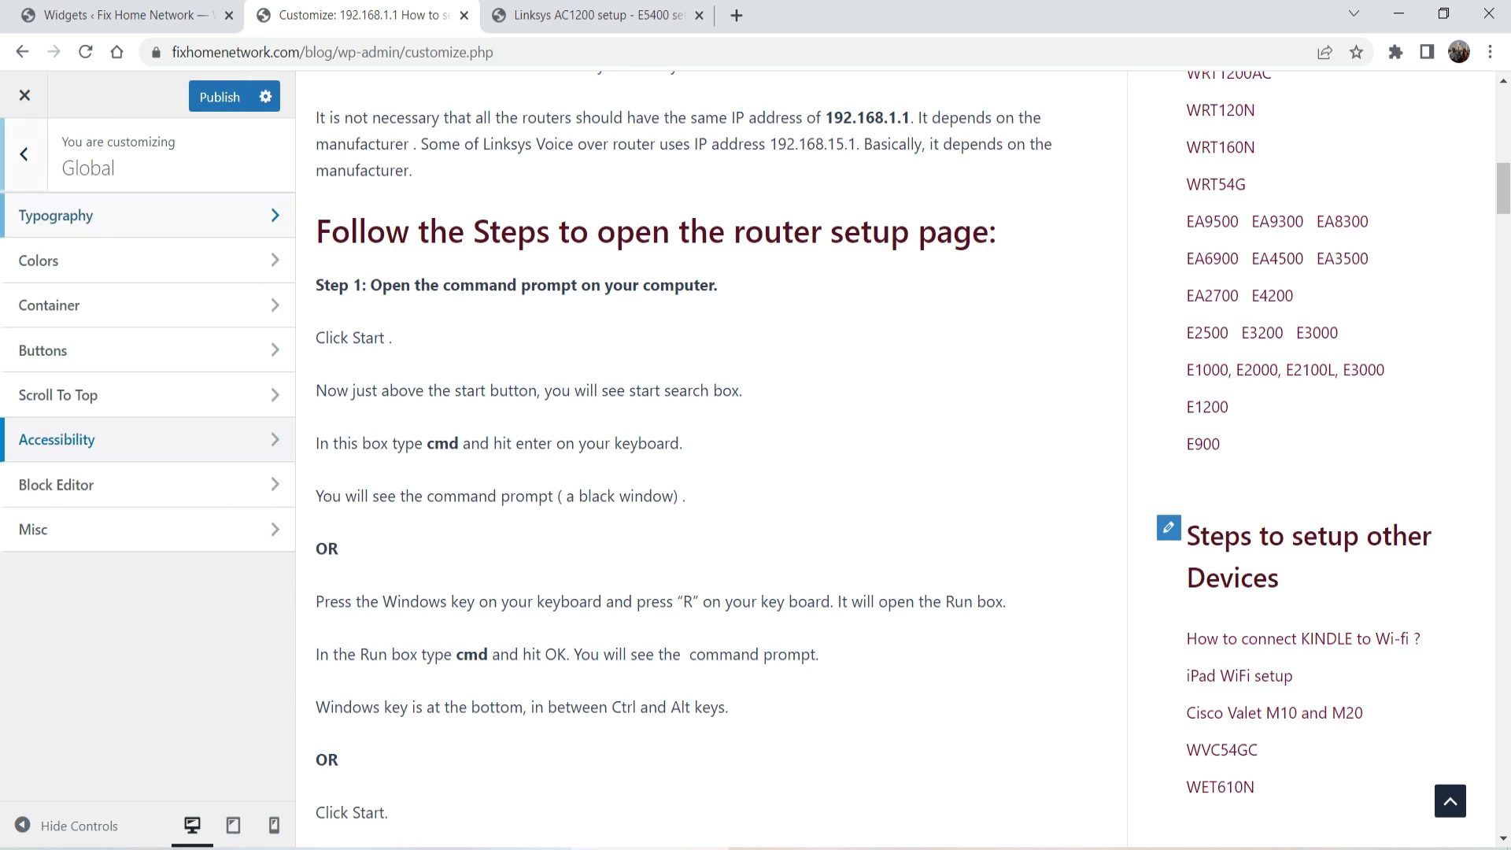
left_click(108, 492)
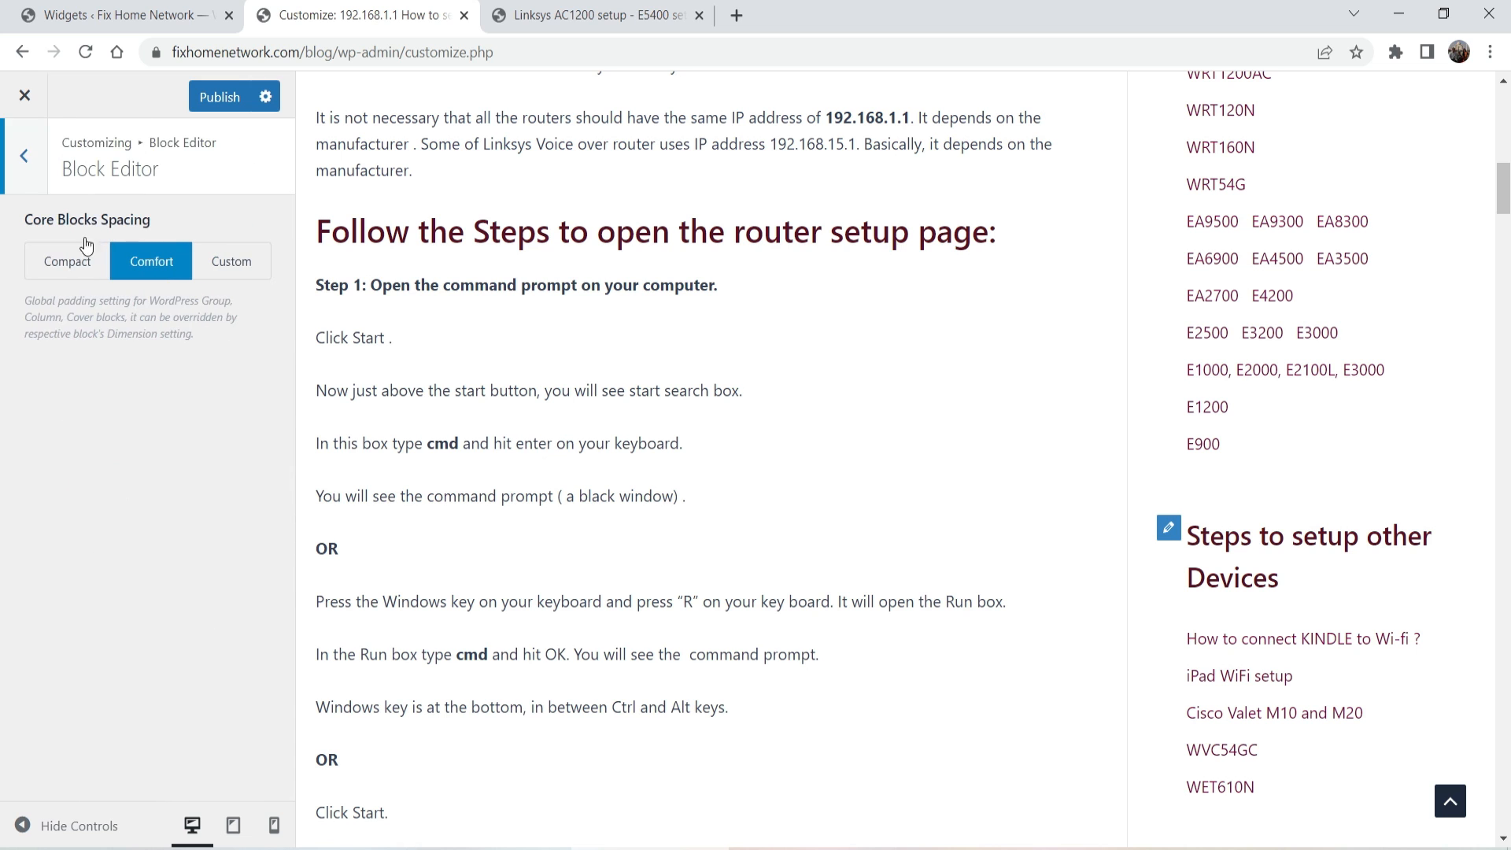
left_click(28, 157)
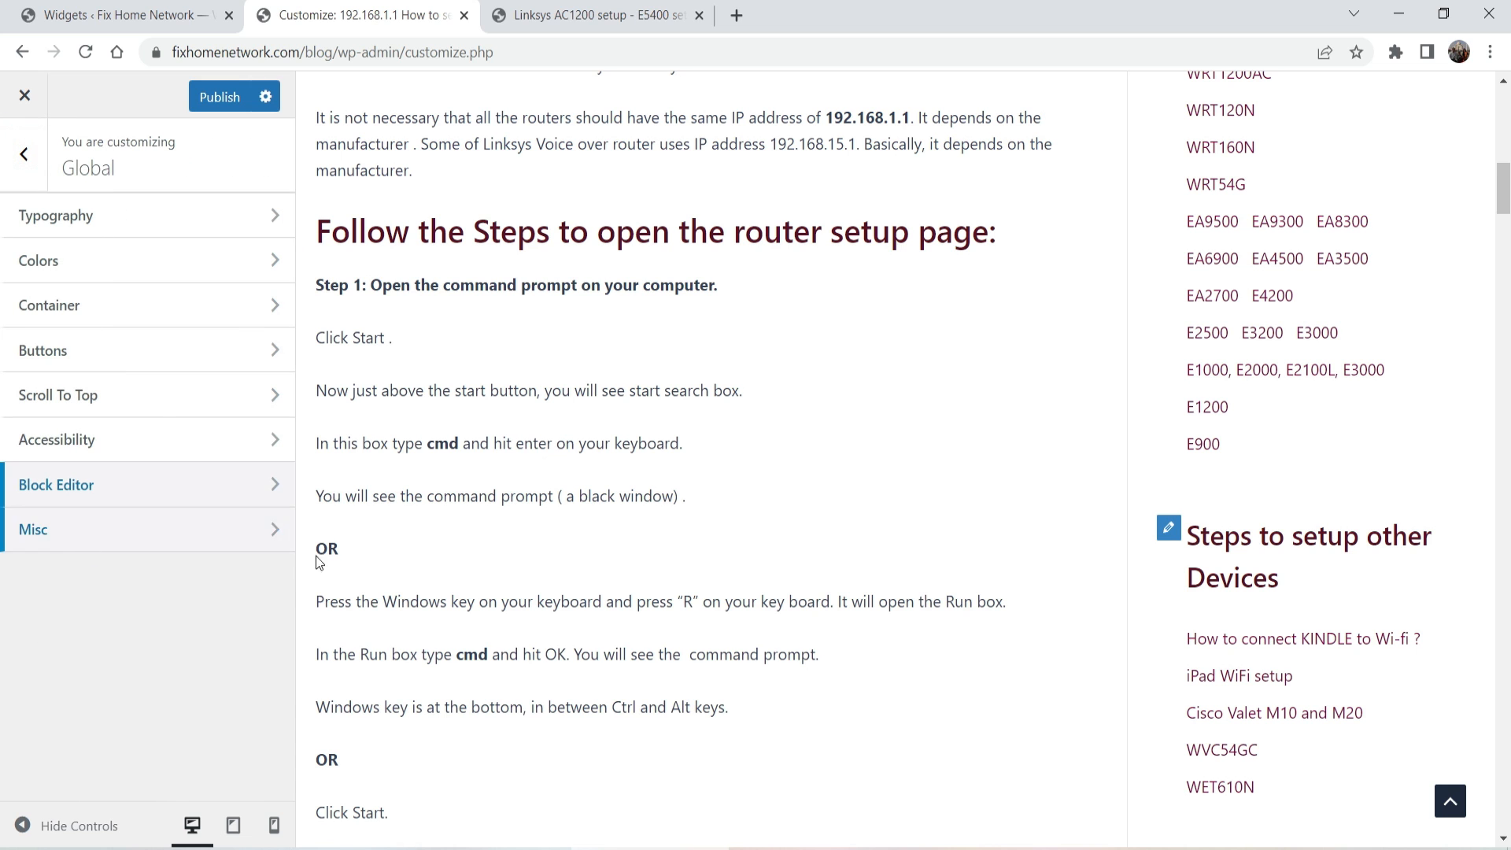
Step: Leave the Global settings, open the Header Builder and go to the Site Title & Logo element in the header's middle row
left_click(23, 154)
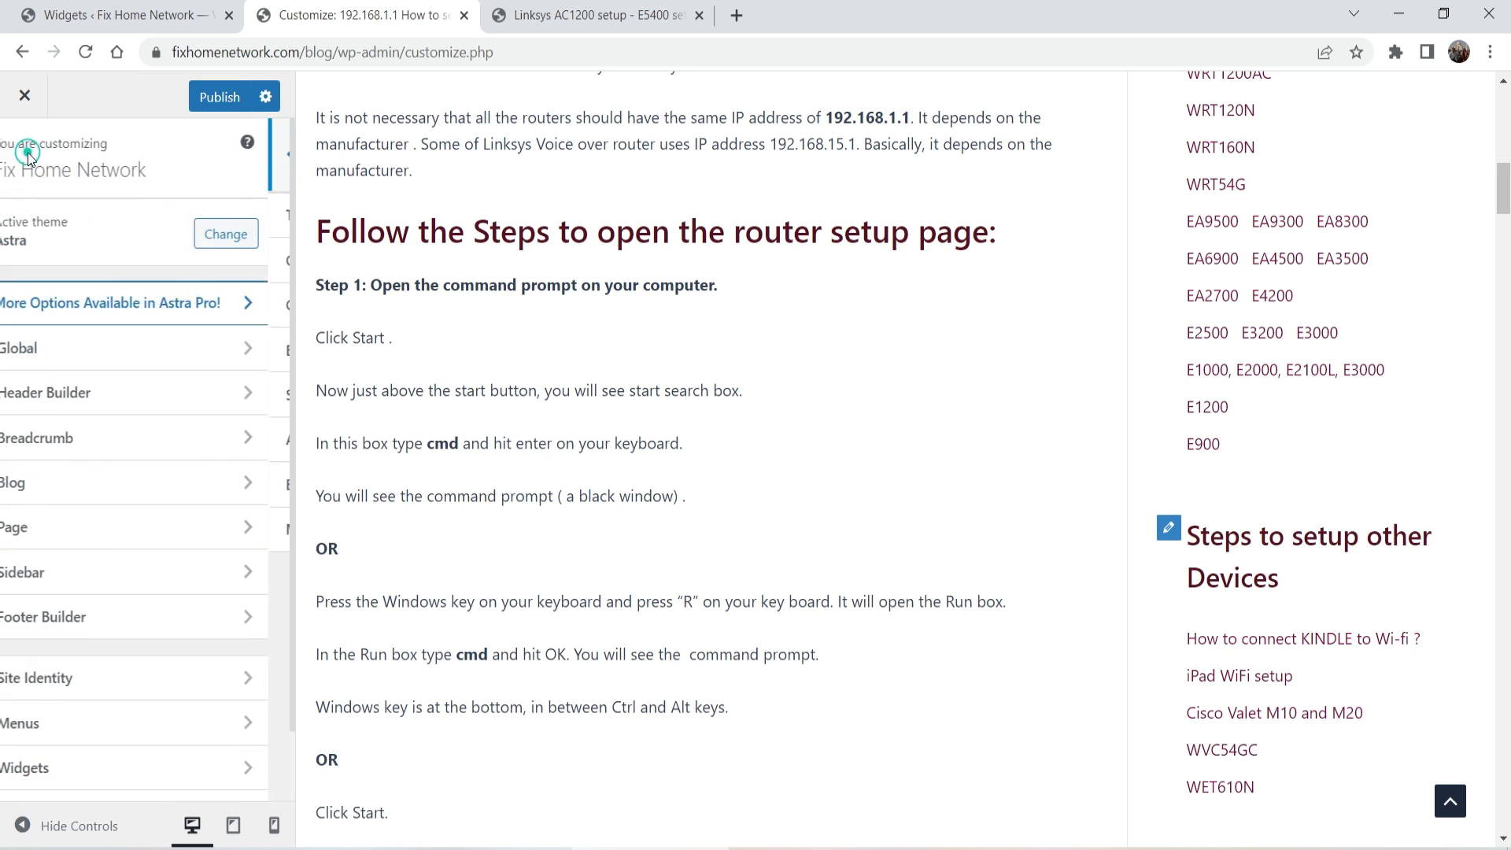
left_click(101, 400)
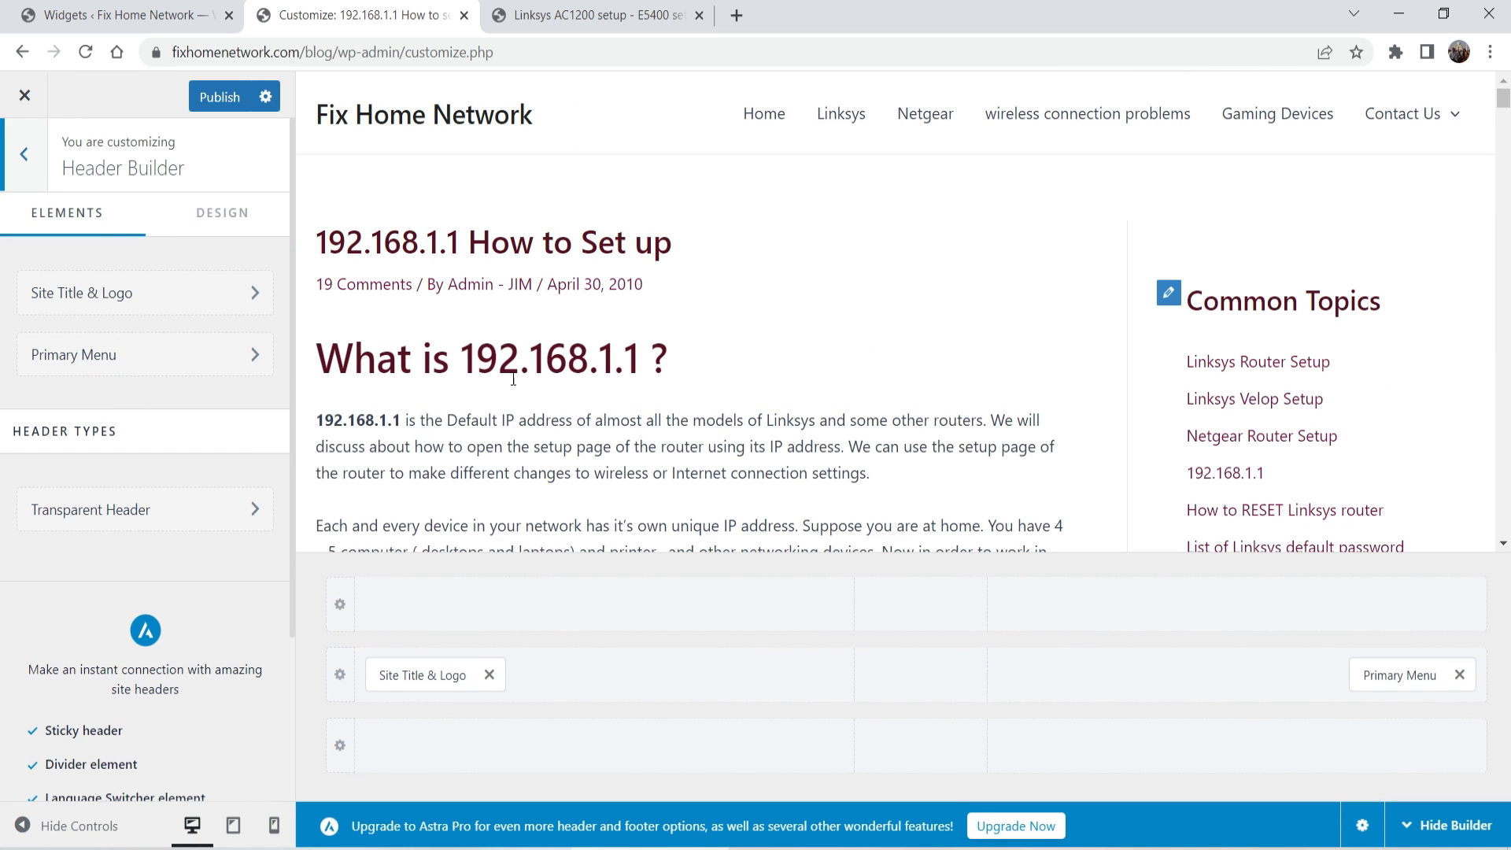
mouse_move(418, 728)
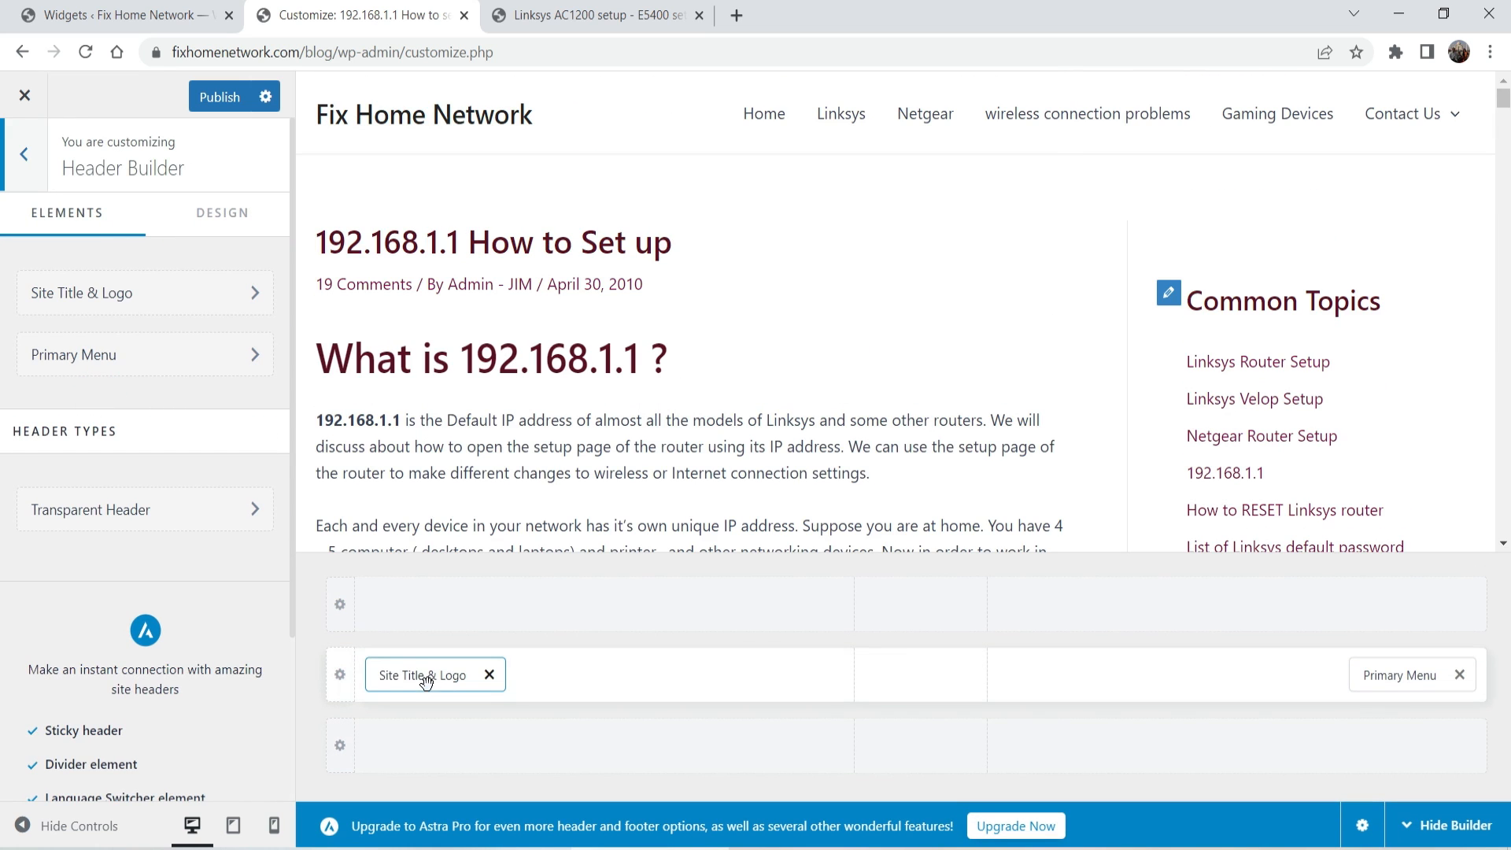
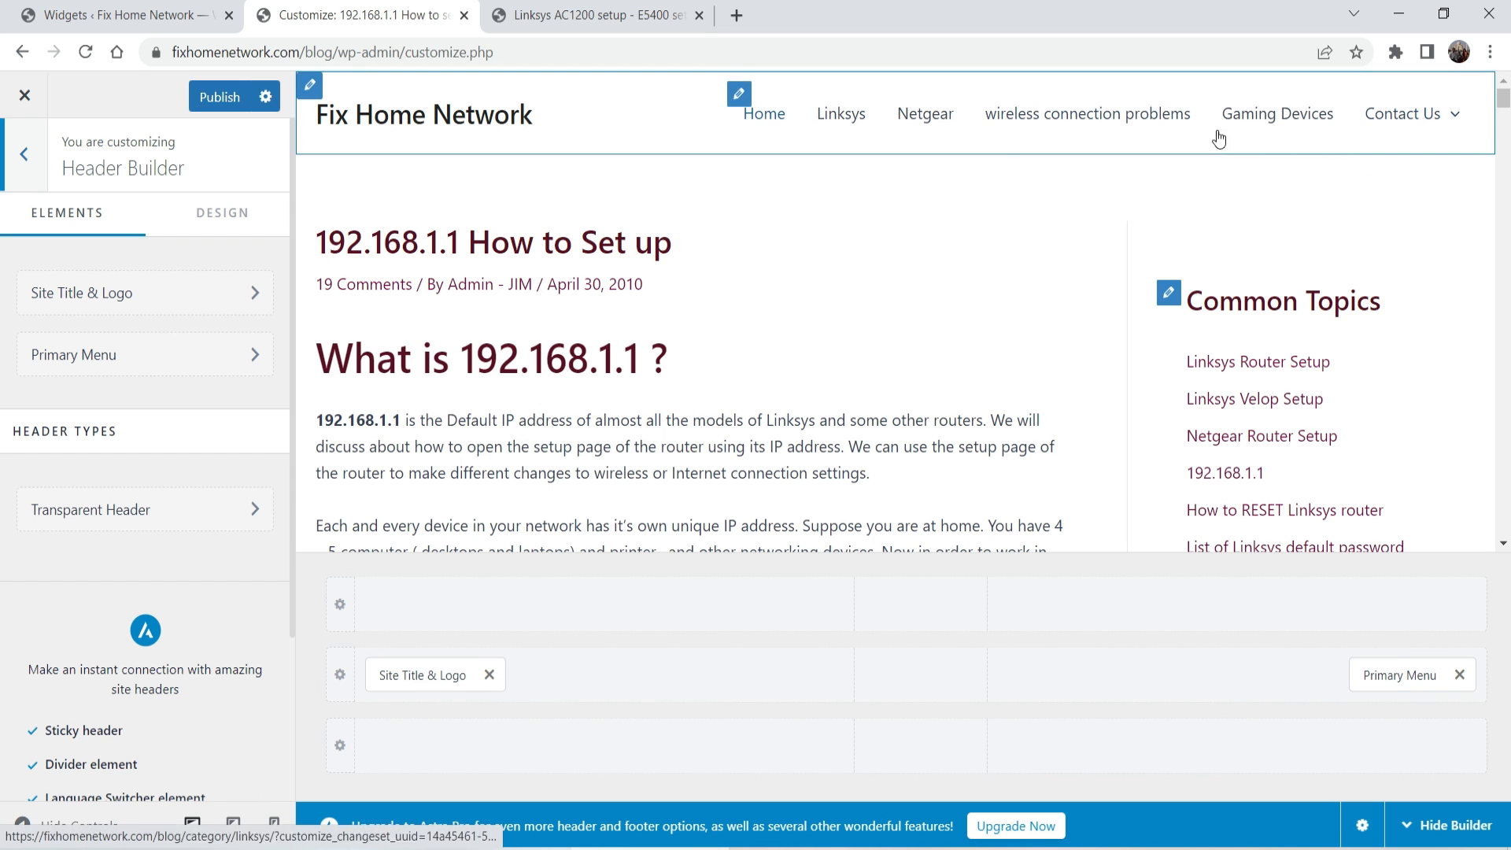
Step: Open the Site Title & Logo settings and look into the logo picker, closing it without choosing an image
left_click(411, 673)
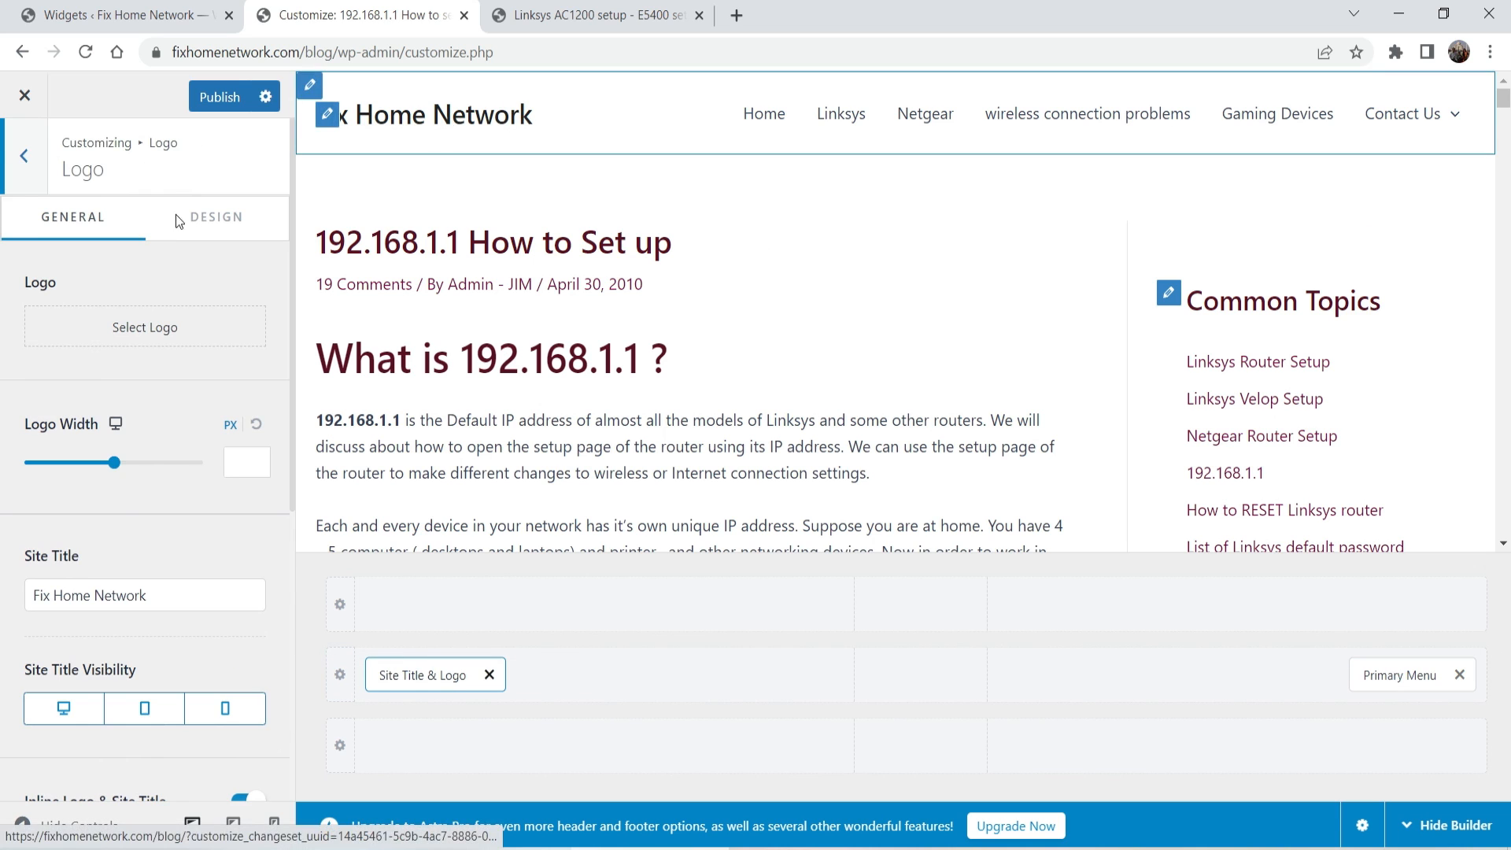
left_click_drag(161, 590, 11, 596)
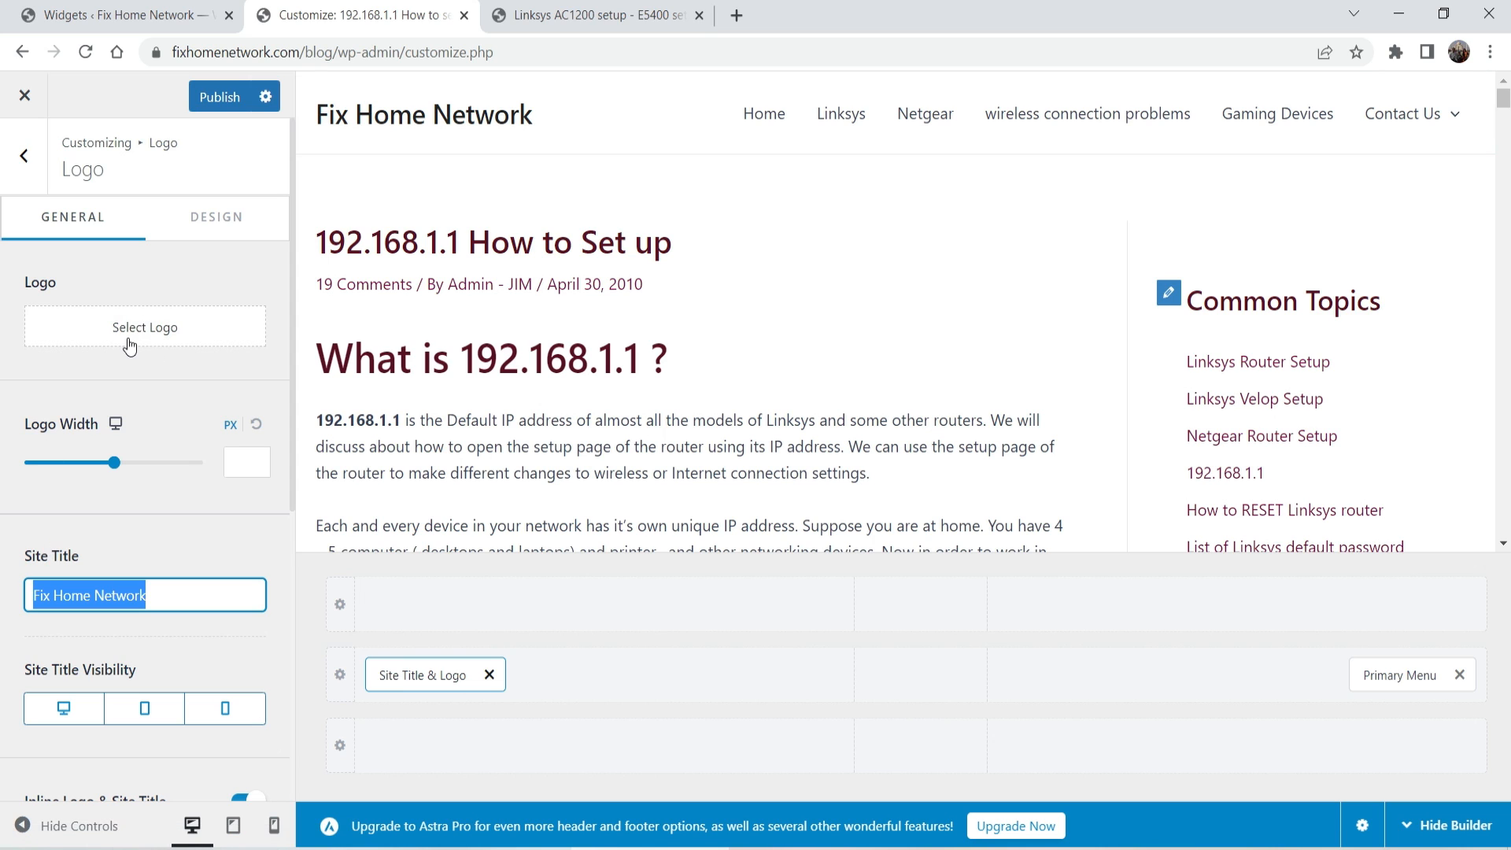
left_click(154, 330)
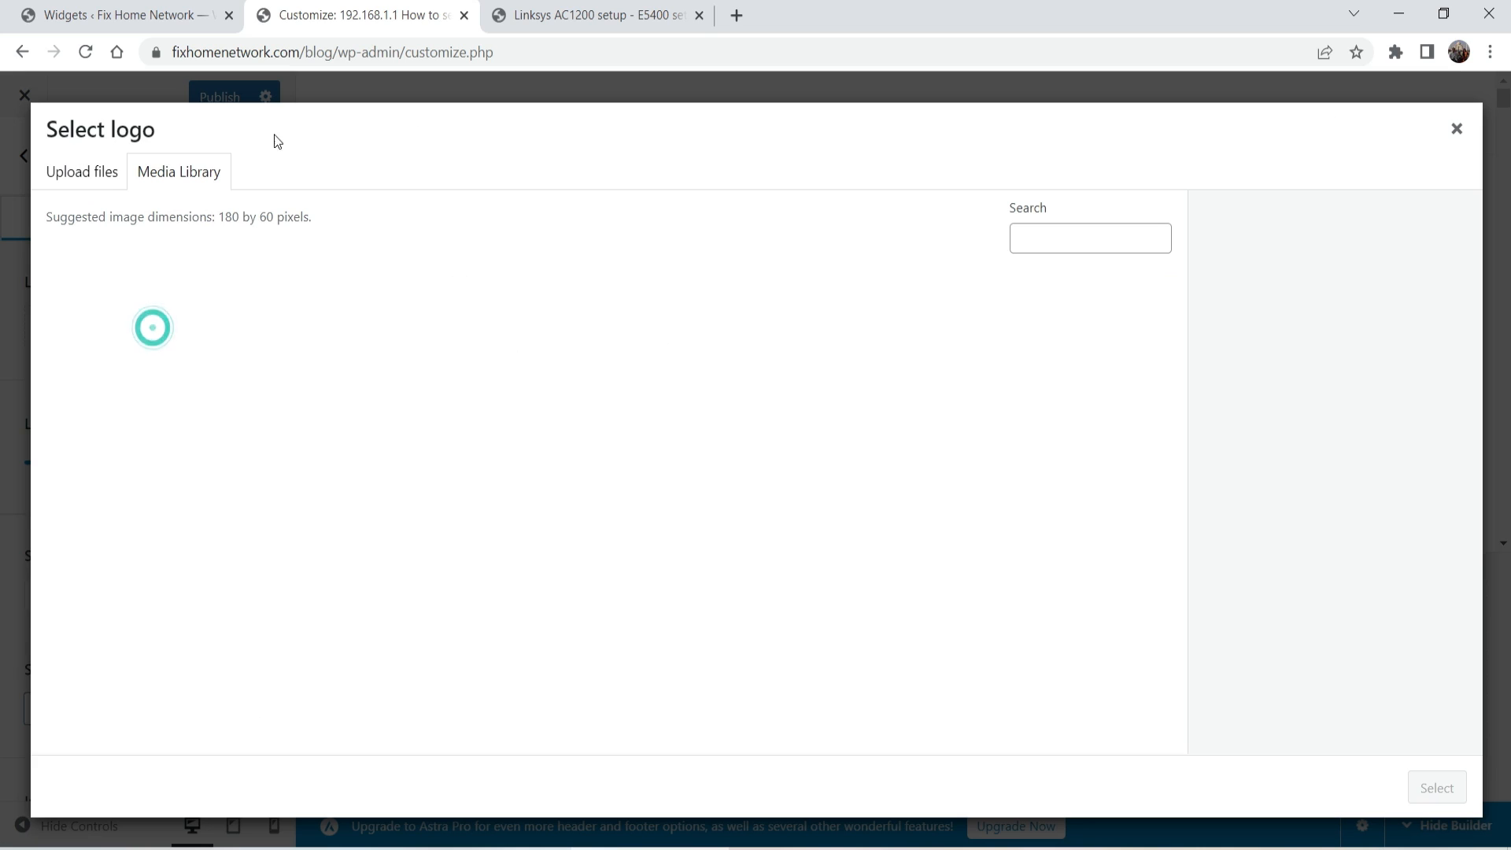
left_click(1456, 131)
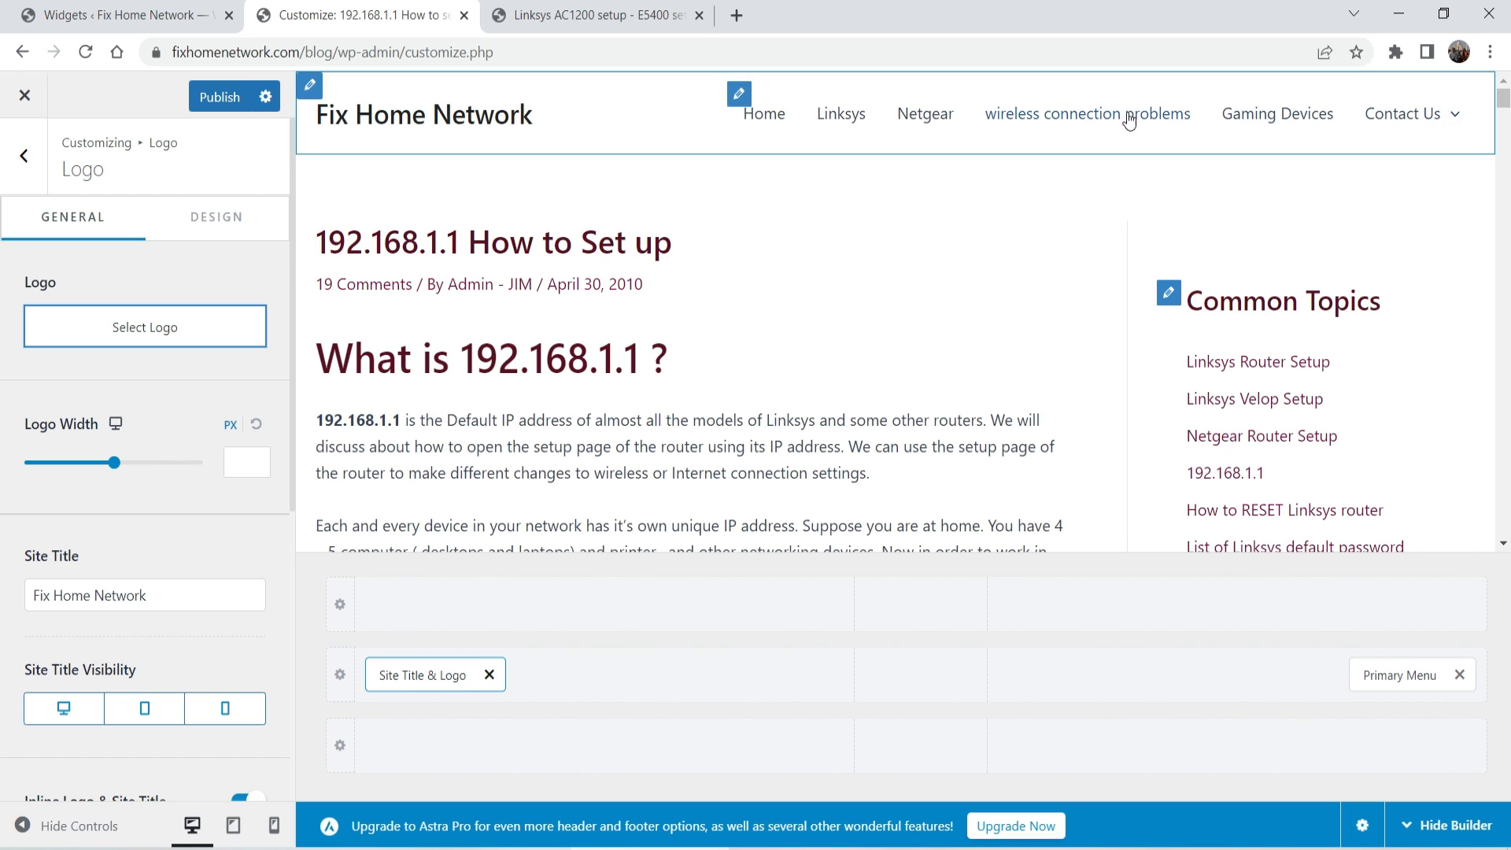
scroll(673, 215, "down", 3)
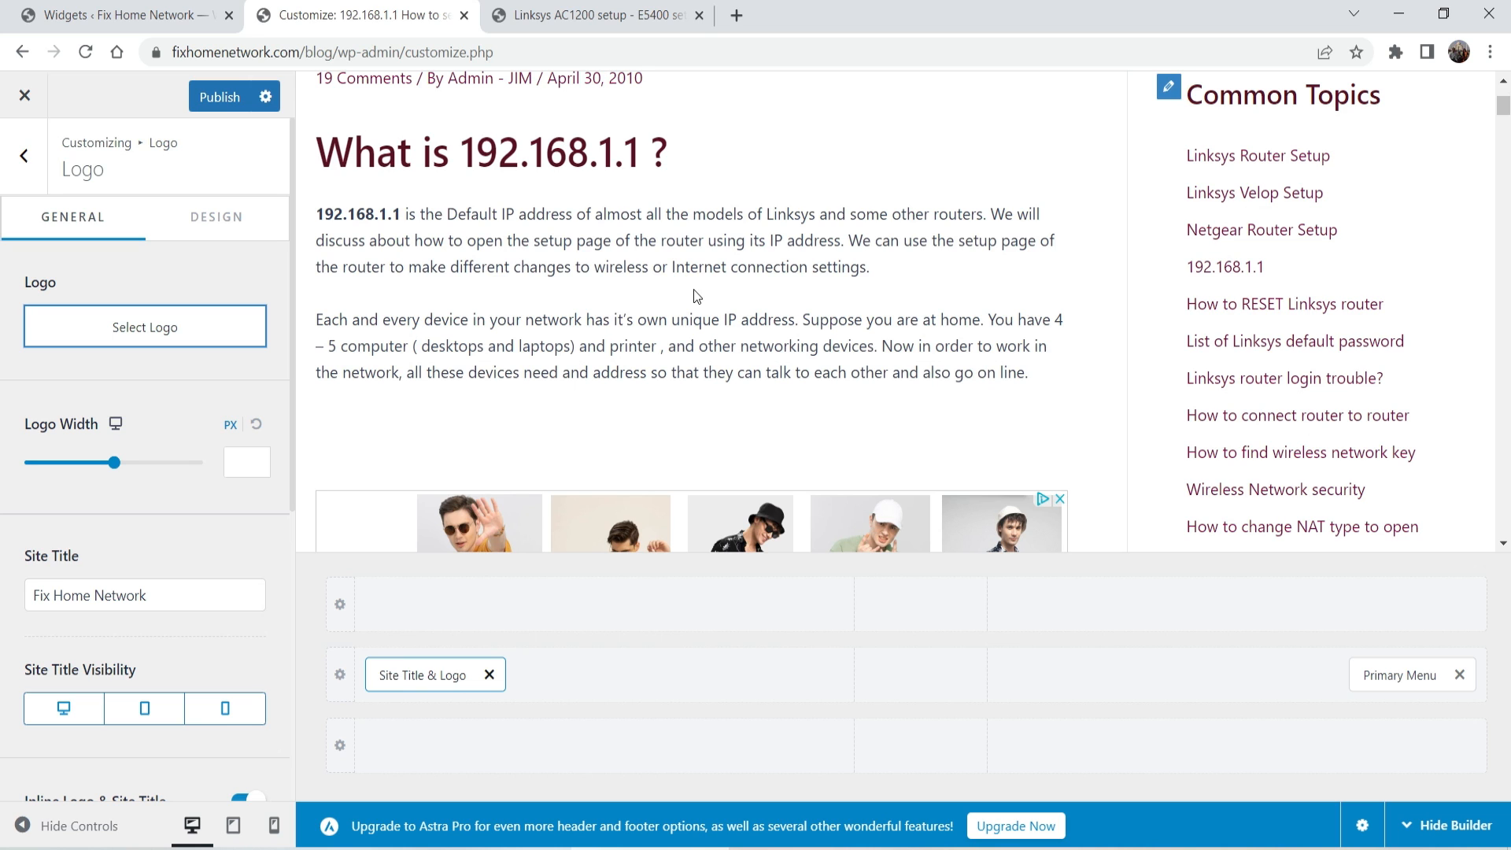
left_click(24, 155)
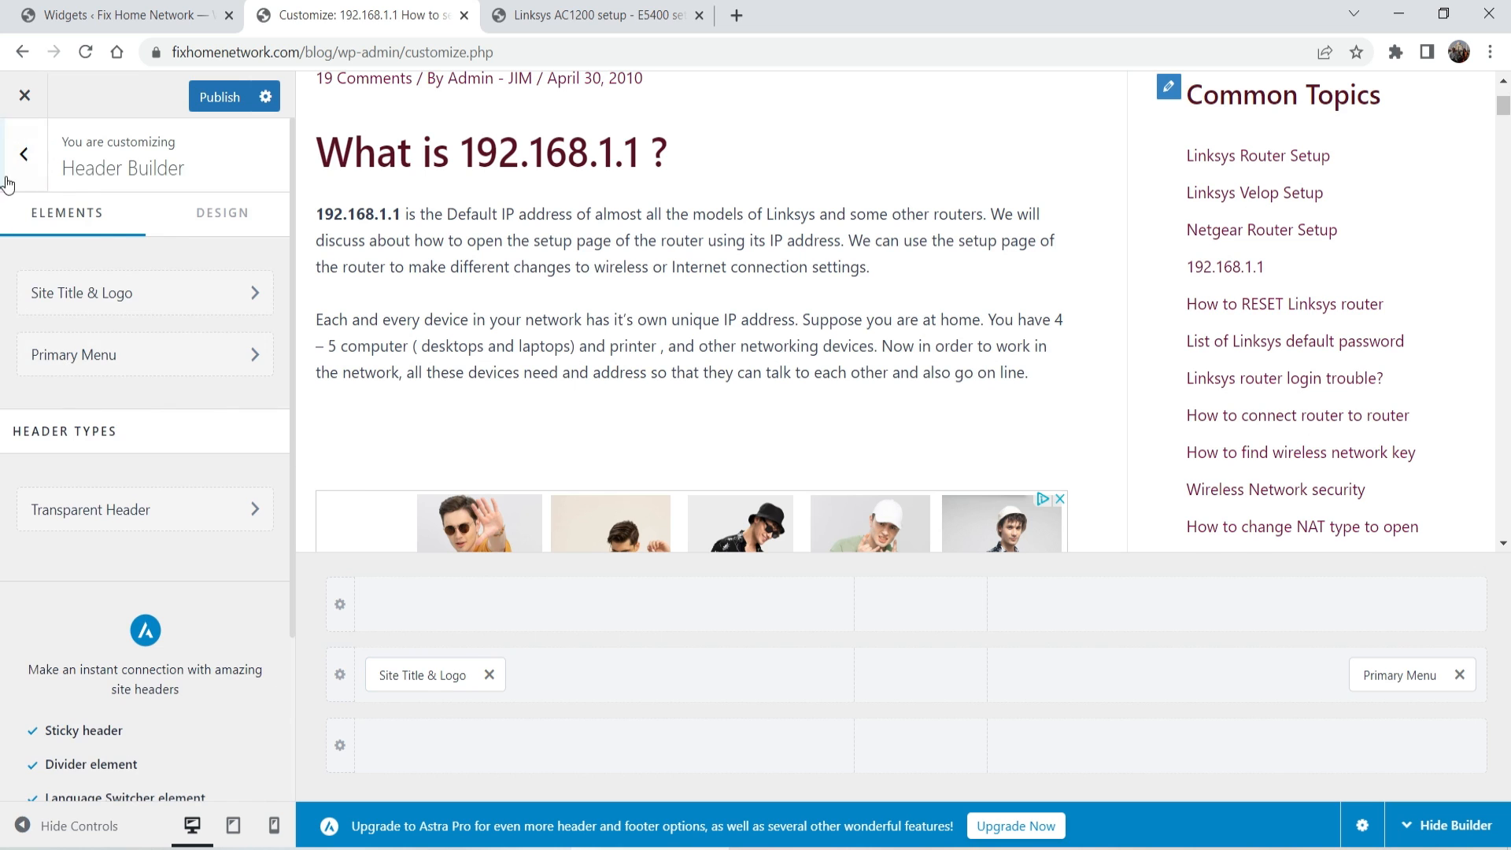
Step: Set the Breadcrumb header position to Before Title and publish the change
left_click(8, 183)
left_click(124, 441)
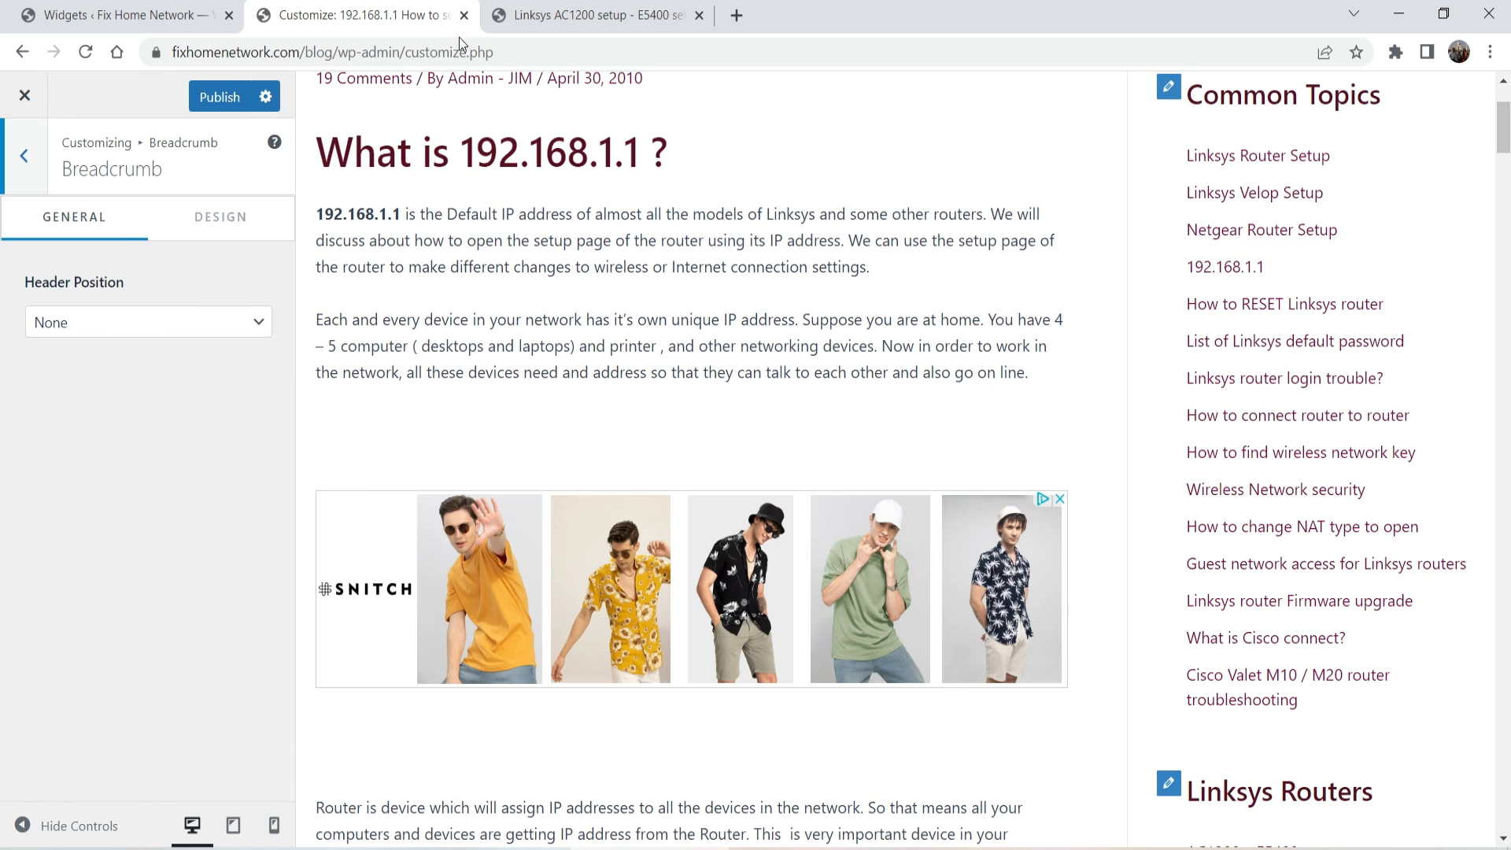
left_click(173, 326)
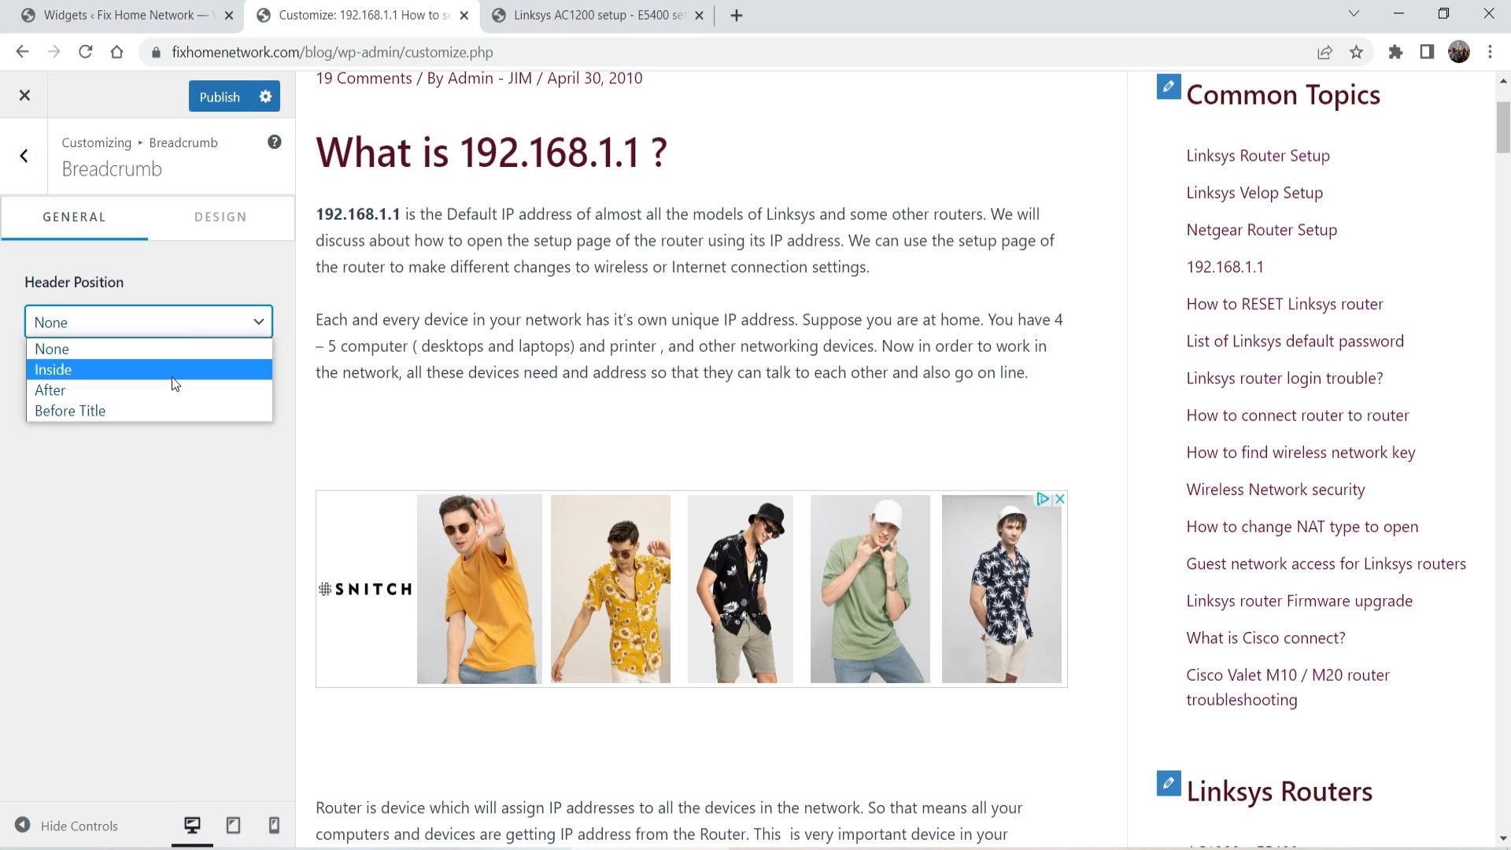
left_click(175, 416)
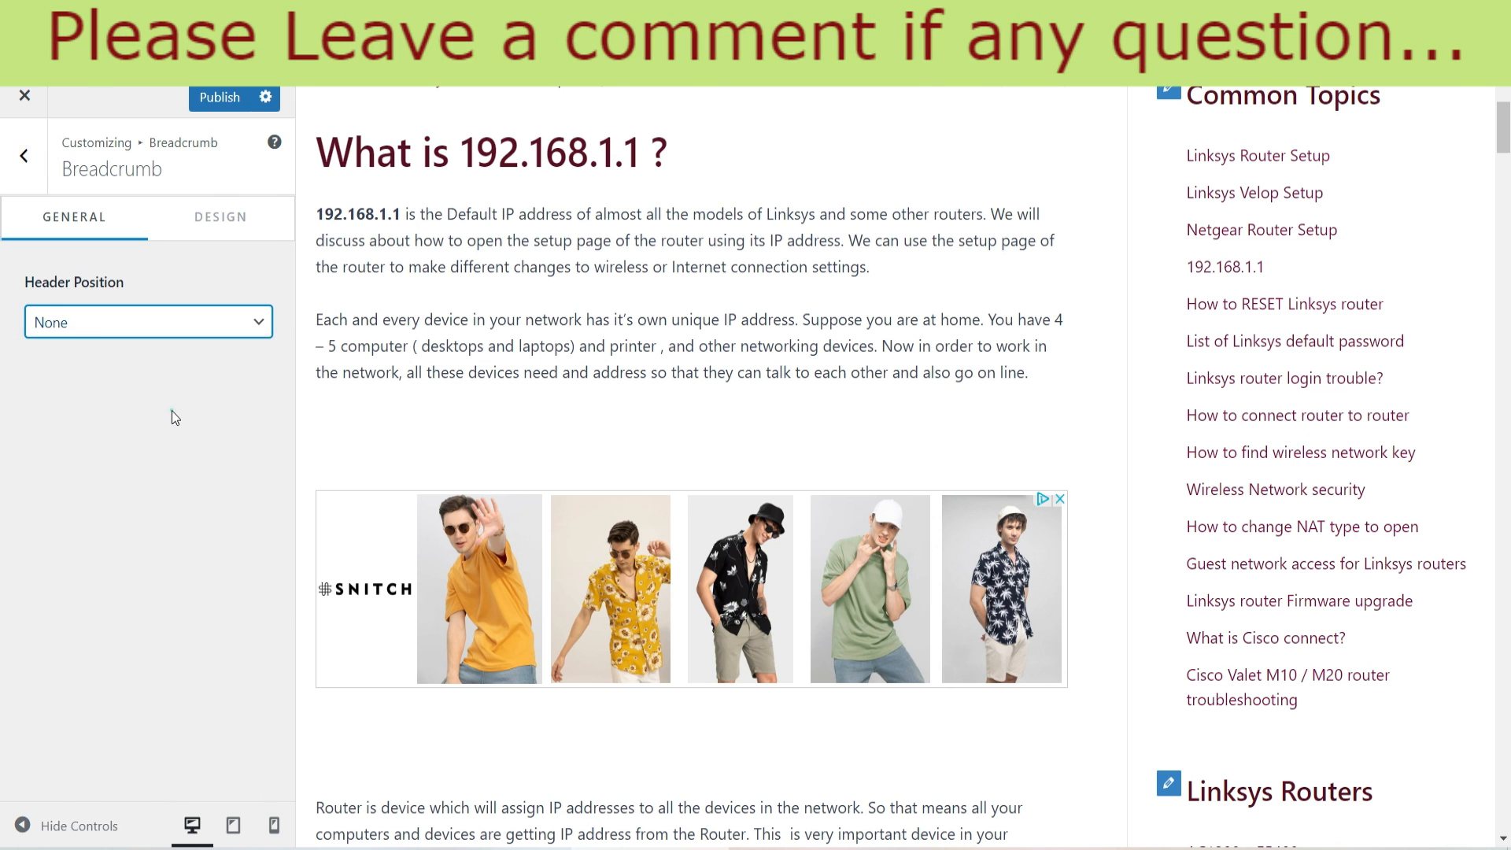
left_click(172, 409)
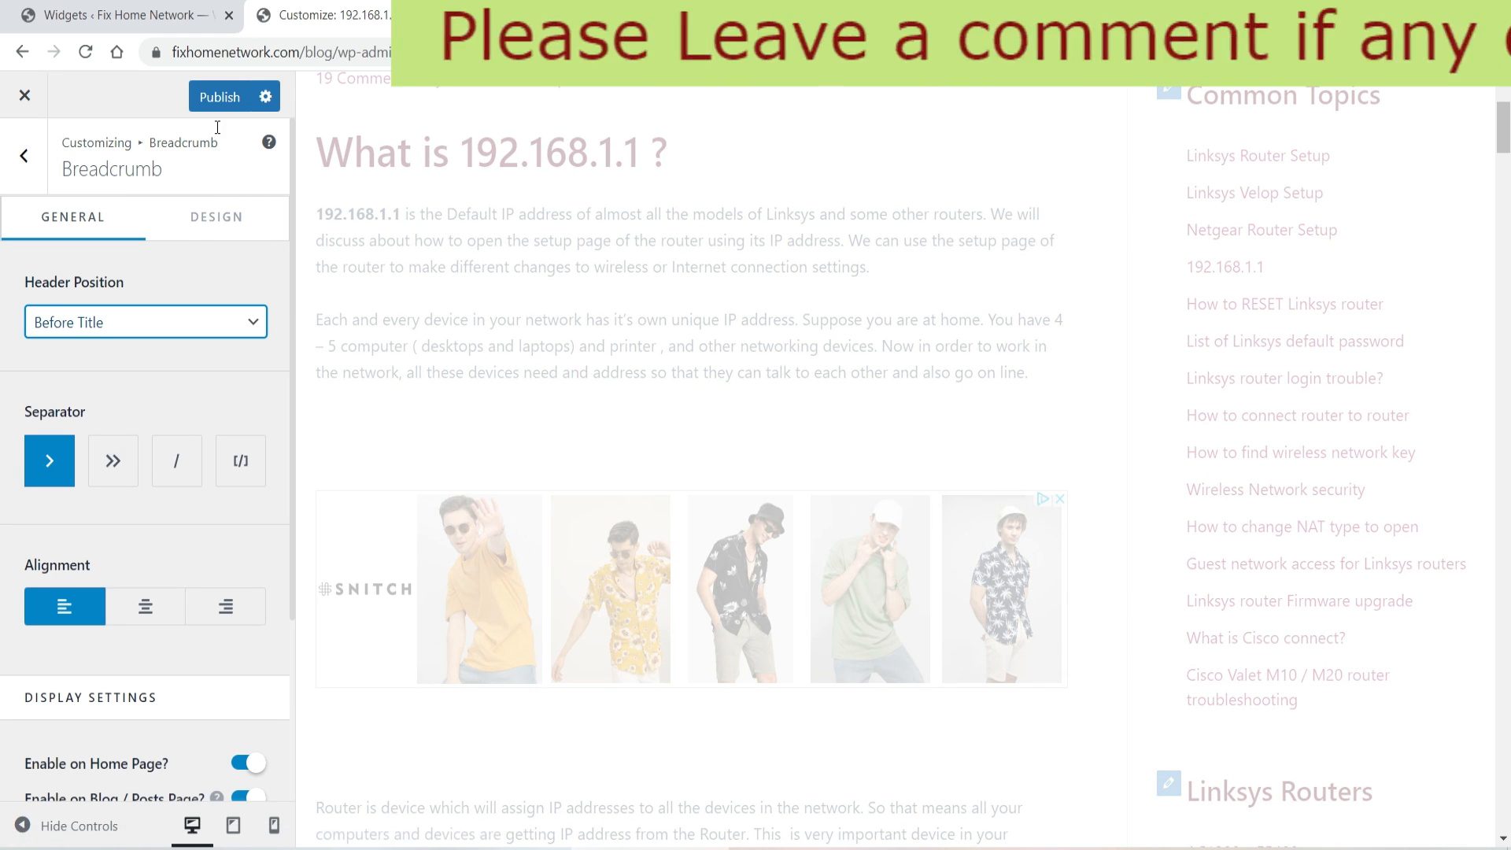
left_click(219, 97)
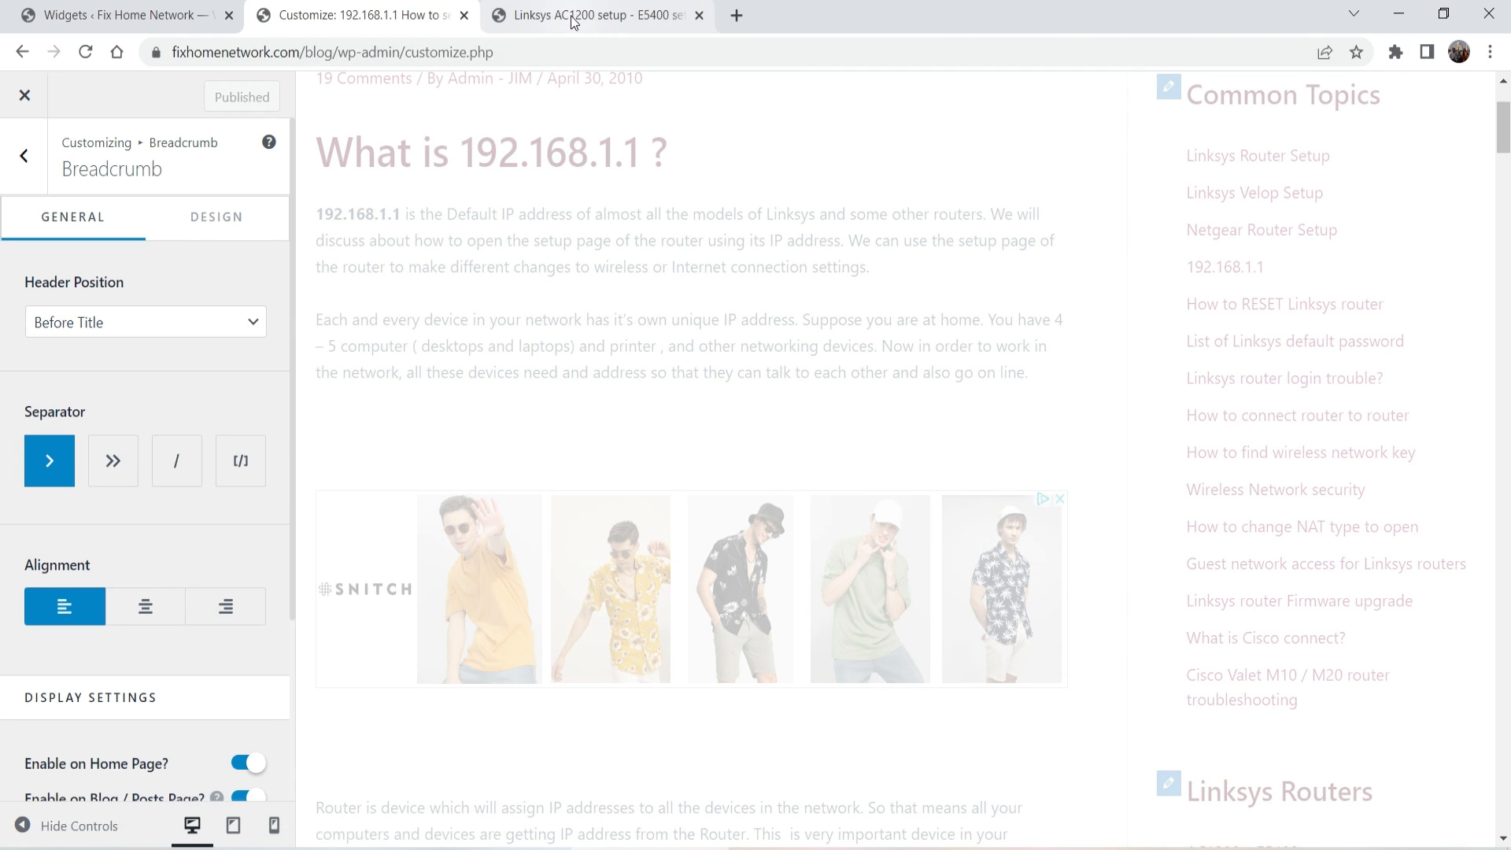
Step: Reload the live Linksys AC1200 setup post and examine the breadcrumb trail above its title
left_click(575, 22)
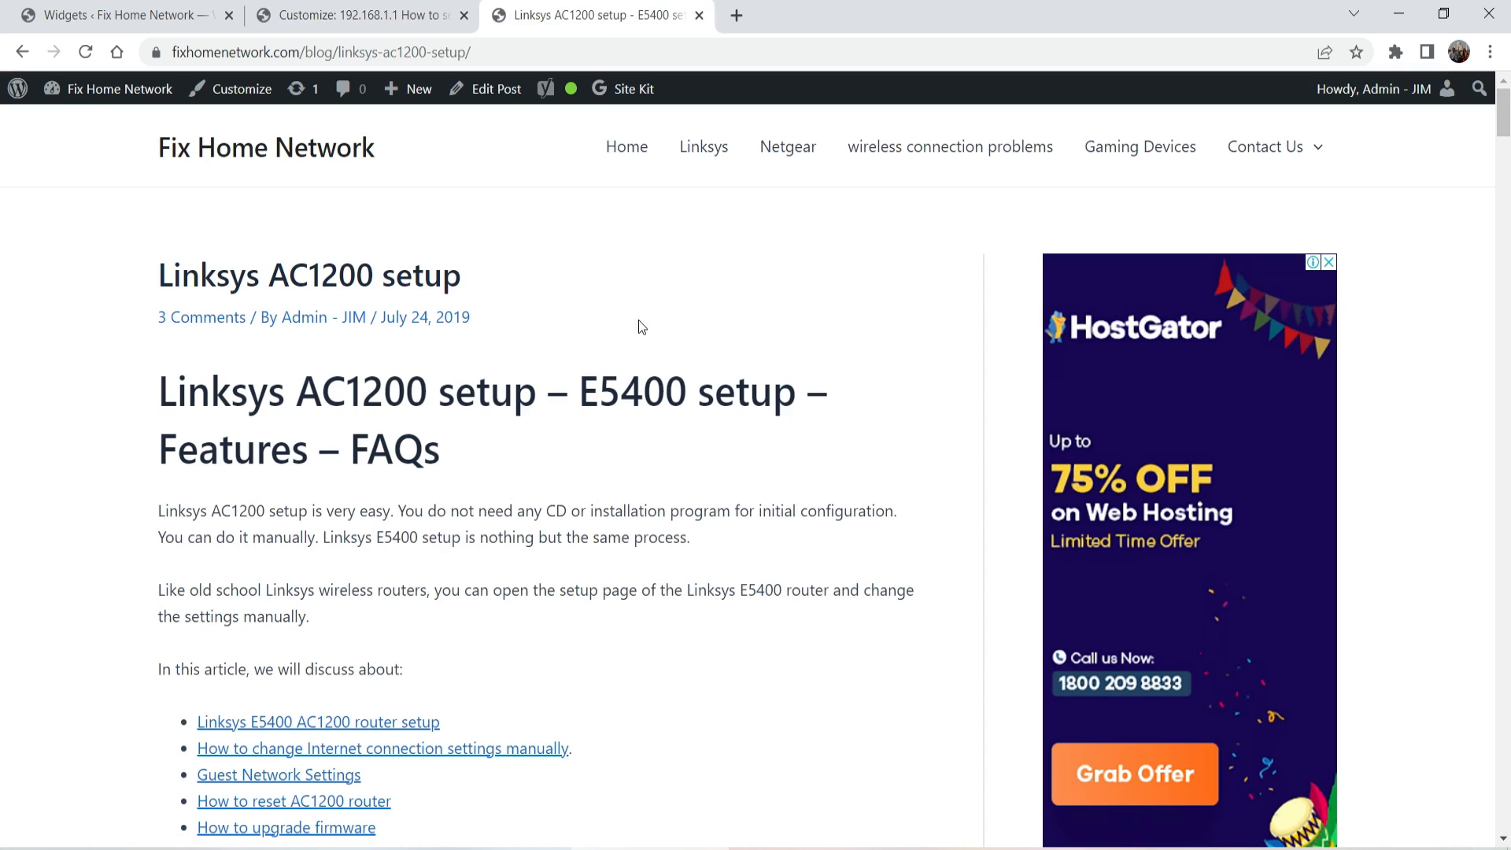
left_click(87, 52)
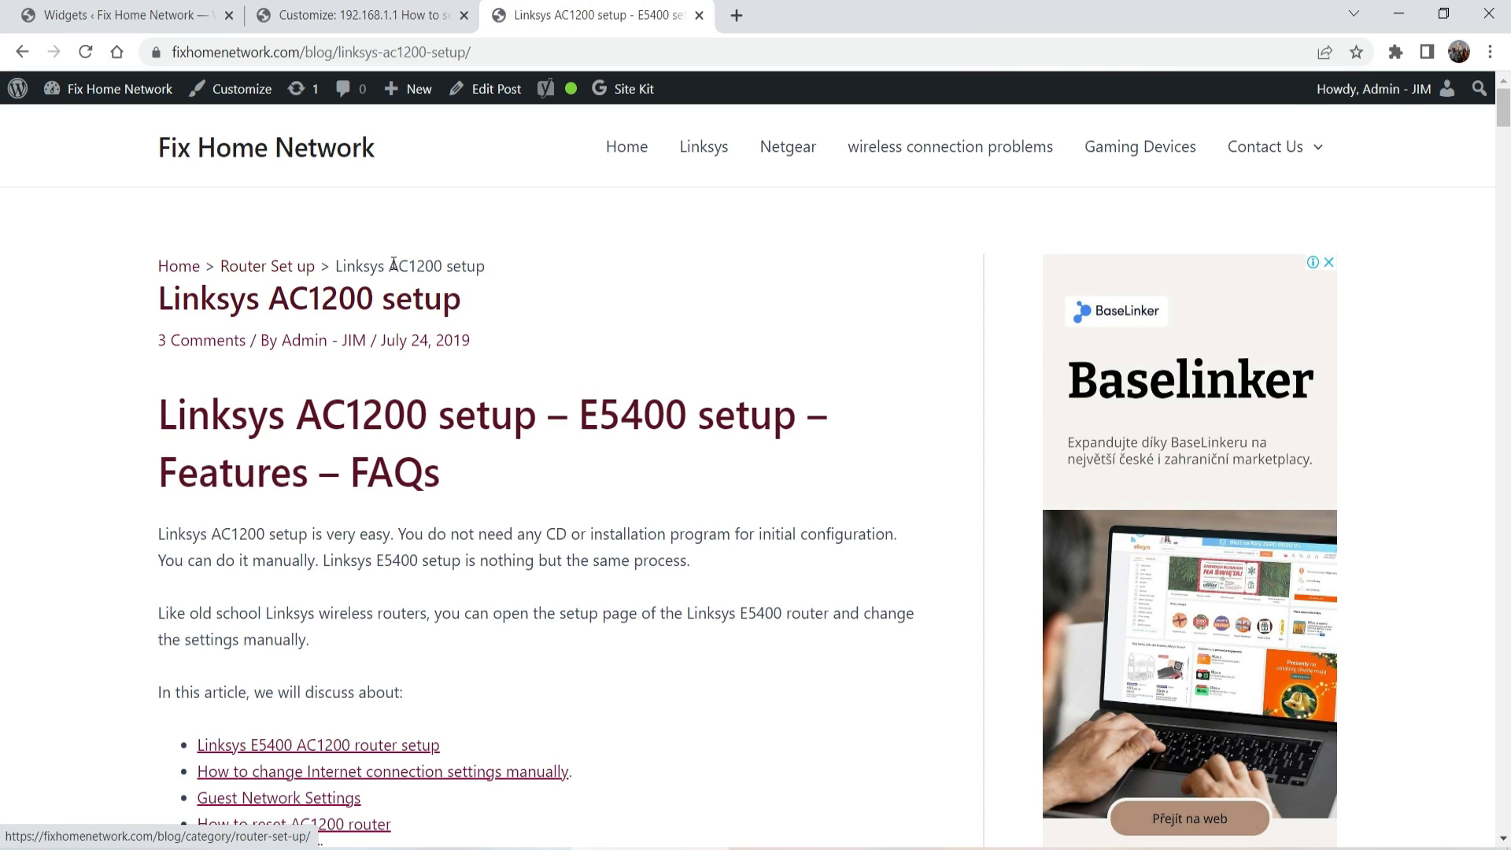
left_click_drag(493, 268, 156, 266)
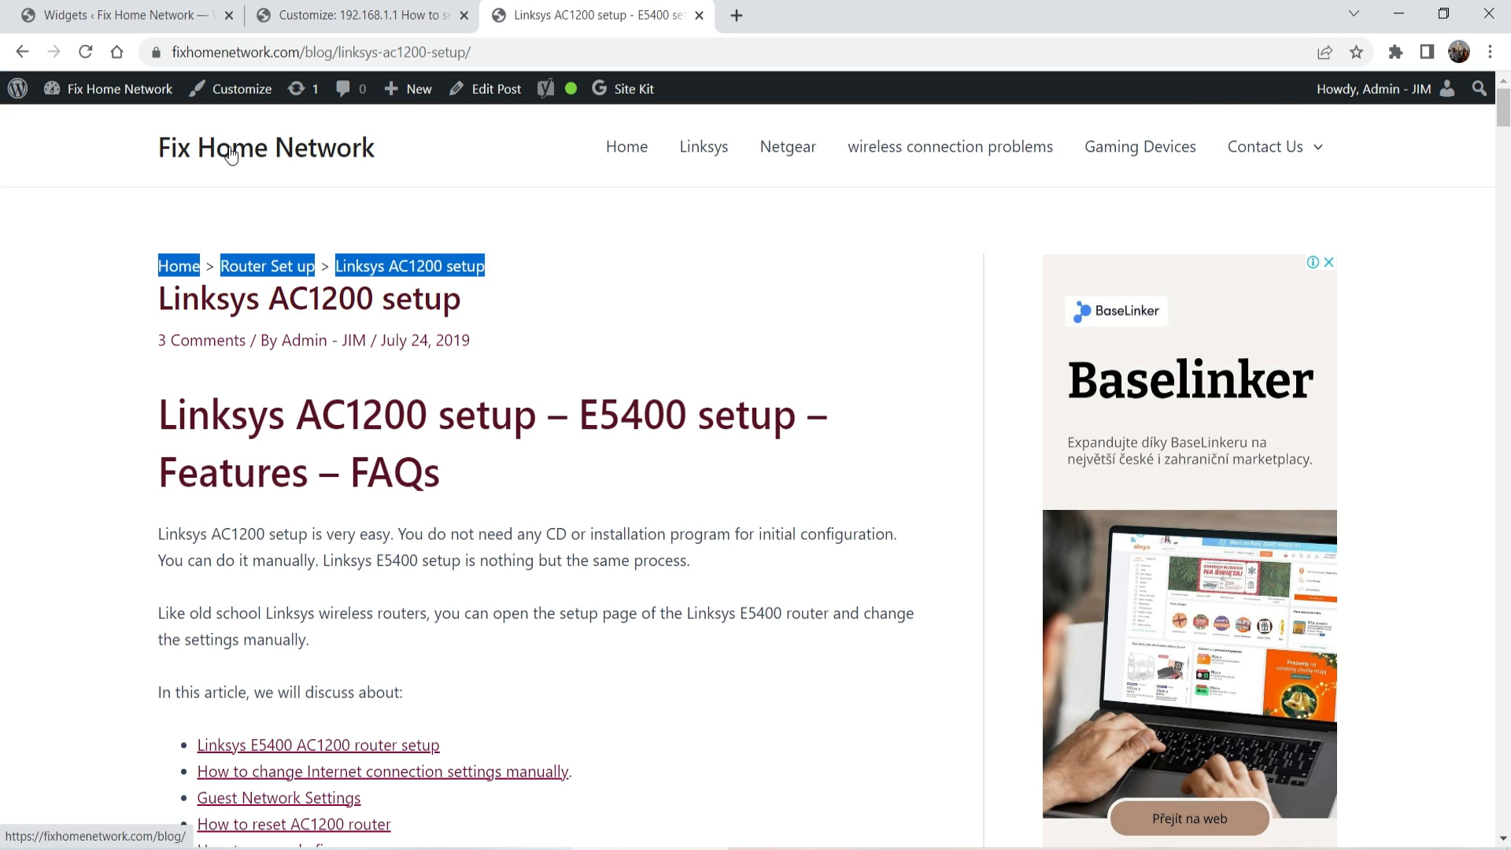
Step: Return to the customizer, set the Breadcrumb header position back to None, and publish
key("ctrl+shift+Tab")
left_click(158, 324)
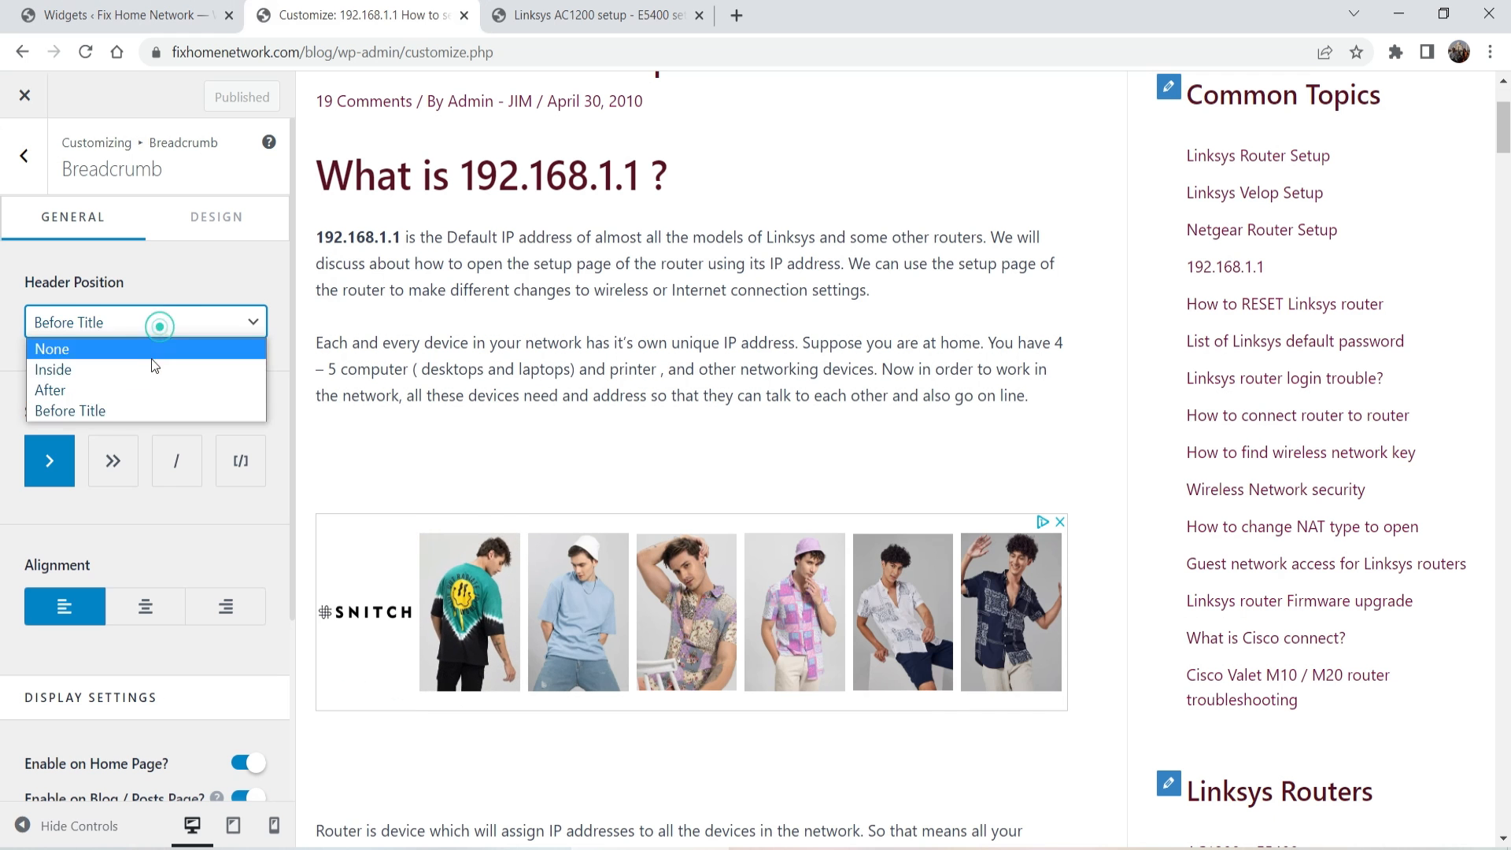
left_click(151, 355)
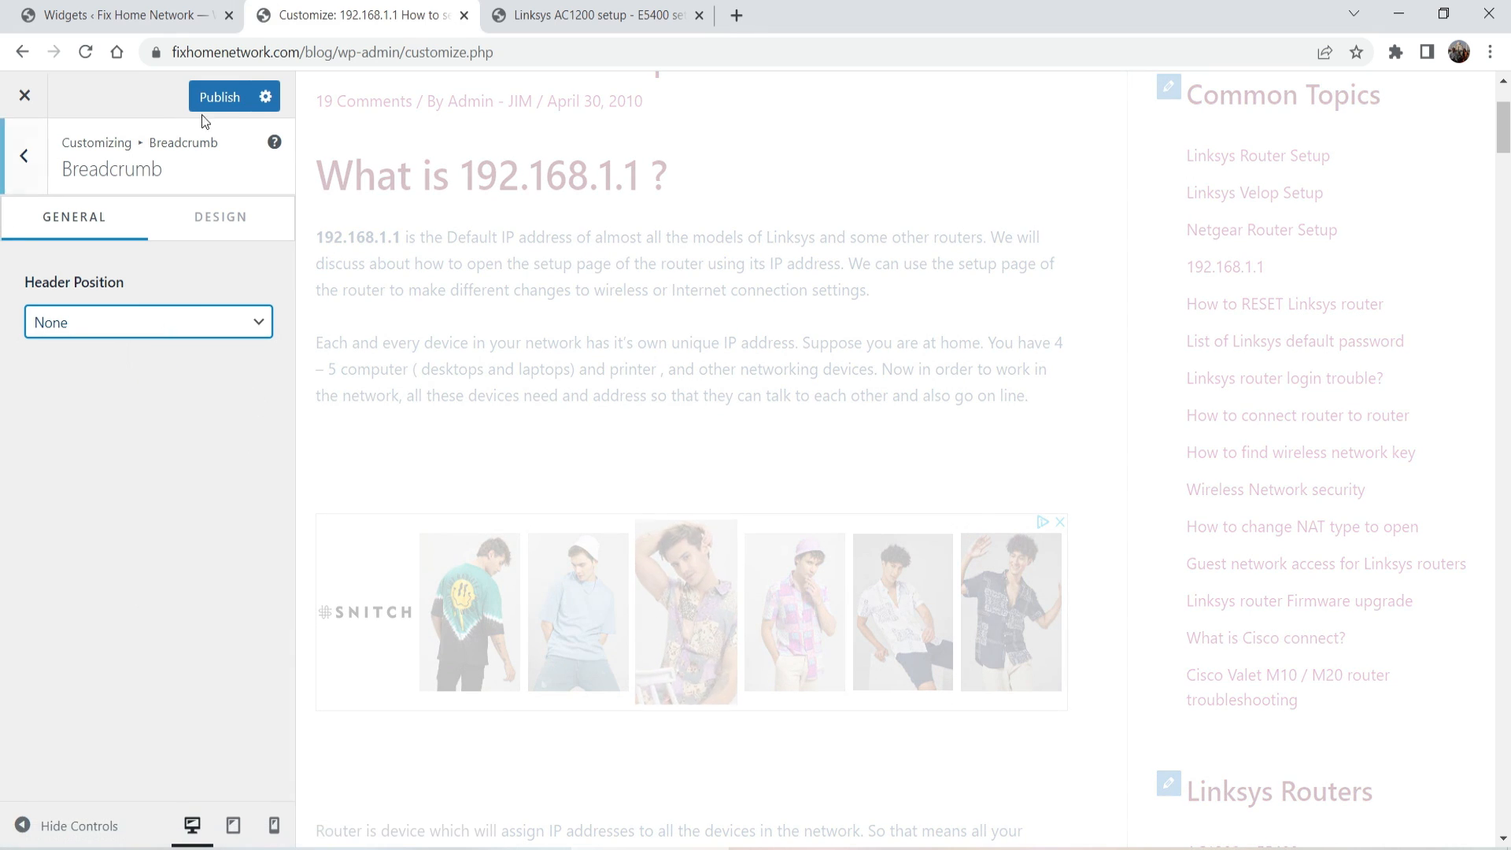
left_click(210, 101)
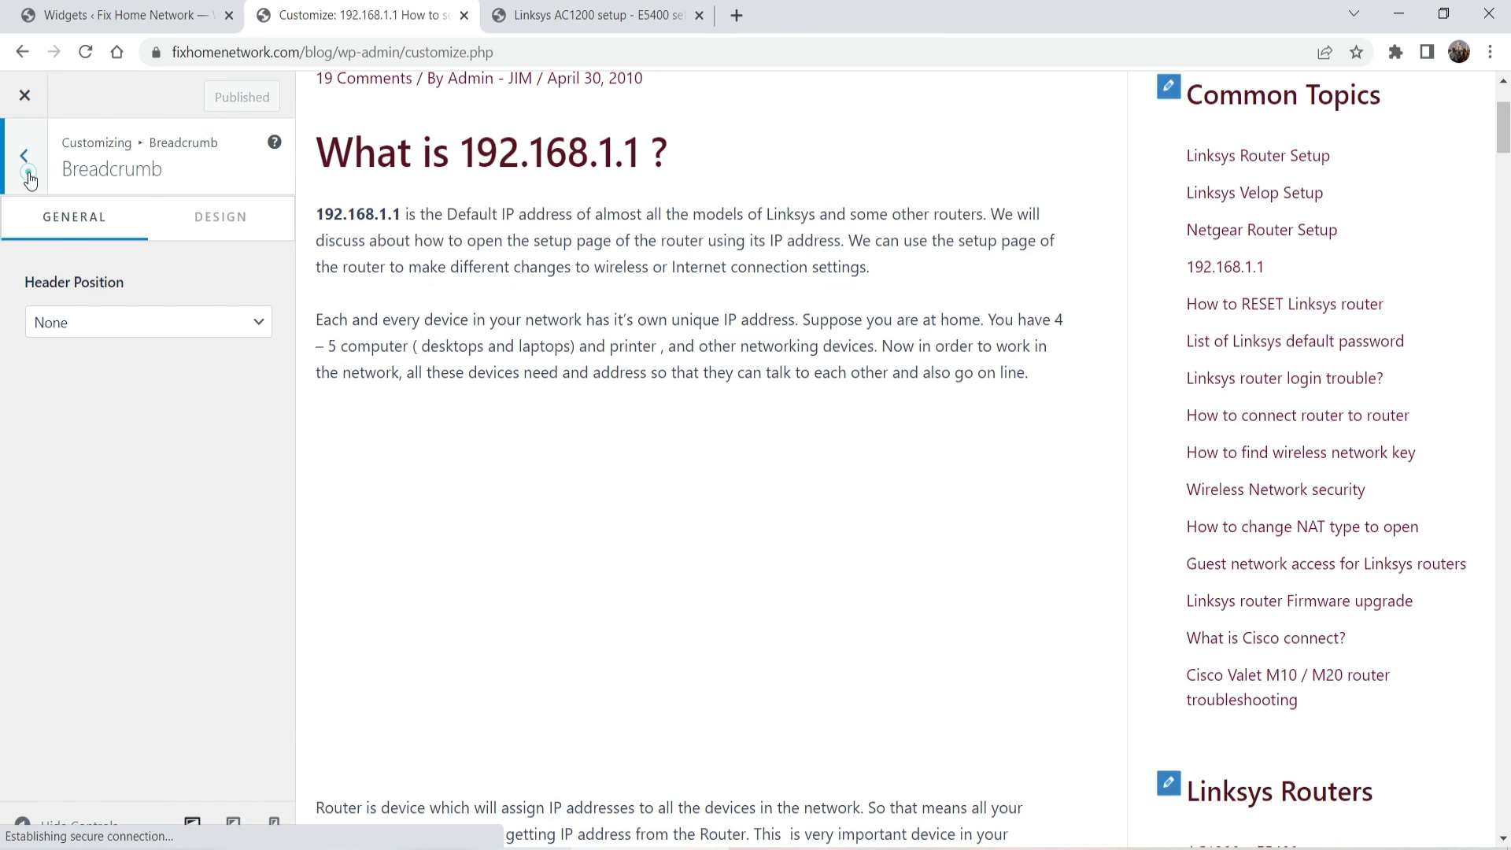
Step: Turn off Post Title in the Blog section's Single Post settings and publish the change
left_click(27, 170)
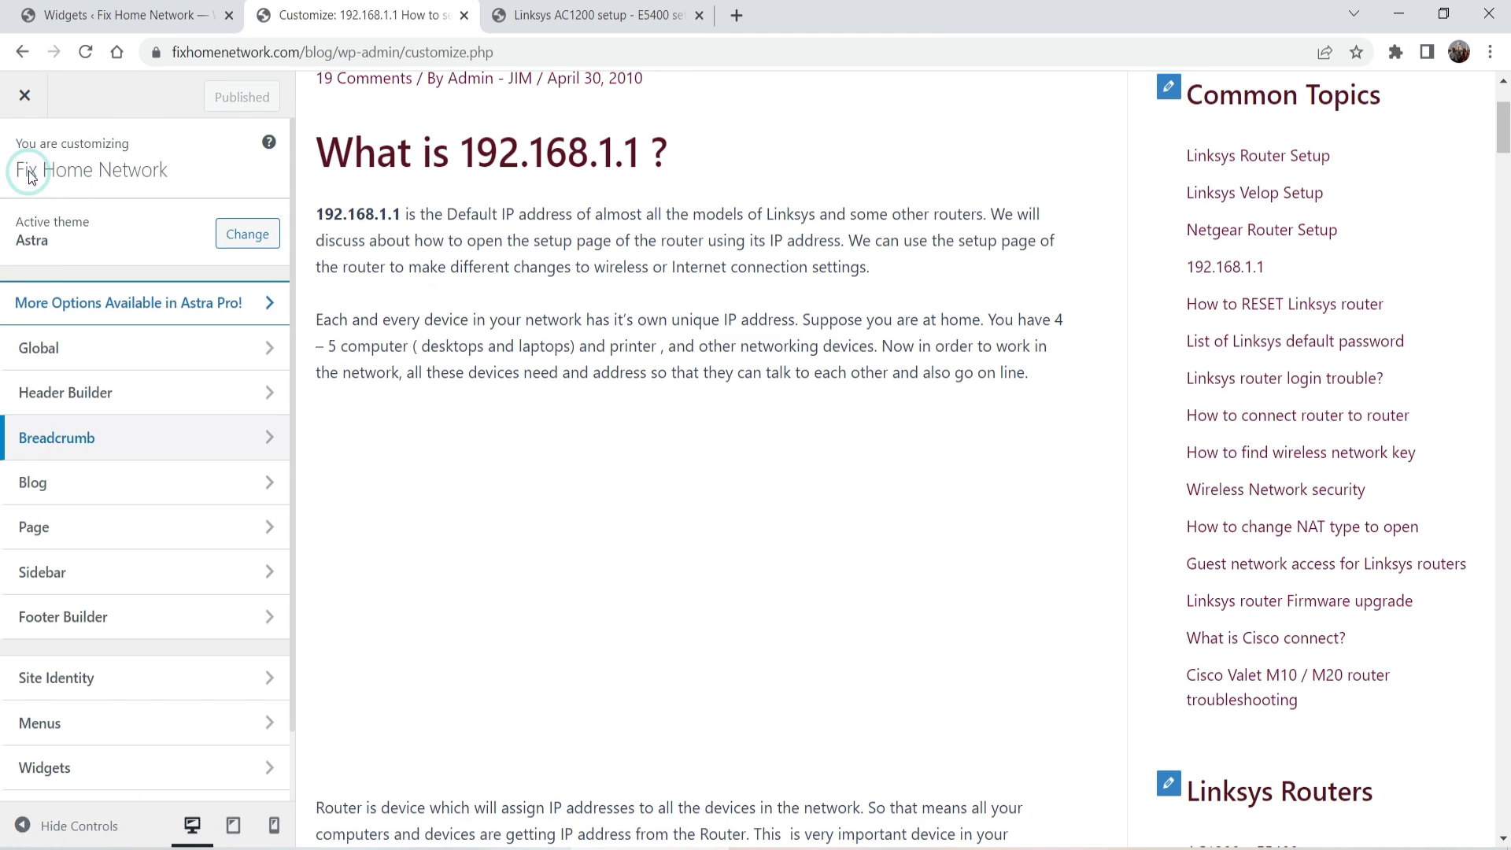
left_click(138, 528)
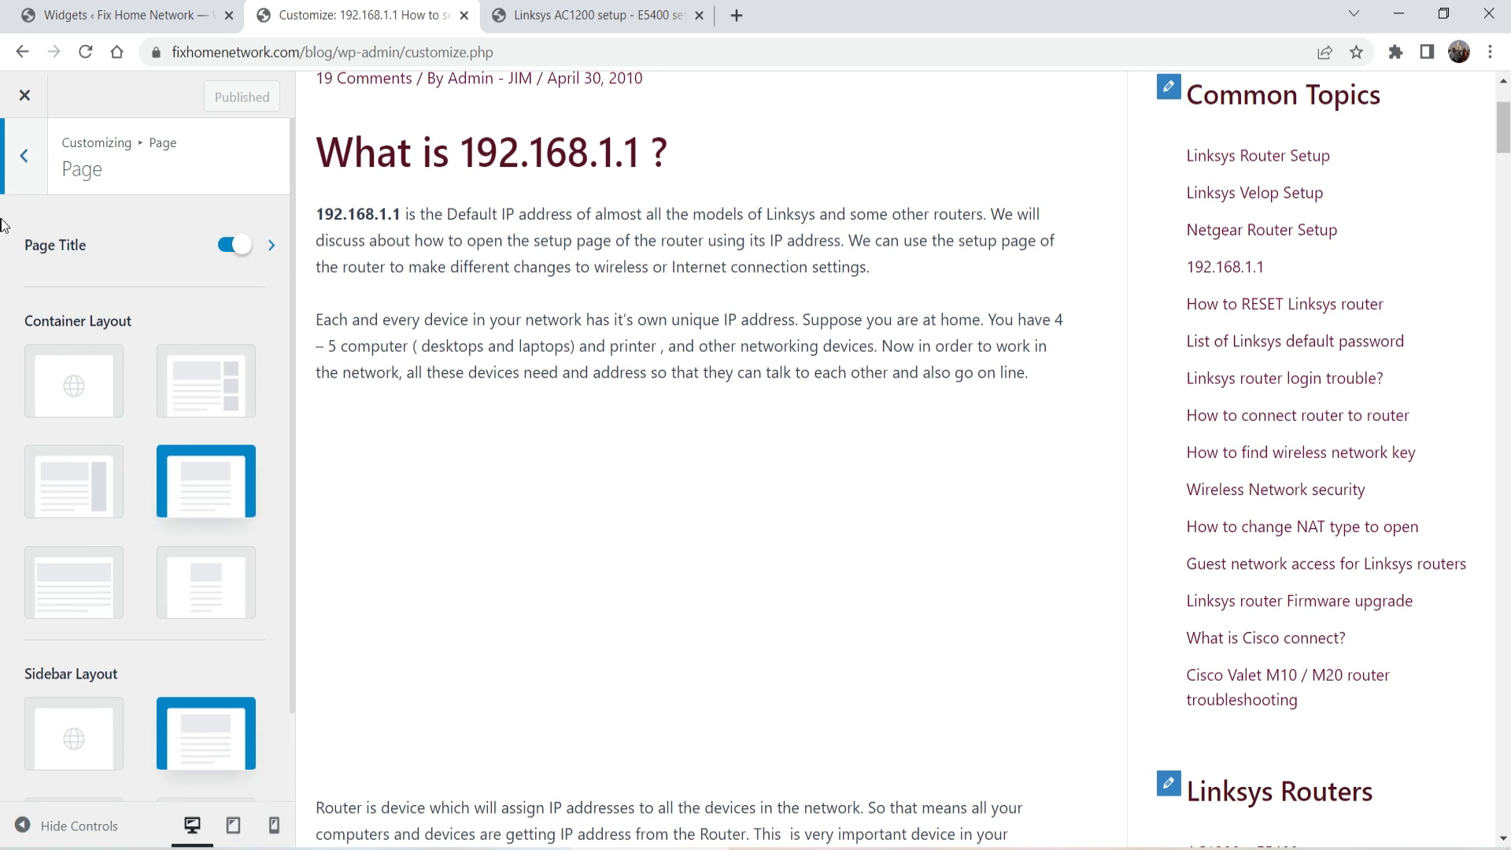
left_click(35, 161)
left_click(94, 486)
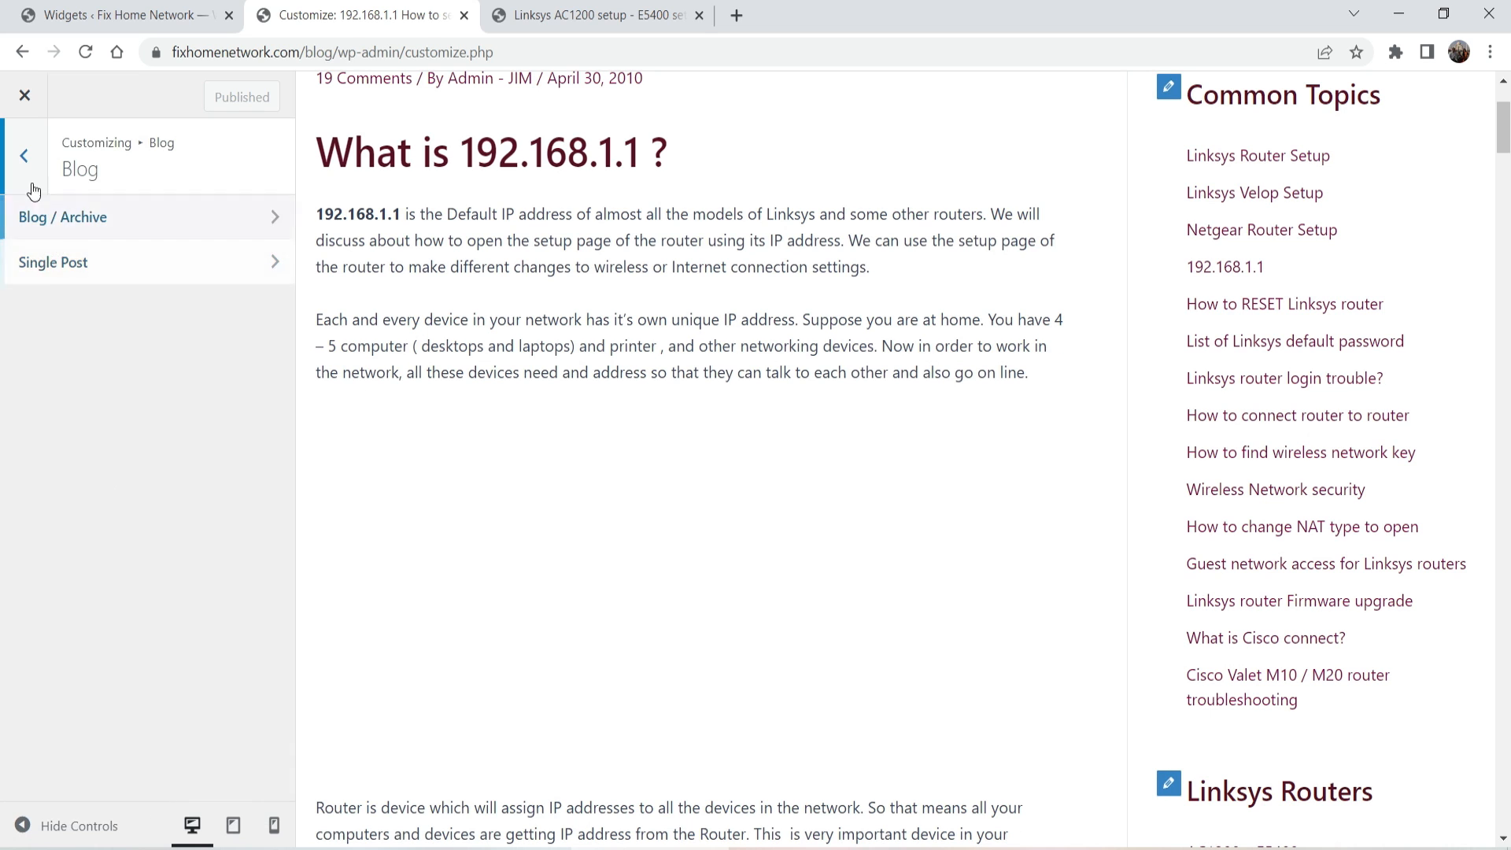
left_click(138, 268)
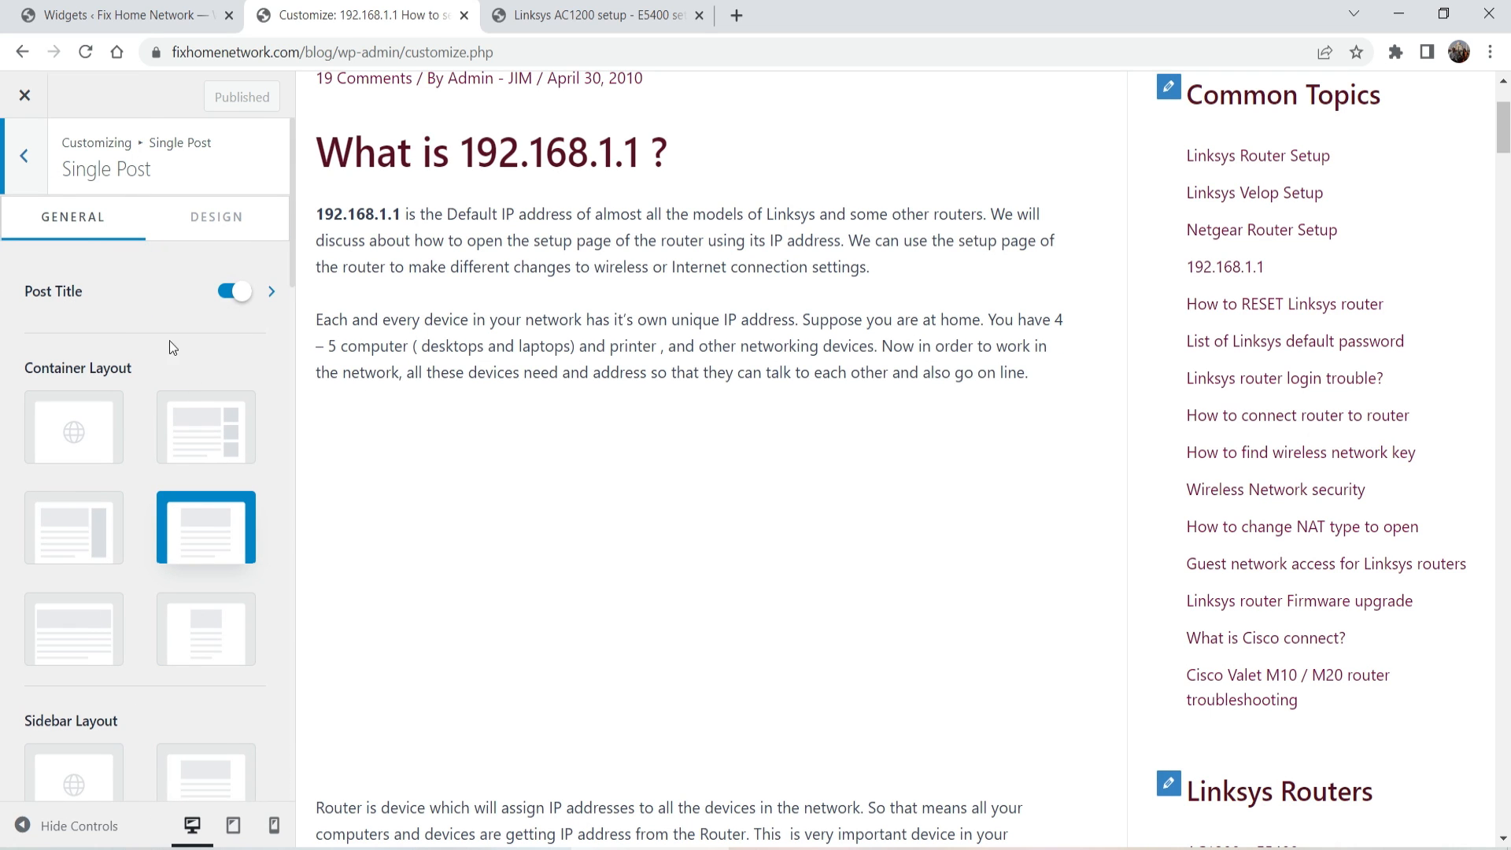
left_click(592, 15)
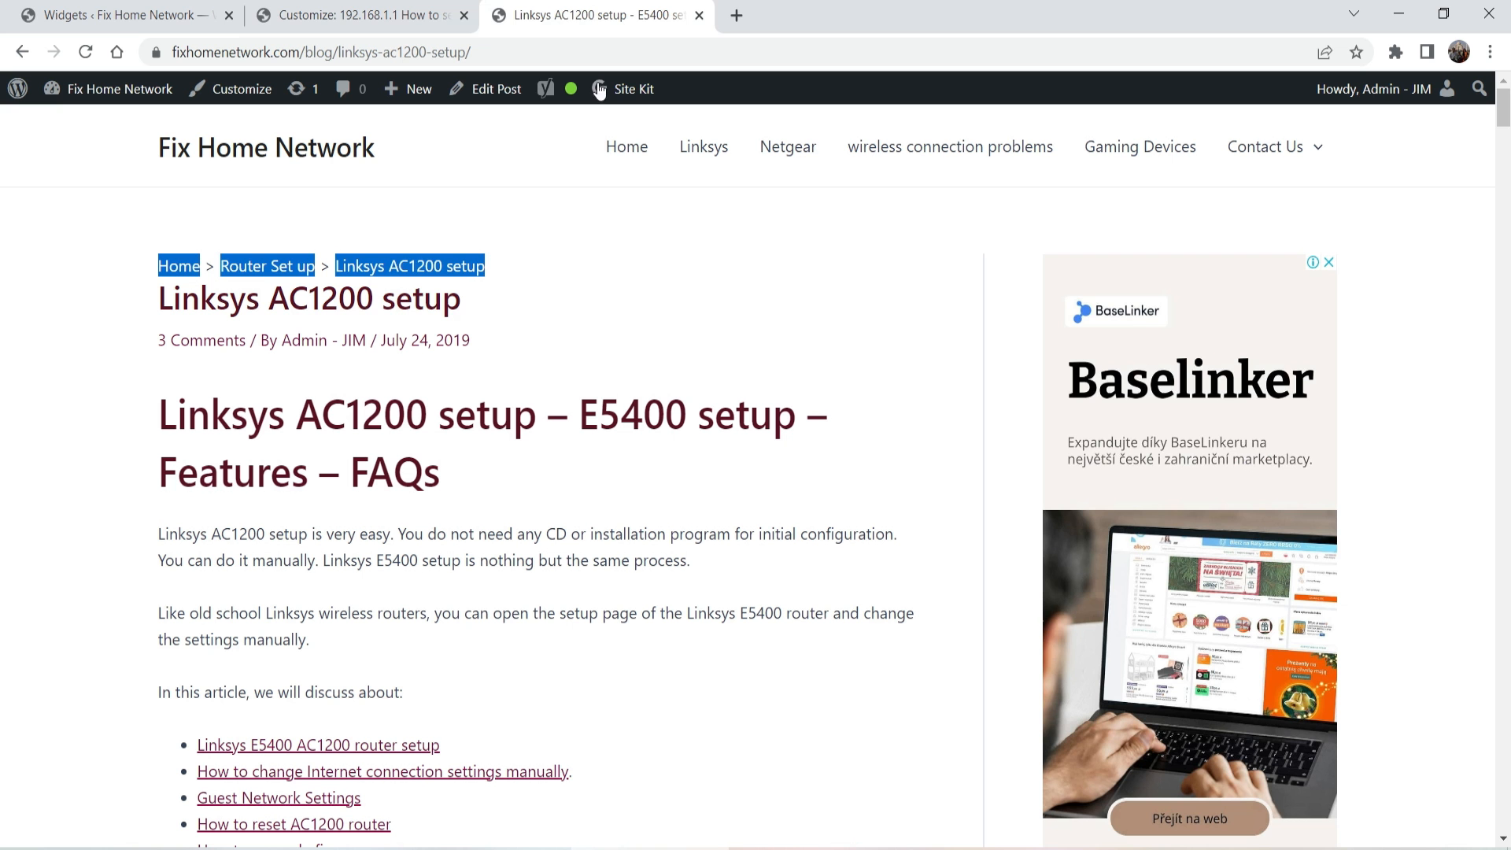
triple_click(455, 314)
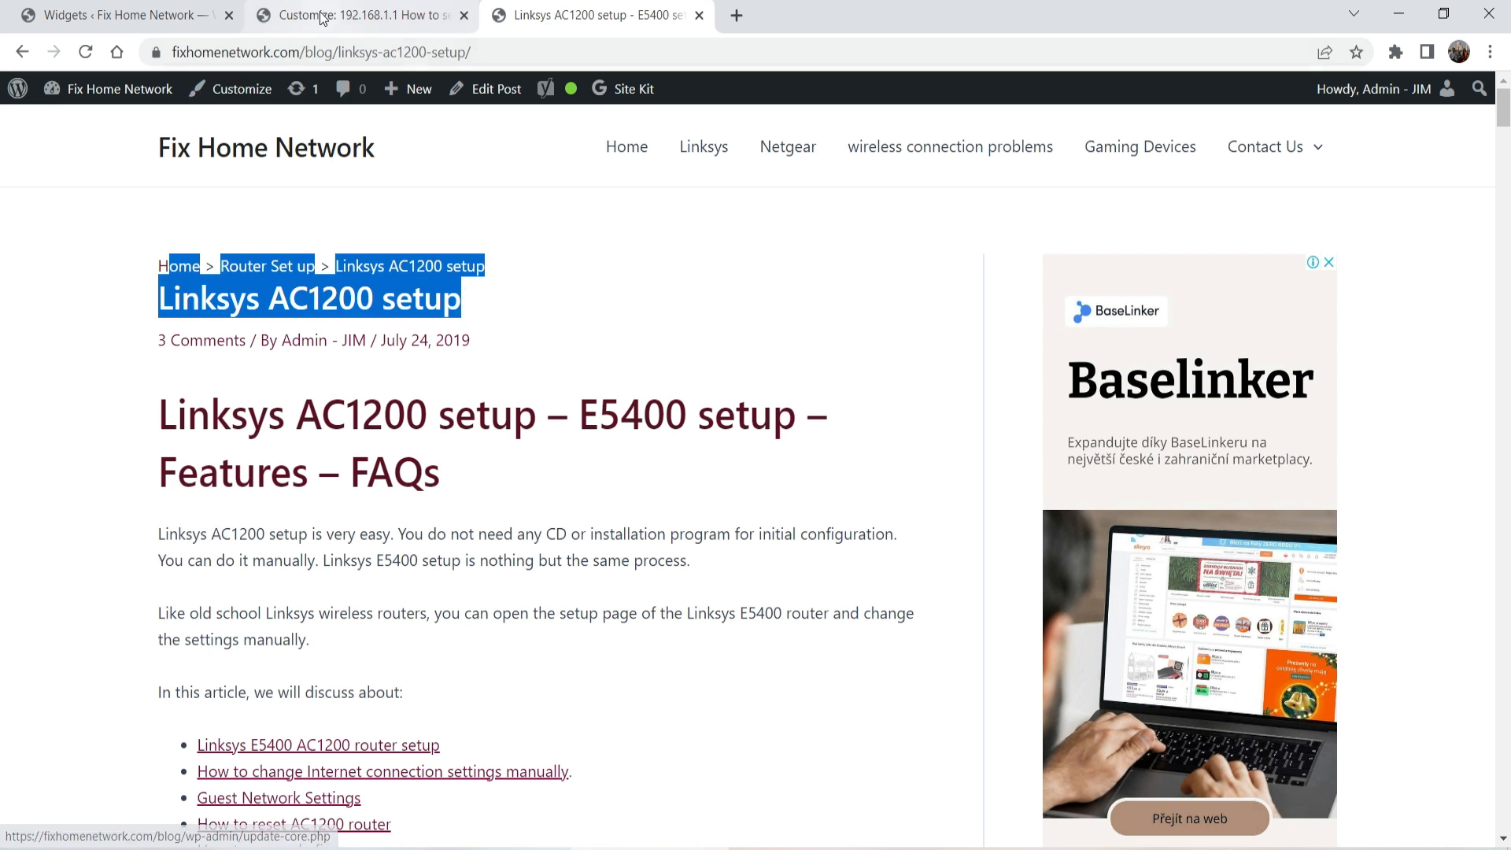
left_click(359, 14)
left_click(233, 292)
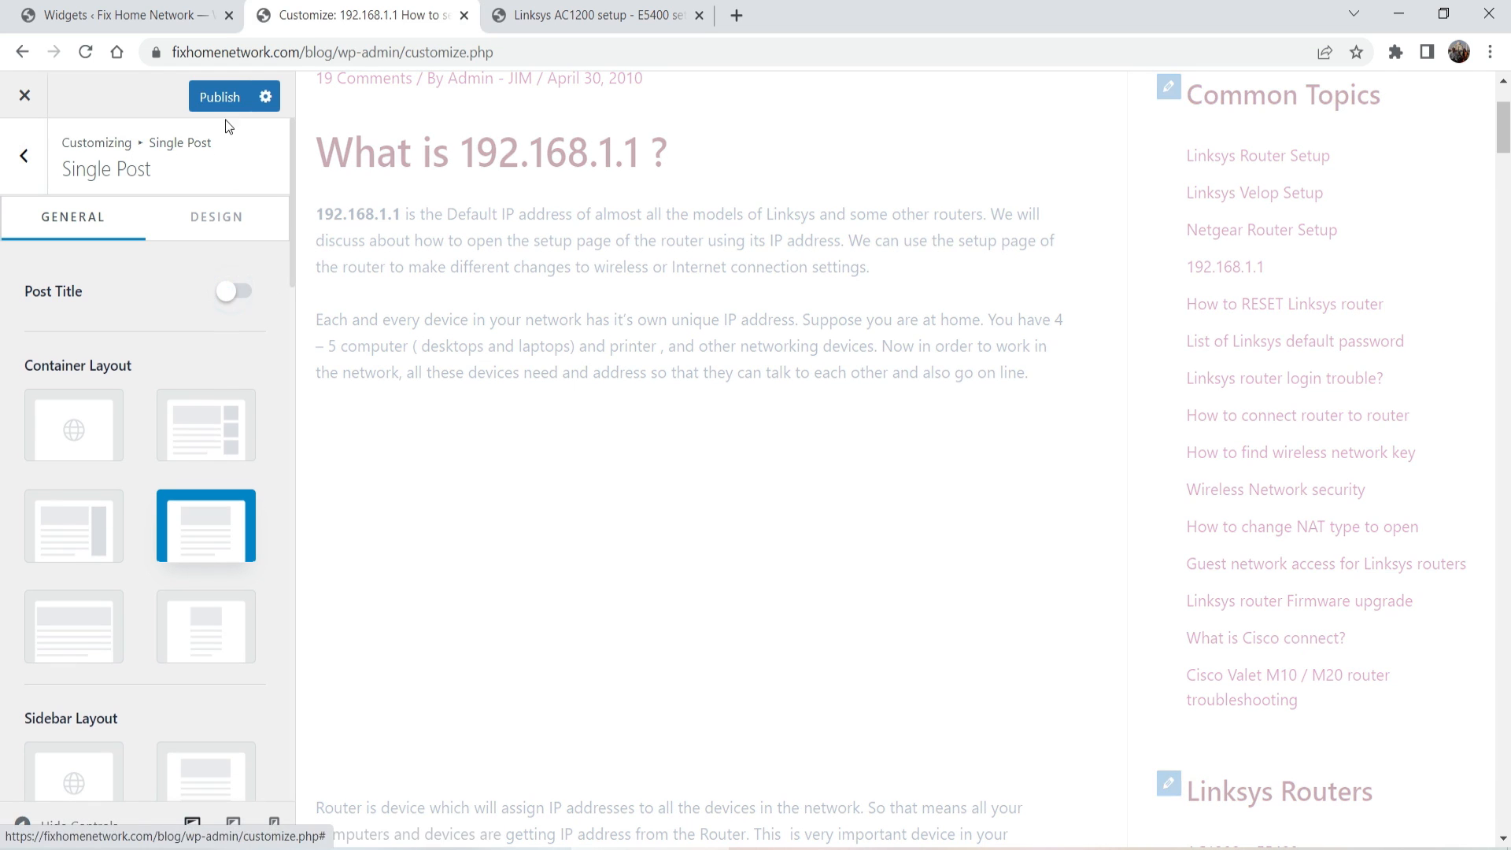
left_click(220, 95)
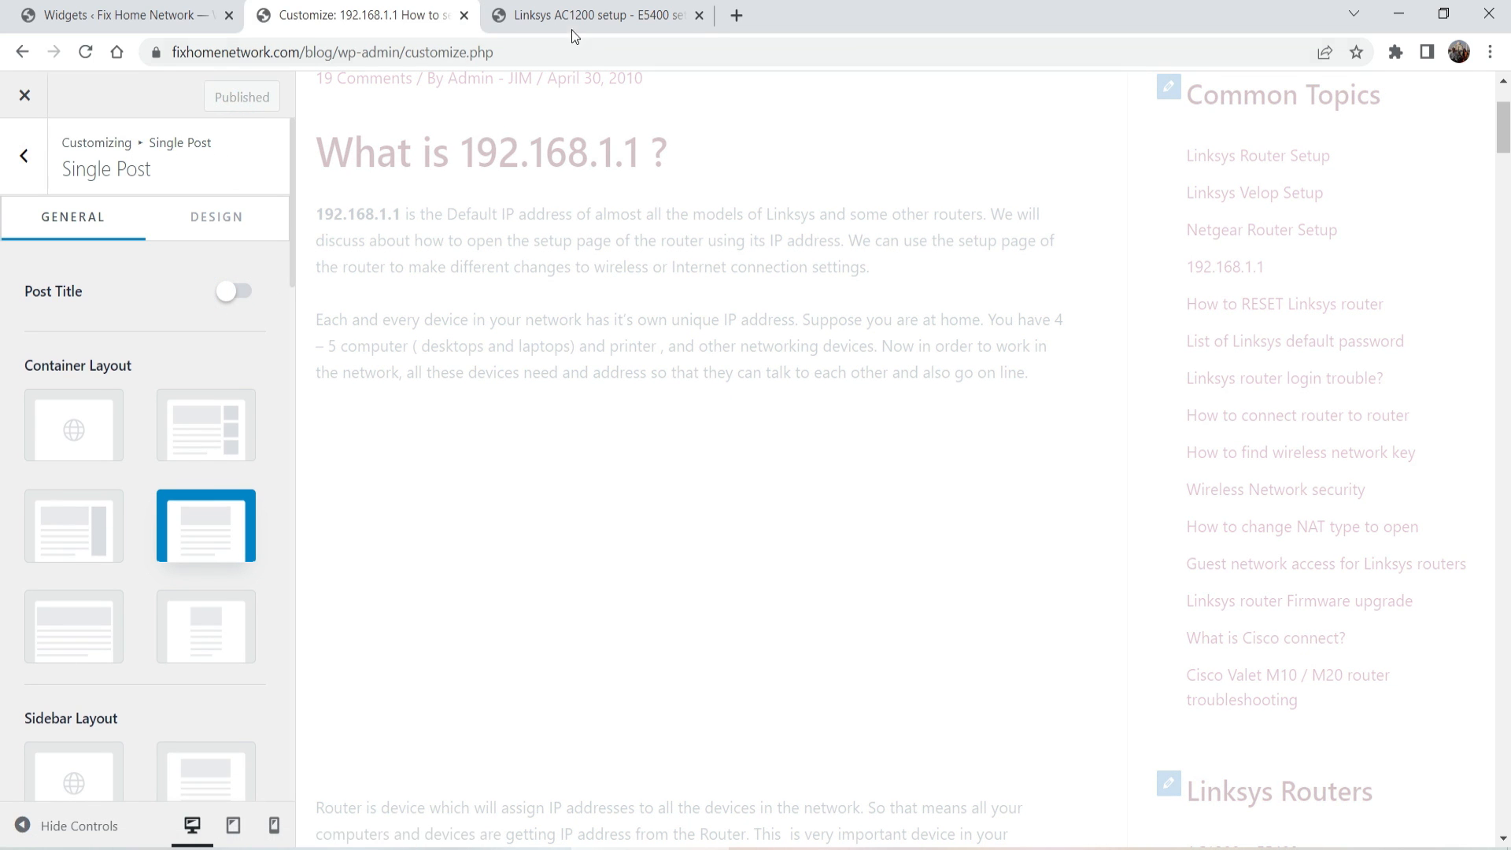
Step: Reload the live Linksys AC1200 setup post and examine how its heading area is displayed
left_click(586, 17)
left_click(86, 51)
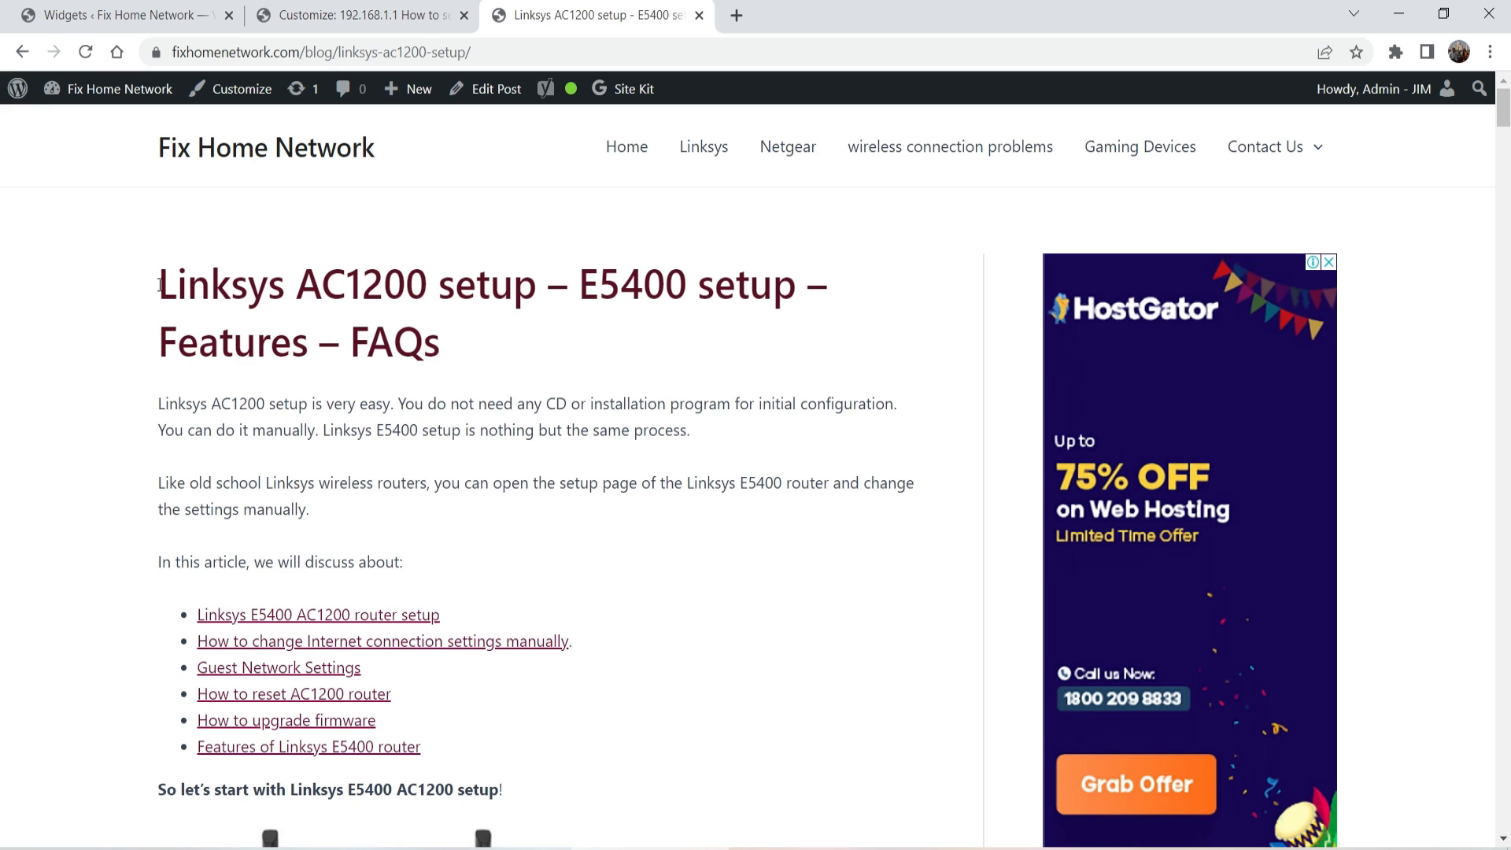
left_click_drag(160, 285, 513, 364)
left_click(596, 397)
scroll(698, 494, "down", 3)
scroll(698, 494, "up", 3)
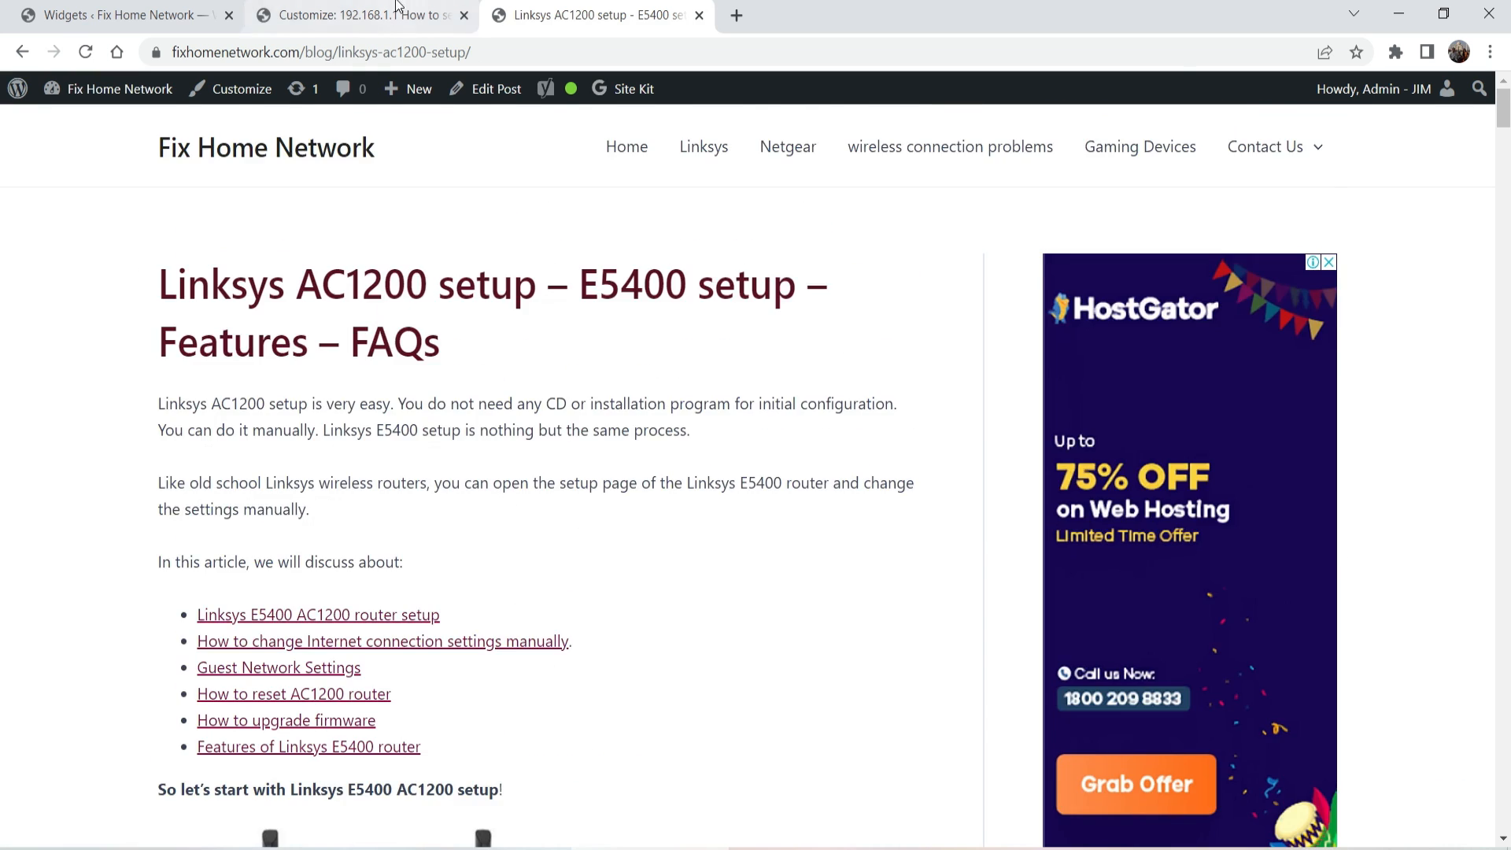
Step: Return to the customizer's main list of sections and open the Page settings
left_click(398, 6)
left_click(31, 169)
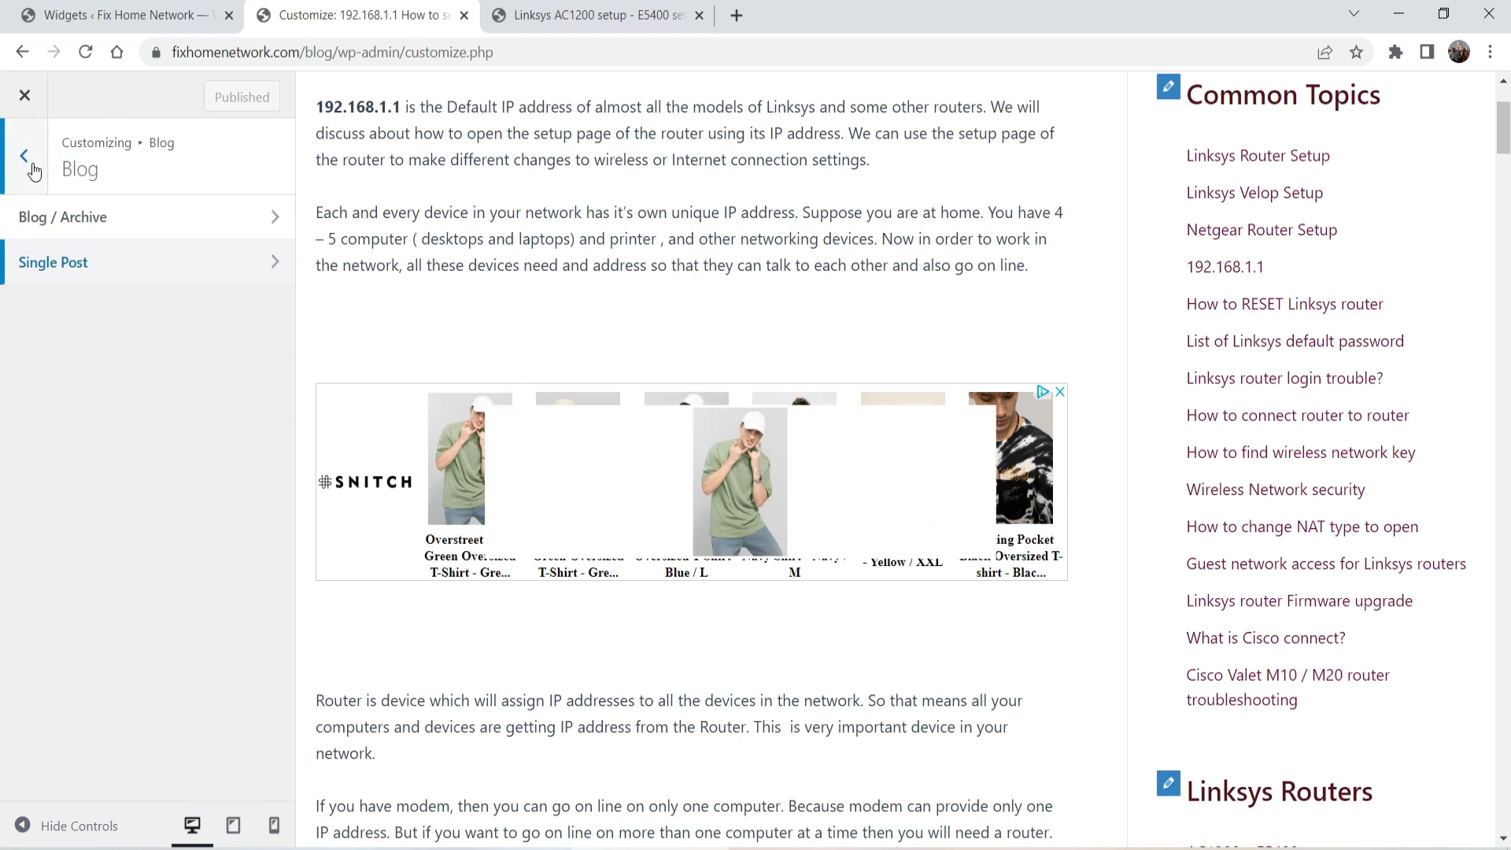
left_click(34, 169)
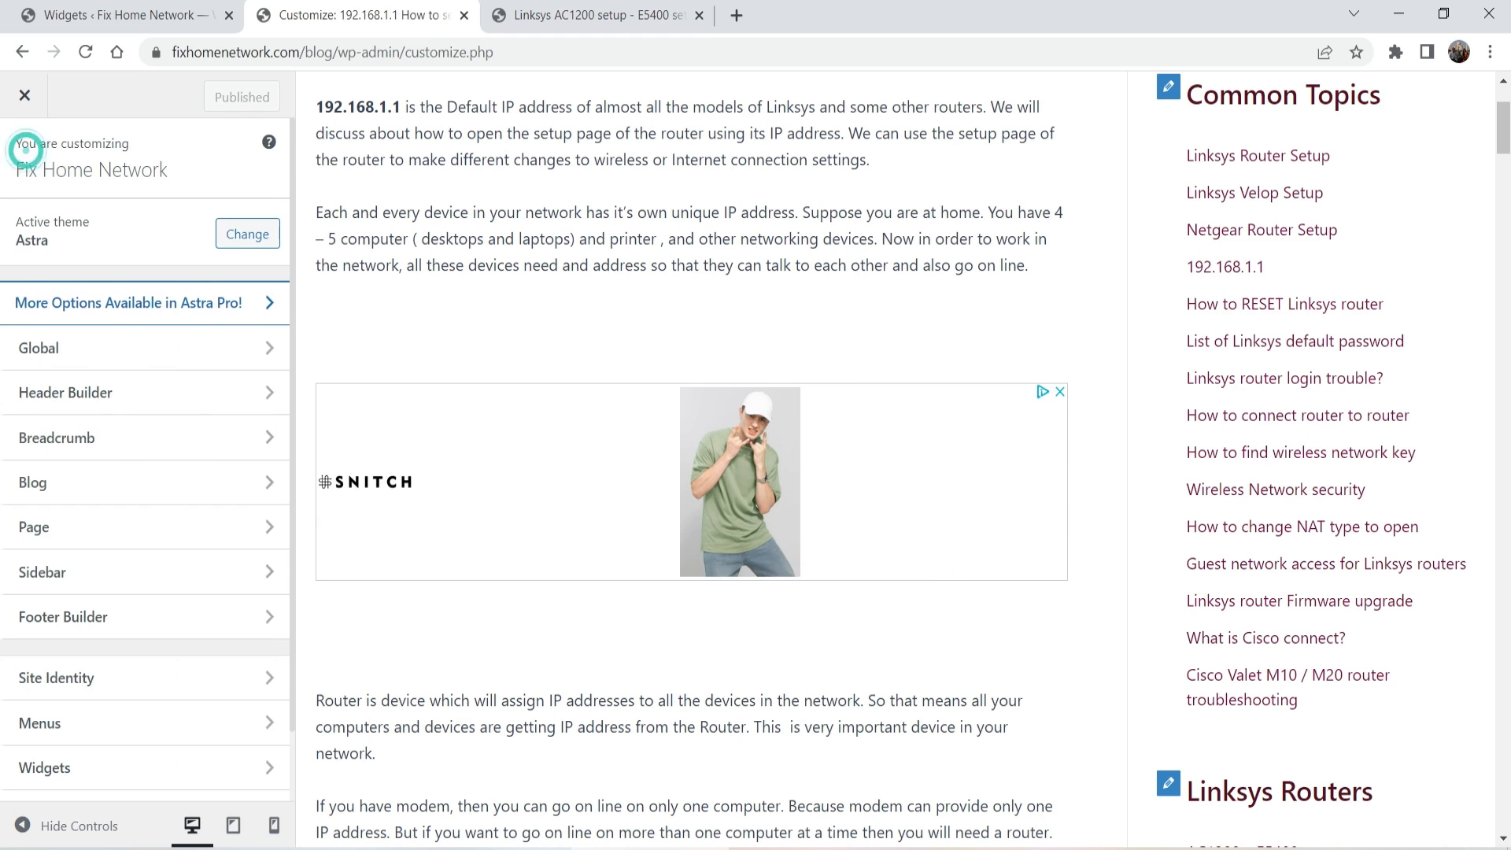
left_click(97, 544)
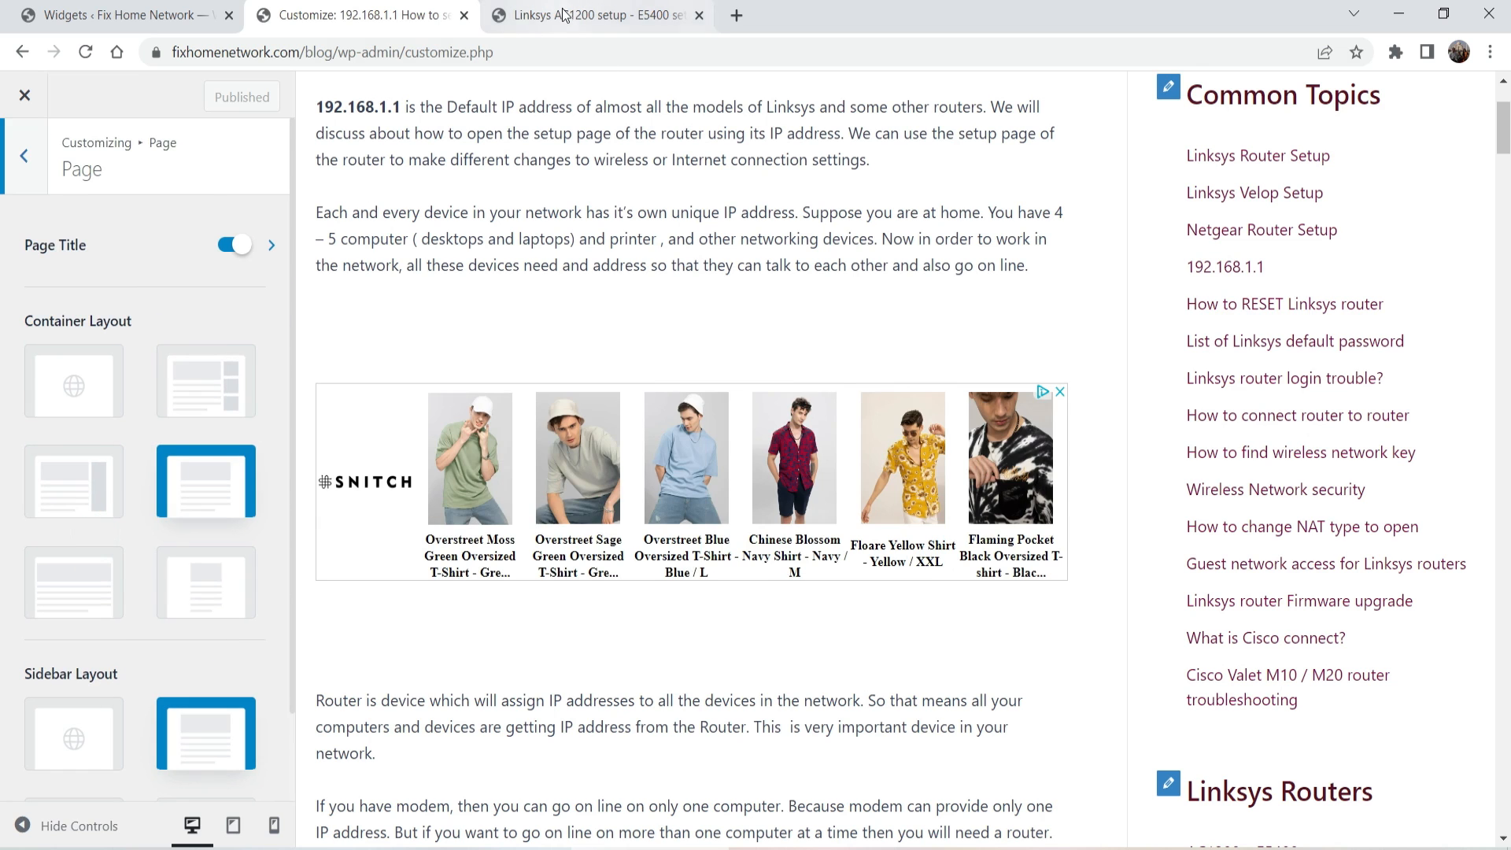
Step: Review the live Contact Us page down to its footer, then go back to the Page container and sidebar layout options
left_click(565, 14)
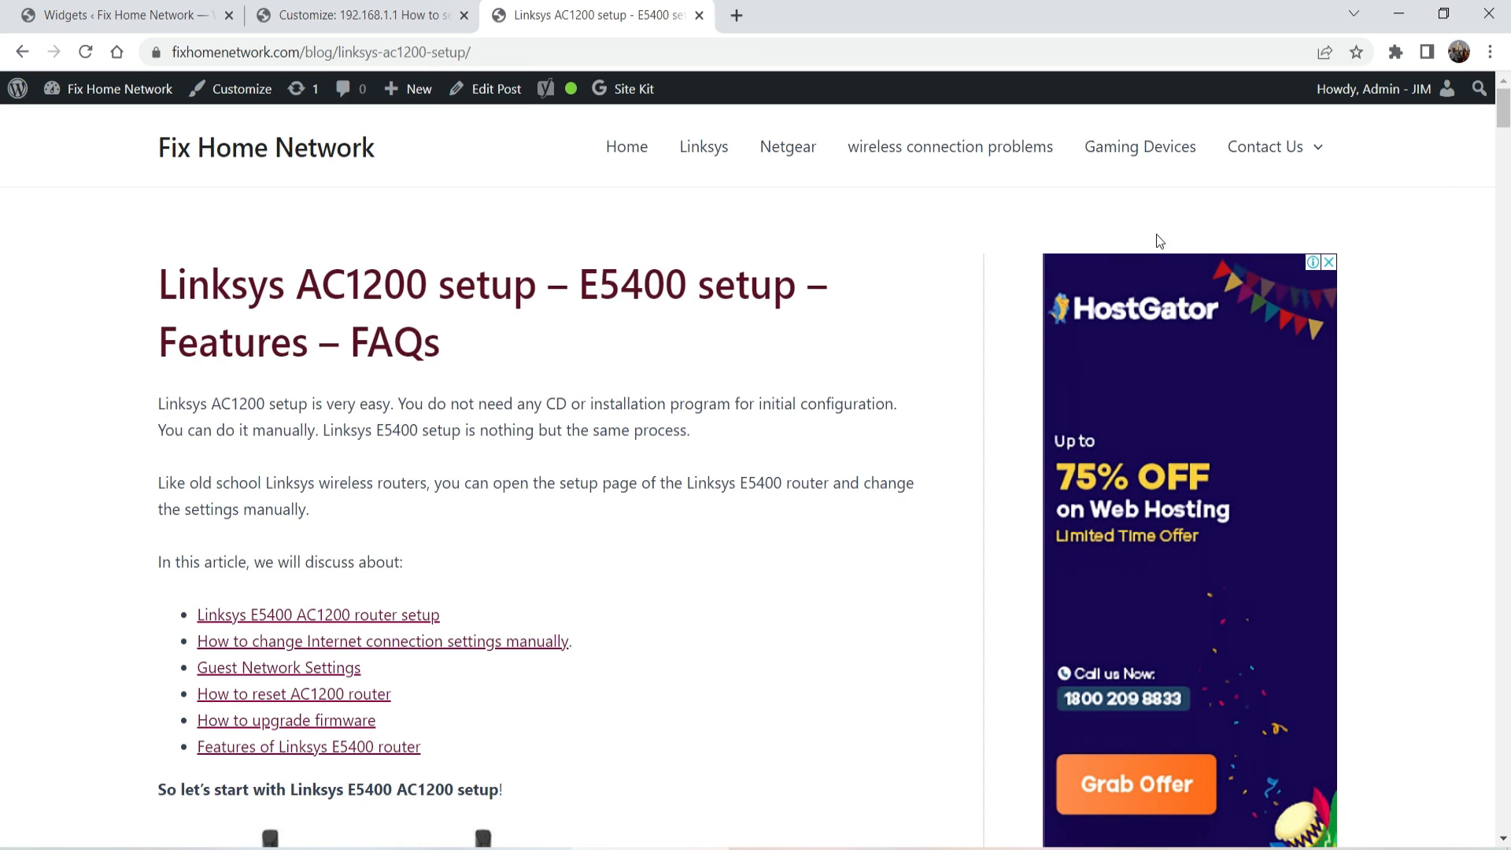
mouse_move(1228, 151)
left_click(1277, 221)
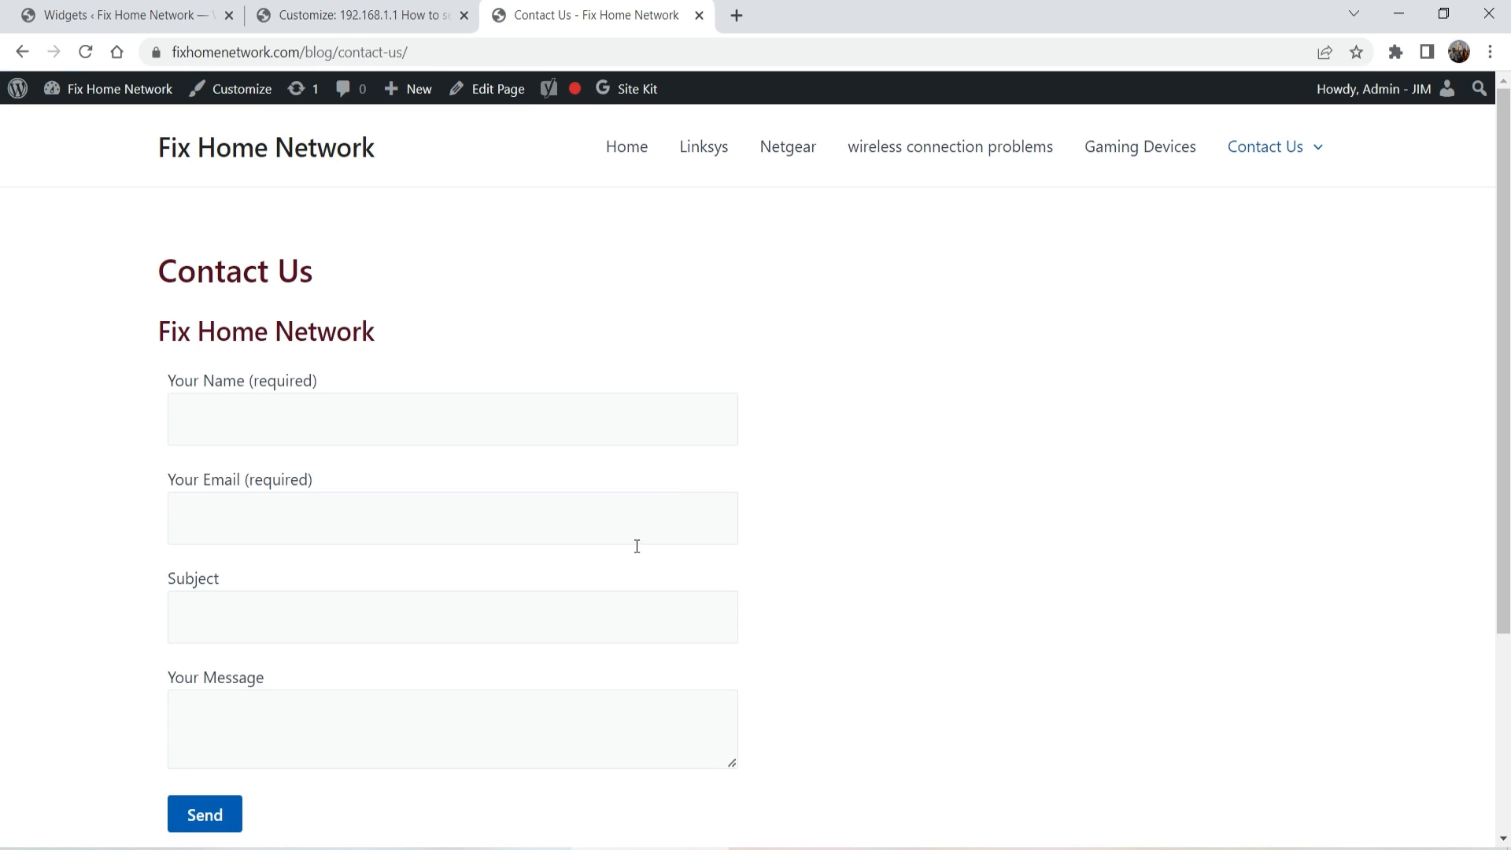
scroll(1218, 392, "down", 4)
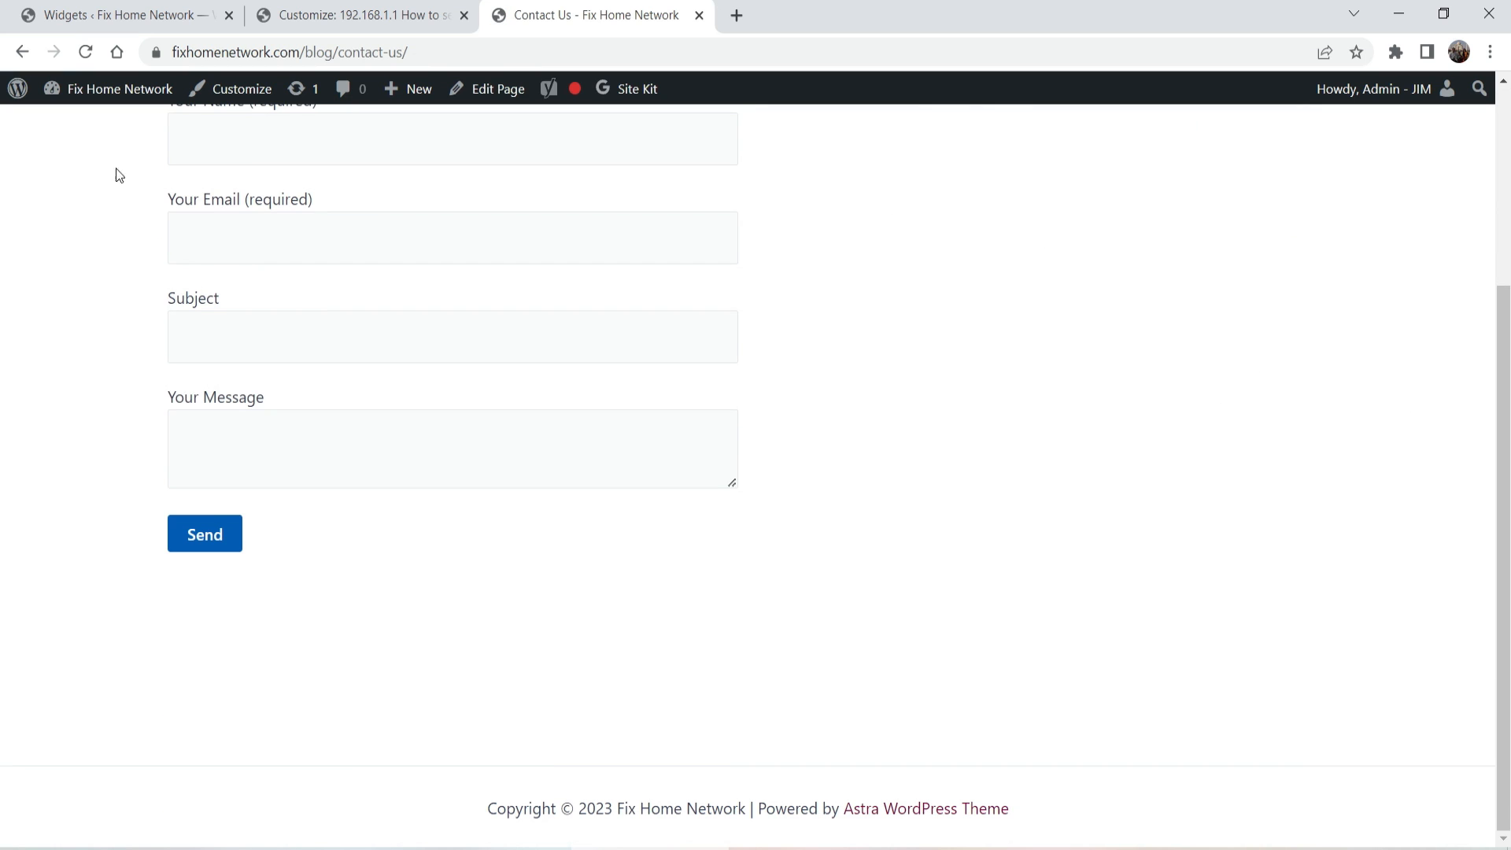
left_click(326, 15)
left_click(229, 405)
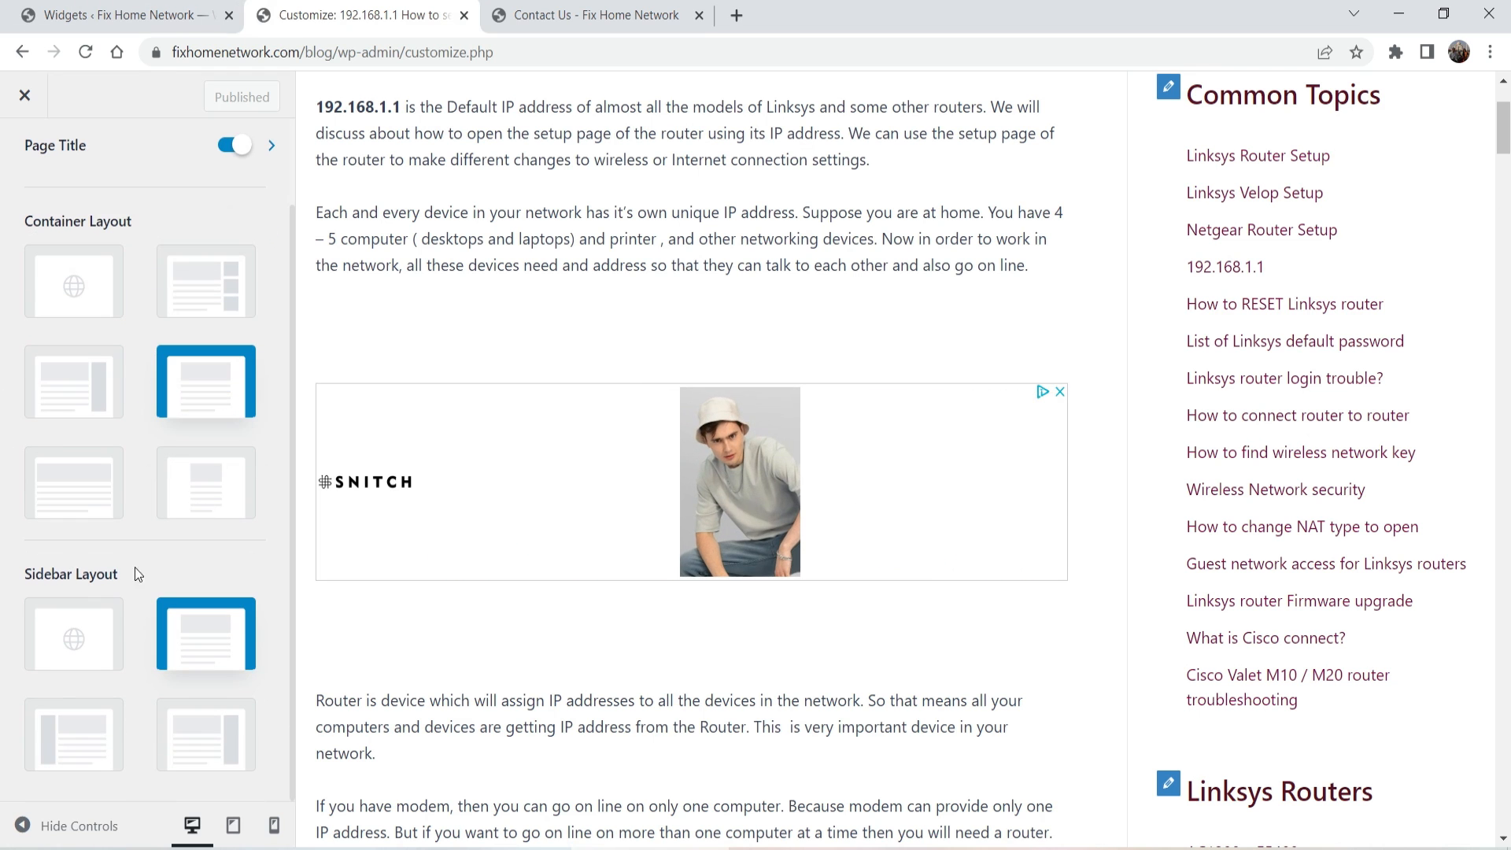
Step: Publish a right sidebar layout for pages and check it on the reloaded live Contact Us page
left_click(206, 734)
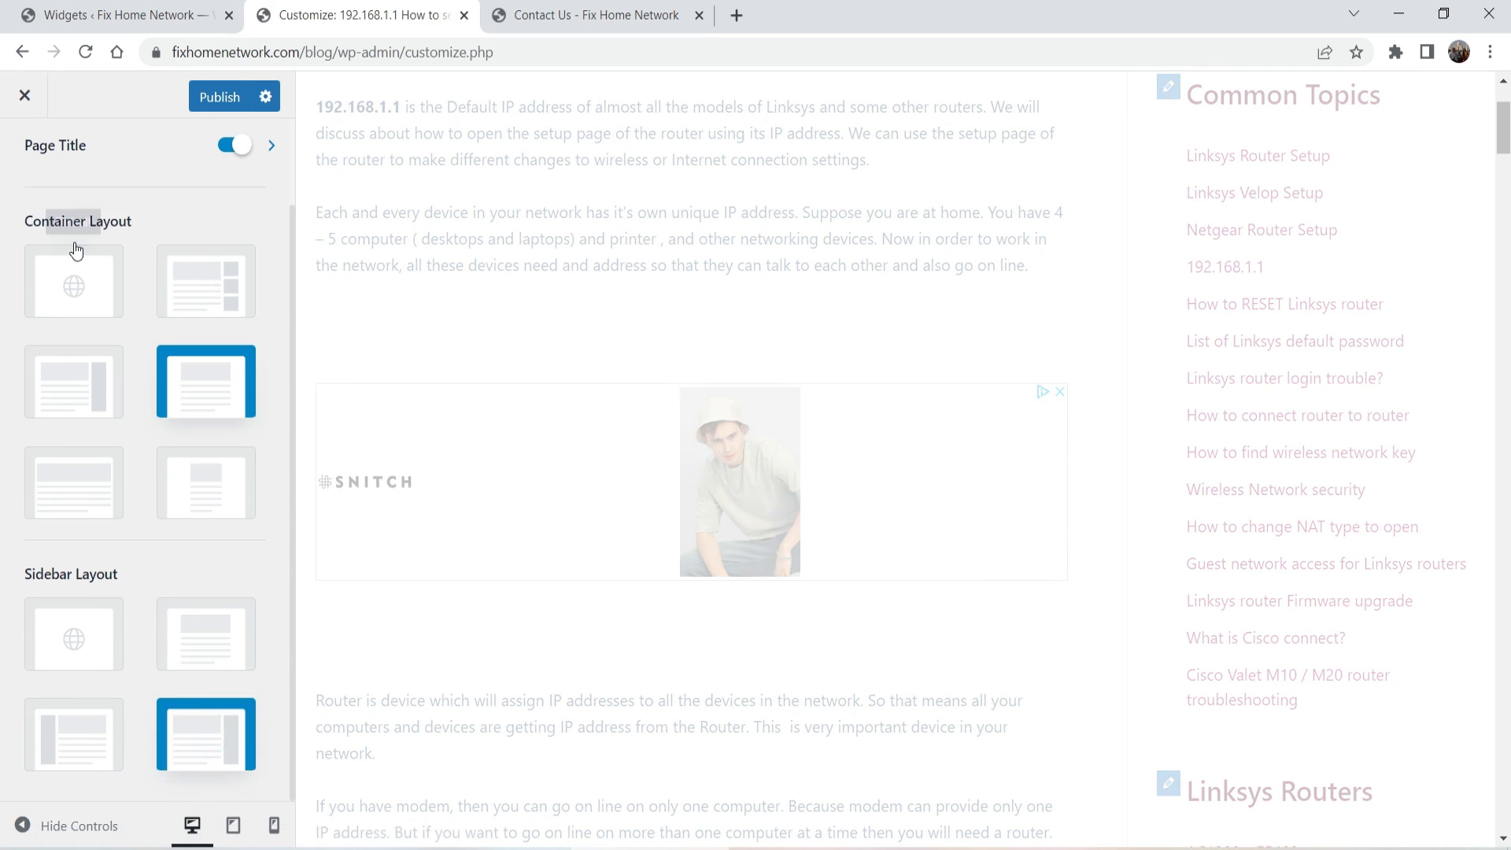
left_click(226, 96)
left_click(618, 16)
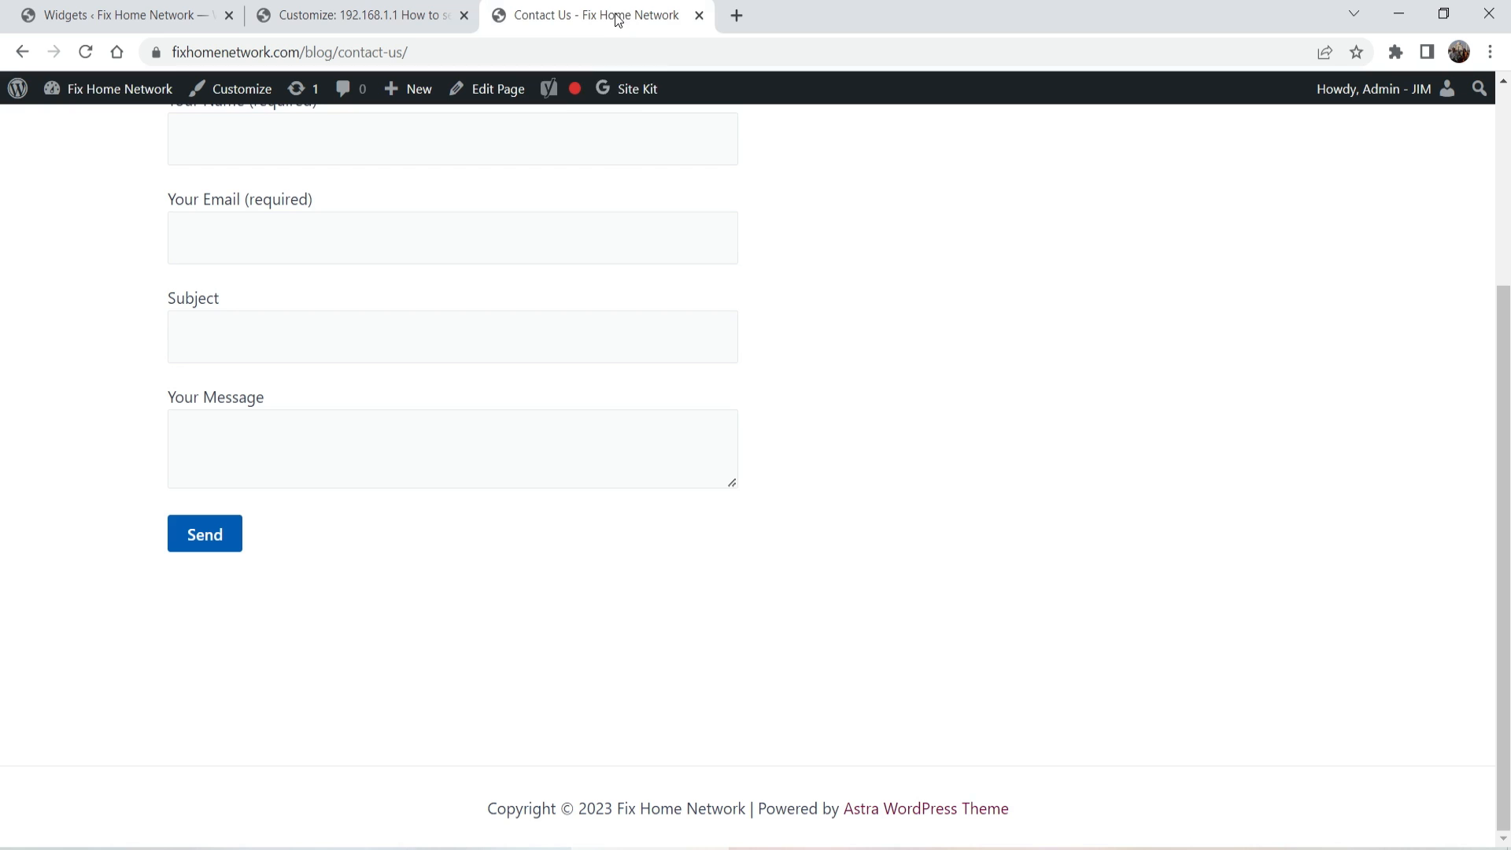
left_click(85, 52)
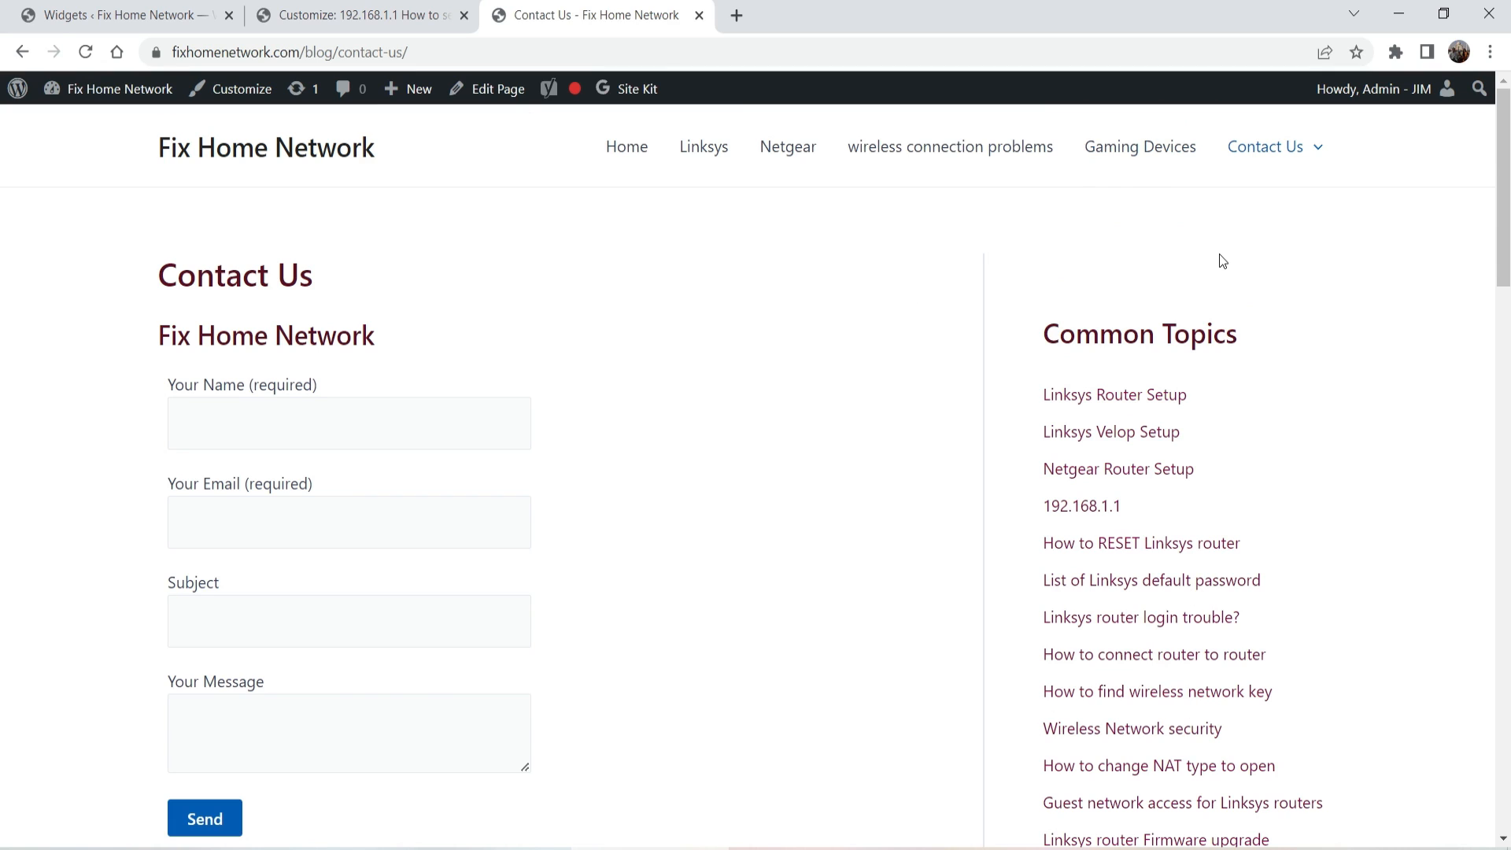
Step: Open the Sidebar settings and review the default layout and width options against the live Contact Us page
left_click(354, 15)
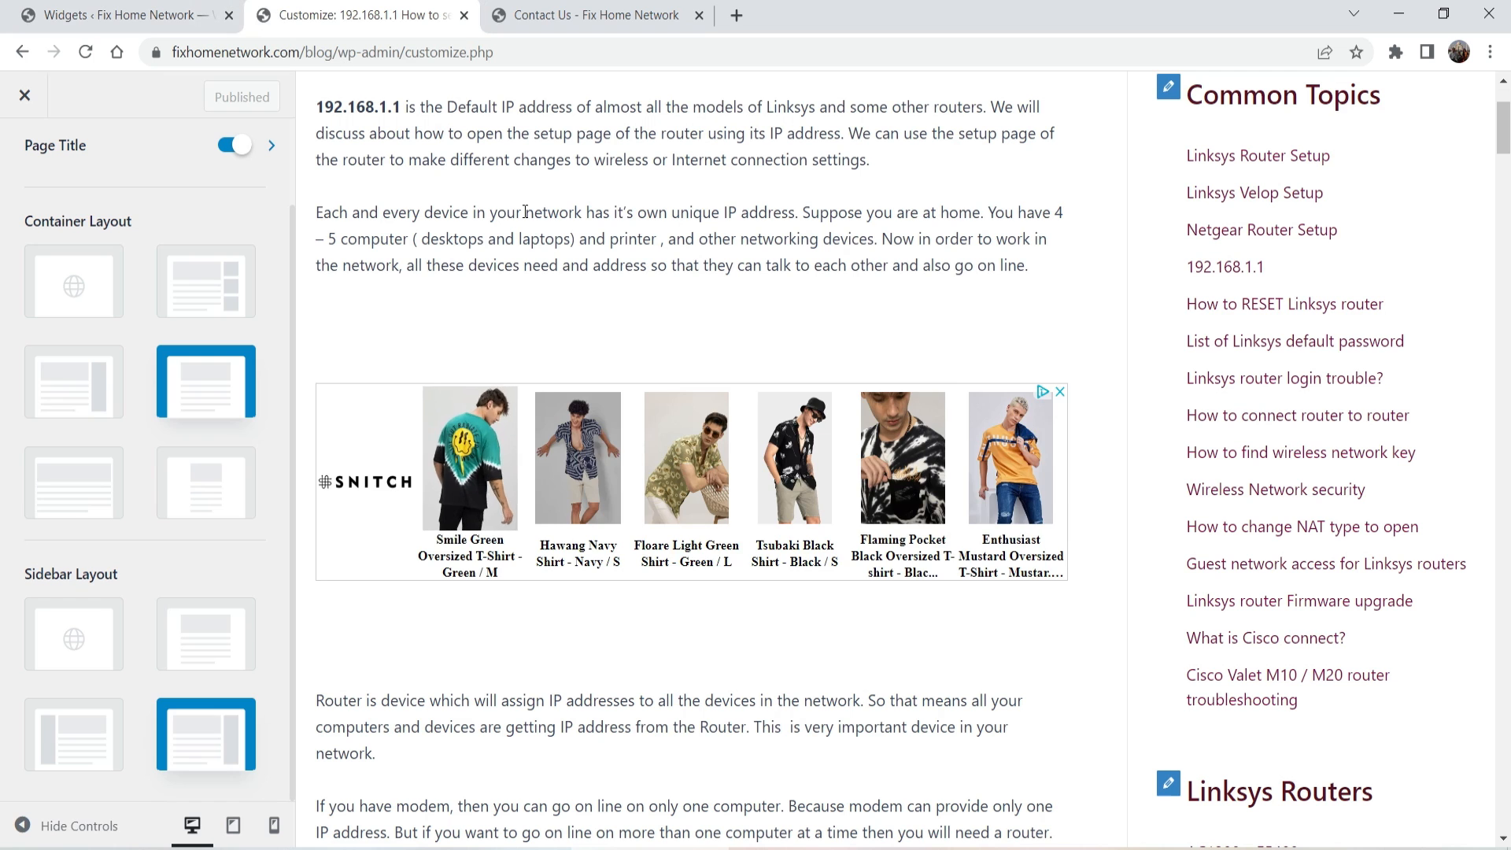
scroll(79, 236, "up", 2)
left_click(21, 171)
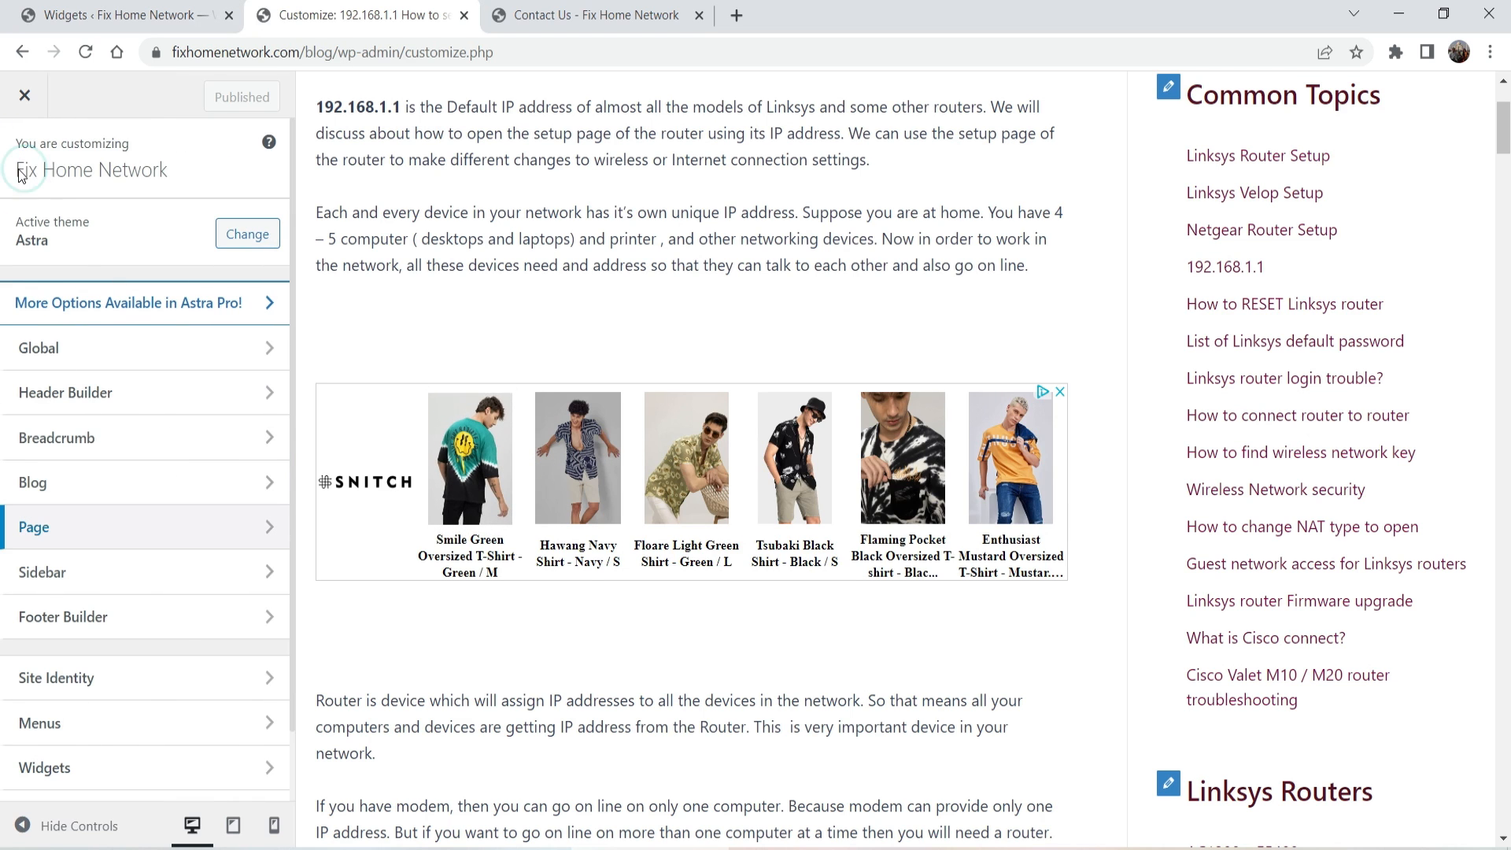
left_click(51, 573)
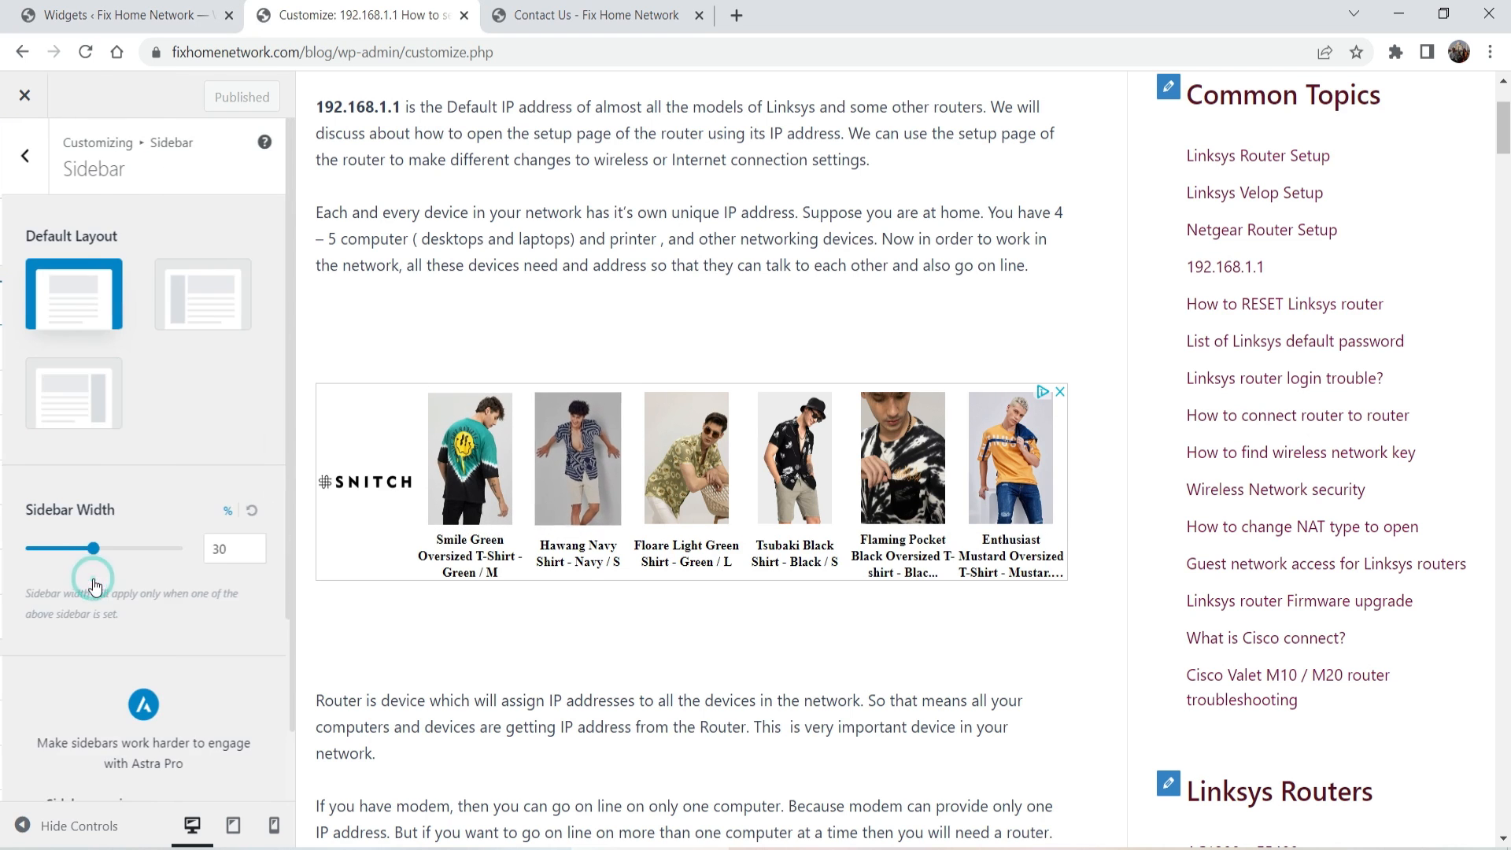
scroll(178, 380, "down", 3)
left_click(607, 16)
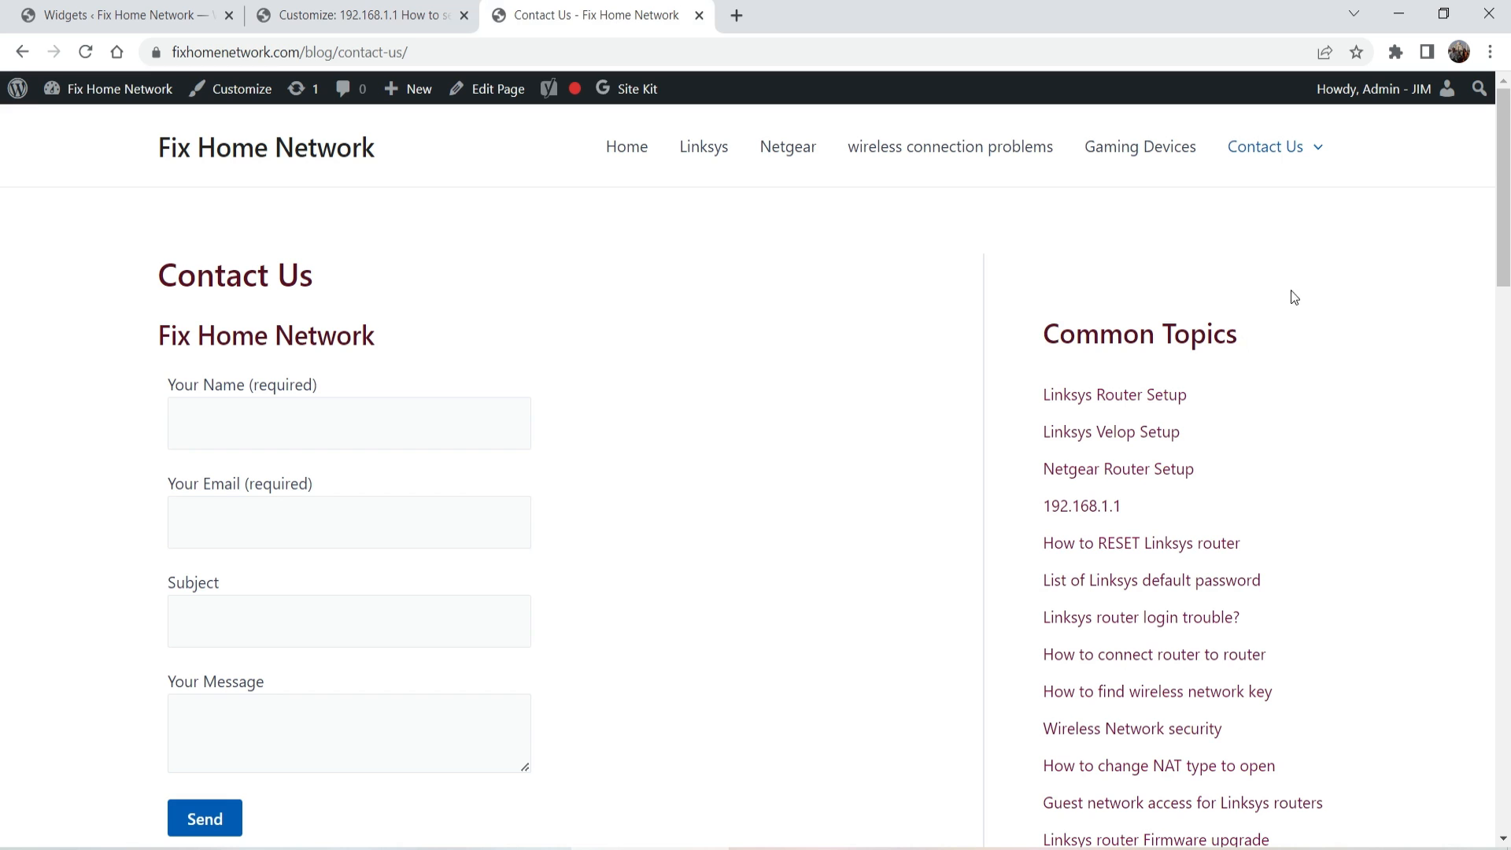
left_click(333, 24)
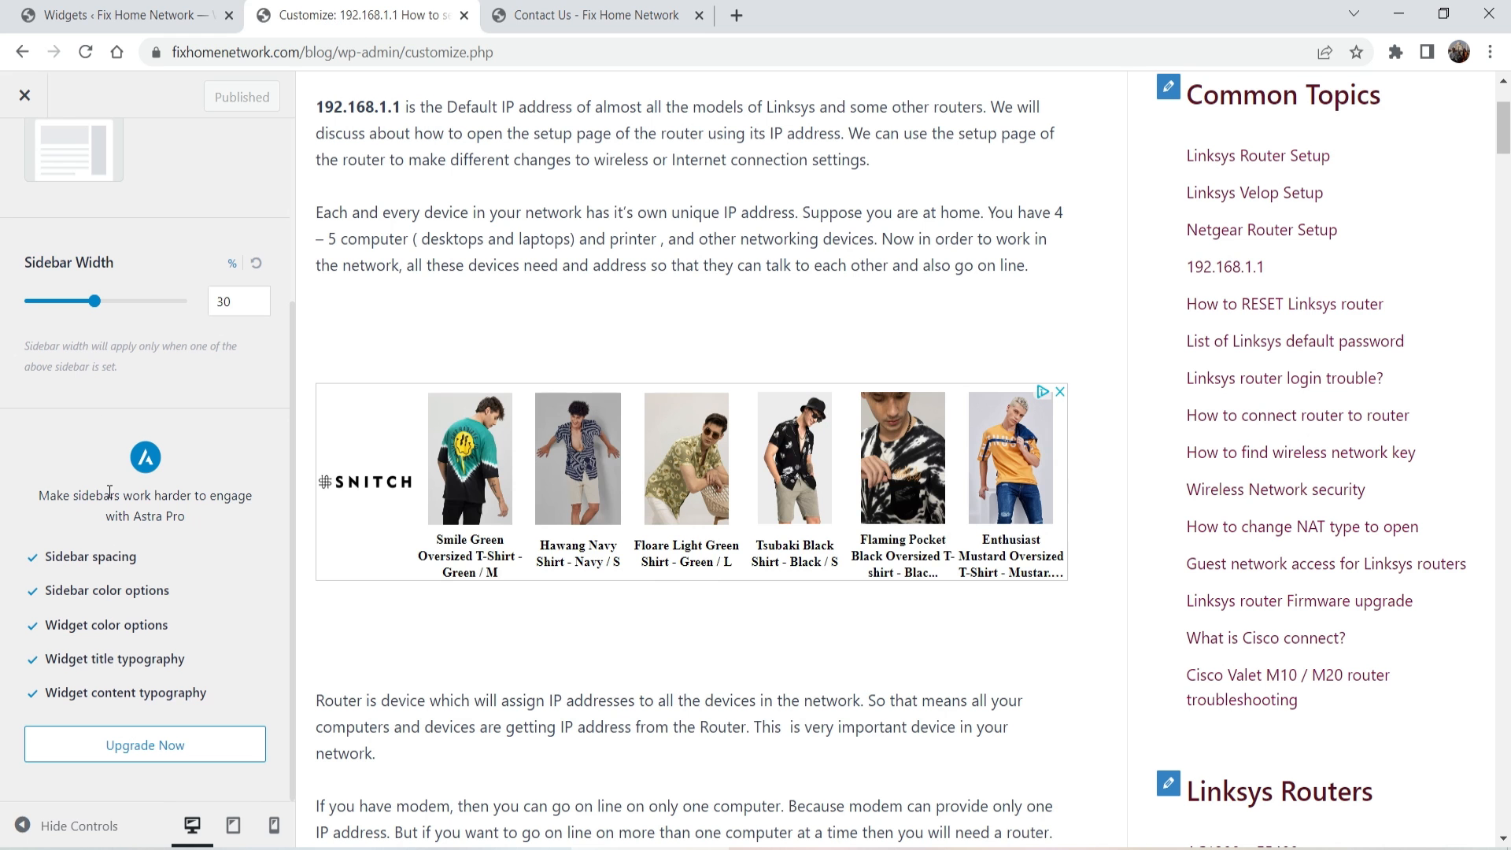
scroll(168, 758, "up", 5)
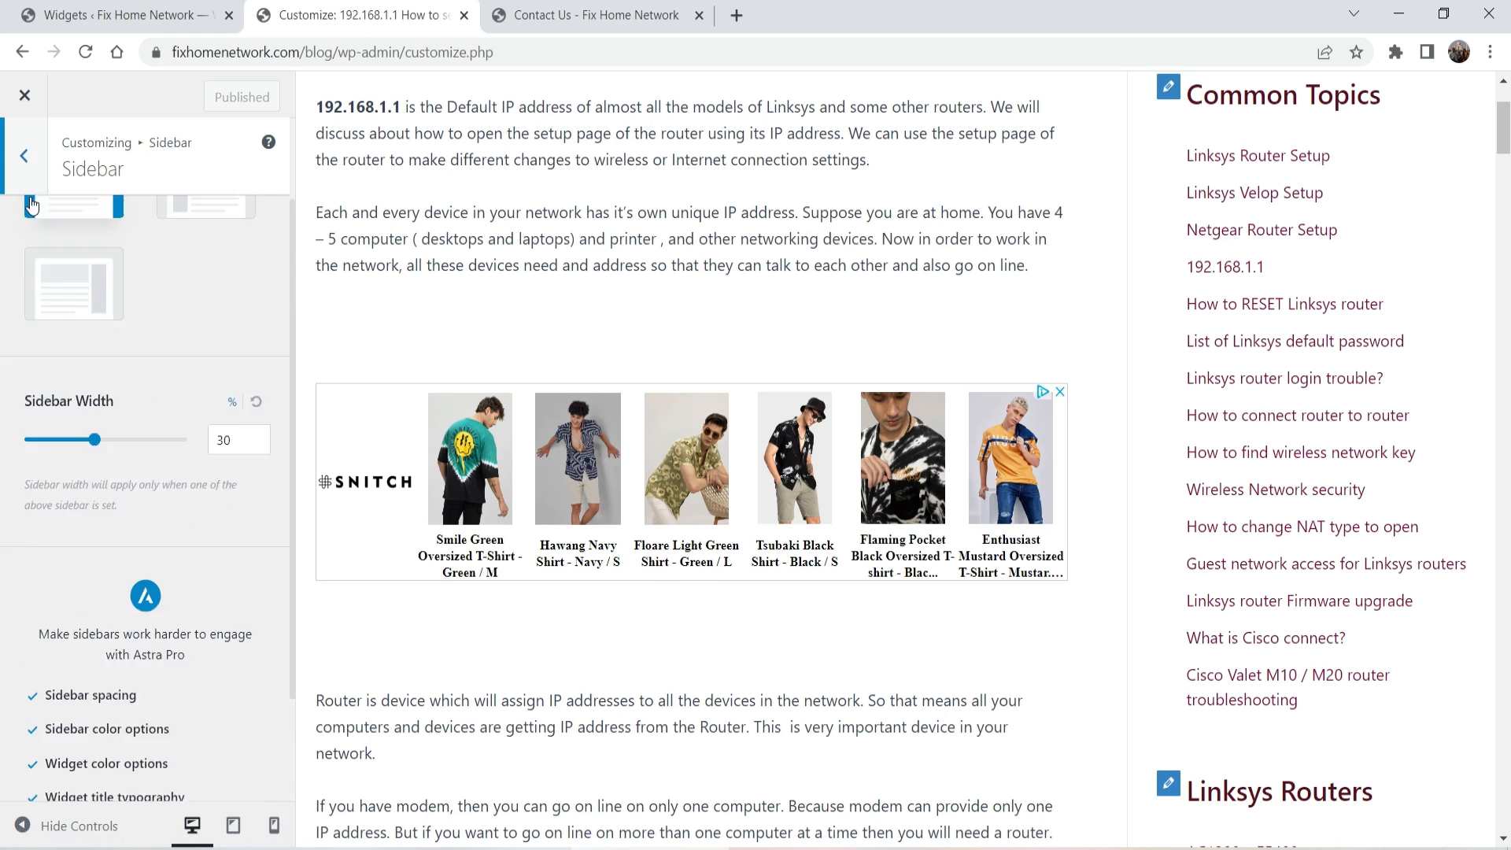
Step: Open the Footer Builder and compare its copyright line with the footer of the live Contact Us page
left_click(39, 160)
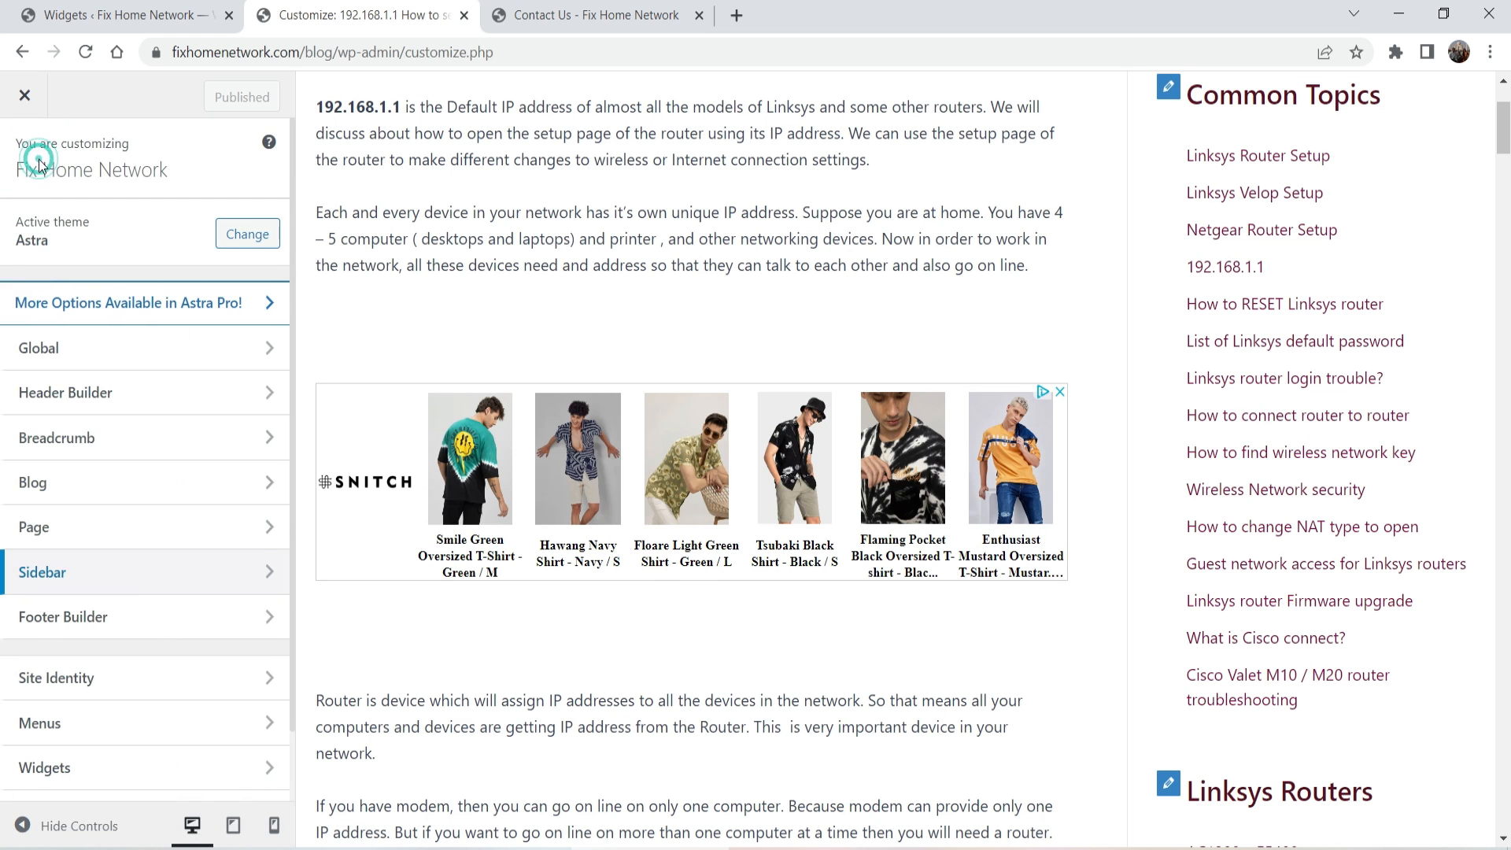
left_click(168, 617)
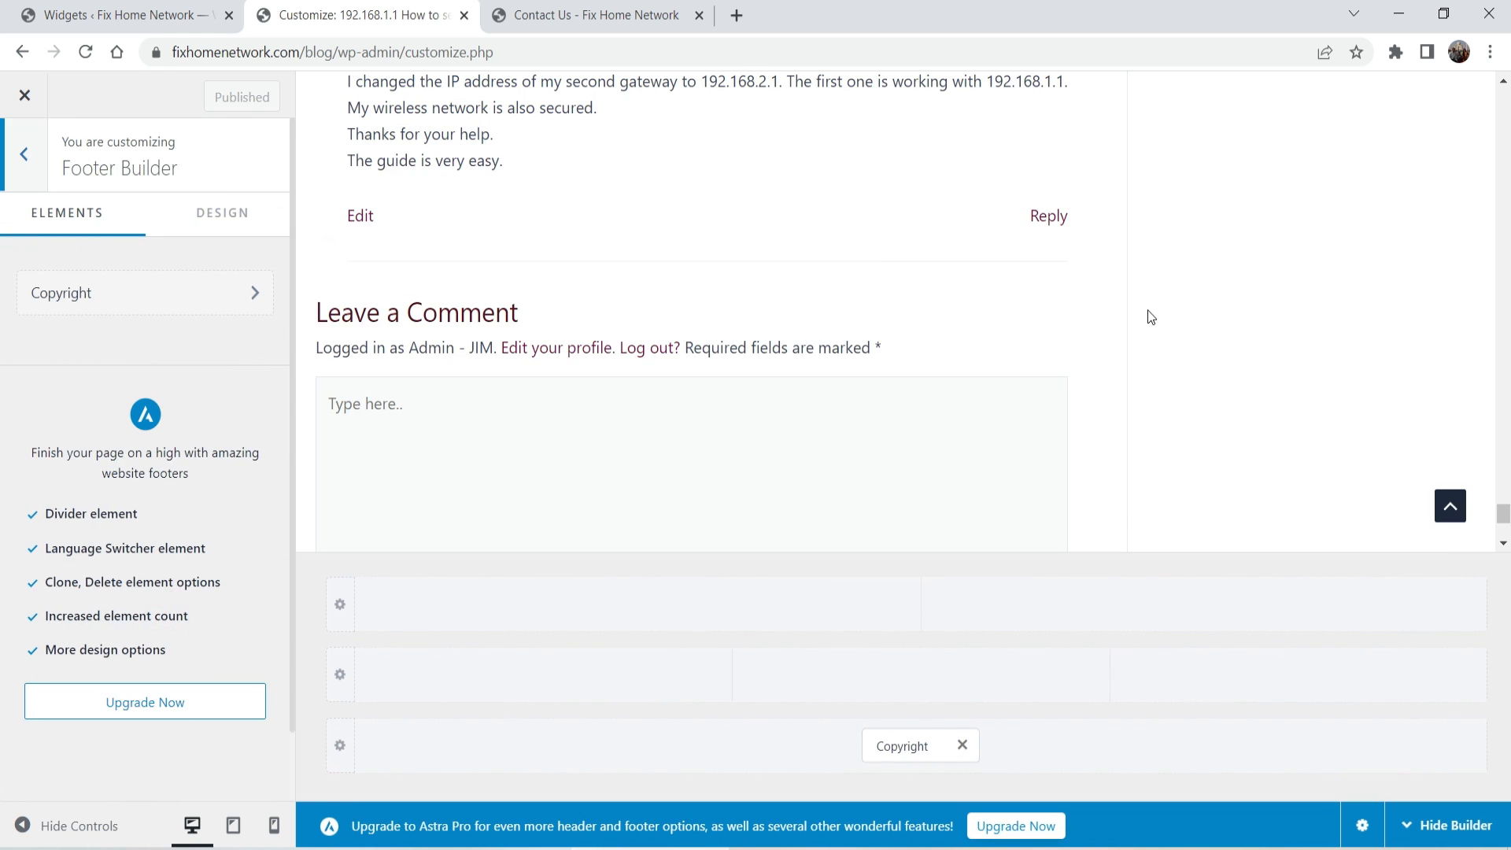
scroll(1141, 331, "down", 4)
left_click(596, 15)
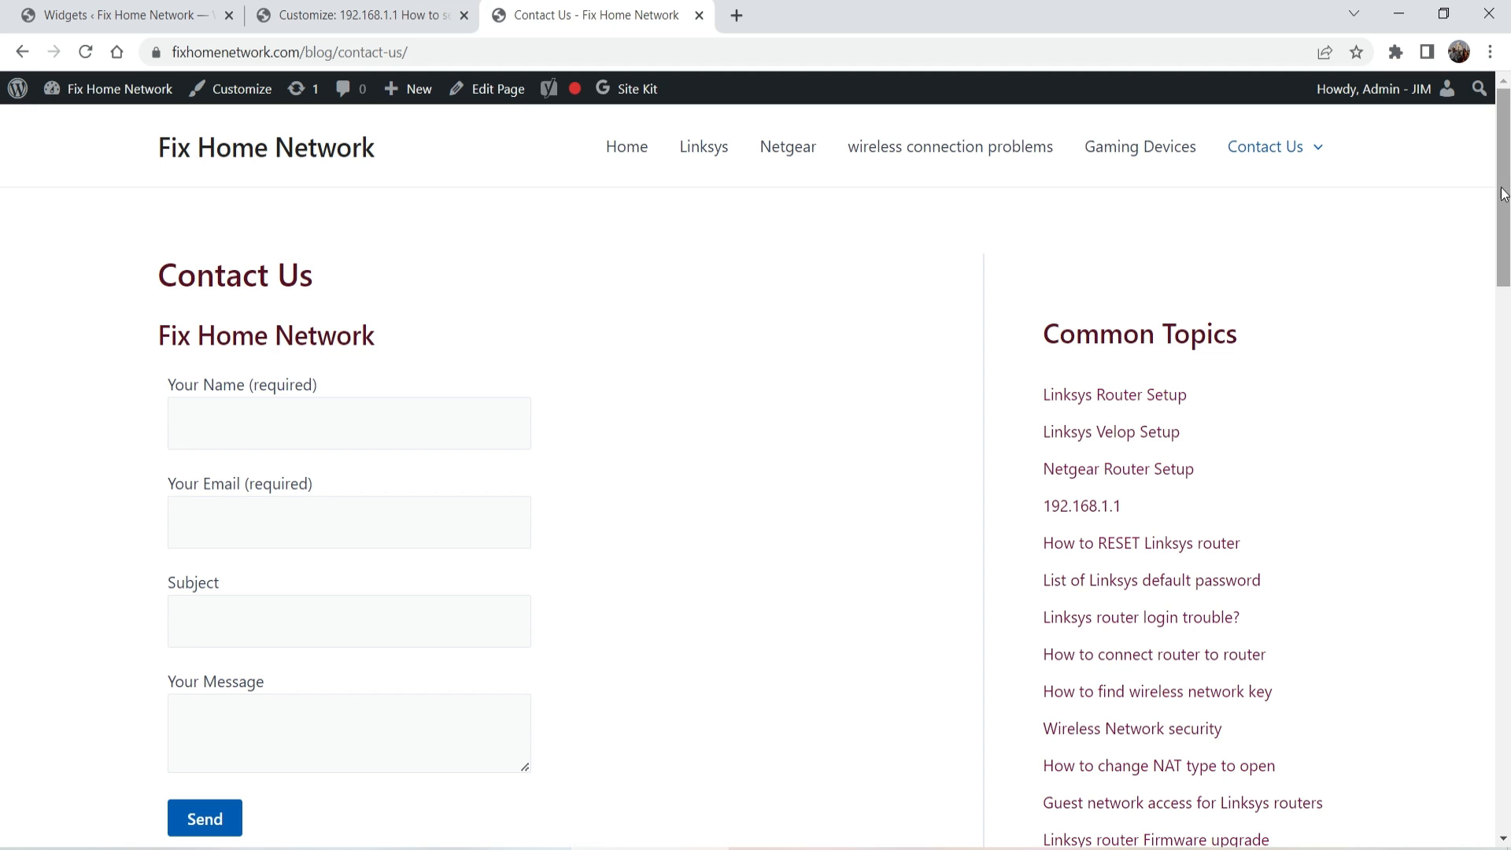
scroll(3, 594, "down", 20)
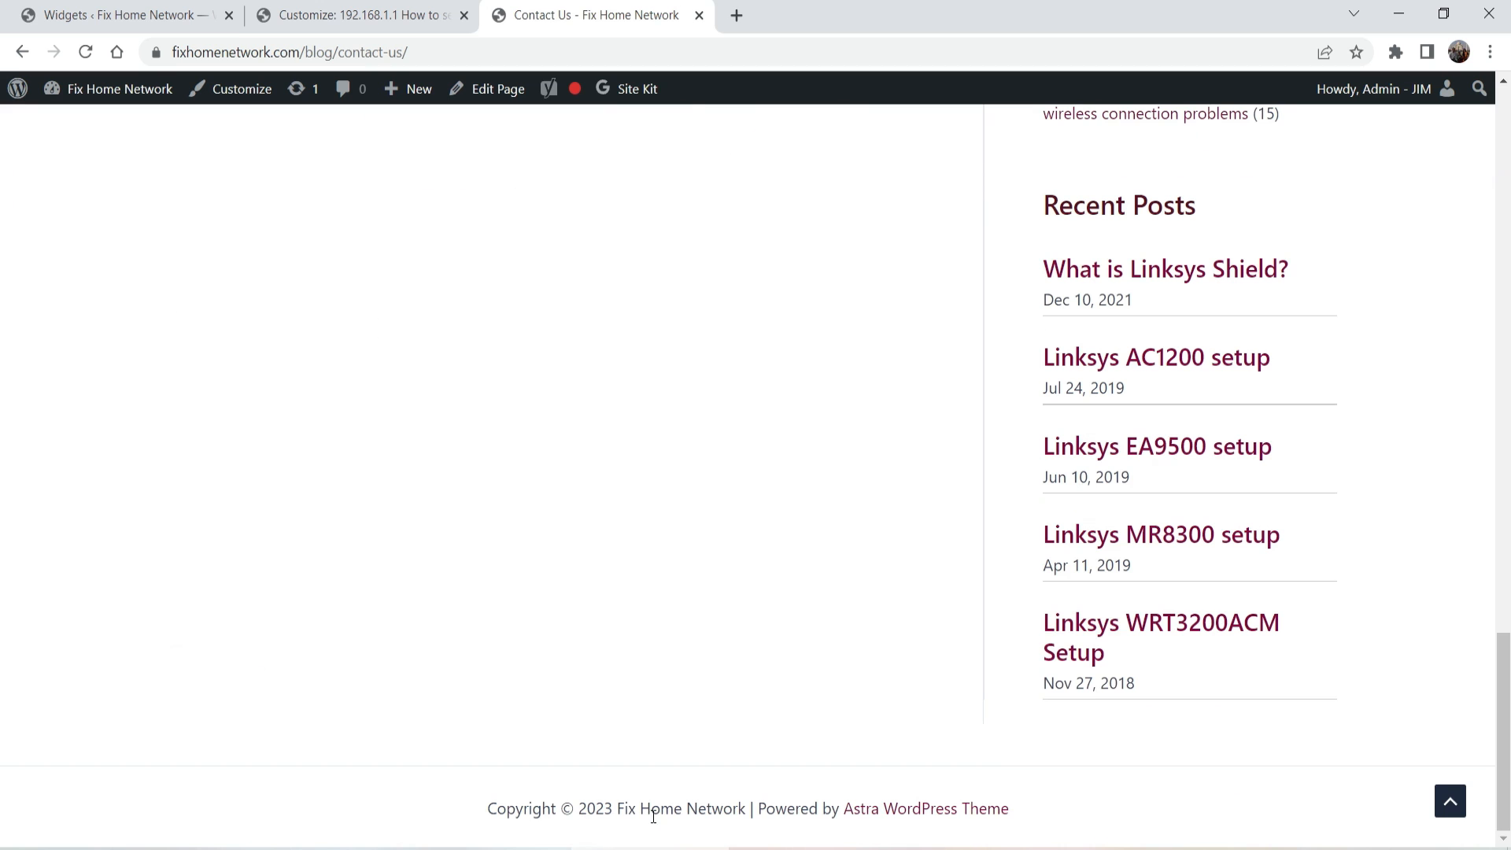
left_click(283, 15)
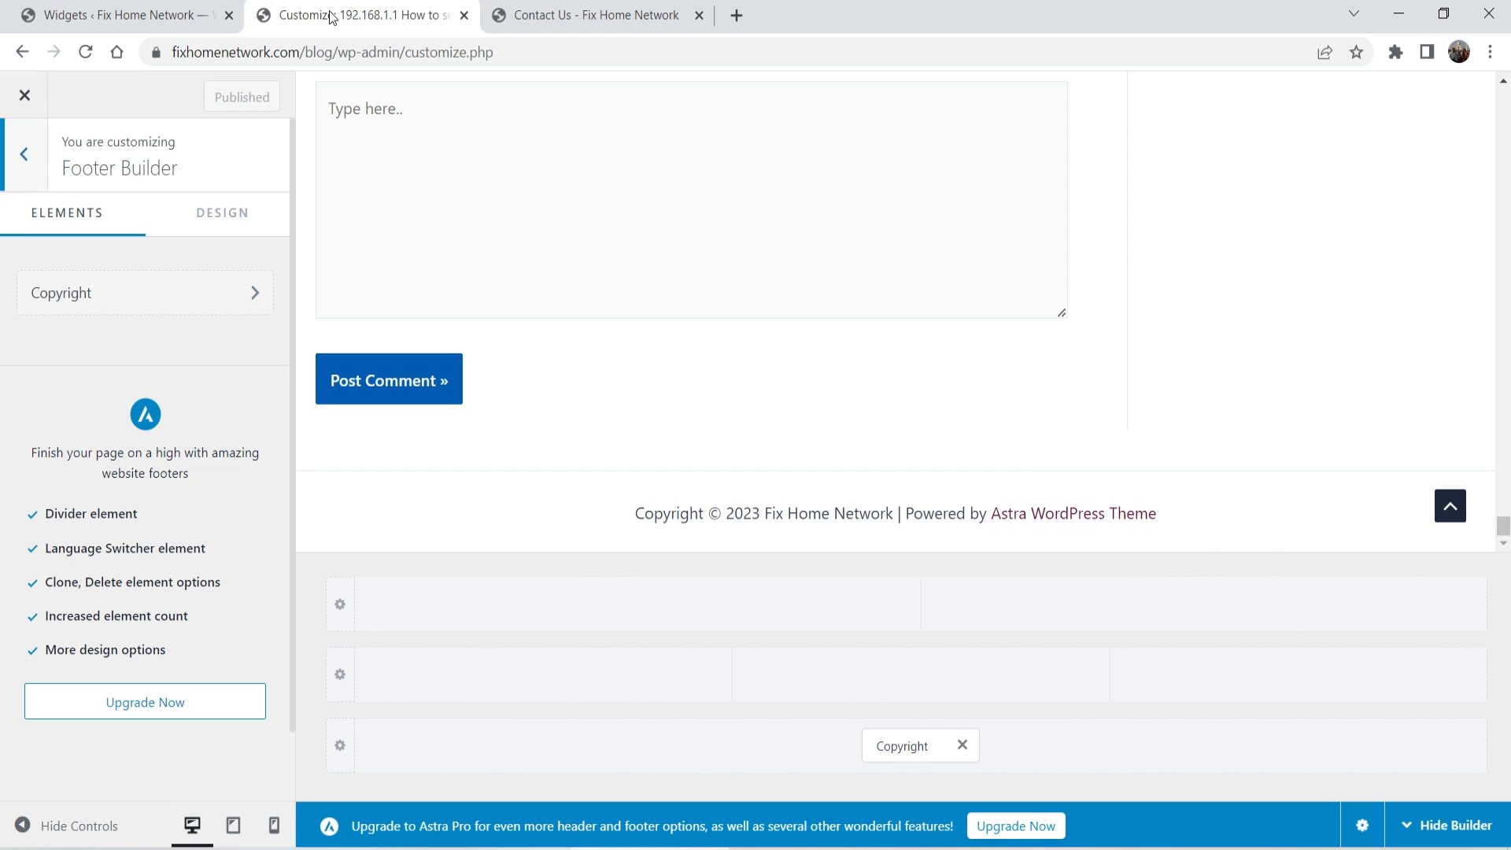
left_click(578, 19)
left_click(365, 19)
left_click(583, 16)
left_click_drag(471, 819, 1087, 815)
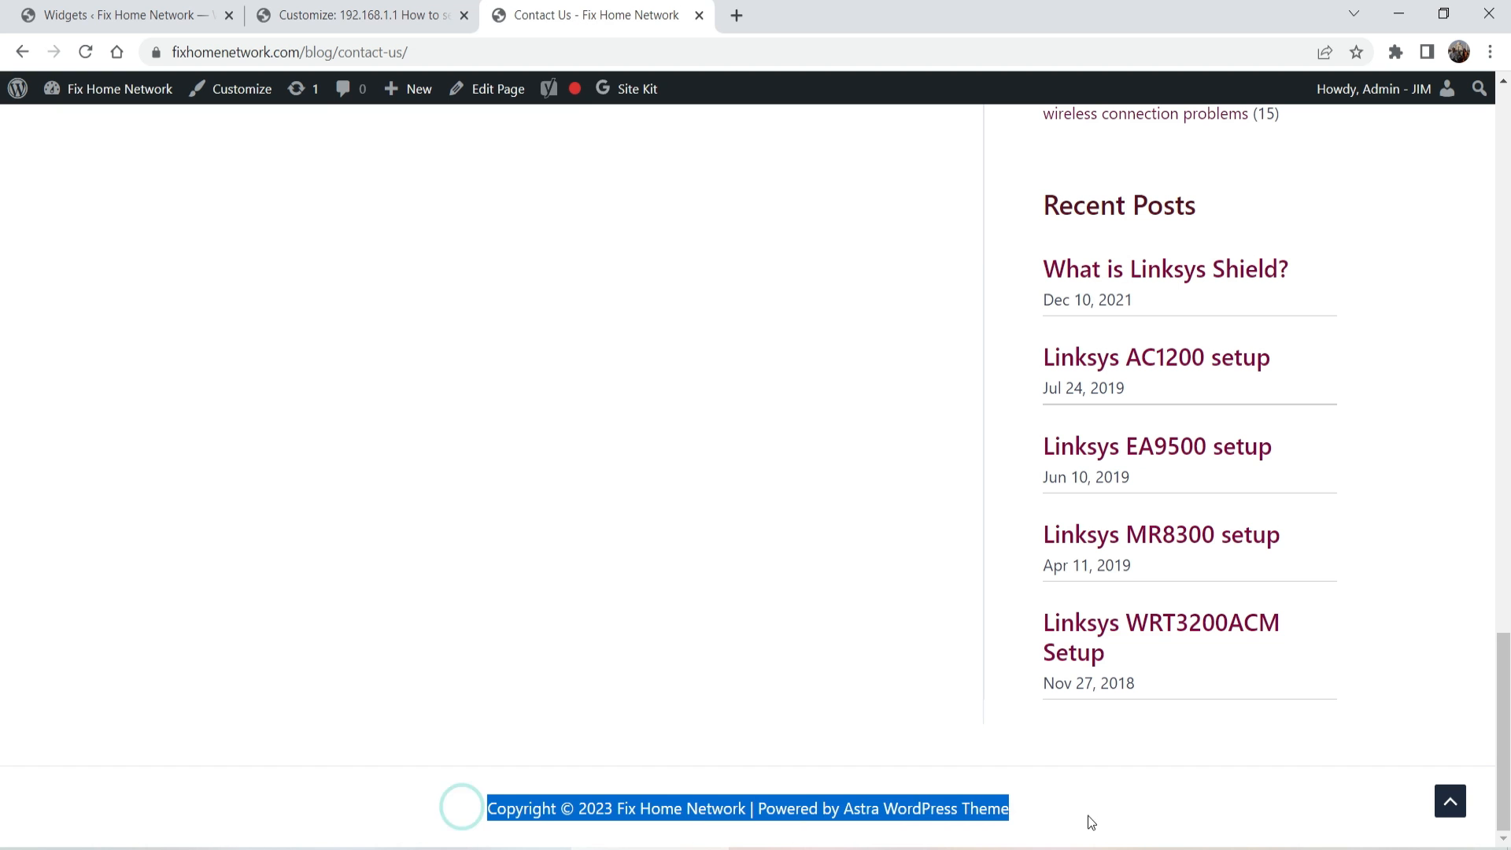
left_click(346, 11)
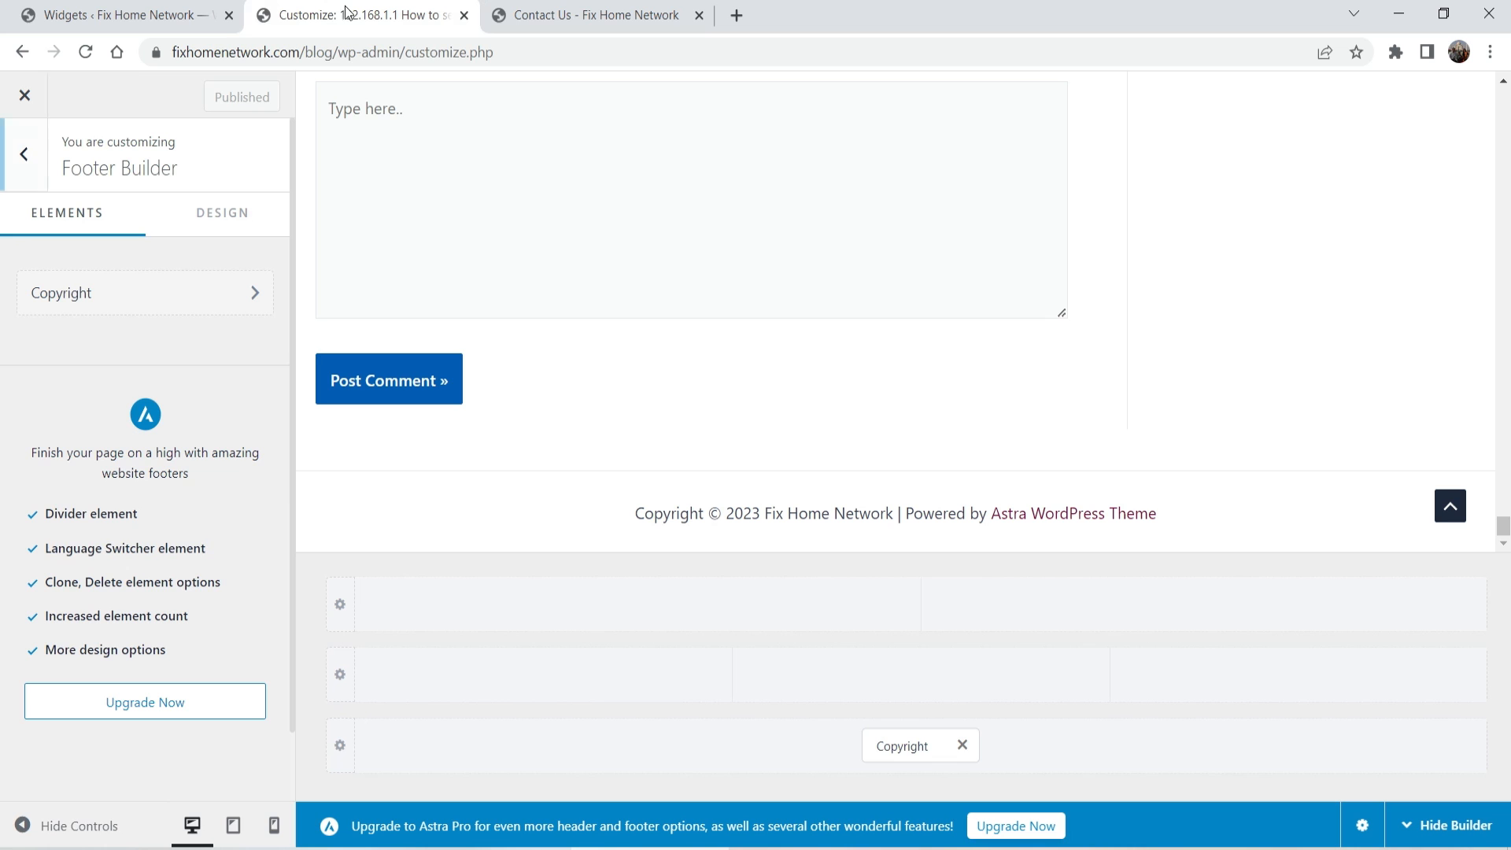
Step: Remove "| Powered by [theme_author]" from the footer's Copyright text, keeping the copyright, year and site title tags
left_click(891, 745)
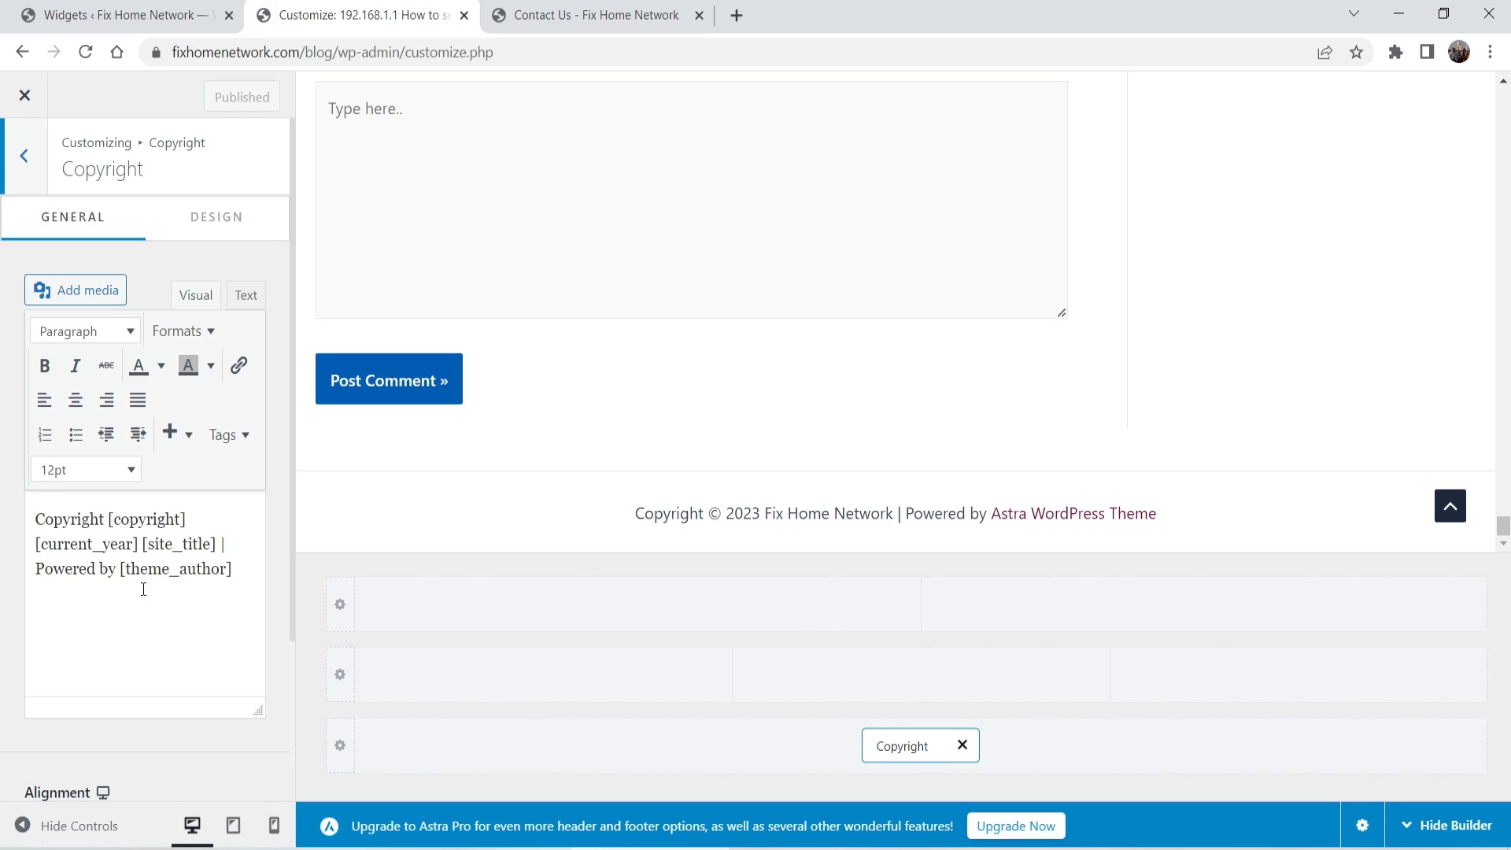
left_click(269, 580, "shift")
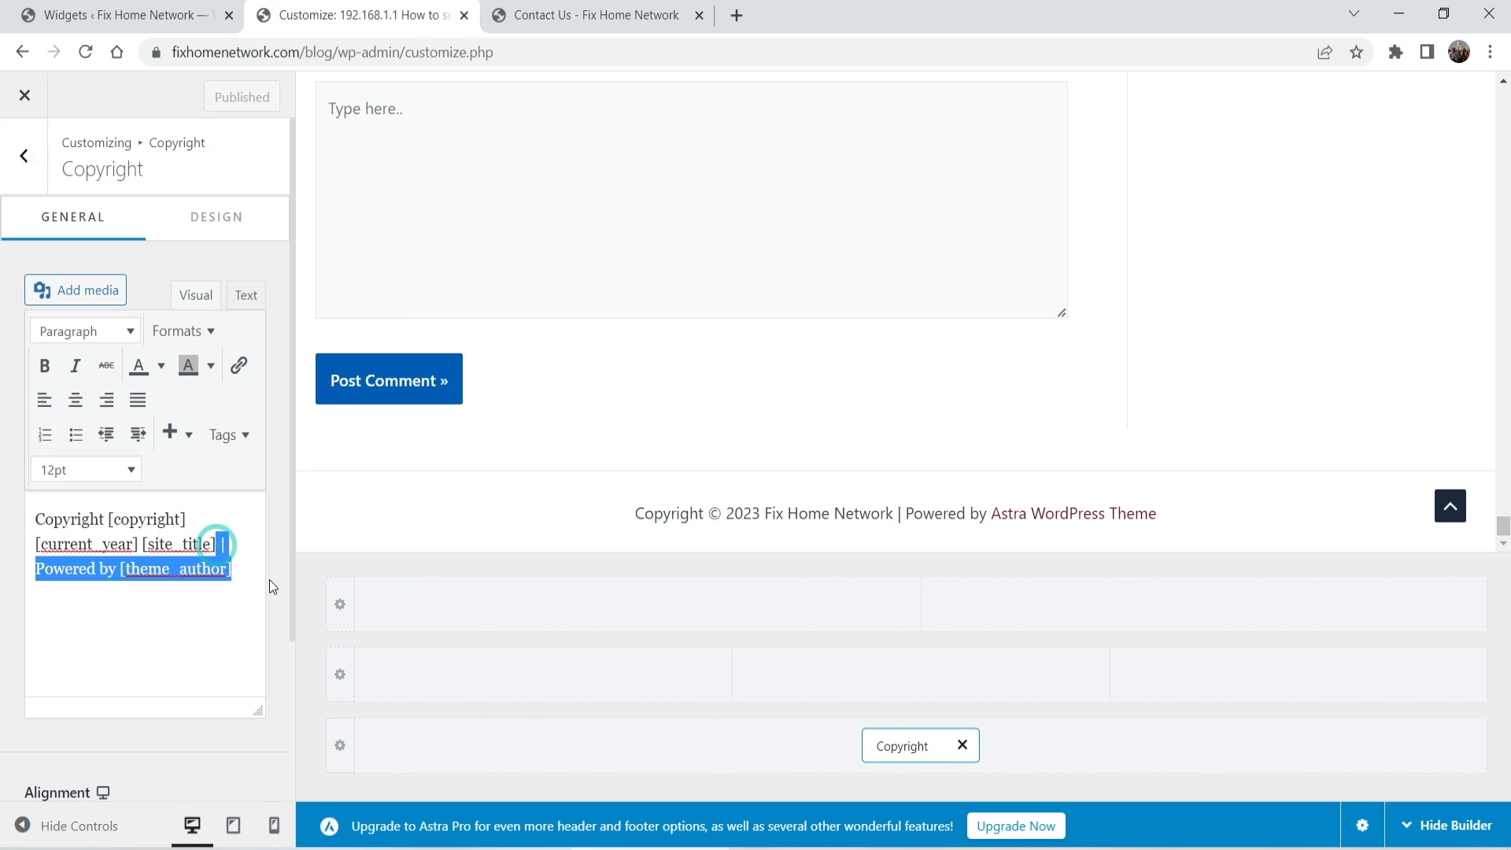
key("BackSpace")
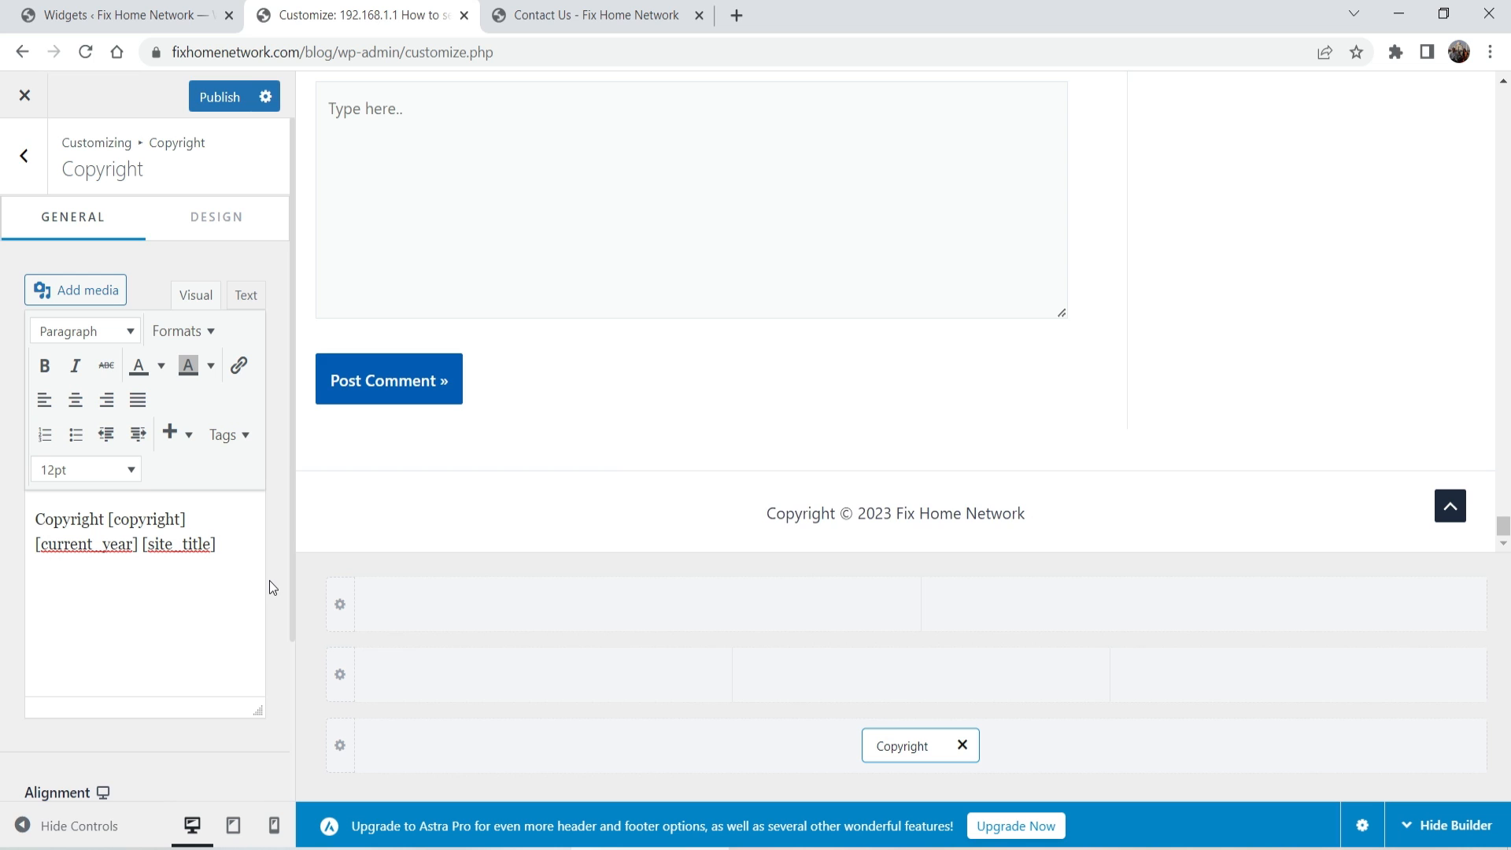
left_click_drag(870, 516, 1021, 512)
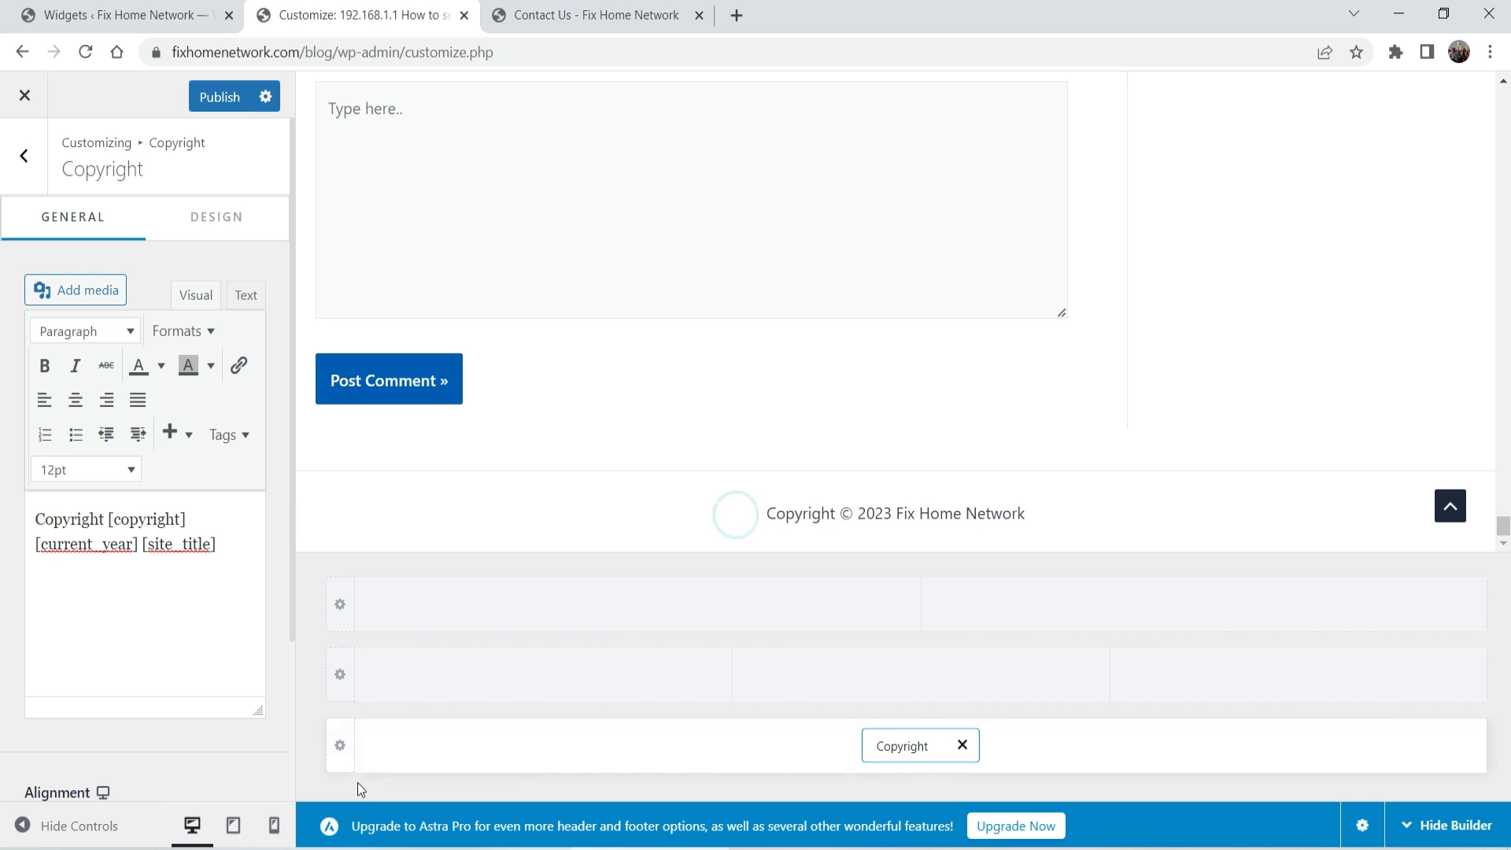
Step: Set the Below Footer row's background to the dark navy palette color
left_click(340, 745)
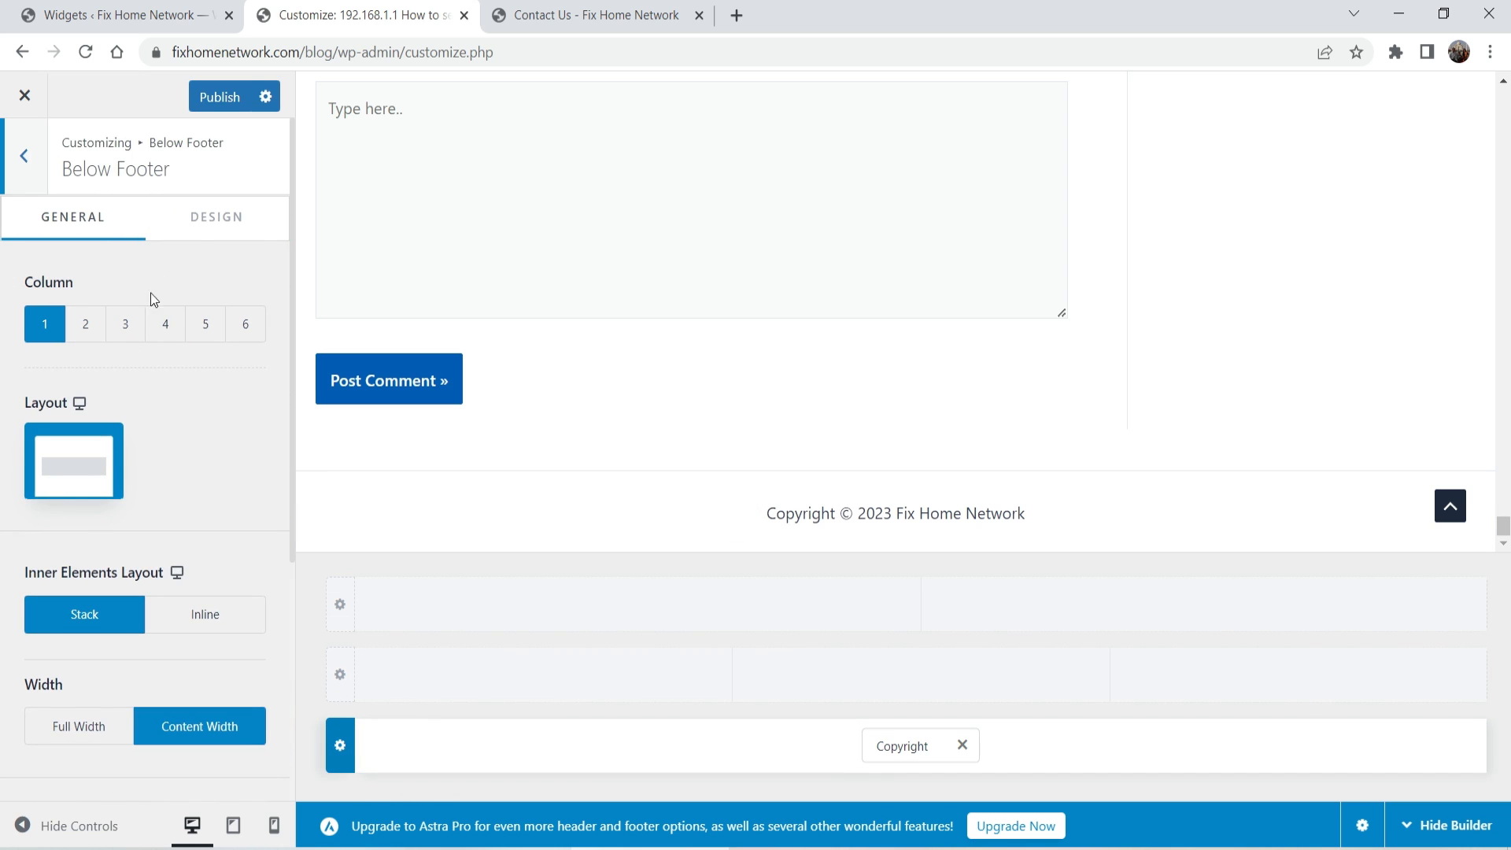
left_click(196, 226)
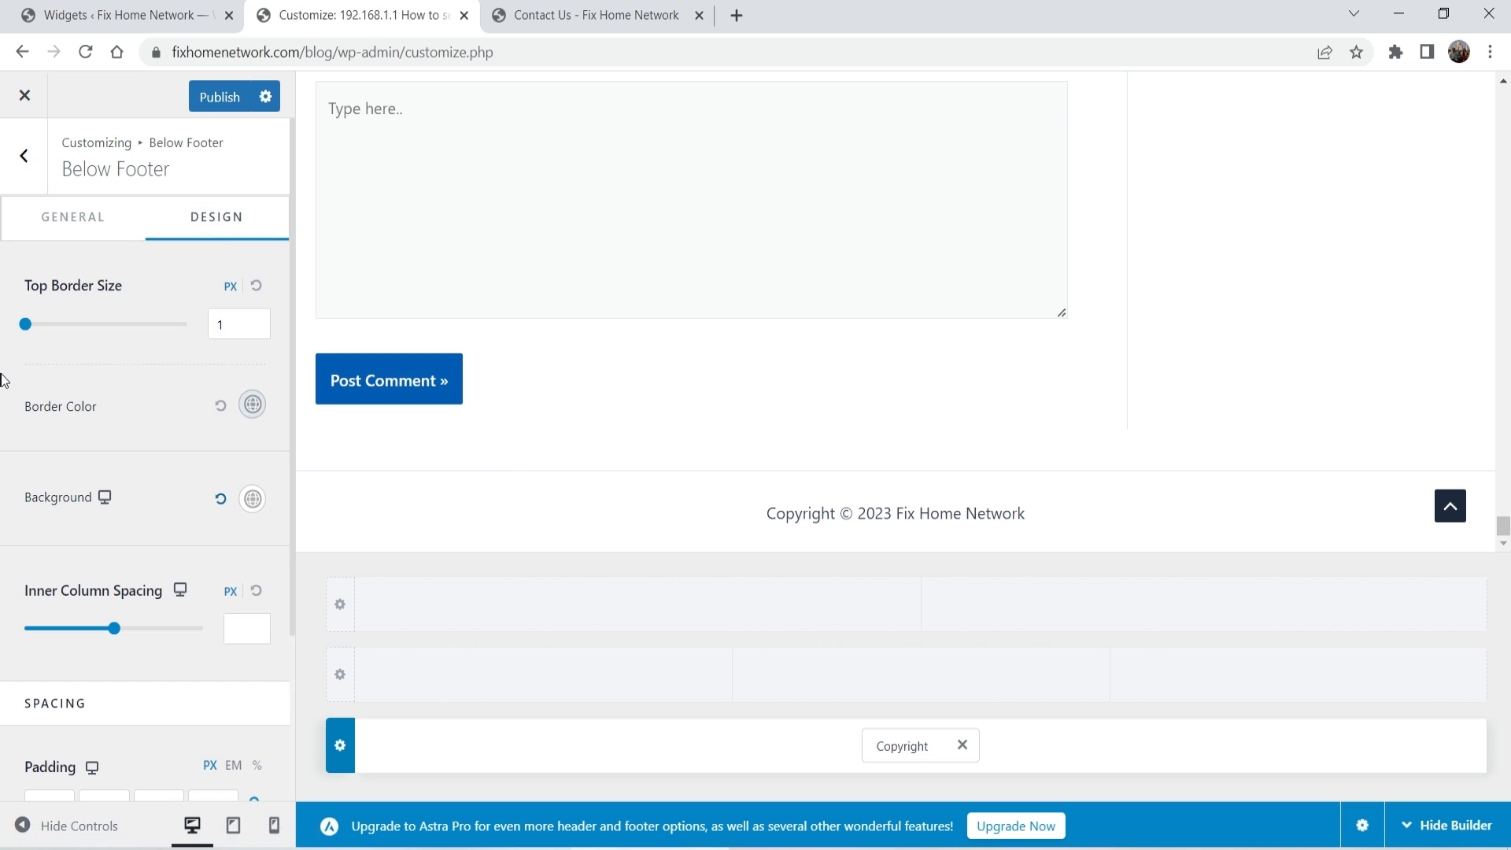
left_click(252, 499)
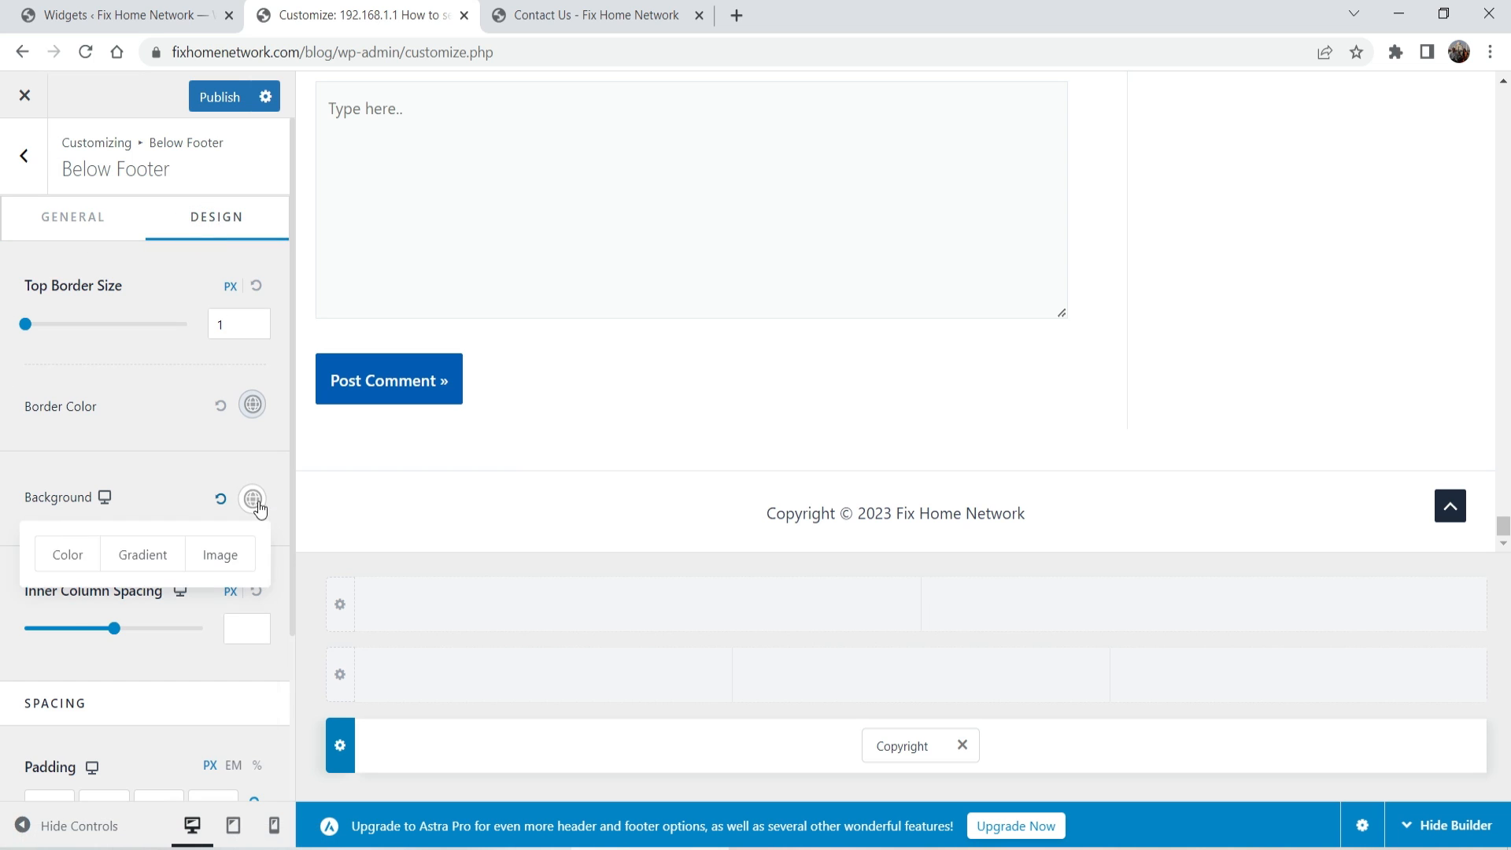
left_click(68, 555)
left_click(95, 600)
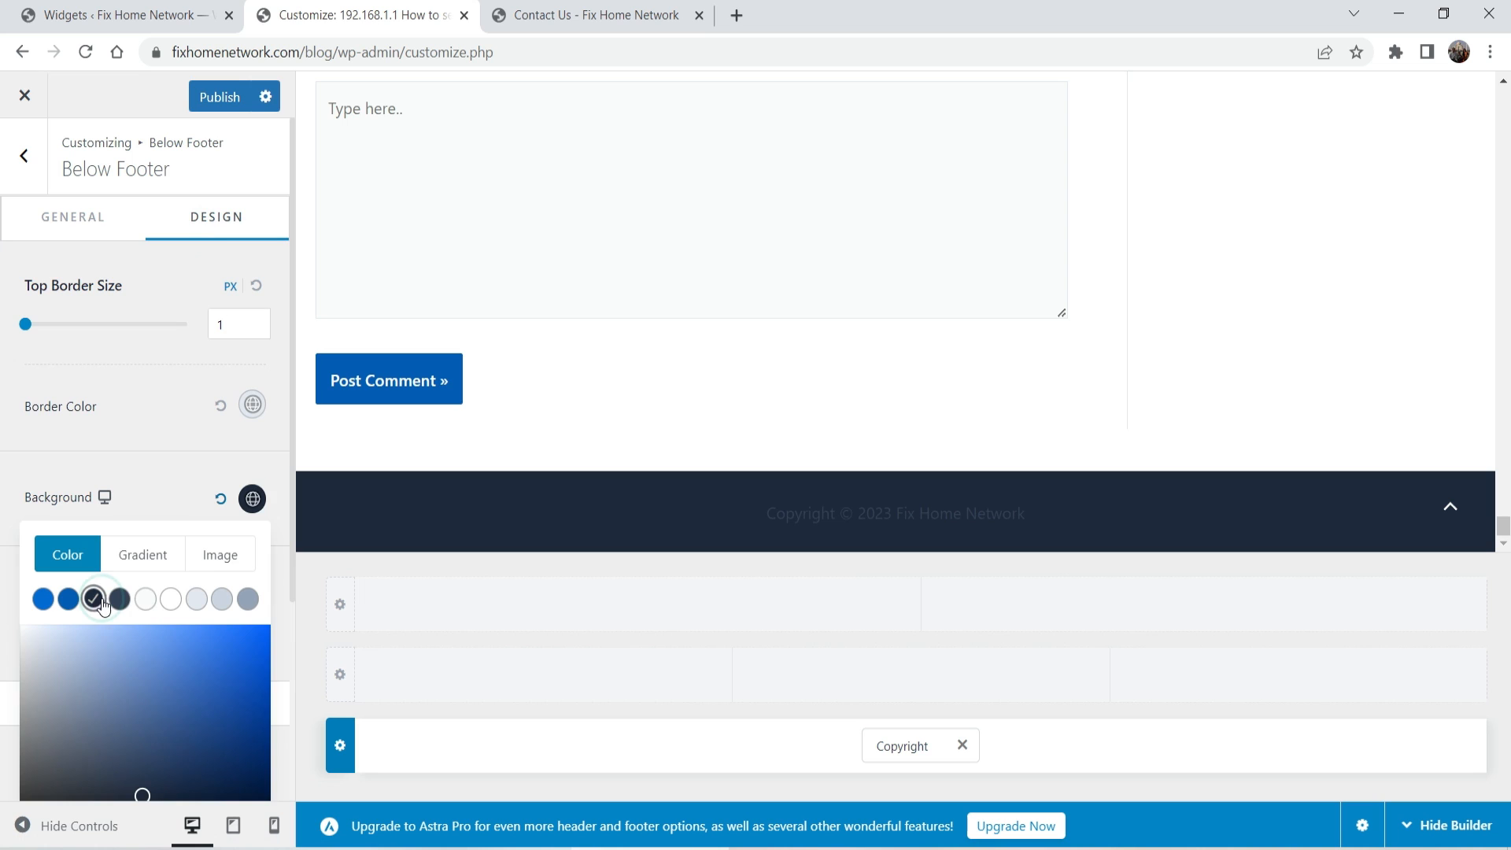
left_click(123, 382)
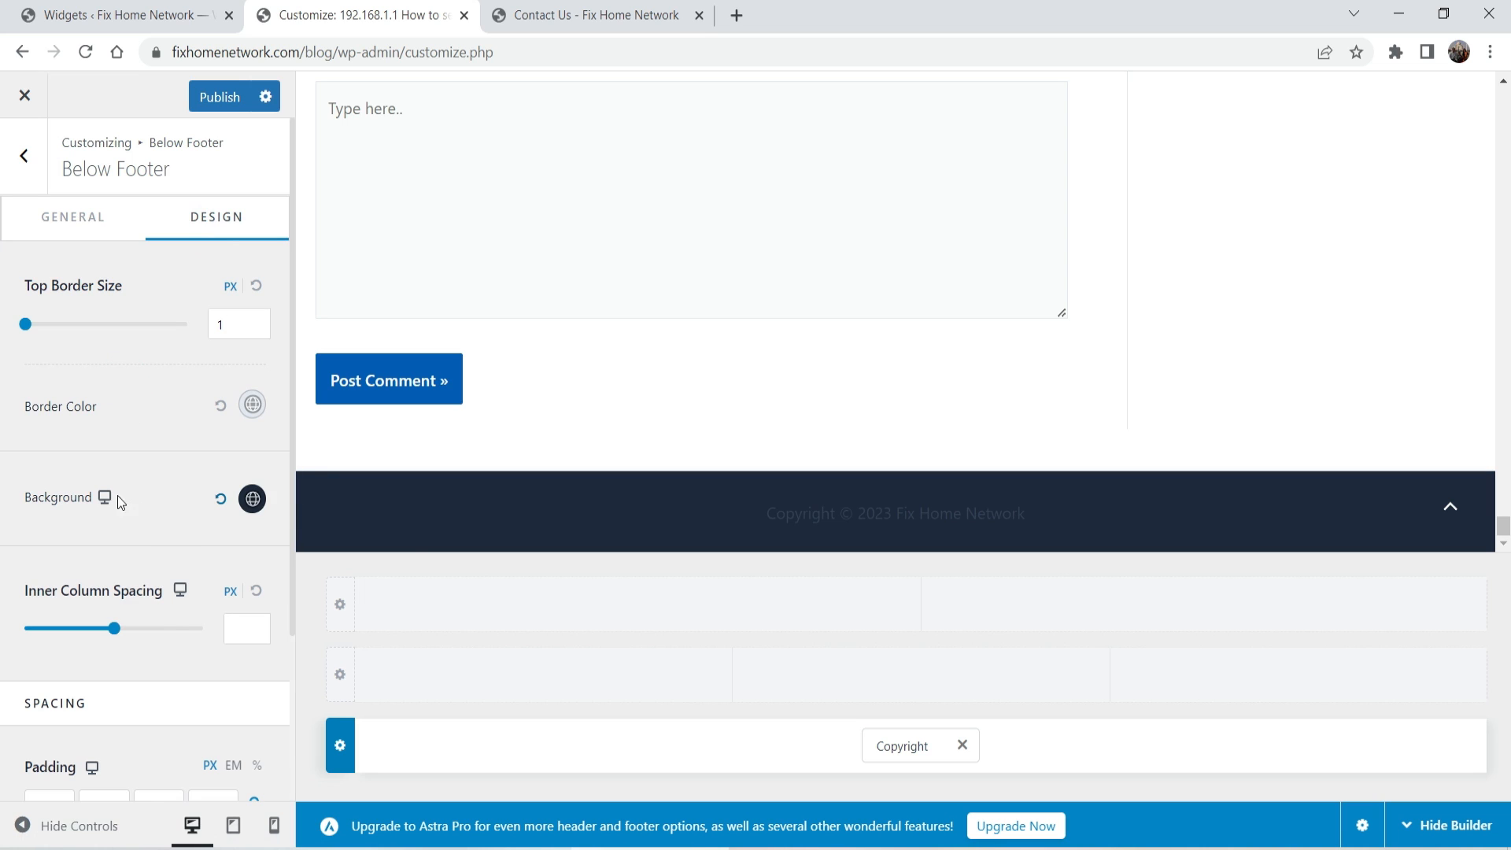
scroll(173, 575, "down", 1)
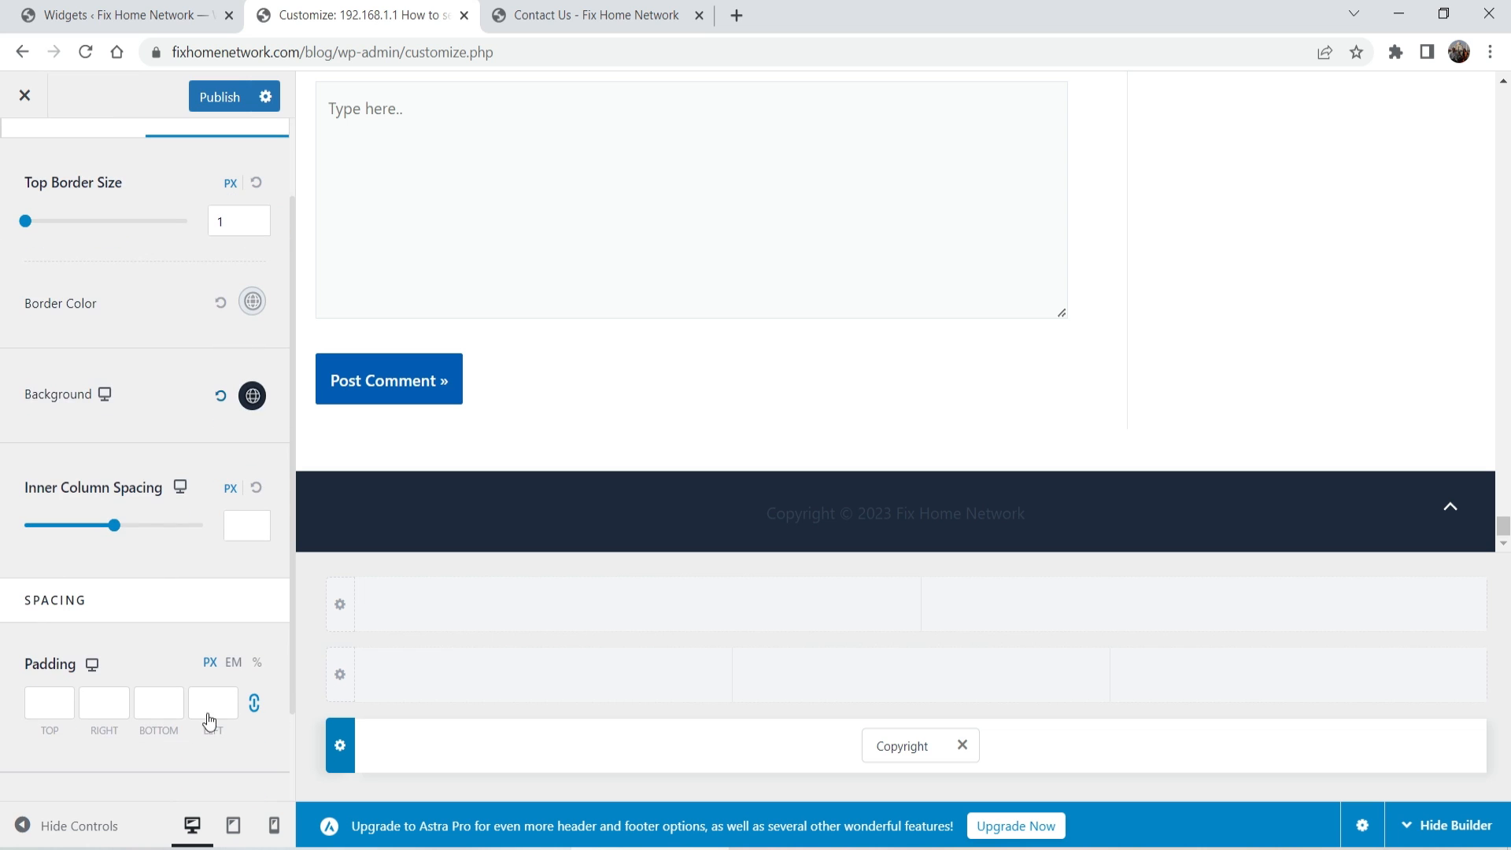
Step: Set the Copyright element's text color to the off-white palette color F9FAFB and publish the footer changes
left_click(895, 749)
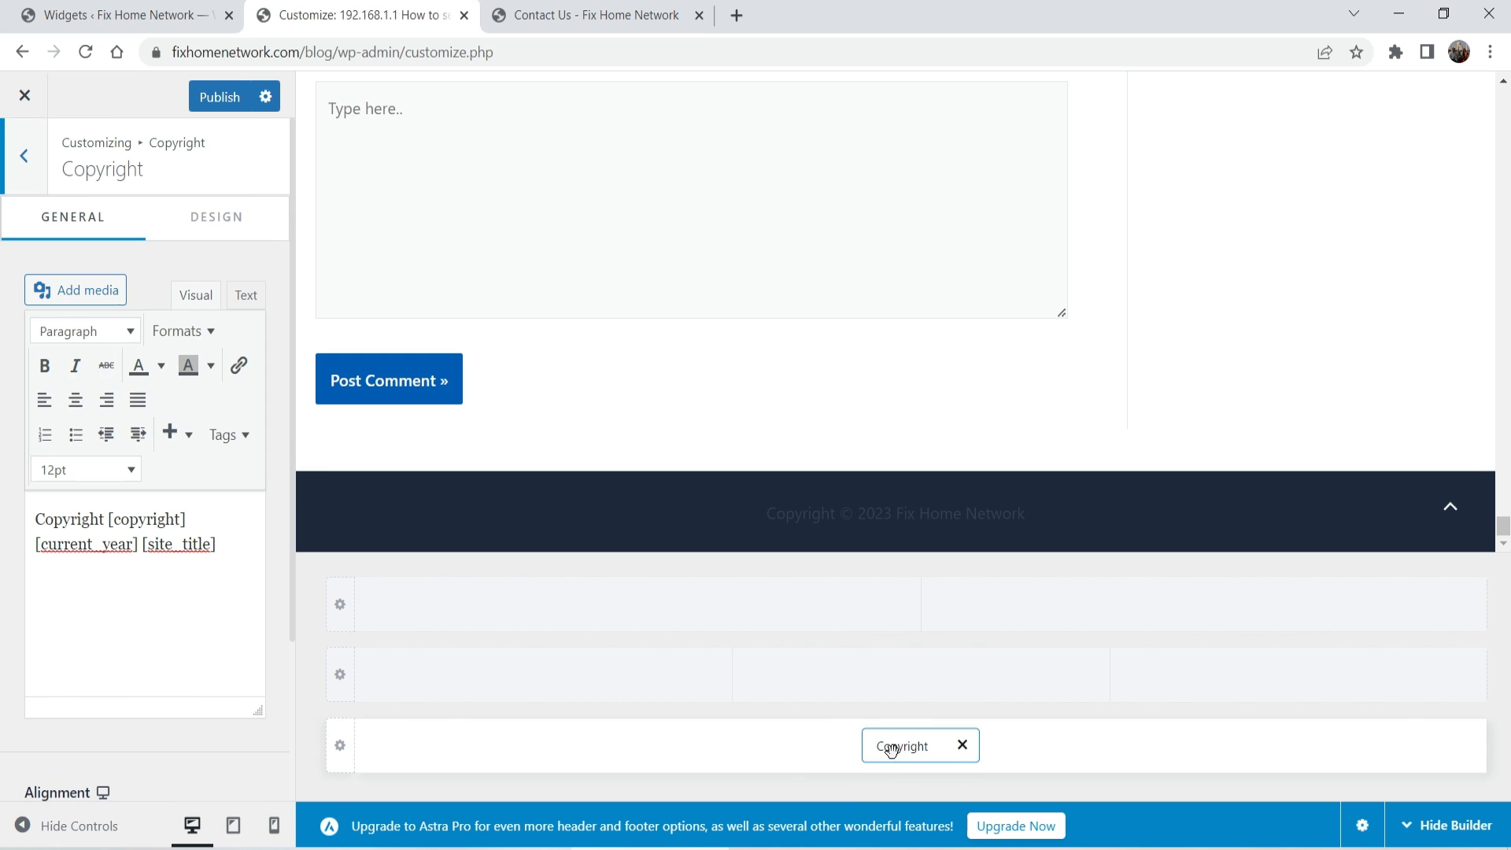
left_click(221, 216)
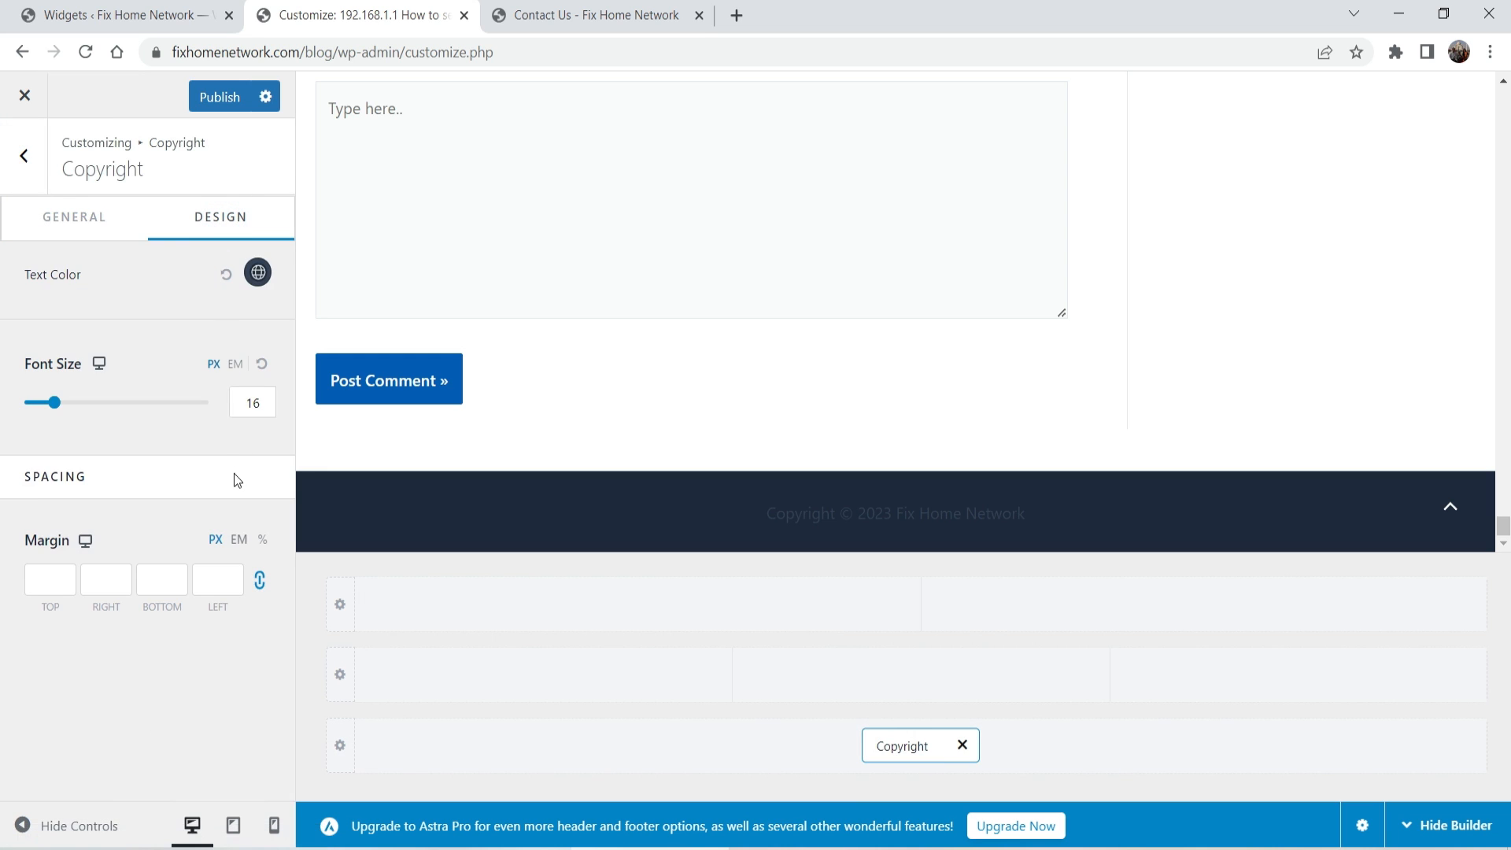
left_click(258, 272)
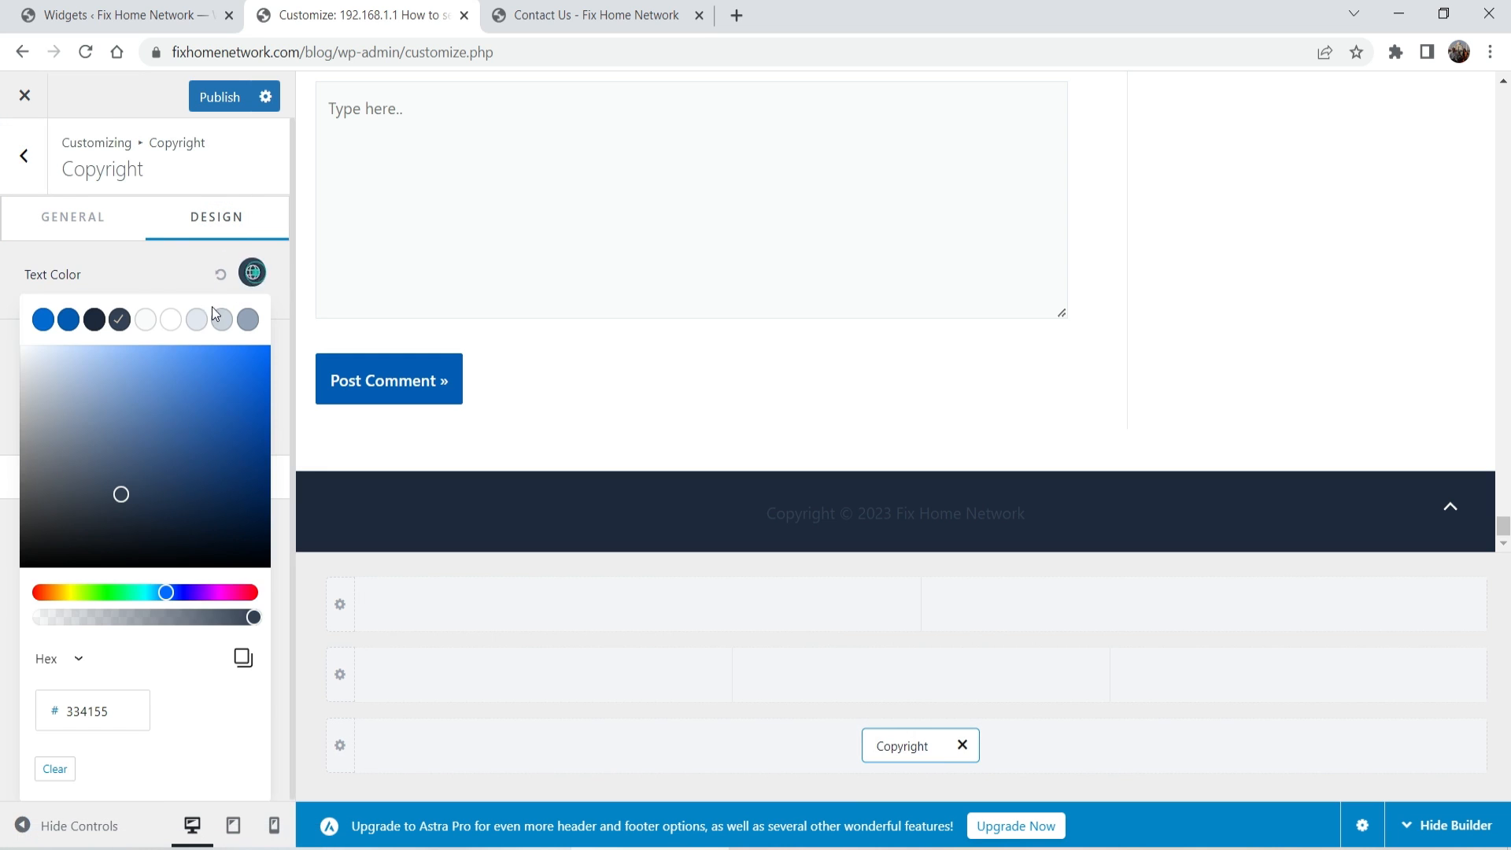
left_click(153, 326)
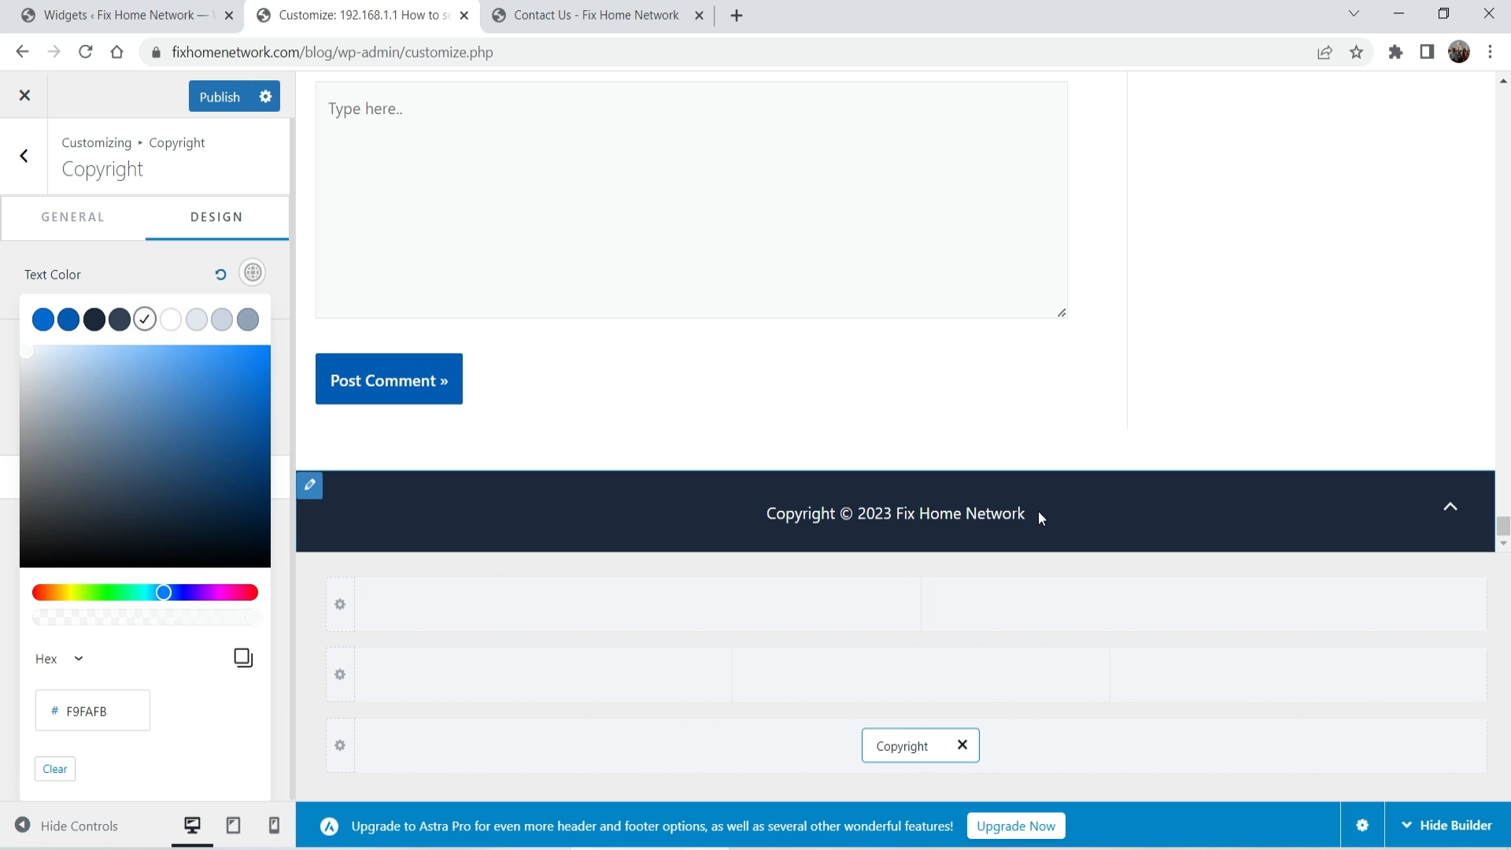
left_click_drag(1039, 518, 720, 512)
left_click(720, 512)
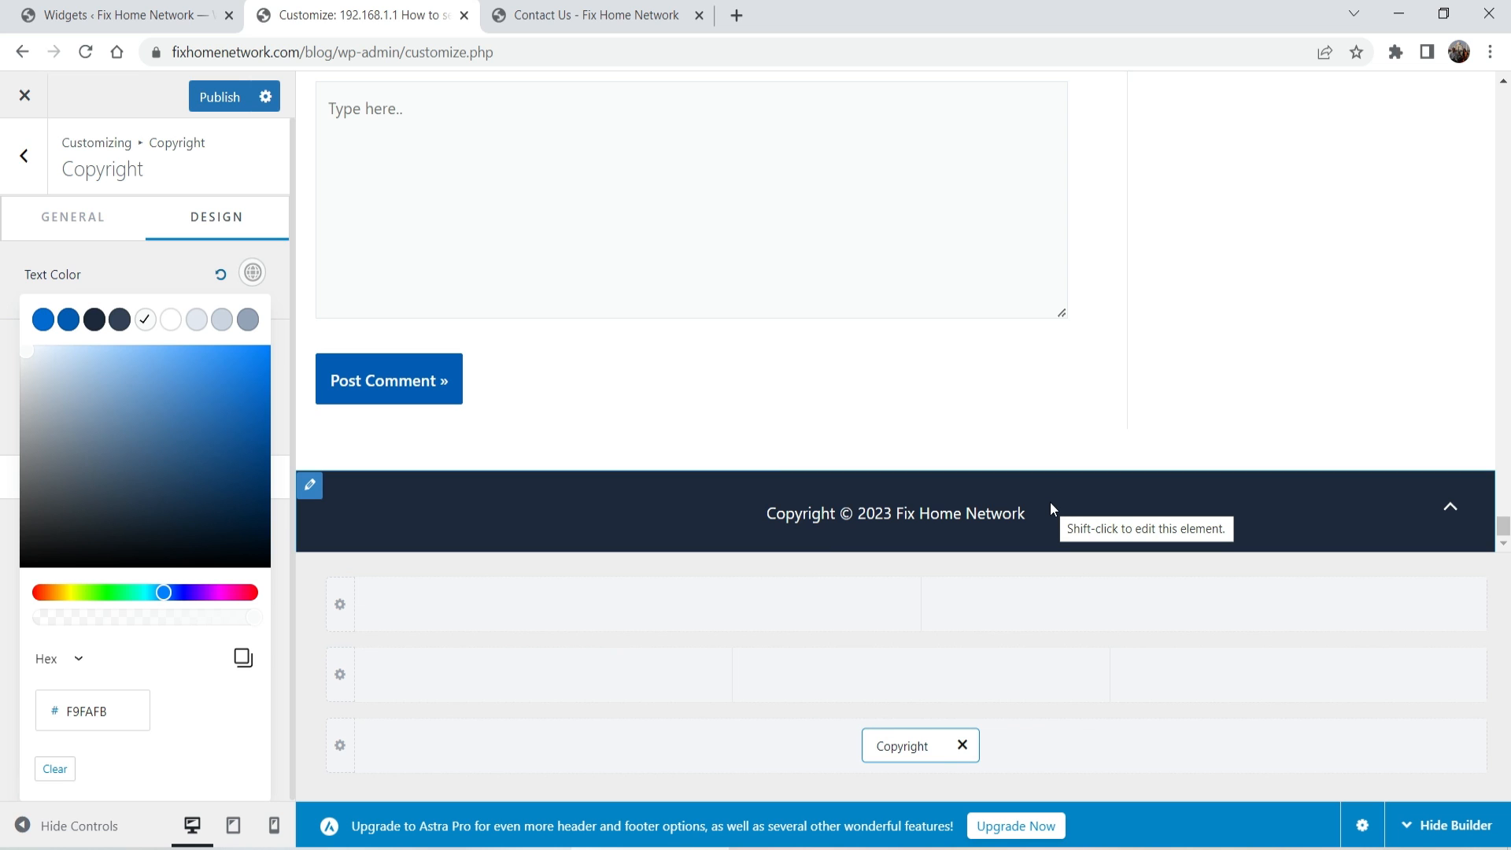
left_click(219, 96)
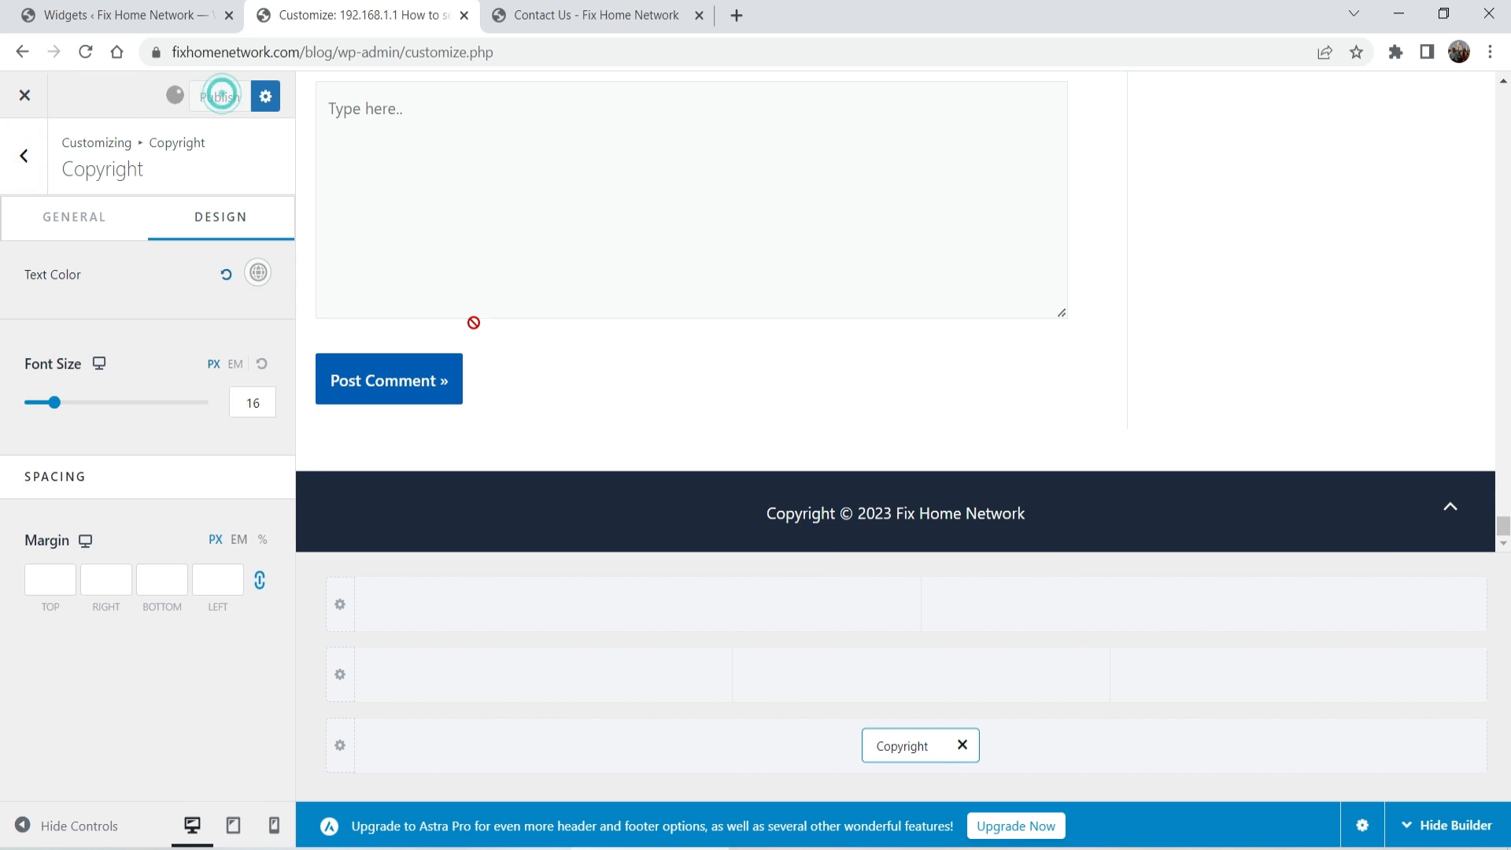
Step: Leave the Footer Builder for the main list of sections and open the Site Identity settings
left_click(26, 157)
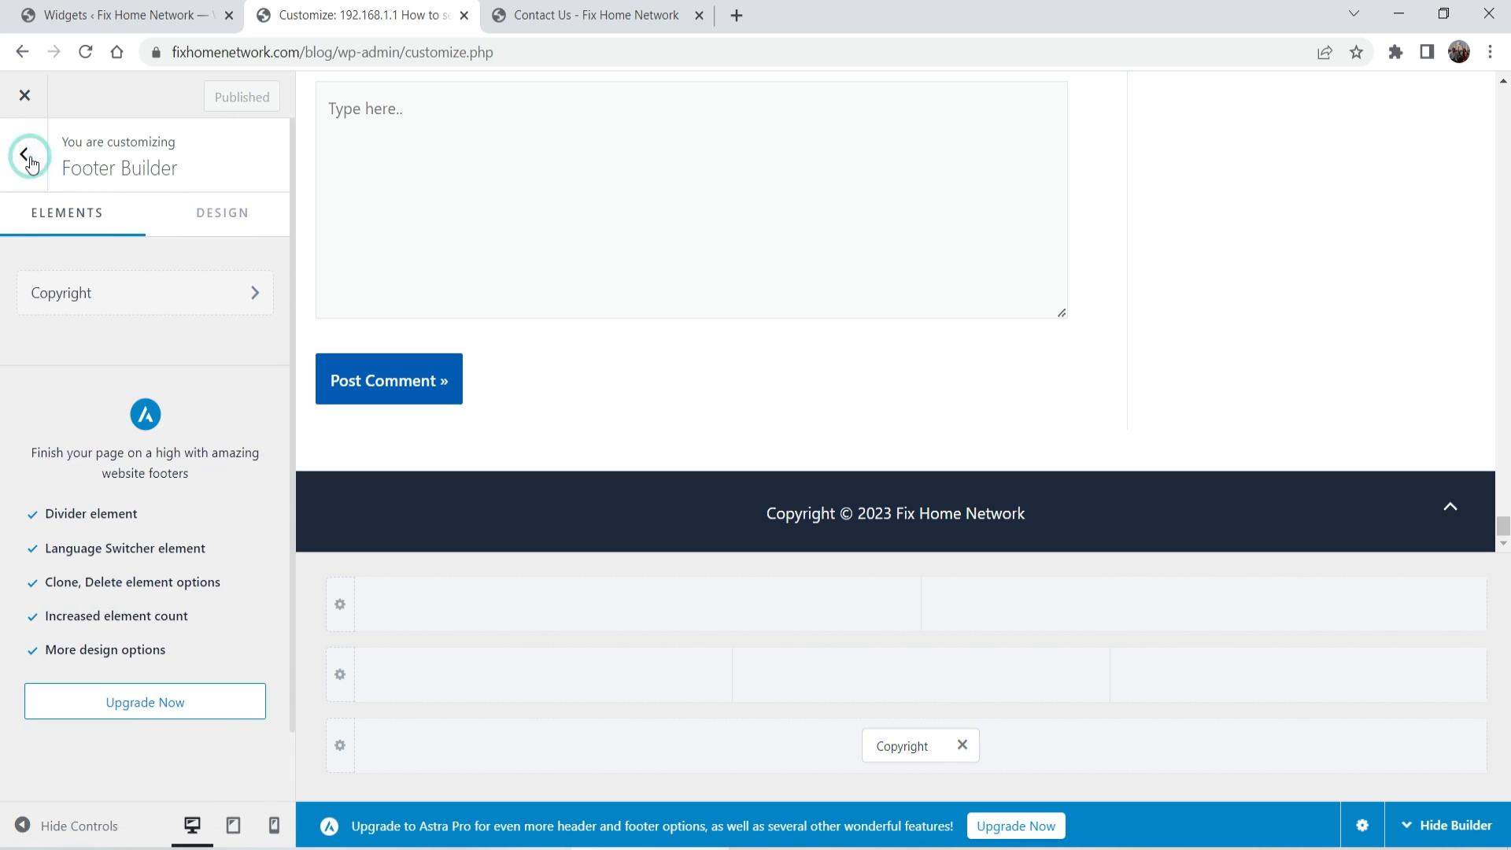
left_click(24, 156)
scroll(130, 403, "down", 1)
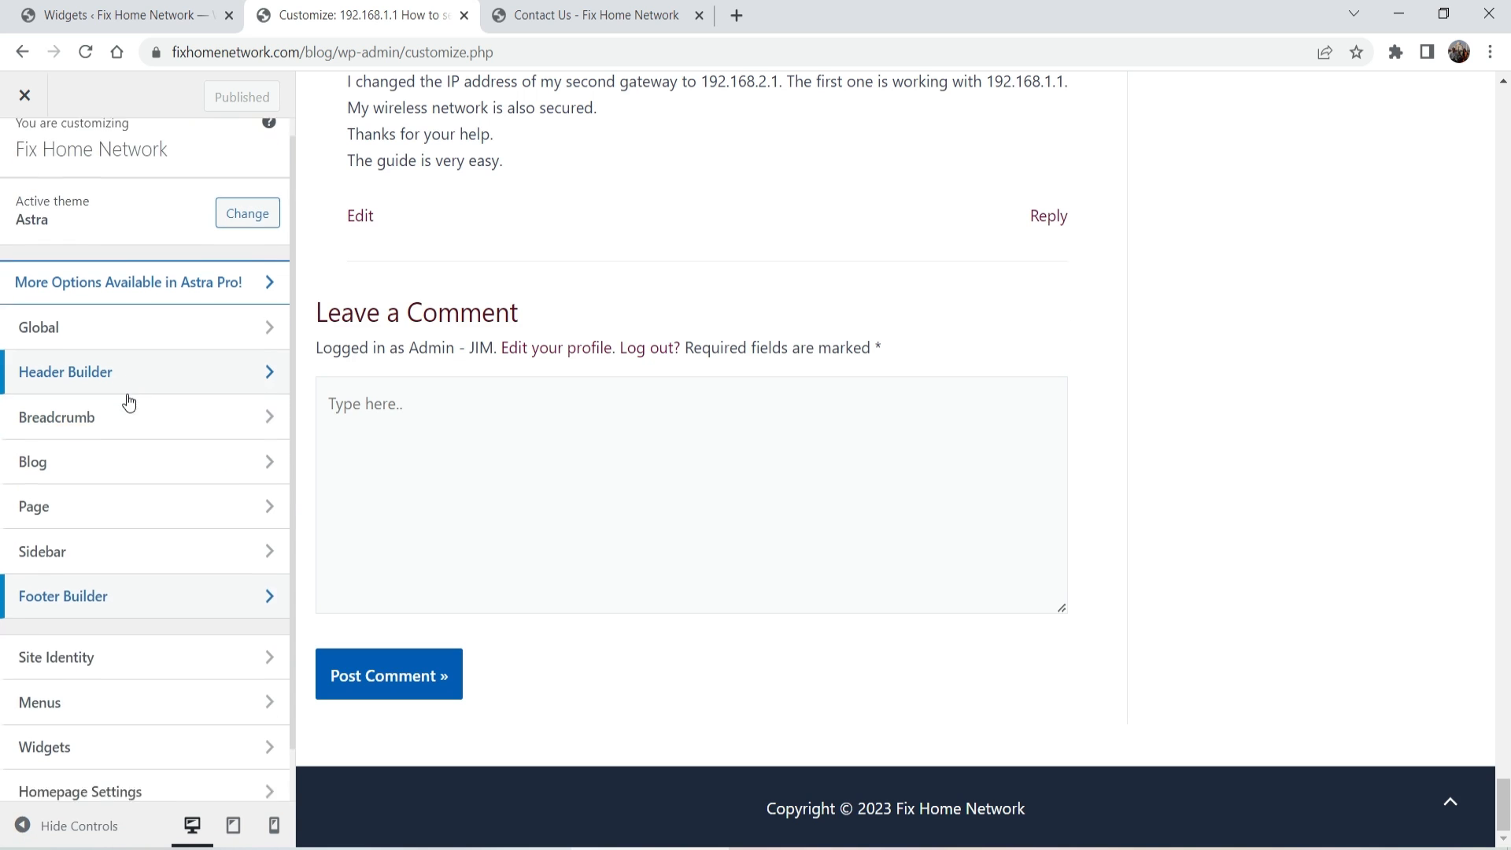
scroll(169, 702, "down", 1)
left_click(111, 604)
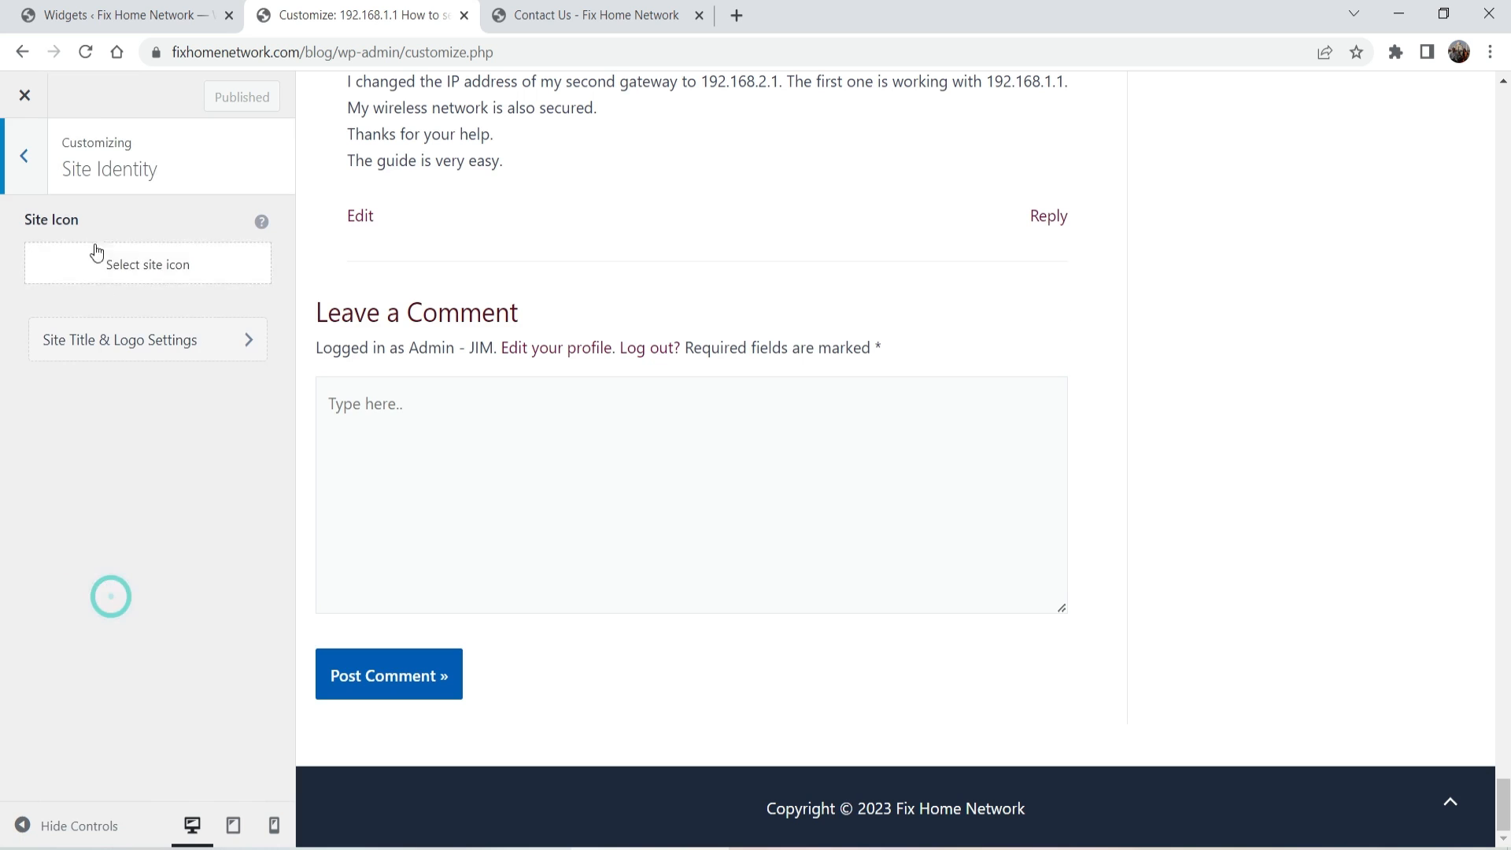
Step: Look through the Site Title & Logo settings and the Menus section, returning to the main list of sections
left_click(118, 342)
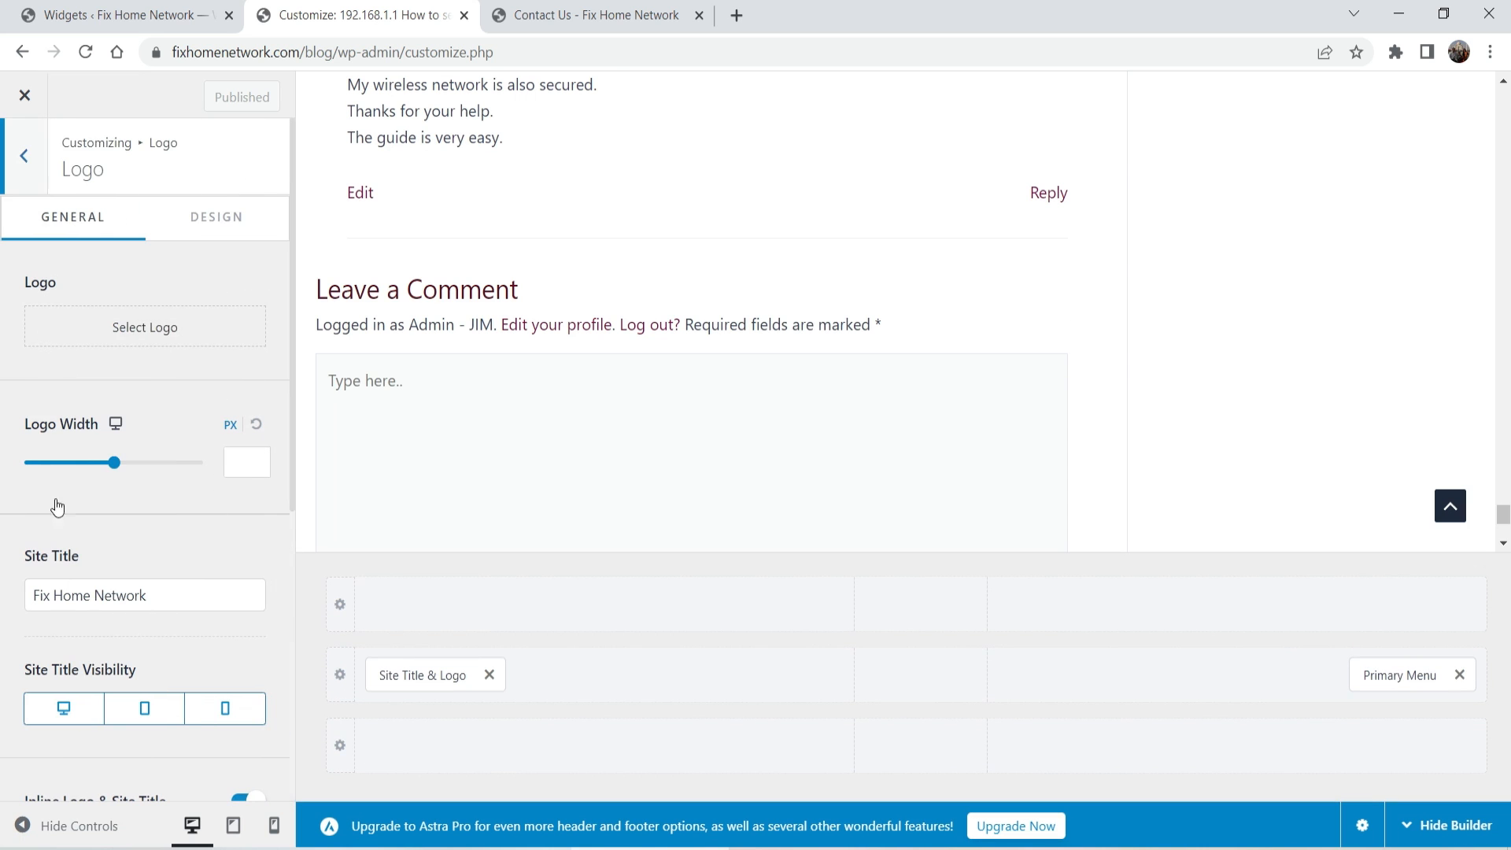
left_click(24, 155)
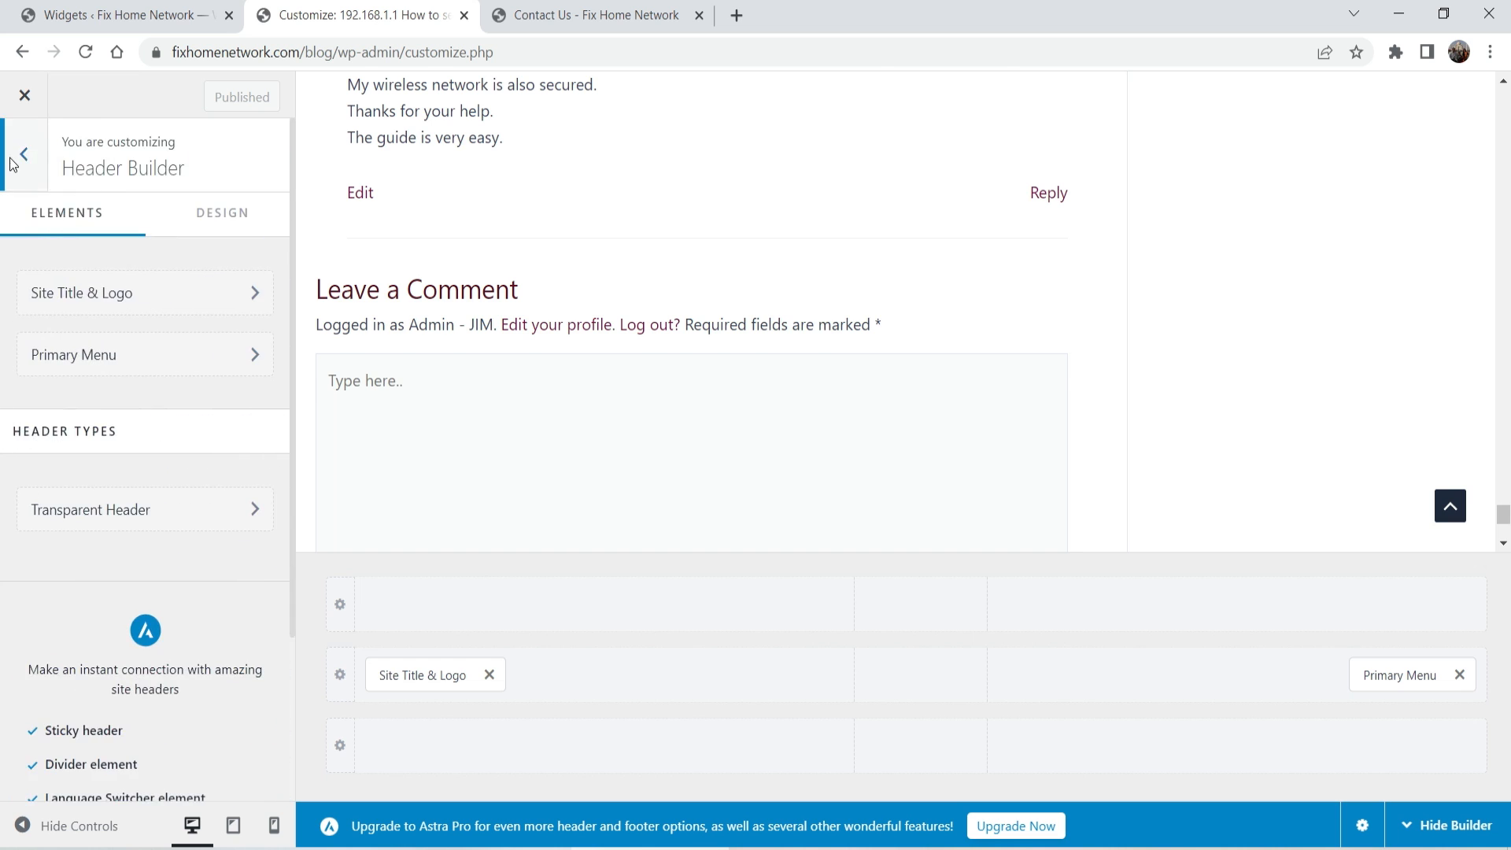
left_click(15, 158)
left_click(67, 646)
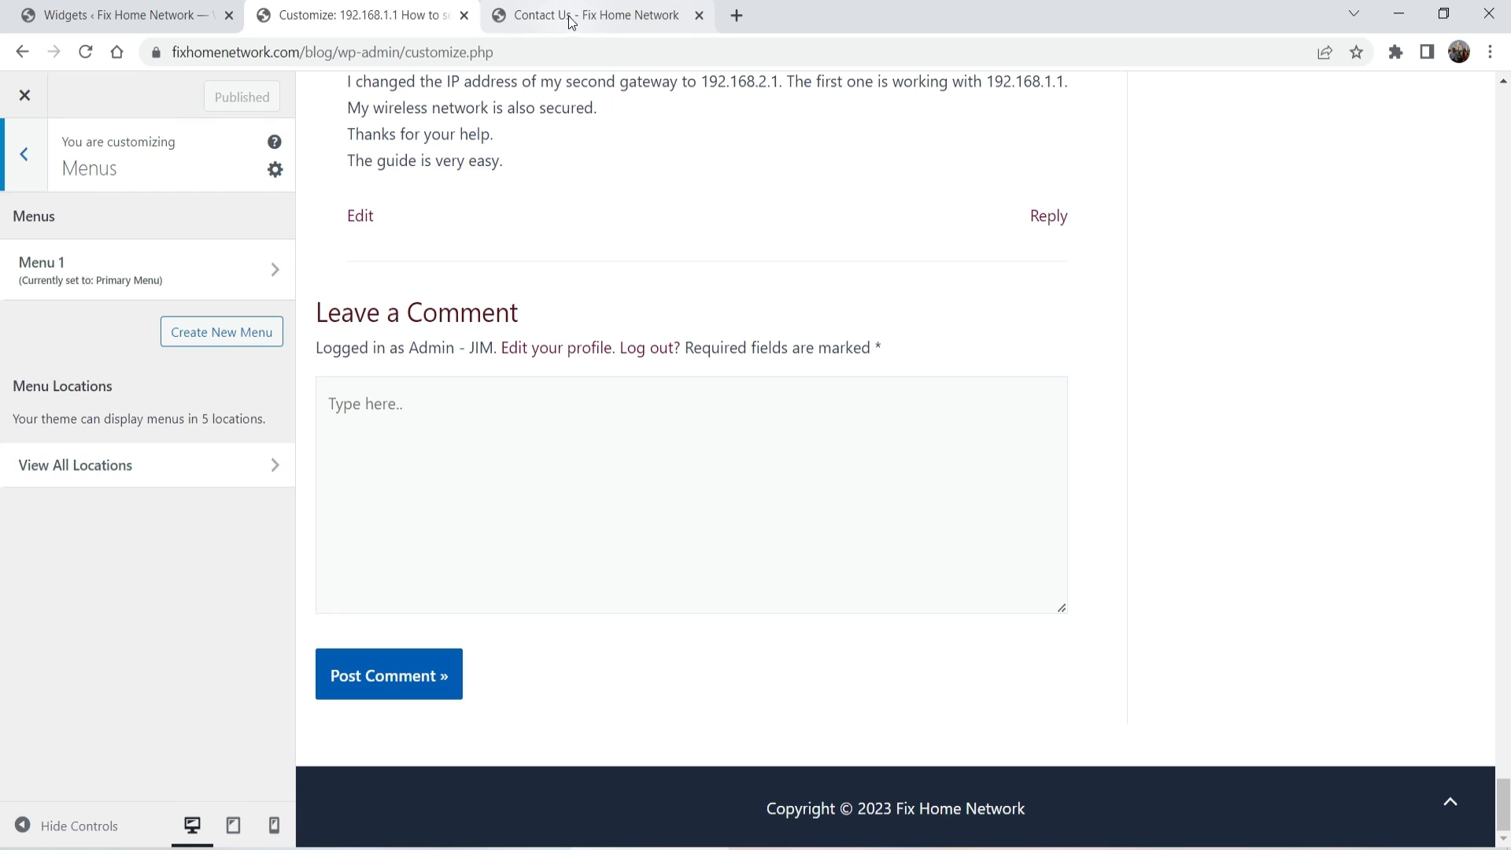
left_click(26, 158)
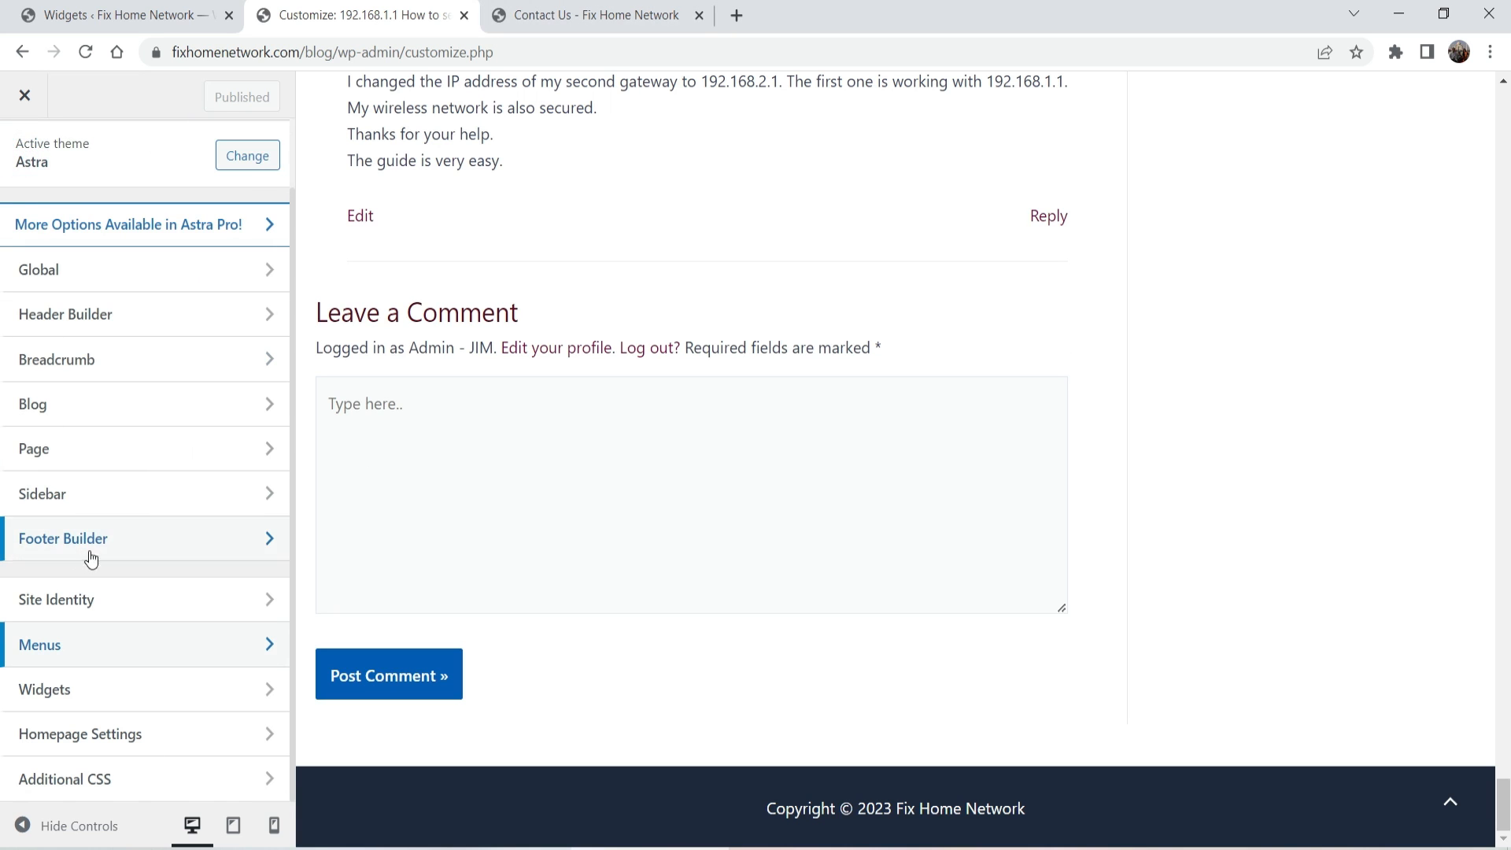
Step: View the Main Sidebar widget area in the Customizer and review the sidebar blocks on the Widgets admin page
left_click(57, 702)
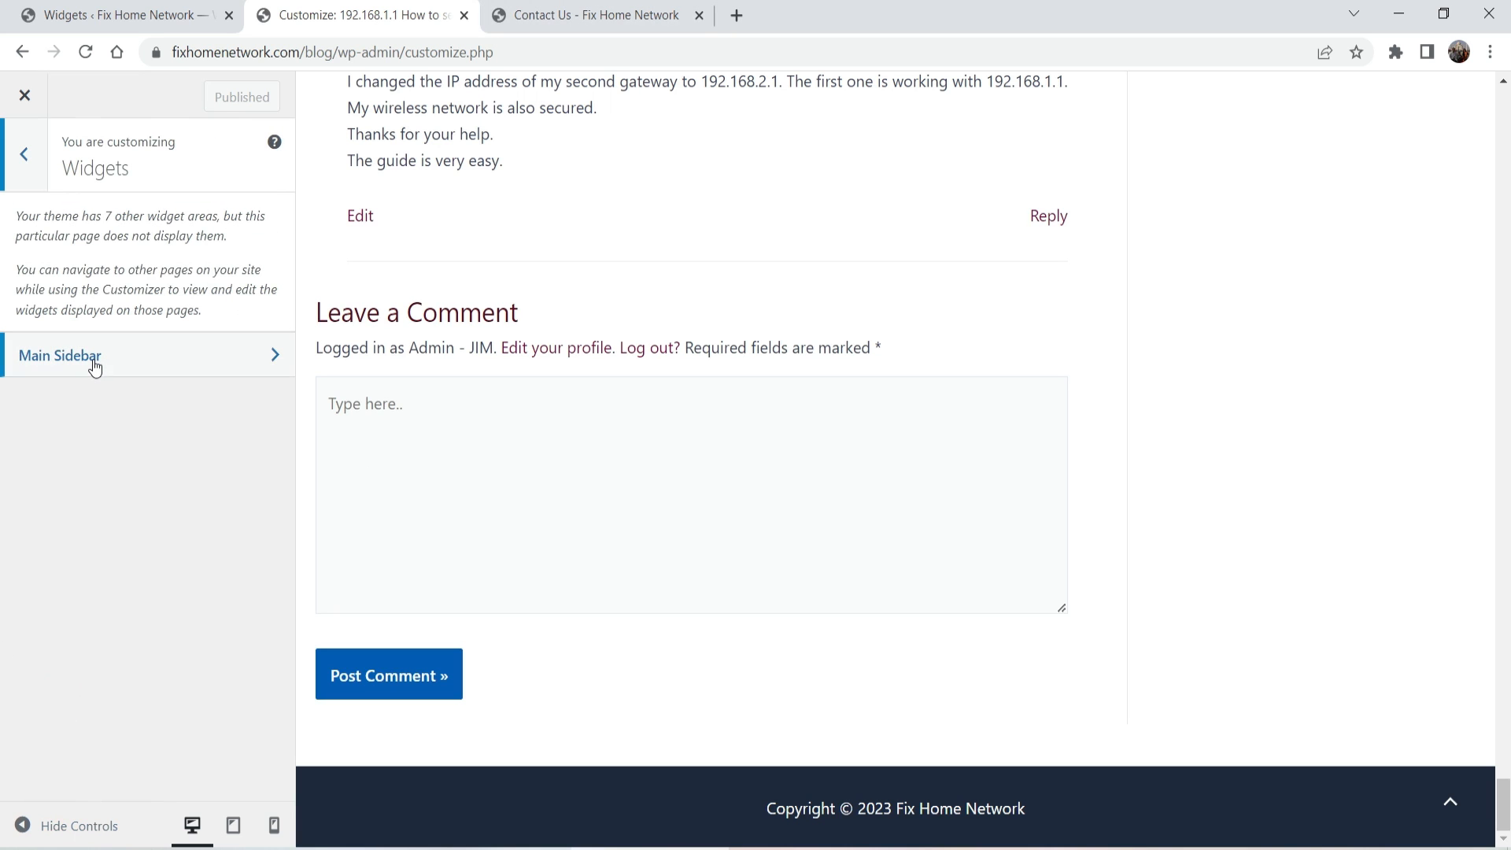
left_click(95, 367)
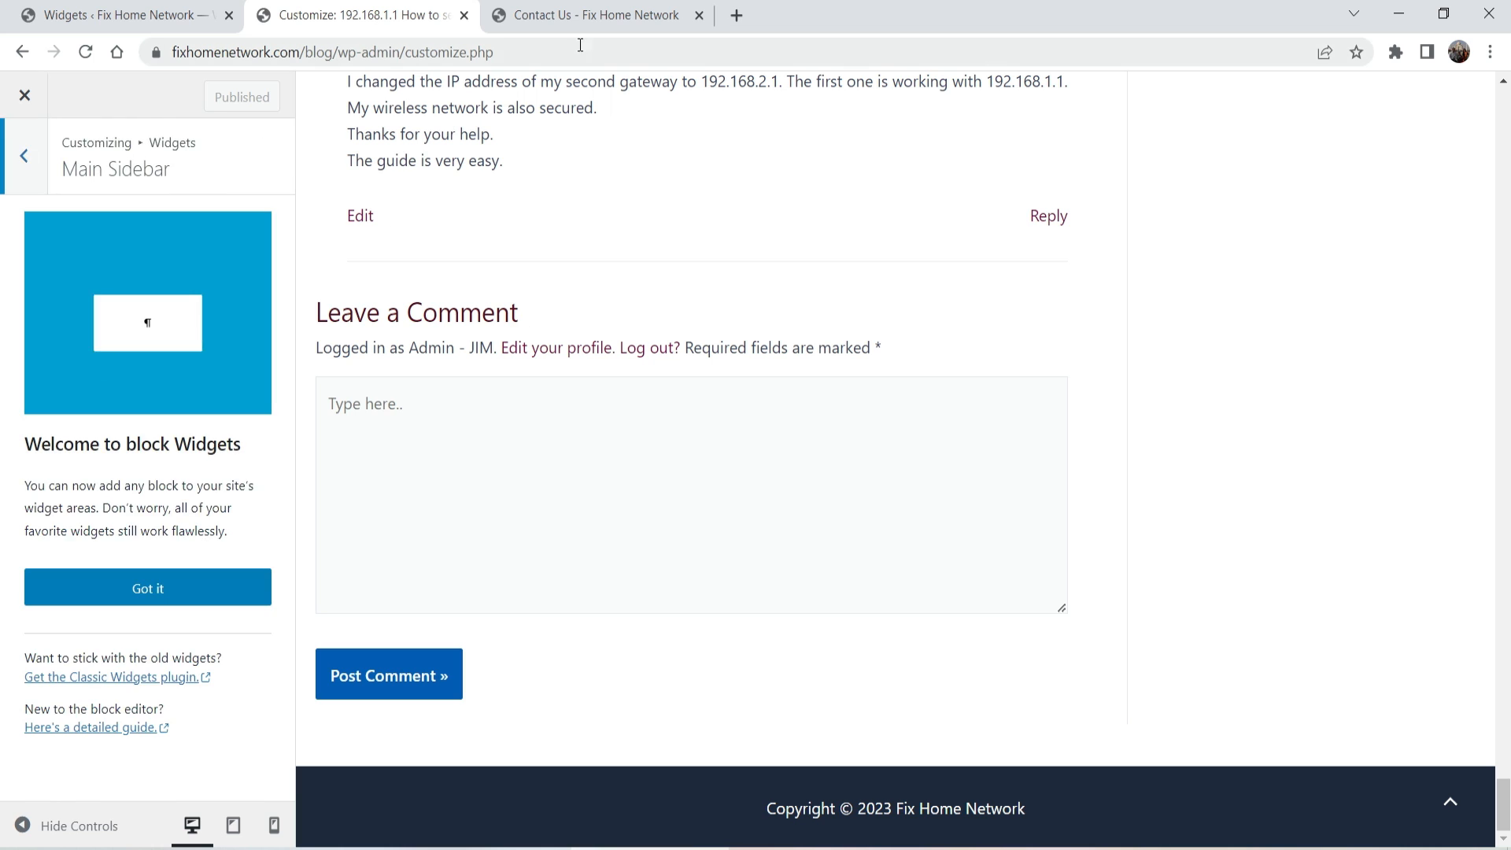
left_click(608, 17)
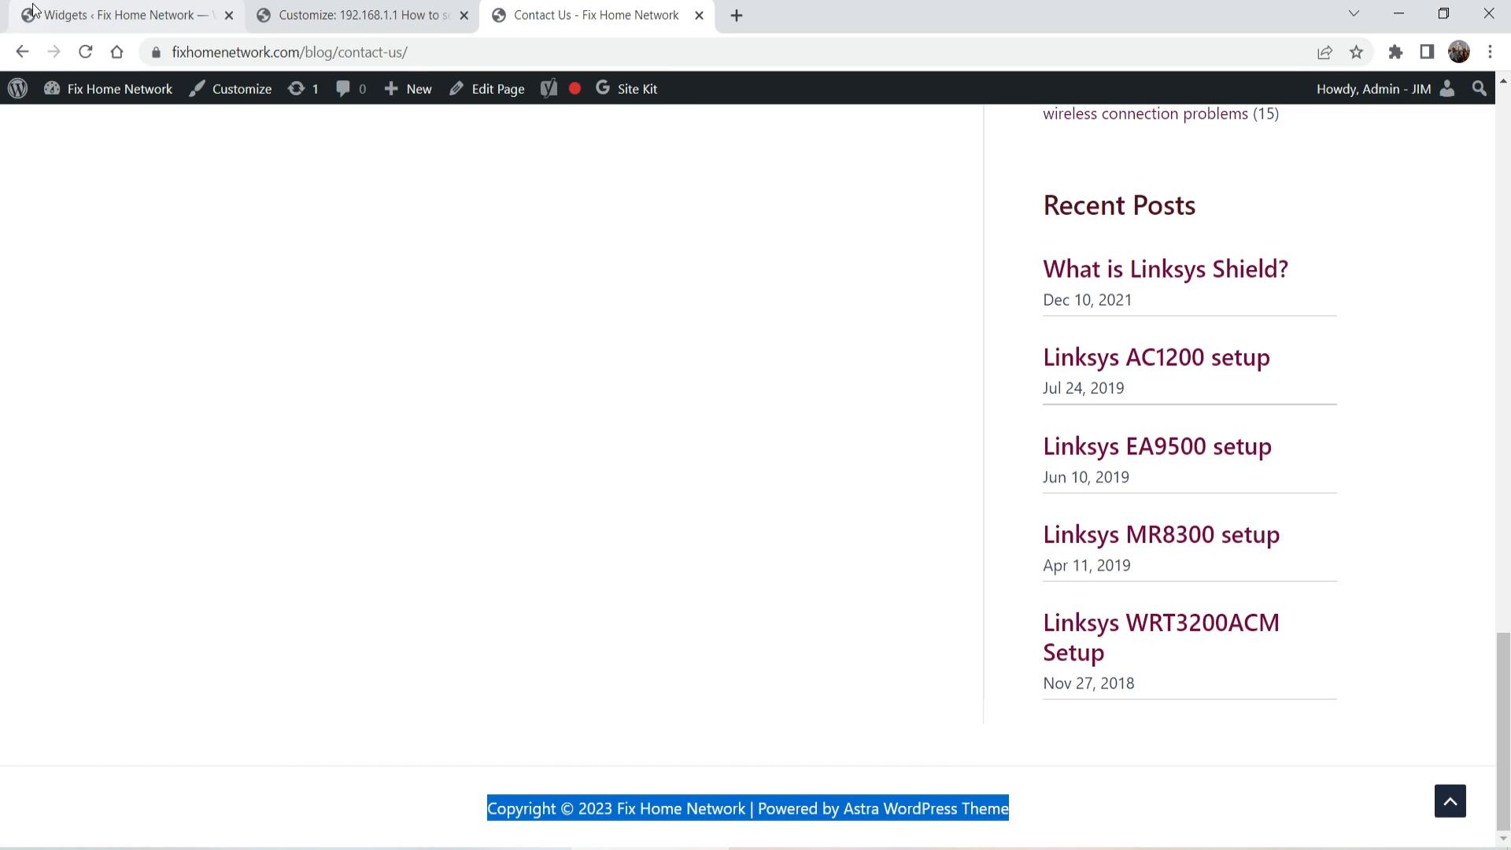
left_click(122, 15)
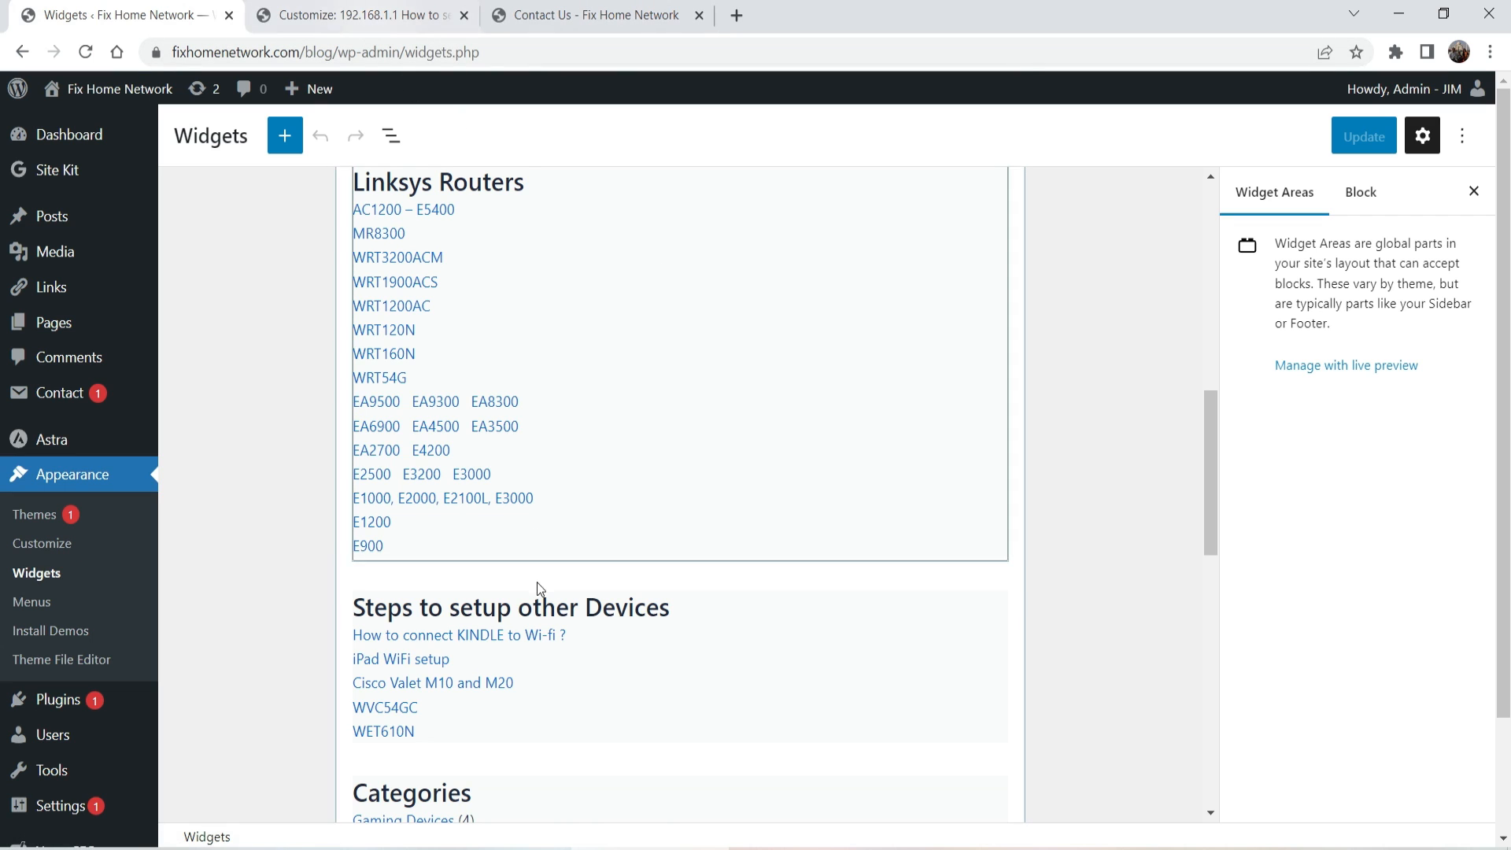
scroll(539, 589, "up", 6)
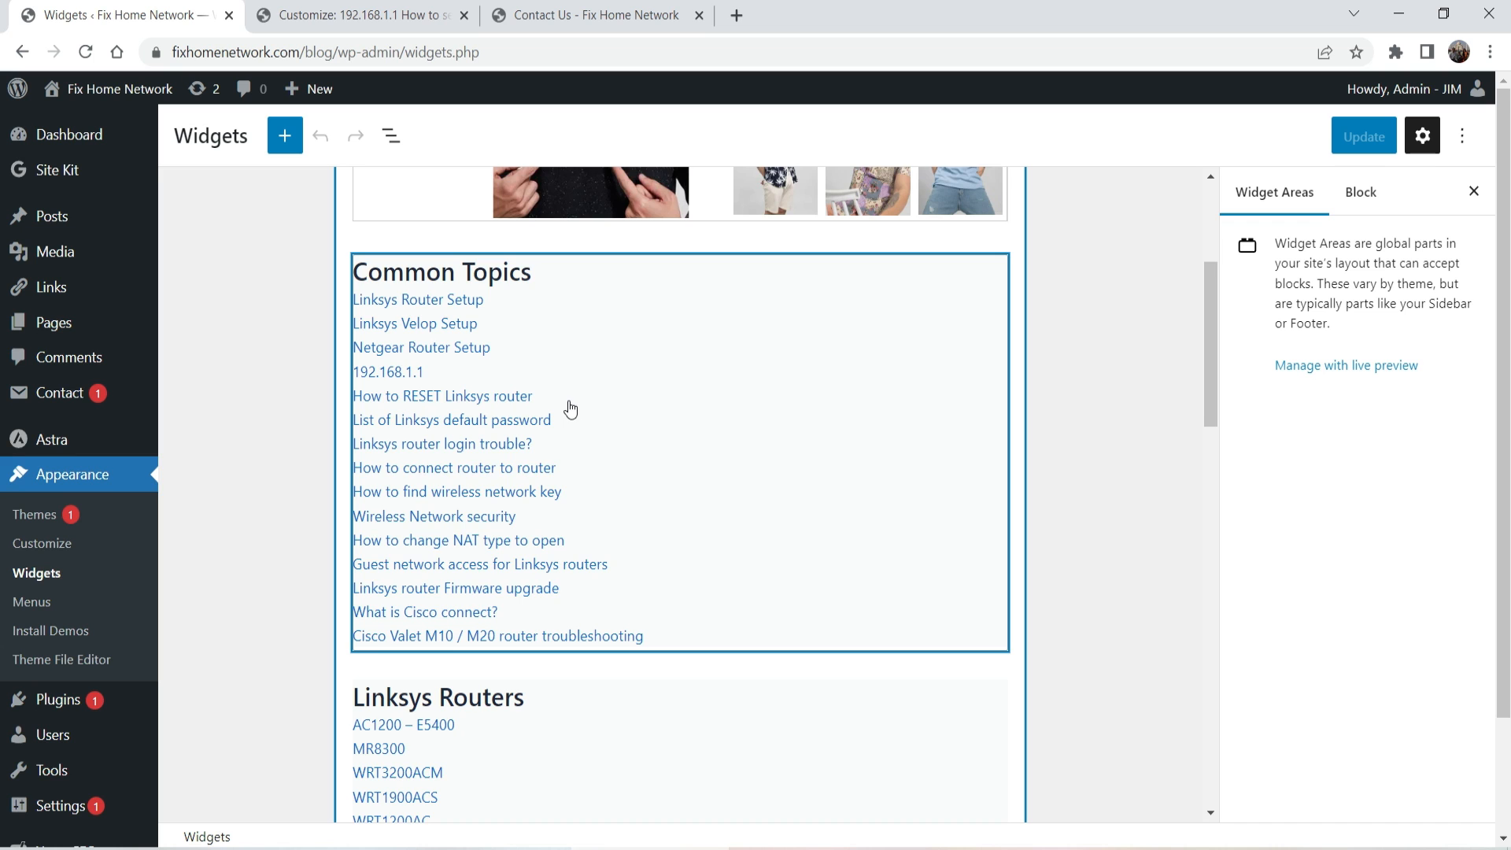
scroll(551, 409, "down", 5)
scroll(520, 425, "down", 4)
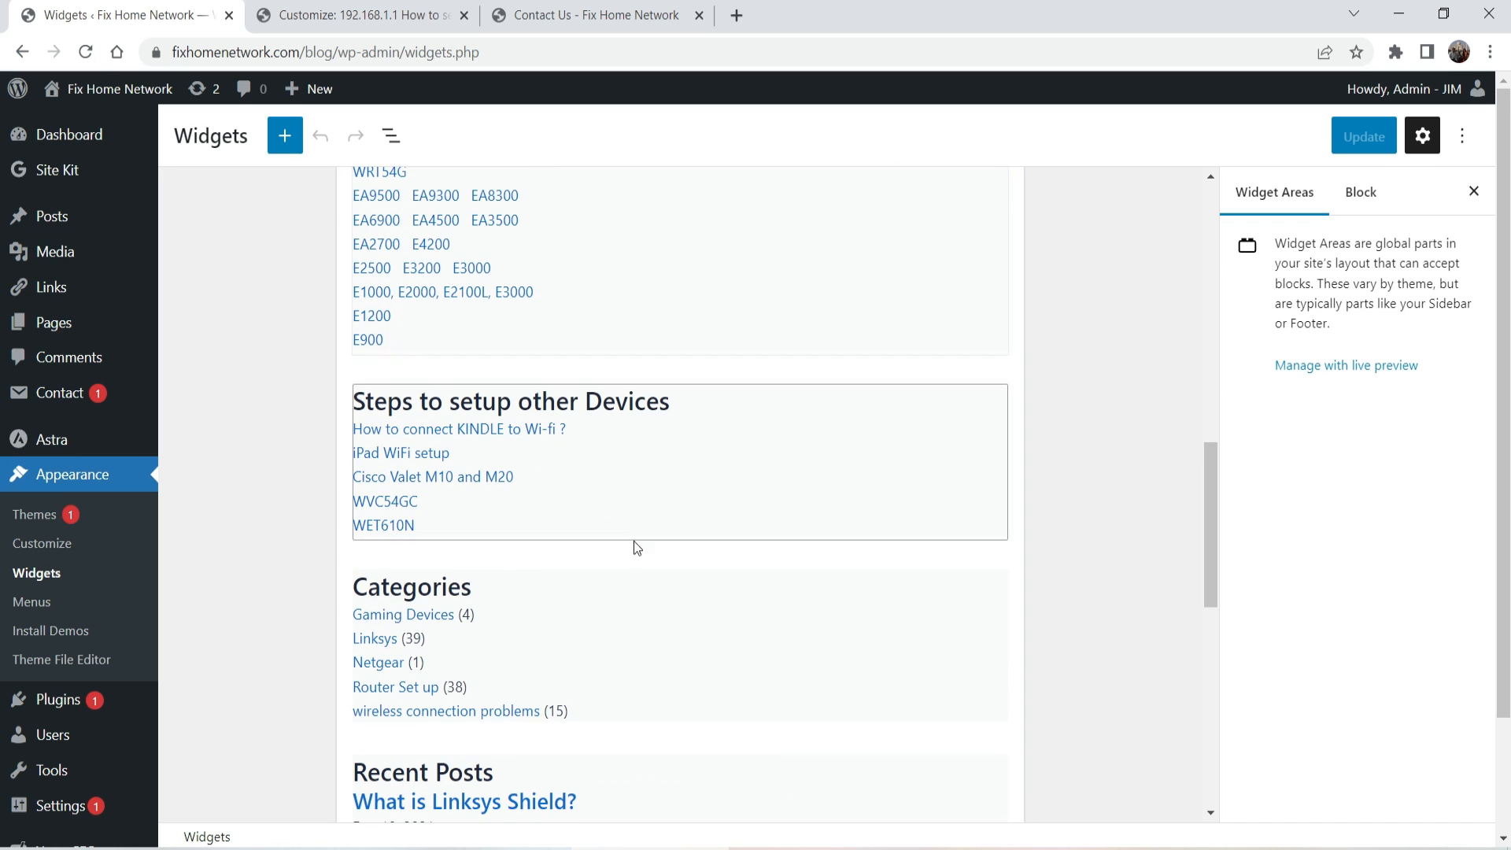
Step: Return to the Customizer's main list of sections and review the Homepage Settings for what the homepage displays
left_click(331, 19)
left_click(24, 155)
left_click(23, 155)
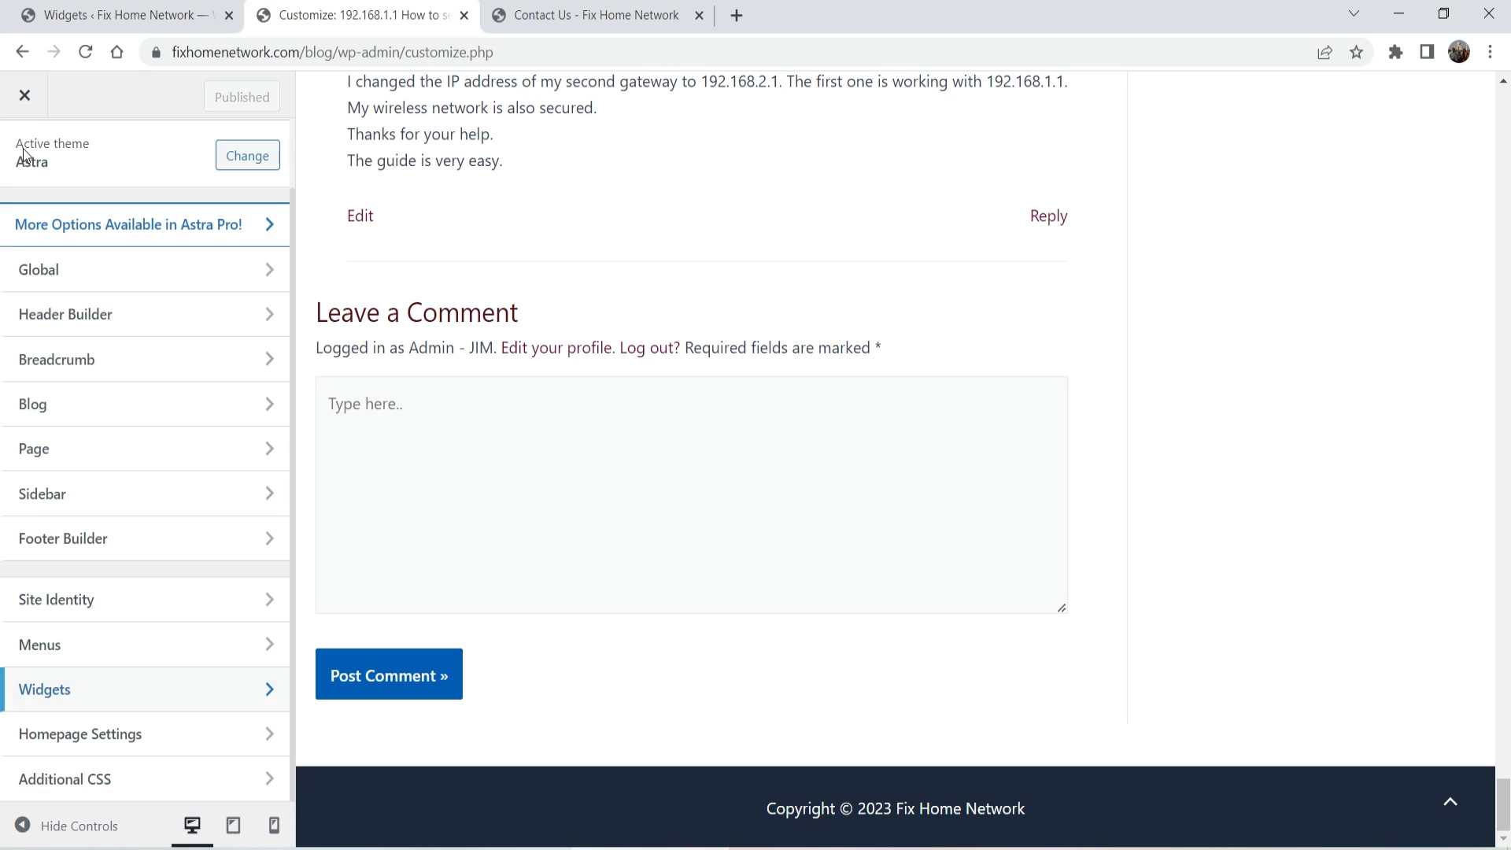
left_click(122, 744)
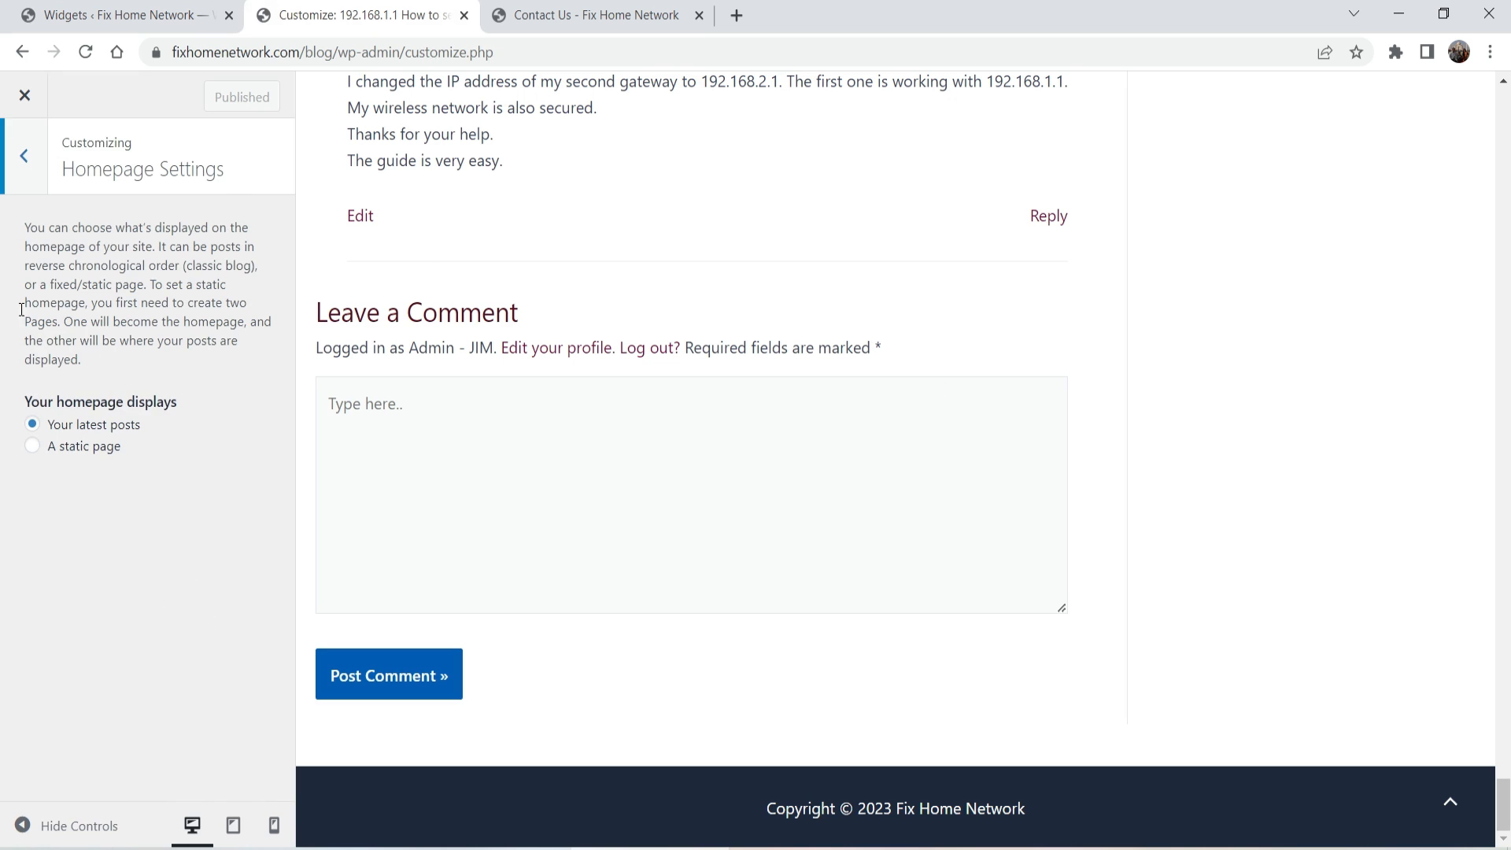
left_click(22, 167)
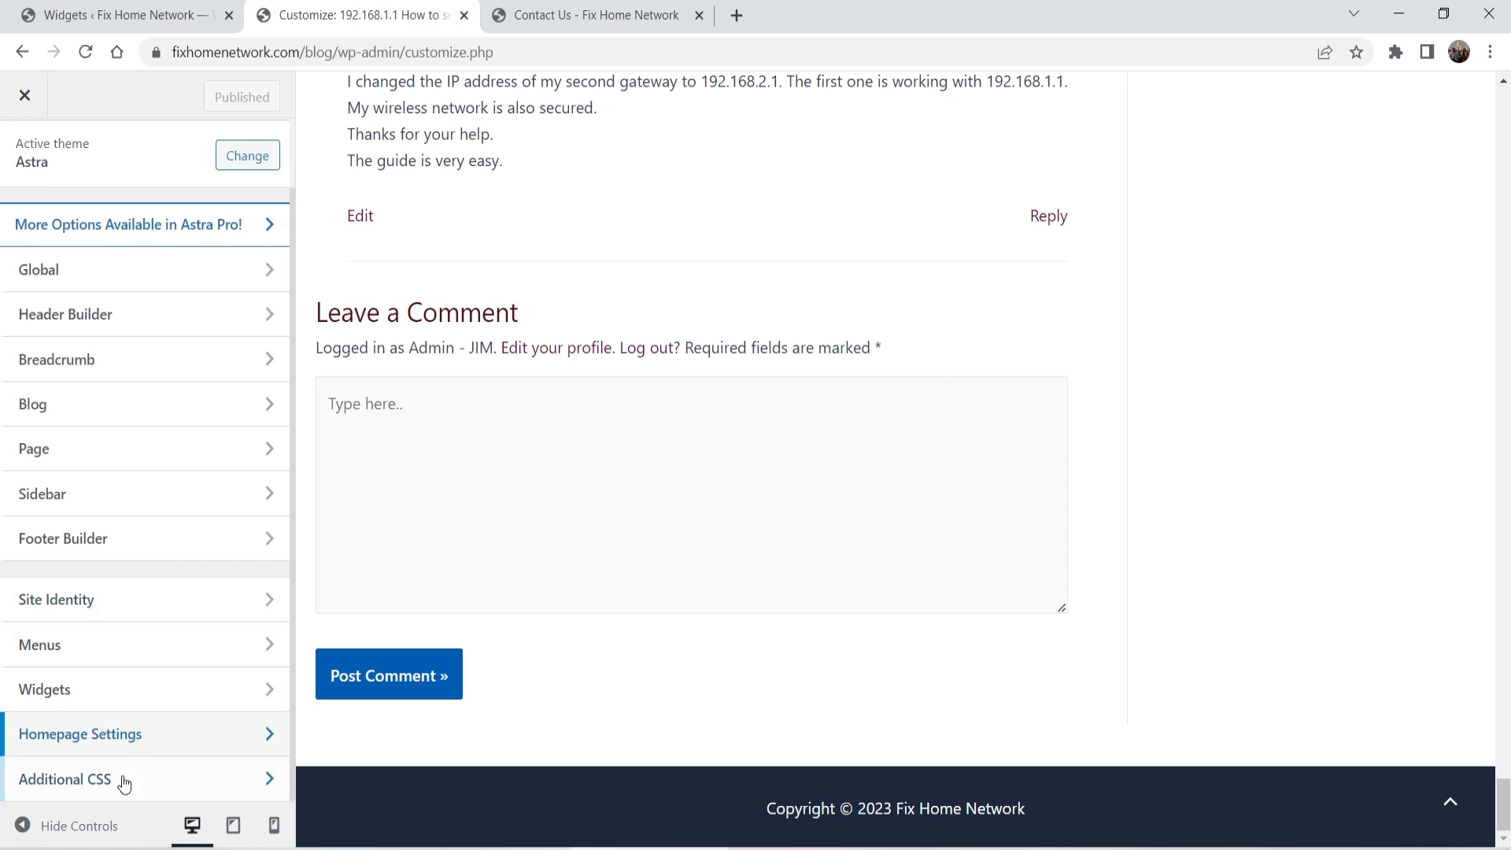
Step: Open the Home page of the live blog and check its layout
left_click(596, 15)
scroll(1444, 354, "up", 15)
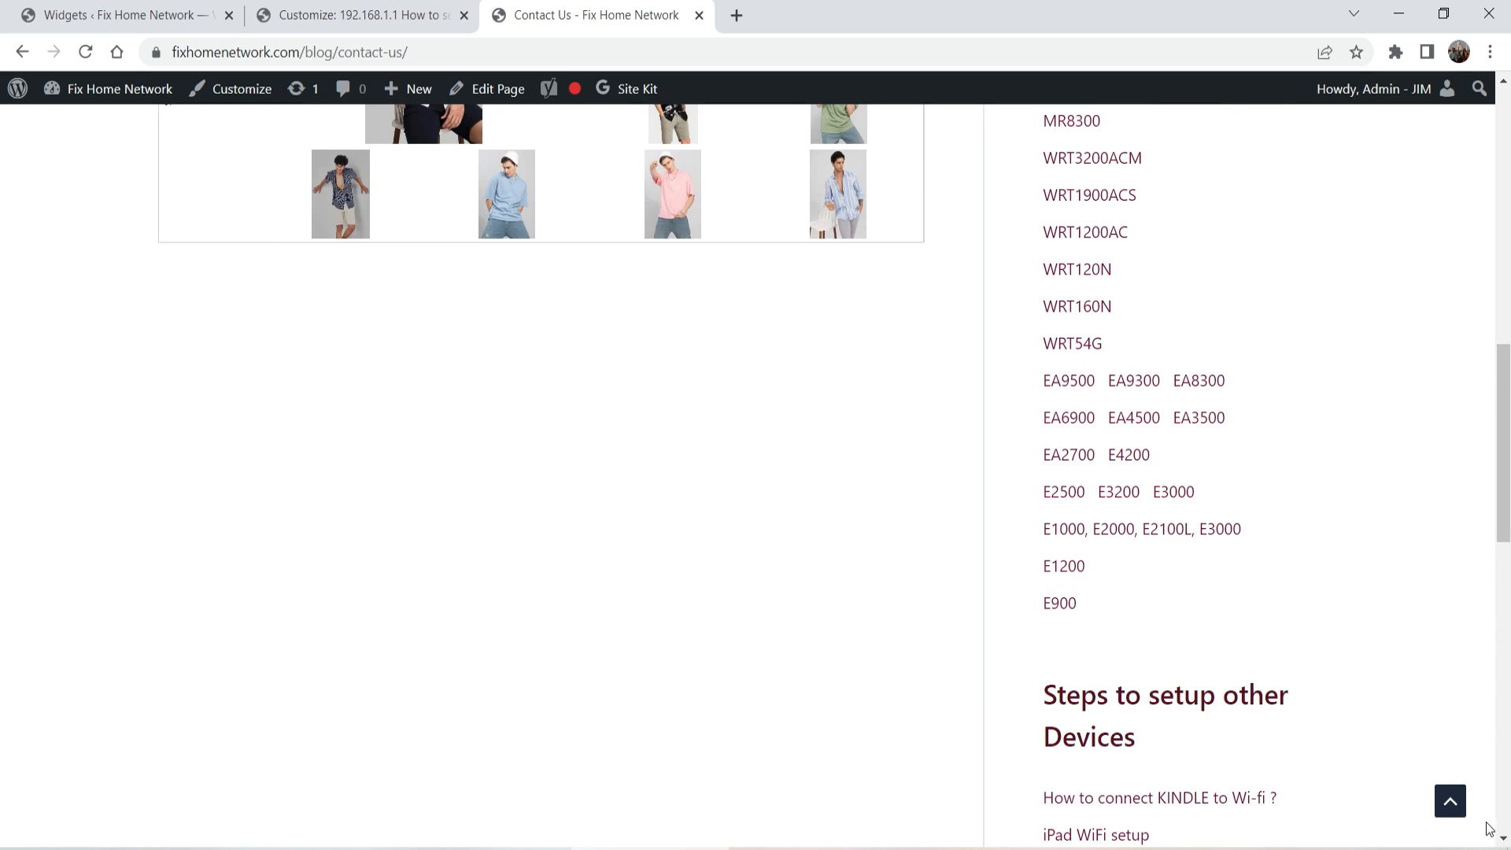
left_click(1451, 802)
left_click(625, 154)
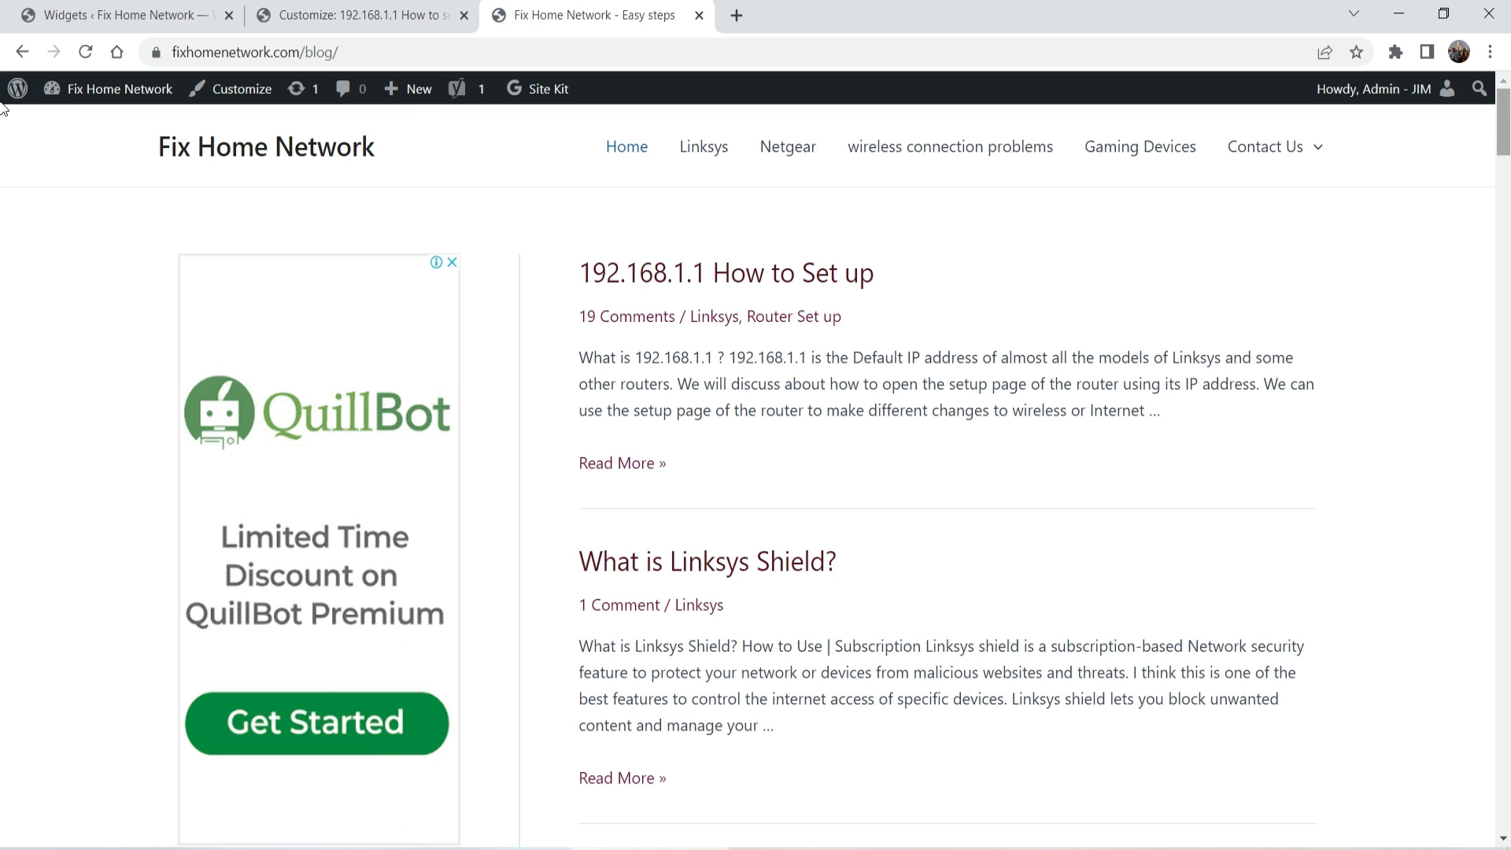
mouse_move(1506, 120)
left_mouse_down()
mouse_move(1457, 614)
mouse_move(1484, 110)
left_mouse_up()
Step: Go to the admin page for adding plugins and open the form for uploading a plugin zip
left_click(70, 11)
mouse_move(43, 701)
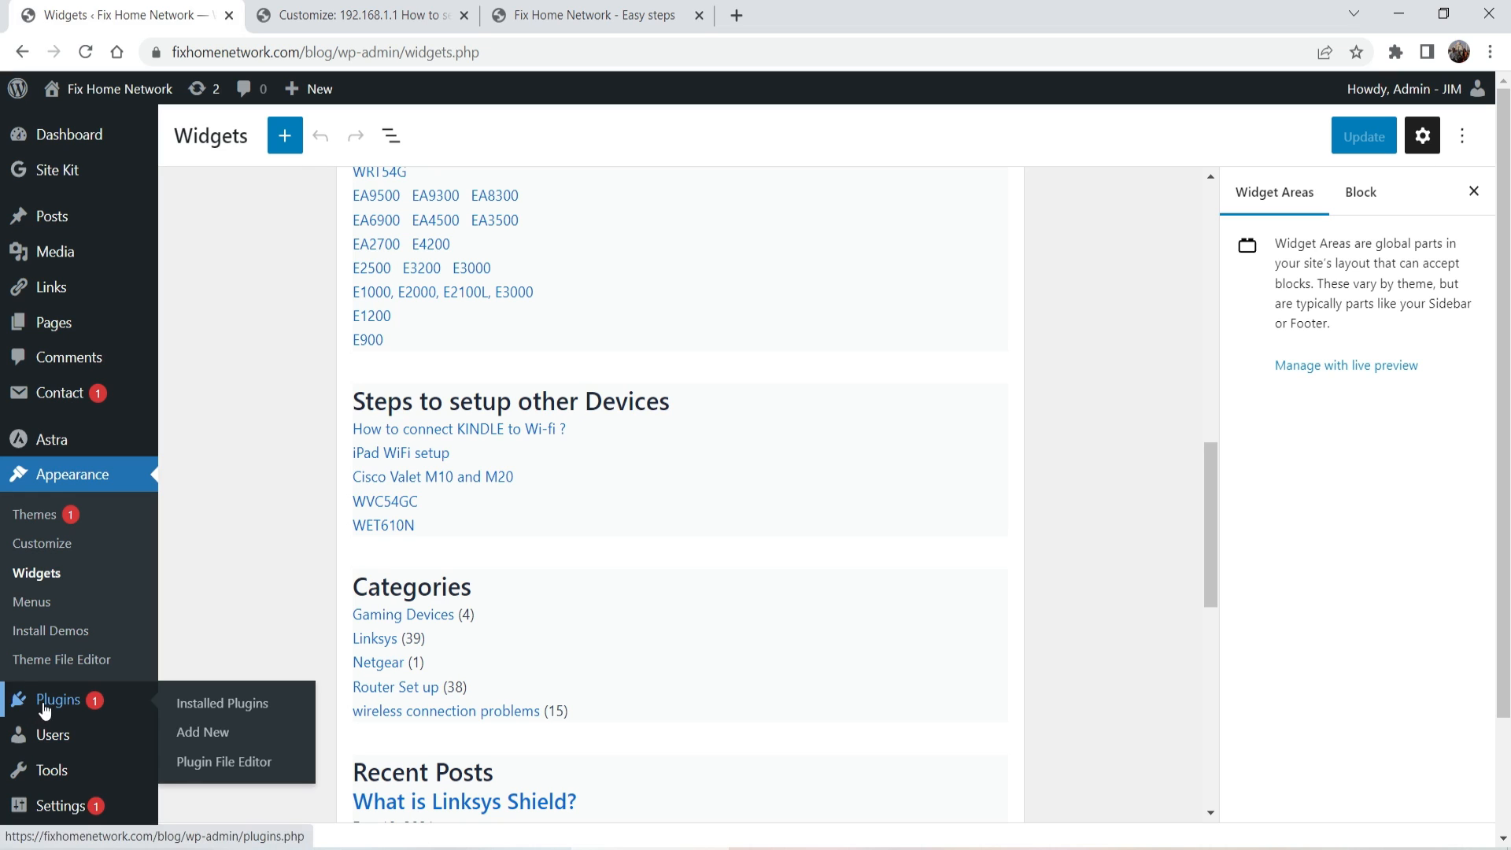
left_click(189, 732)
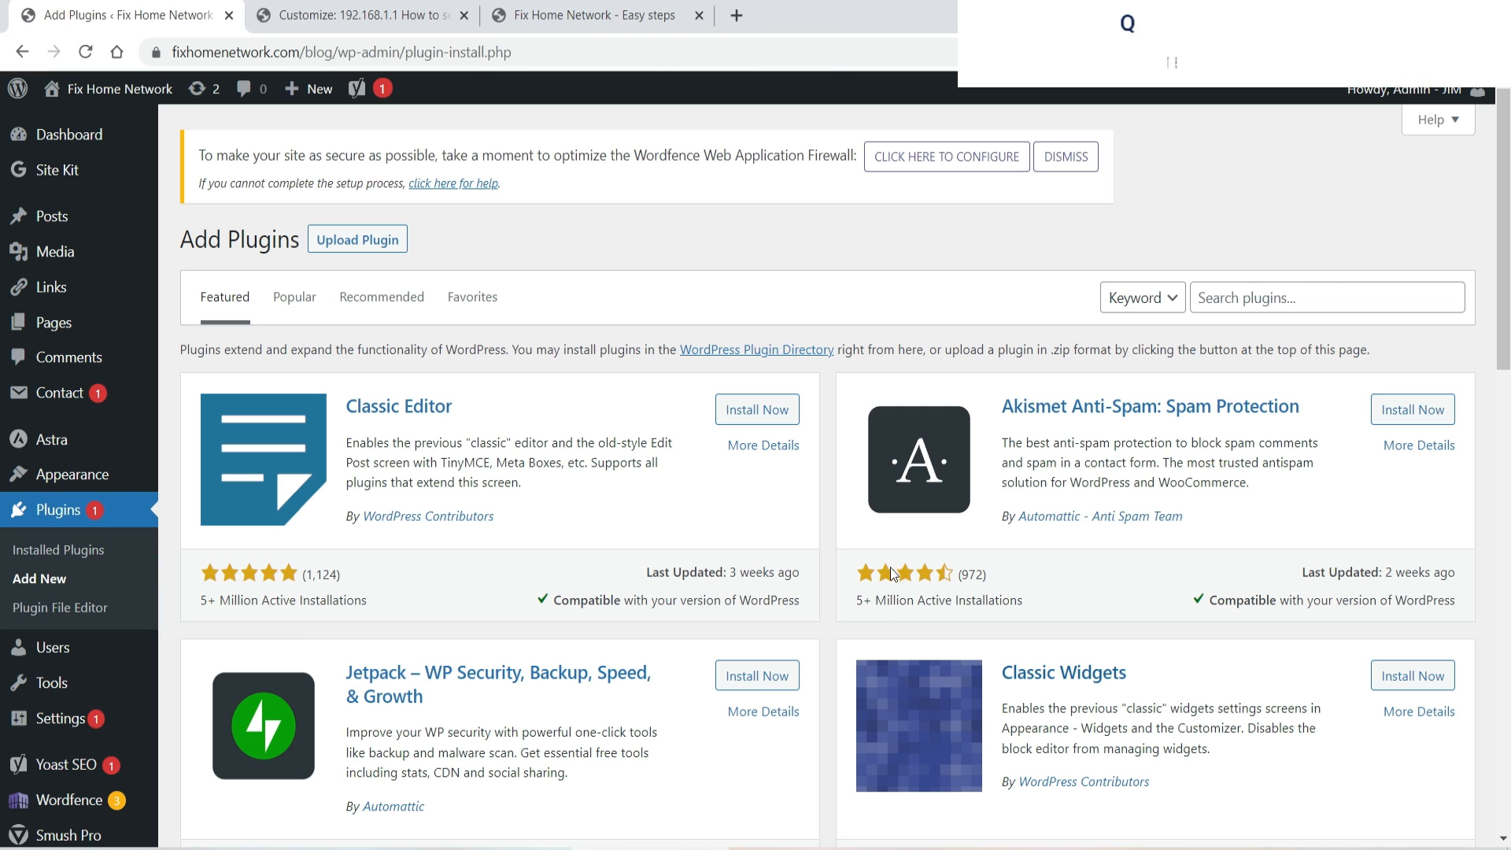
left_click(334, 240)
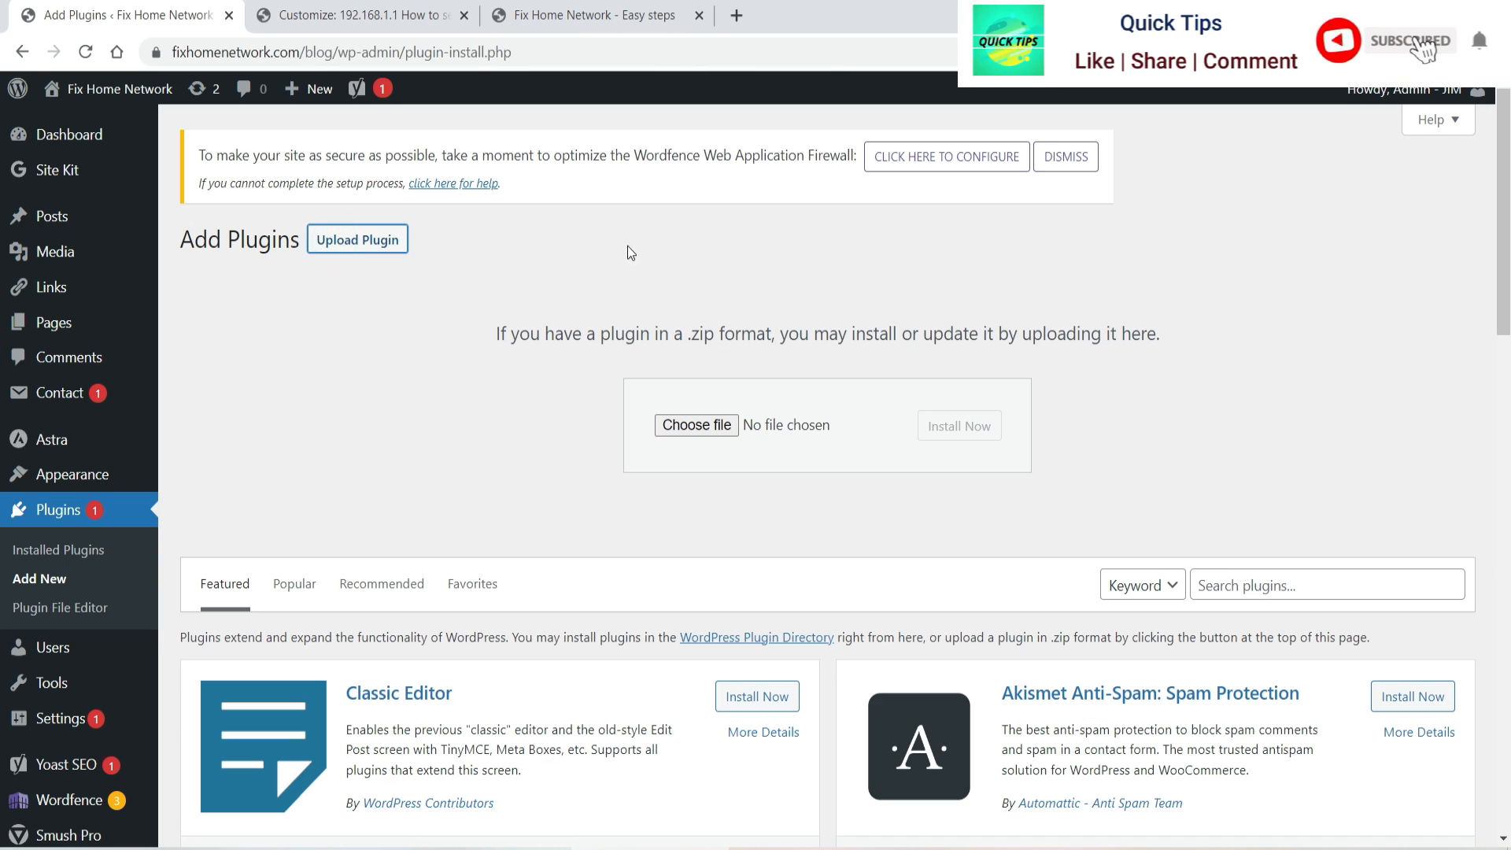
Step: Install the plugin from astra-addon-plugin-4.1.4.zip on the Desktop and activate it
left_click(725, 423)
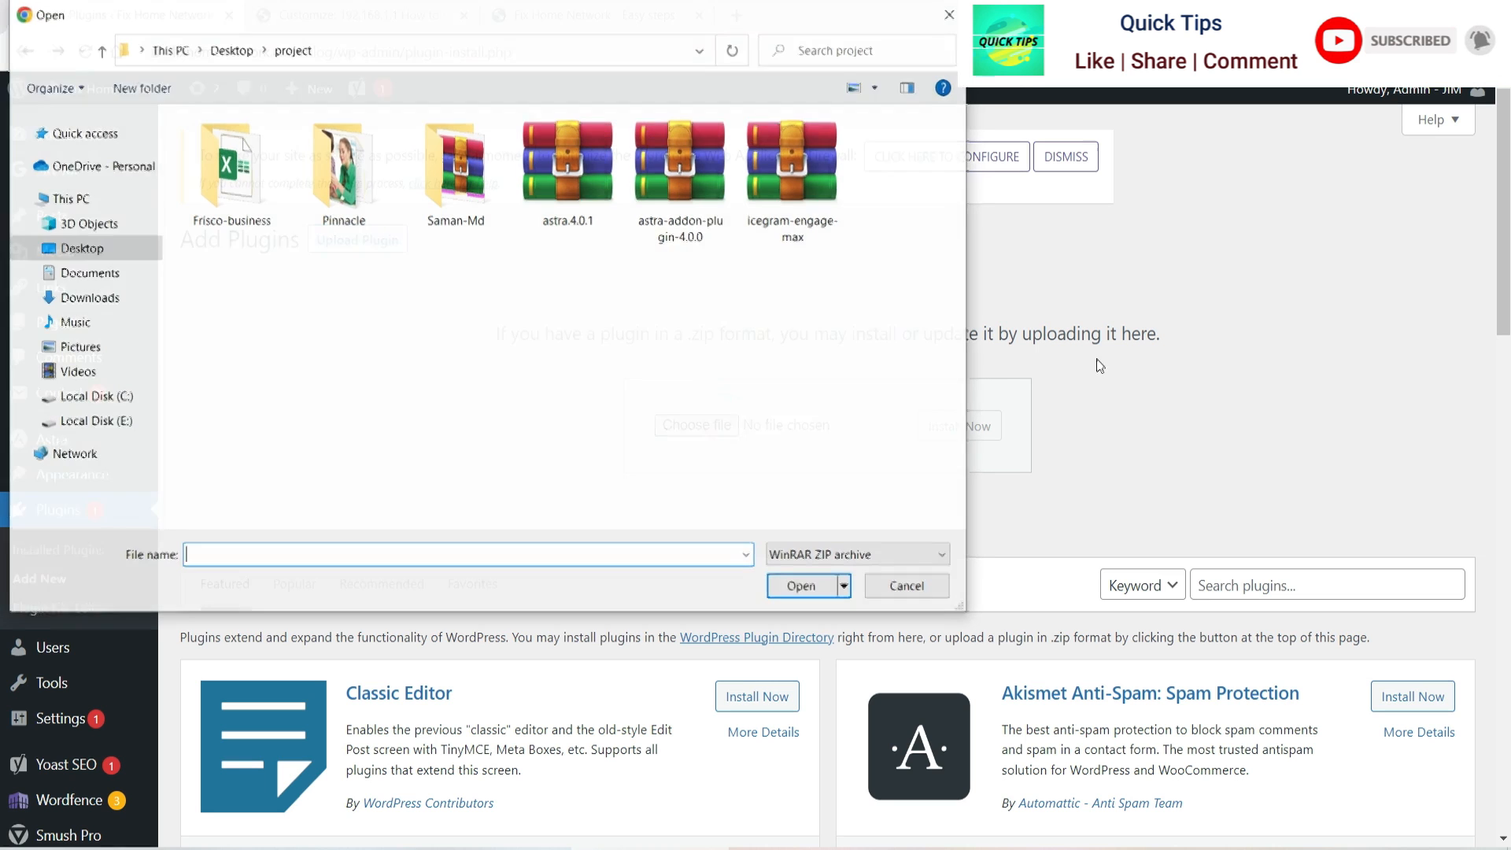
left_click(70, 247)
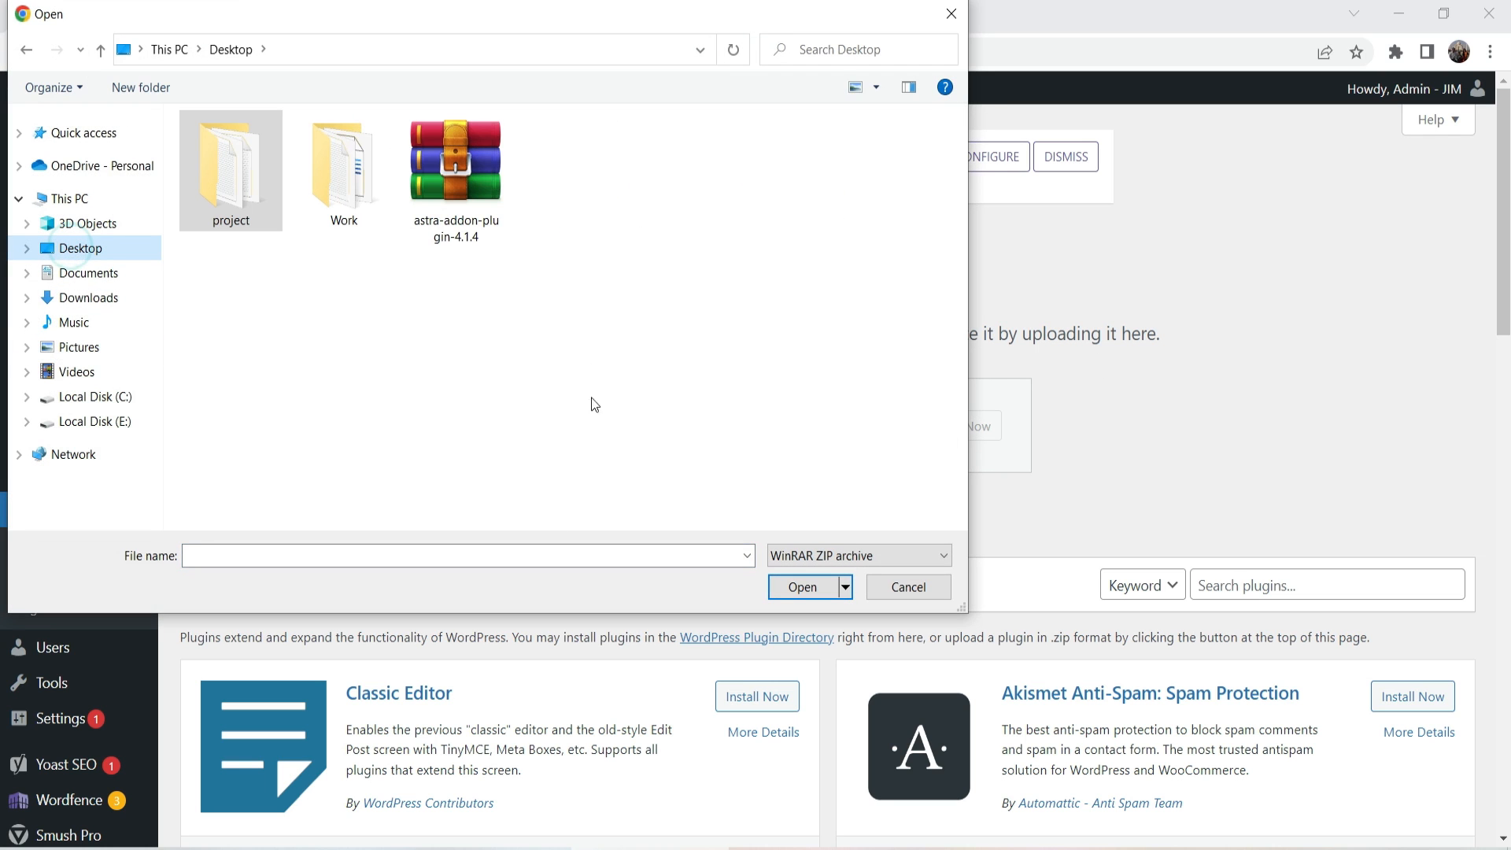
double_click(470, 177)
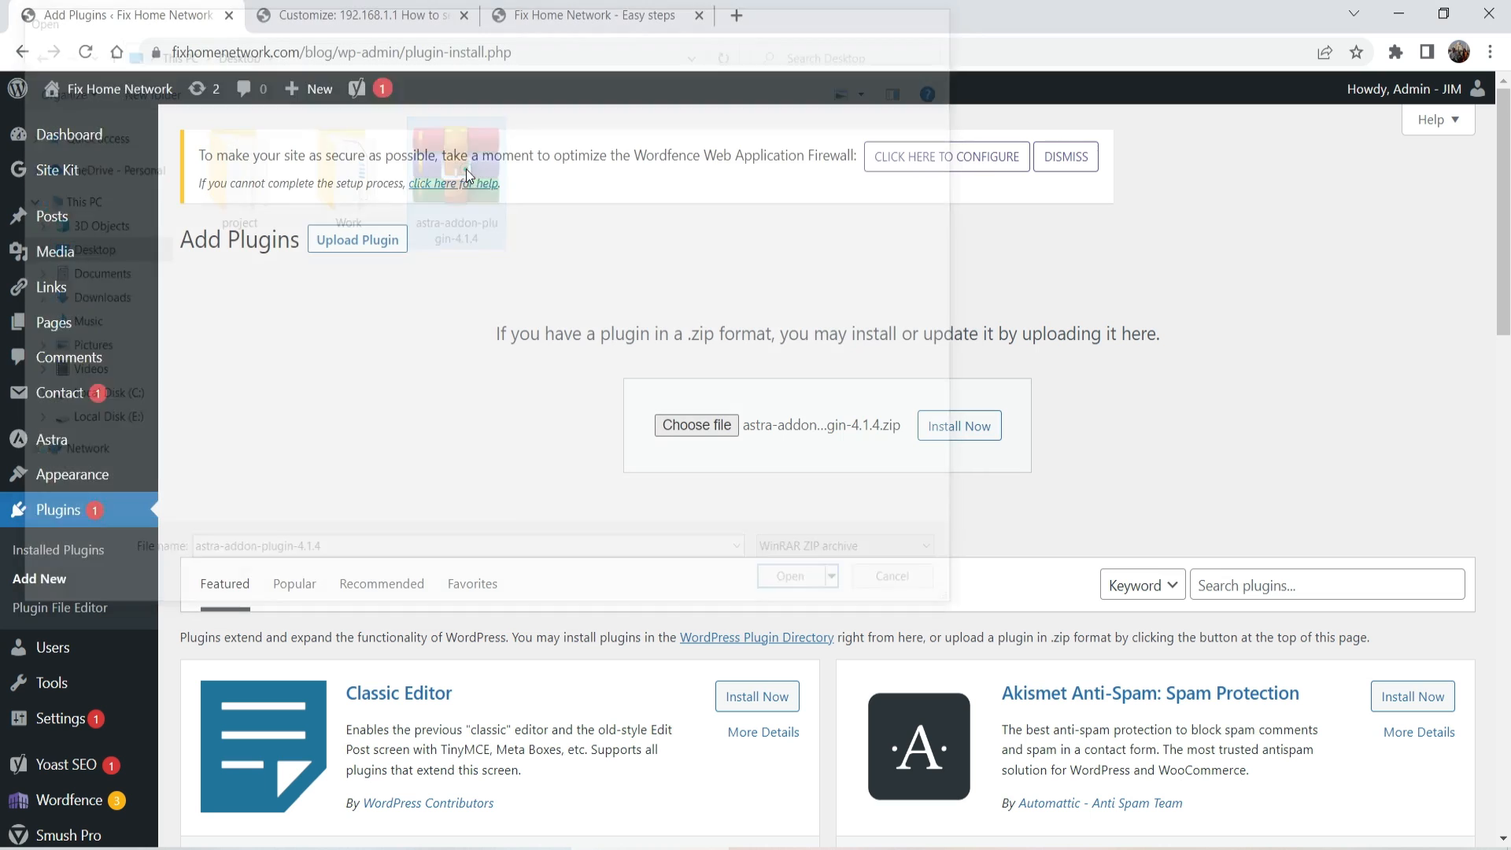
left_click(960, 425)
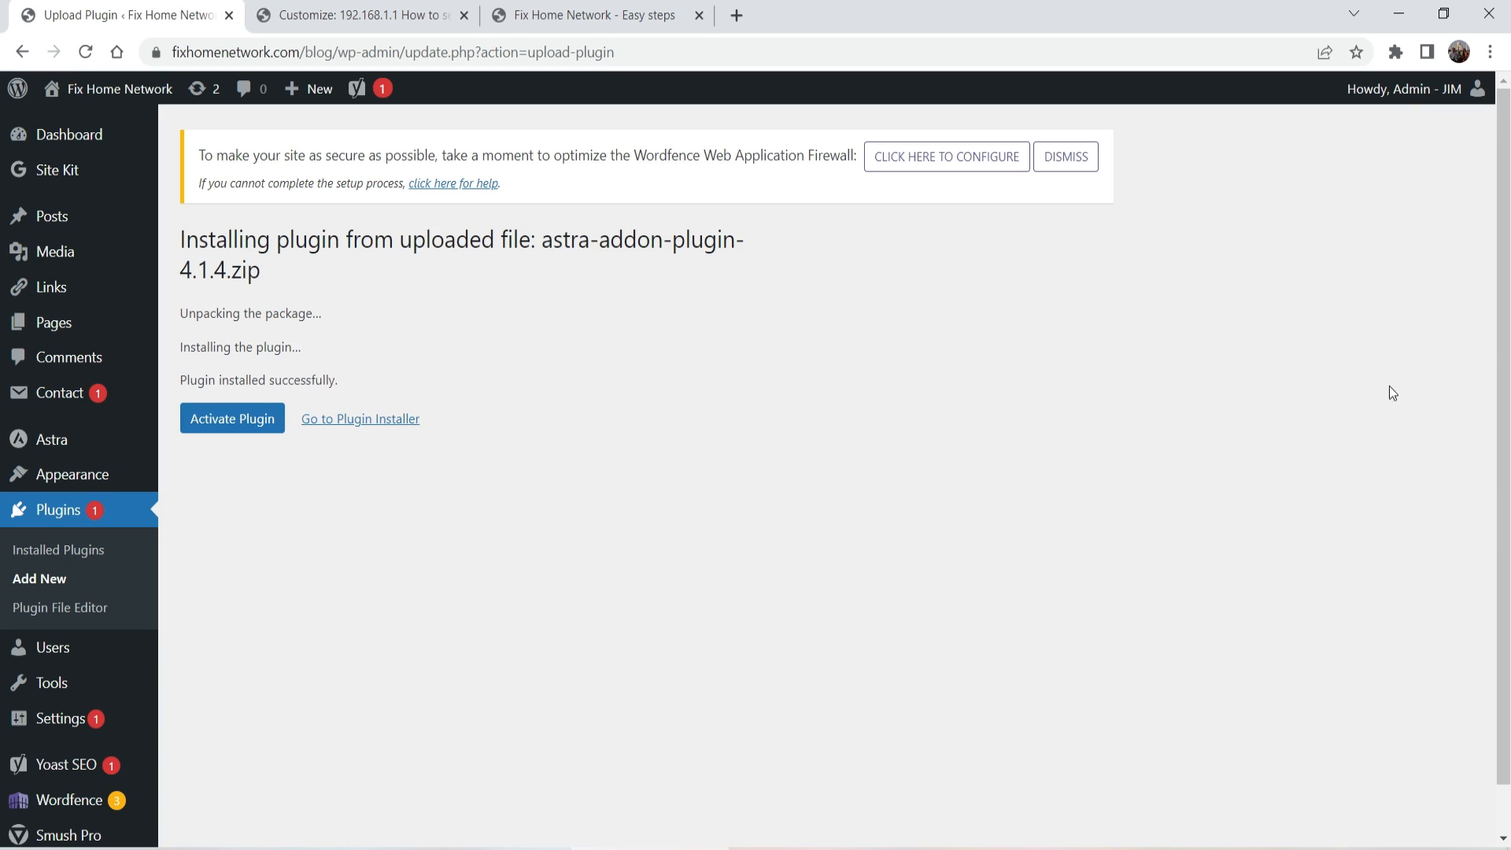
left_click(236, 418)
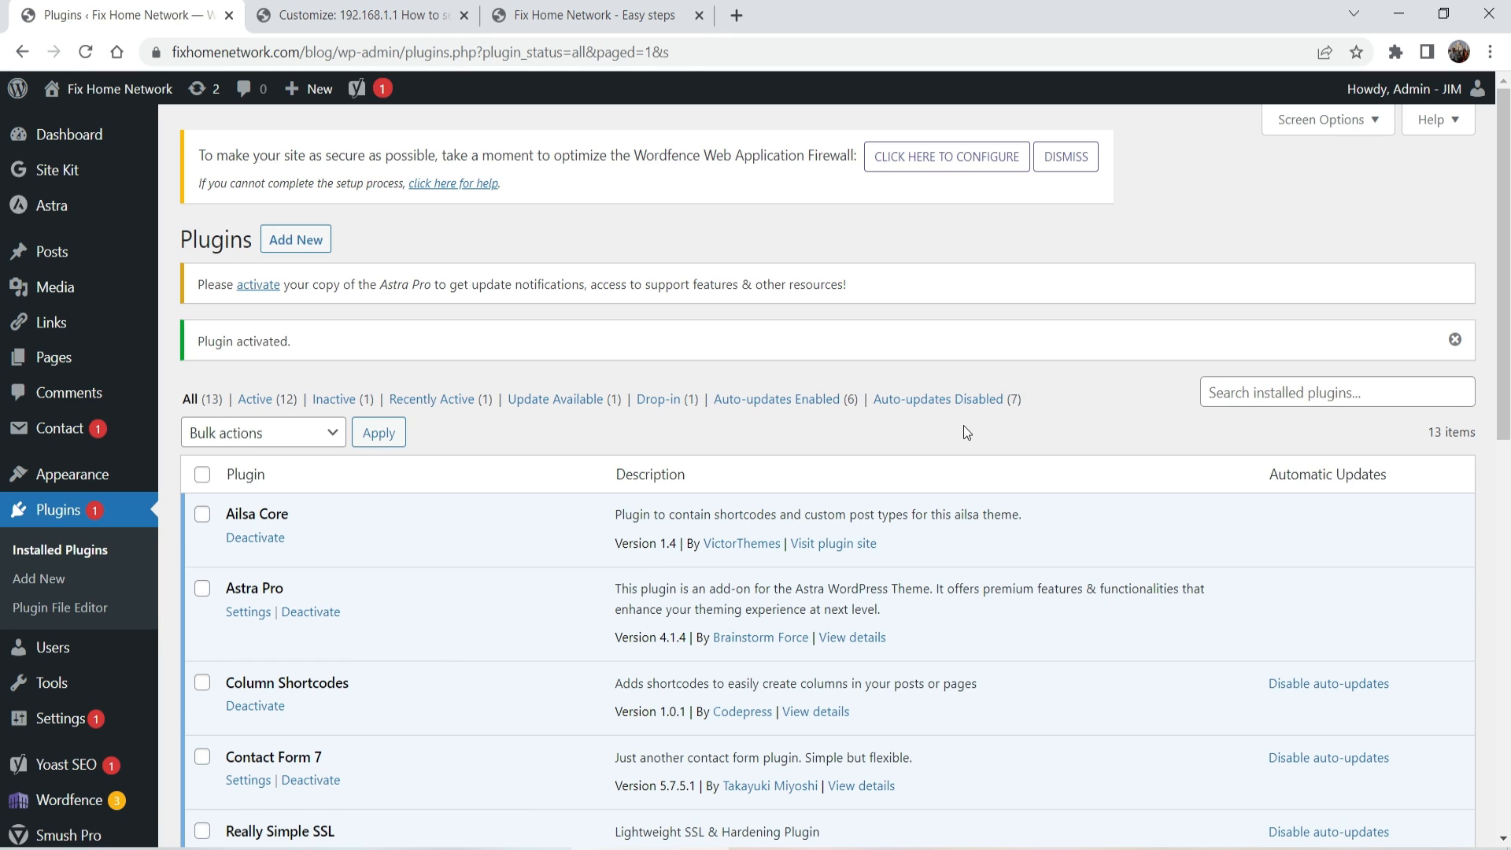
Step: Activate the Colors & Background, Typography, Spacing and Blog Pro modules in the Astra dashboard
left_click(52, 209)
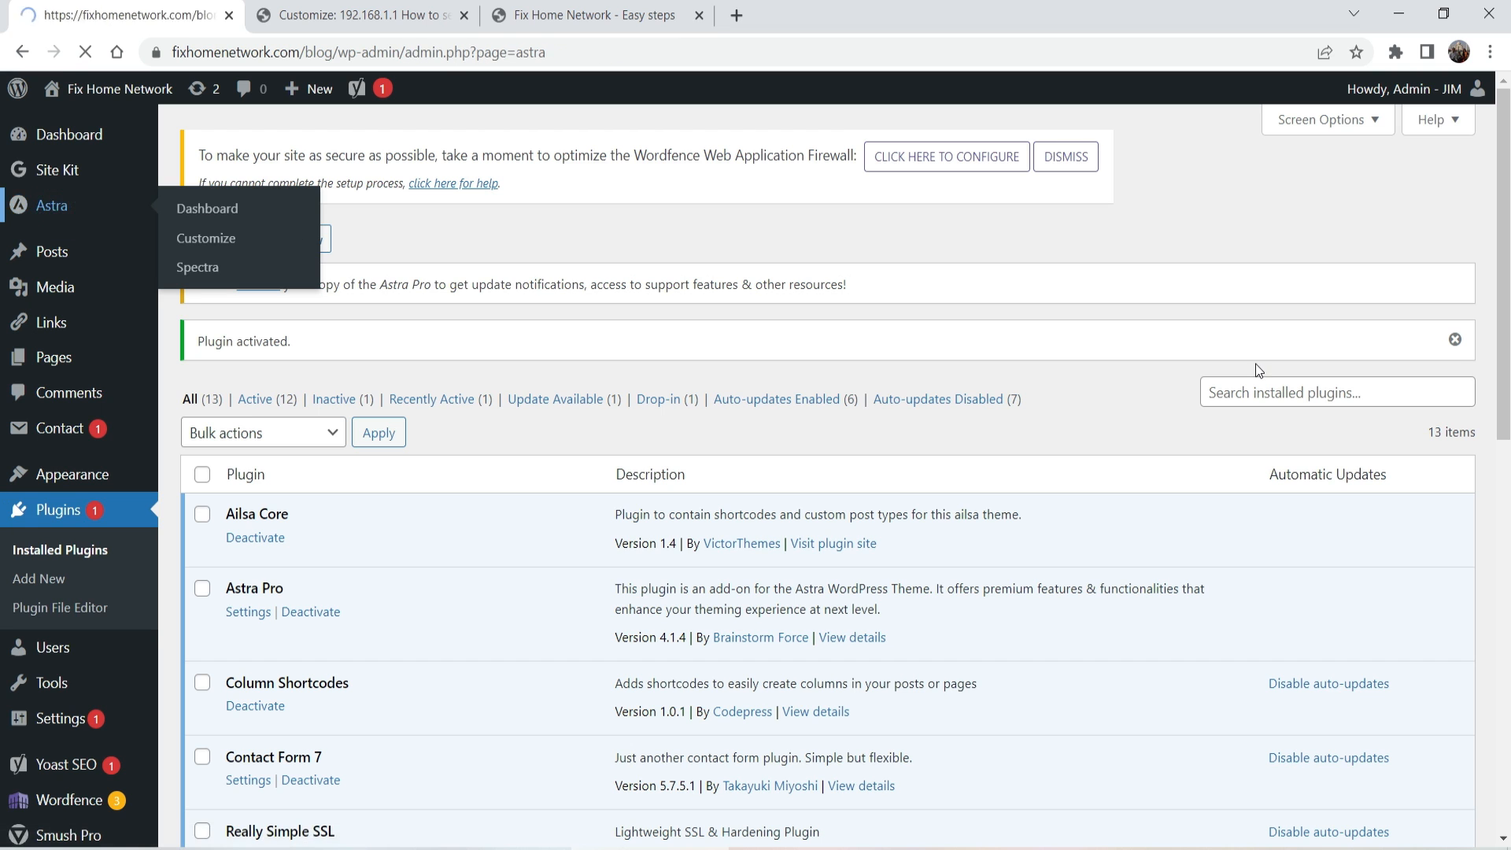
scroll(999, 399, "down", 10)
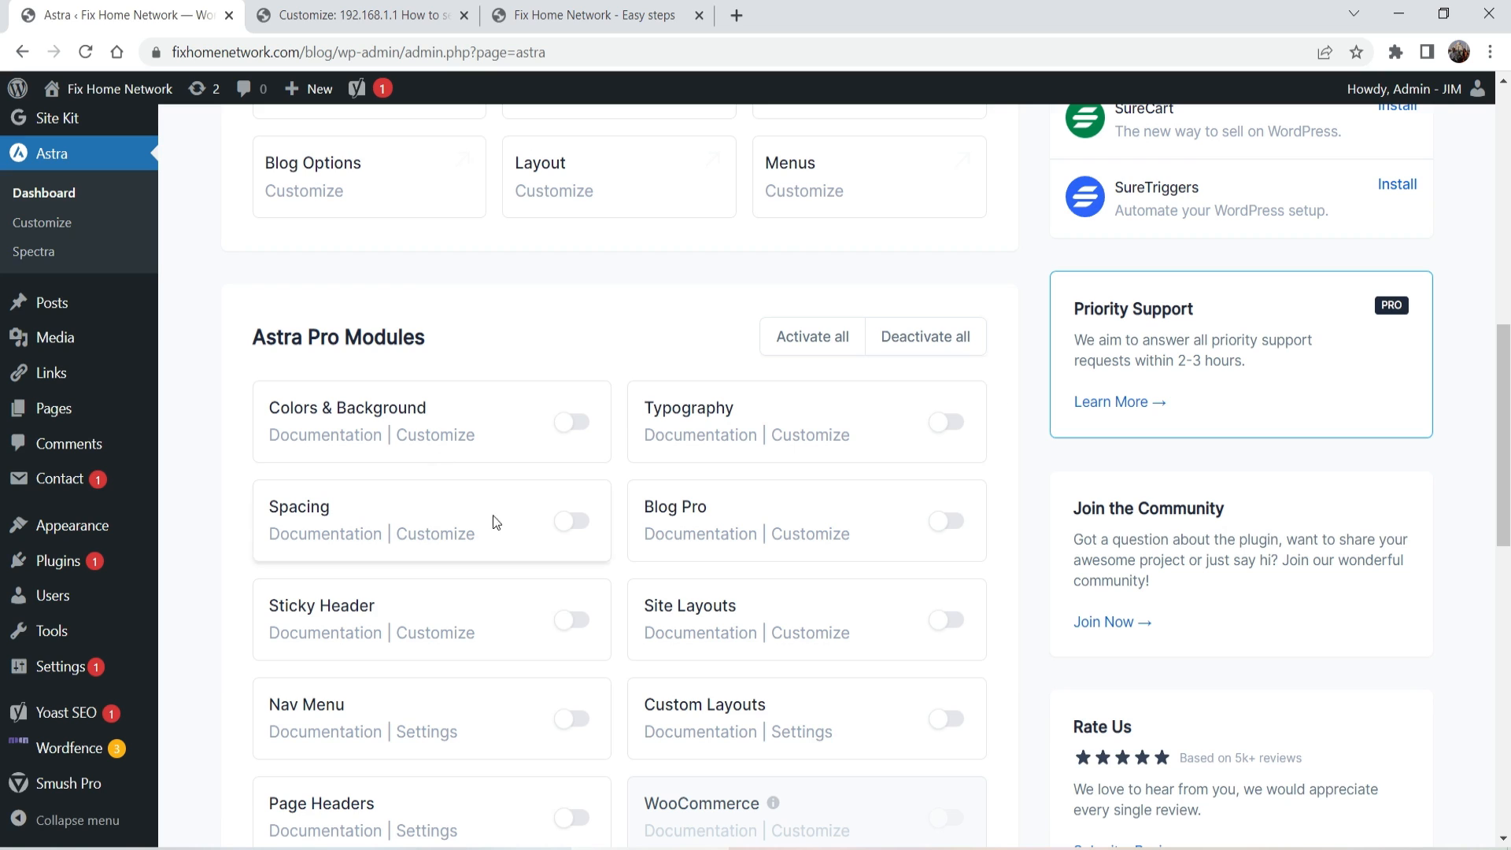
left_click(573, 424)
left_click(949, 424)
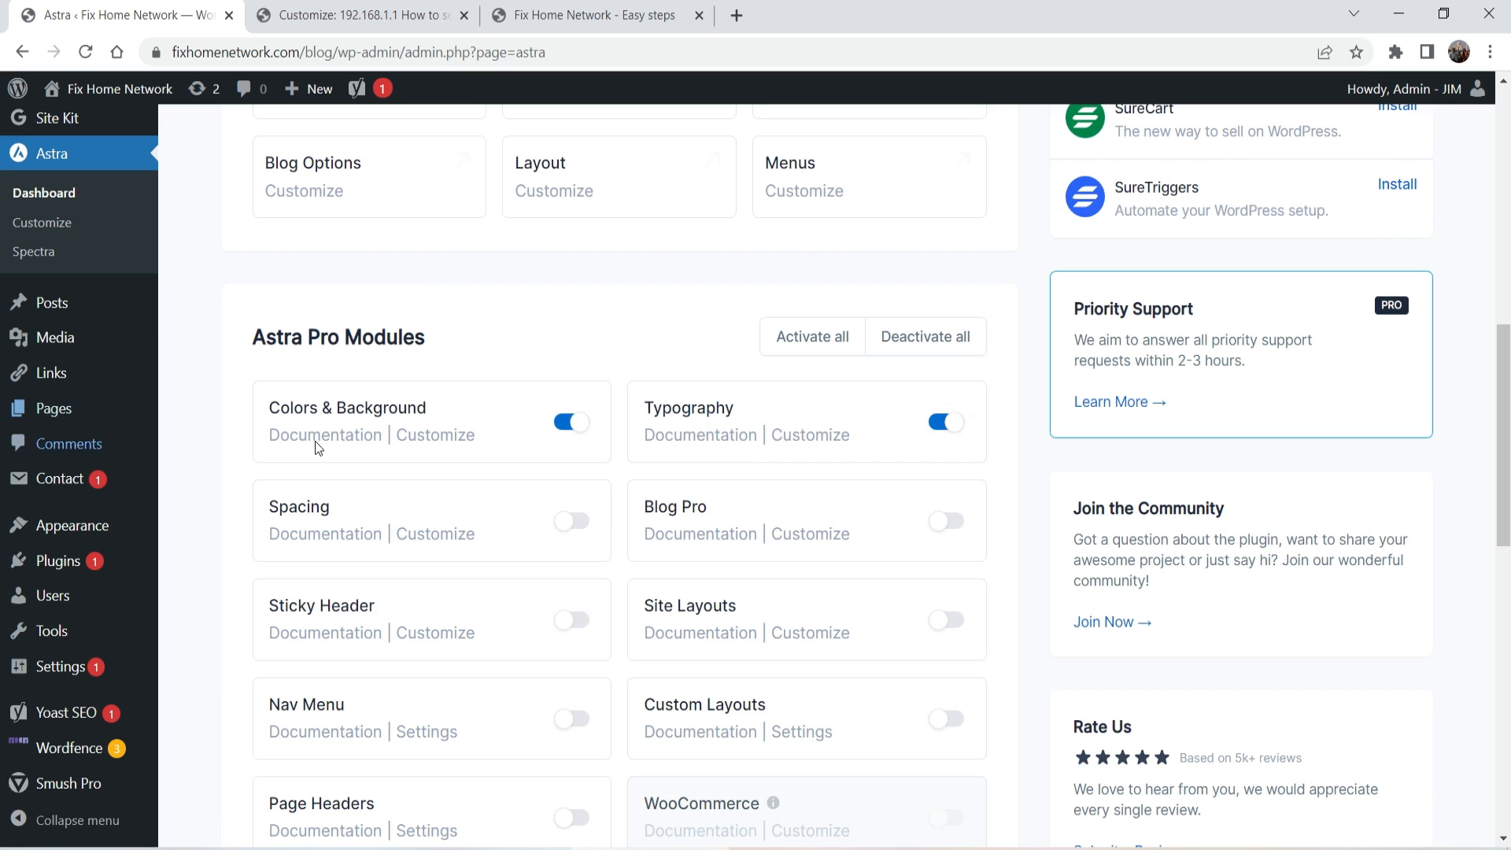
left_click(566, 522)
left_click(948, 521)
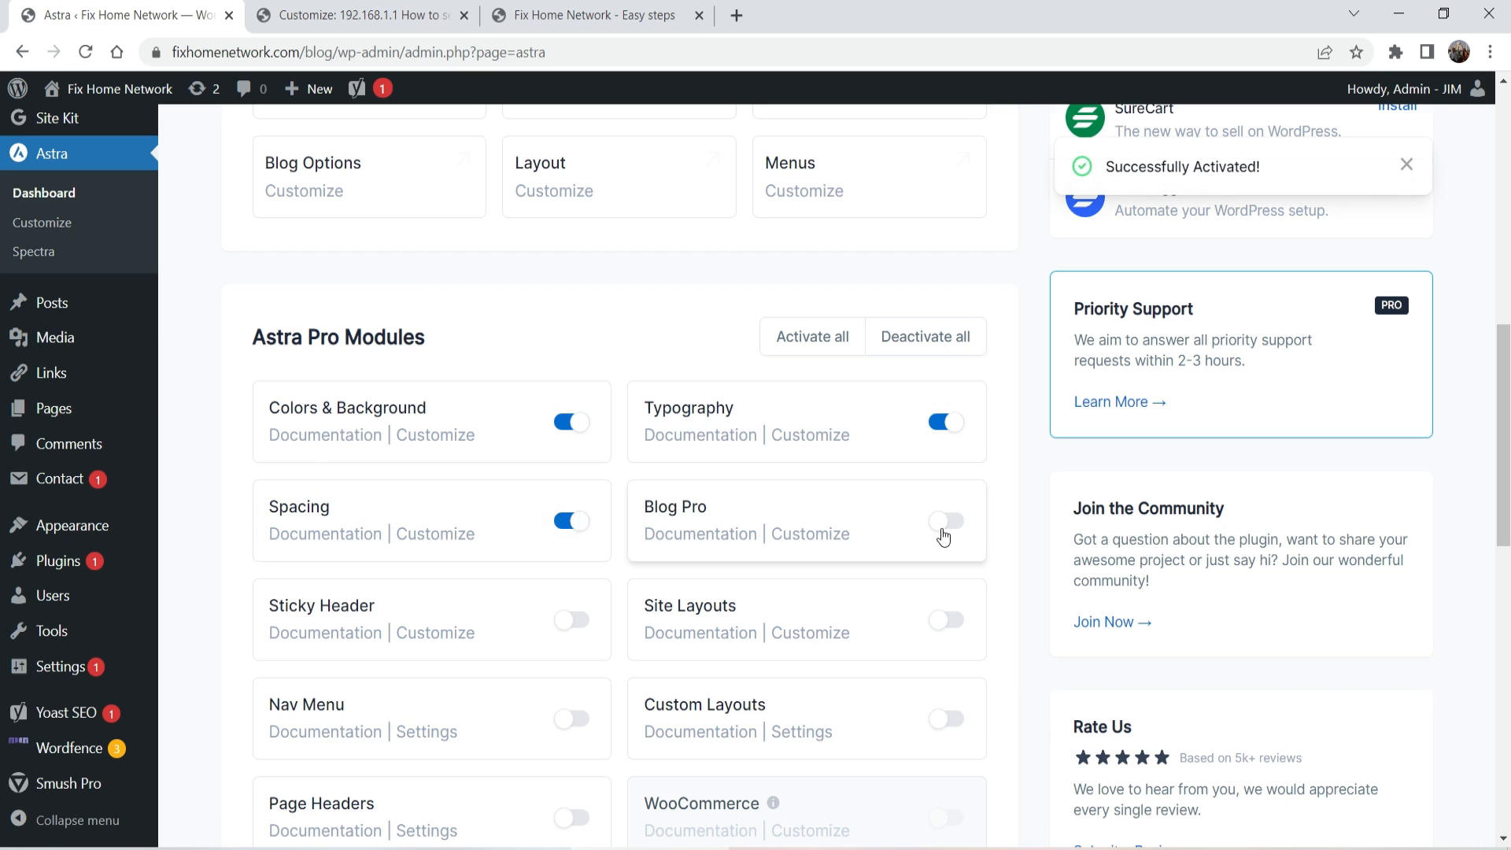
Step: Activate the Site Layouts, Sticky Header and Page Headers modules of Astra Pro
scroll(1015, 429, "down", 2)
left_click(953, 417)
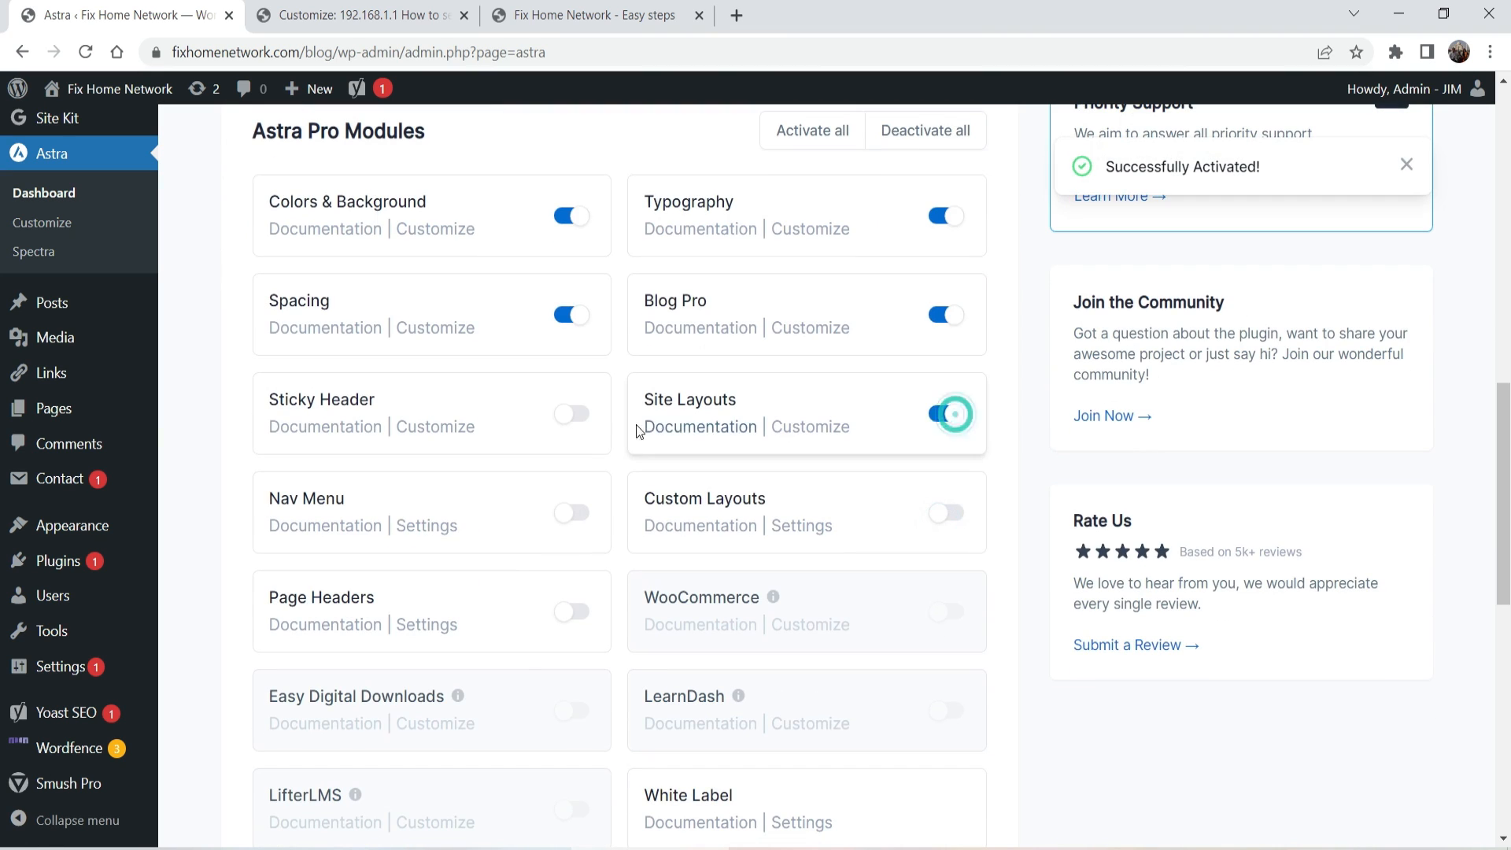
left_click(569, 417)
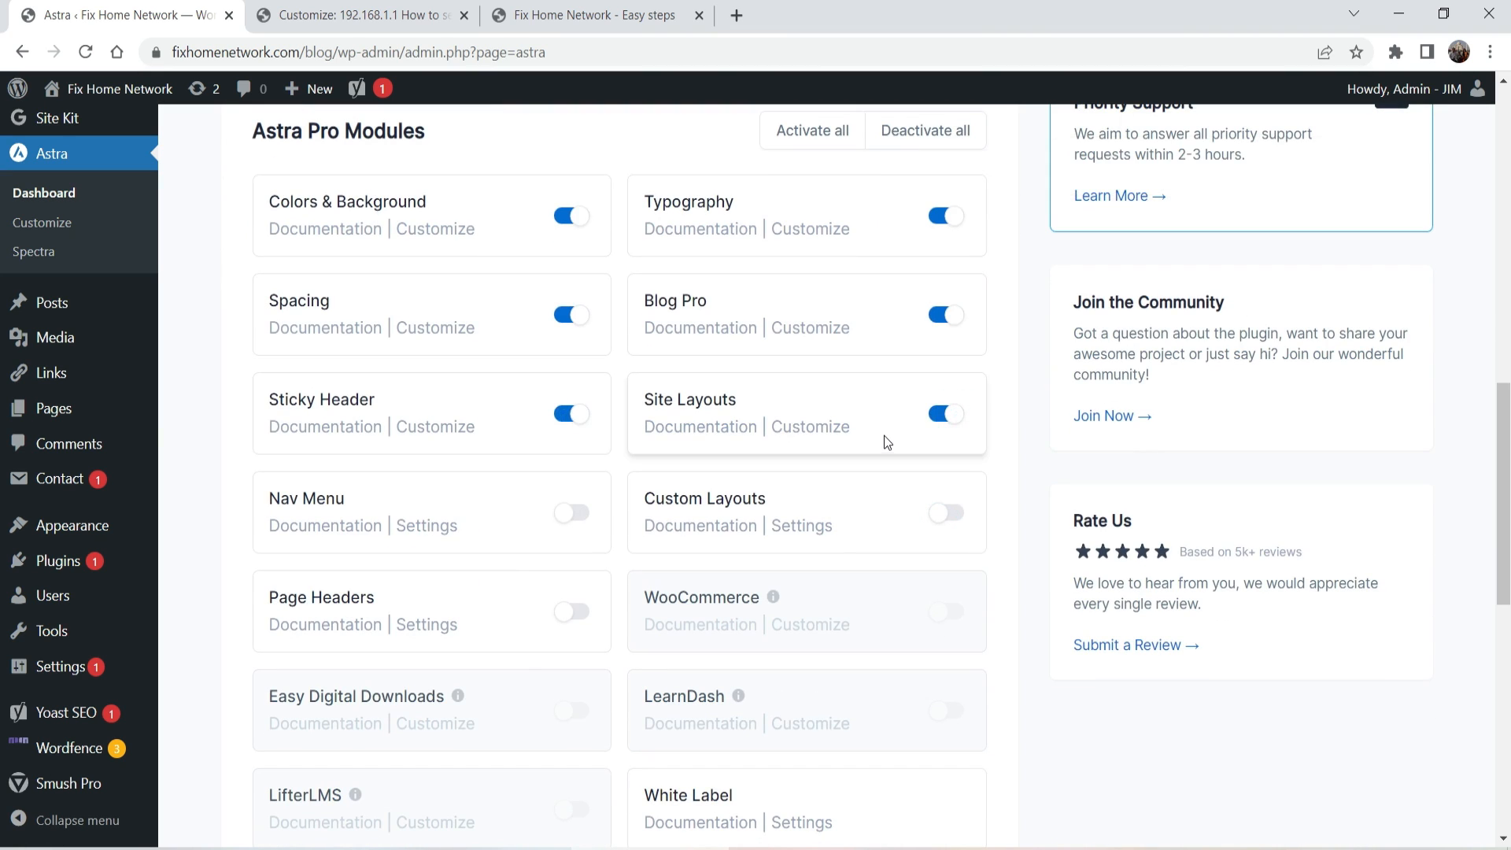
scroll(1046, 527, "down", 2)
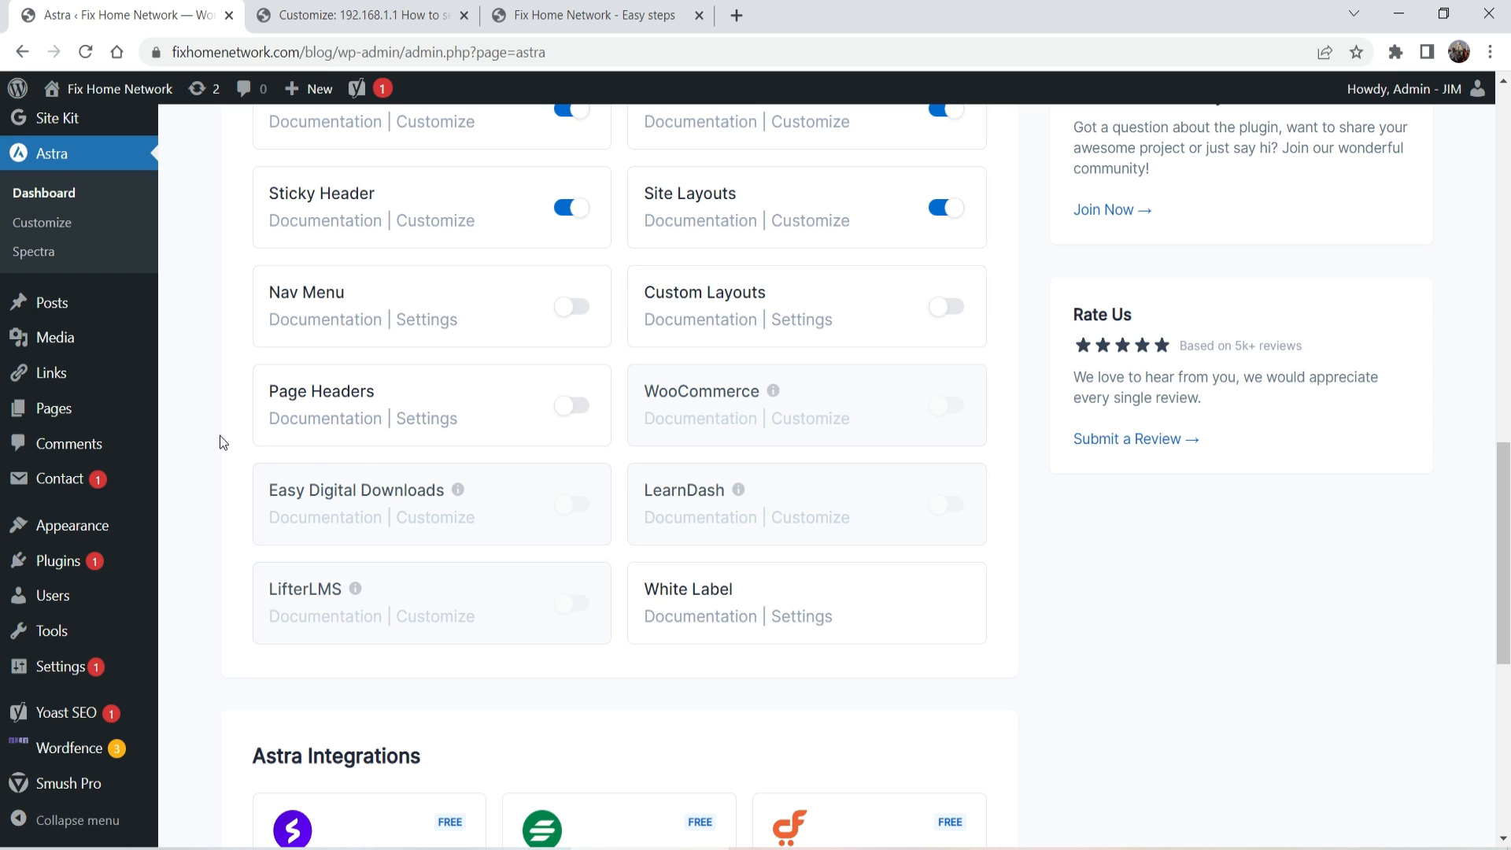
left_click(571, 406)
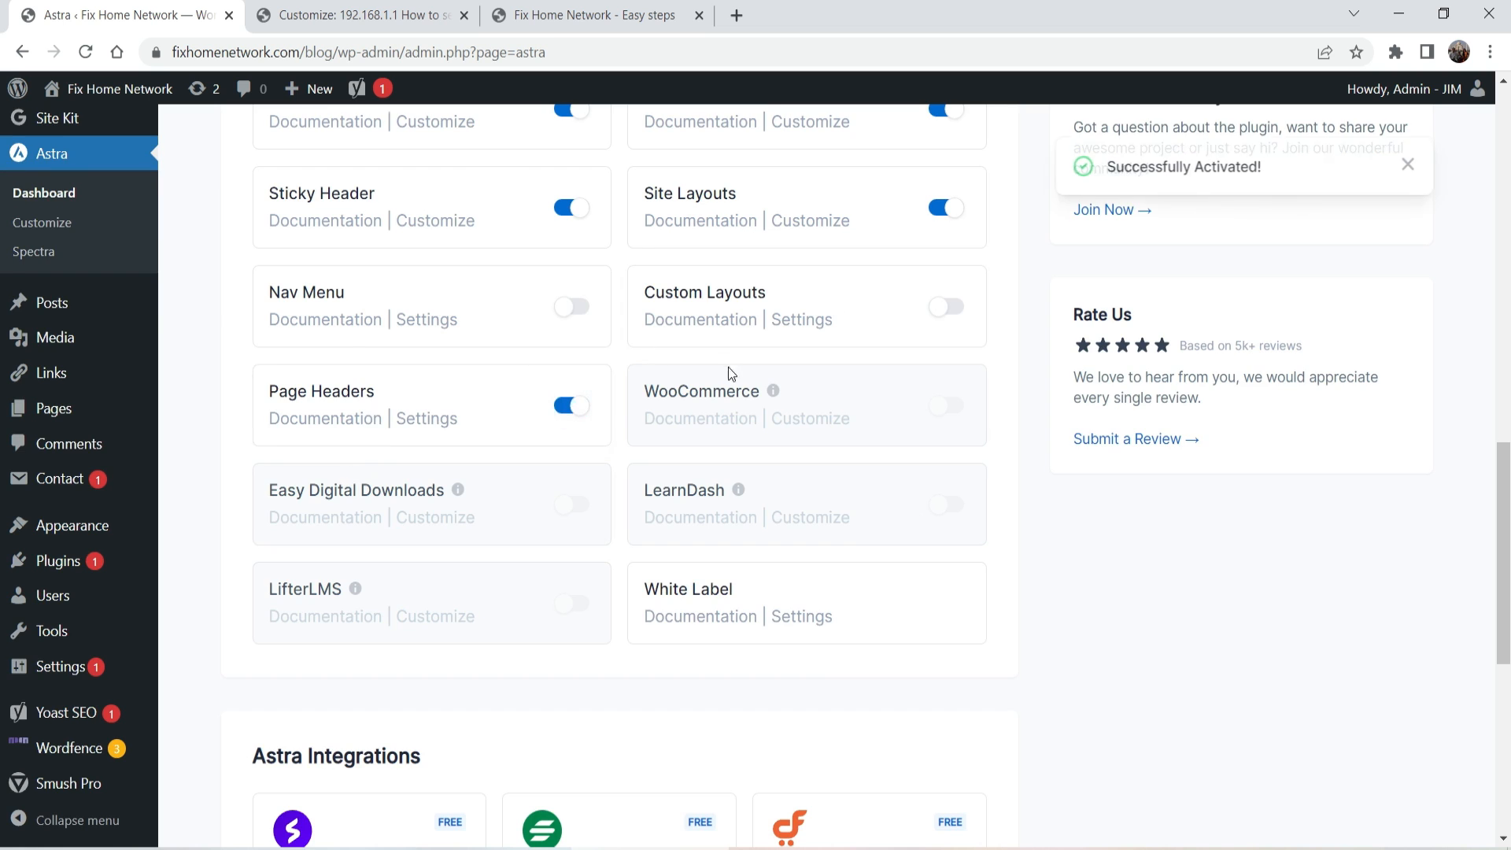
Step: Open the theme customizer from the Astra dashboard and close the old customizer tab
scroll(825, 293, "up", 3)
scroll(824, 293, "up", 8)
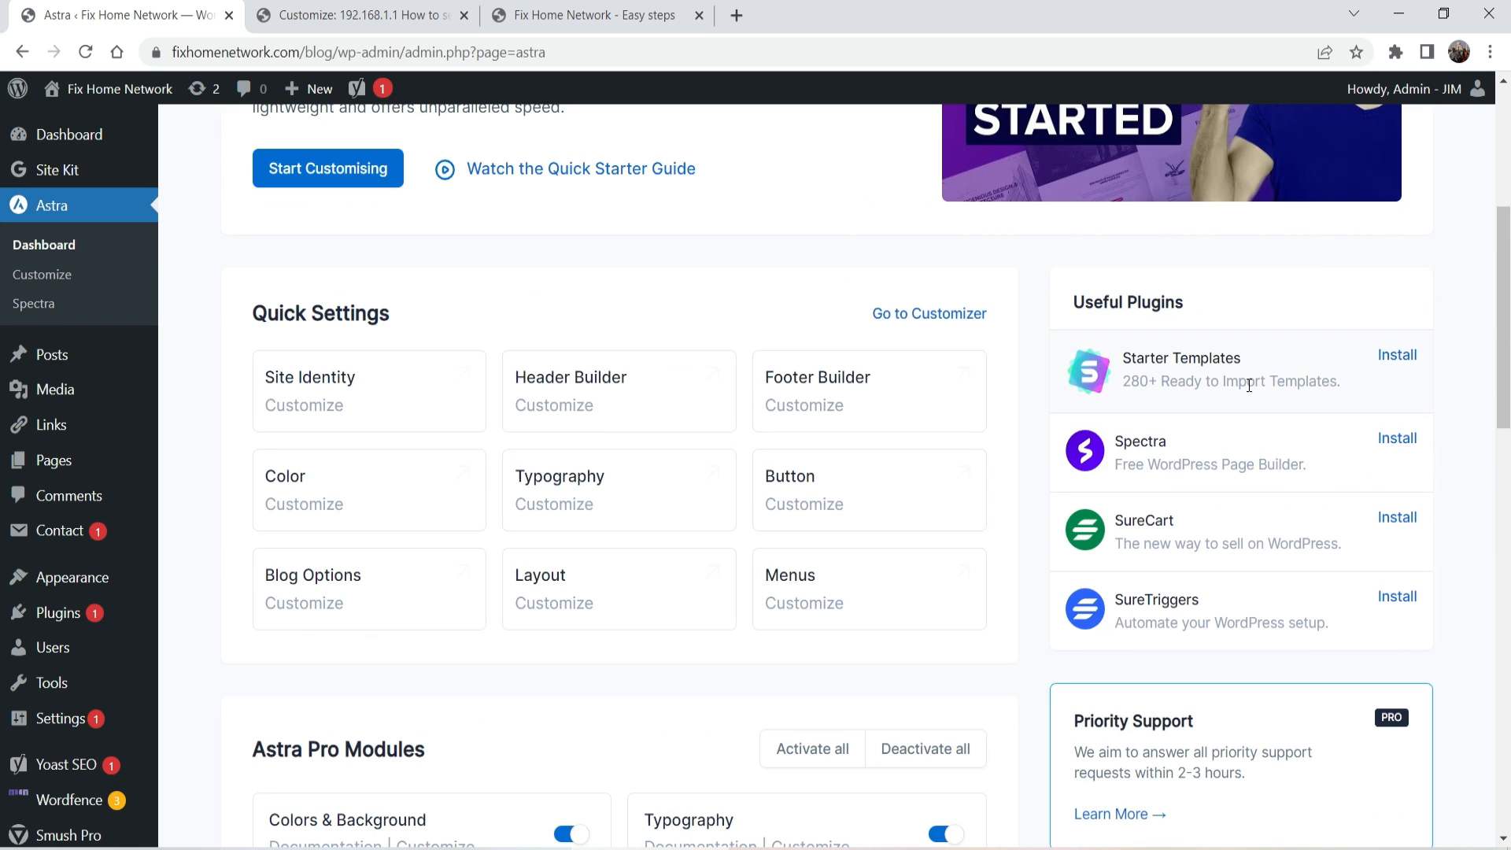
scroll(709, 370, "down", 4)
scroll(441, 409, "up", 5)
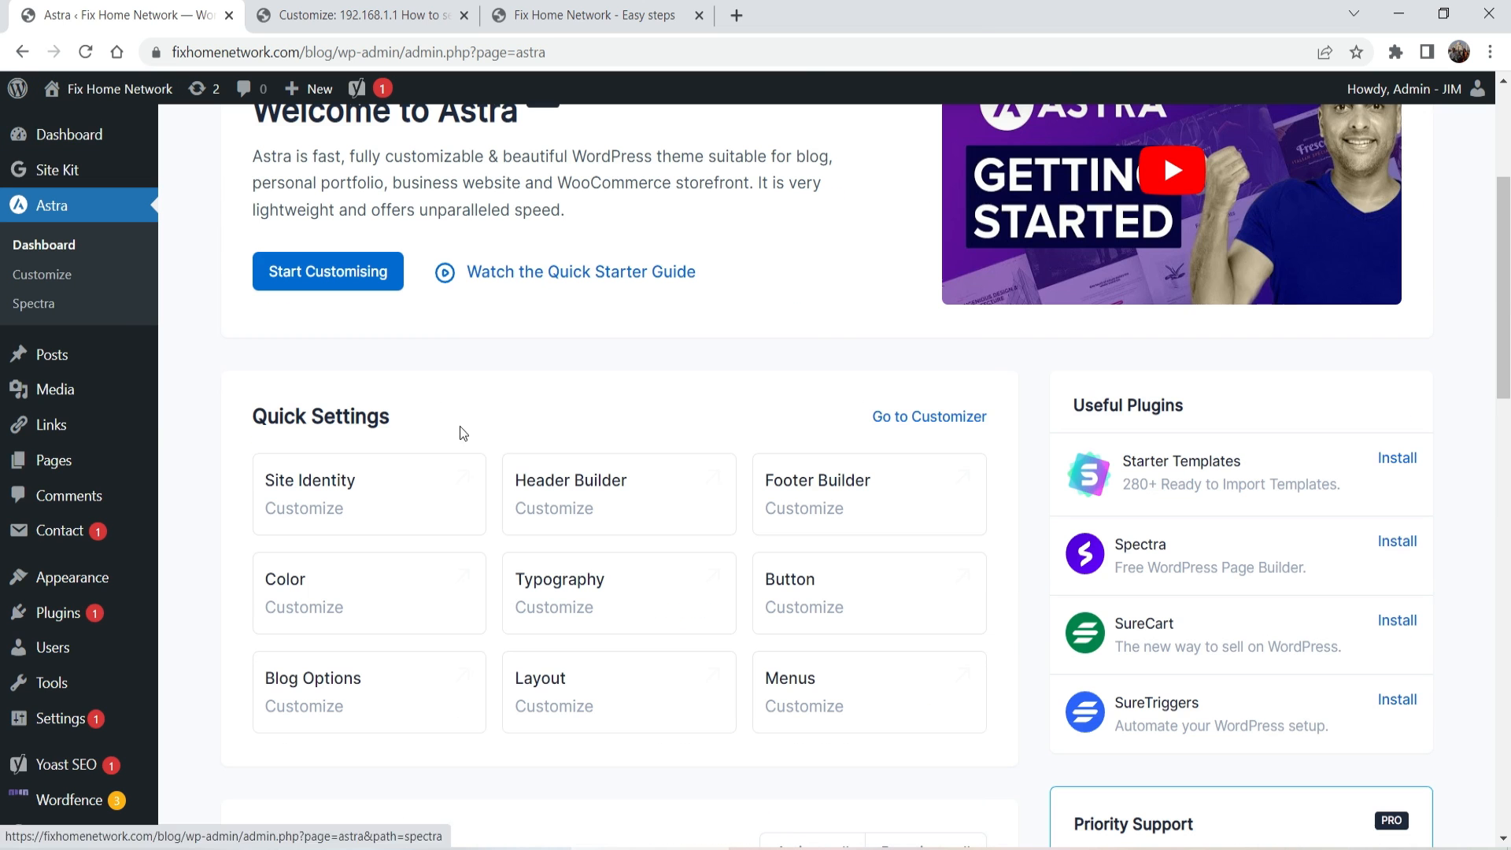
left_click(62, 273)
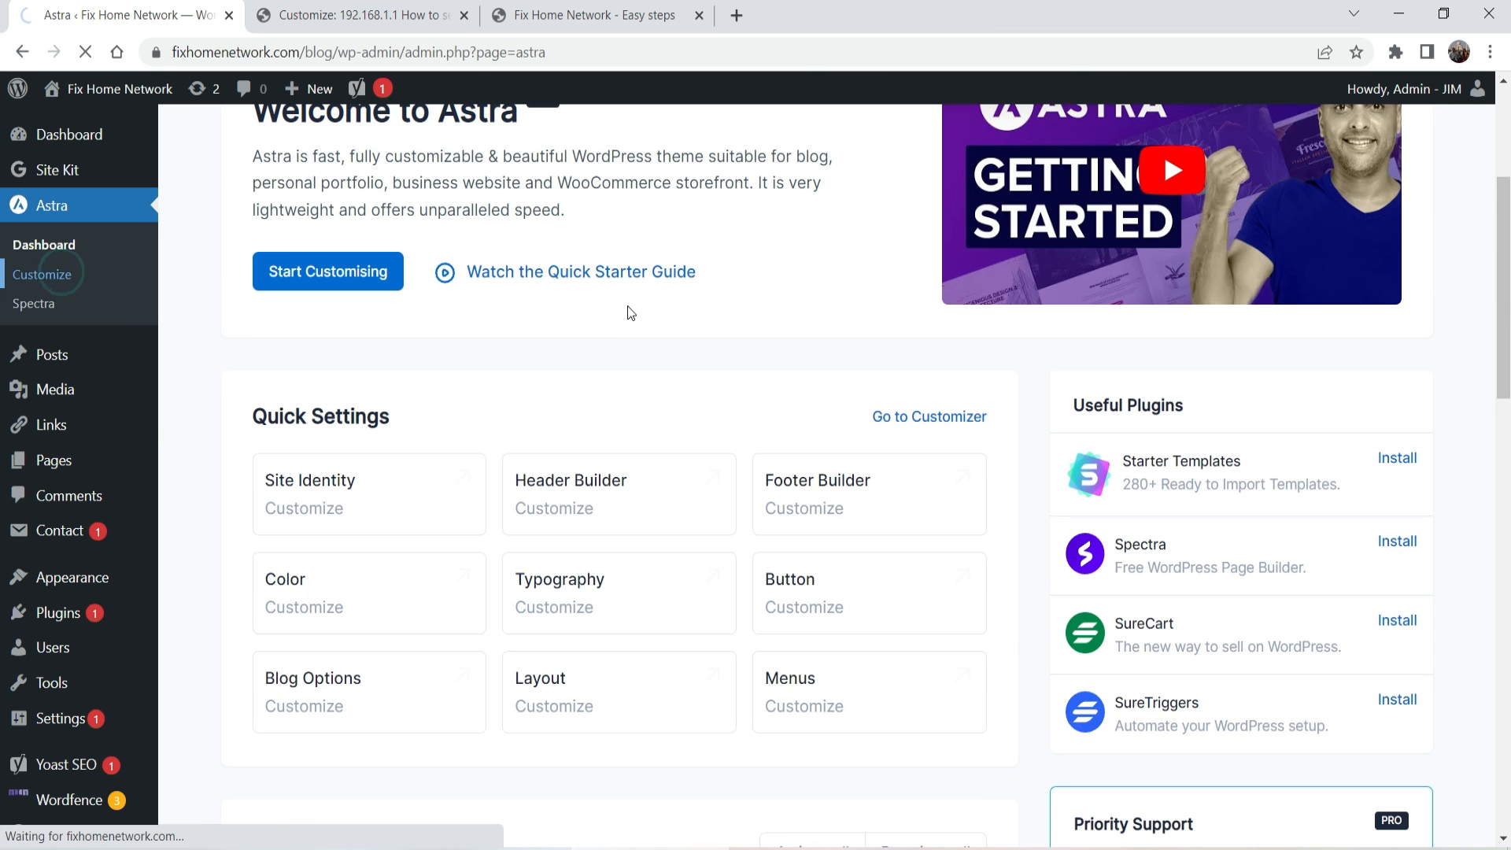
left_click(441, 19)
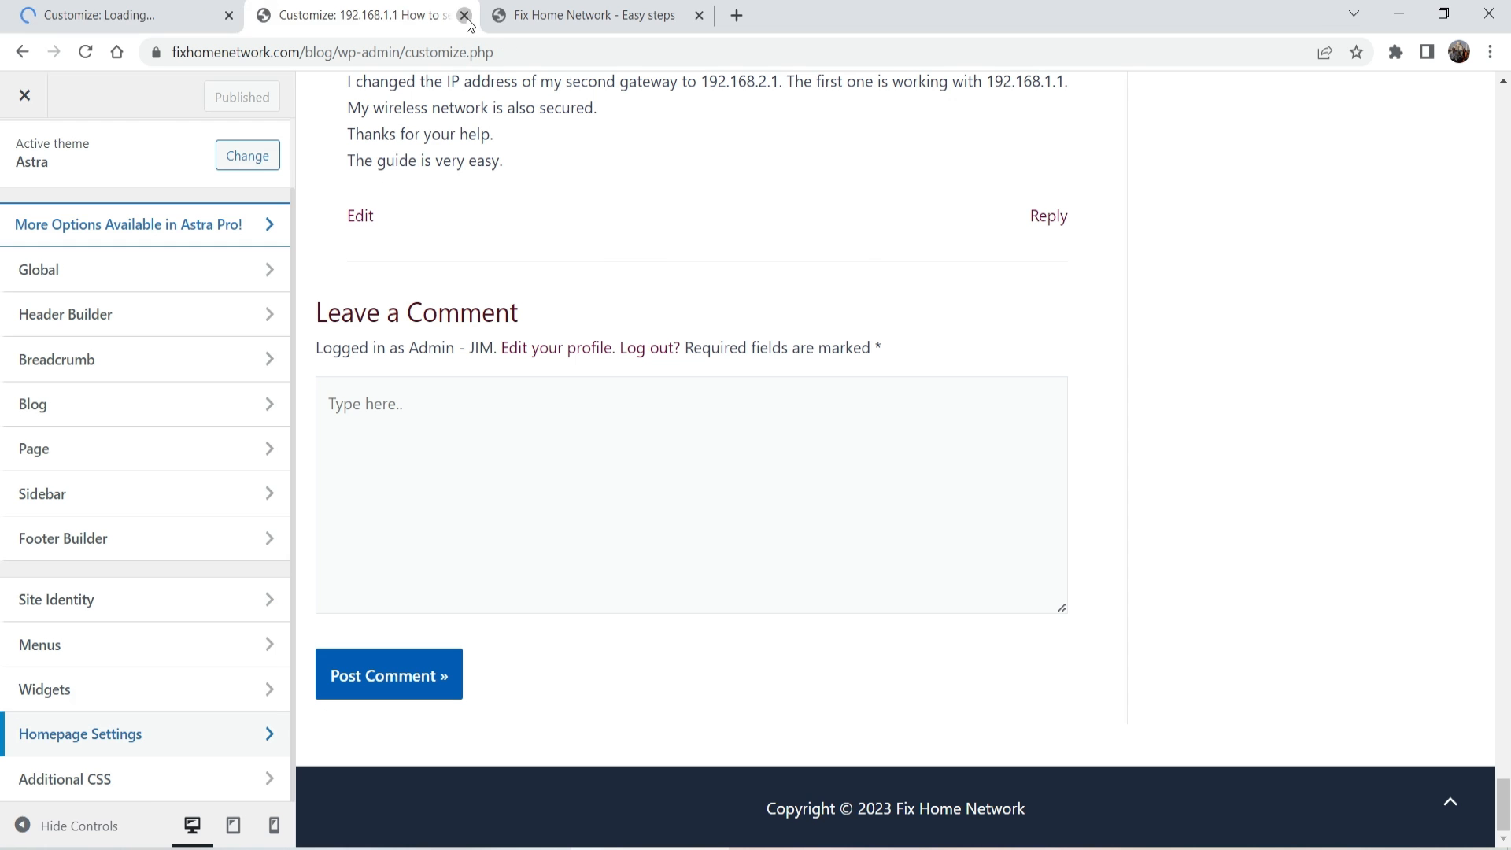
left_click(465, 16)
left_click(118, 15)
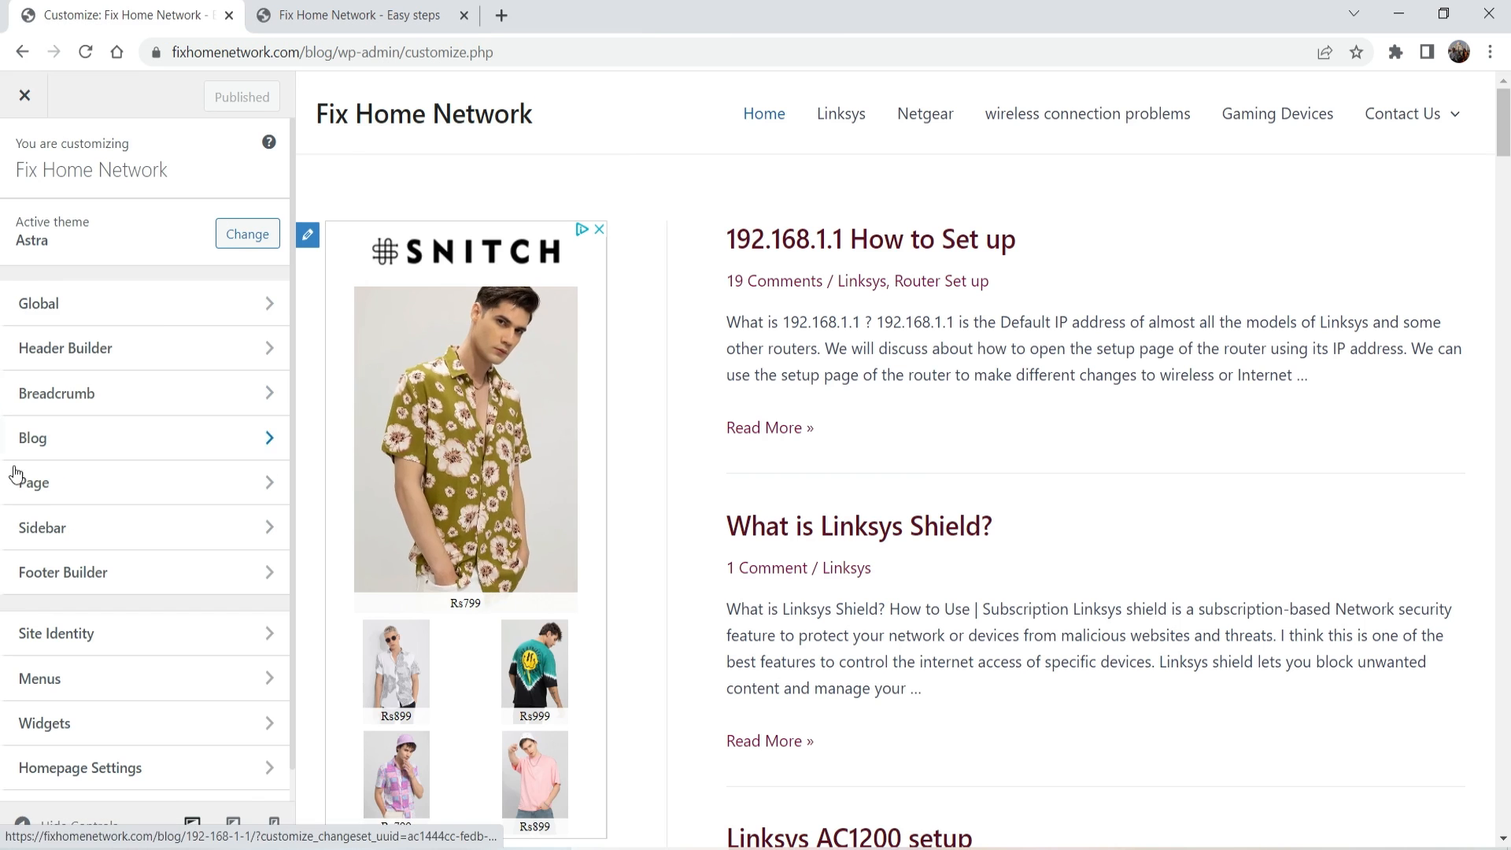
Step: Set the grid layout of the Blog / Archive pages to 3 Columns
left_click(74, 440)
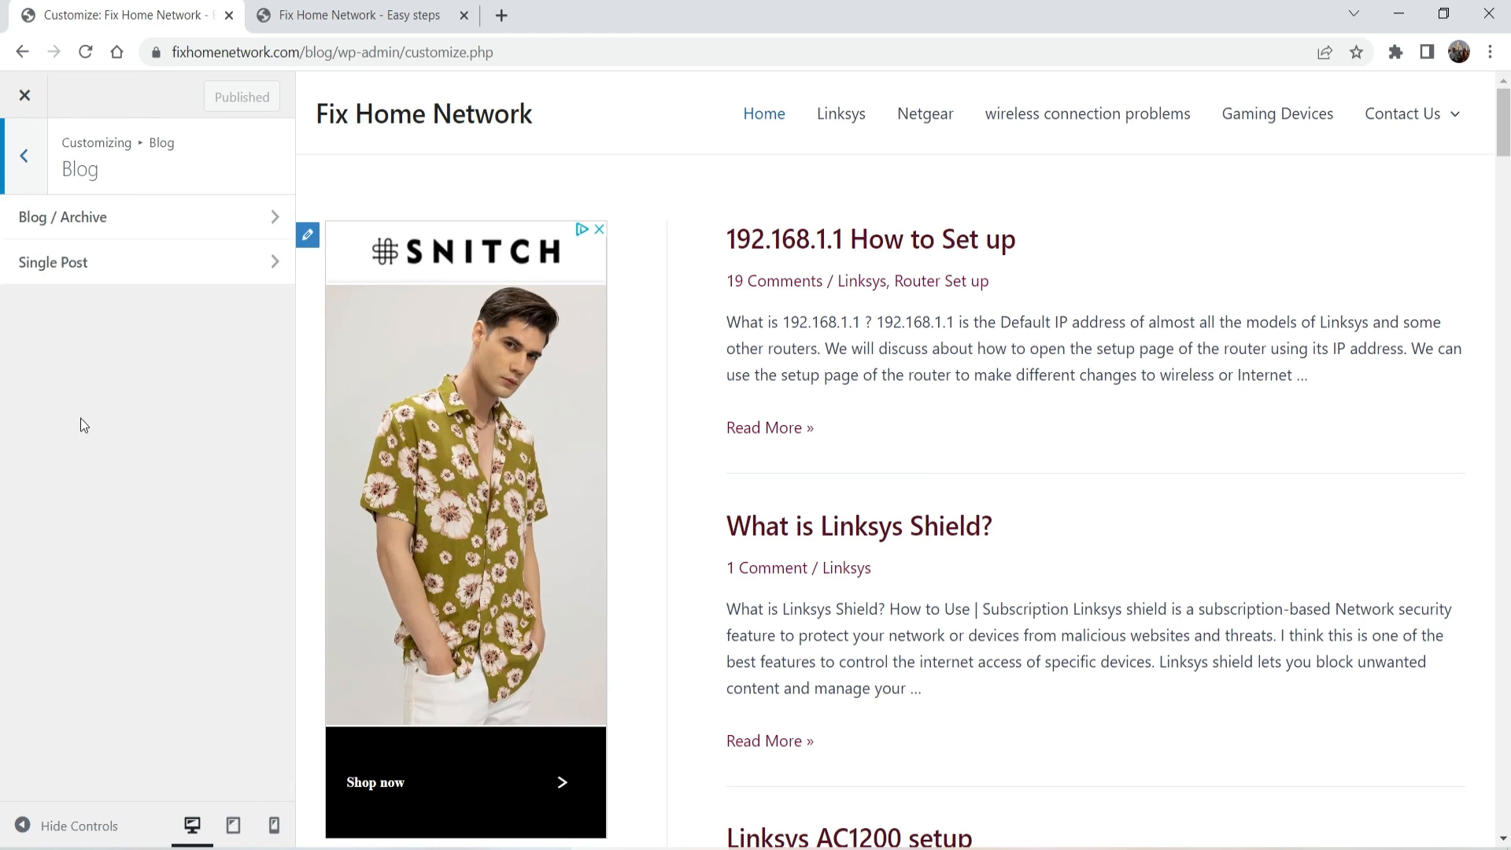
left_click(85, 223)
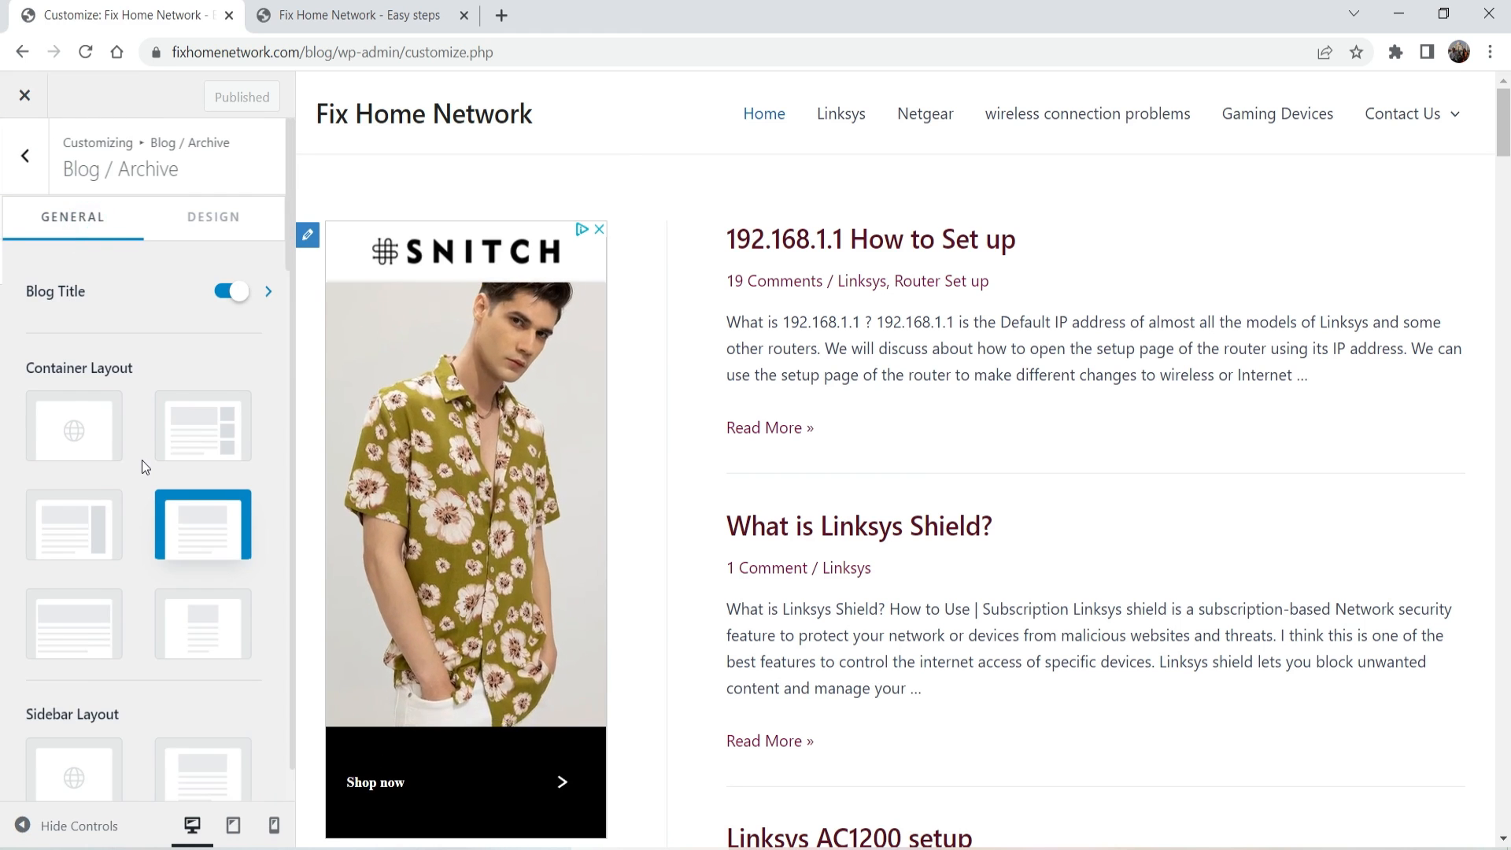
scroll(224, 362, "down", 6)
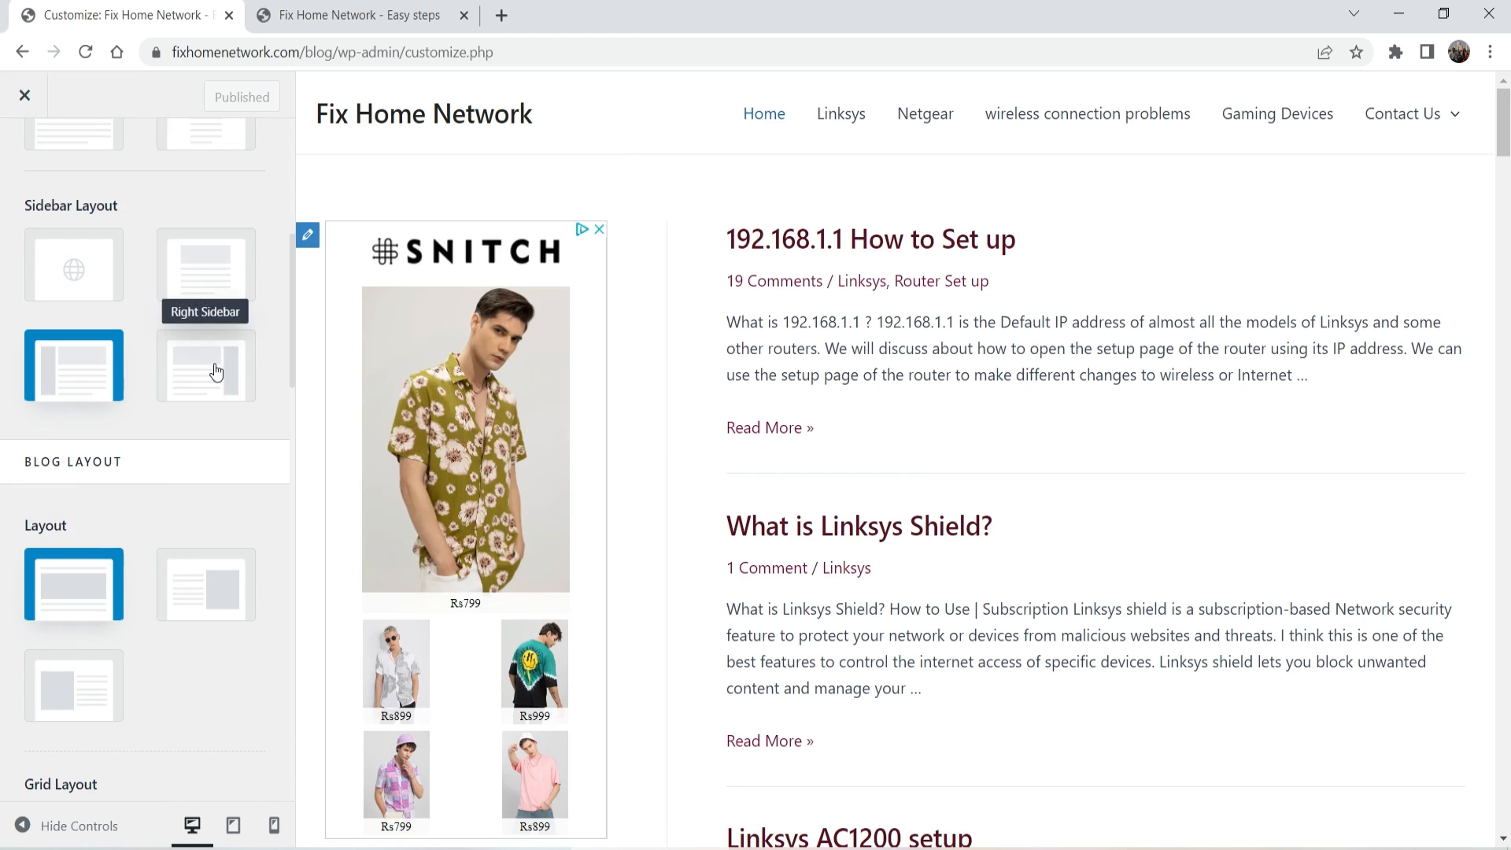
scroll(212, 340, "down", 1)
scroll(212, 340, "down", 3)
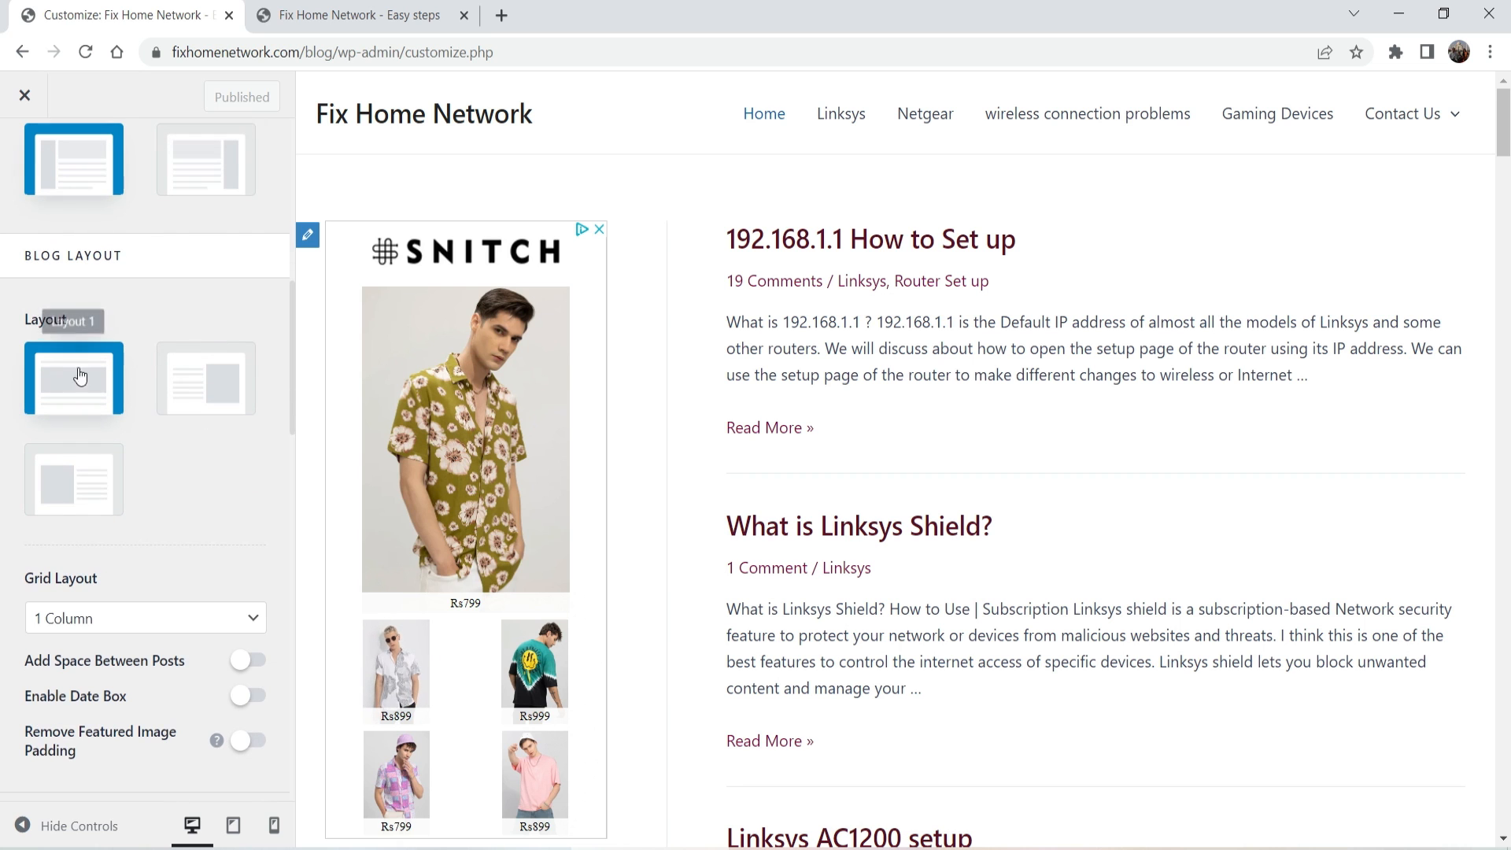
scroll(194, 337, "down", 3)
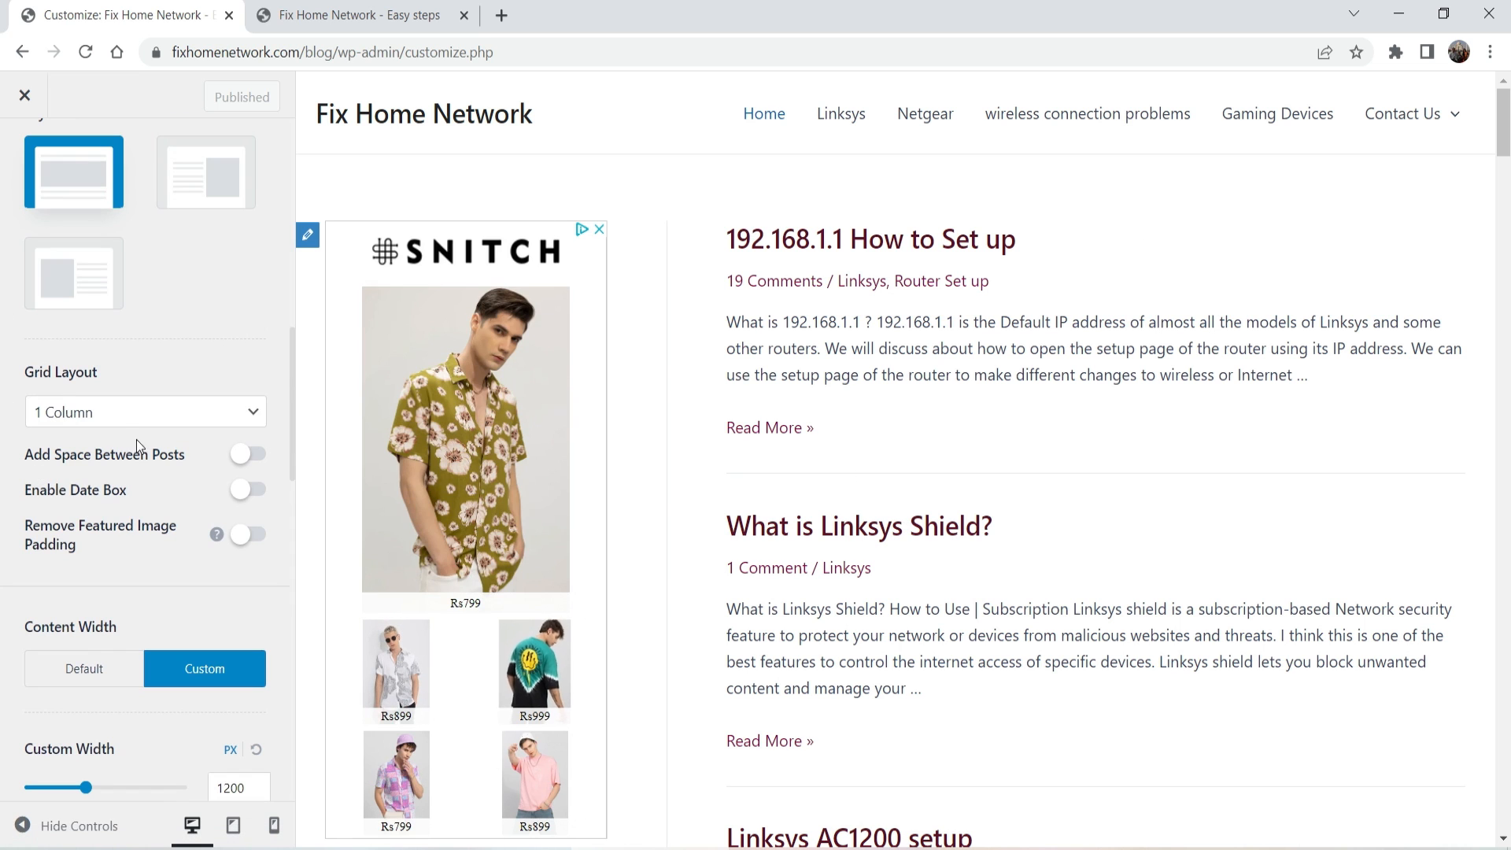
left_click(148, 415)
left_click(152, 479)
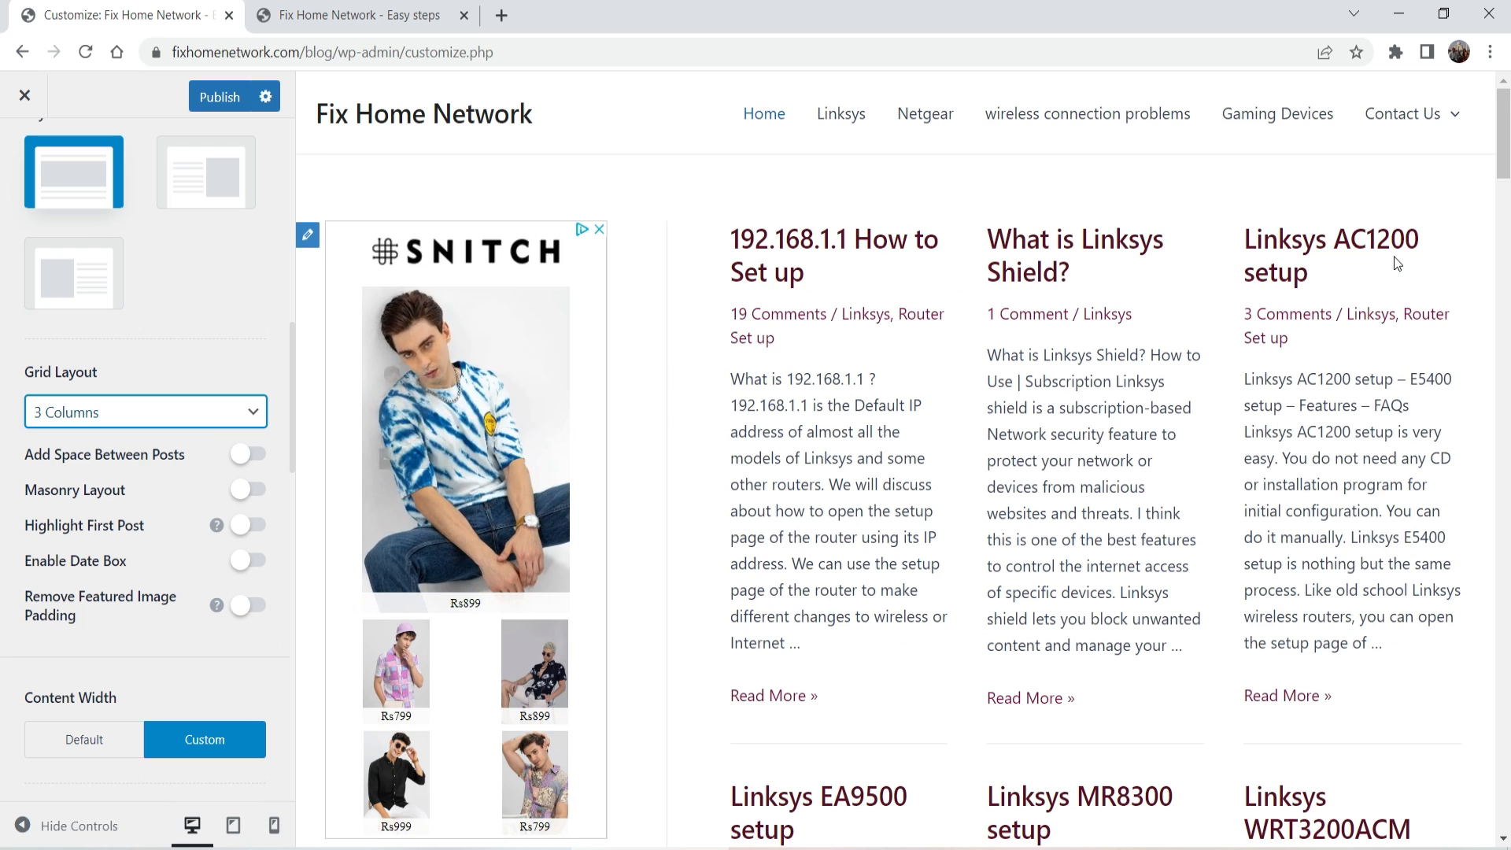
Step: Enable Add Space Between Posts, Masonry Layout and Highlight First Post for the blog layout
left_click(255, 456)
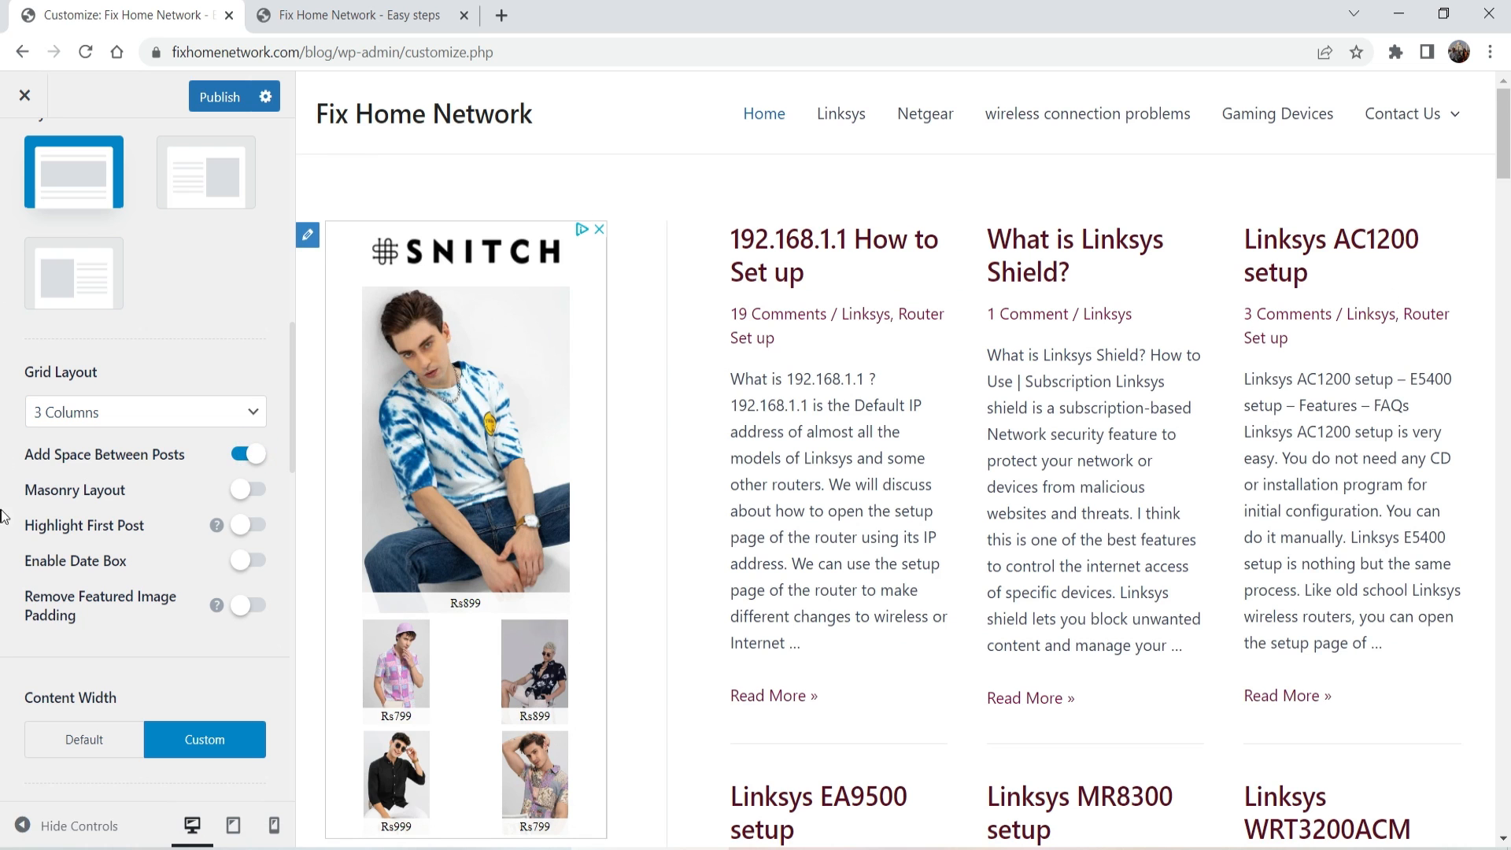
left_click(251, 490)
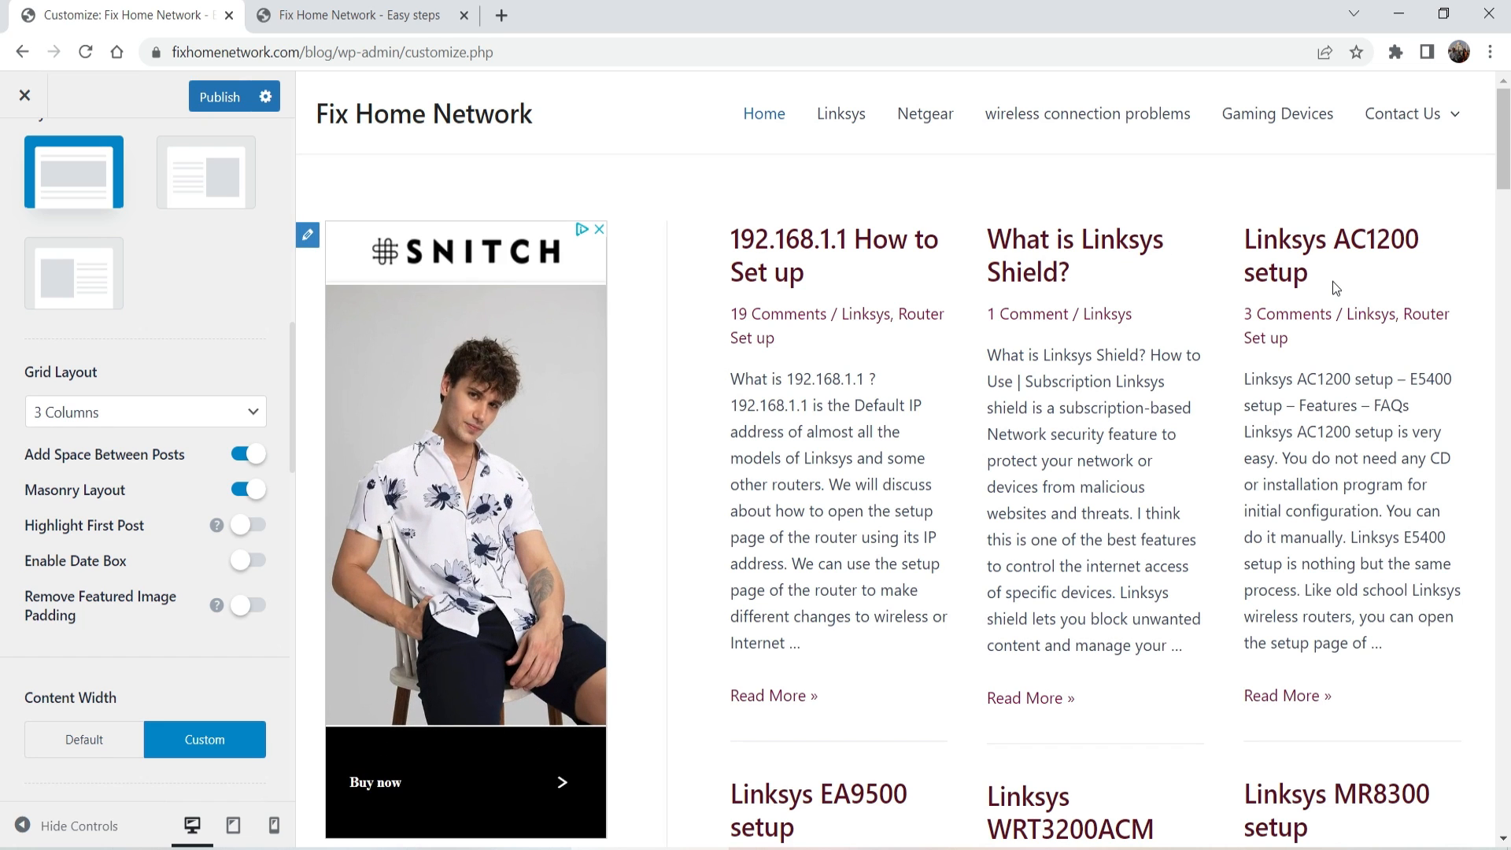
left_click(253, 525)
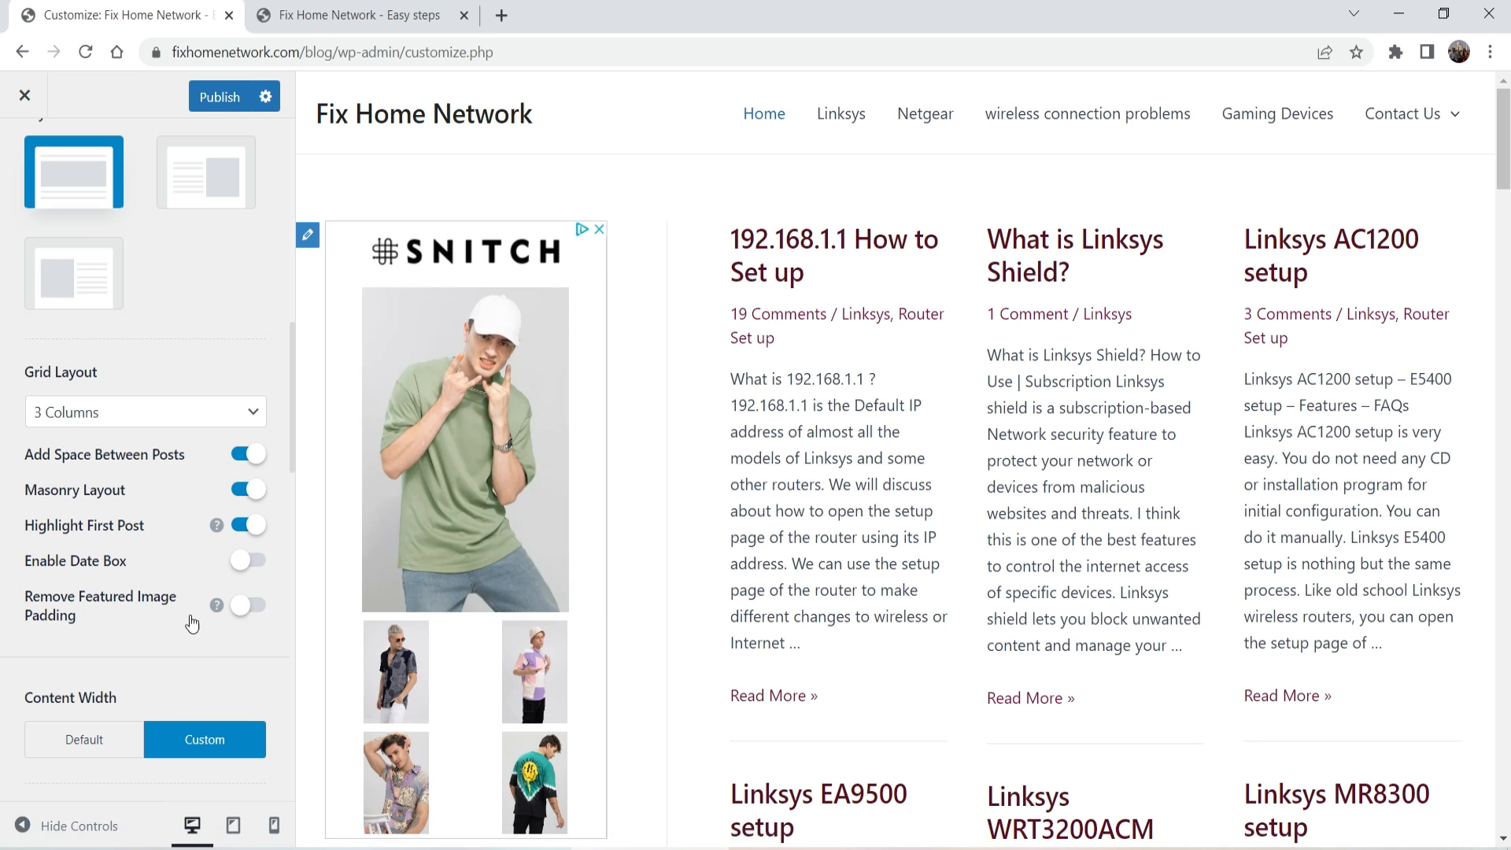
Step: Try a date box with the Circle style on the blog posts and disable it again
left_click(261, 564)
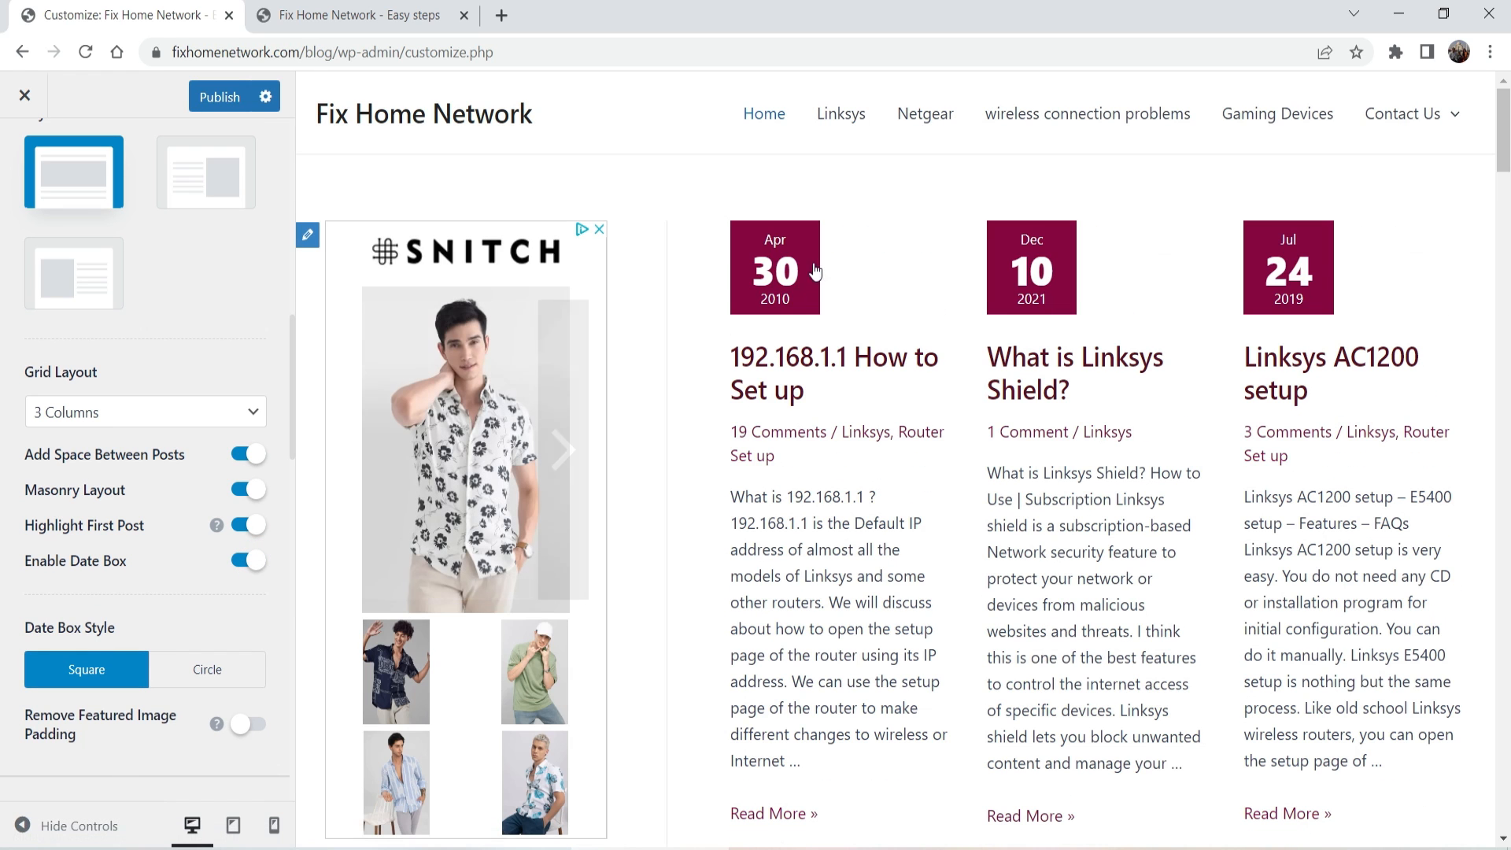
left_click(209, 673)
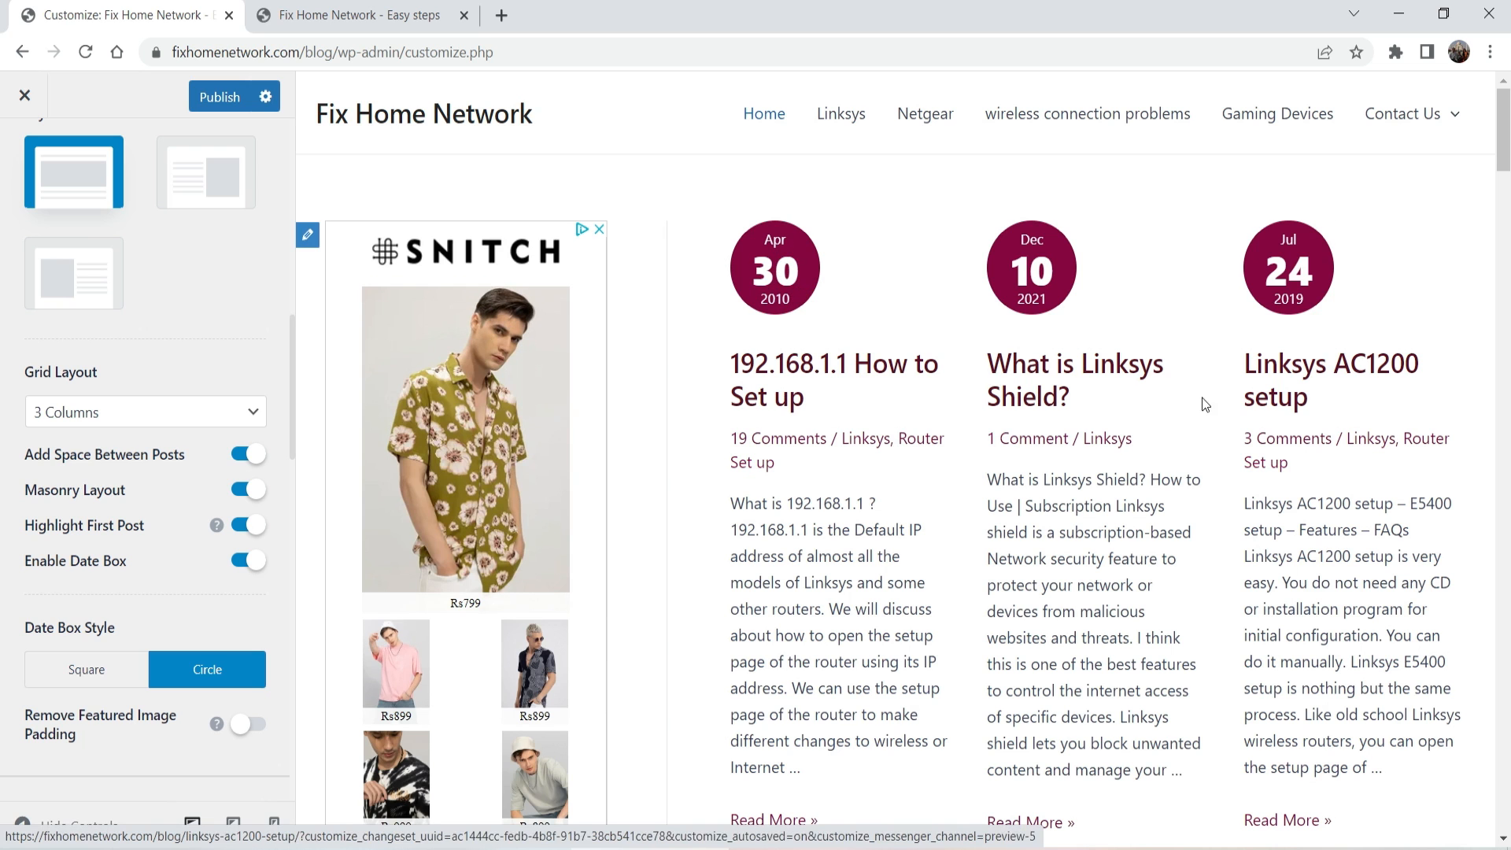
left_click(248, 561)
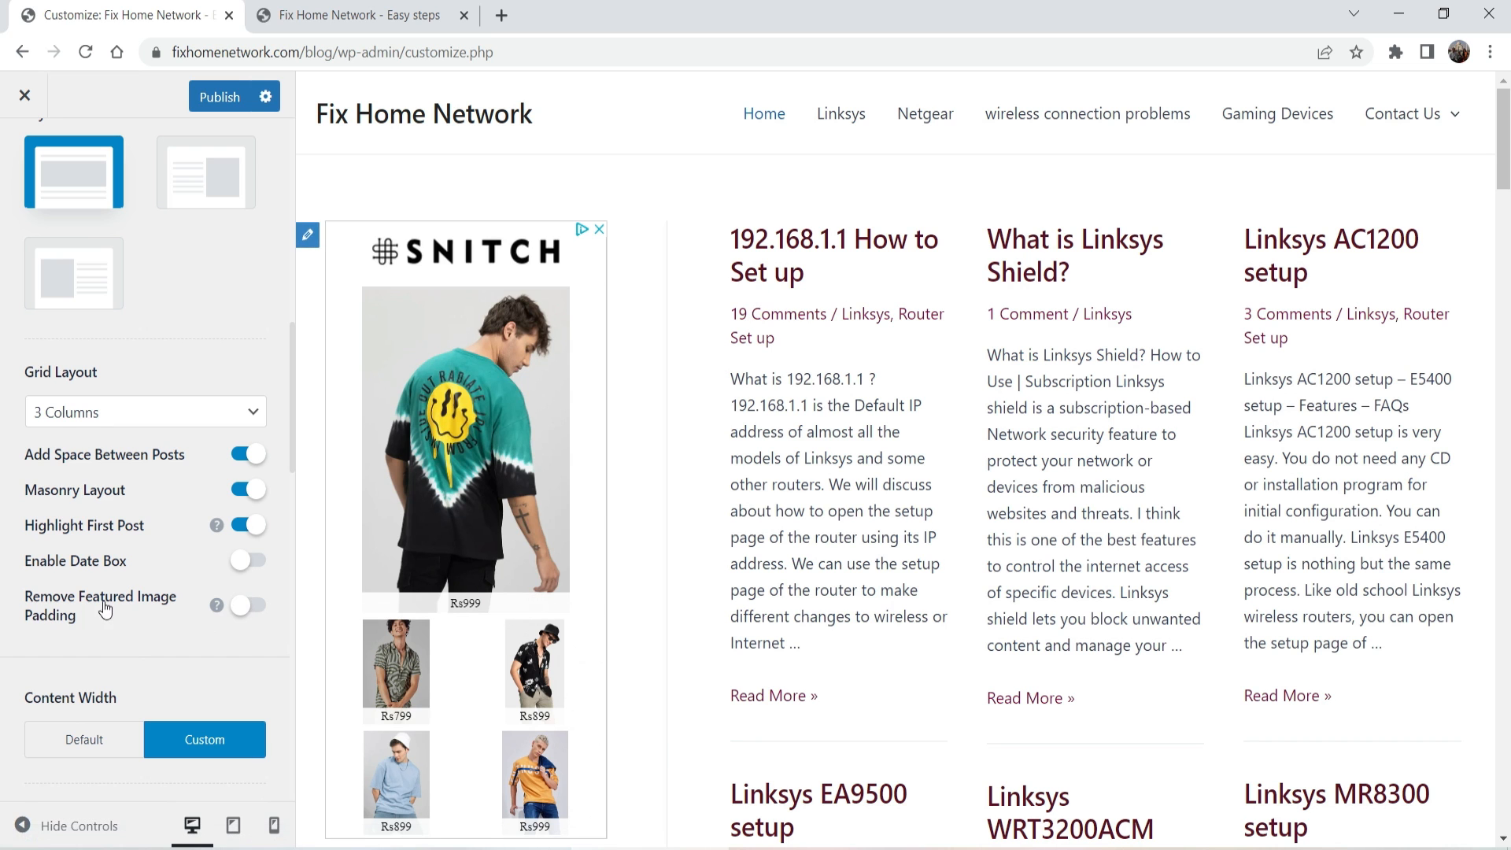
Step: Set the post excerpt count to 36 and check the shortened excerpts in the preview
scroll(924, 252, "down", 6)
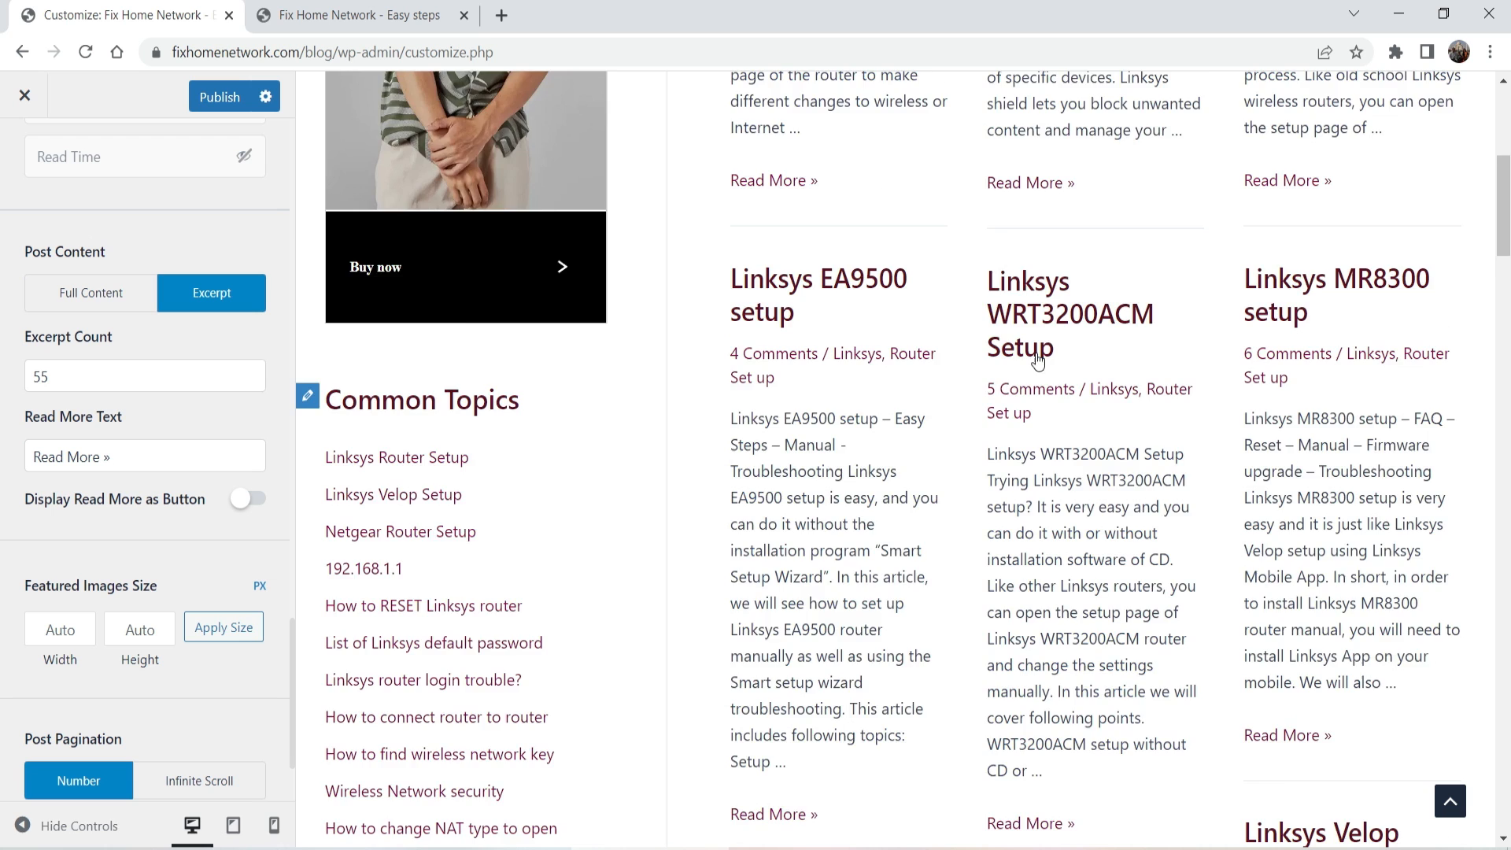
scroll(919, 331, "down", 3)
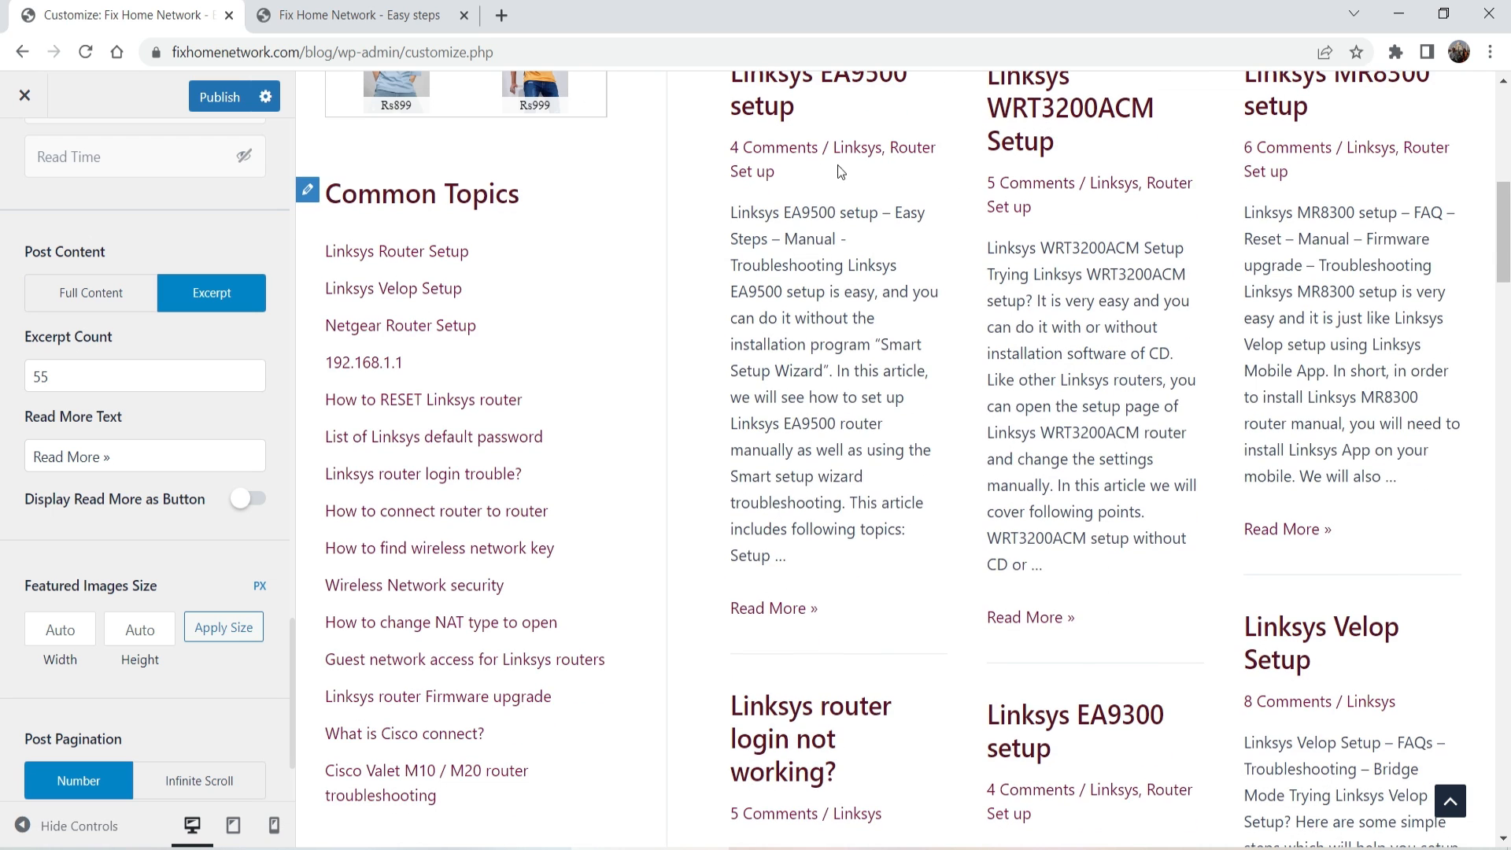
left_click_drag(767, 272, 817, 546)
left_click(35, 381)
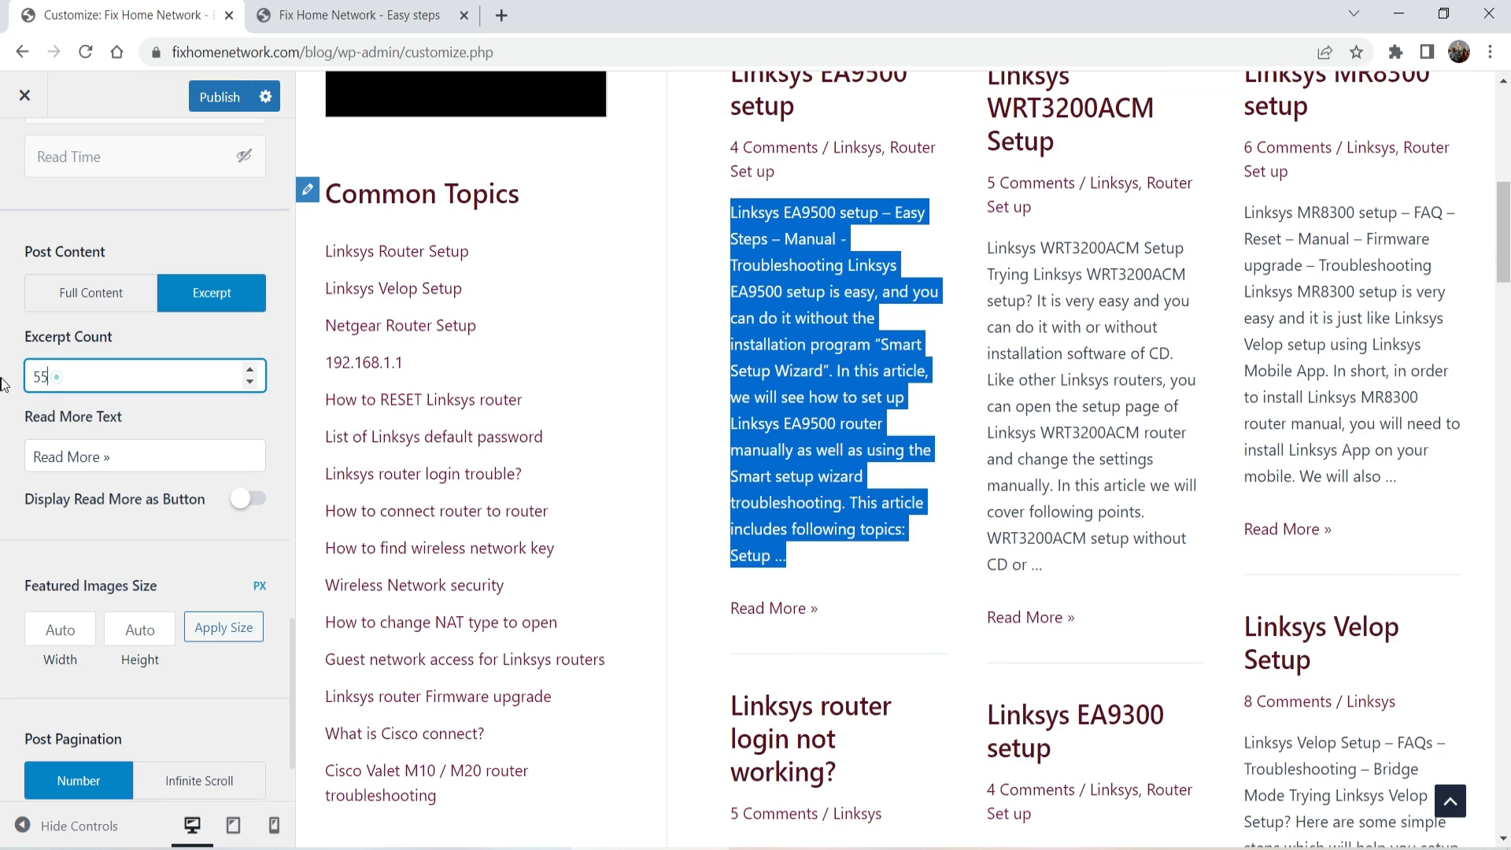
type("36")
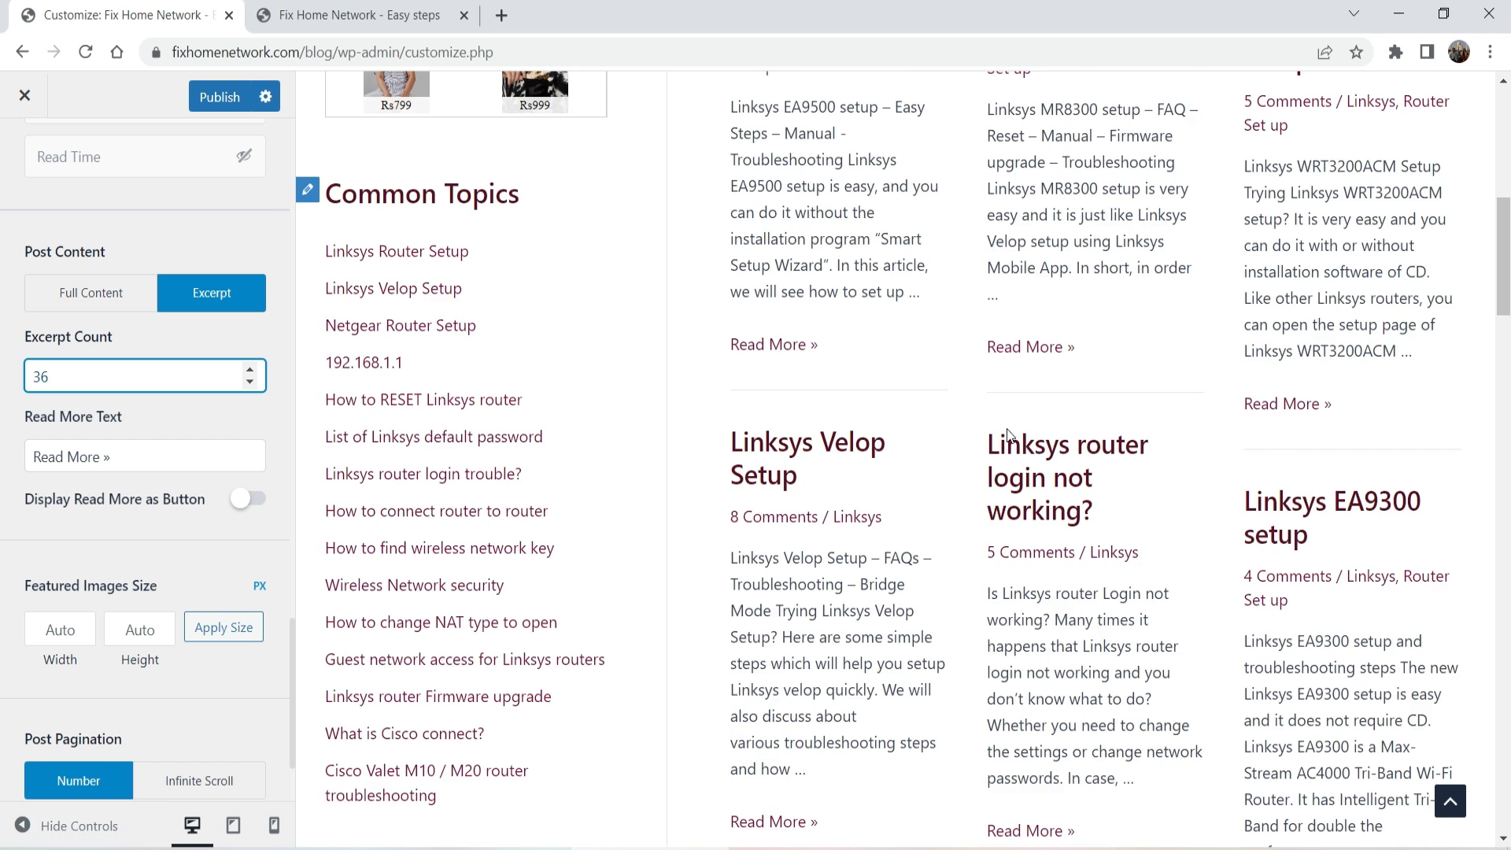
triple_click(747, 333)
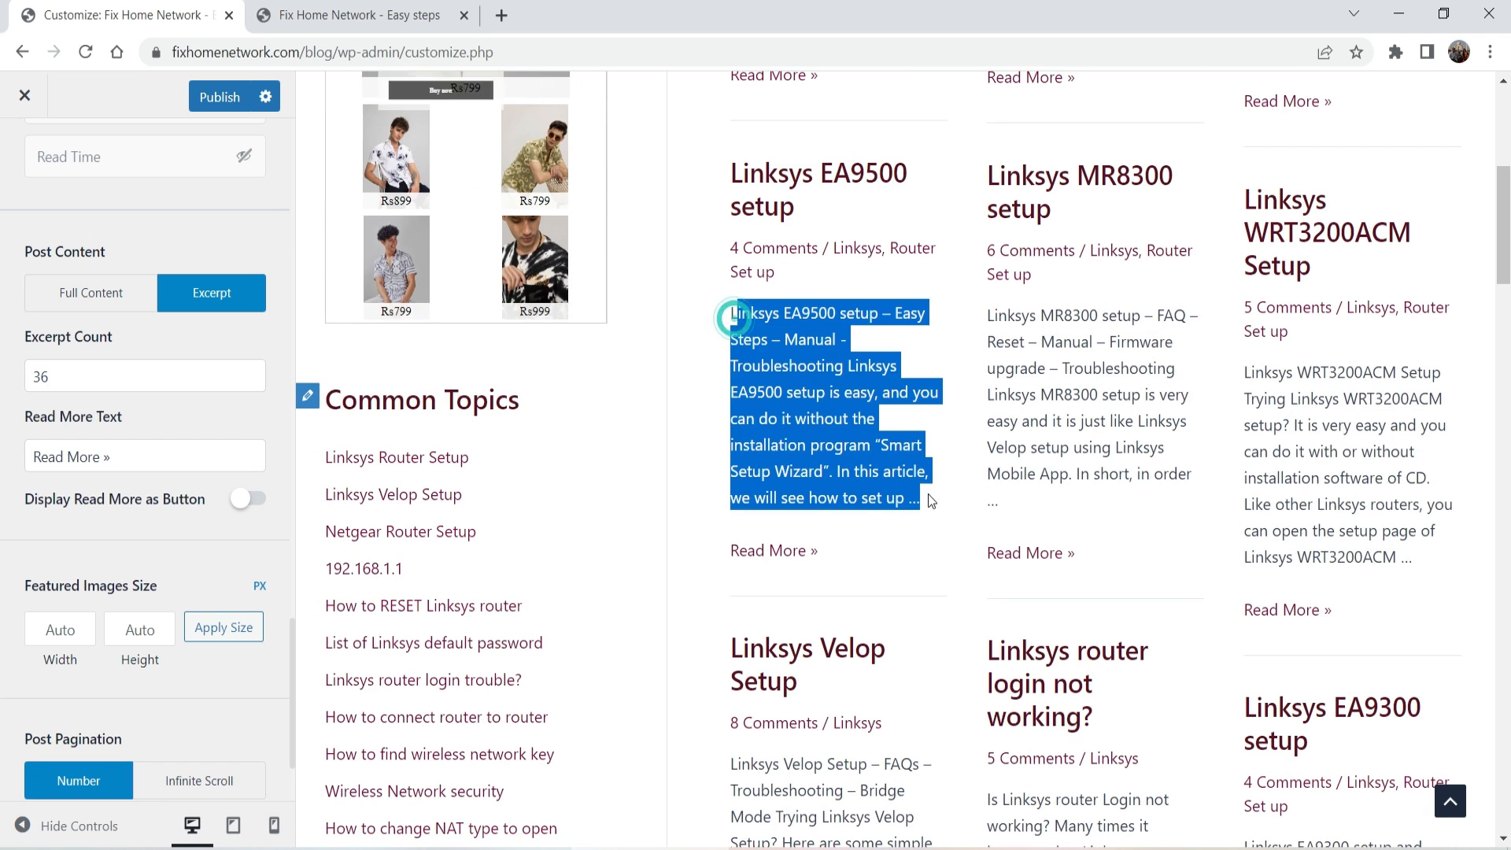
left_click(793, 436)
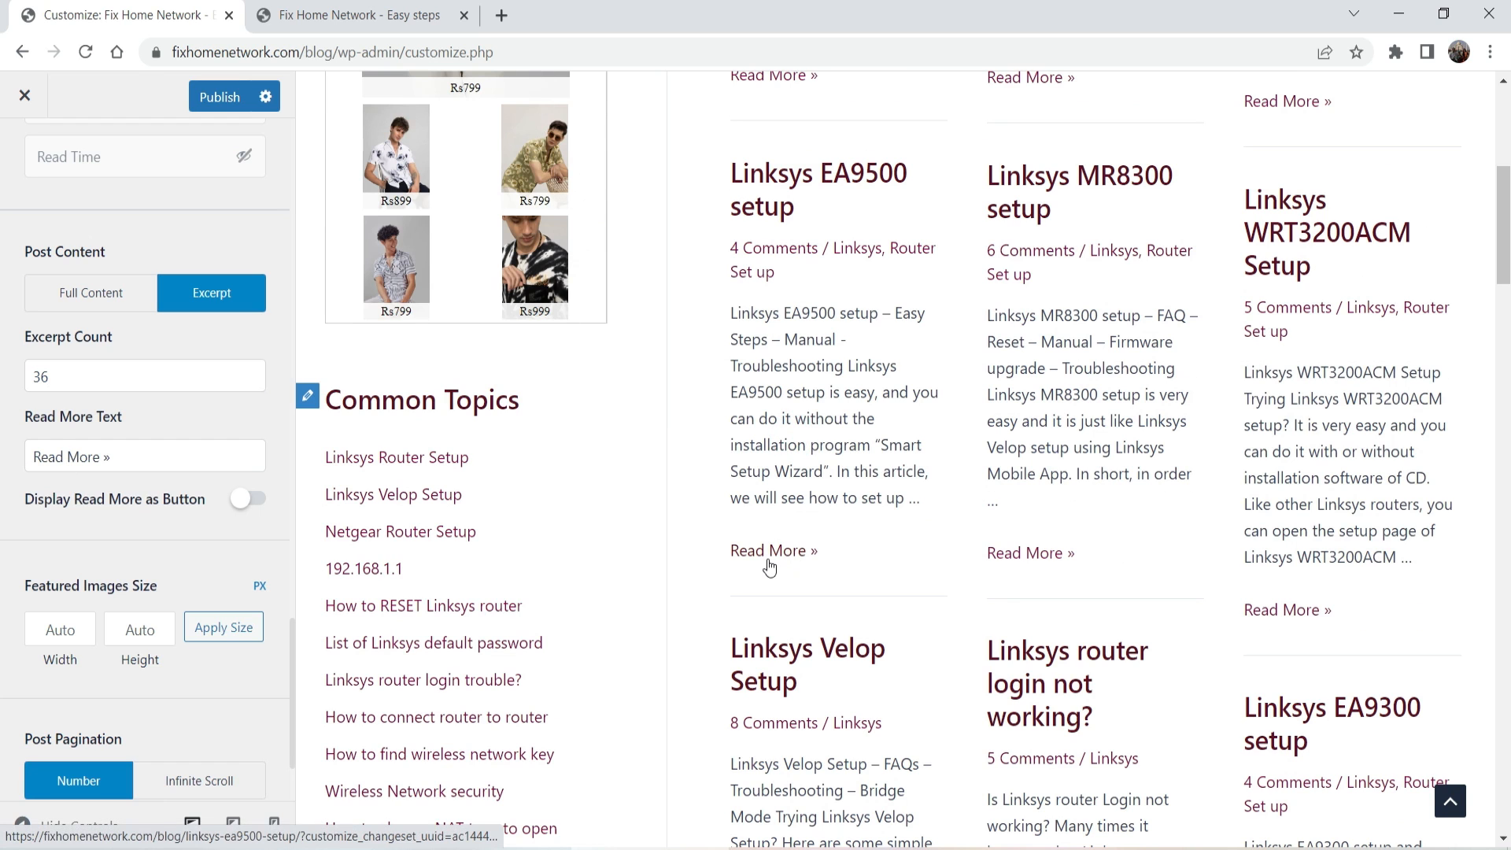
Step: Enable Display Read More as Button, publish the changes and check them on the reloaded live blog
left_click(249, 502)
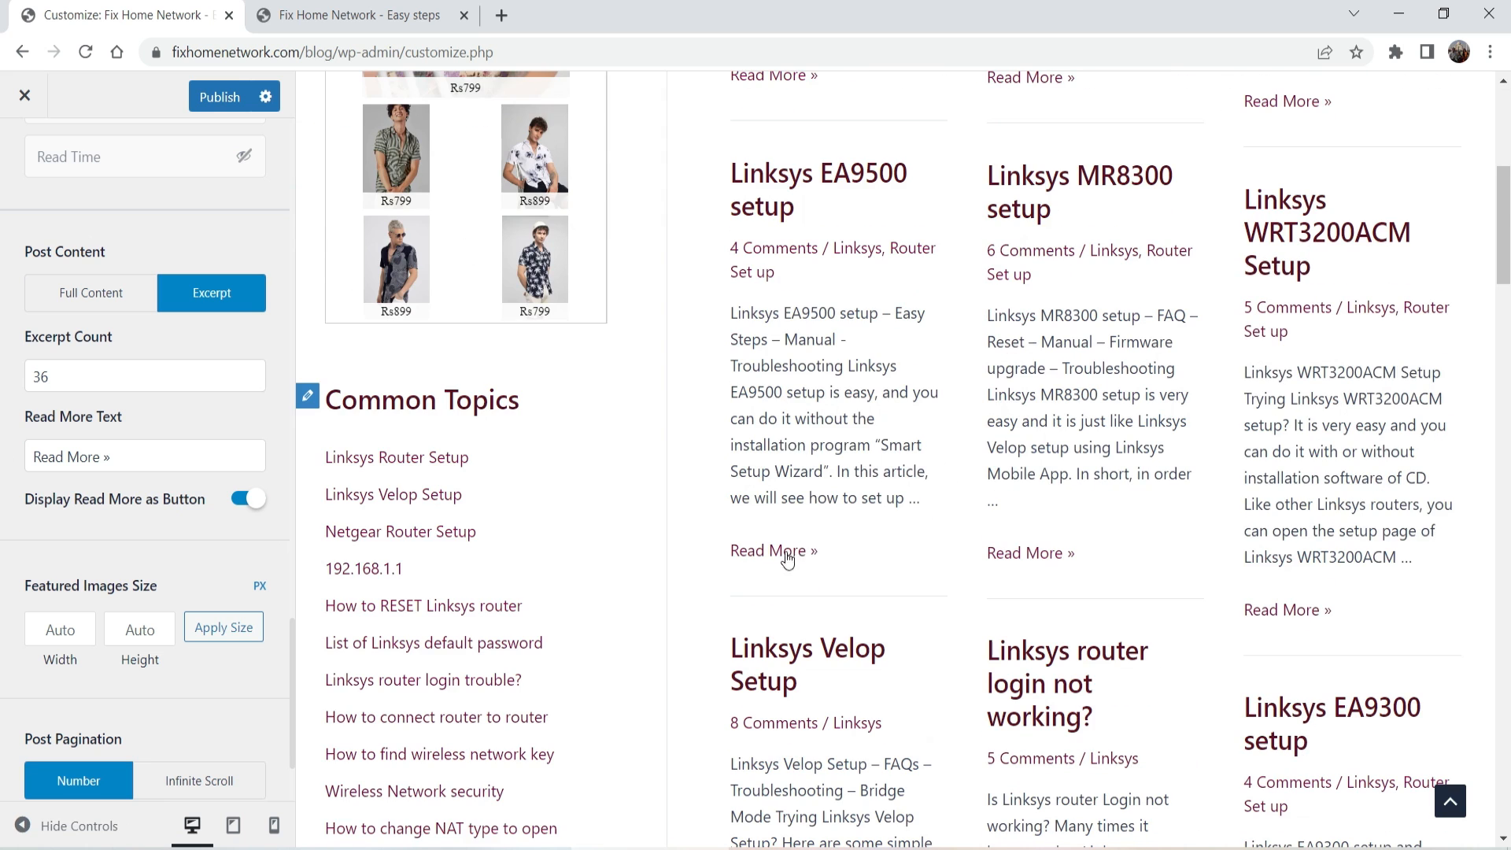
left_click(211, 85)
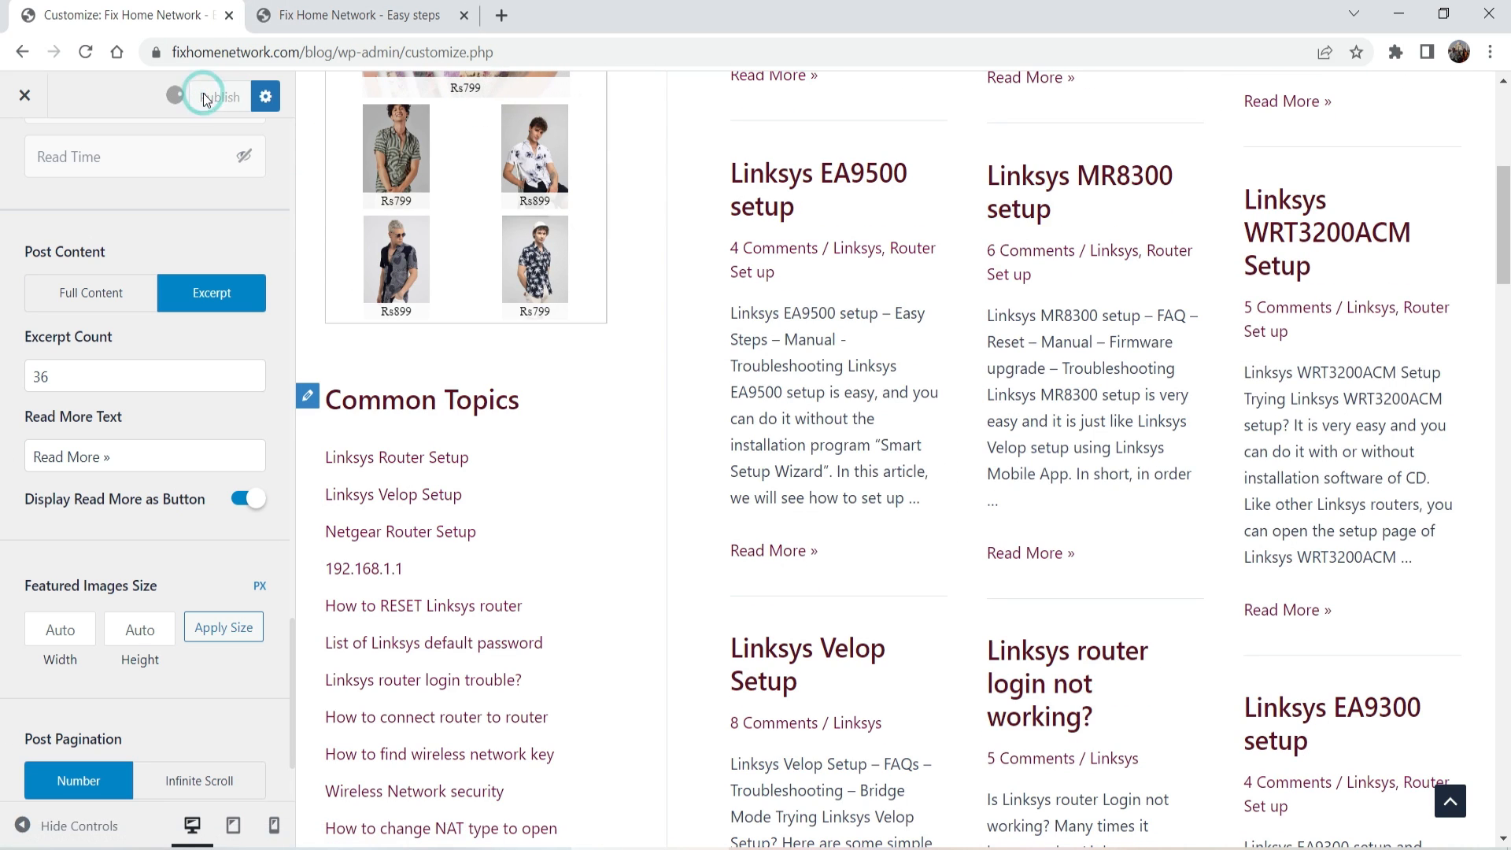
left_click(332, 23)
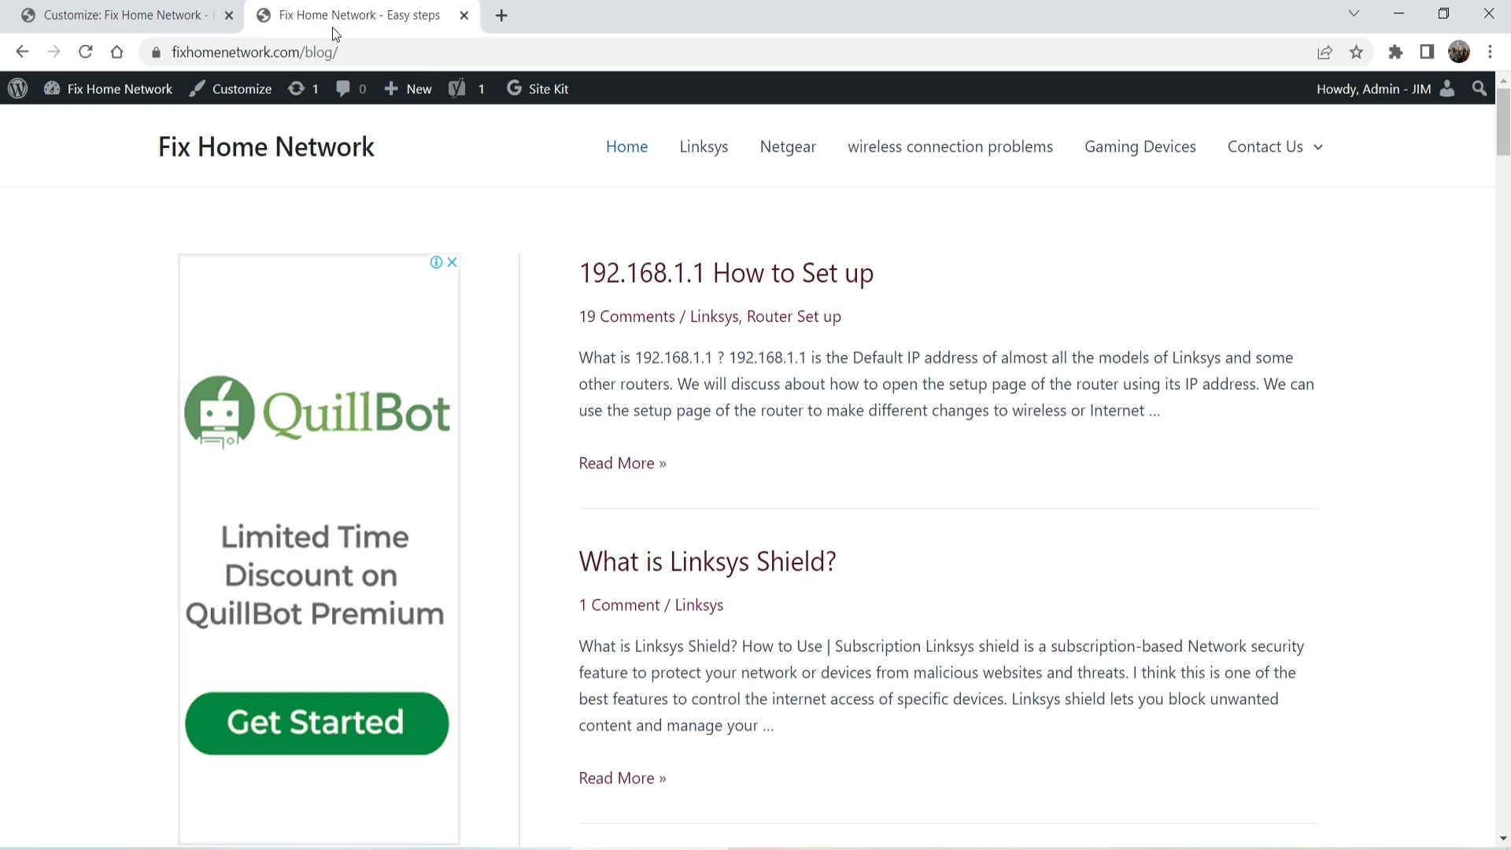
left_click(76, 52)
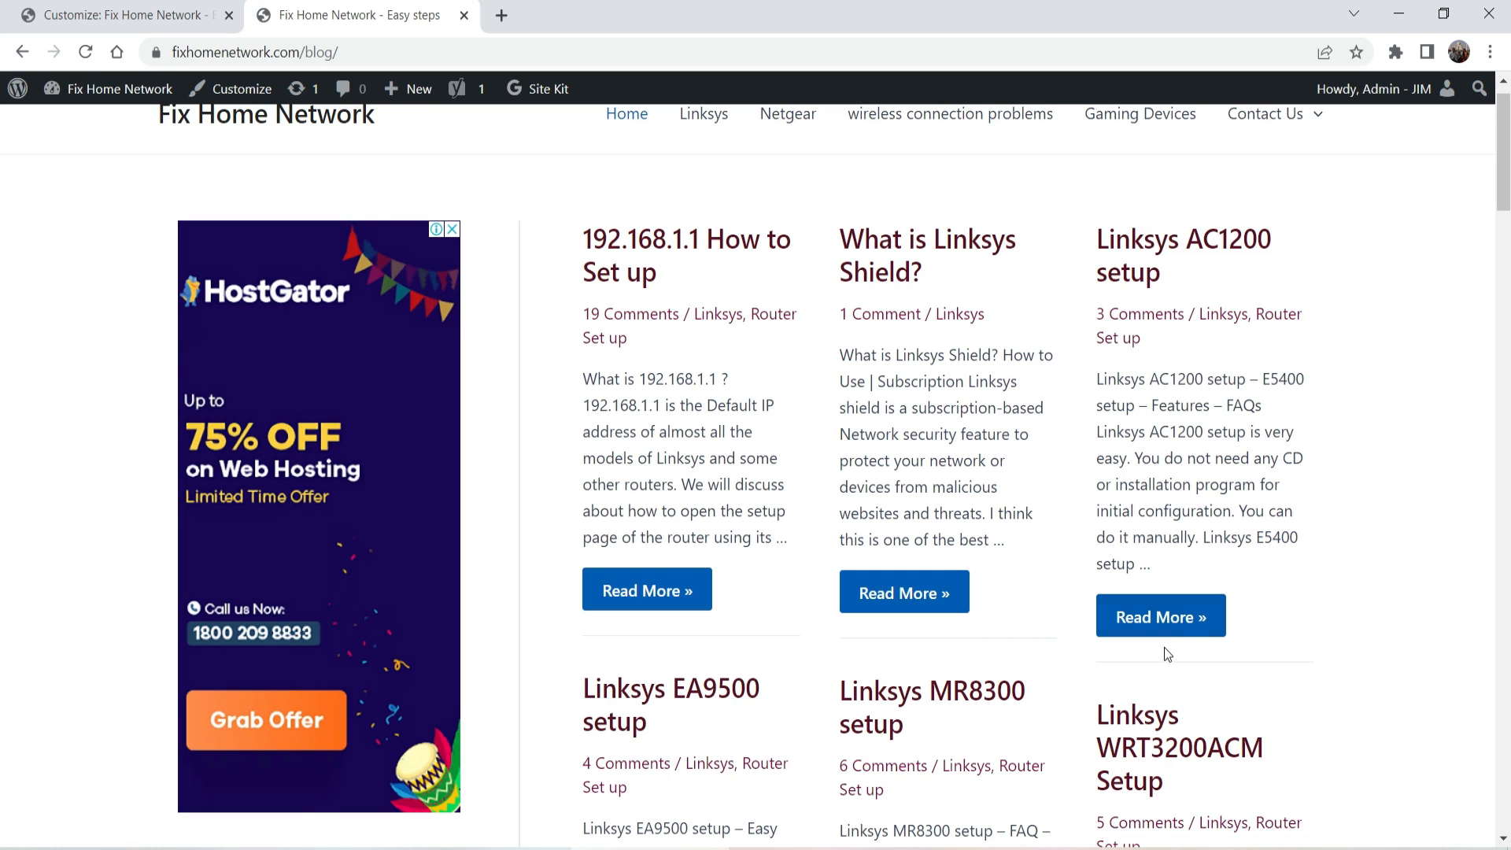
scroll(551, 473, "down", 8)
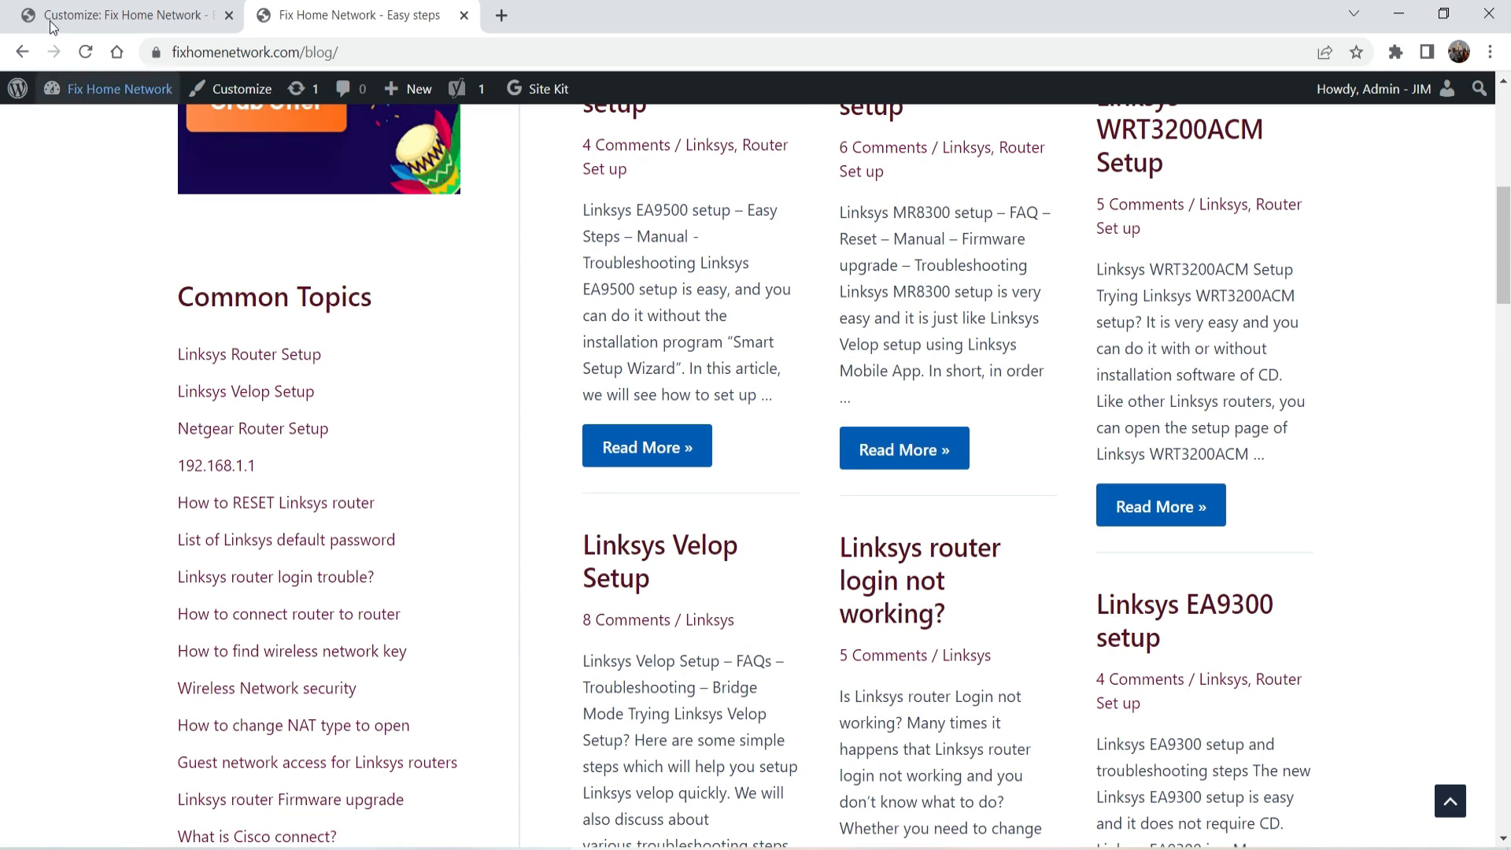
Step: Turn off Display Read More as Button in the customizer and view the pagination at the end of the previewed post list
left_click(52, 24)
left_click(234, 499)
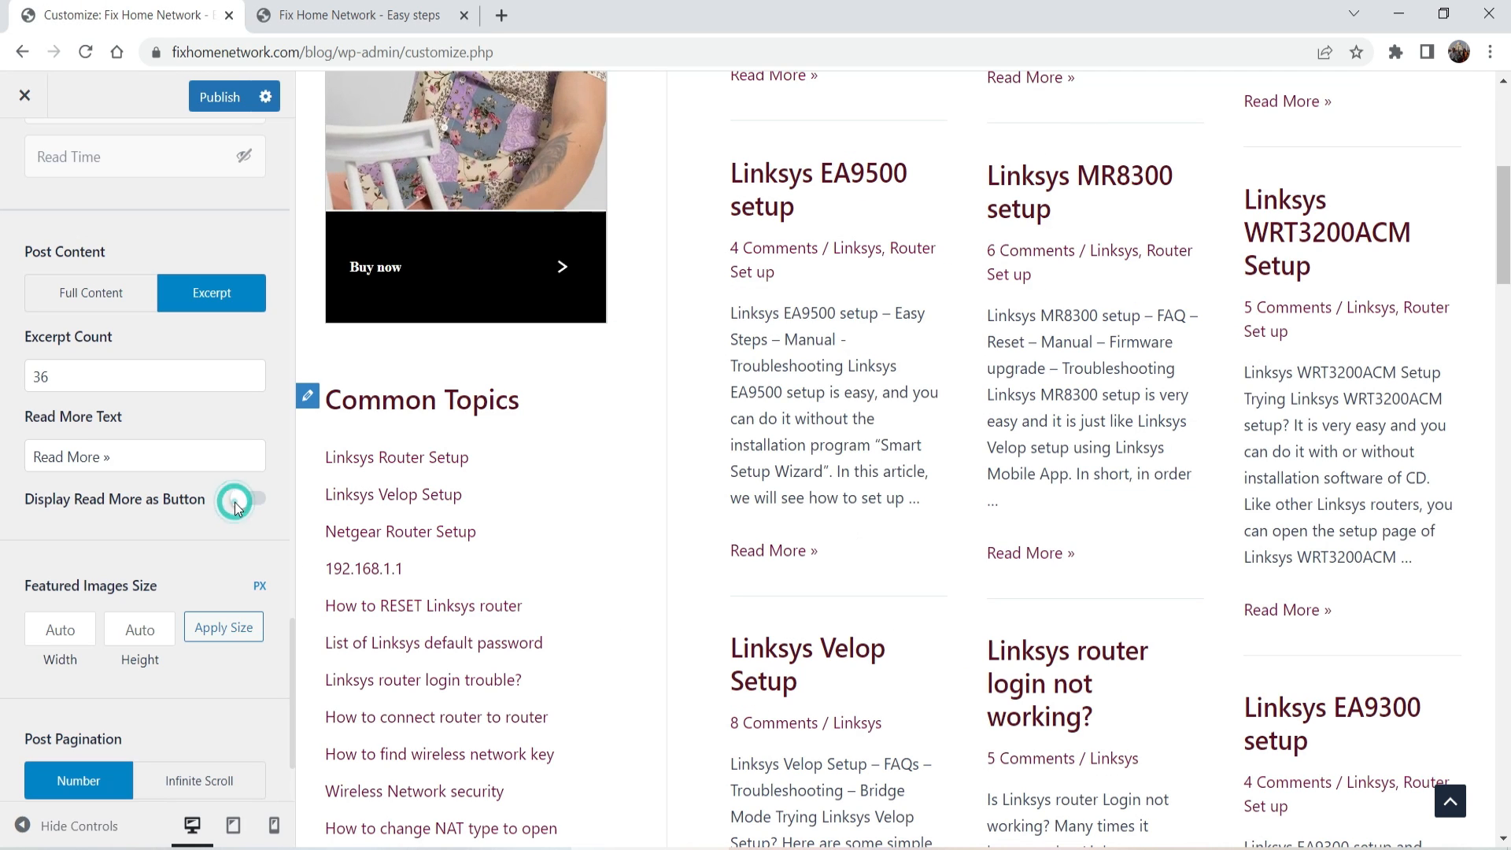
scroll(234, 502, "down", 2)
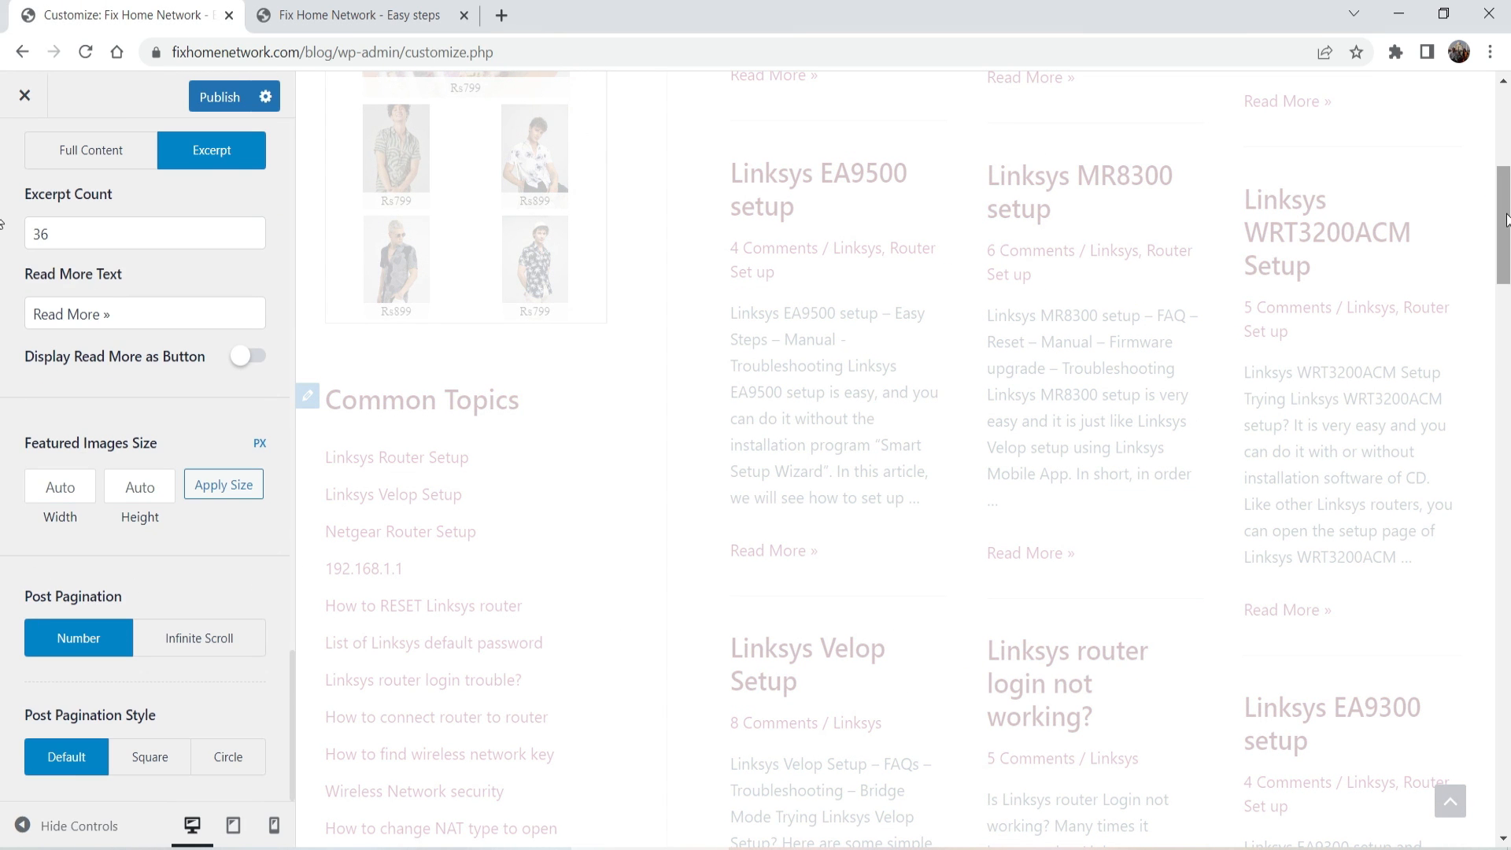
left_click_drag(1505, 219, 1496, 774)
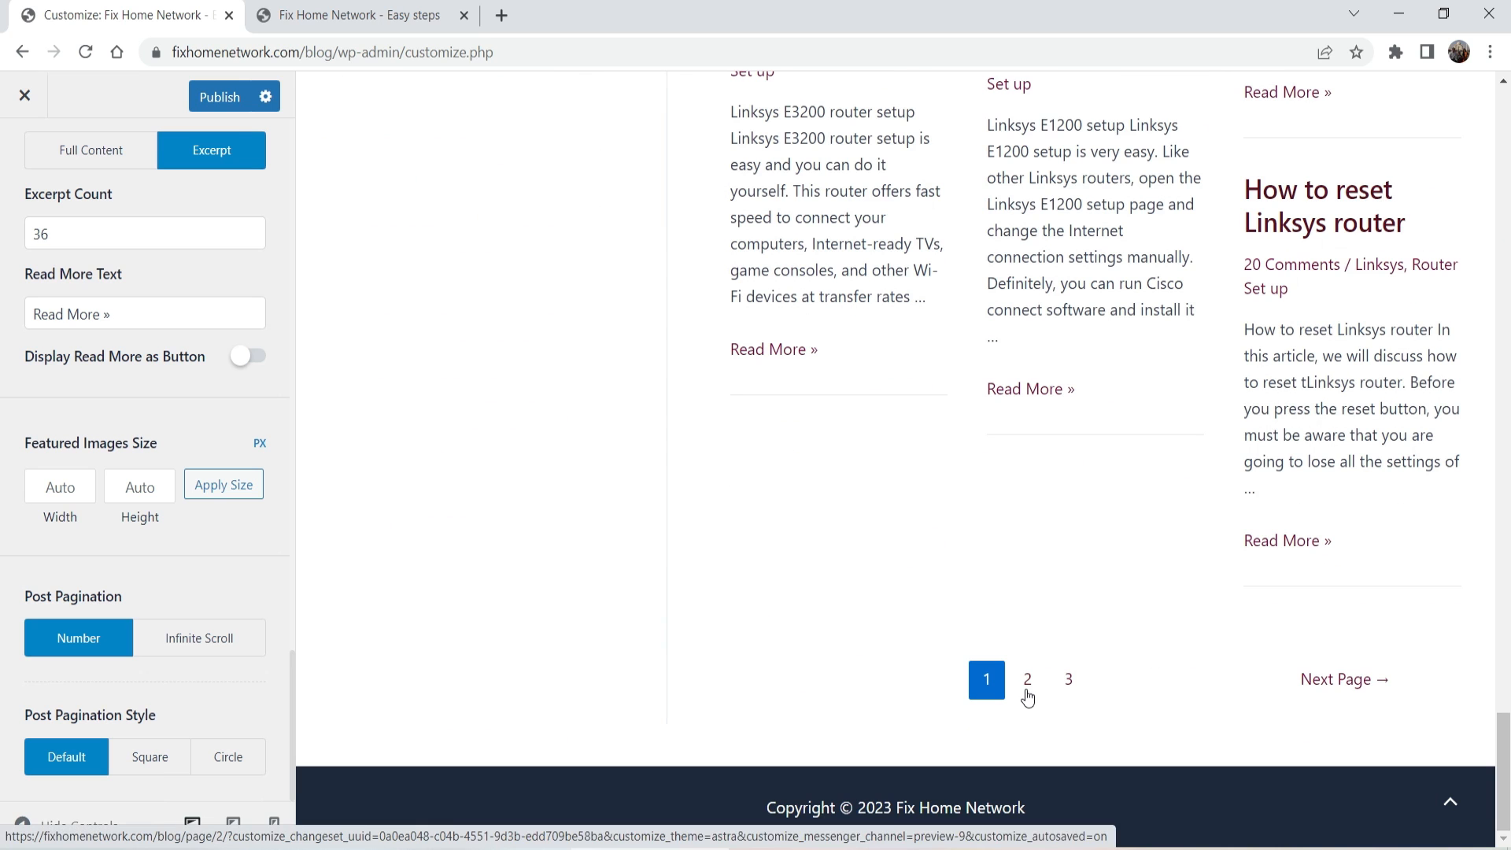
Step: Go from the live blog to the WordPress dashboard and open the Reading settings
left_click(362, 15)
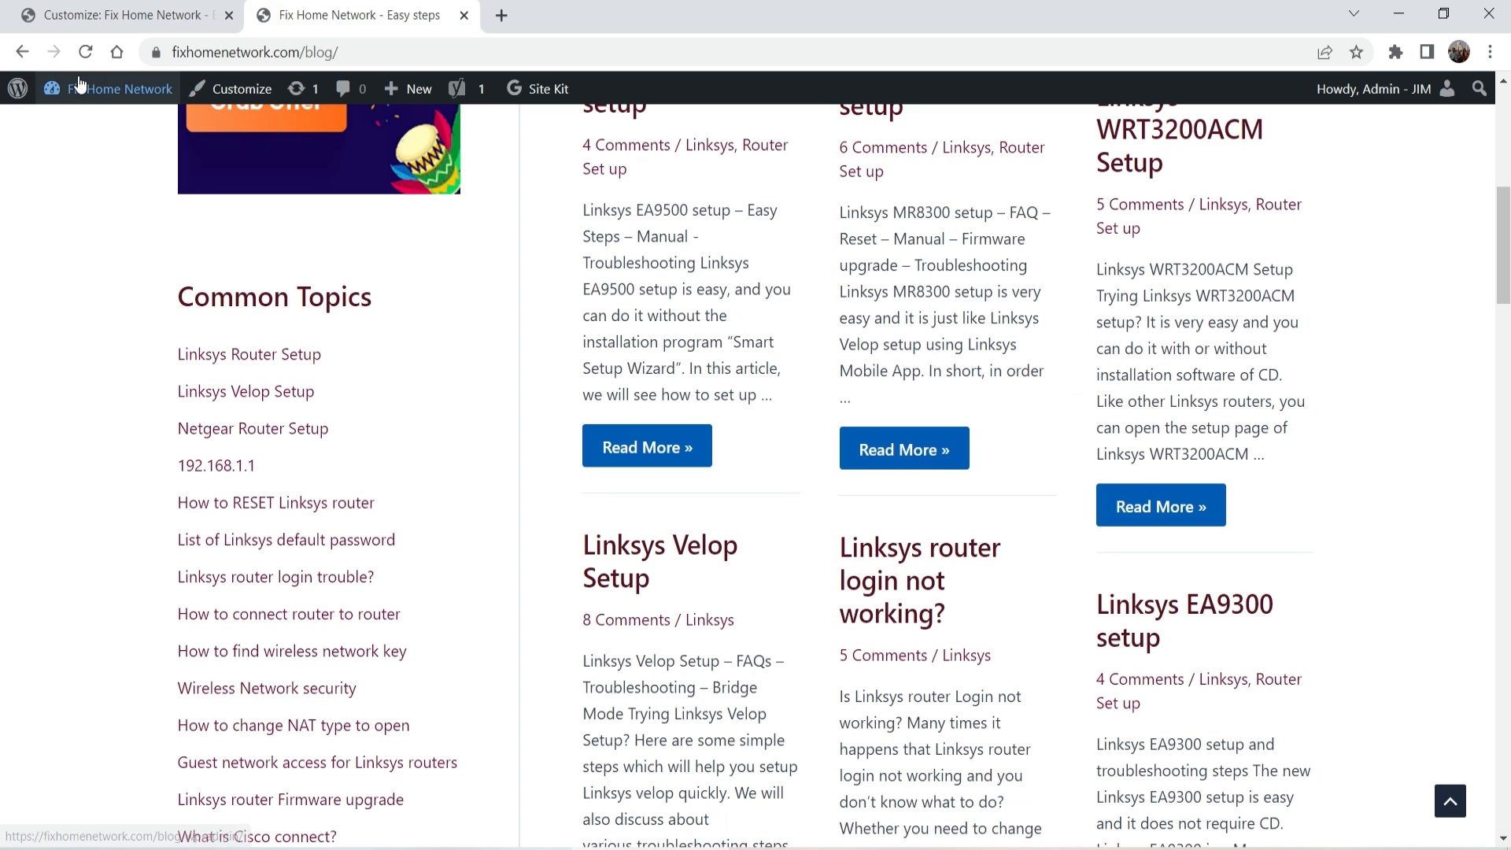
mouse_move(79, 83)
left_click(67, 137)
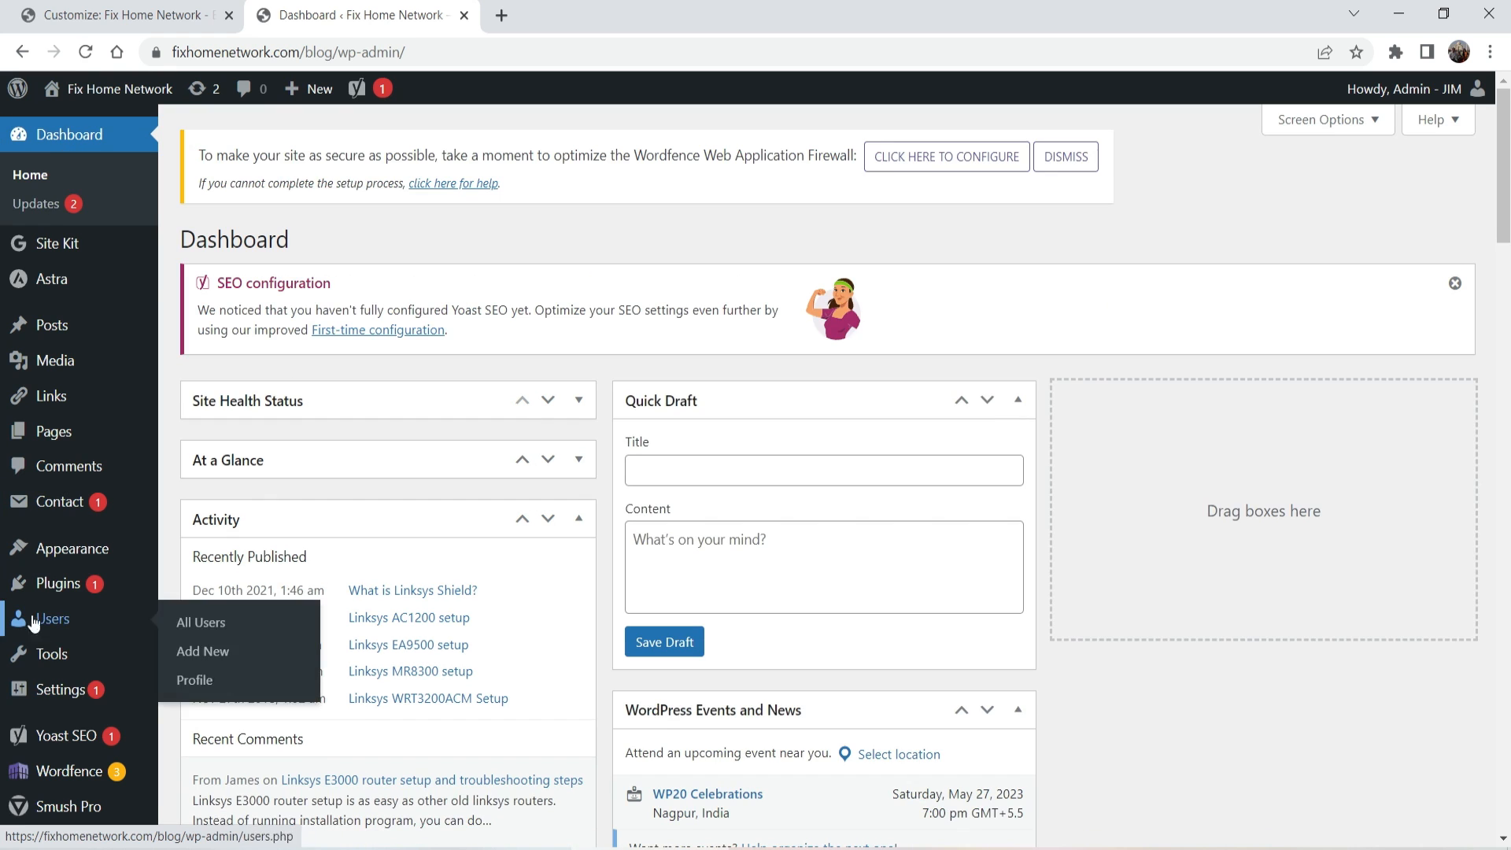
mouse_move(69, 699)
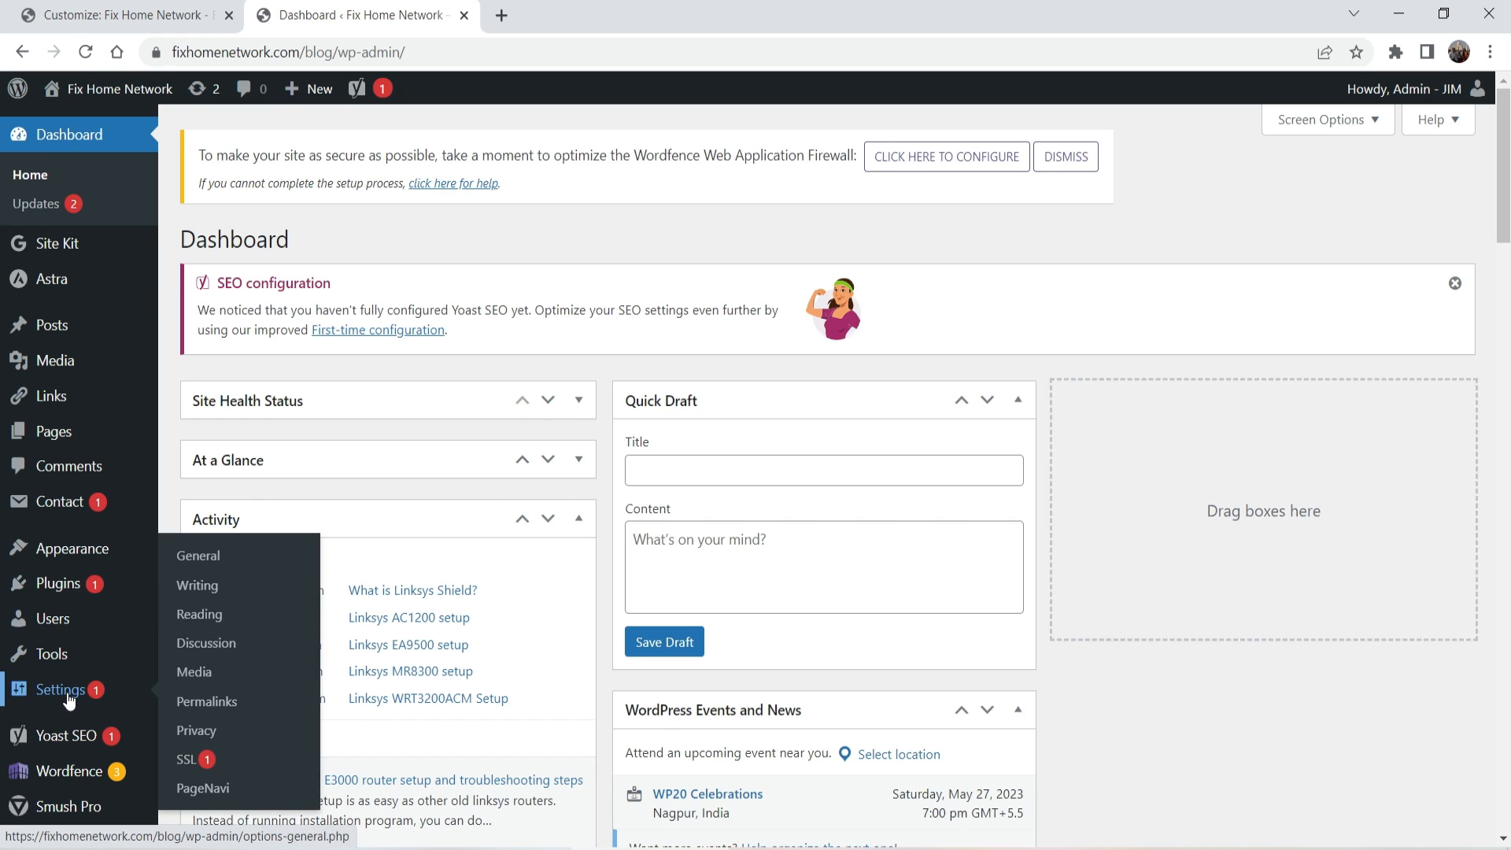
left_click(199, 615)
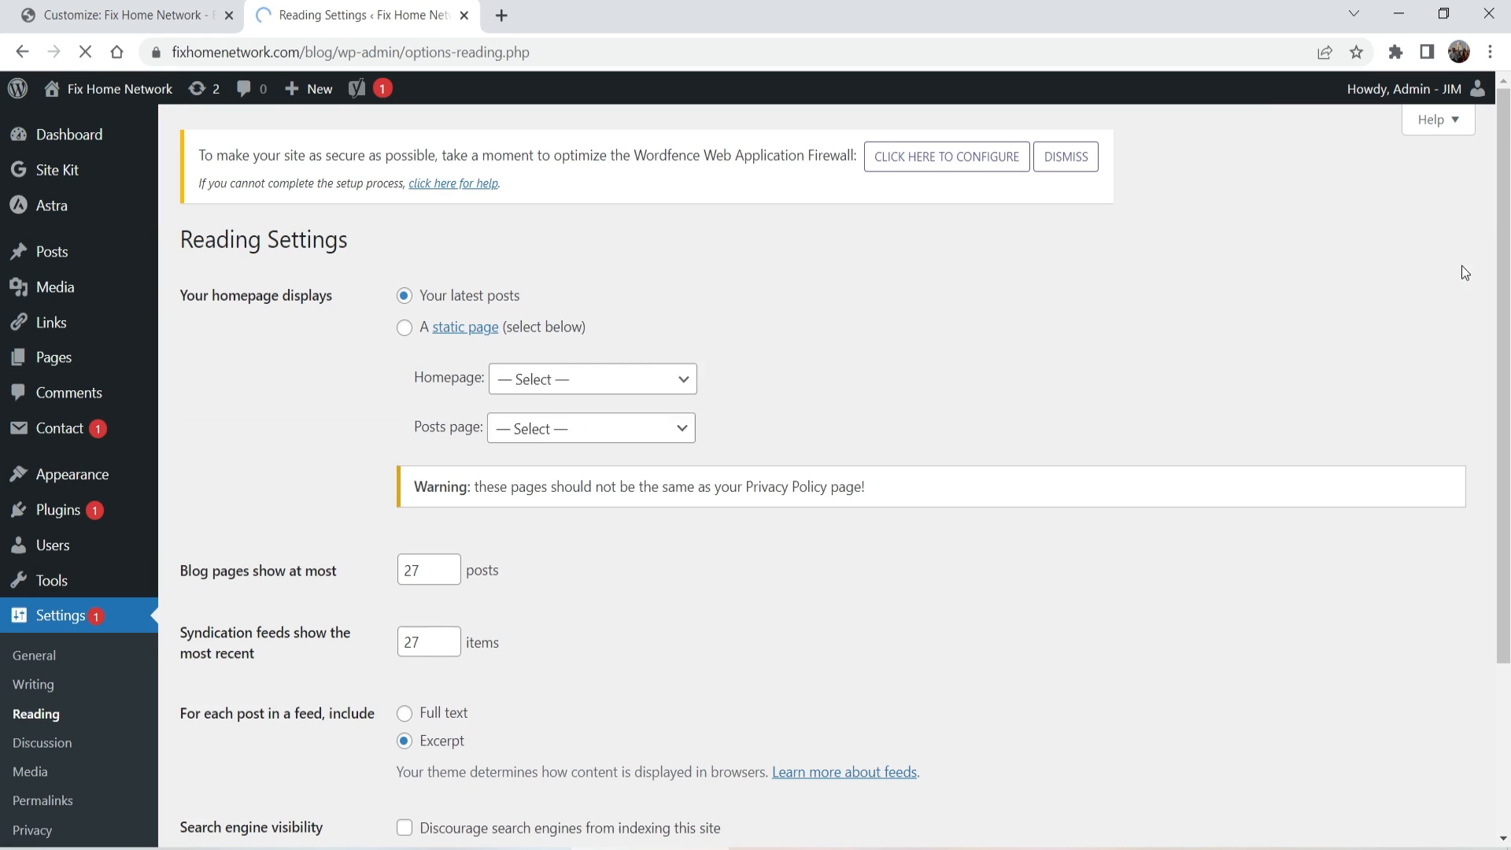
Step: Review the maximum number of posts per blog page in the Reading settings
scroll(1390, 302, "down", 3)
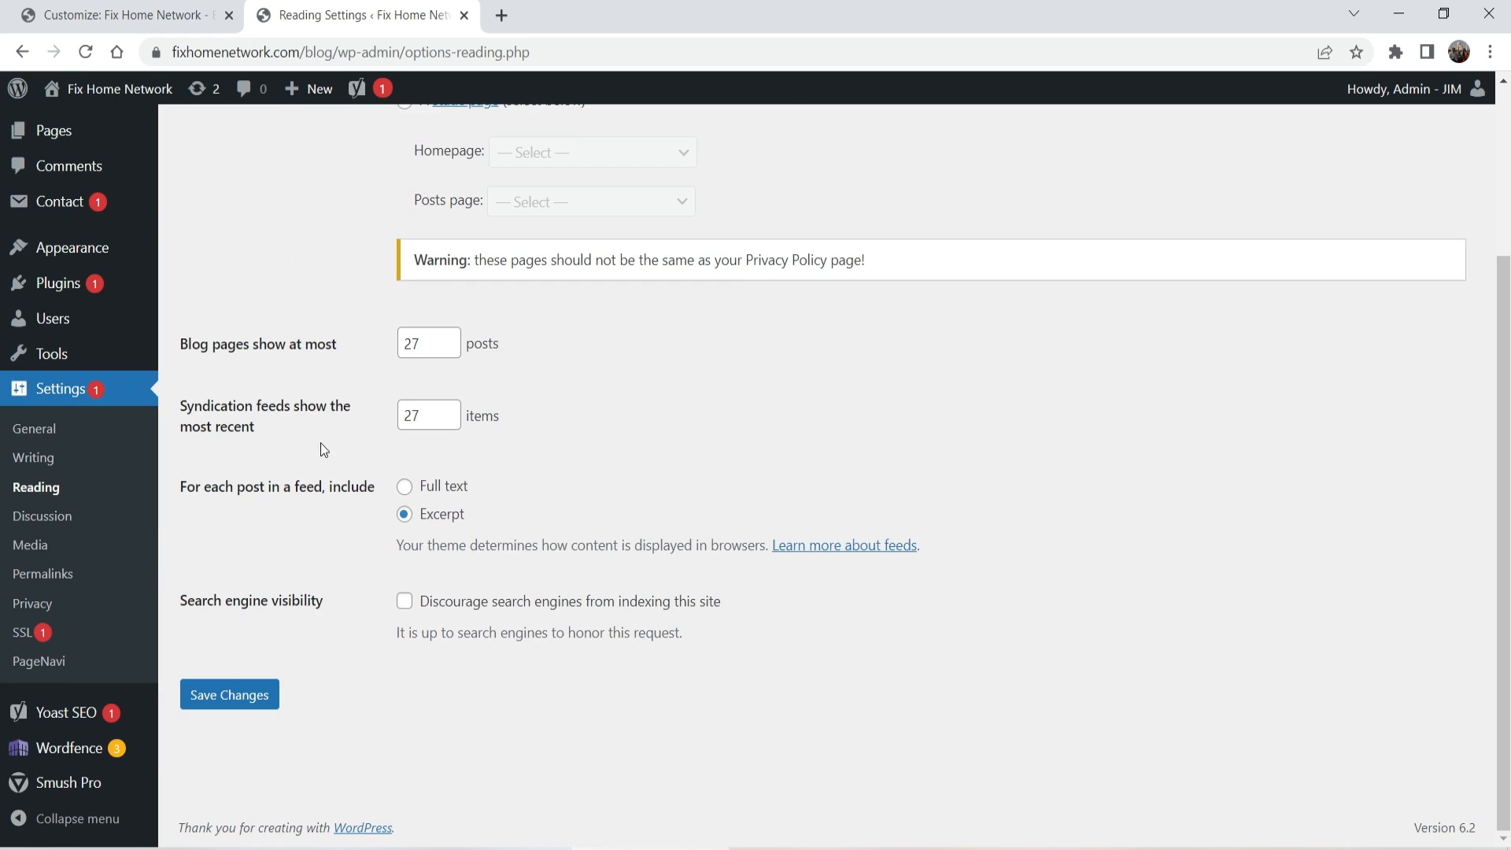
double_click(432, 343)
left_click(738, 385)
Step: Open the live blog in a new browser tab and compare its pagination at the end of the post list with the customizer preview
mouse_move(110, 88)
right_click(69, 123)
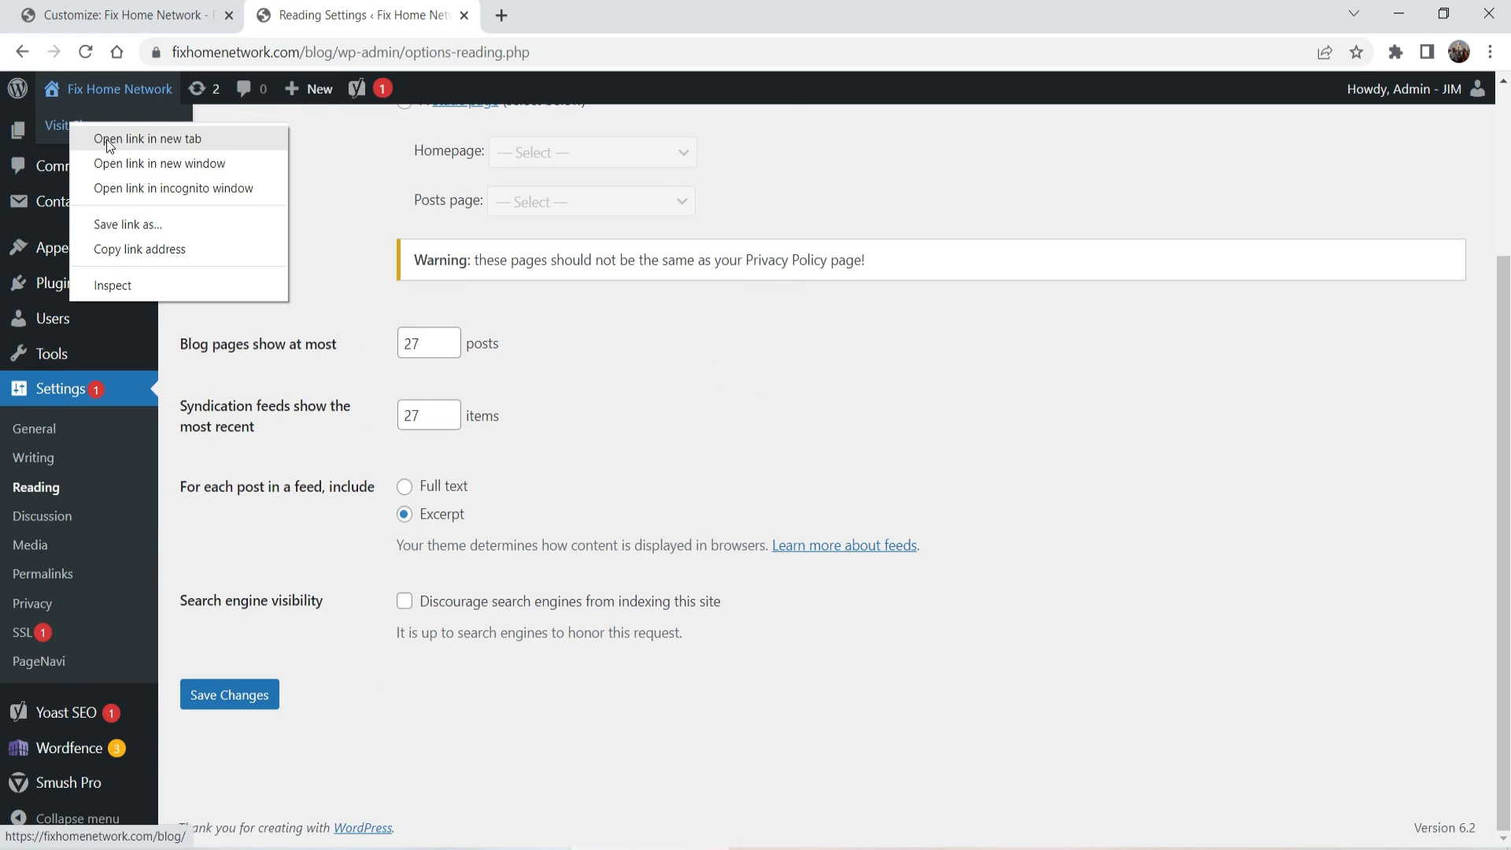
left_click(107, 139)
left_click(565, 24)
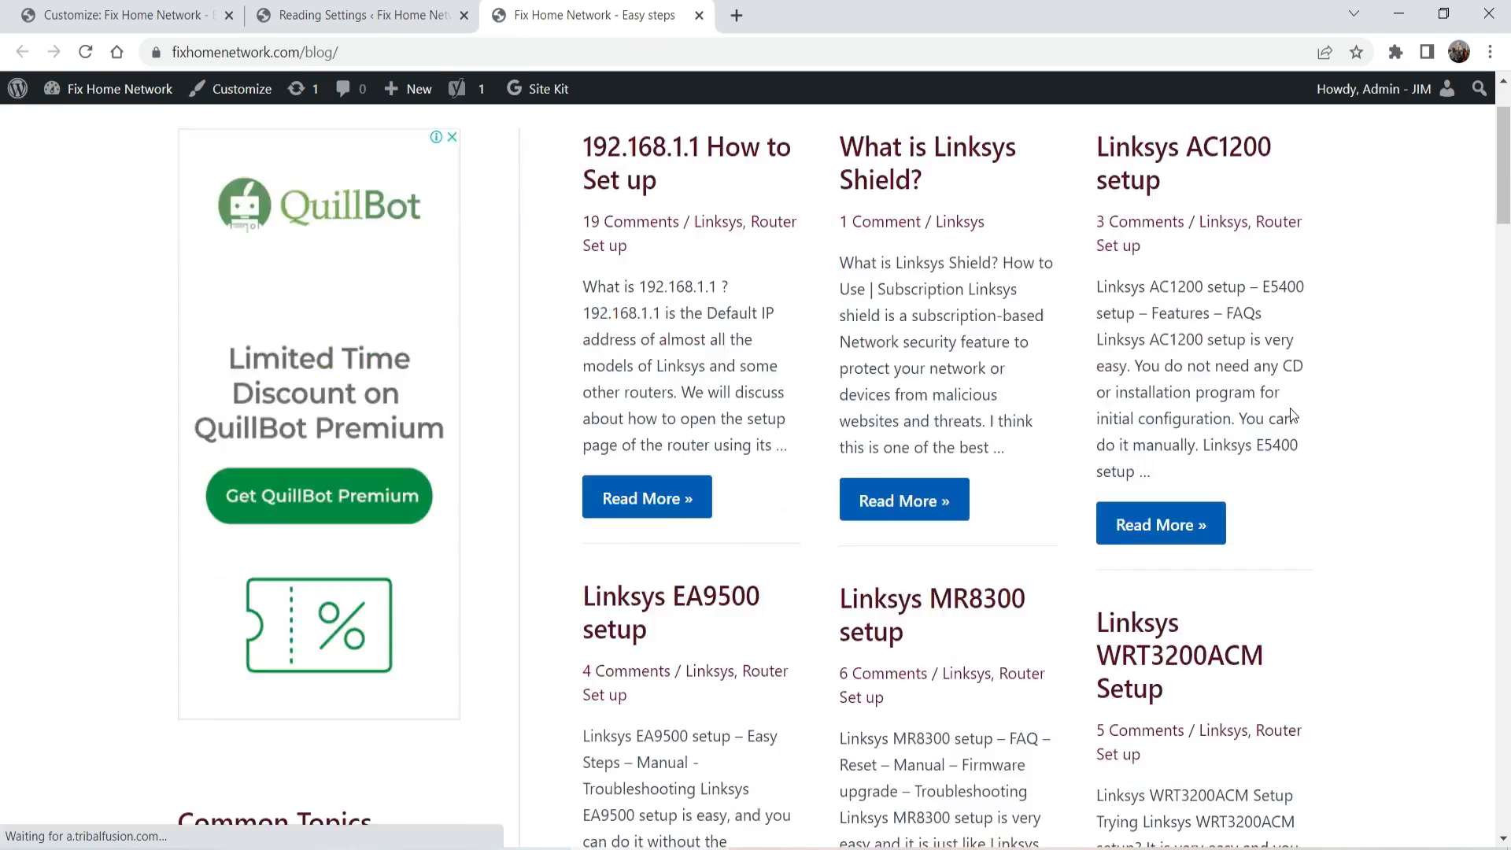
scroll(1294, 415, "down", 20)
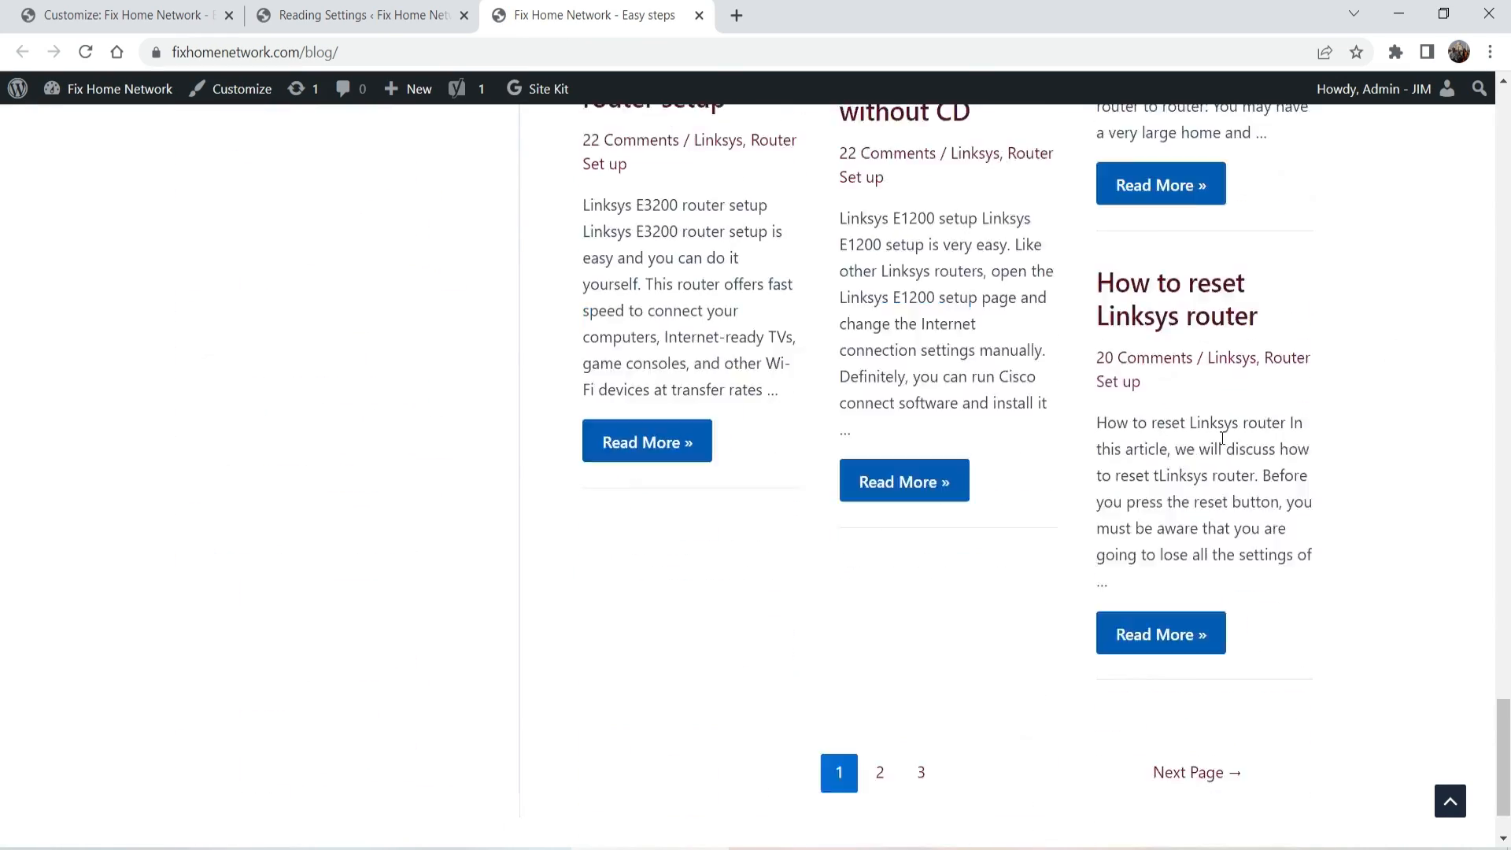
scroll(1222, 438, "down", 2)
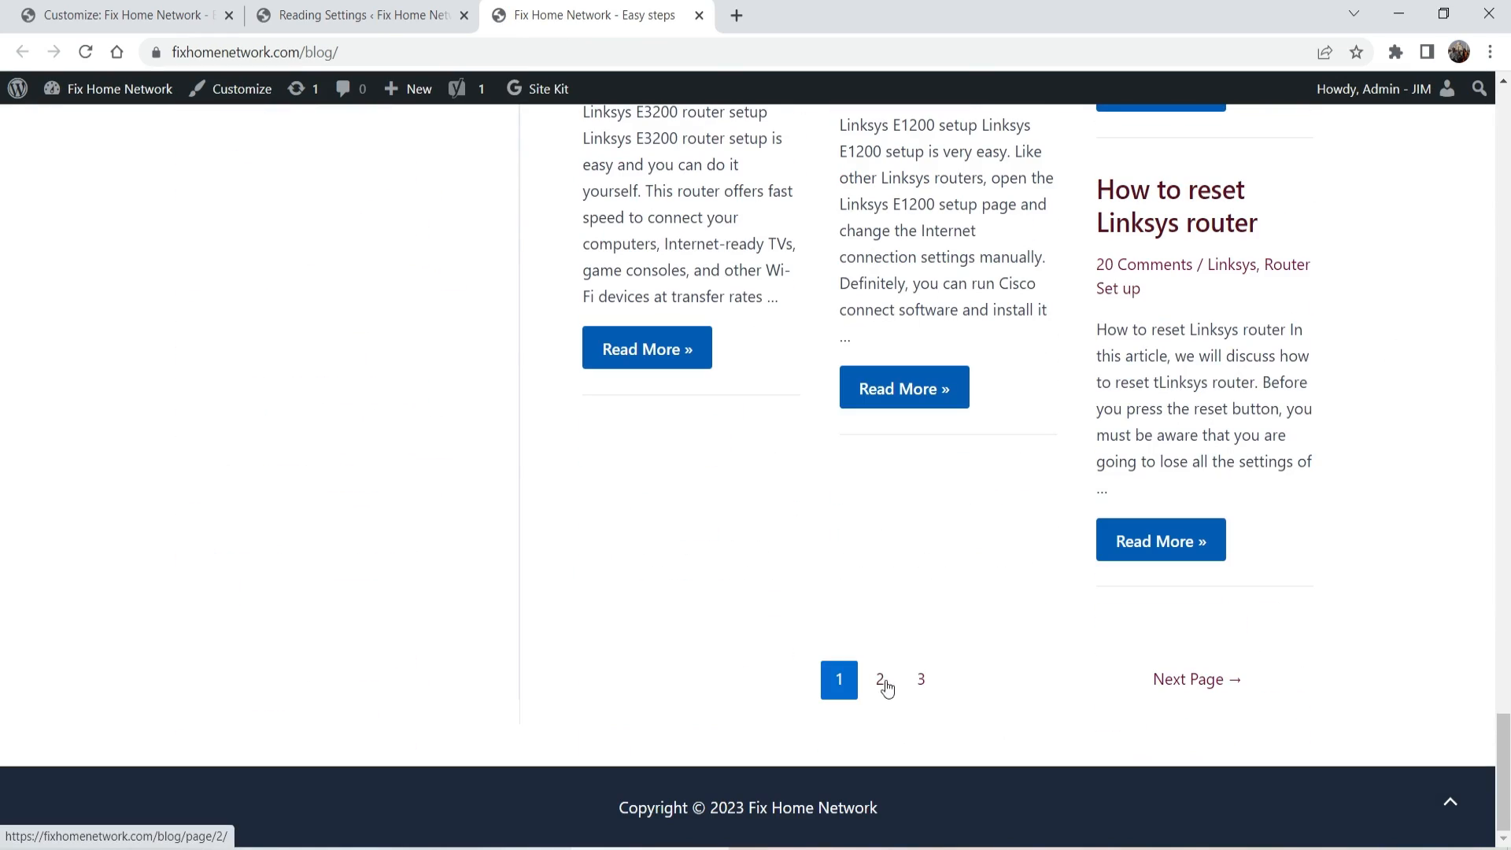
left_click(122, 15)
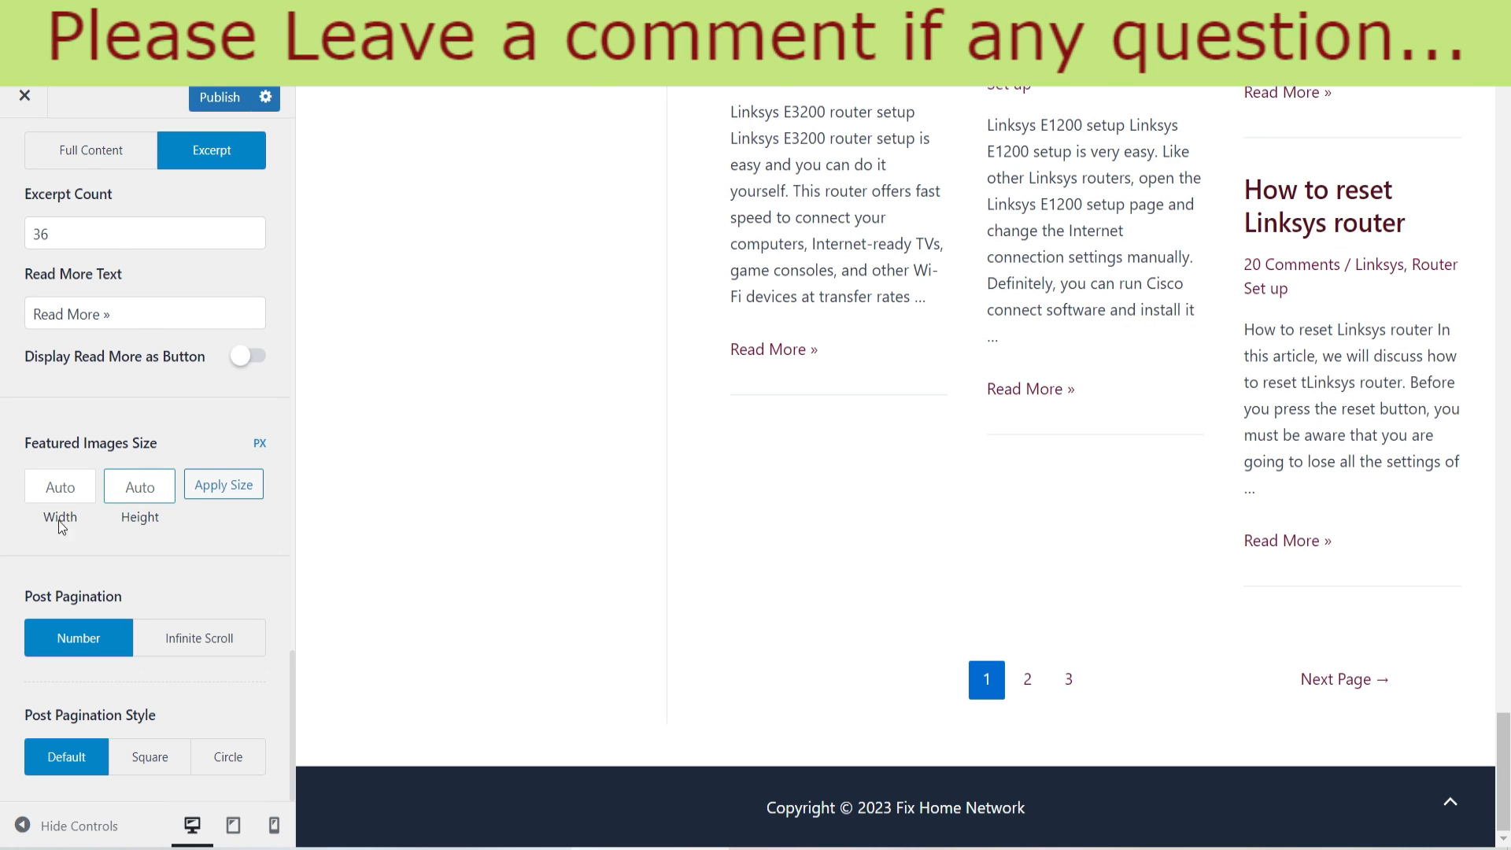
left_click(583, 16)
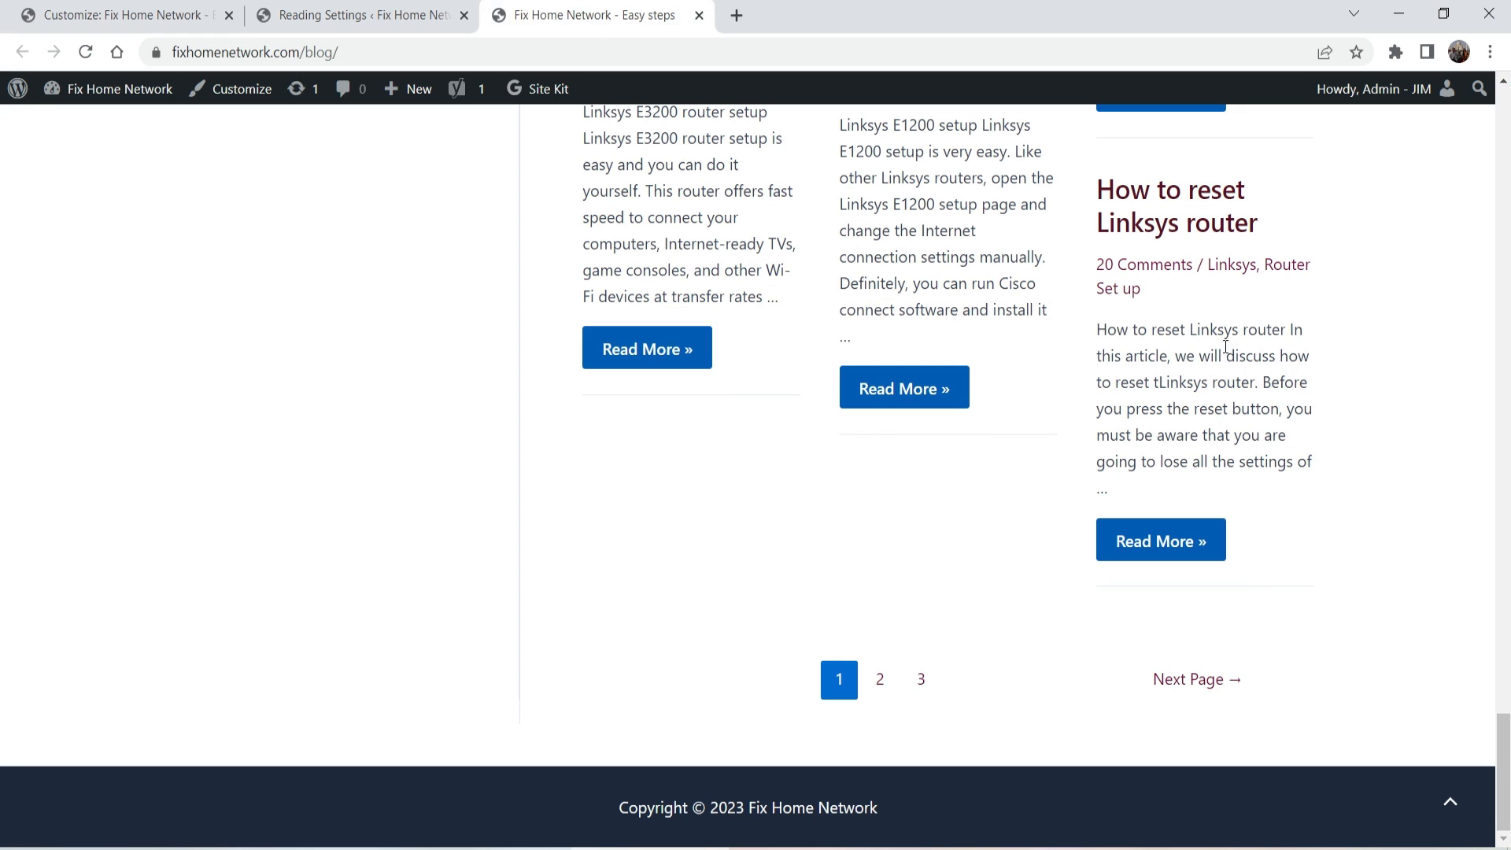
Step: Set Post Pagination to Infinite Scroll with Click as the event that triggers loading, and publish the changes
left_click(123, 15)
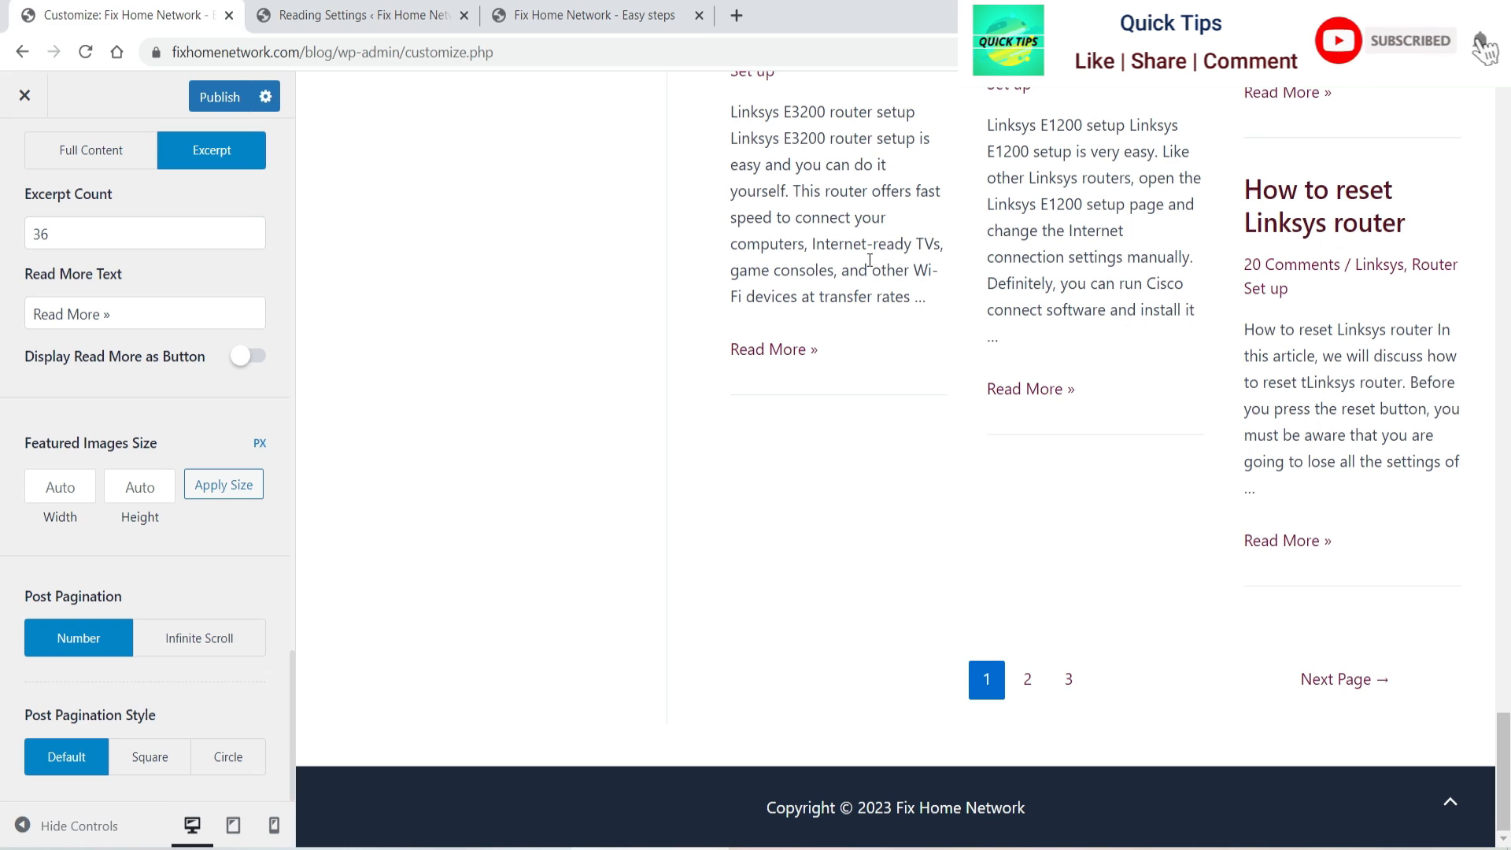
left_click(196, 647)
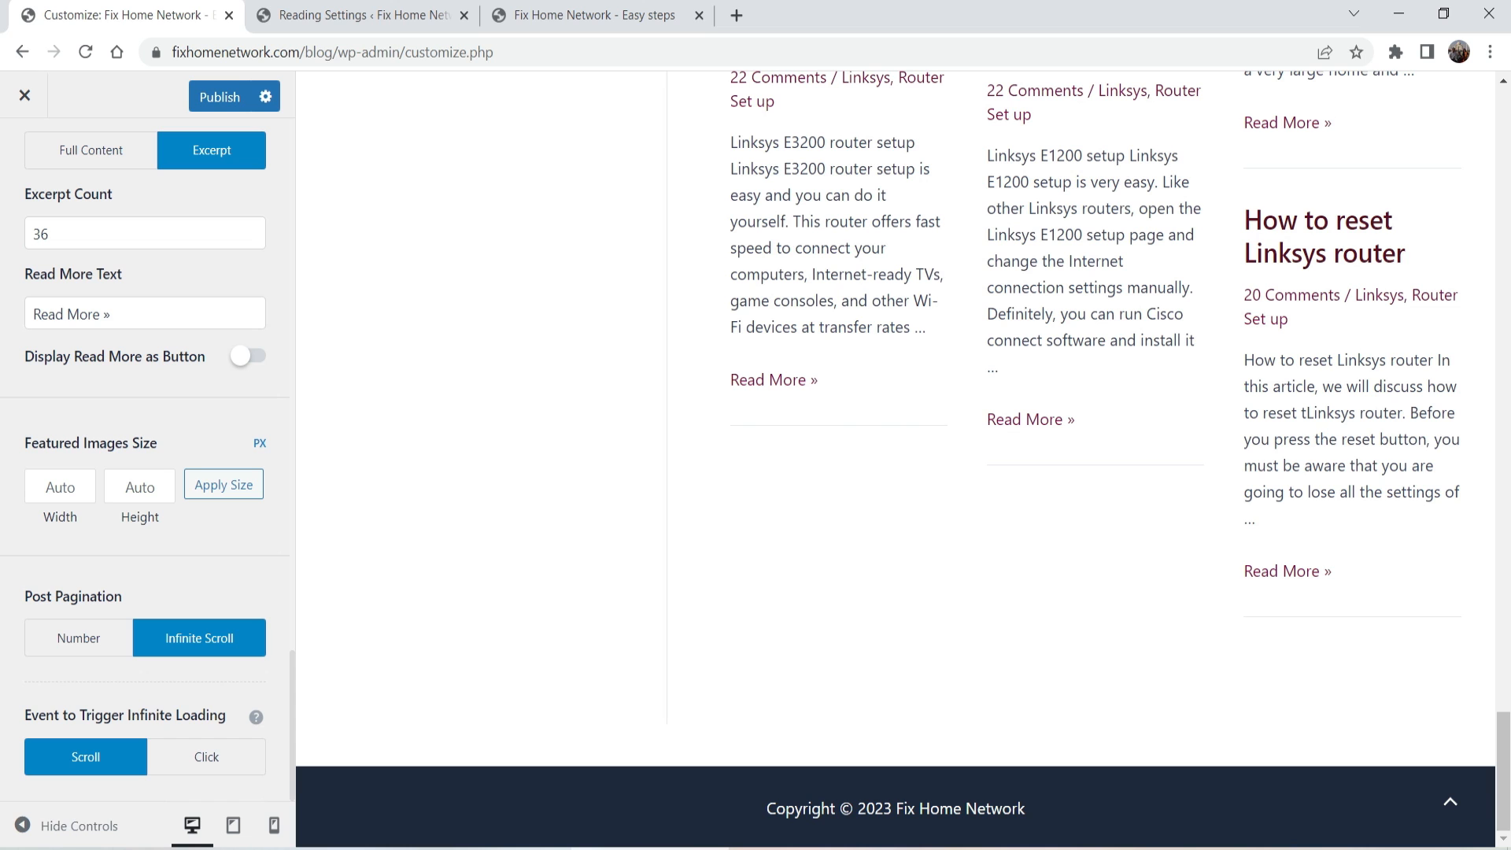
left_click(199, 775)
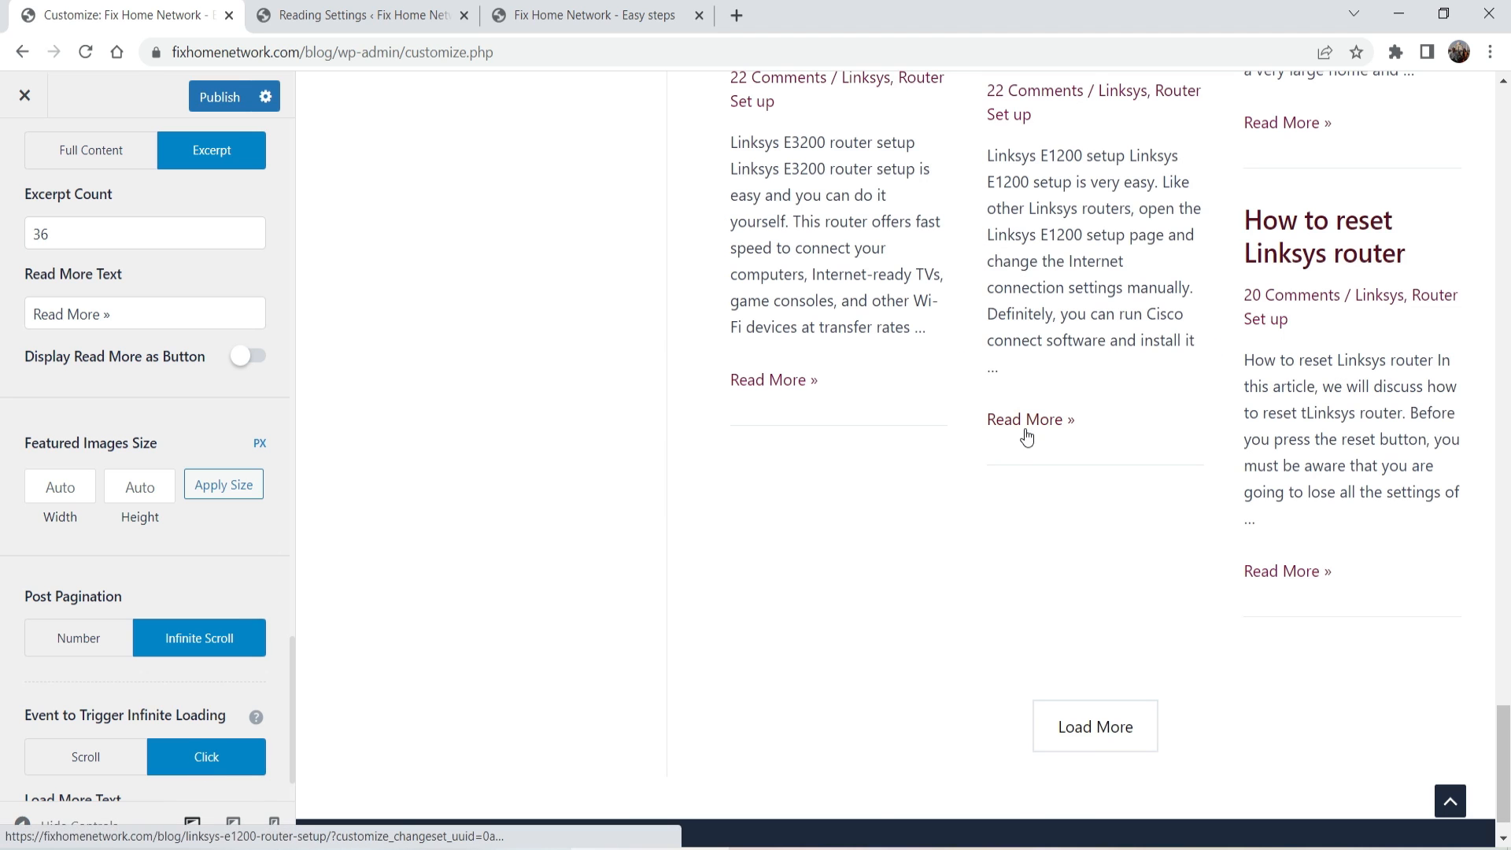
scroll(1185, 335, "down", 1)
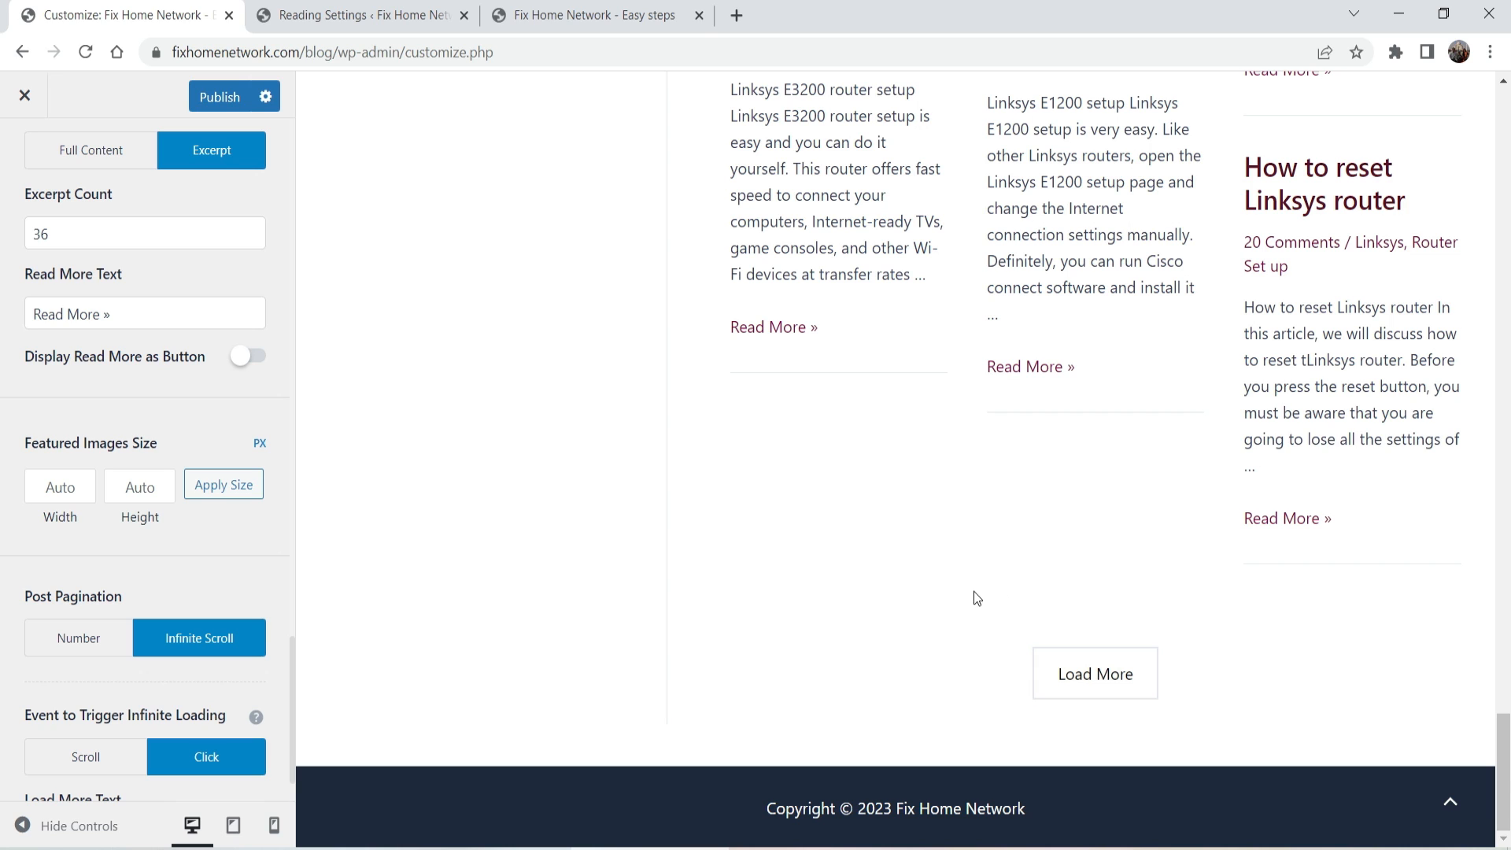
left_click(221, 99)
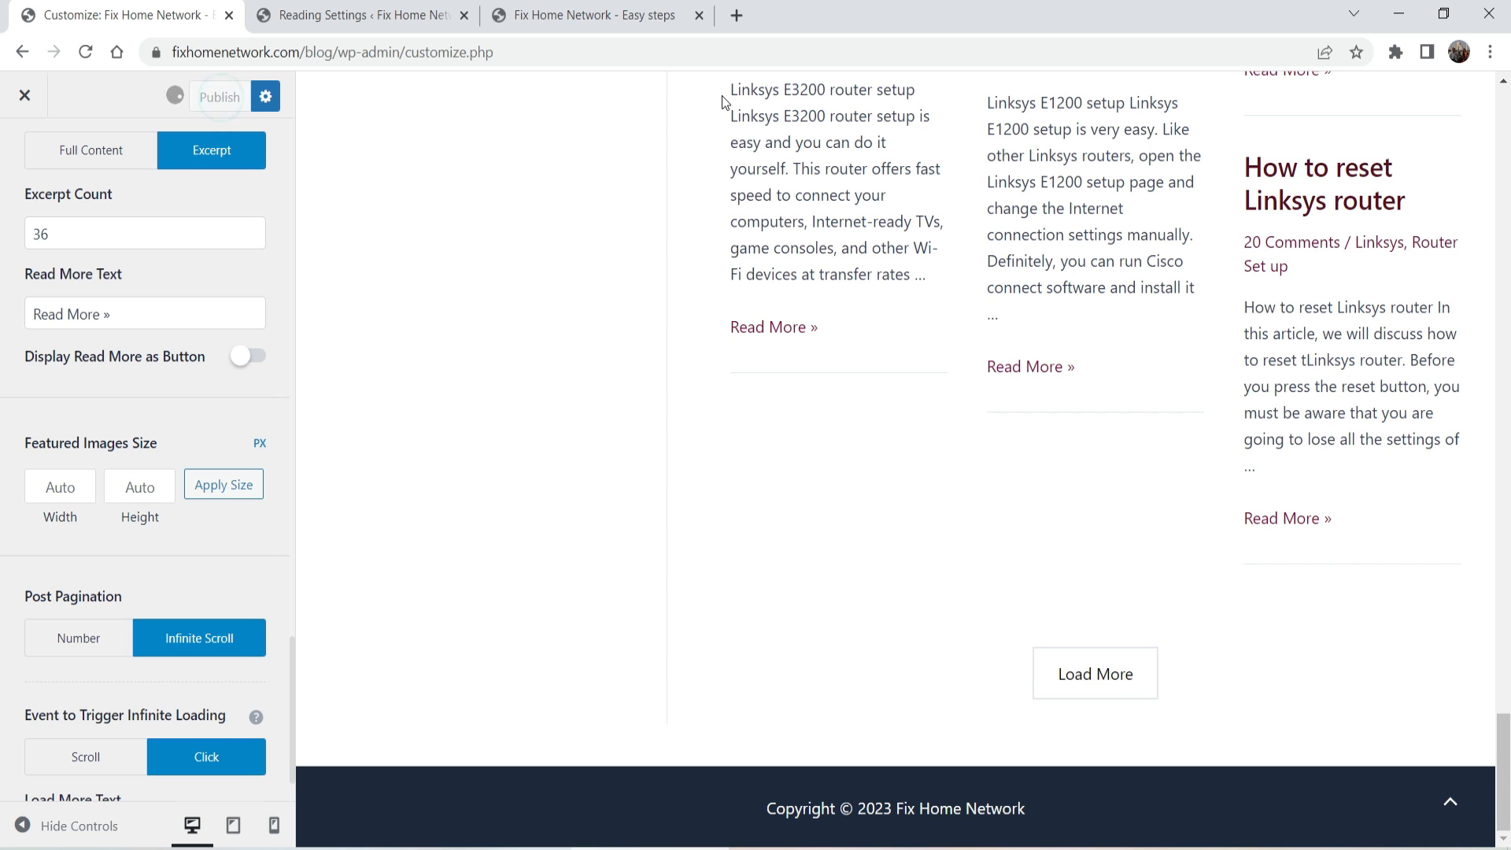
Step: Reload the live blog and test Load More twice at the end of the post list, viewing the added posts
left_click(583, 15)
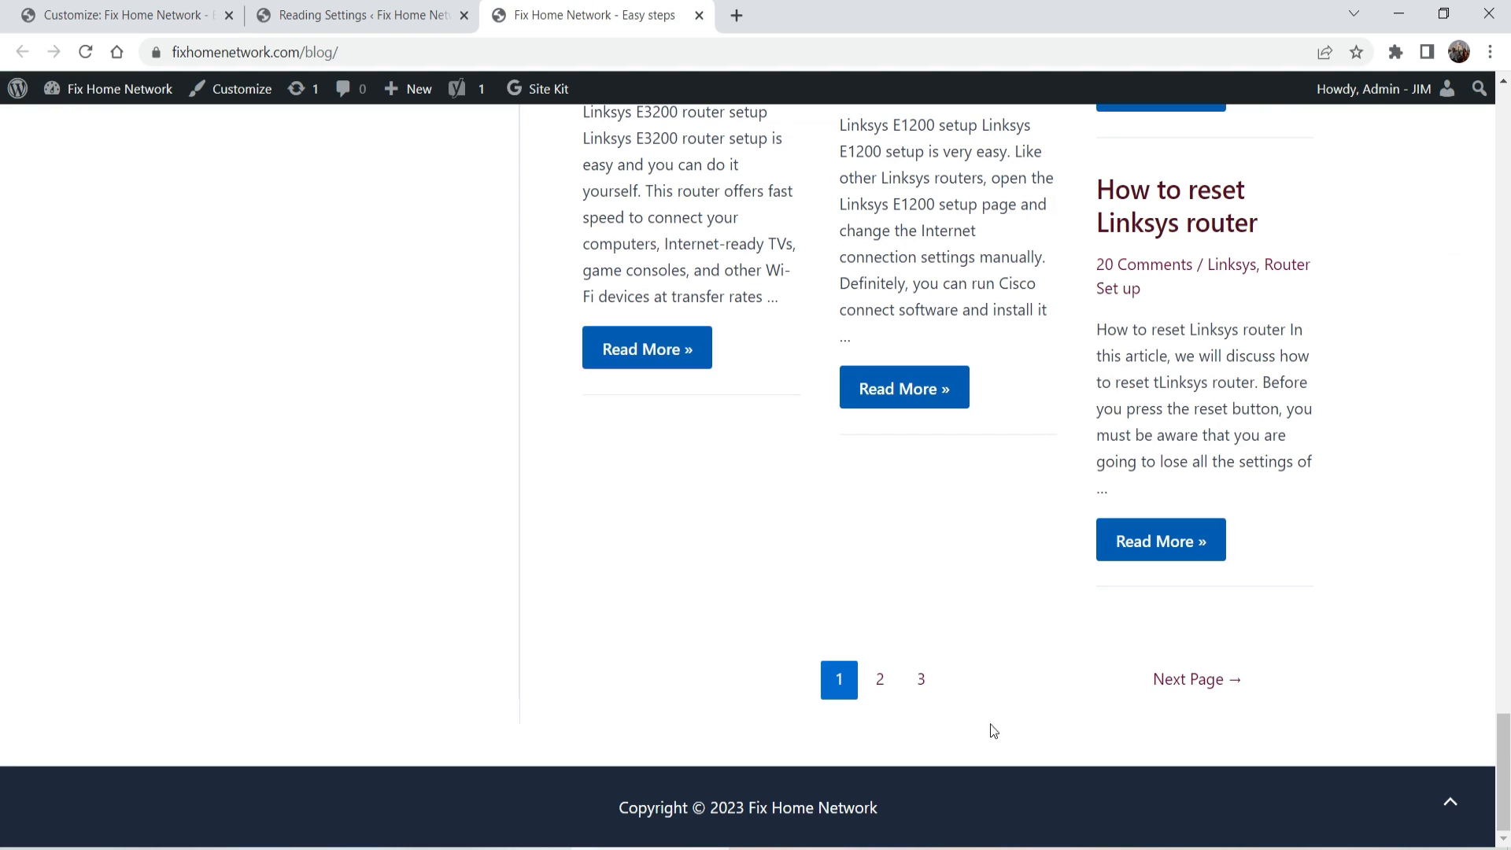
left_click(86, 53)
scroll(1095, 372, "down", 20)
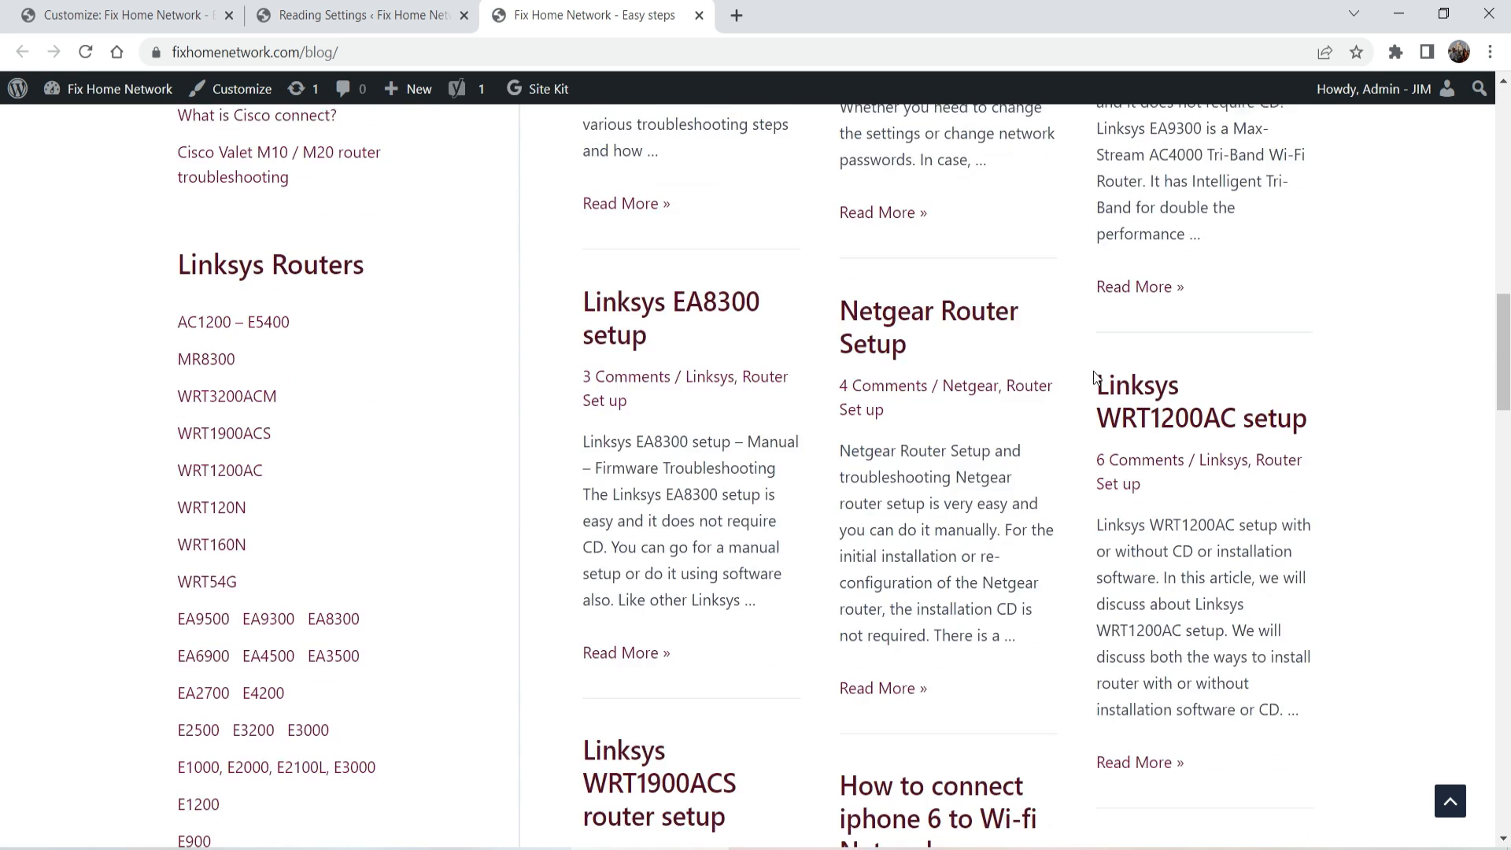
scroll(1094, 381, "down", 15)
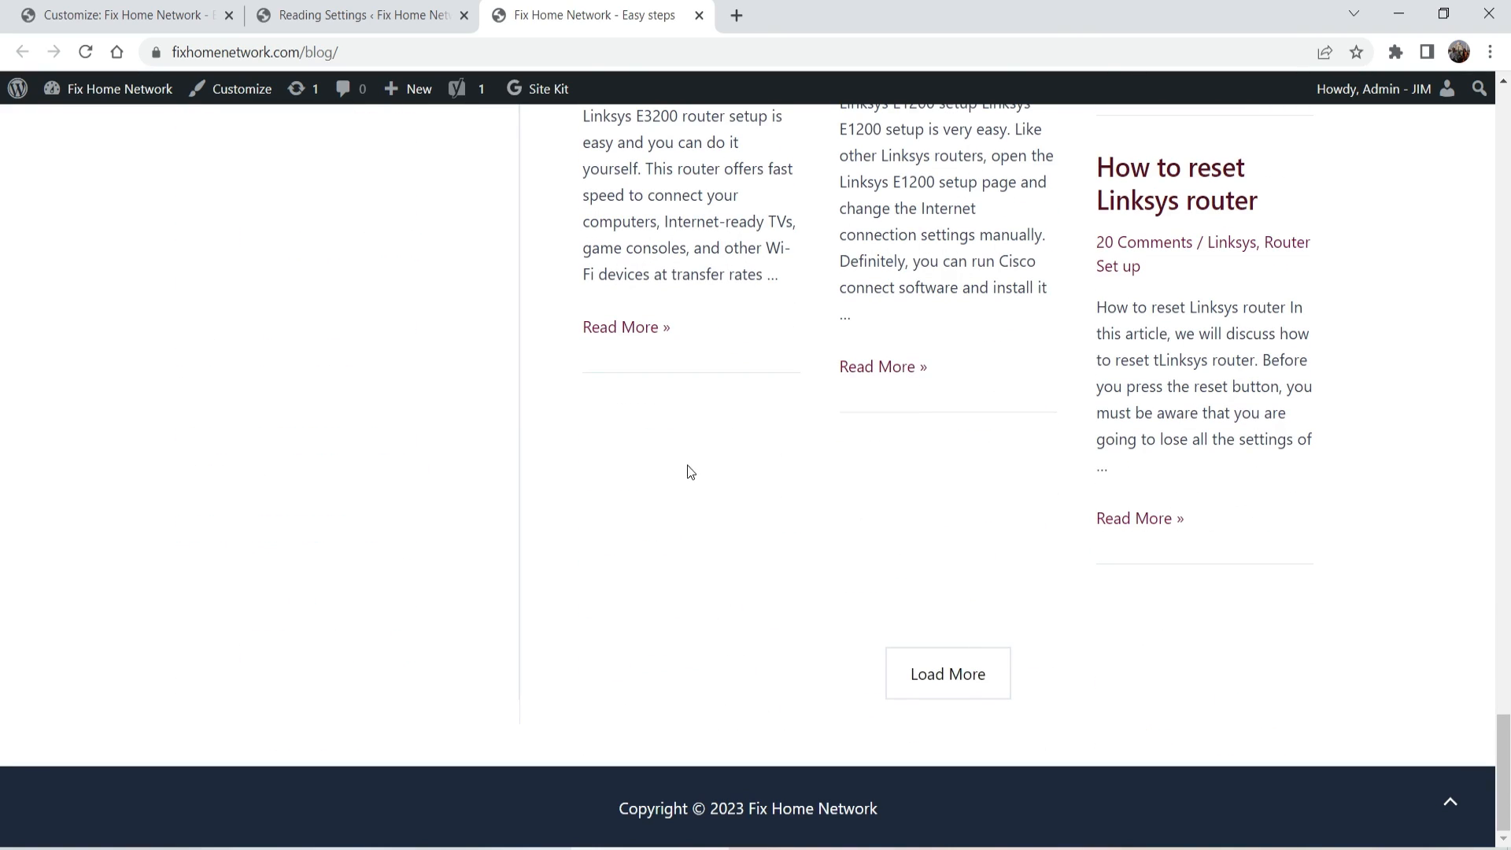
left_click(937, 682)
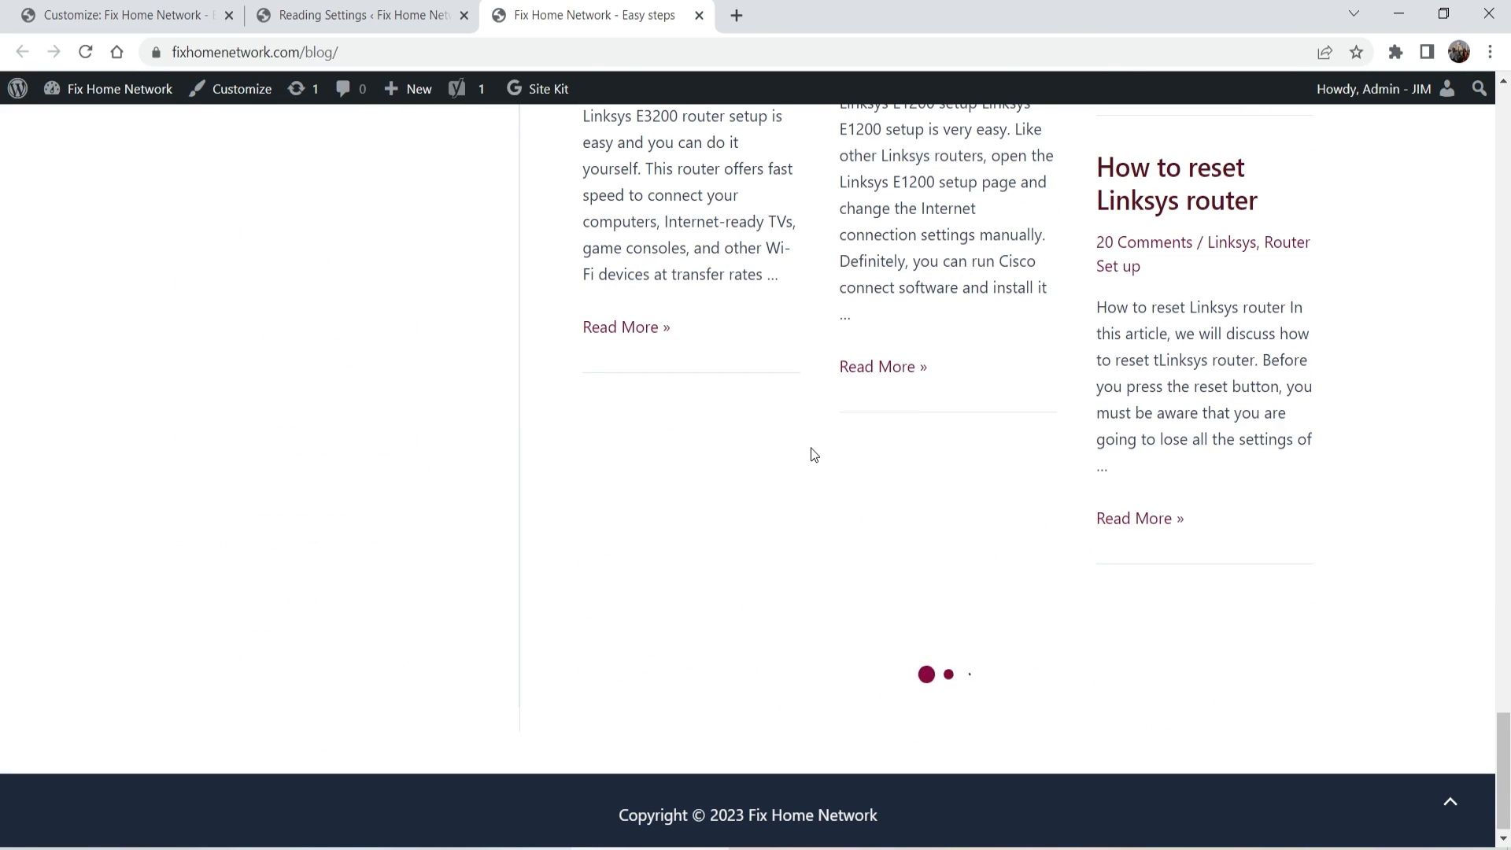
scroll(870, 436, "down", 6)
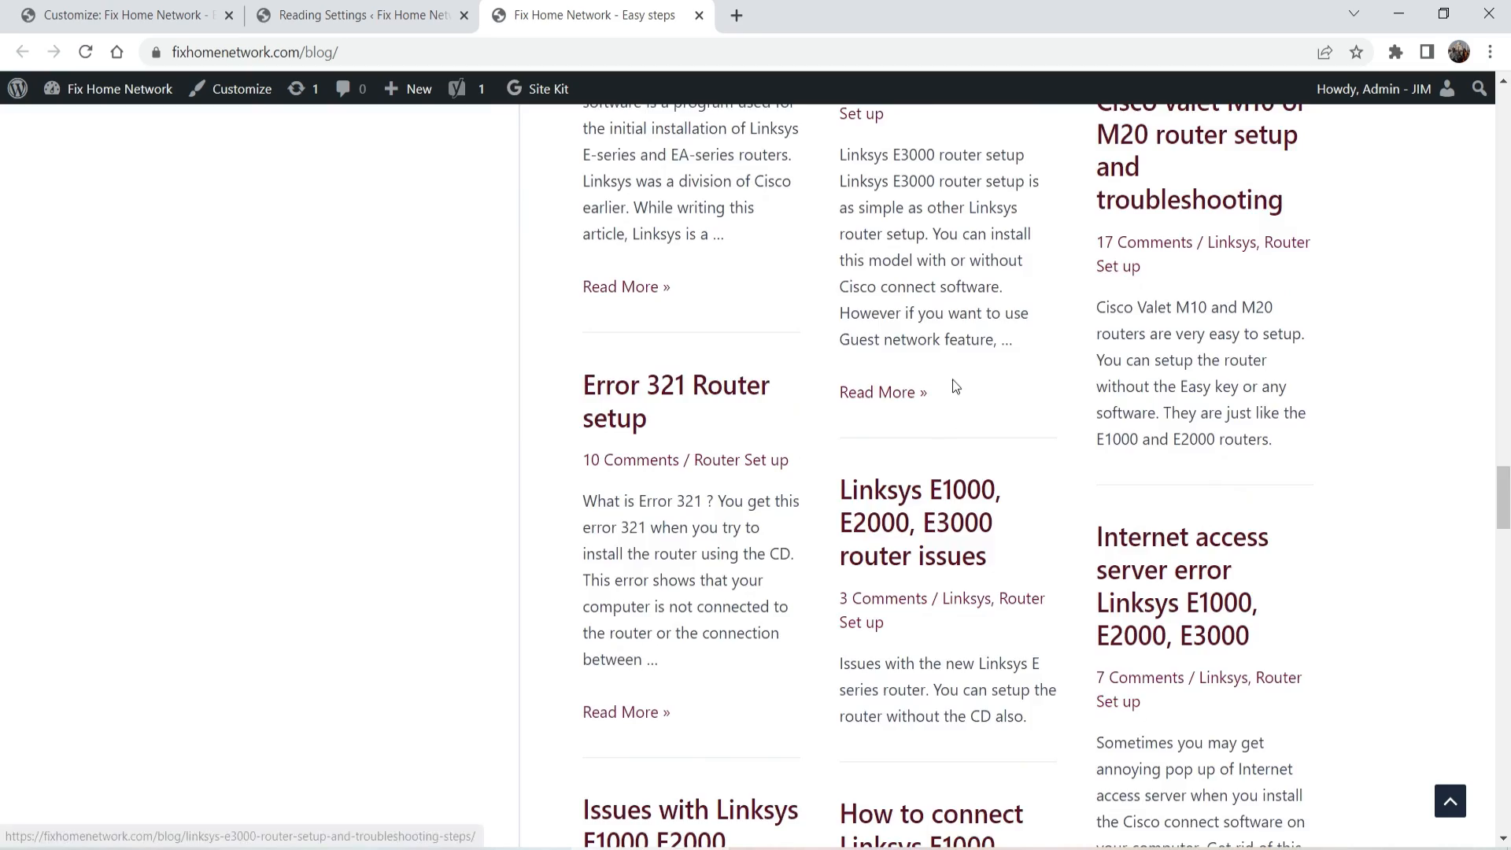
scroll(955, 386, "down", 20)
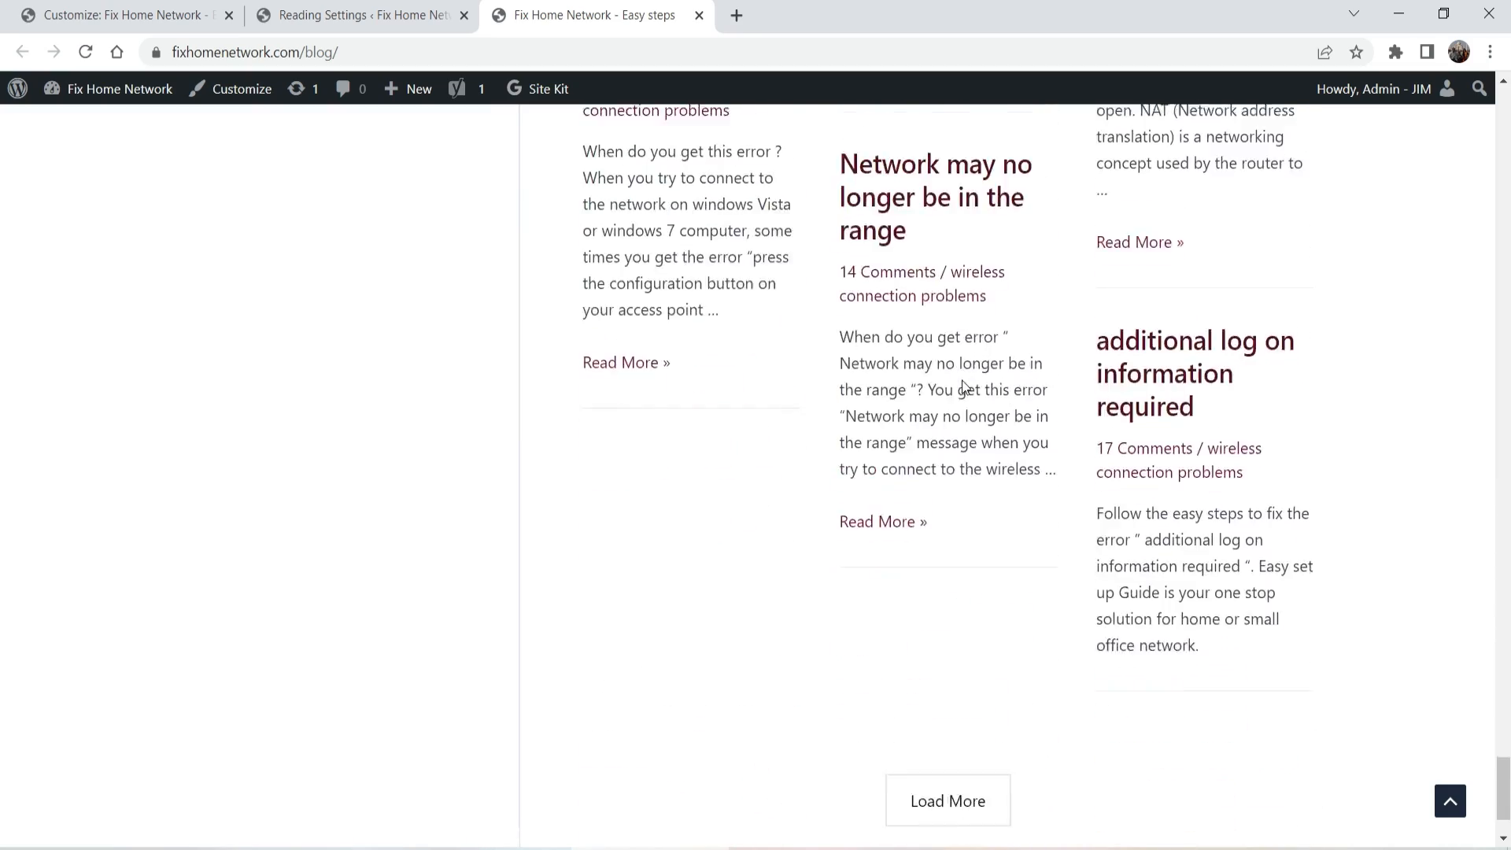
scroll(961, 380, "down", 2)
left_click(971, 701)
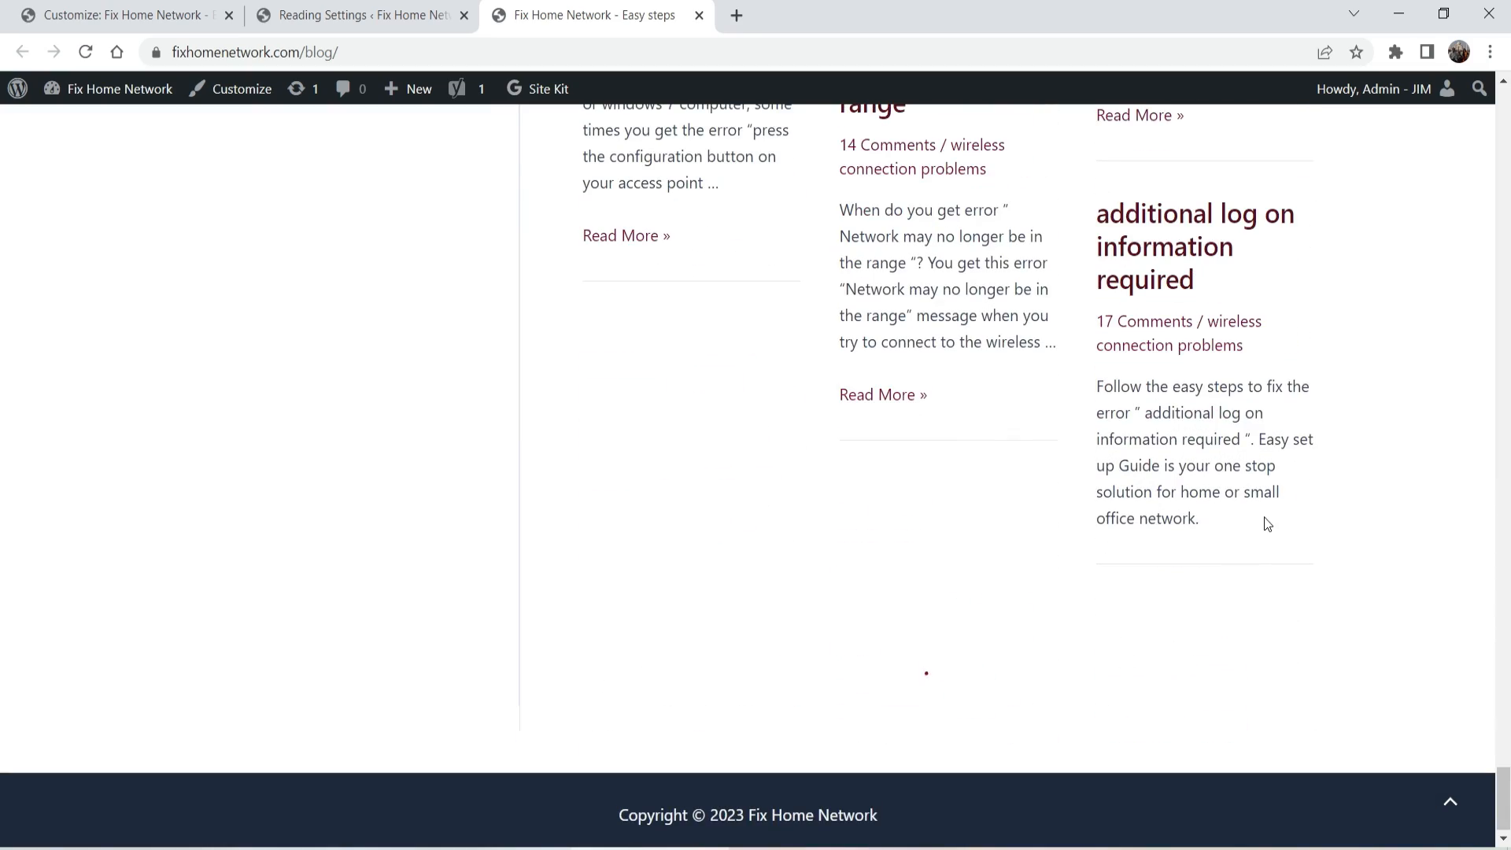
scroll(1239, 521, "down", 5)
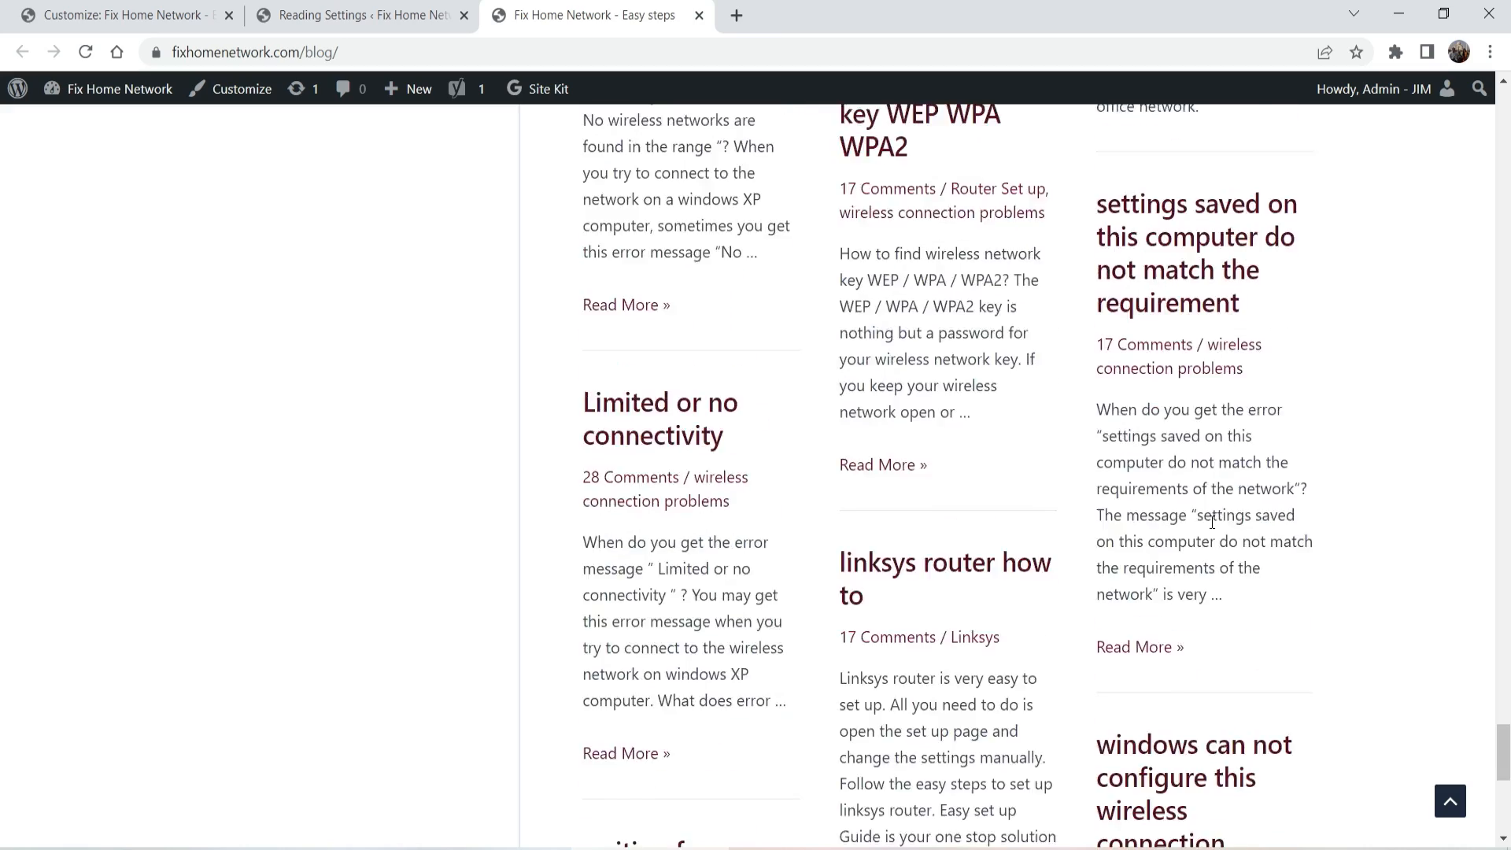
scroll(1212, 521, "up", 8)
Step: Return to the customizer, set the event to trigger infinite loading to Scroll, and publish the change
left_click(285, 17)
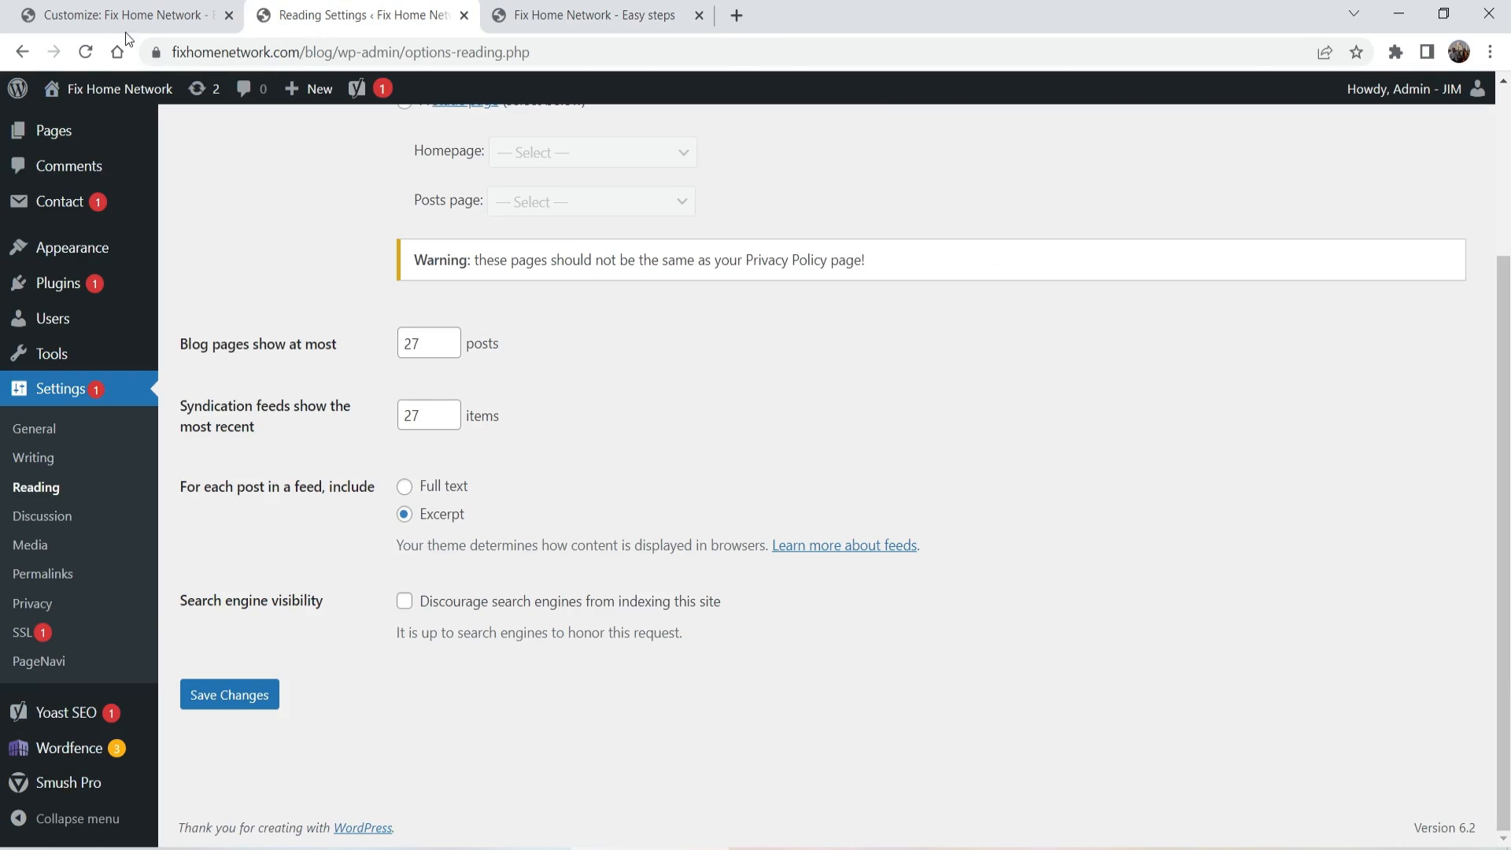
left_click_drag(126, 17, 312, 24)
left_click(107, 773)
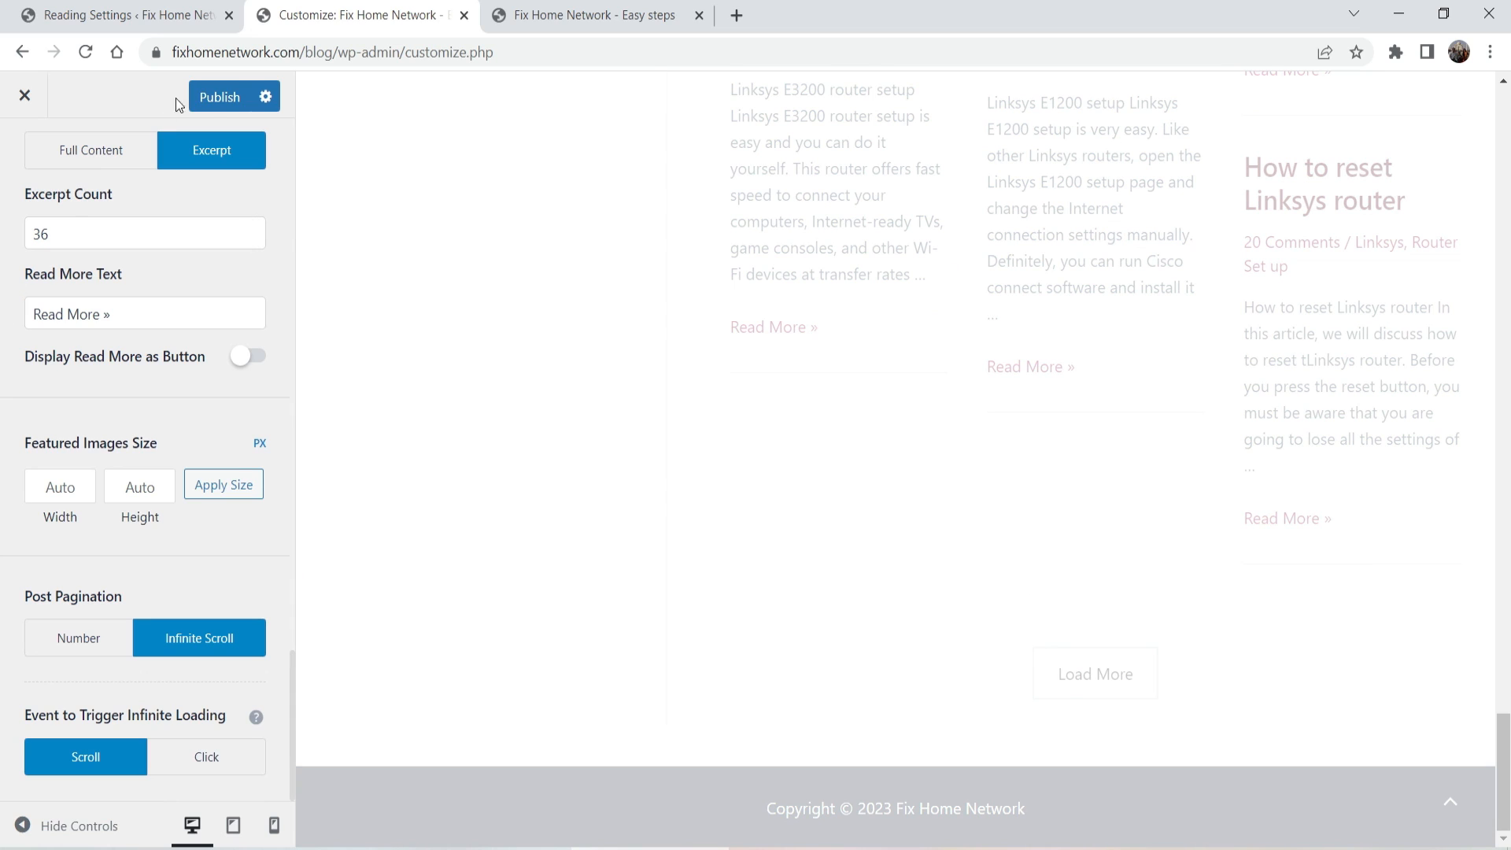
left_click(218, 99)
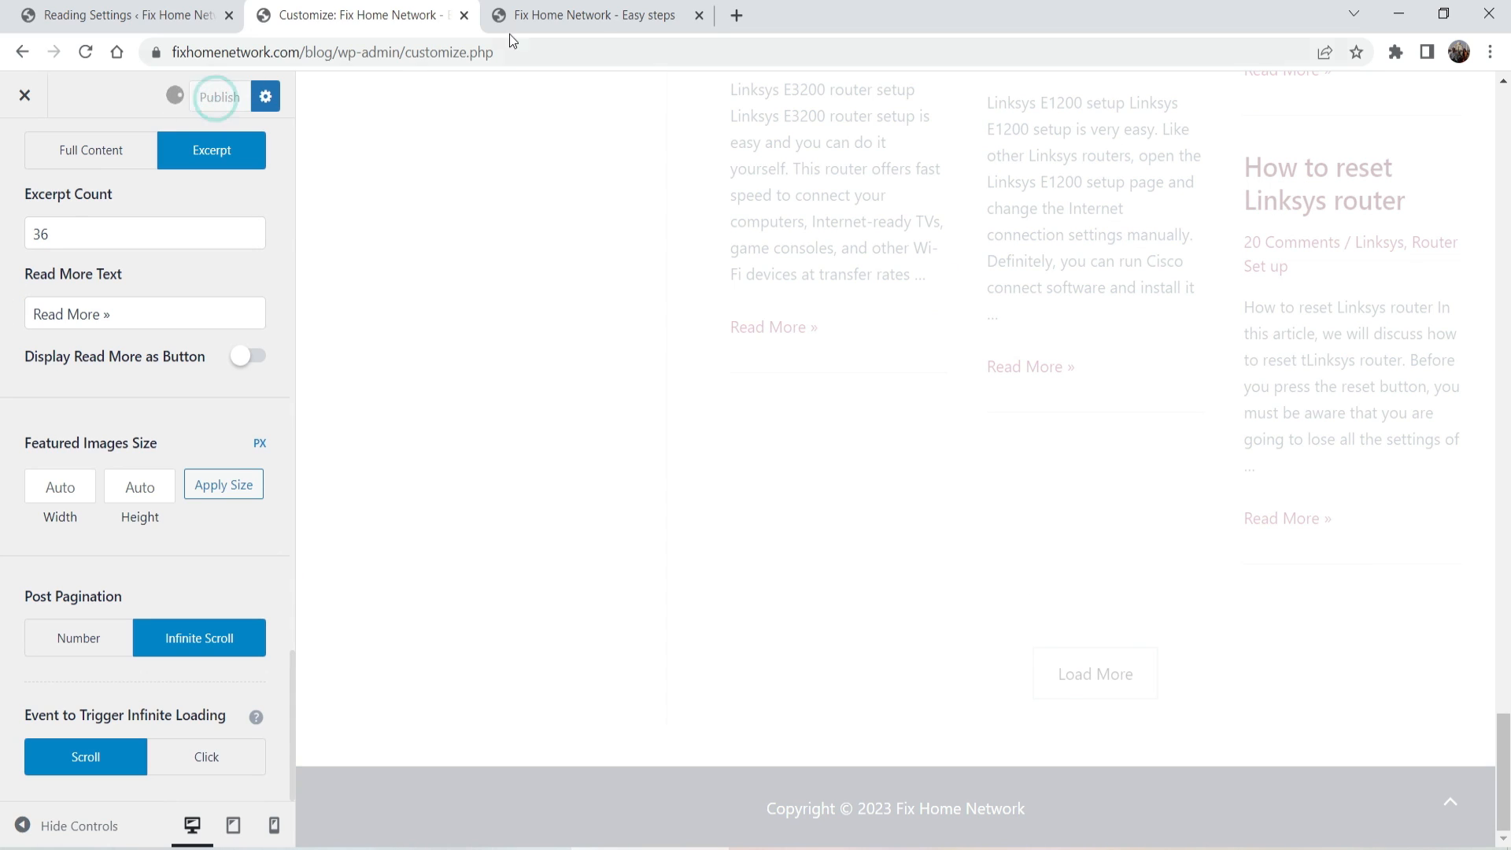
Step: Reload the live blog and check automatic post loading through to the end of the list, returning to the page's beginning
left_click(601, 16)
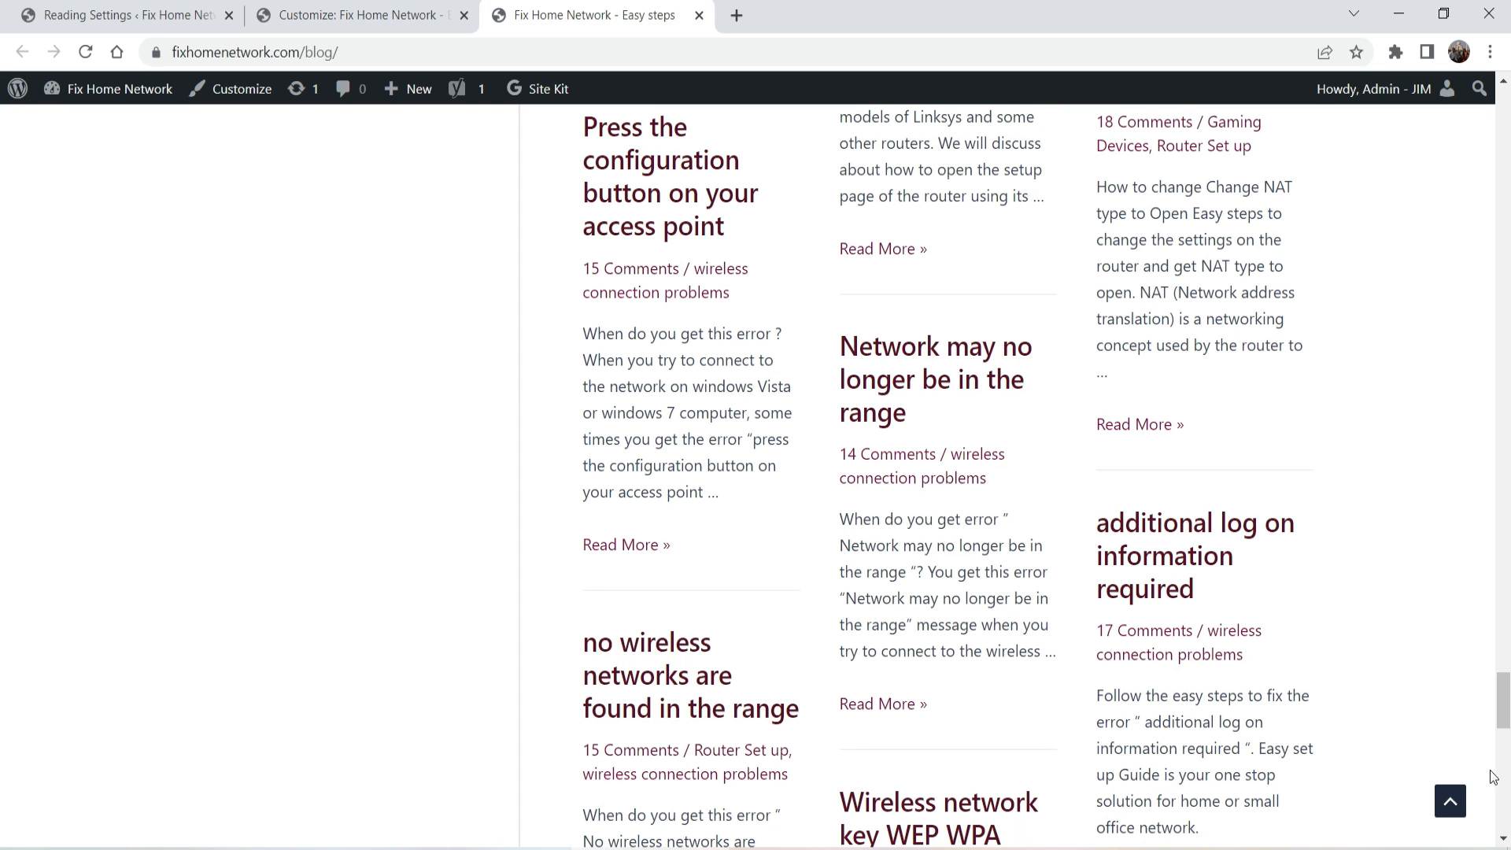
left_click(1451, 800)
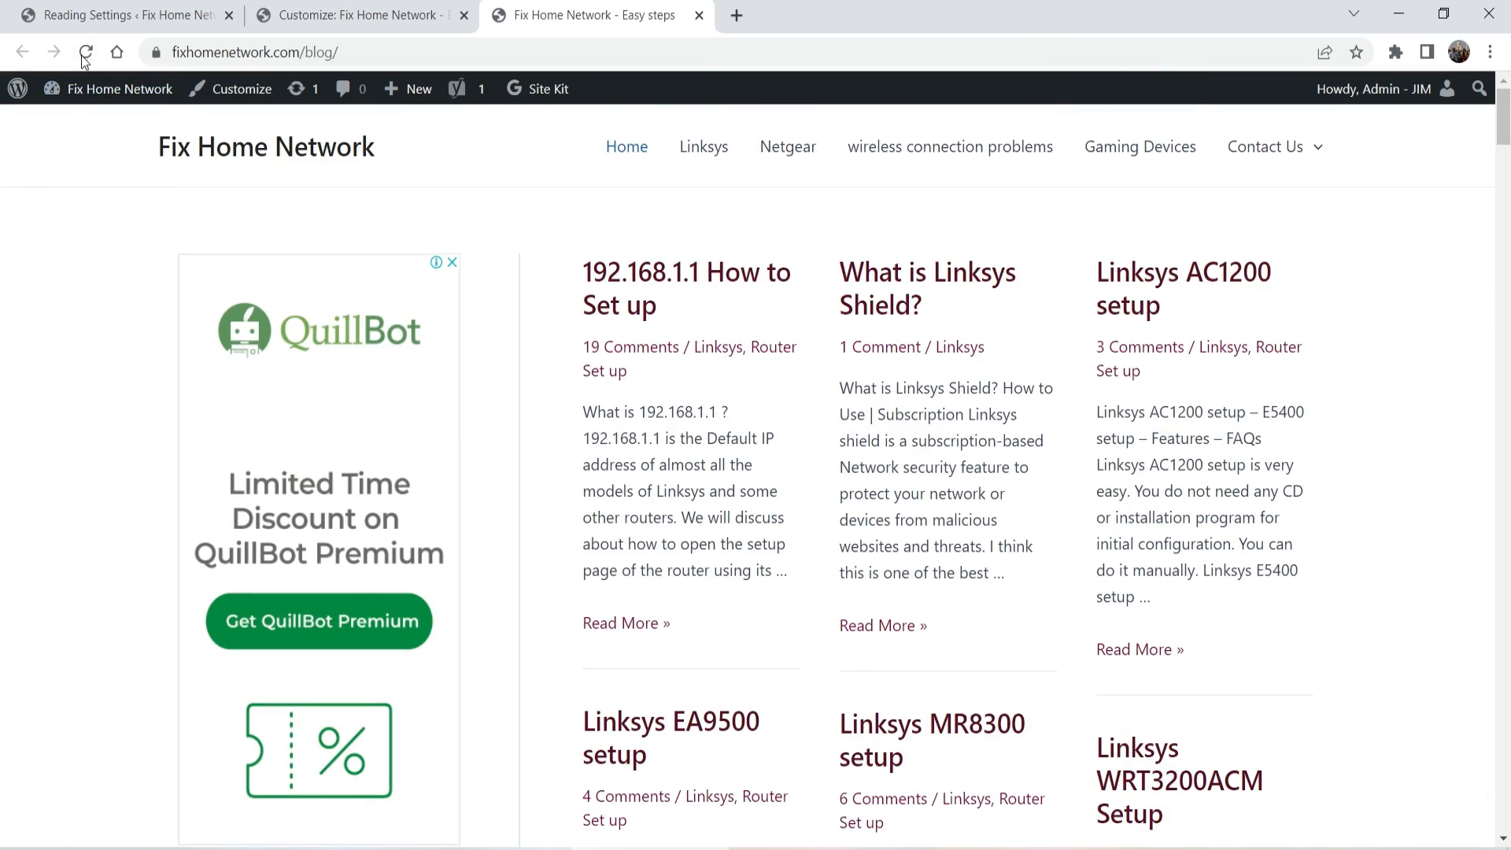
left_click(85, 52)
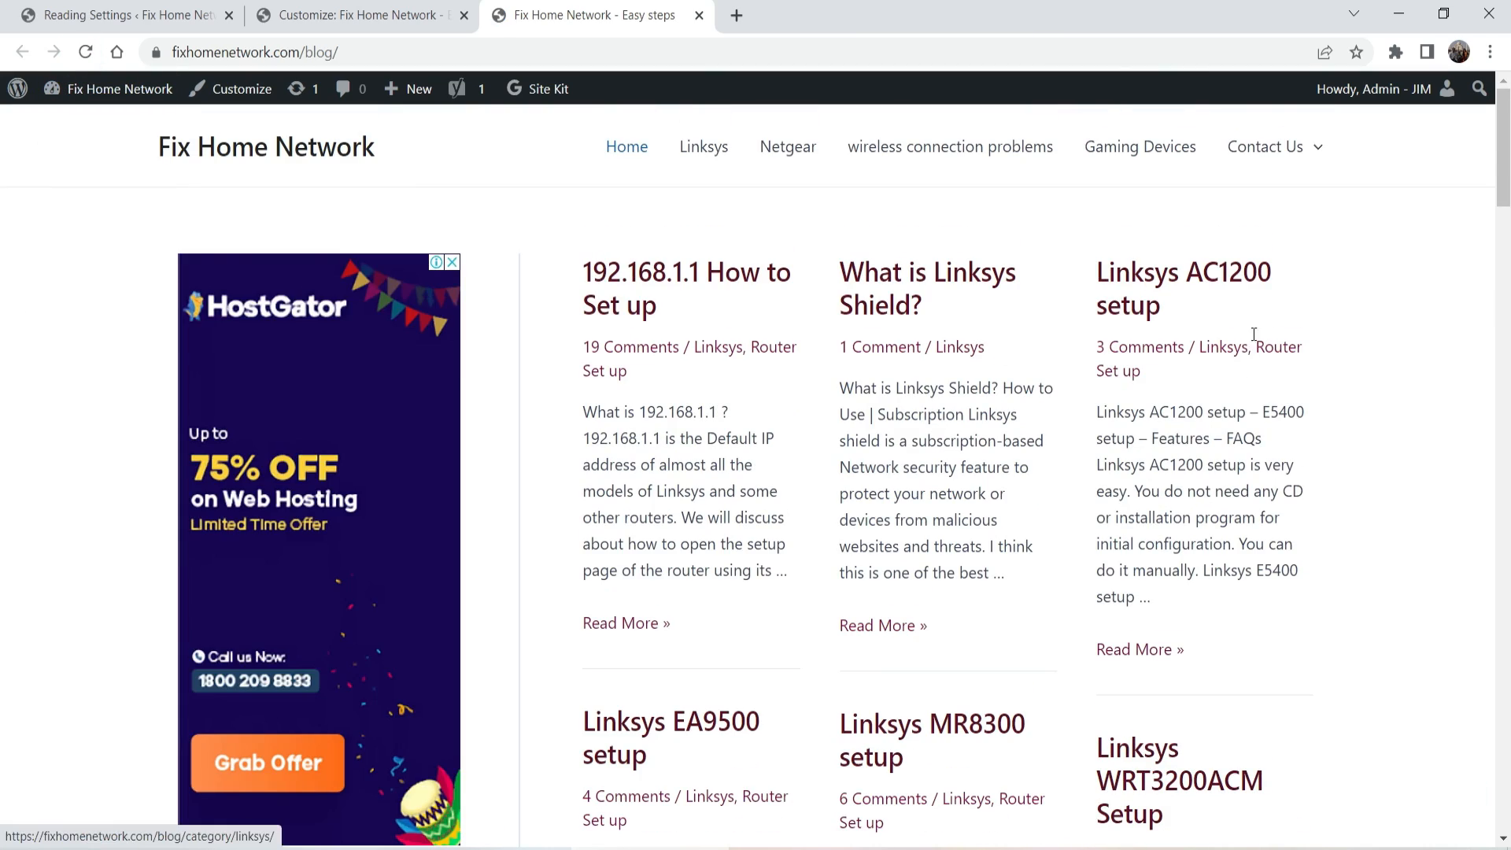
scroll(1255, 337, "down", 8)
scroll(1265, 332, "down", 10)
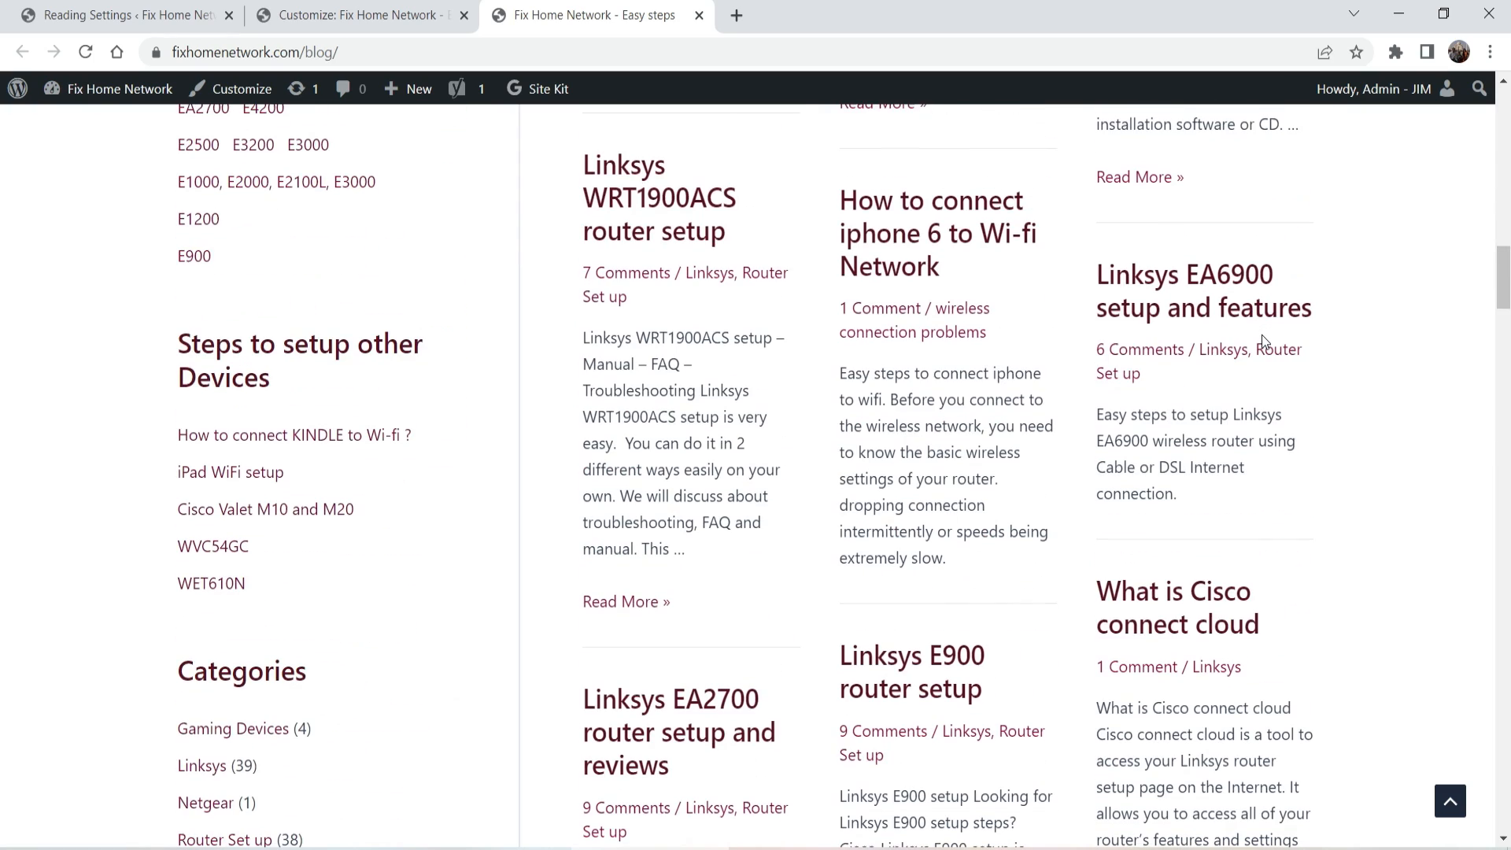
scroll(1260, 332, "down", 6)
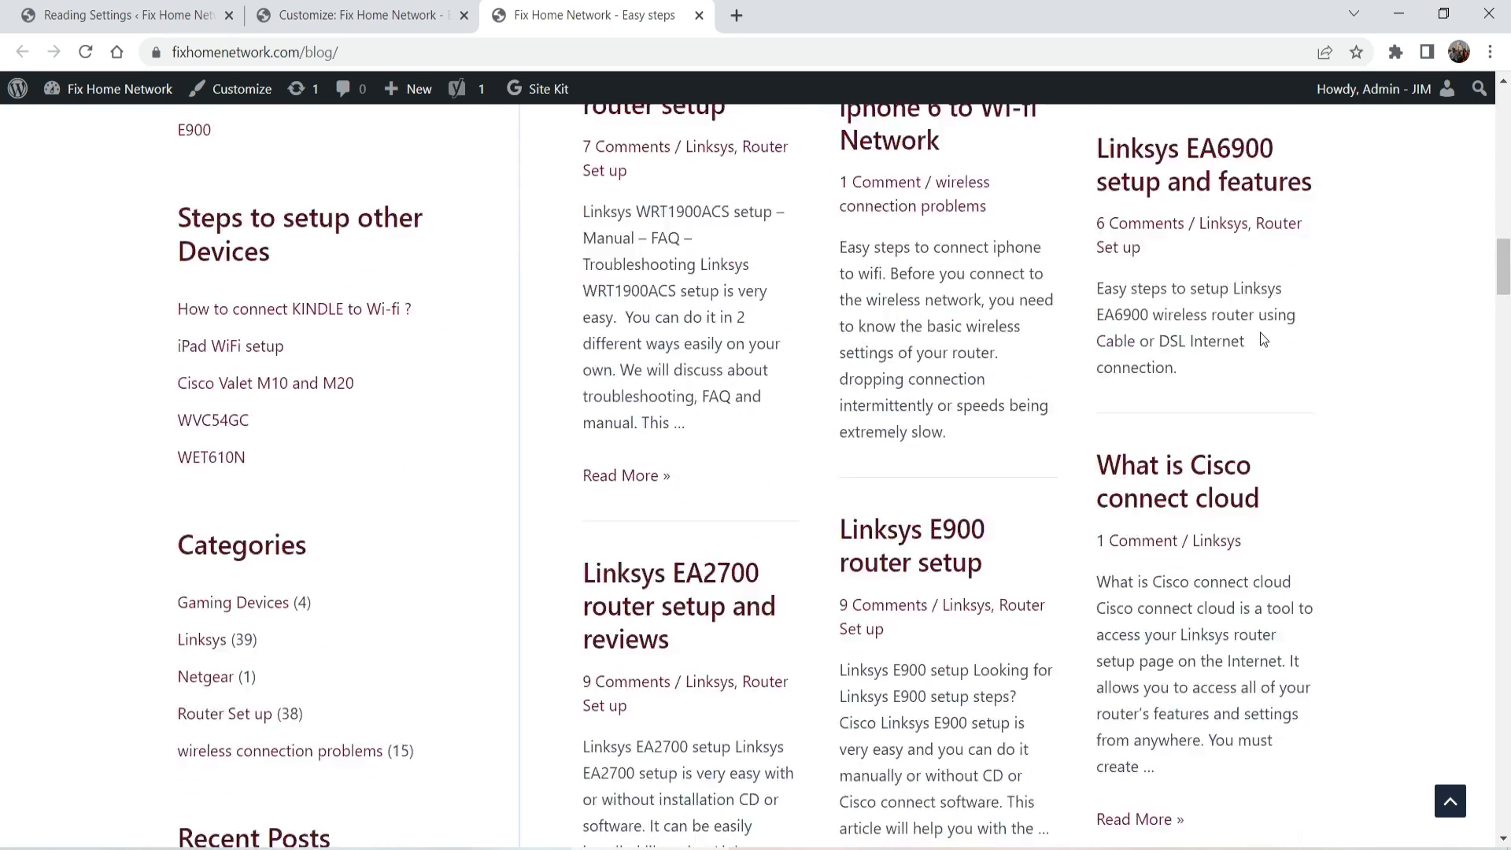
scroll(1259, 332, "down", 19)
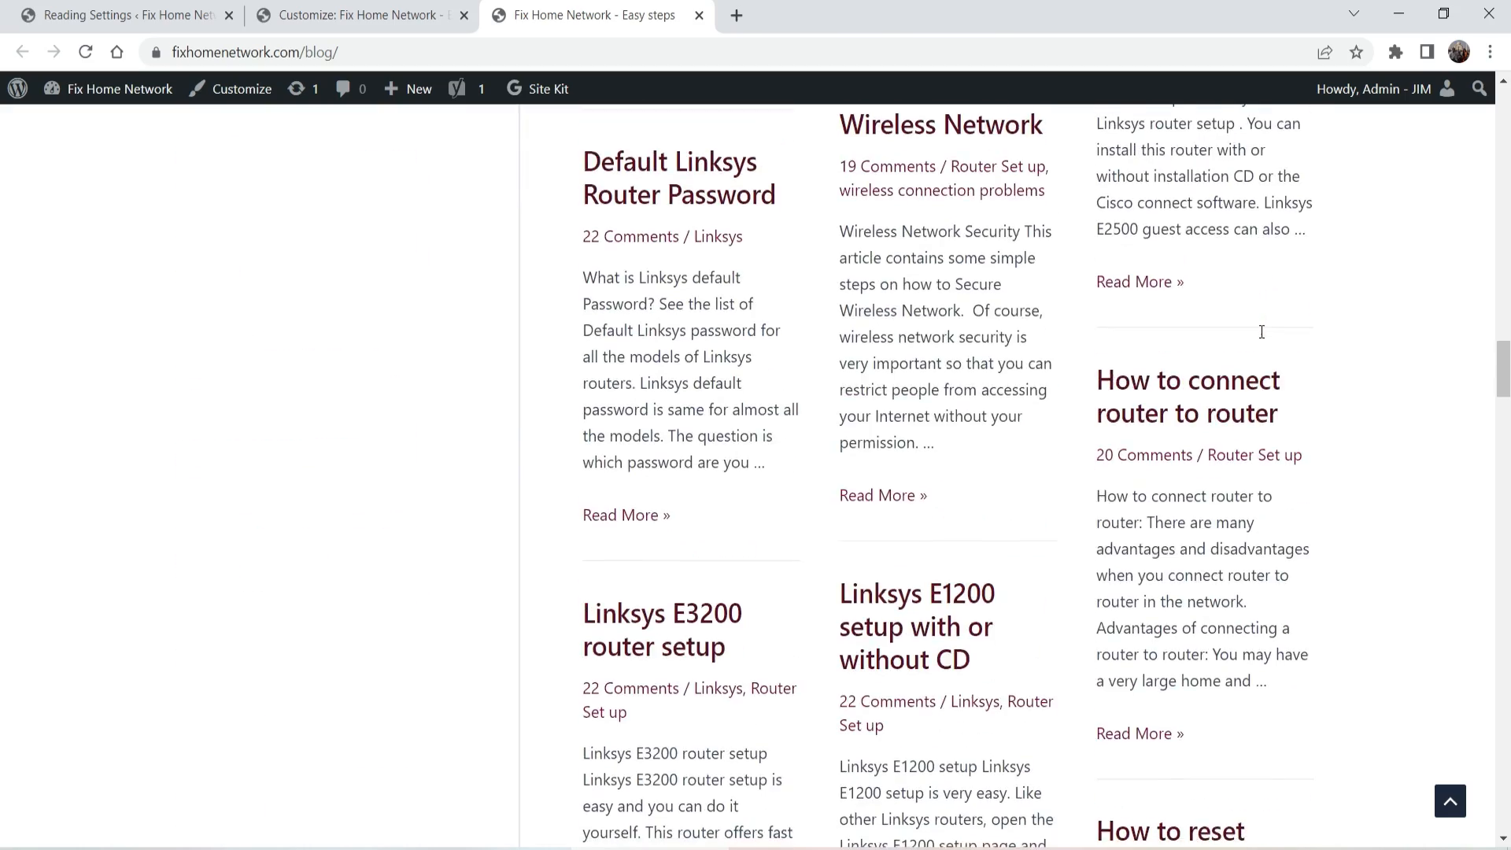
scroll(1261, 340, "down", 1)
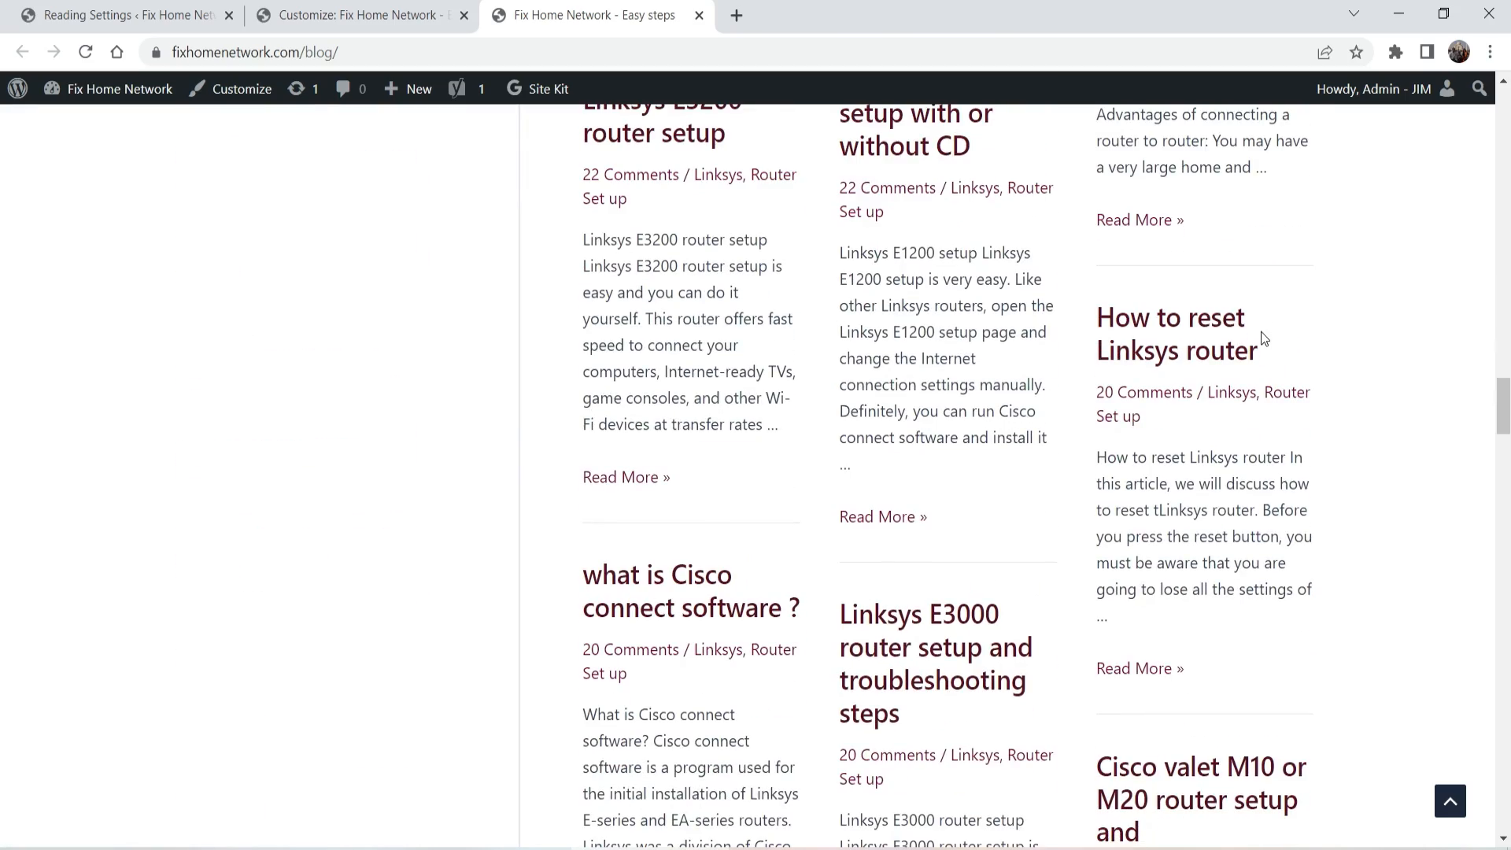
scroll(1261, 337, "down", 20)
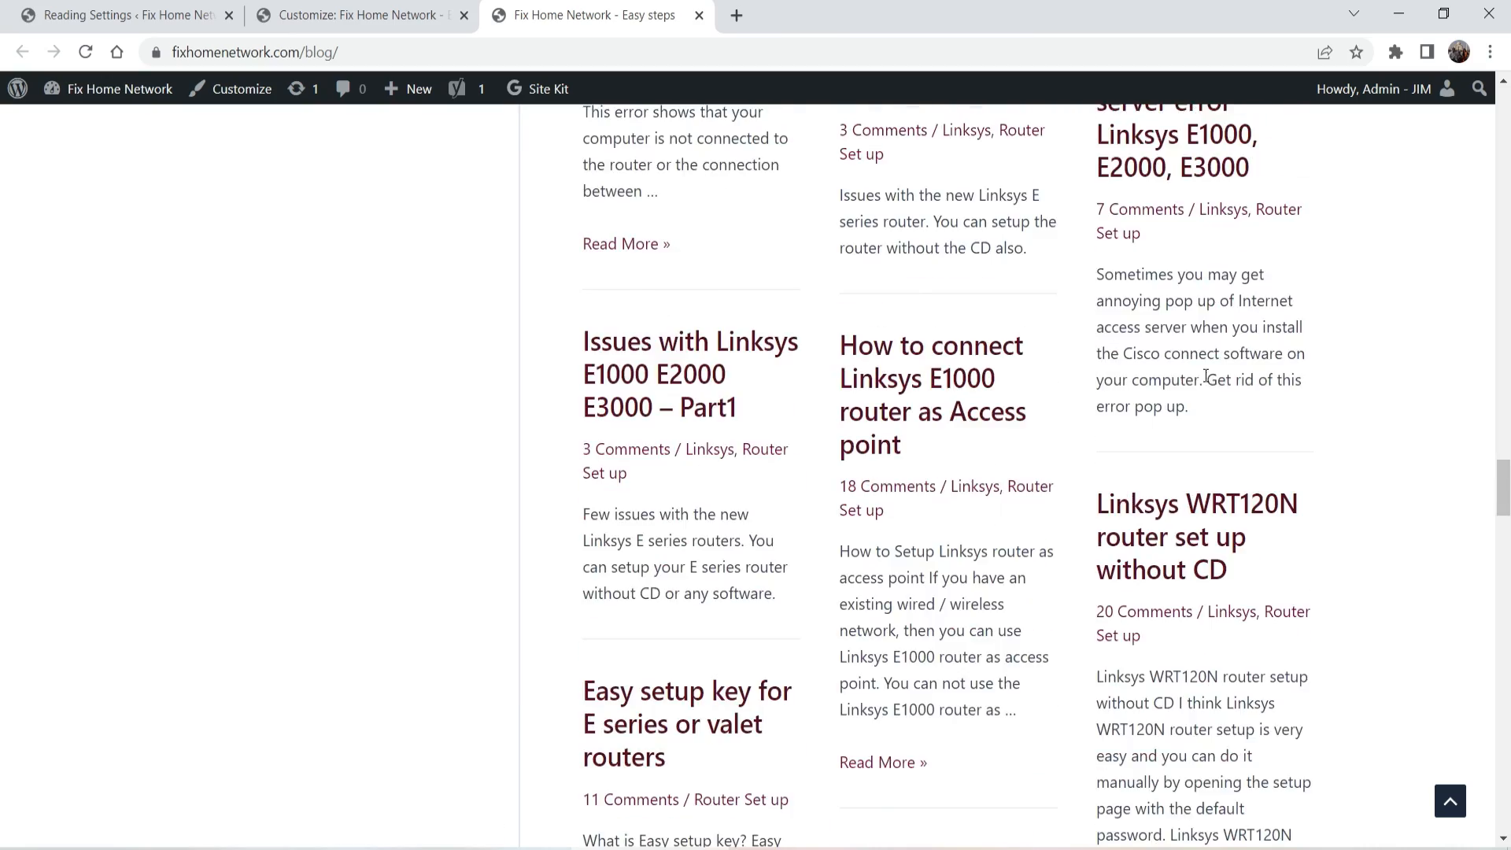
scroll(1202, 396, "down", 20)
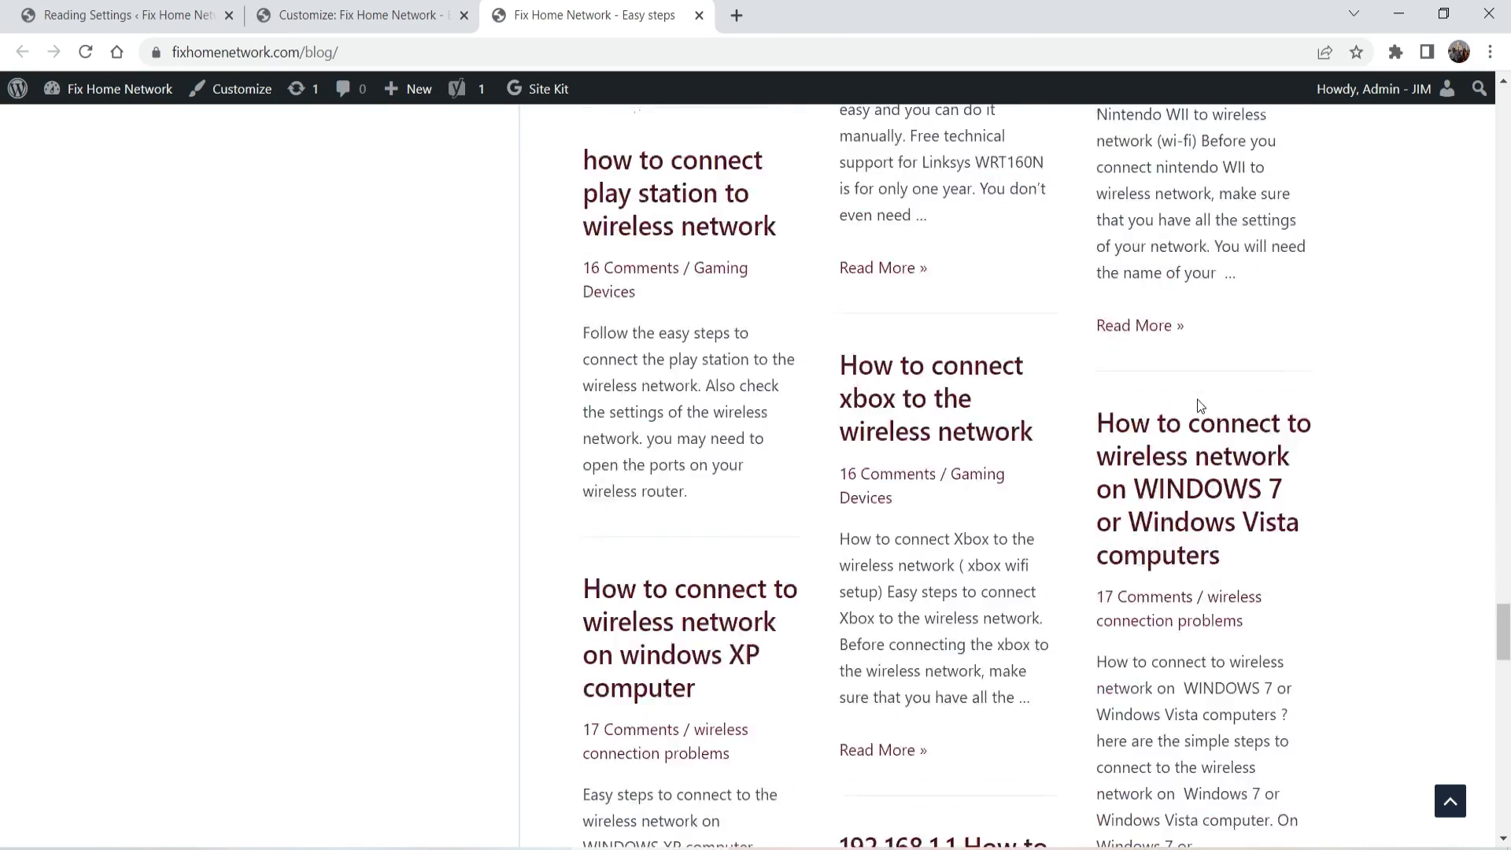
scroll(1200, 406, "down", 18)
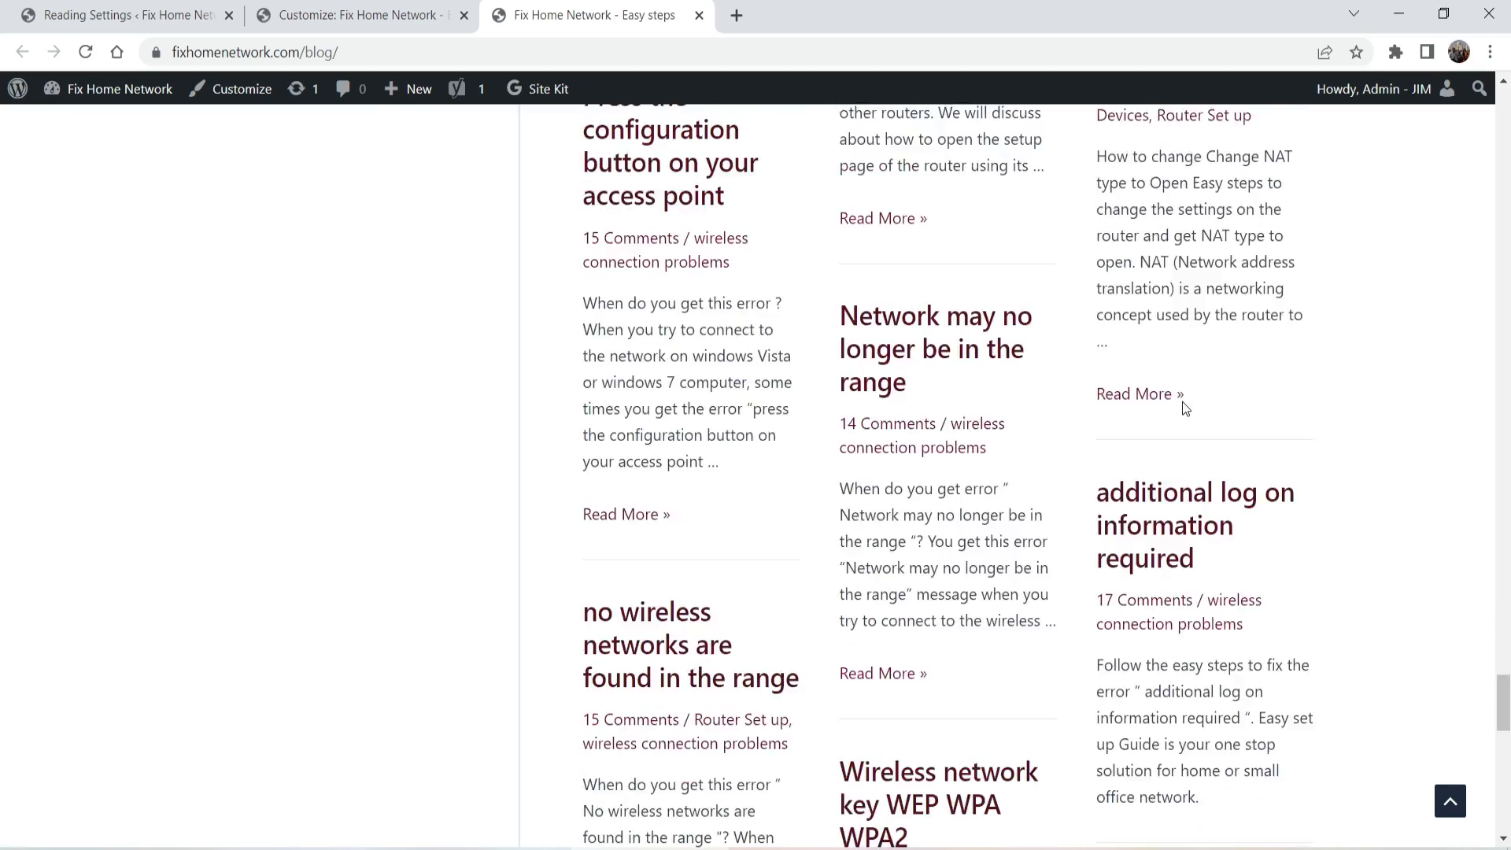
scroll(1182, 405, "down", 11)
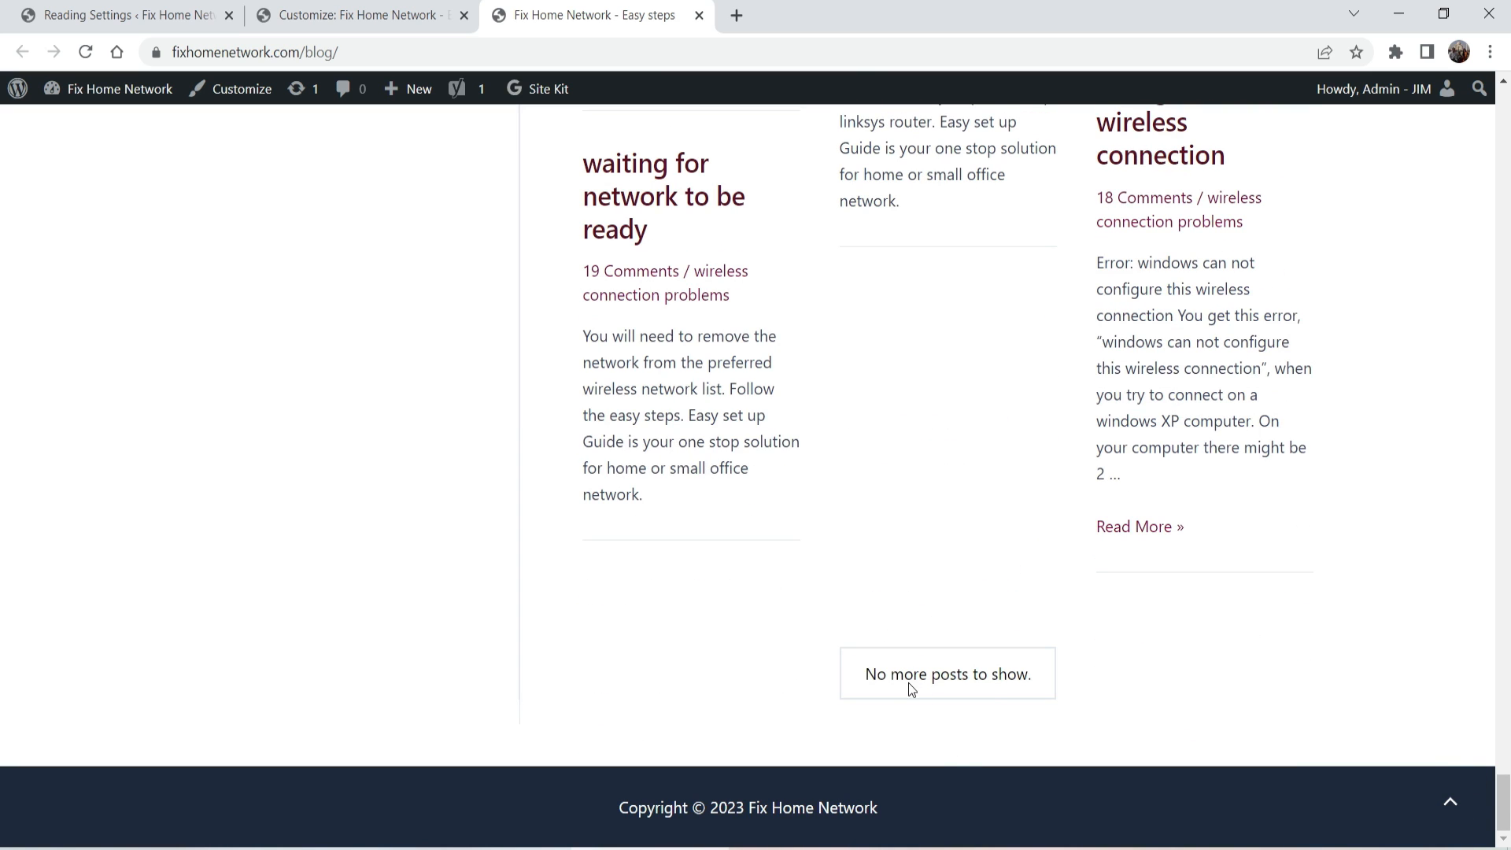
left_click(1451, 811)
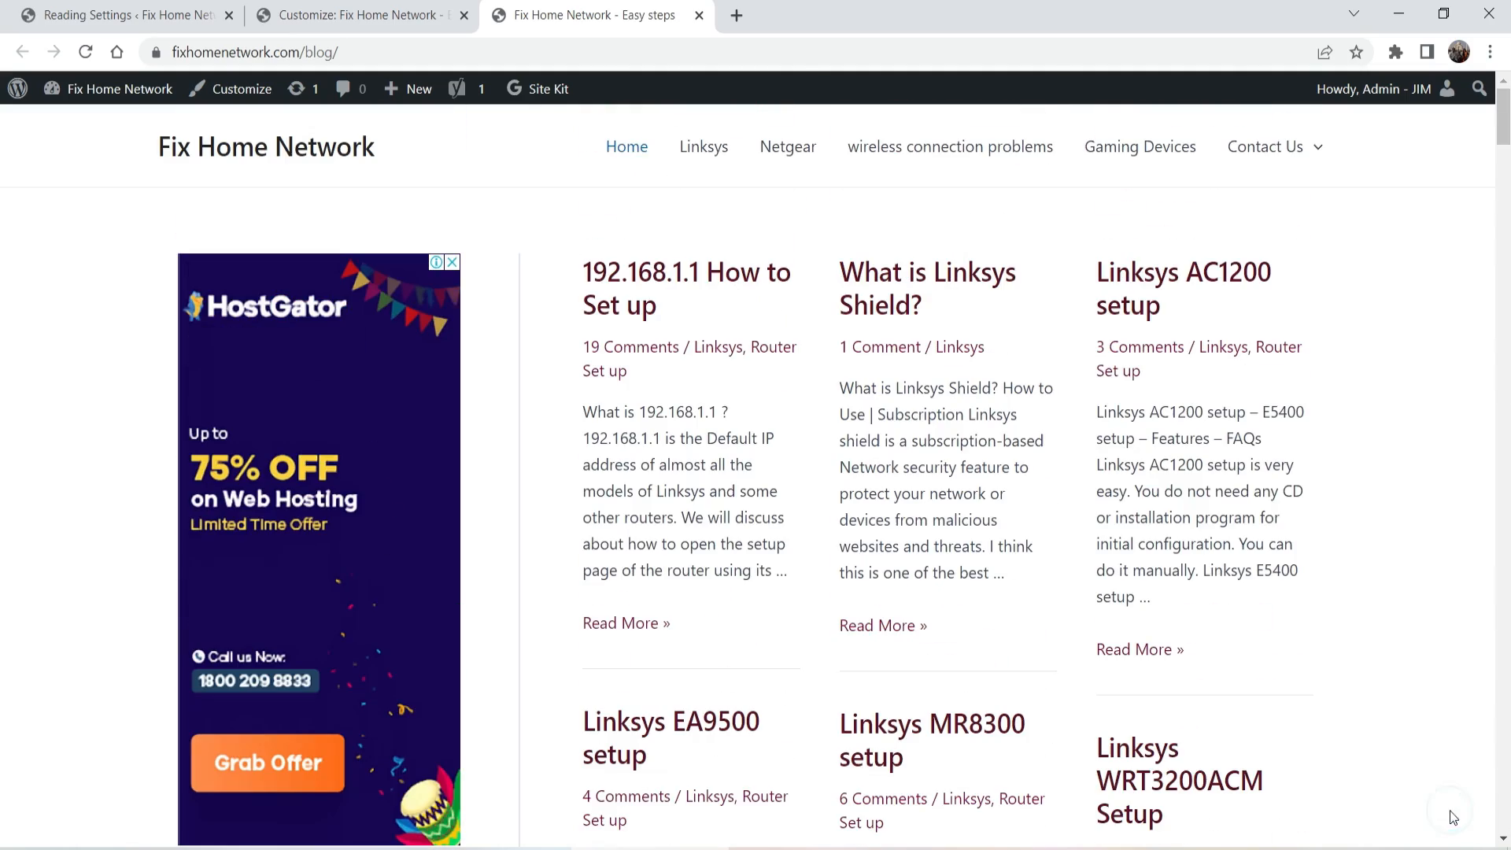
Step: Return to the customizer and open the Single Post settings, showing the author, social sharing and related posts options
left_click(119, 17)
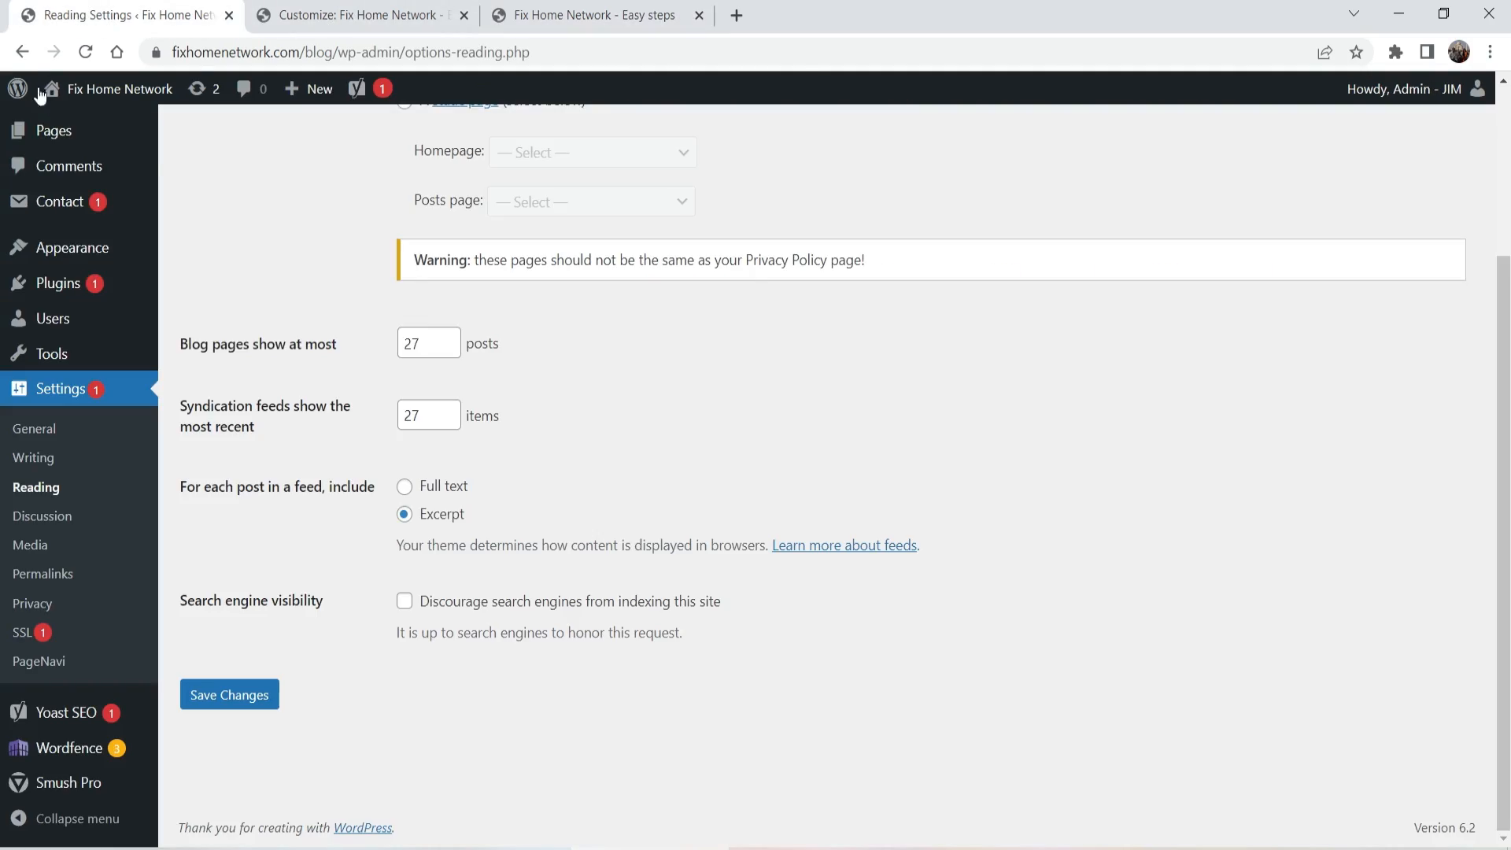
left_click(324, 13)
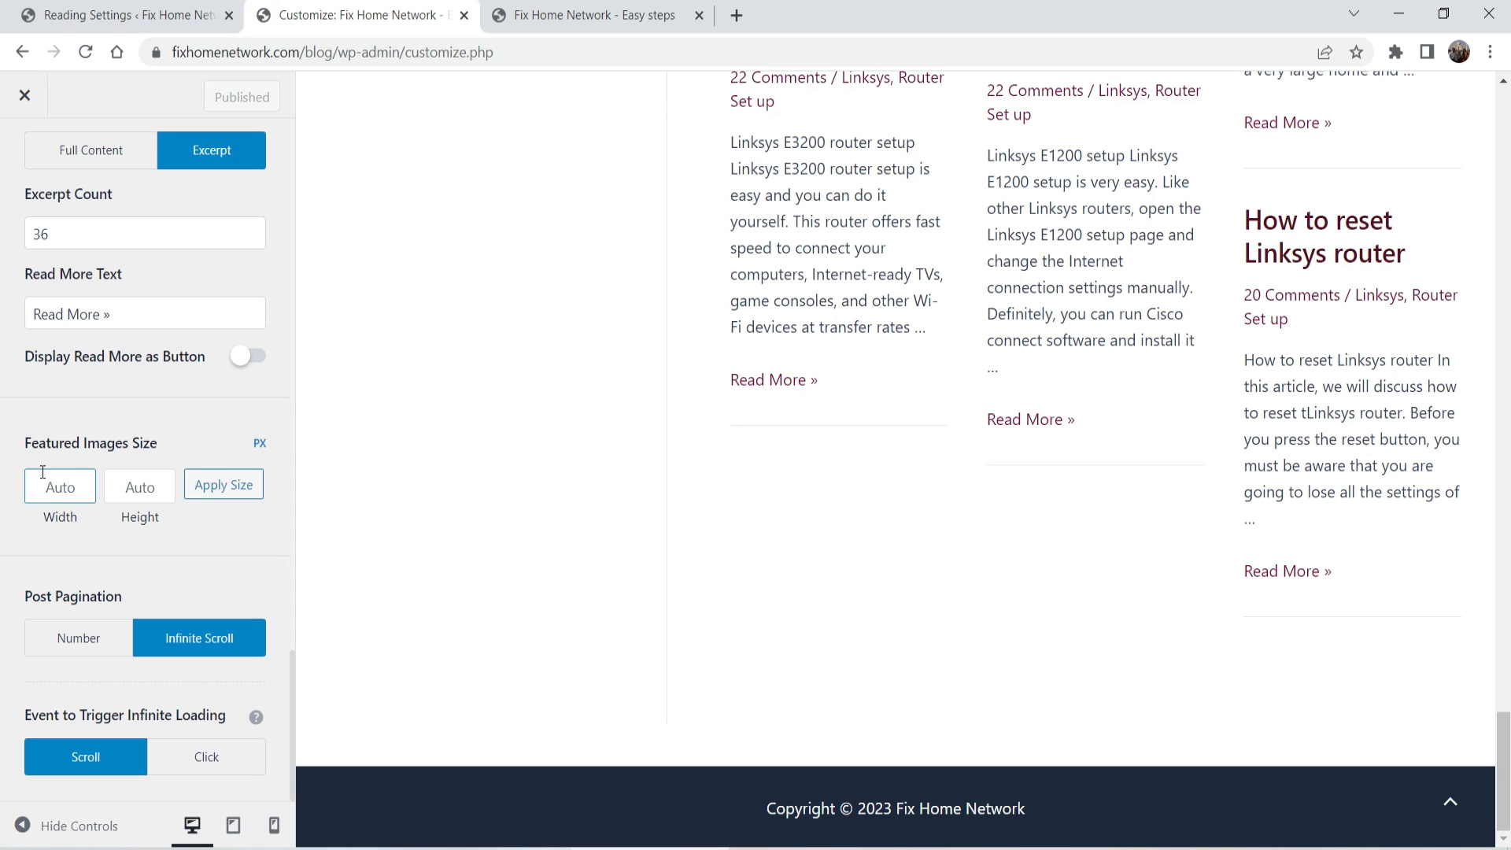
scroll(97, 483, "up", 10)
scroll(122, 449, "up", 8)
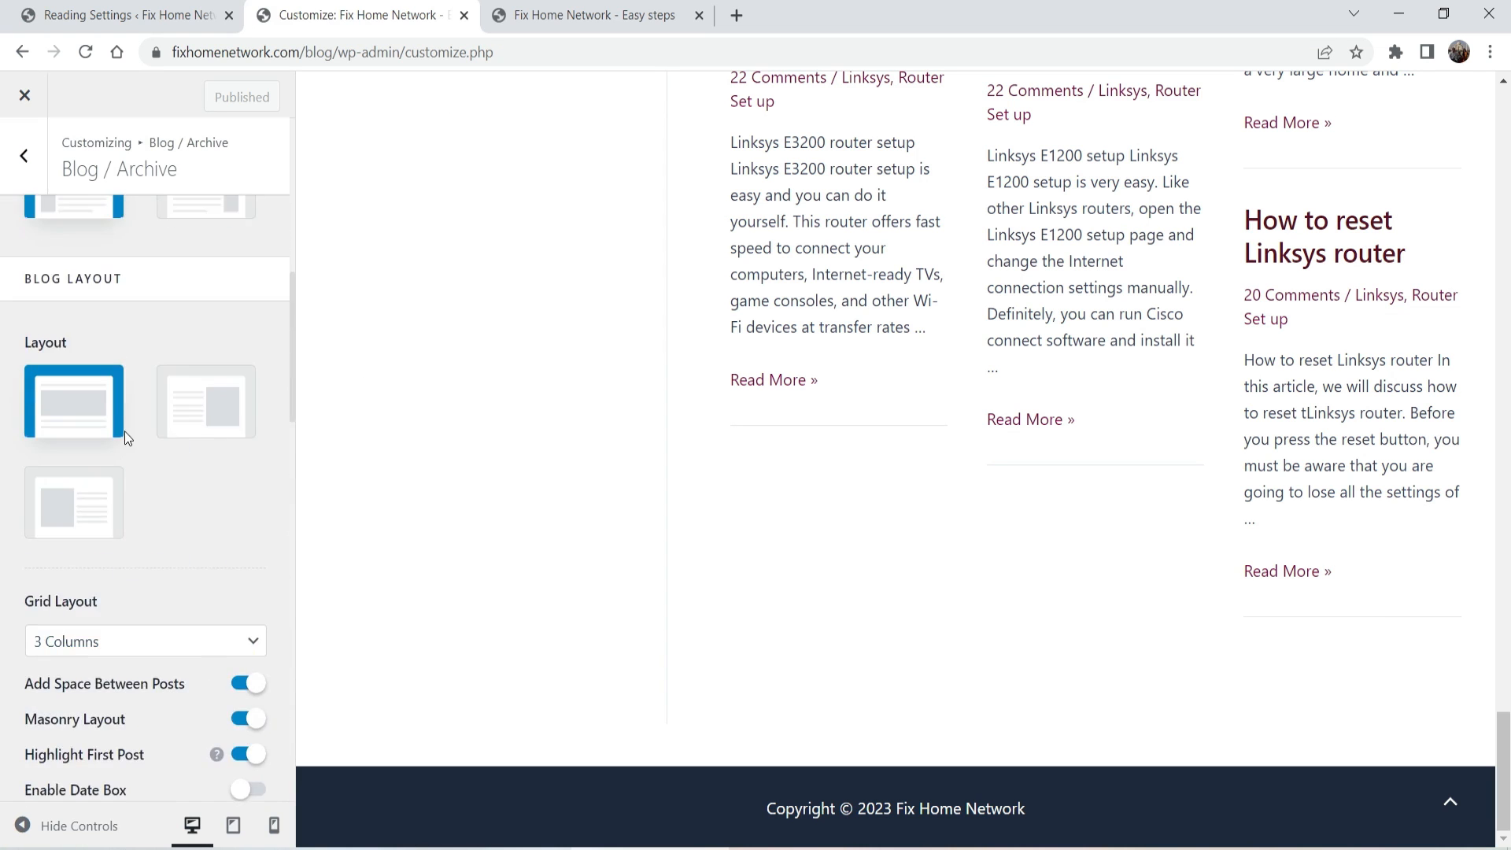
left_click(22, 157)
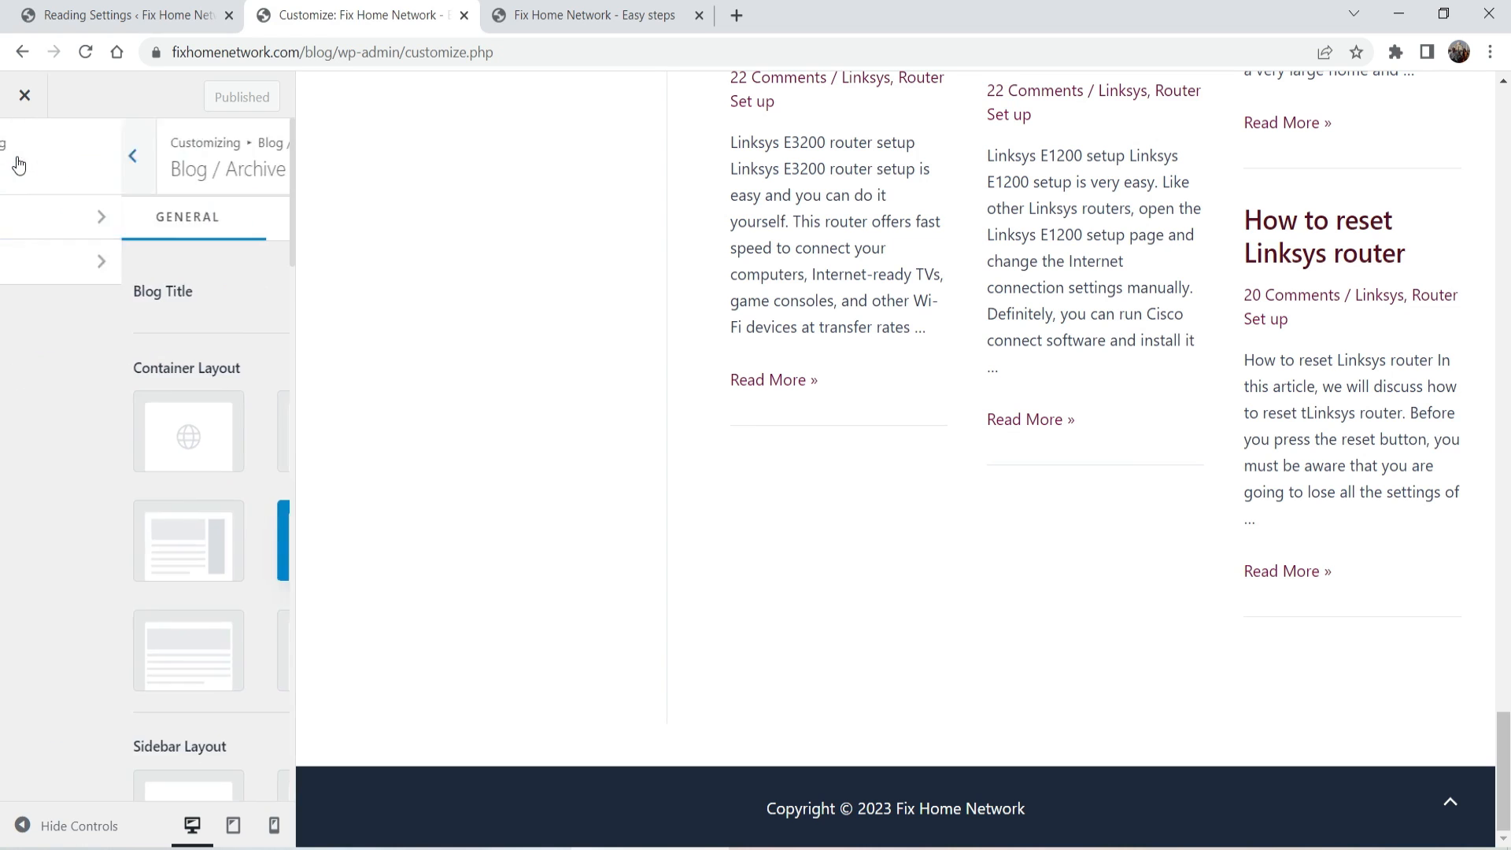
left_click(67, 263)
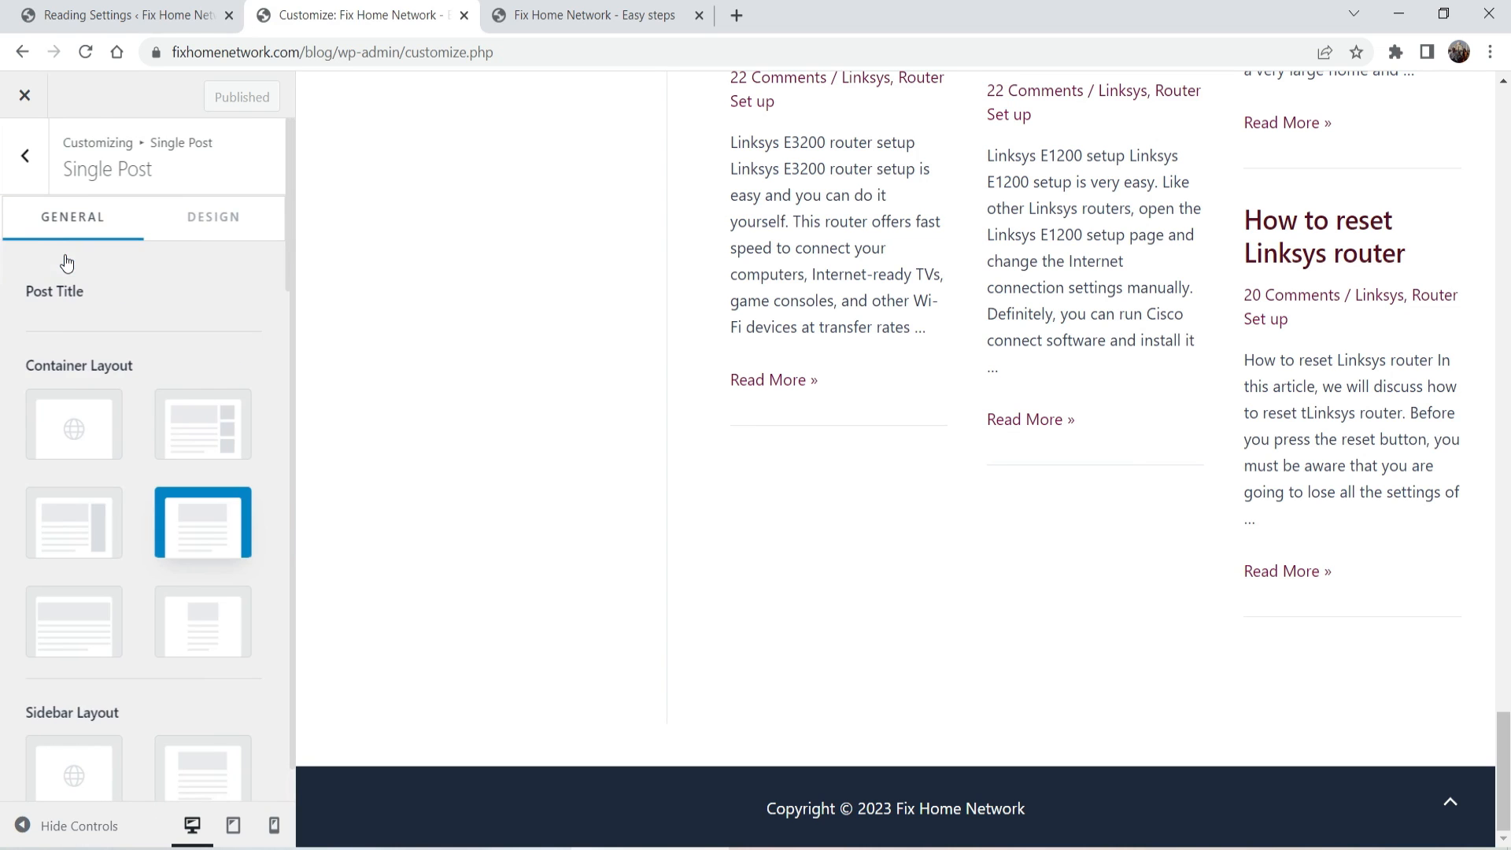
scroll(169, 392, "down", 3)
scroll(215, 367, "up", 2)
scroll(216, 367, "down", 7)
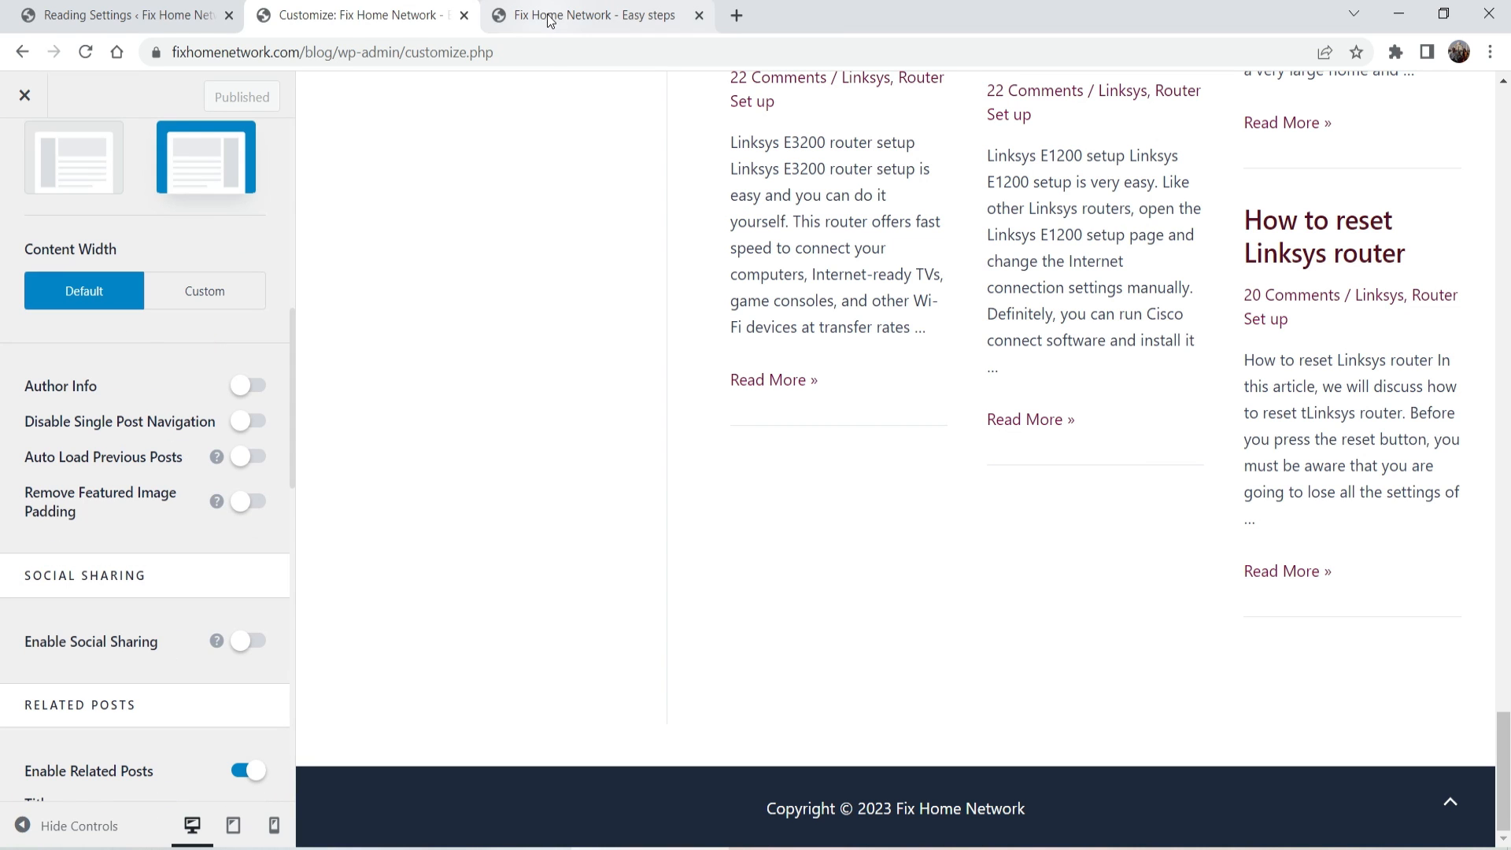
Step: Open the "Linksys AC1200 setup" post in the customizer preview and look through its content
left_click(573, 19)
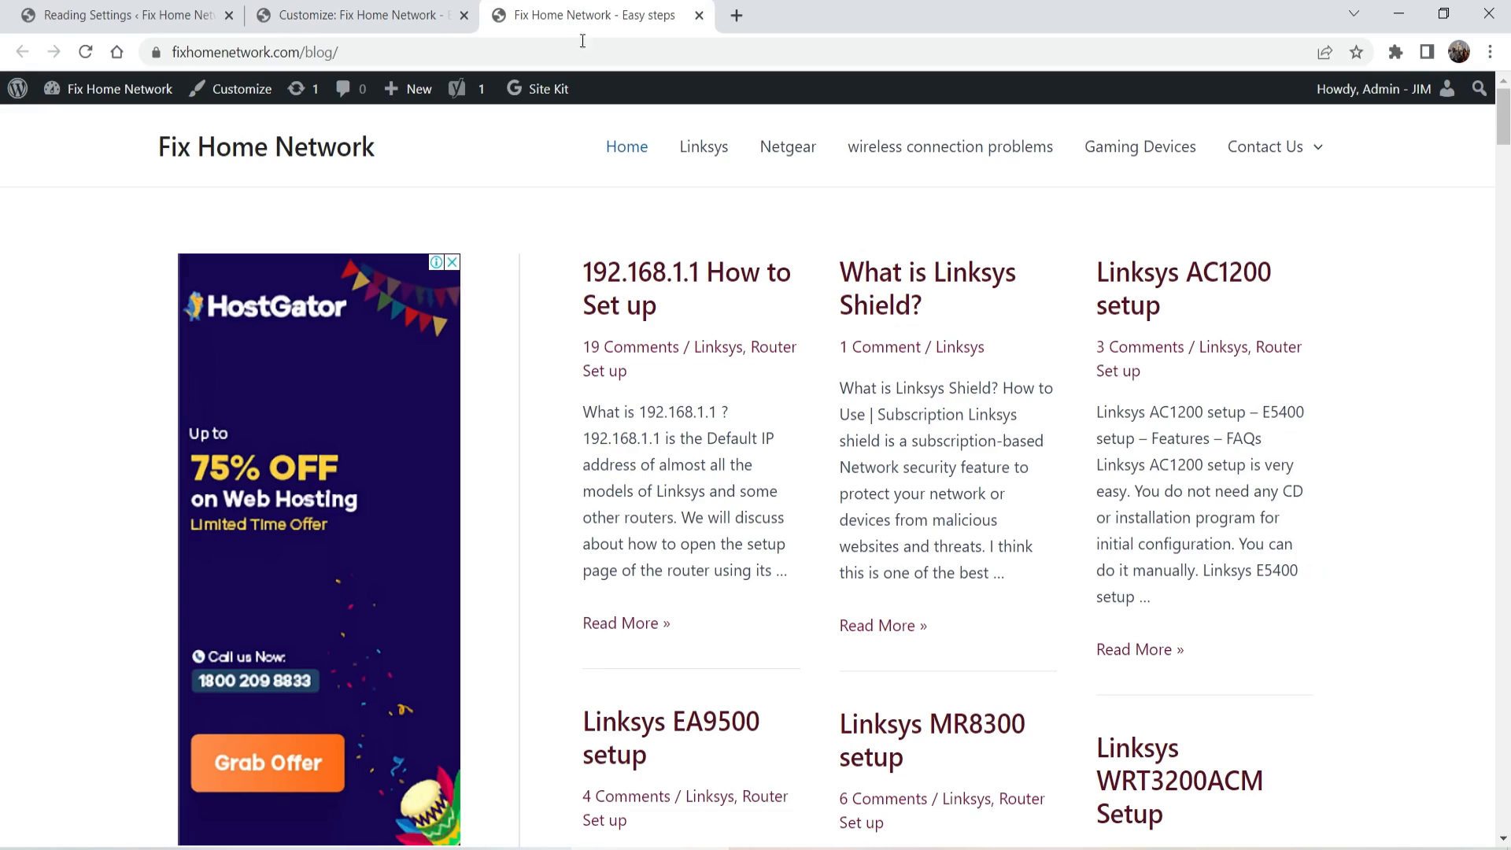
left_click(402, 24)
scroll(1506, 534, "up", 10)
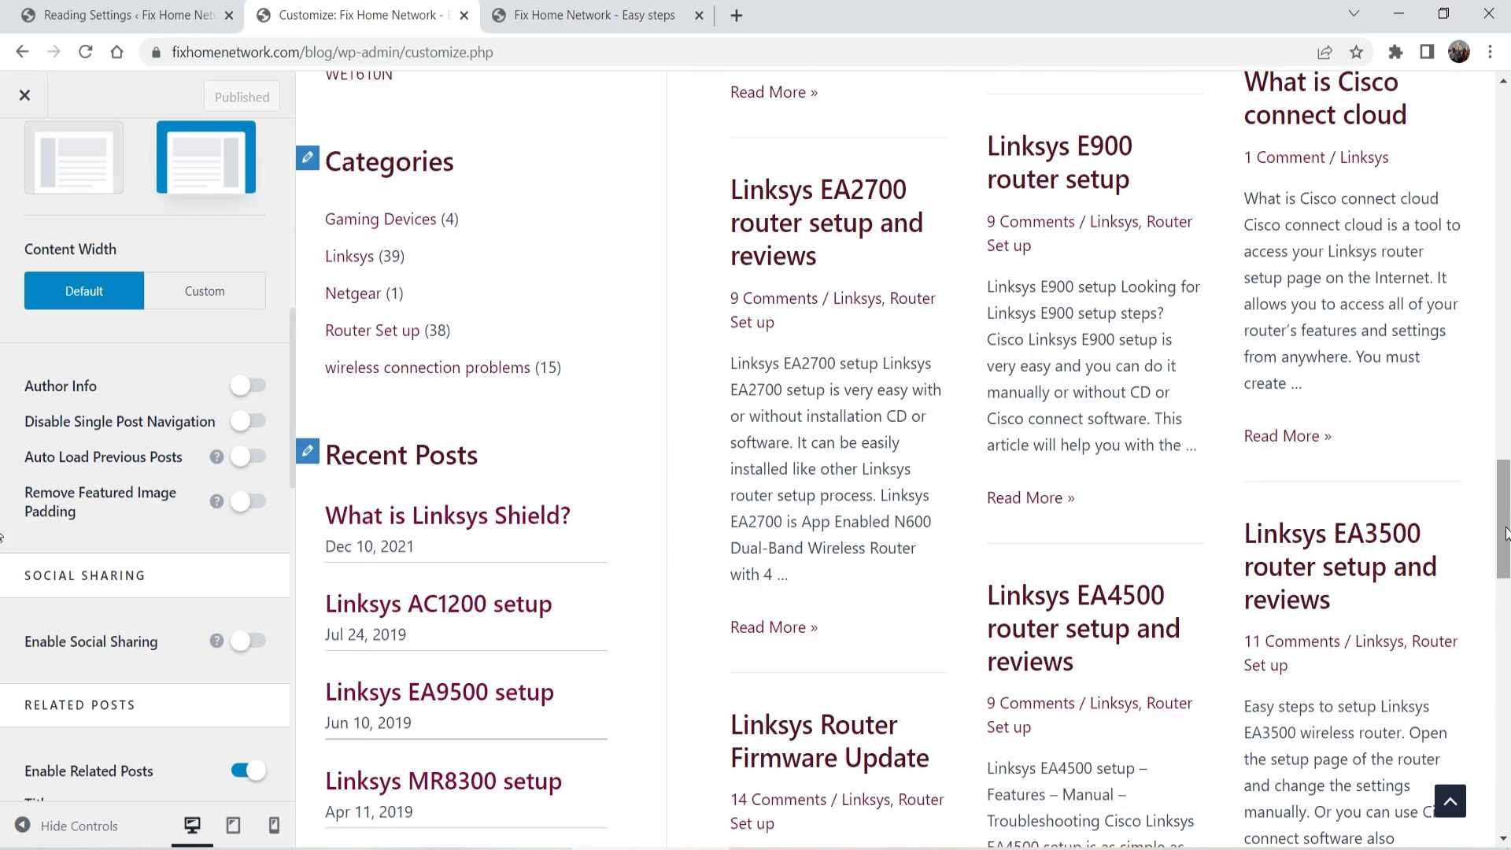
scroll(1506, 534, "up", 10)
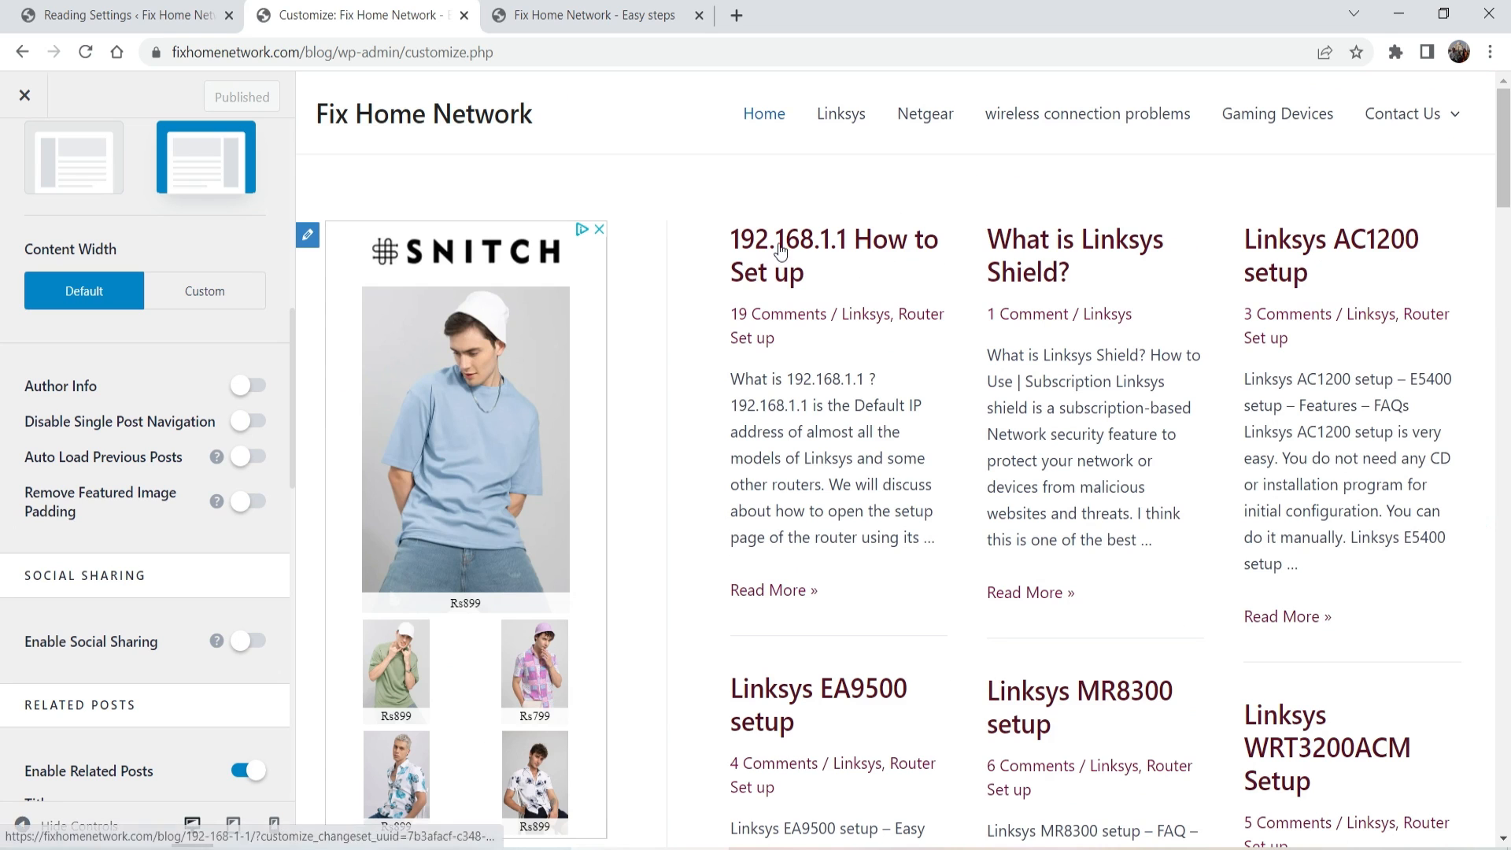
left_click(1350, 245)
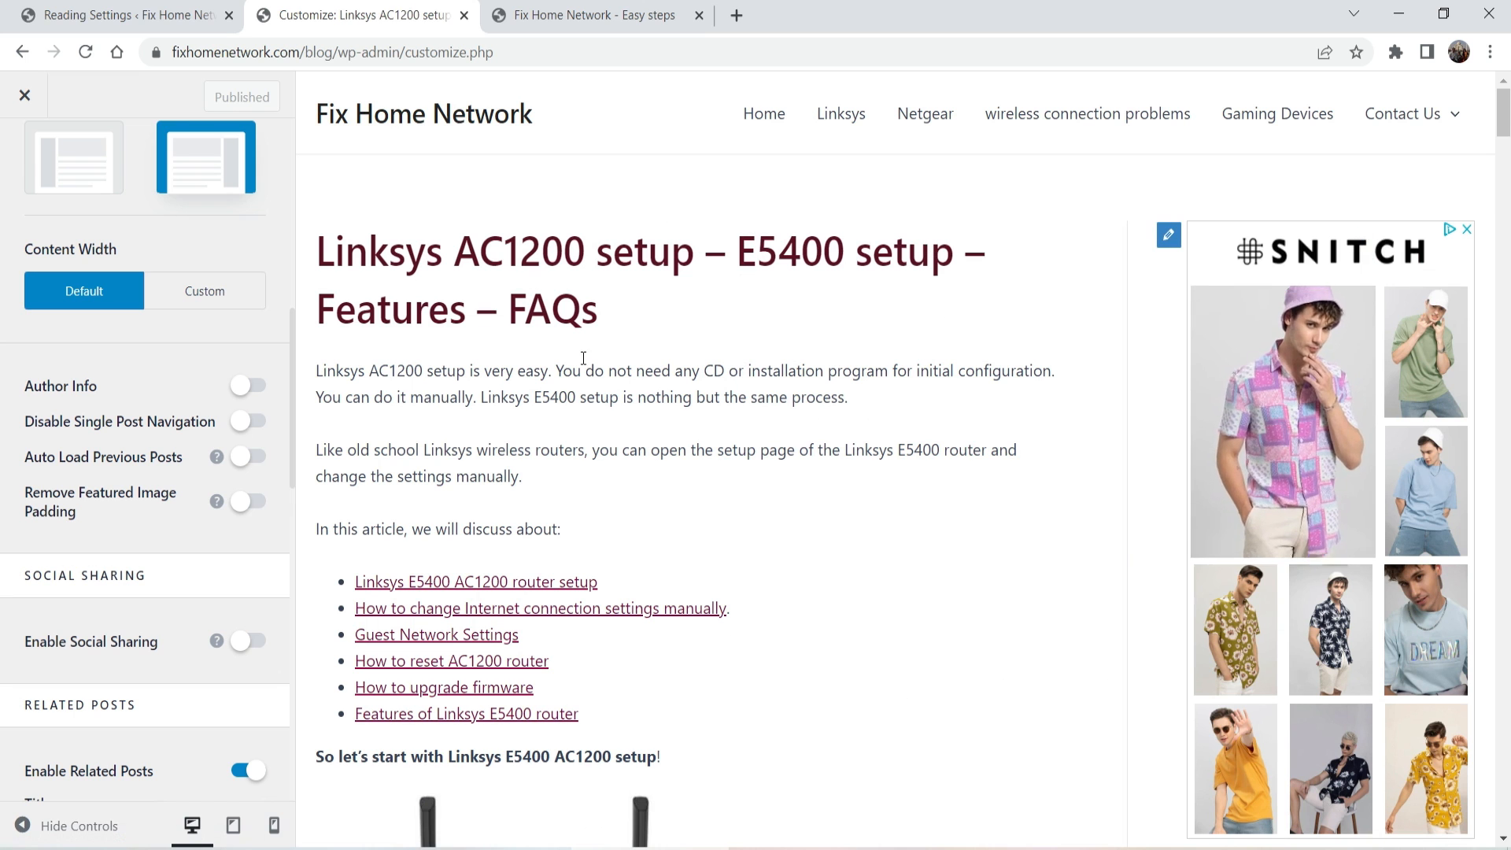
scroll(816, 432, "down", 8)
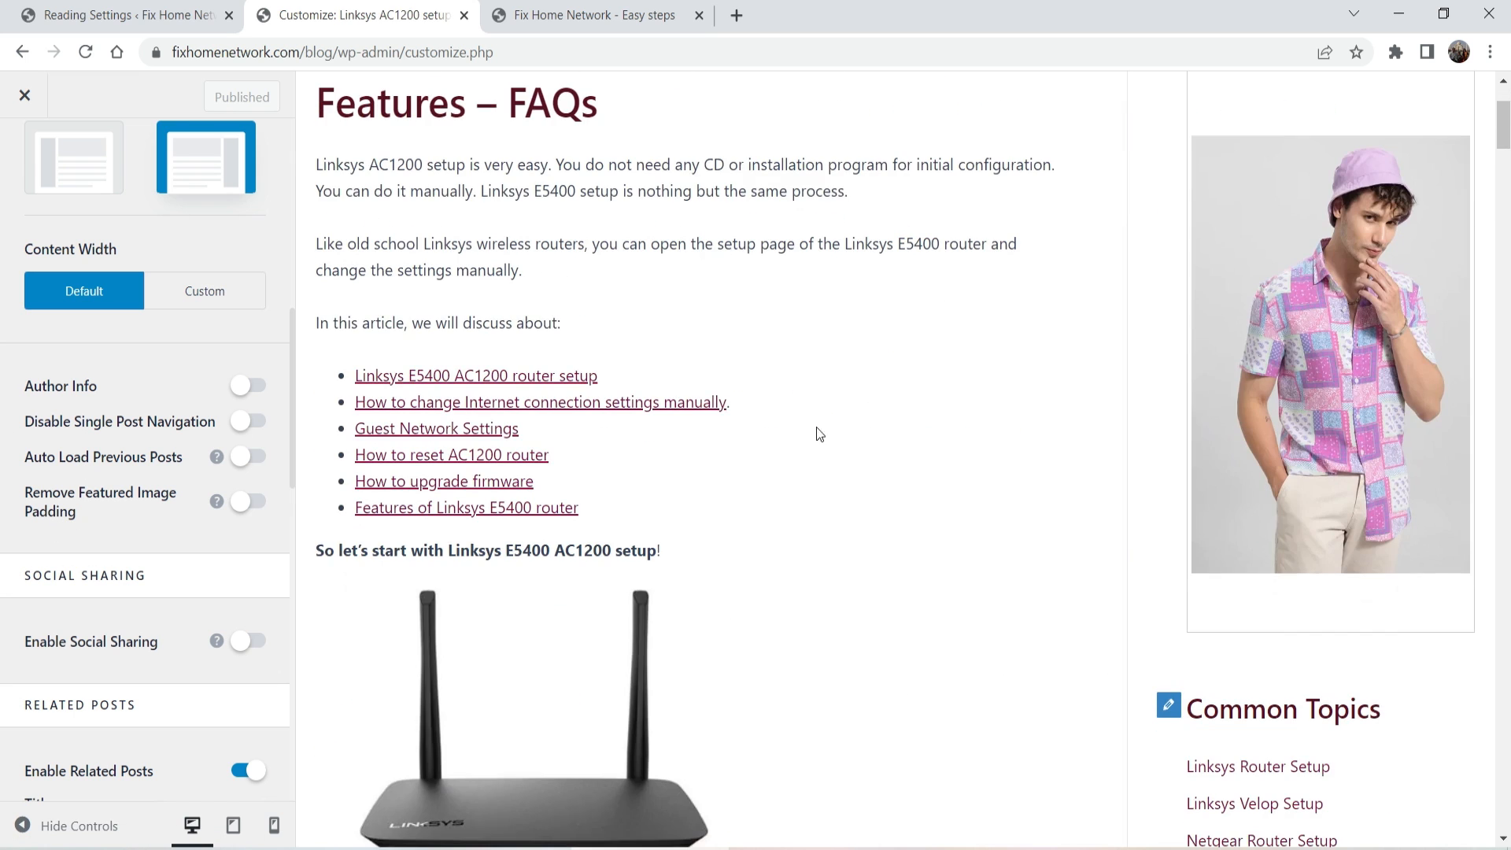
scroll(301, 408, "down", 9)
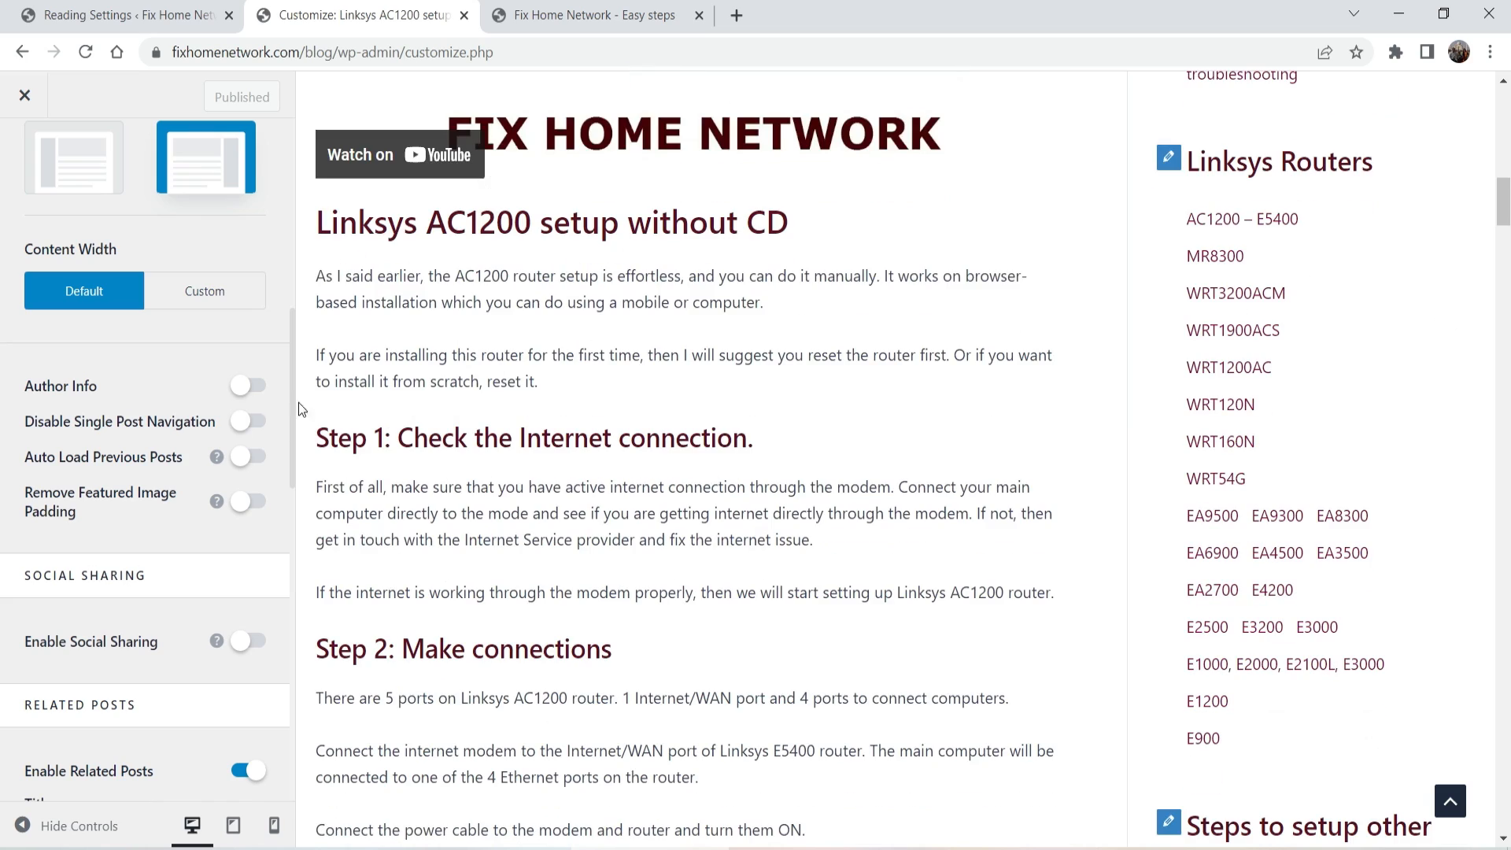
Step: Try Author Info for single posts, examine the author section at the end of the previewed post, and disable it again
left_click(251, 387)
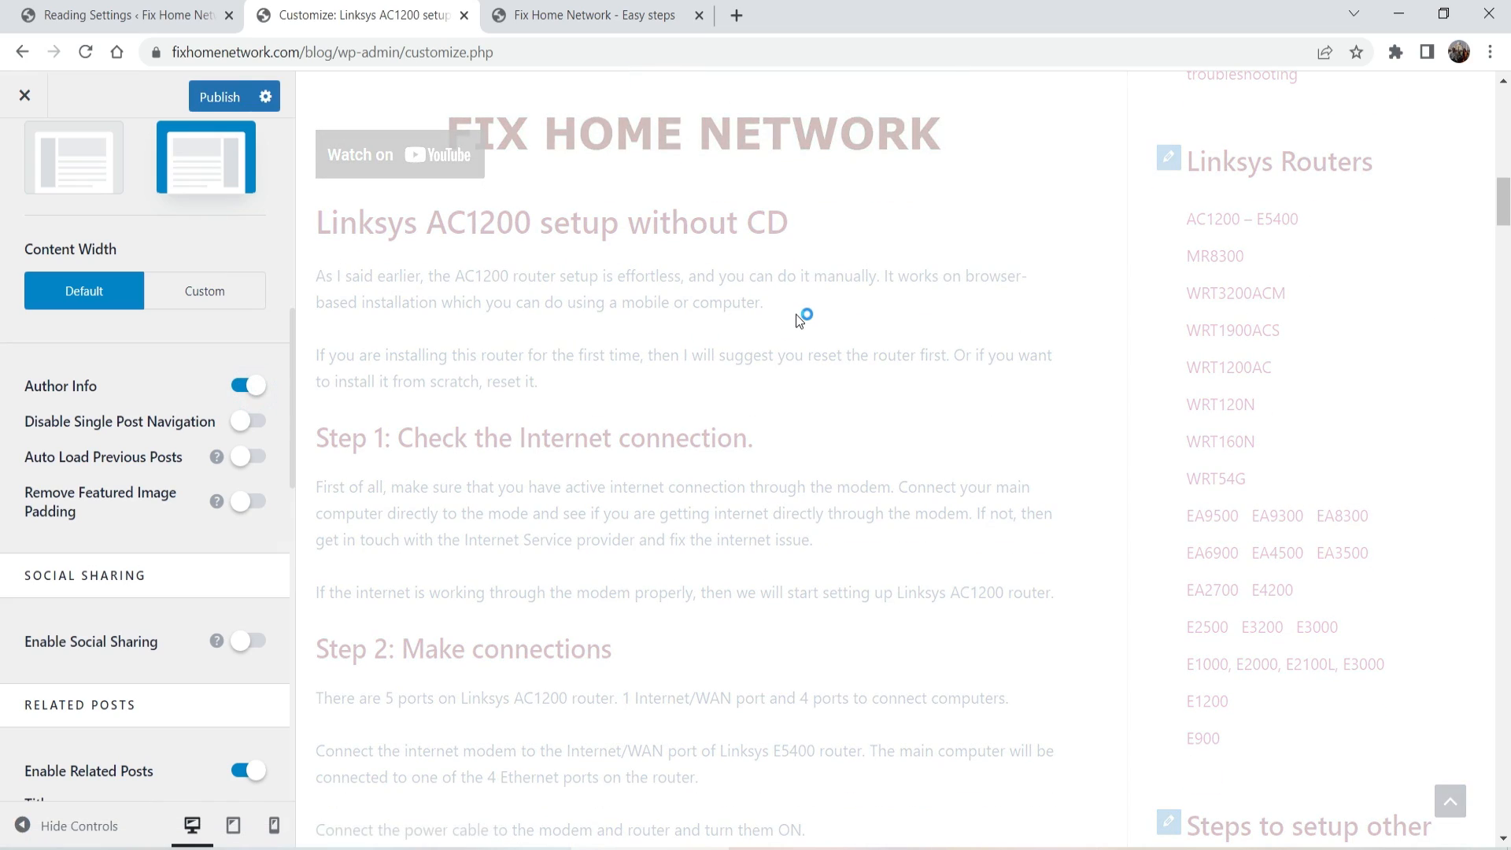
scroll(795, 323, "down", 20)
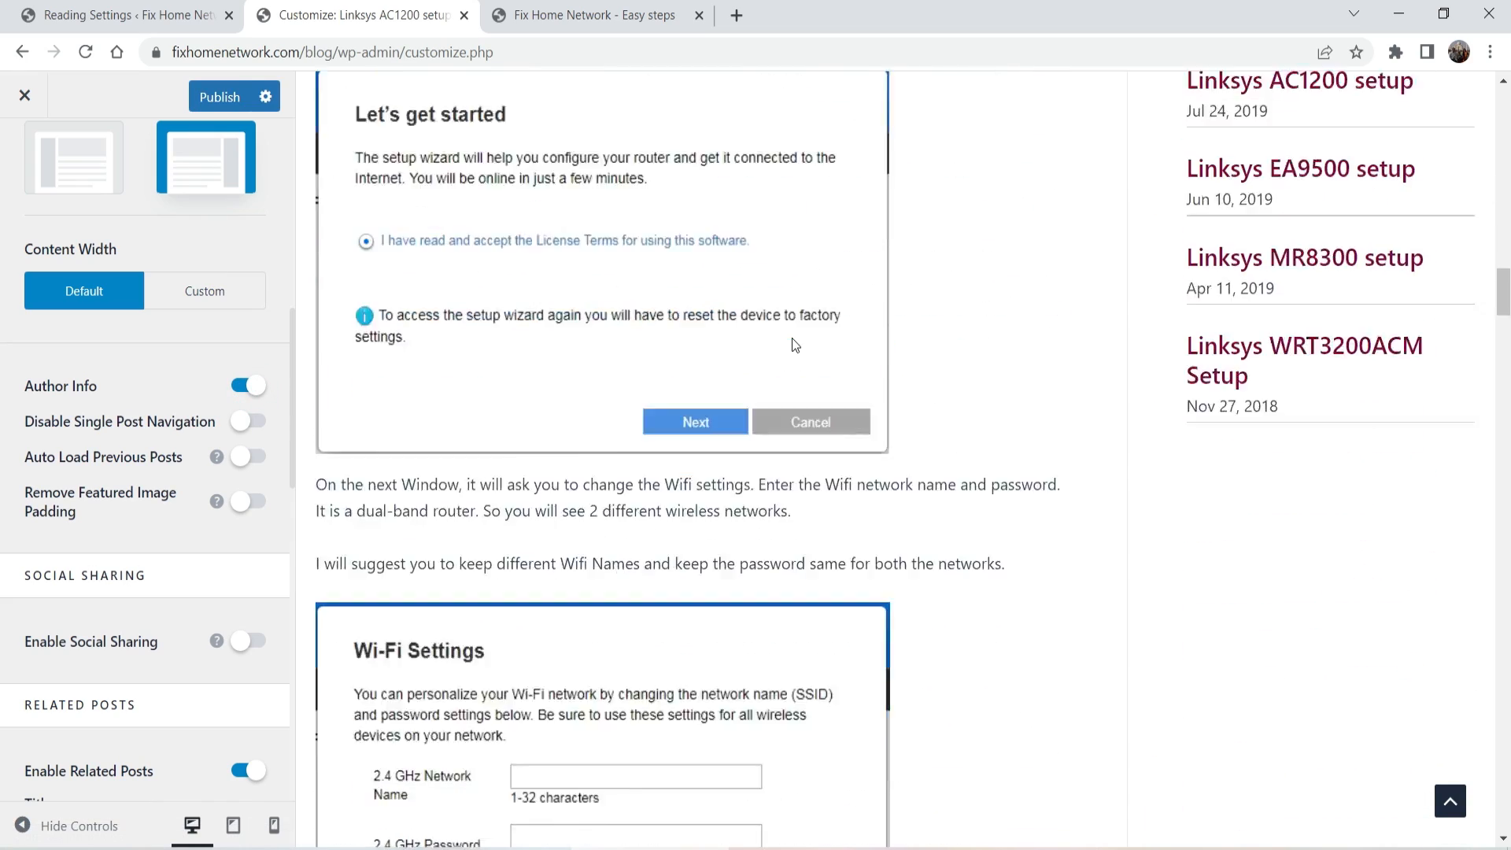
scroll(795, 343, "down", 20)
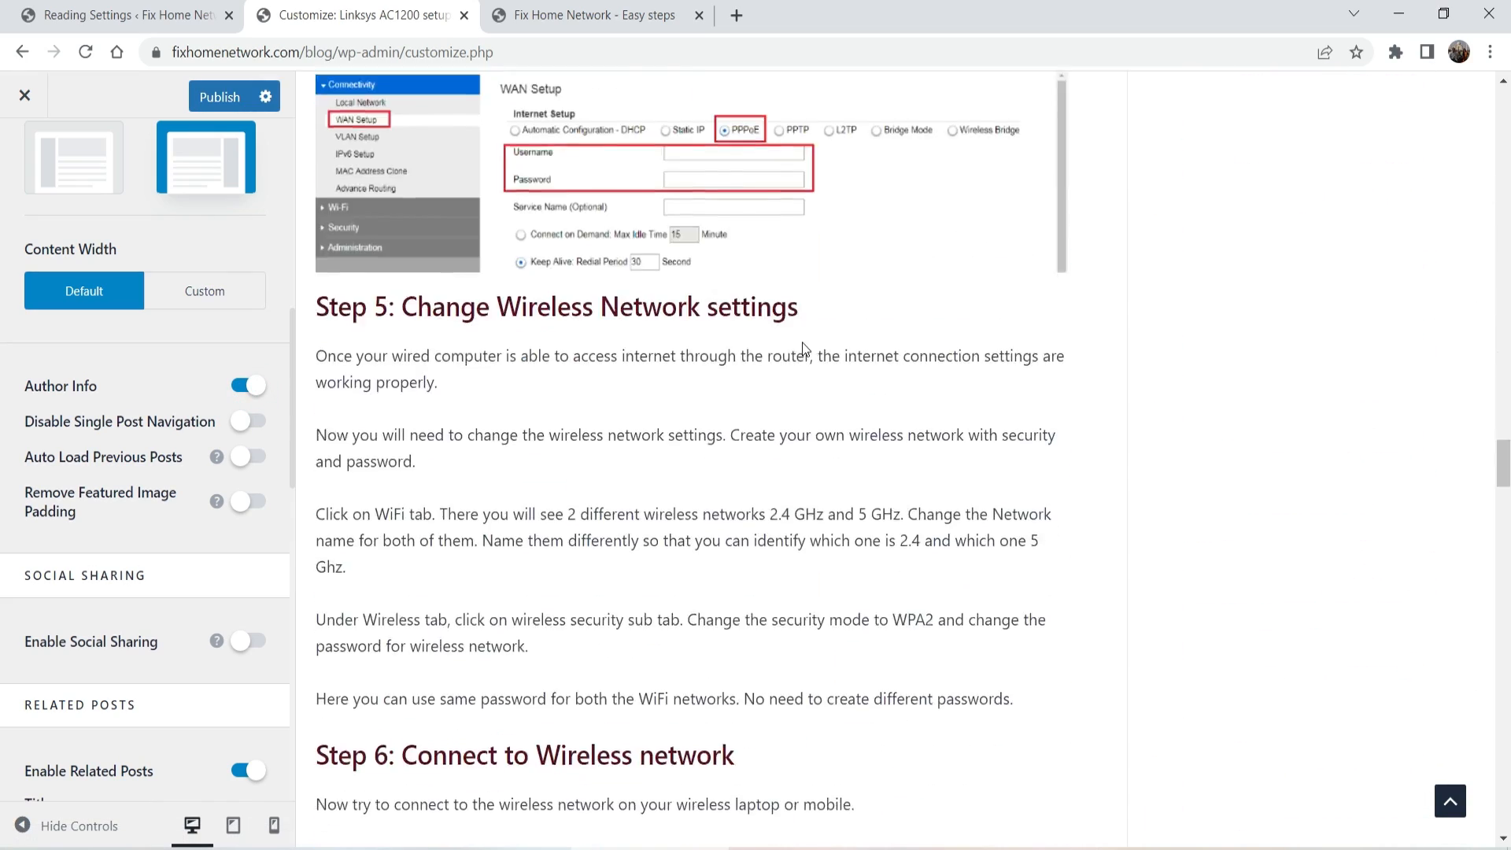
scroll(802, 348, "down", 20)
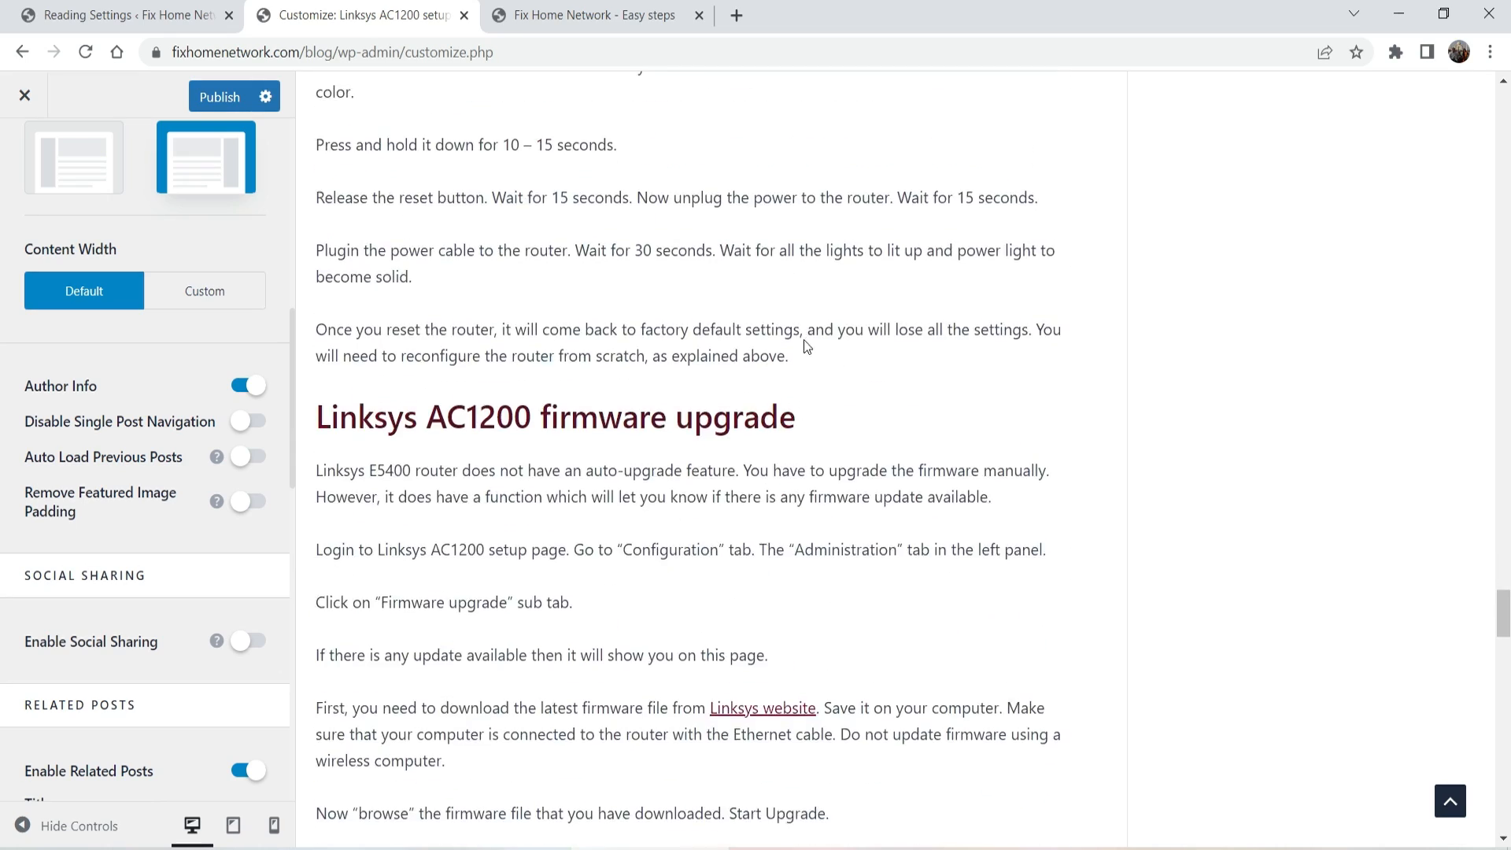
scroll(811, 349, "down", 15)
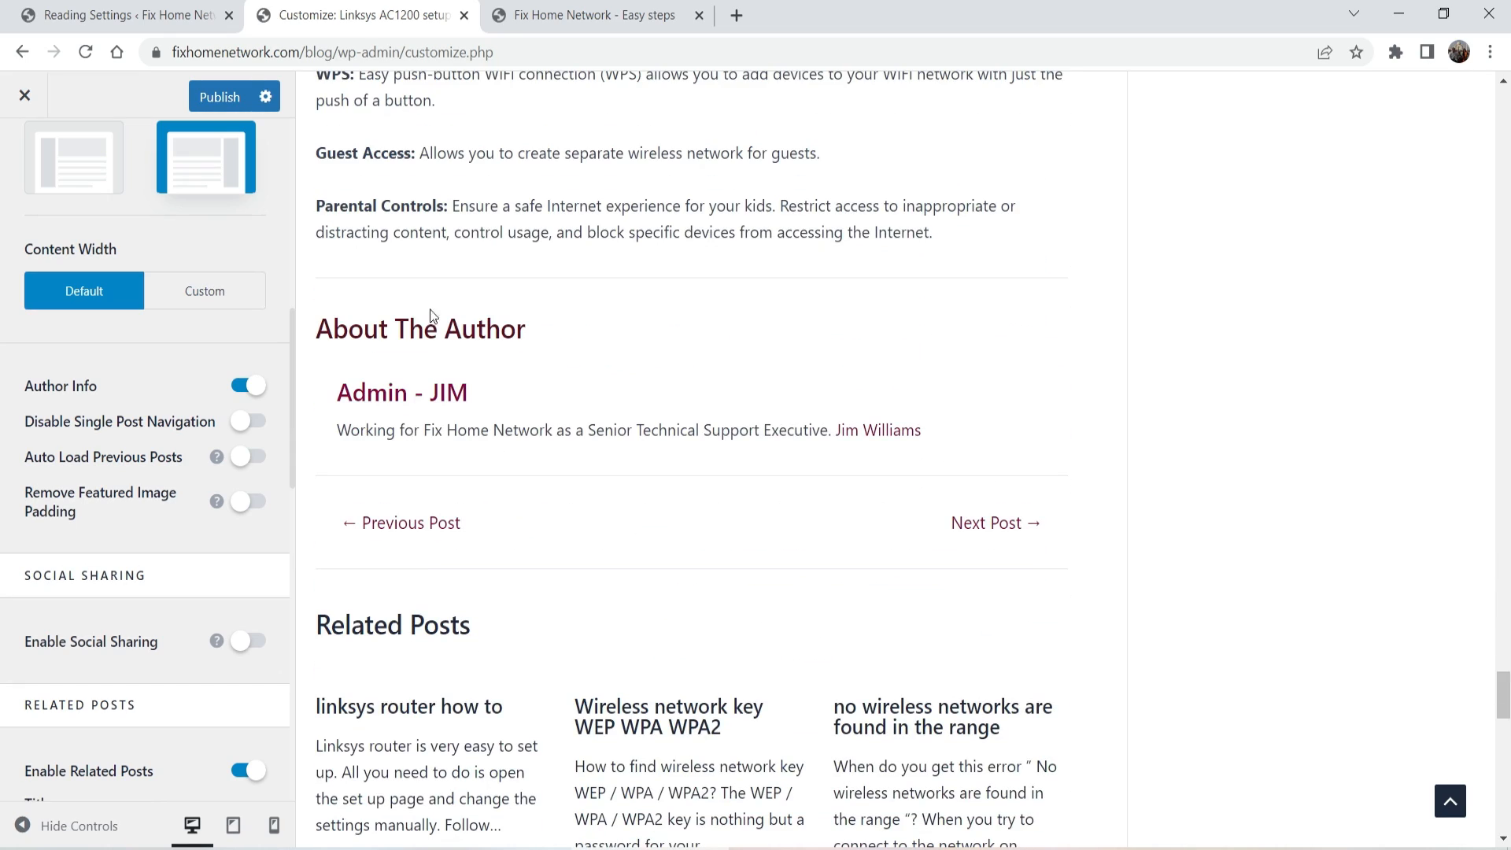
left_click_drag(315, 327, 952, 432)
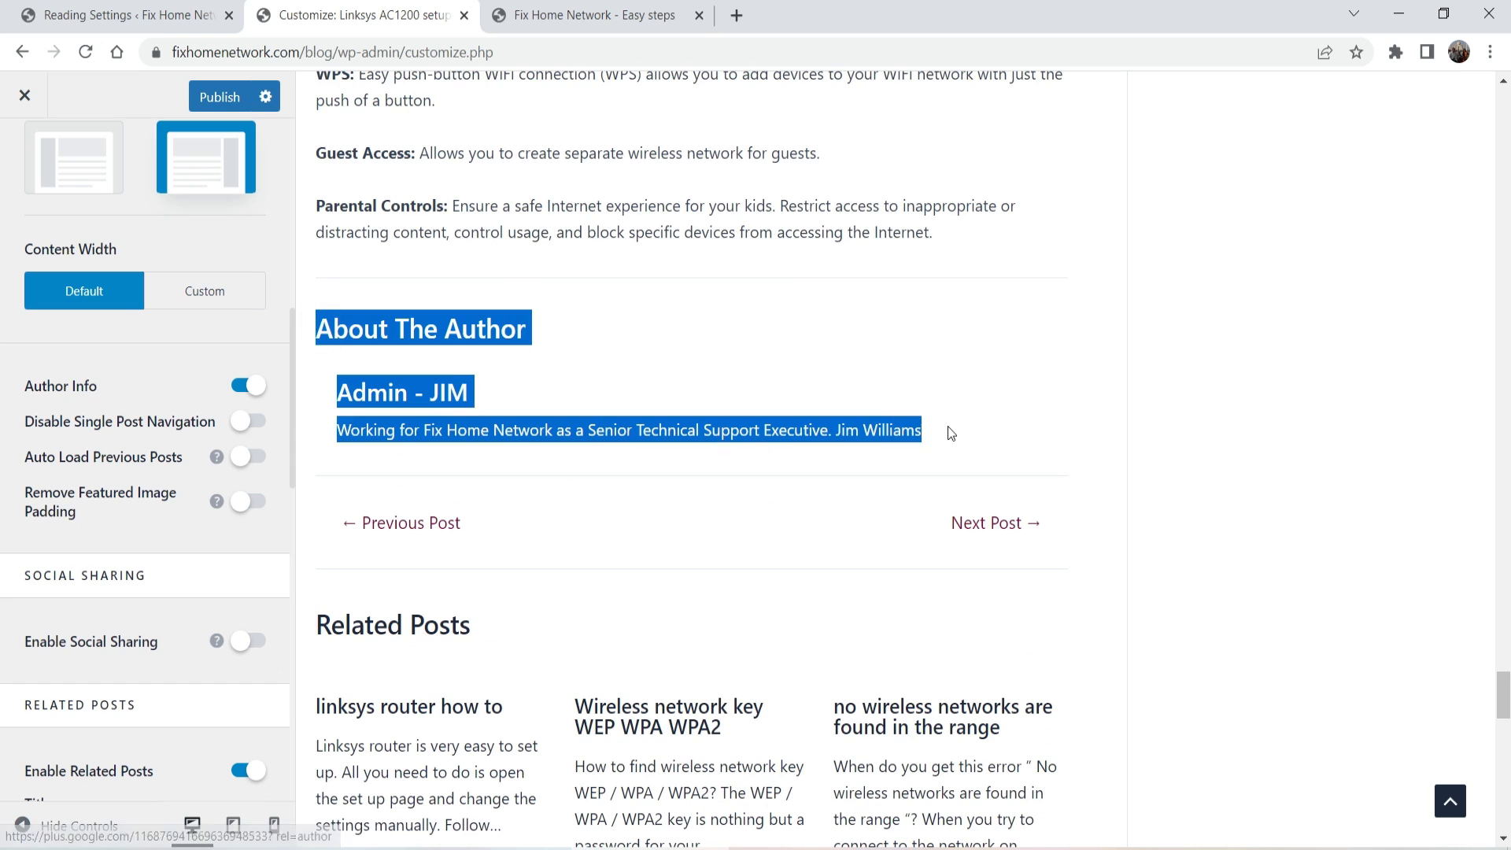
left_click(720, 265)
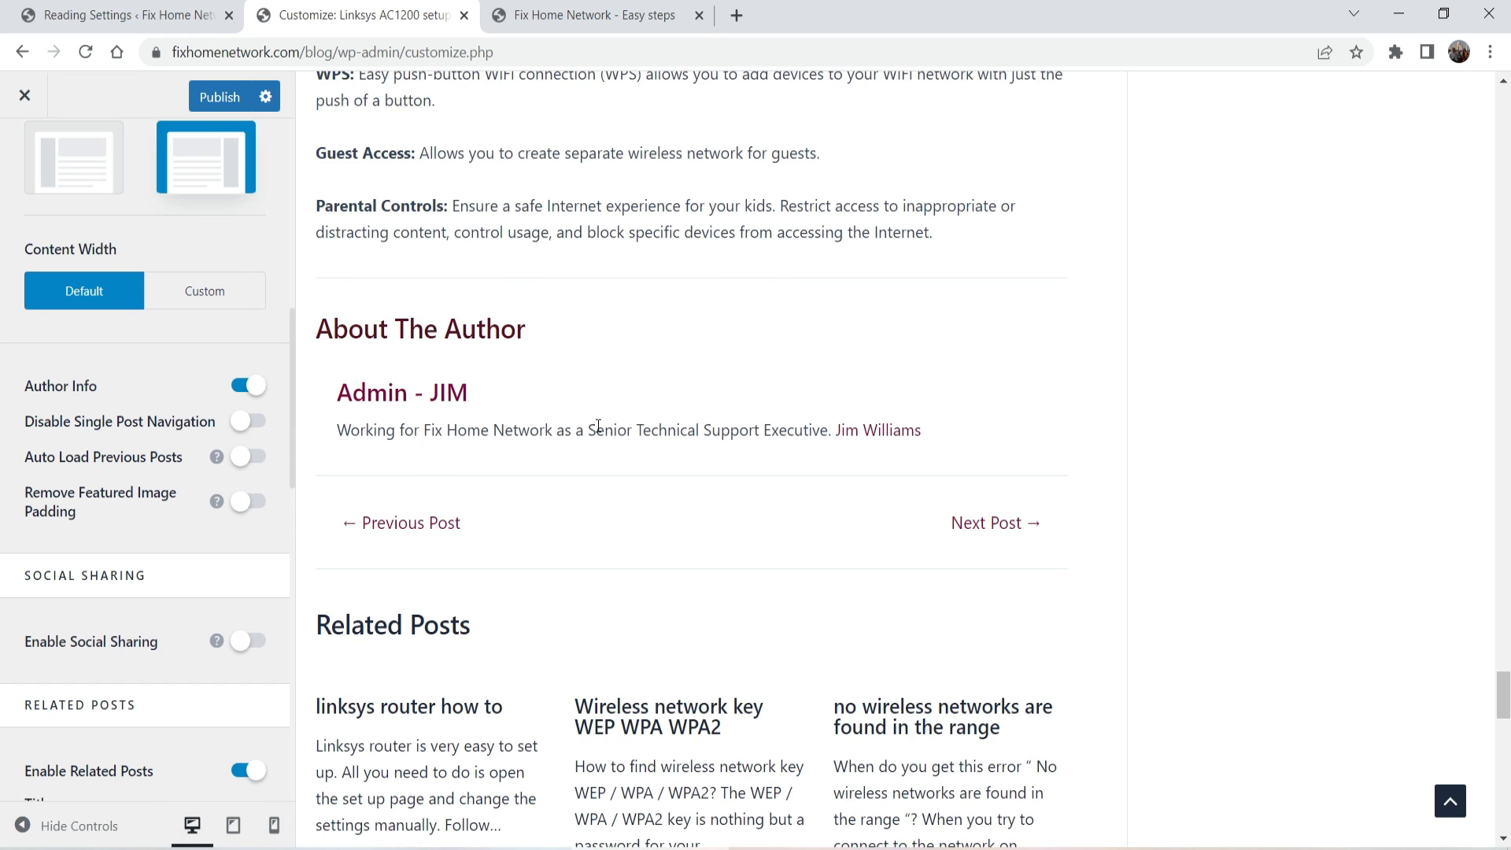
left_click(241, 387)
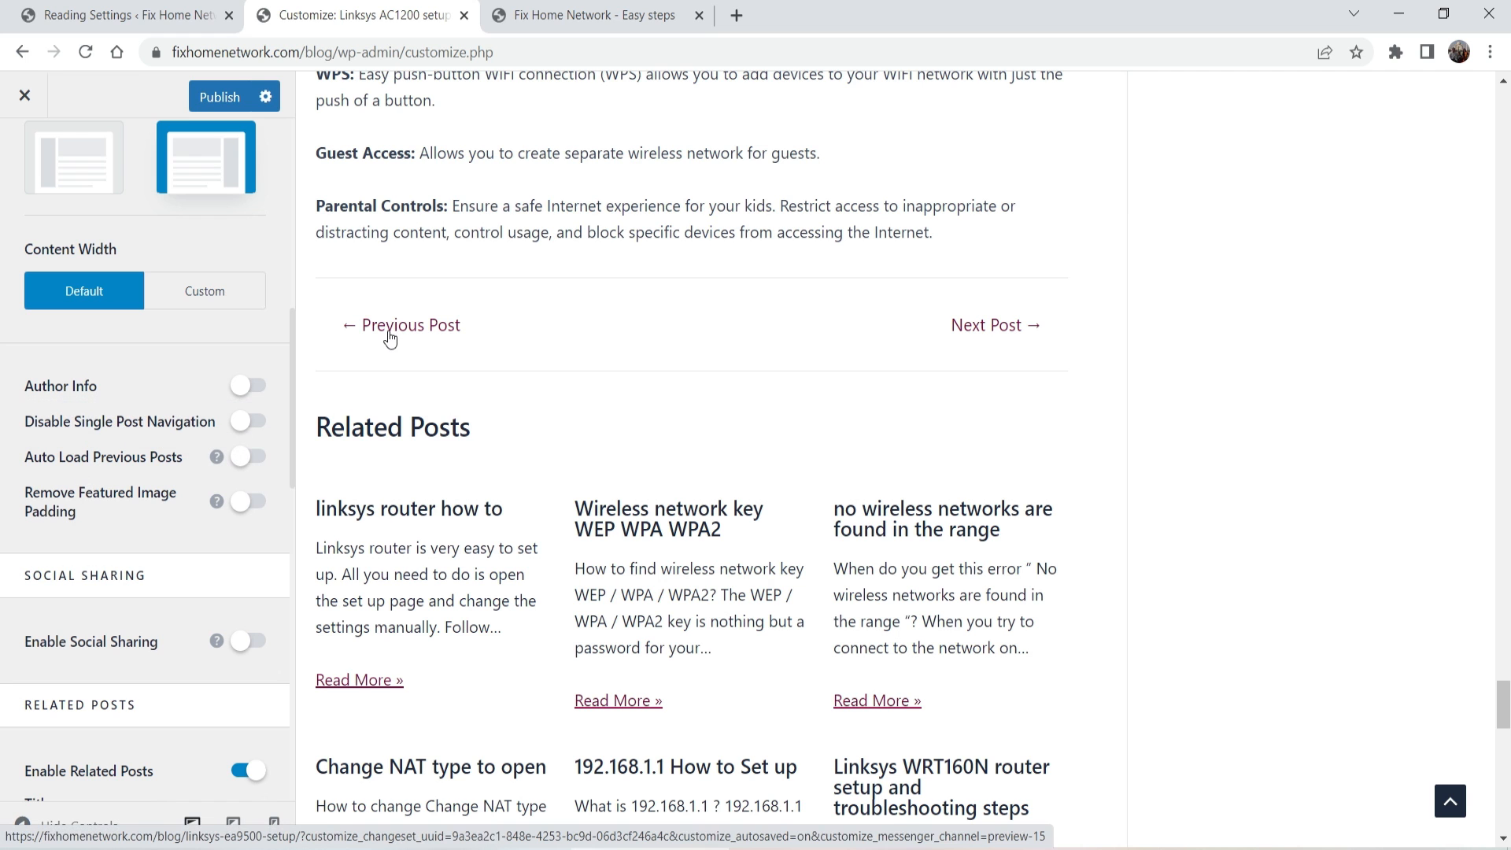
Step: Enable Social Sharing for single posts and look at the end of the previewed post
scroll(489, 409, "down", 3)
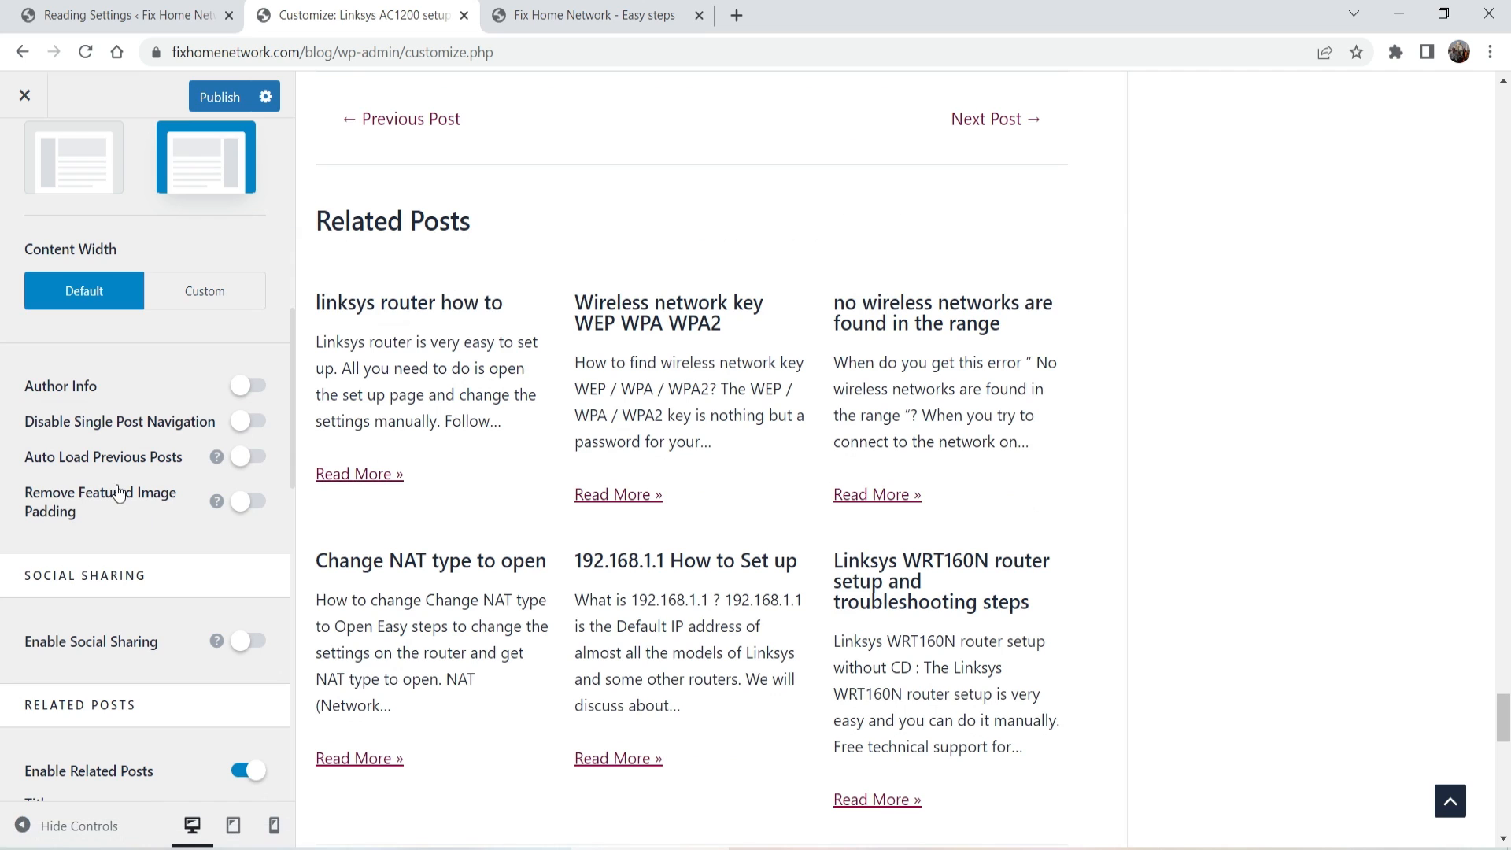
scroll(118, 492, "down", 3)
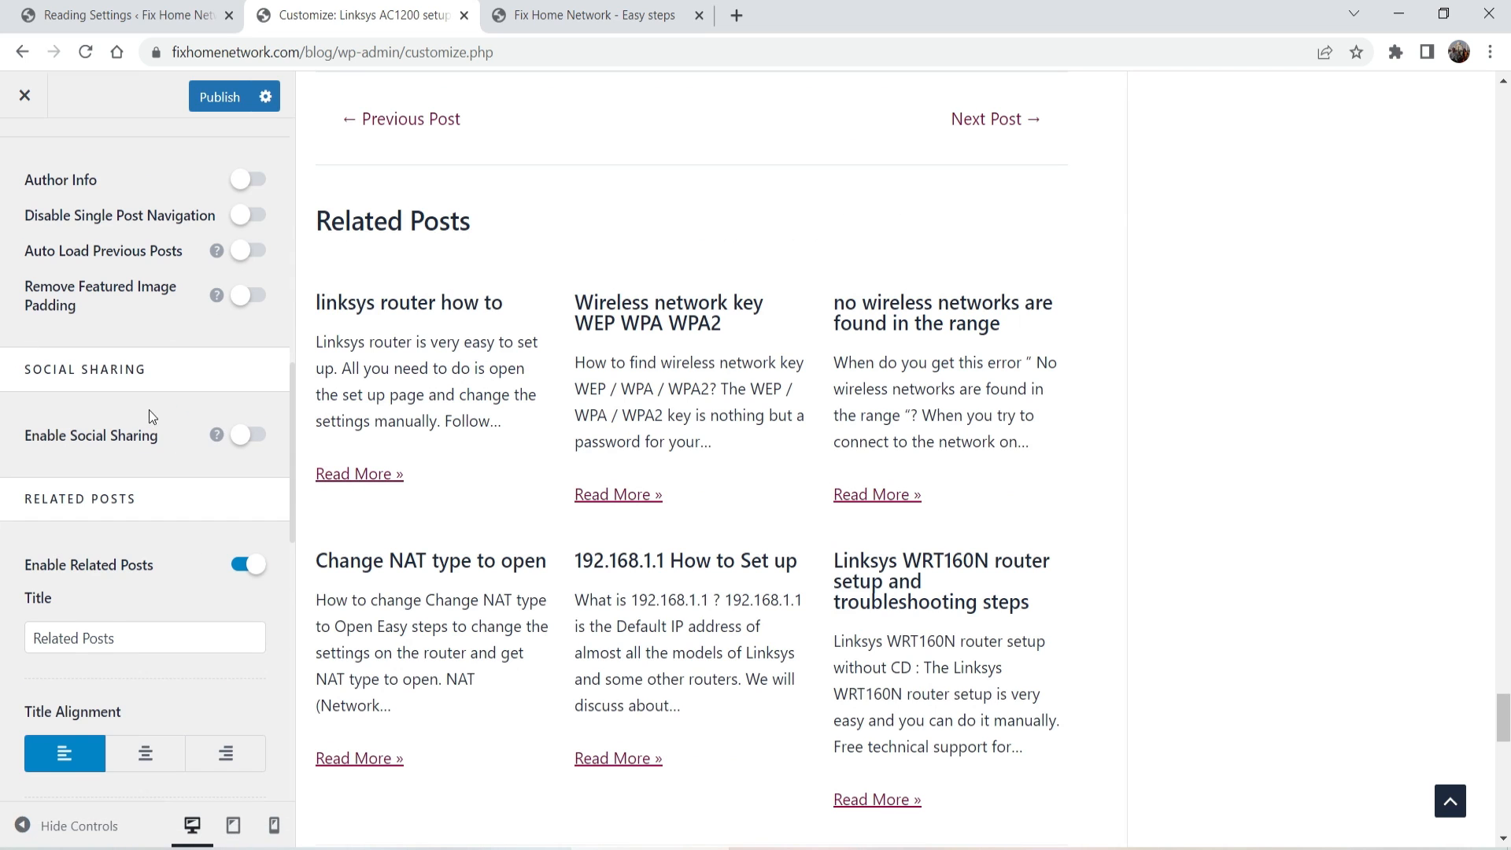
scroll(130, 406, "down", 3)
left_click(256, 234)
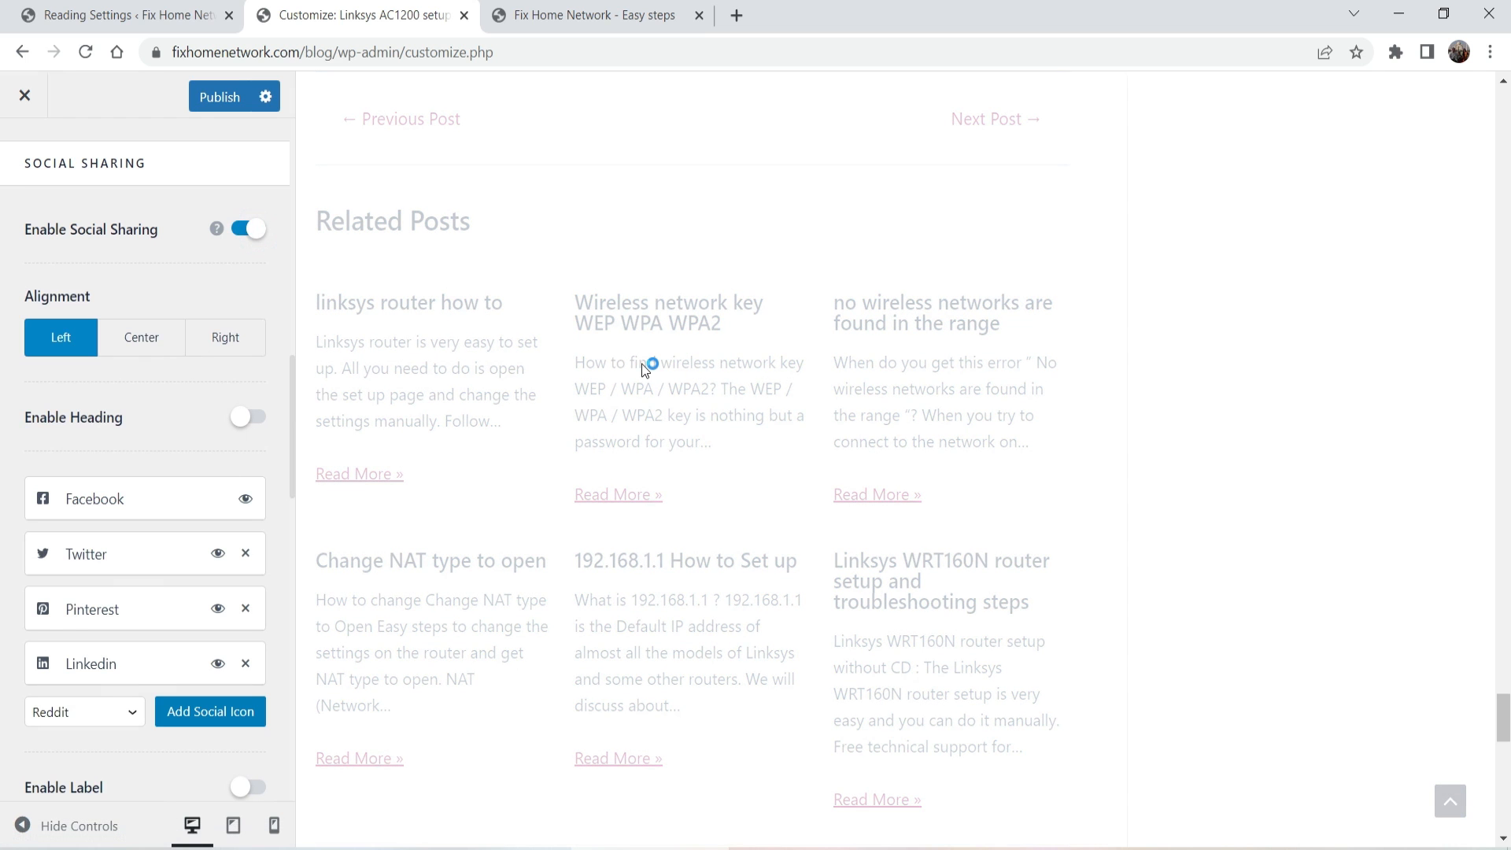
scroll(678, 381, "up", 4)
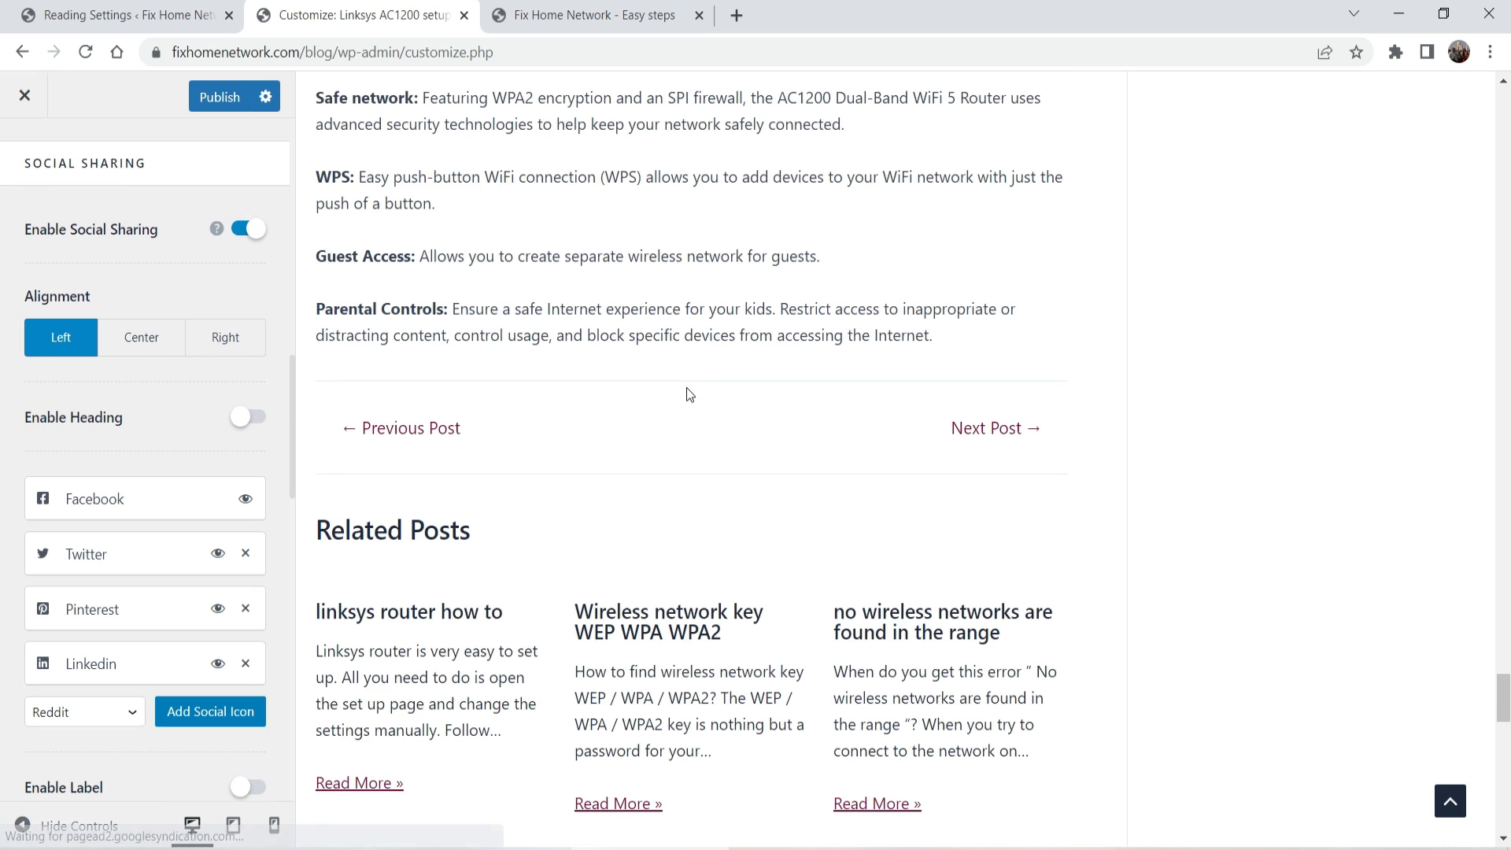
Step: Set the sharing icons' position to Below Post with labels enabled, and publish the changes
scroll(150, 386, "down", 8)
left_click(169, 382)
left_click(159, 425)
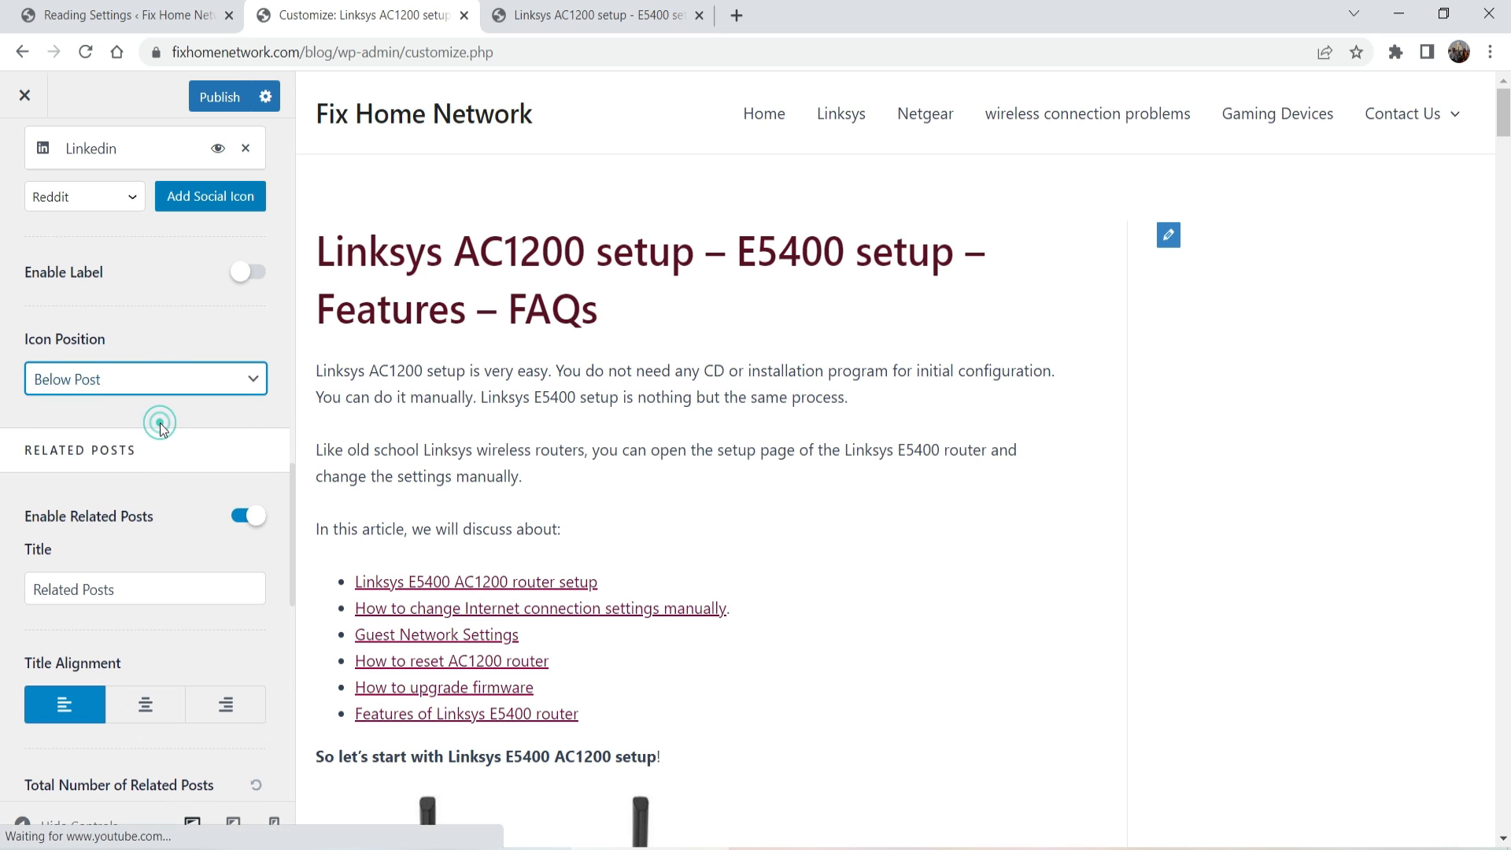
left_click(254, 273)
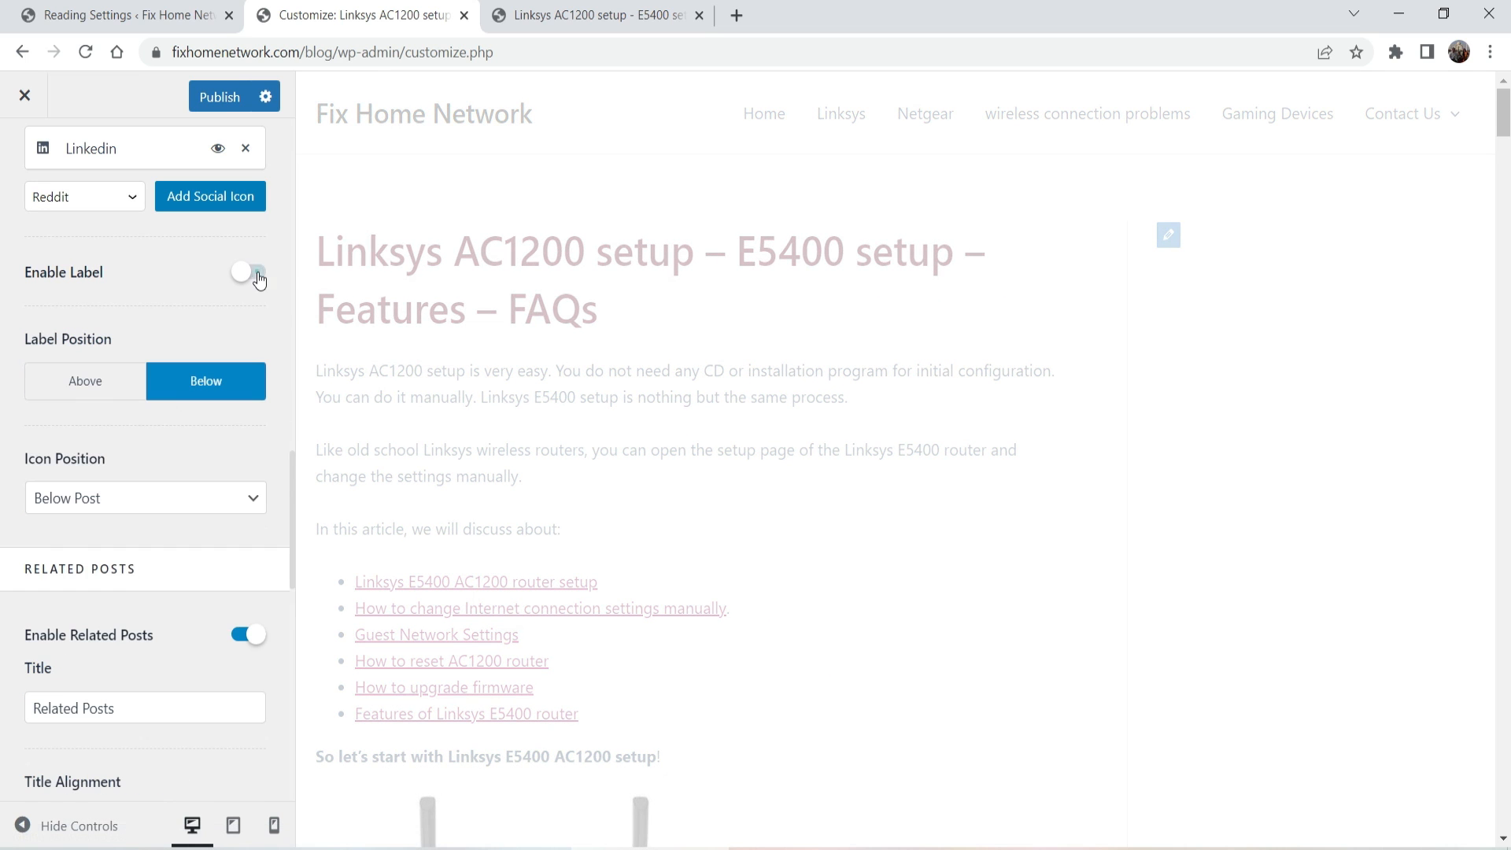
left_click(219, 96)
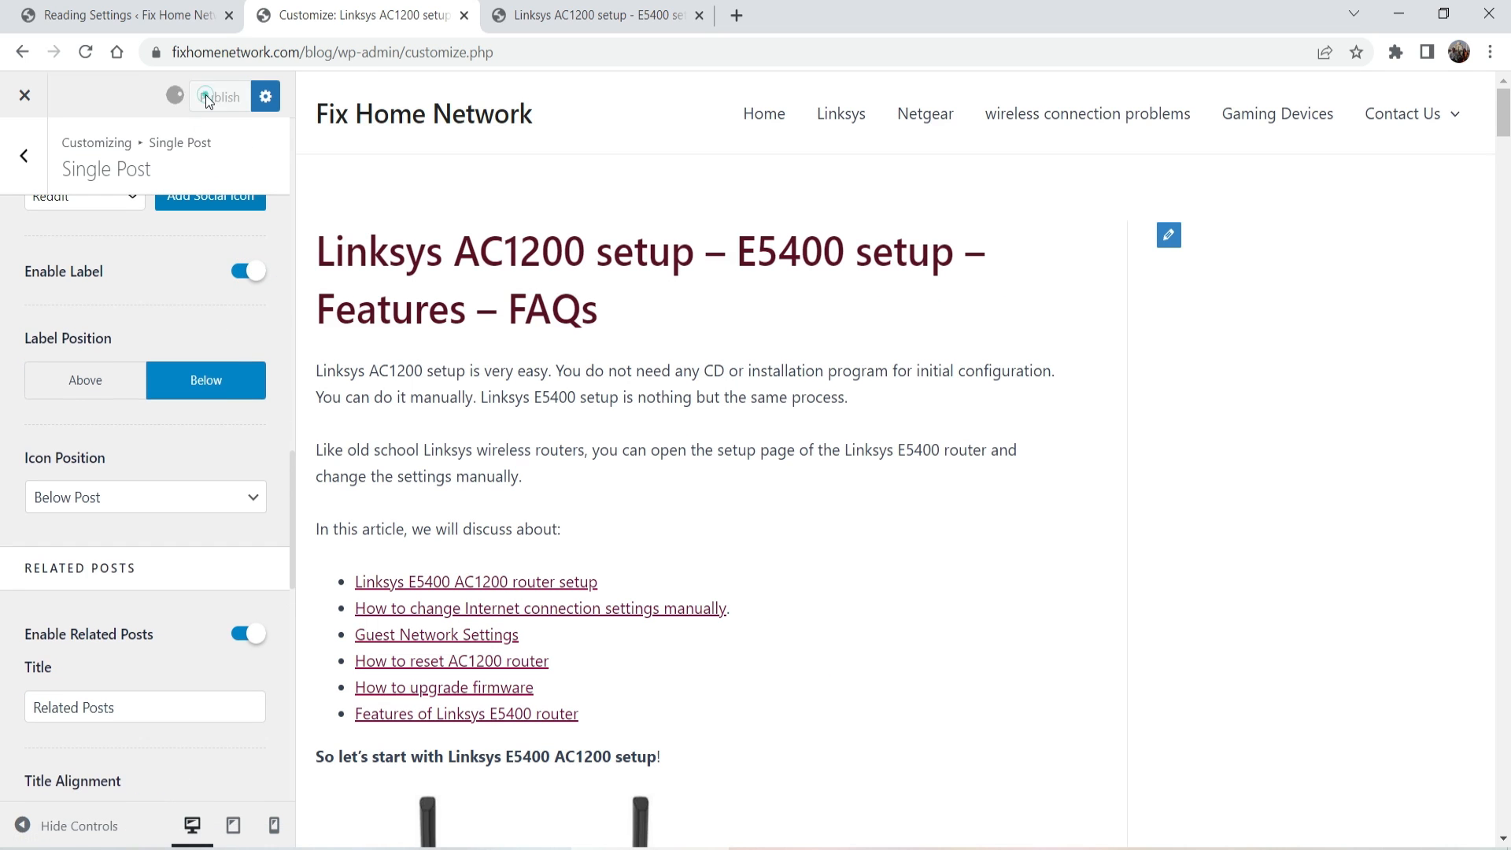
Step: Reload the live Linksys AC1200 setup post and check the social sharing icons below its content
left_click(630, 15)
left_click(85, 52)
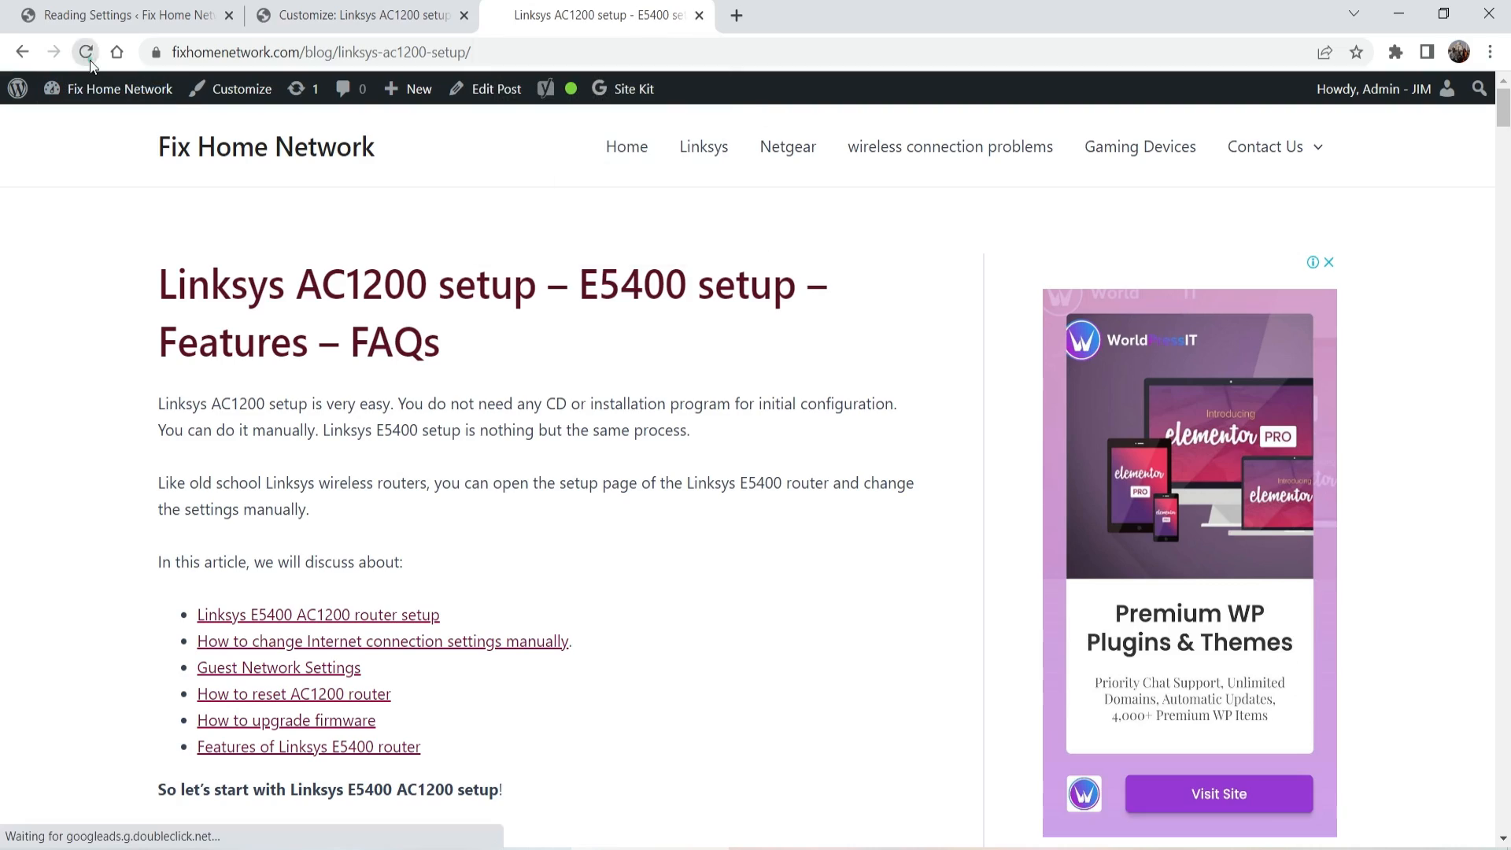
scroll(155, 335, "down", 20)
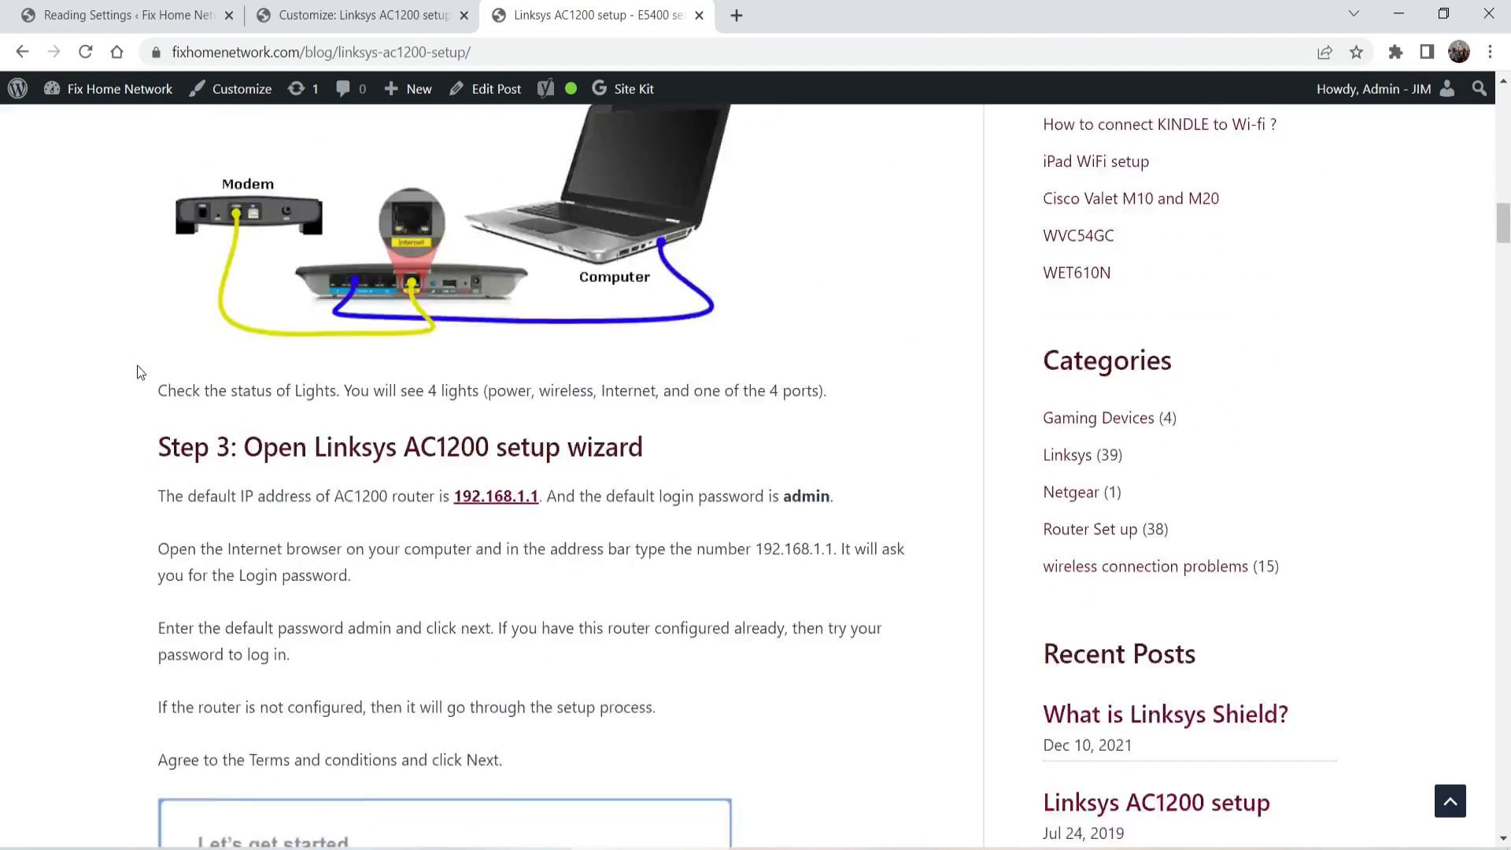
scroll(138, 352, "up", 3)
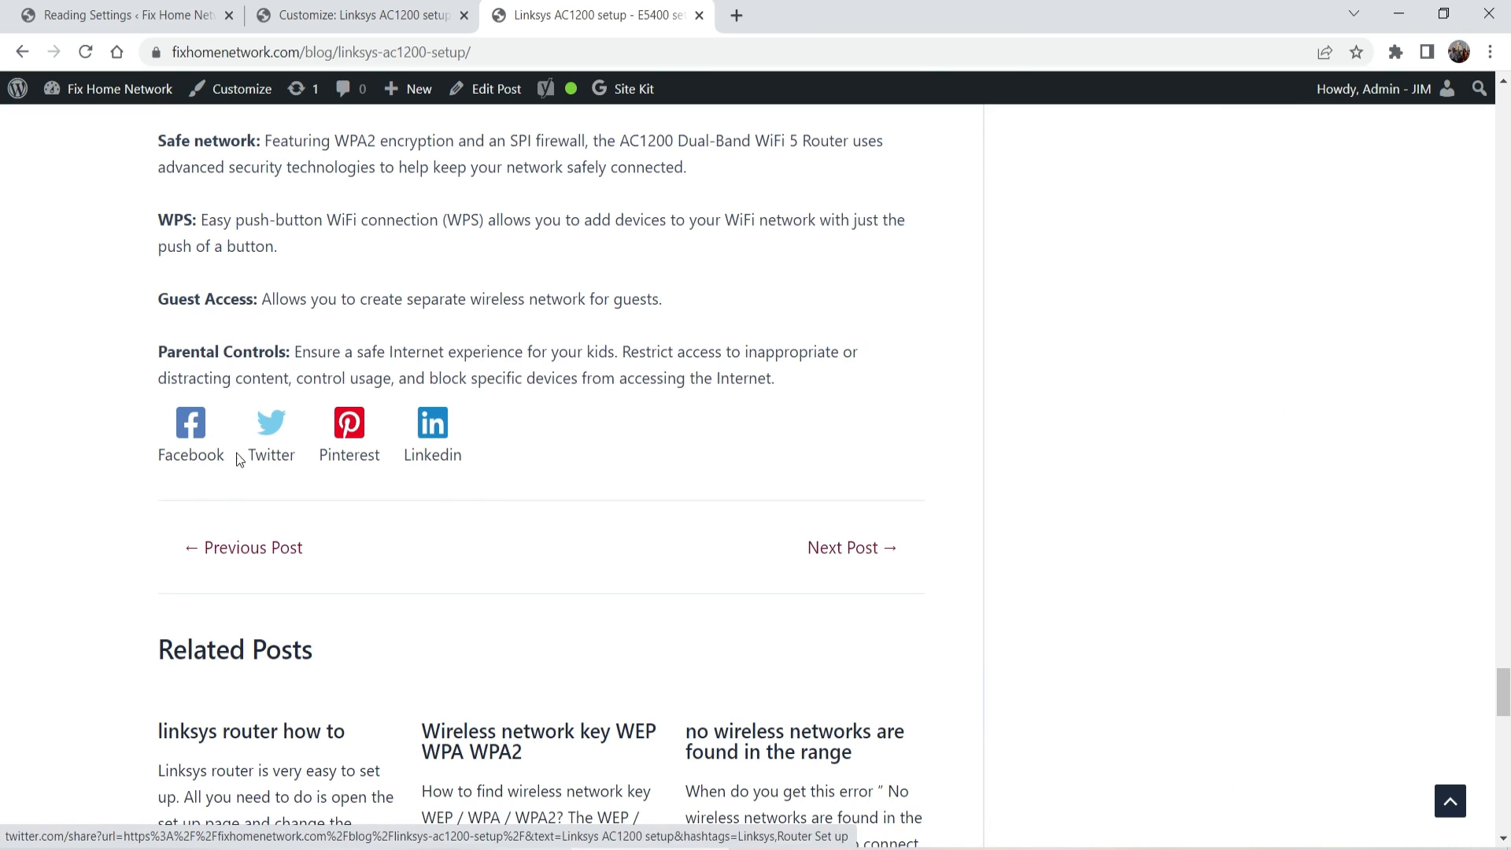
Step: Return to the customizer, add Tumblr to the social sharing icons, and publish the change
left_click(344, 19)
scroll(139, 458, "up", 6)
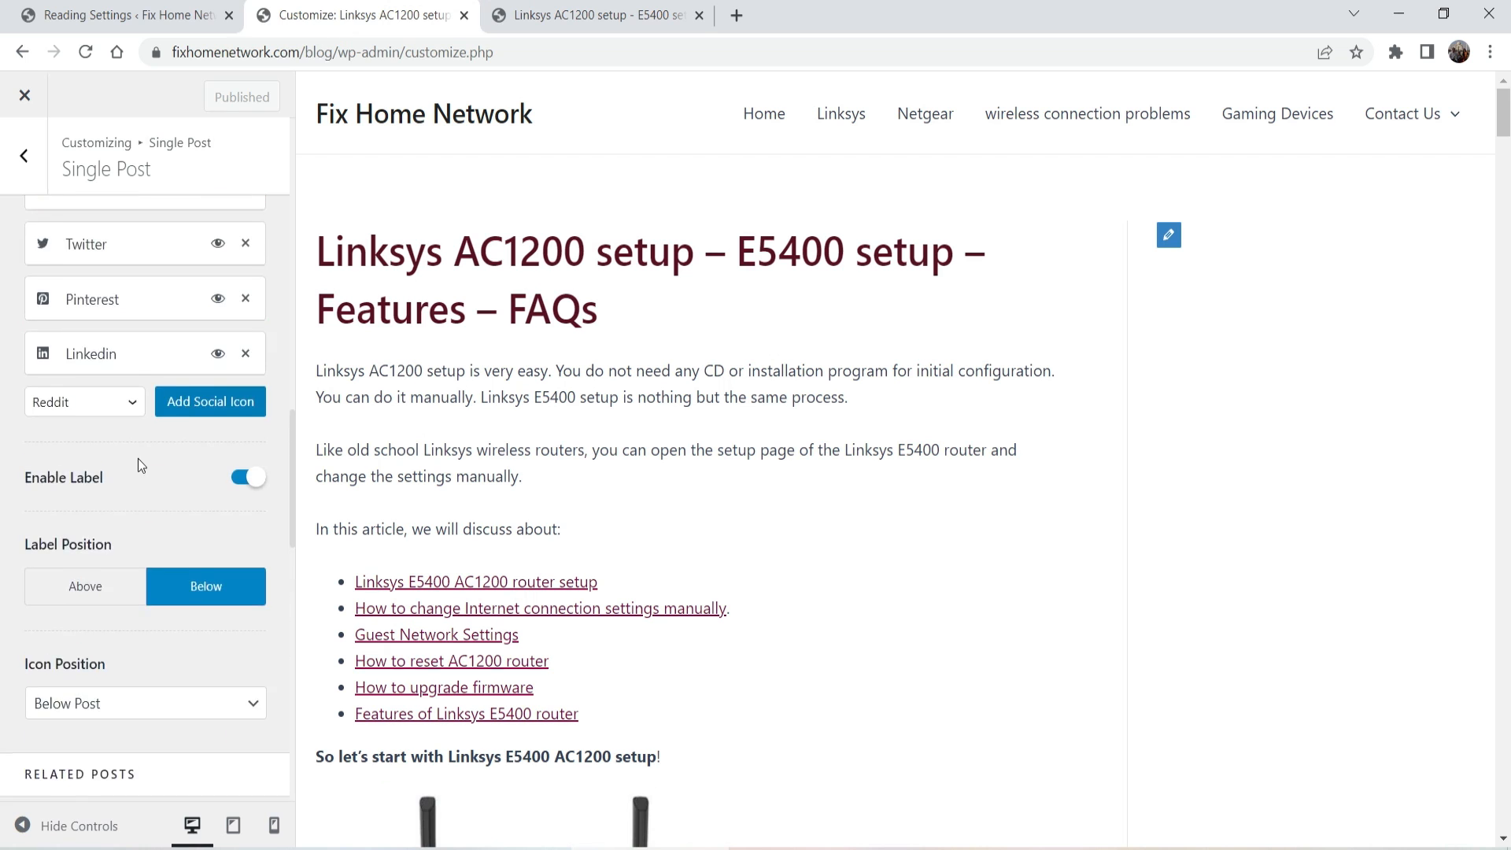
scroll(63, 435, "down", 1)
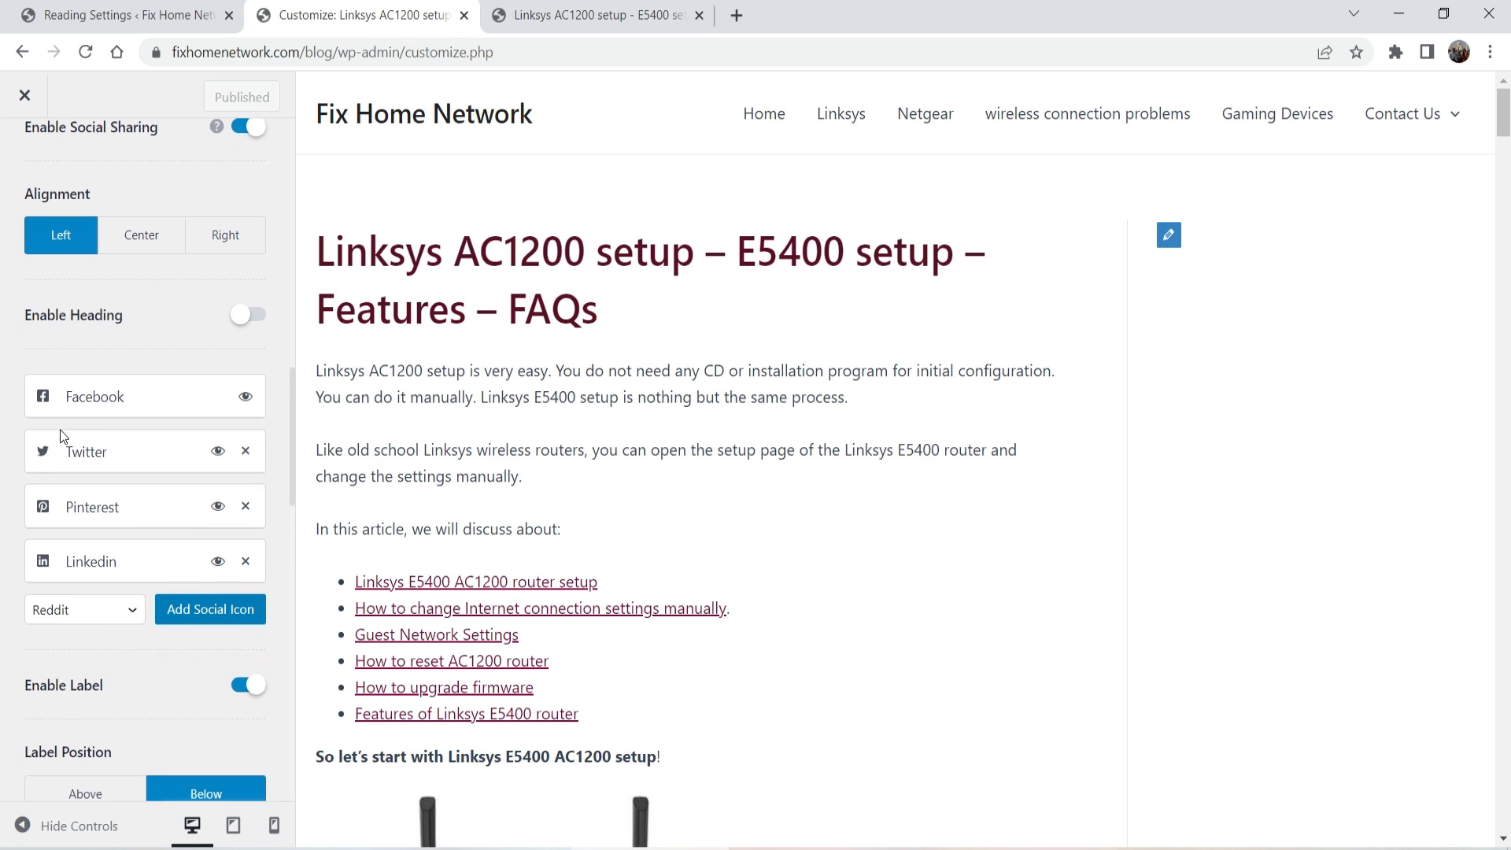
left_click(119, 618)
left_click(96, 665)
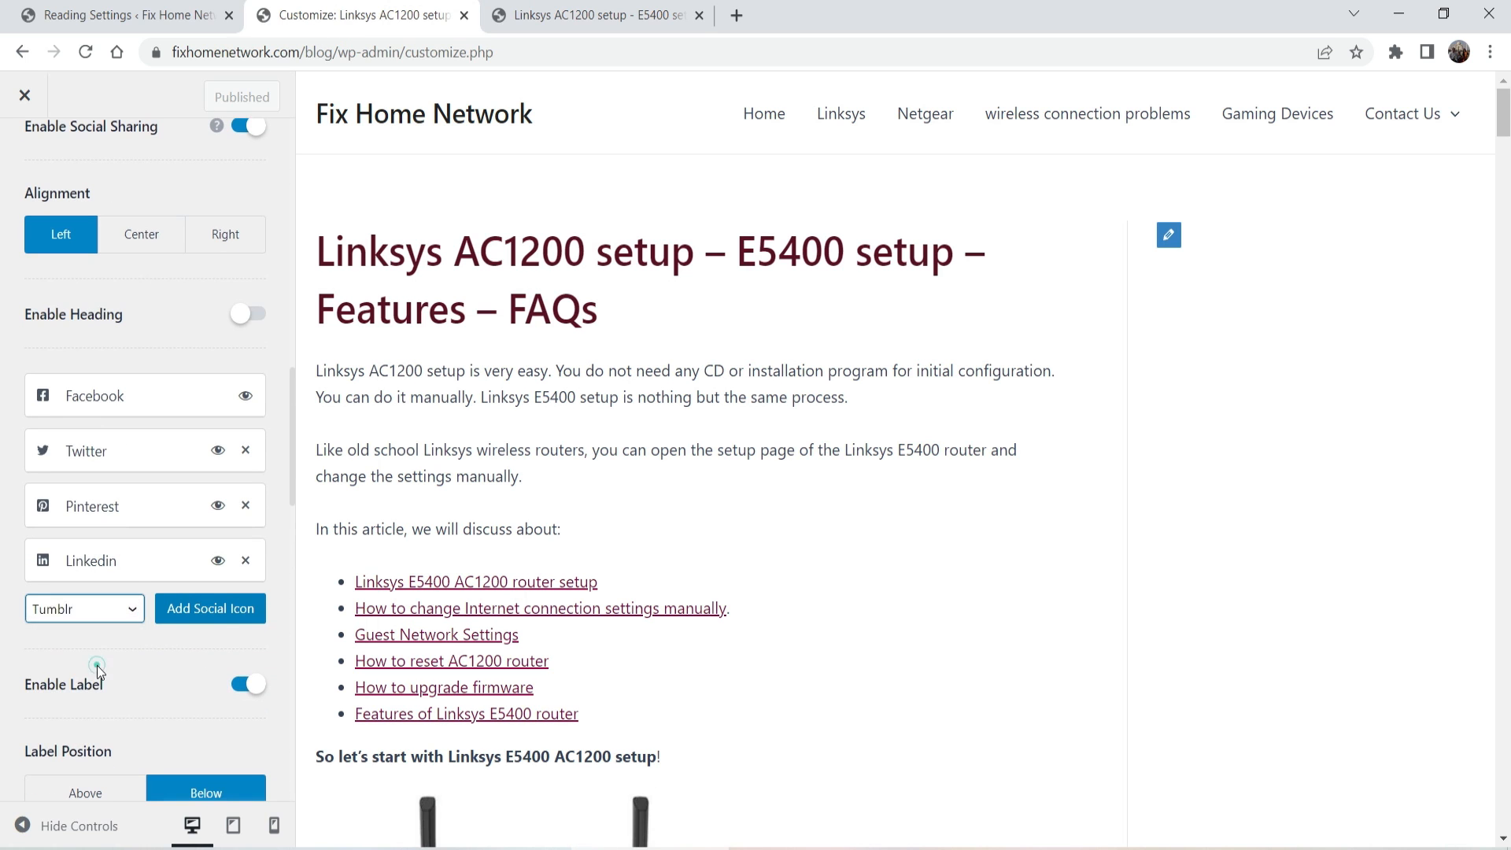
left_click(209, 616)
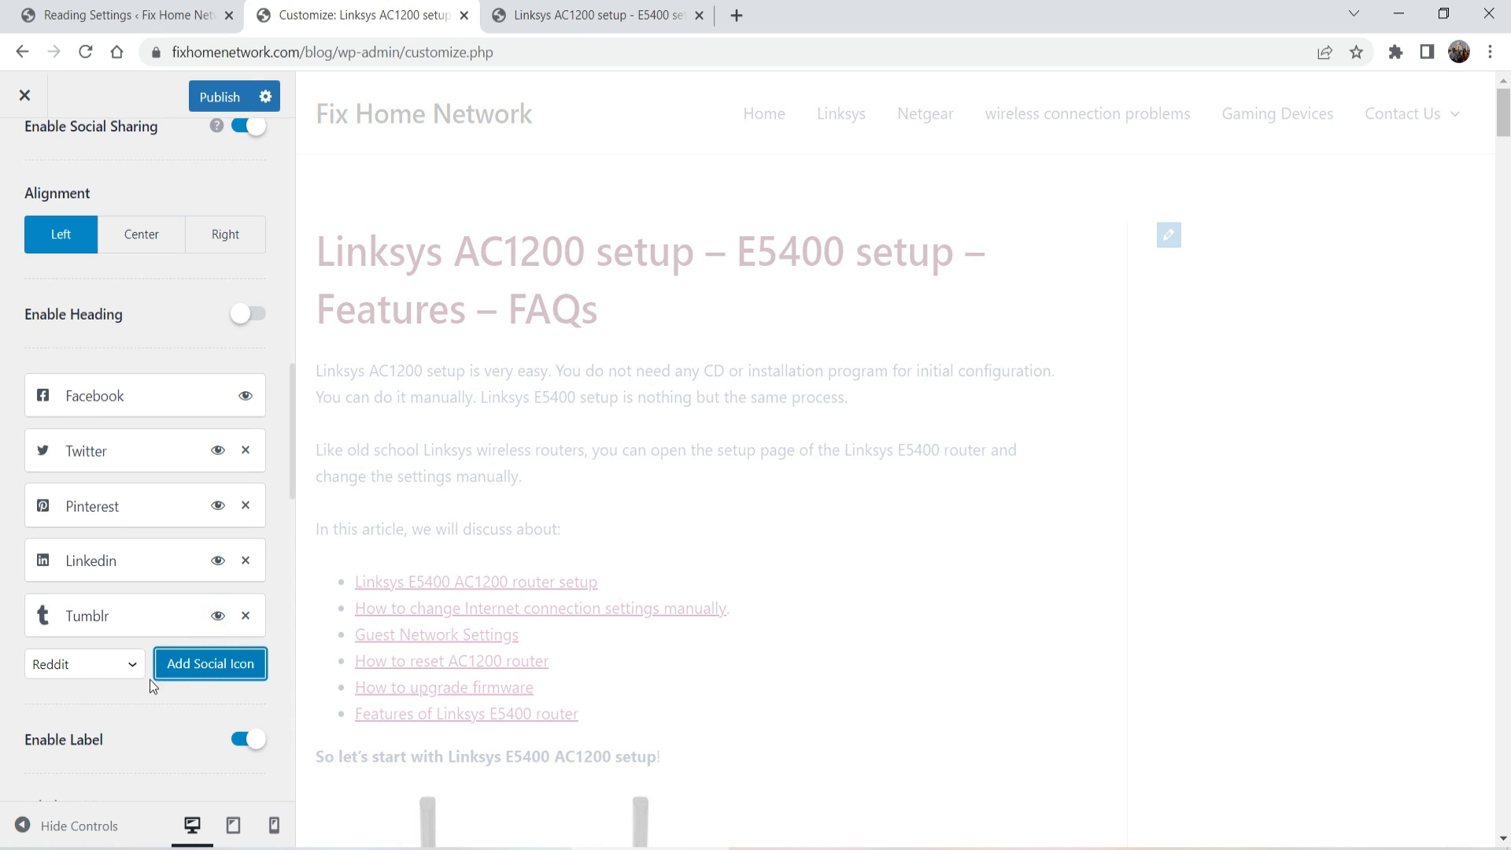
left_click(217, 97)
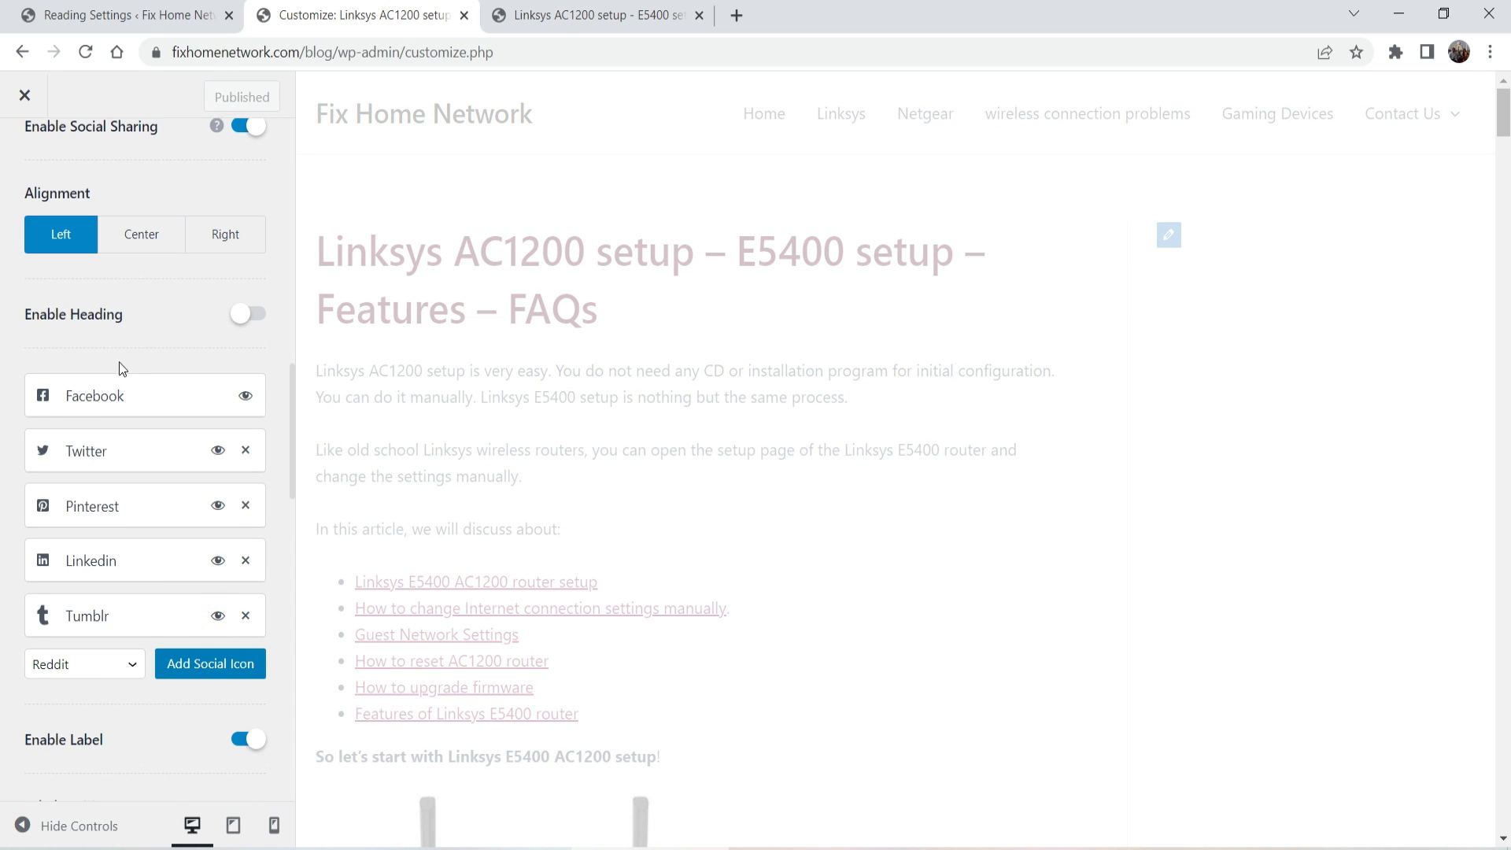
Step: Reload the live Linksys AC1200 setup post and look for the Tumblr icon in its social sharing row
key("ctrl+Tab")
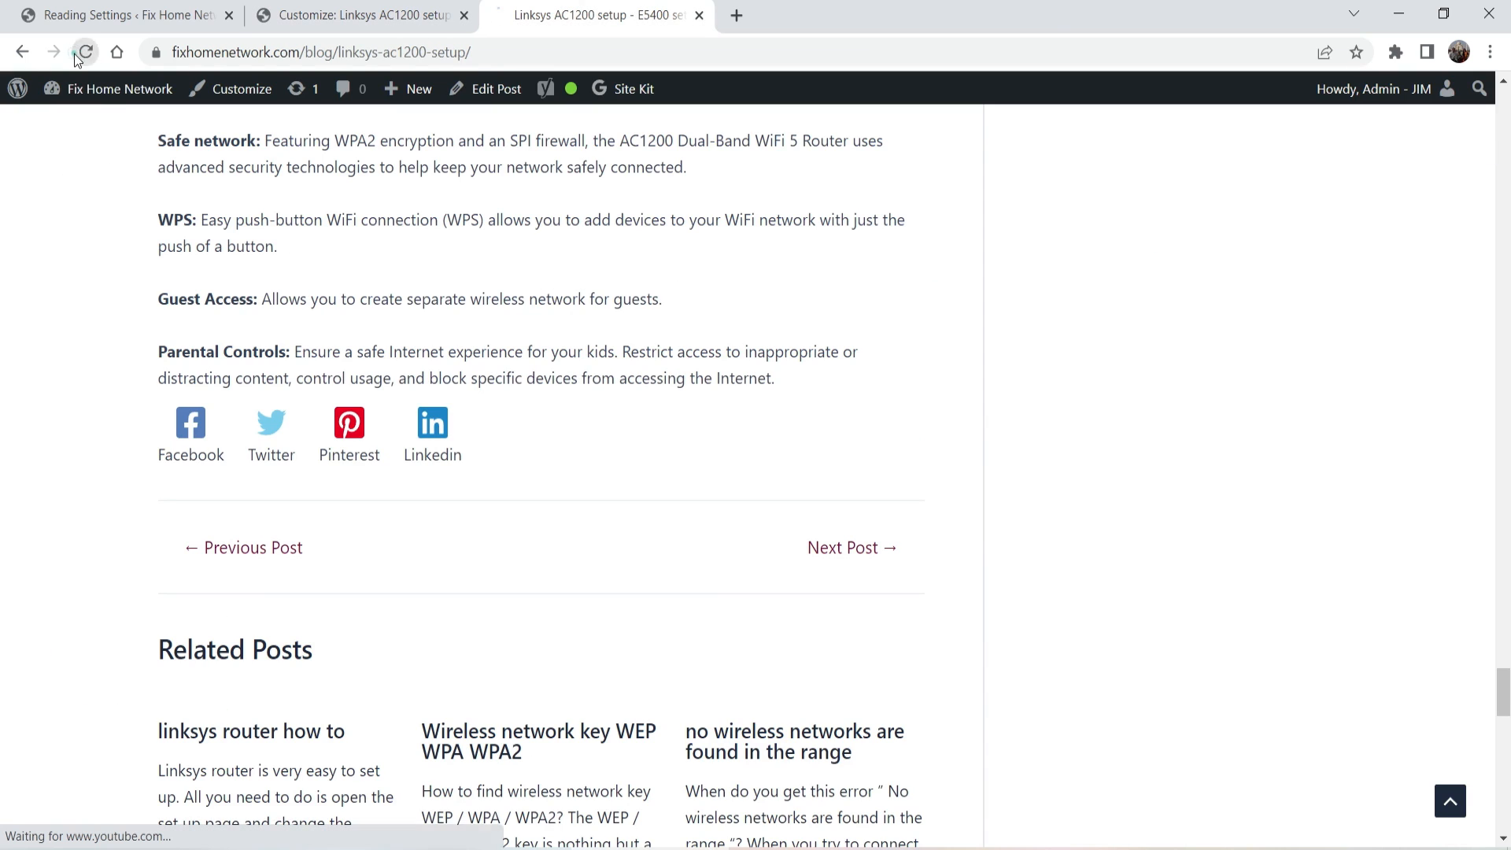
left_click(78, 55)
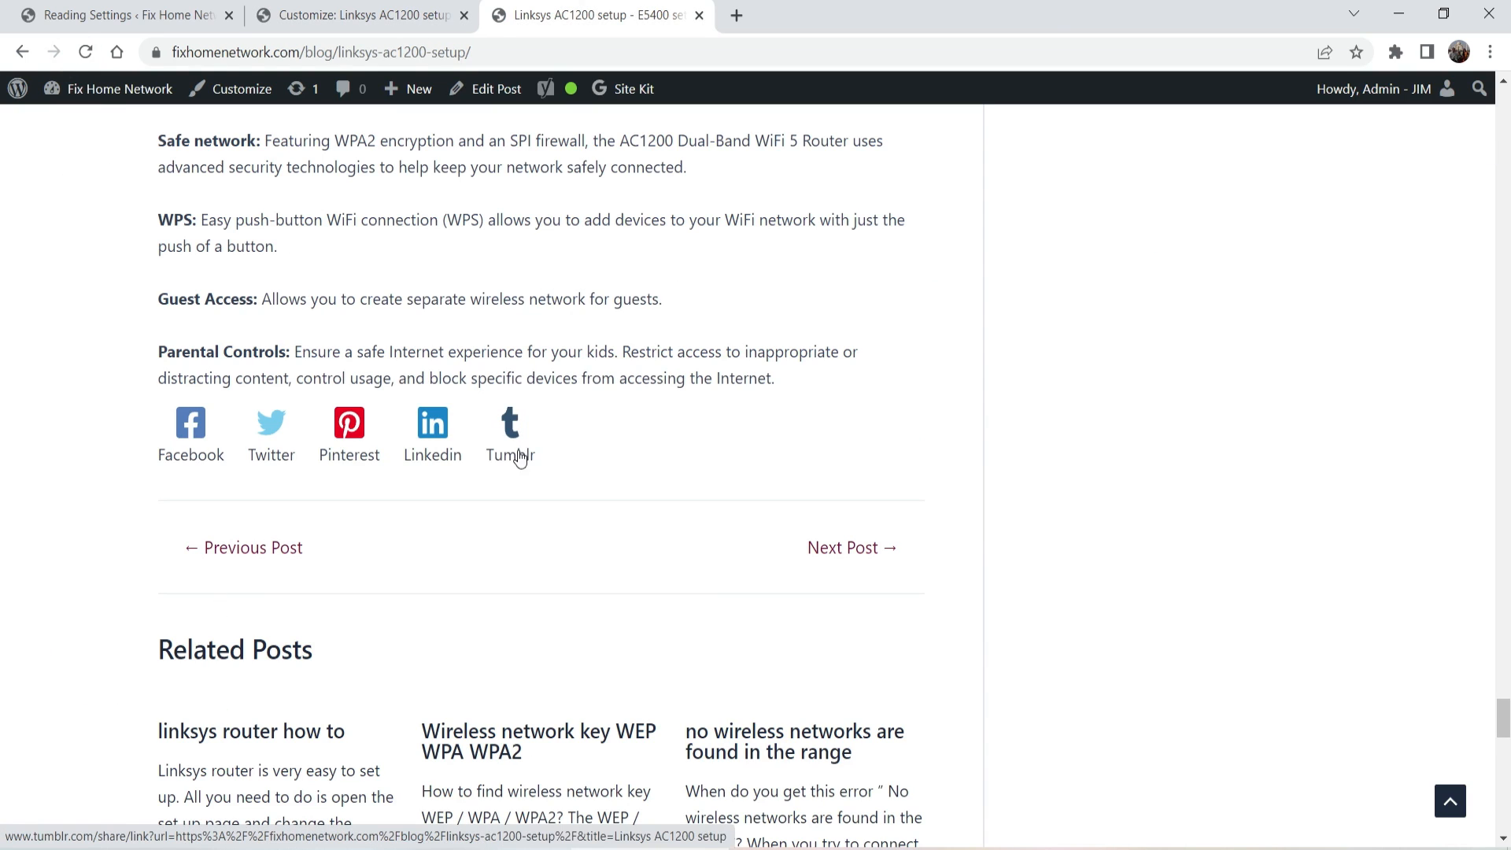
Step: Review the Single Post design settings for social sharing, related posts and post spacing, and return to the customizer's main menu
key("ctrl+shift+Tab")
scroll(119, 486, "up", 15)
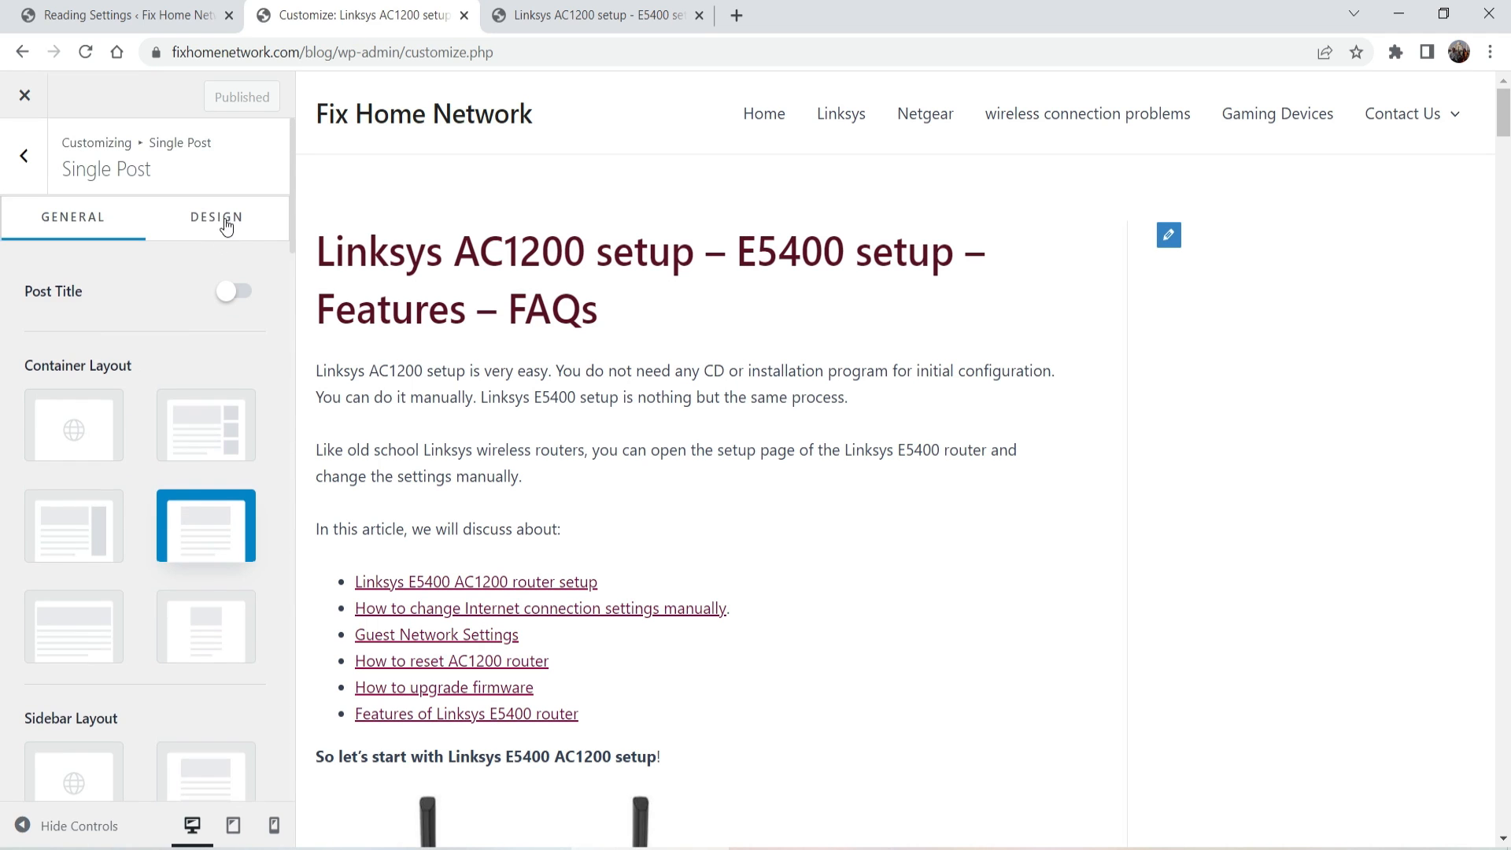
left_click(226, 227)
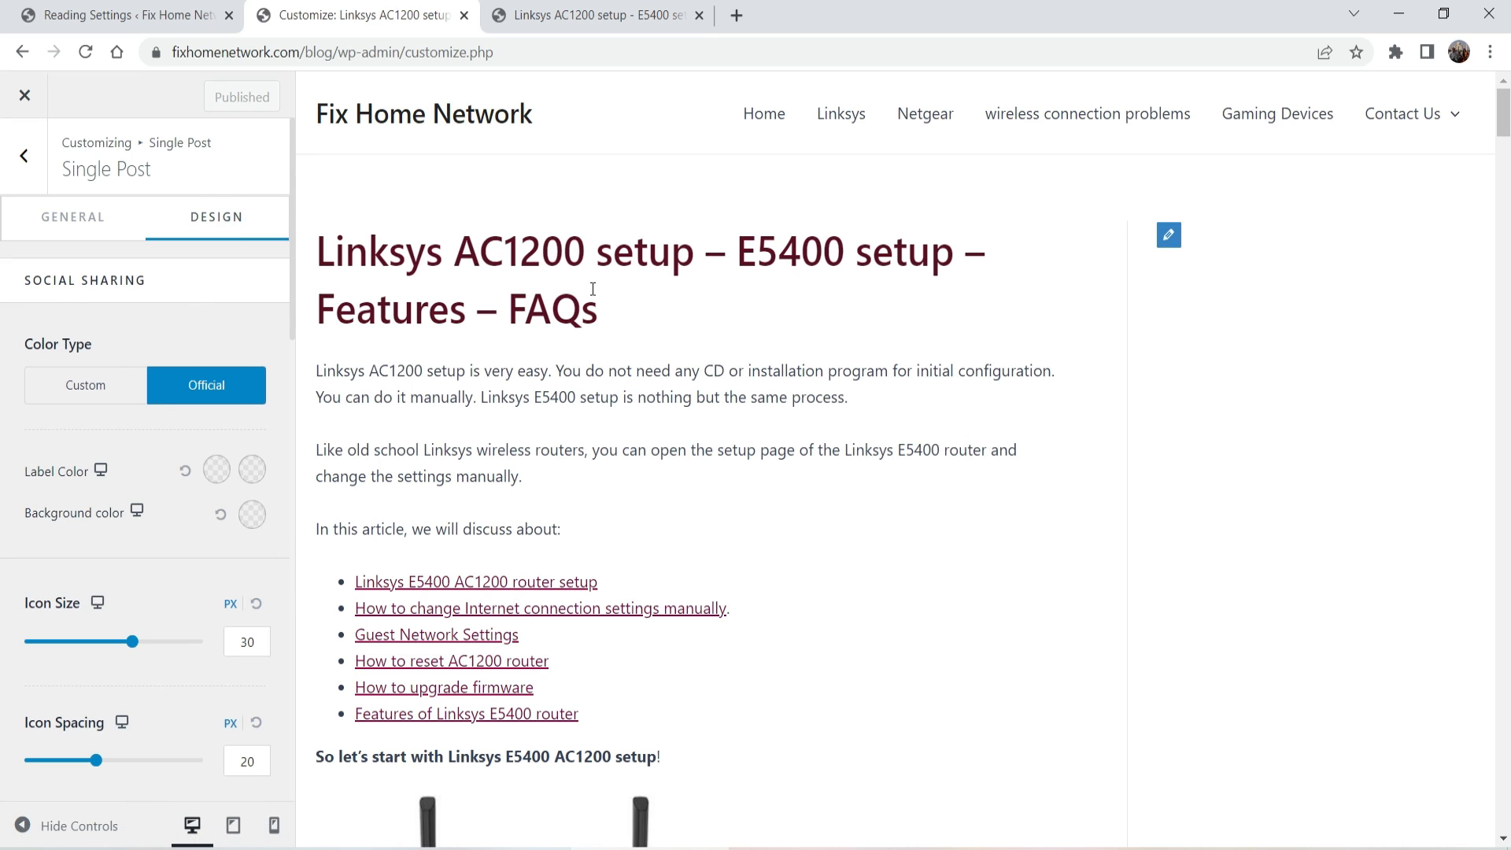
scroll(252, 532, "down", 4)
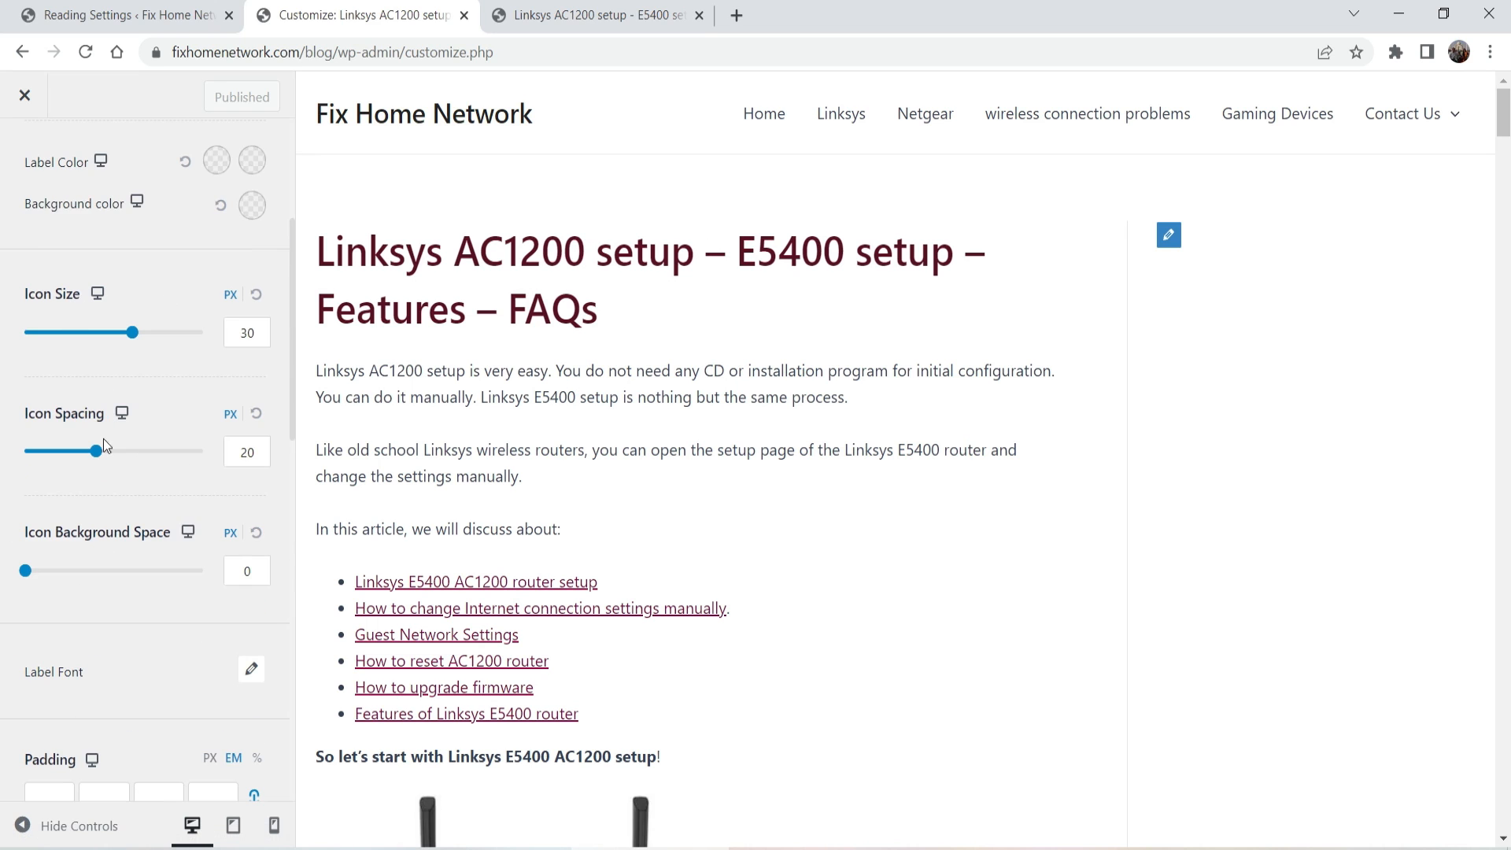
scroll(103, 445, "down", 10)
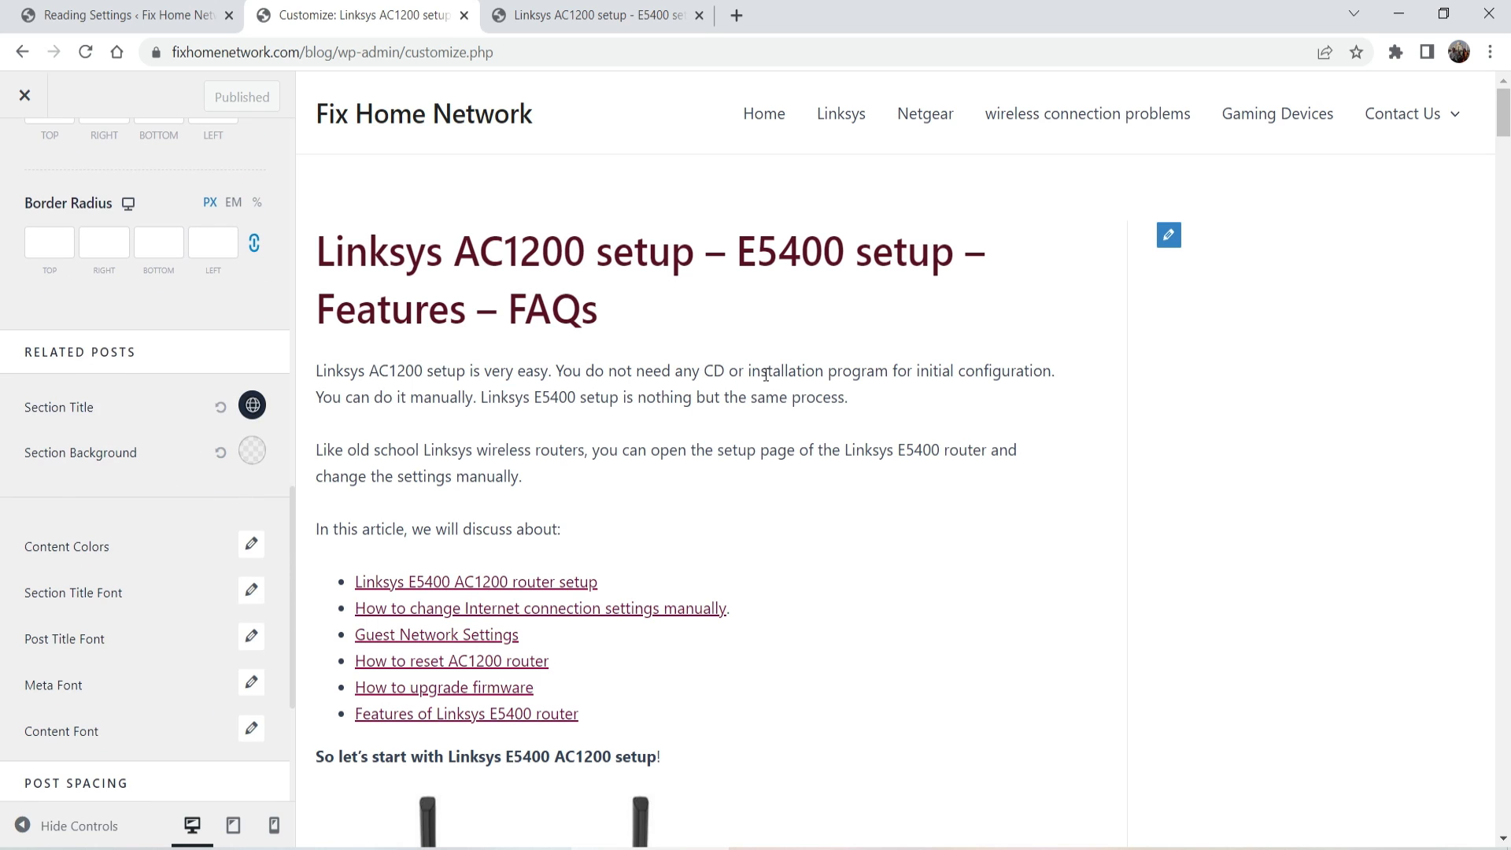
scroll(6, 445, "up", 1)
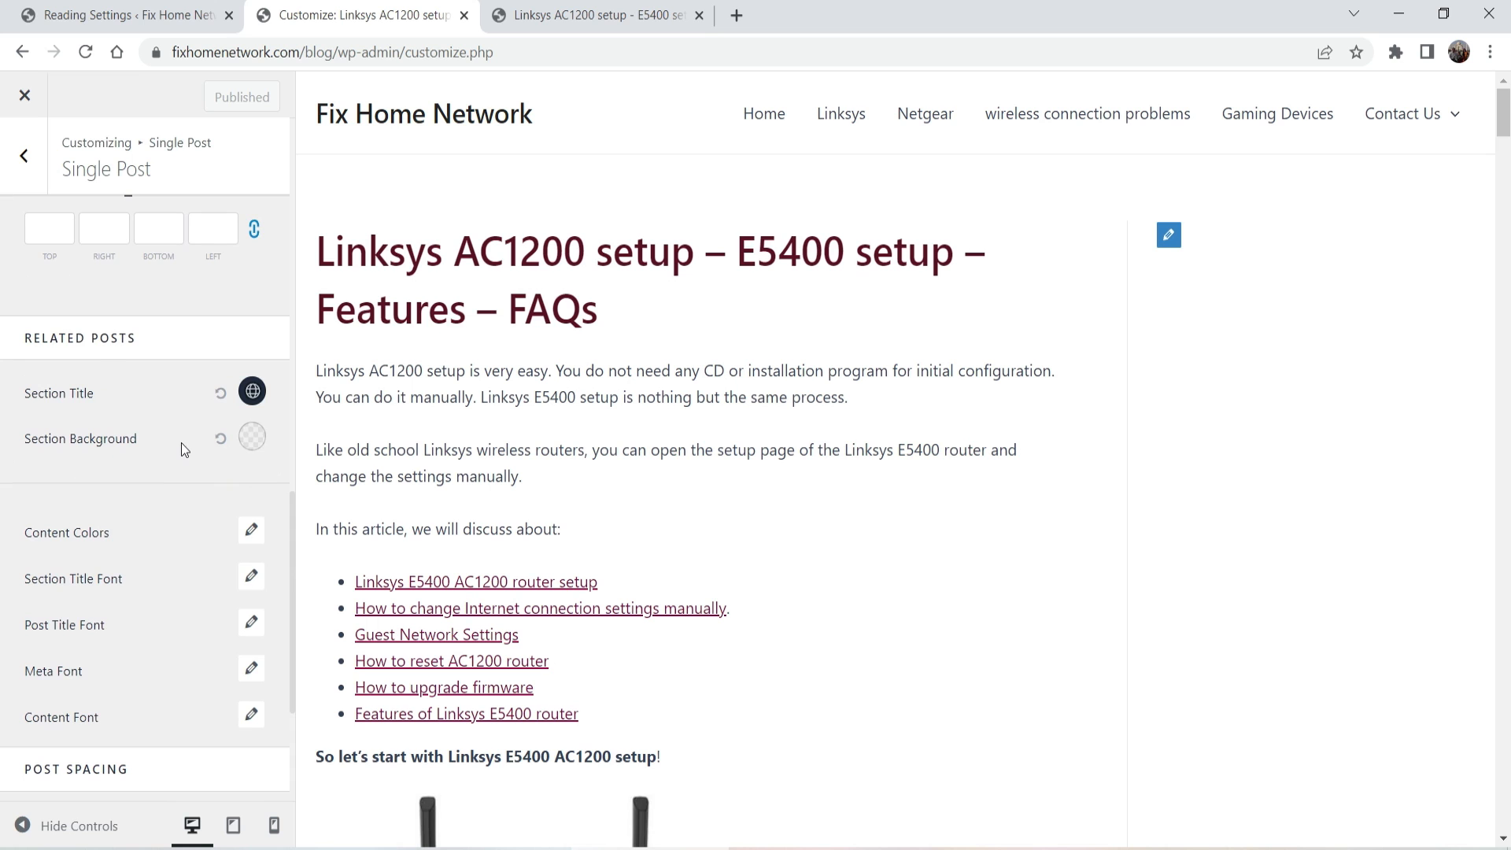
scroll(162, 455, "down", 3)
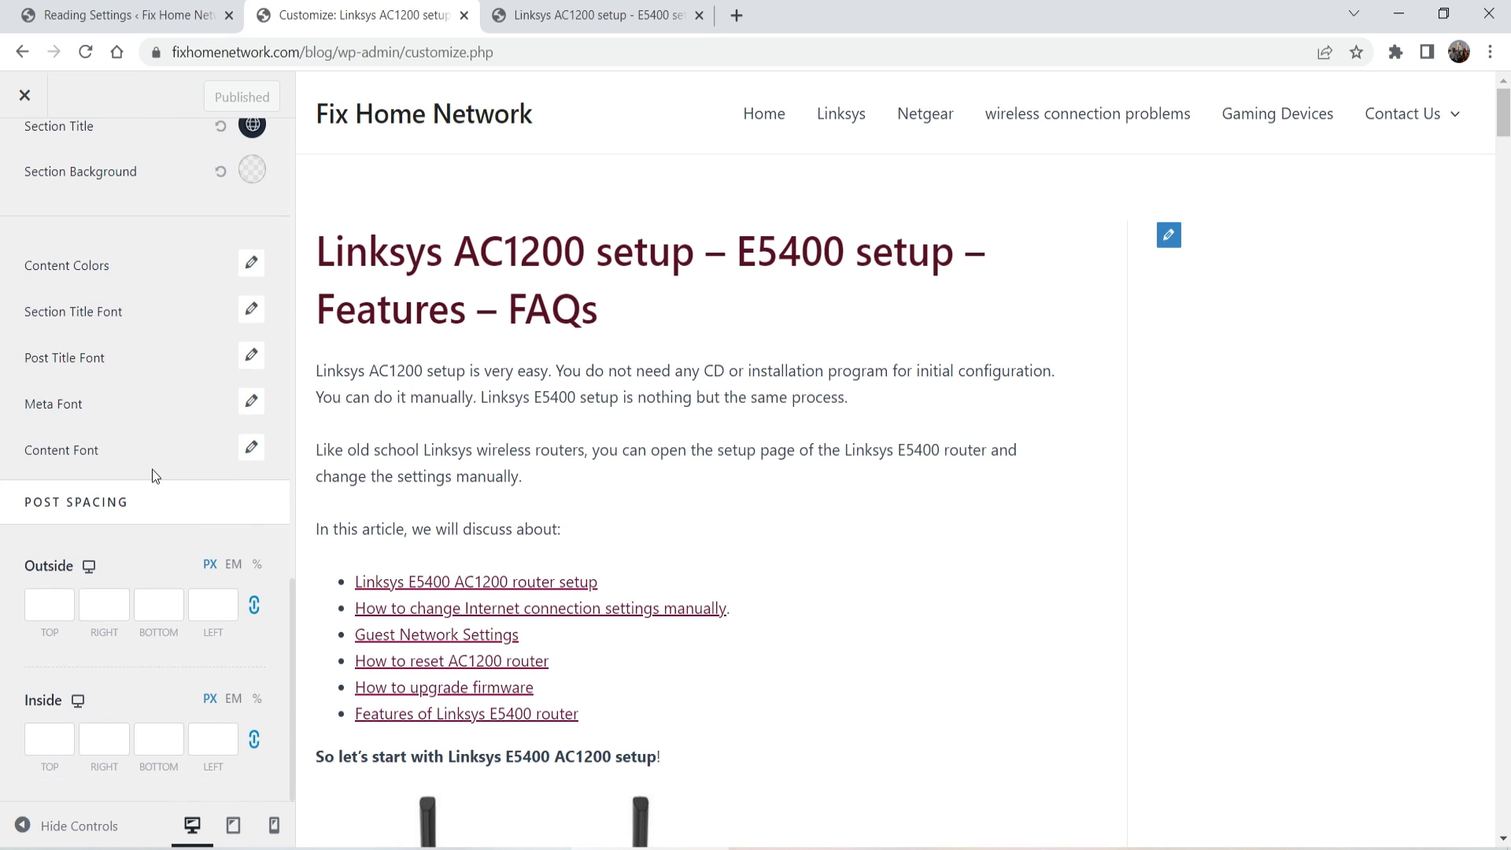
scroll(169, 490, "up", 7)
scroll(168, 489, "up", 5)
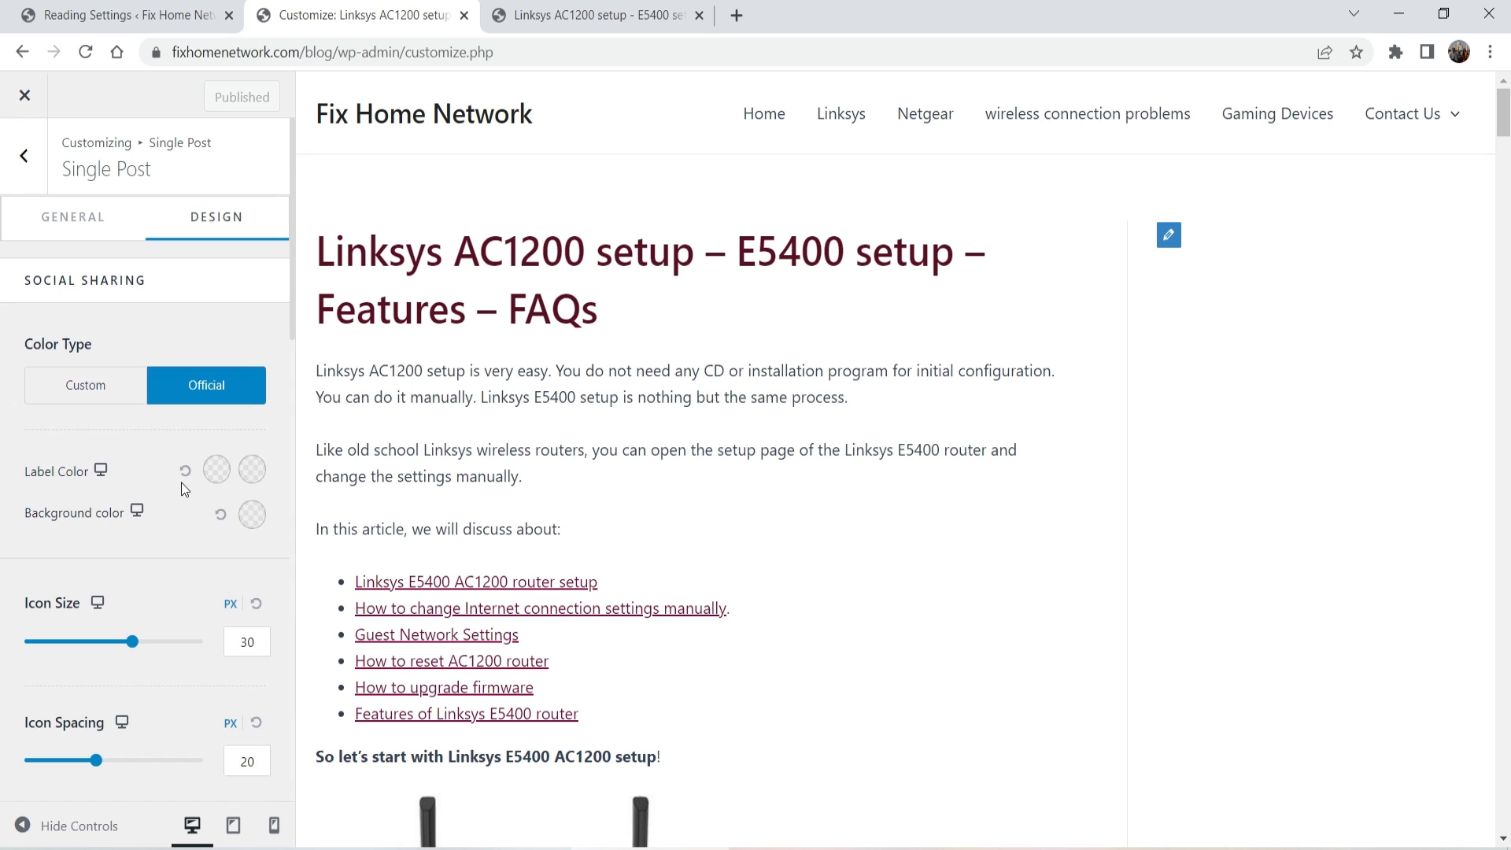
left_click(20, 158)
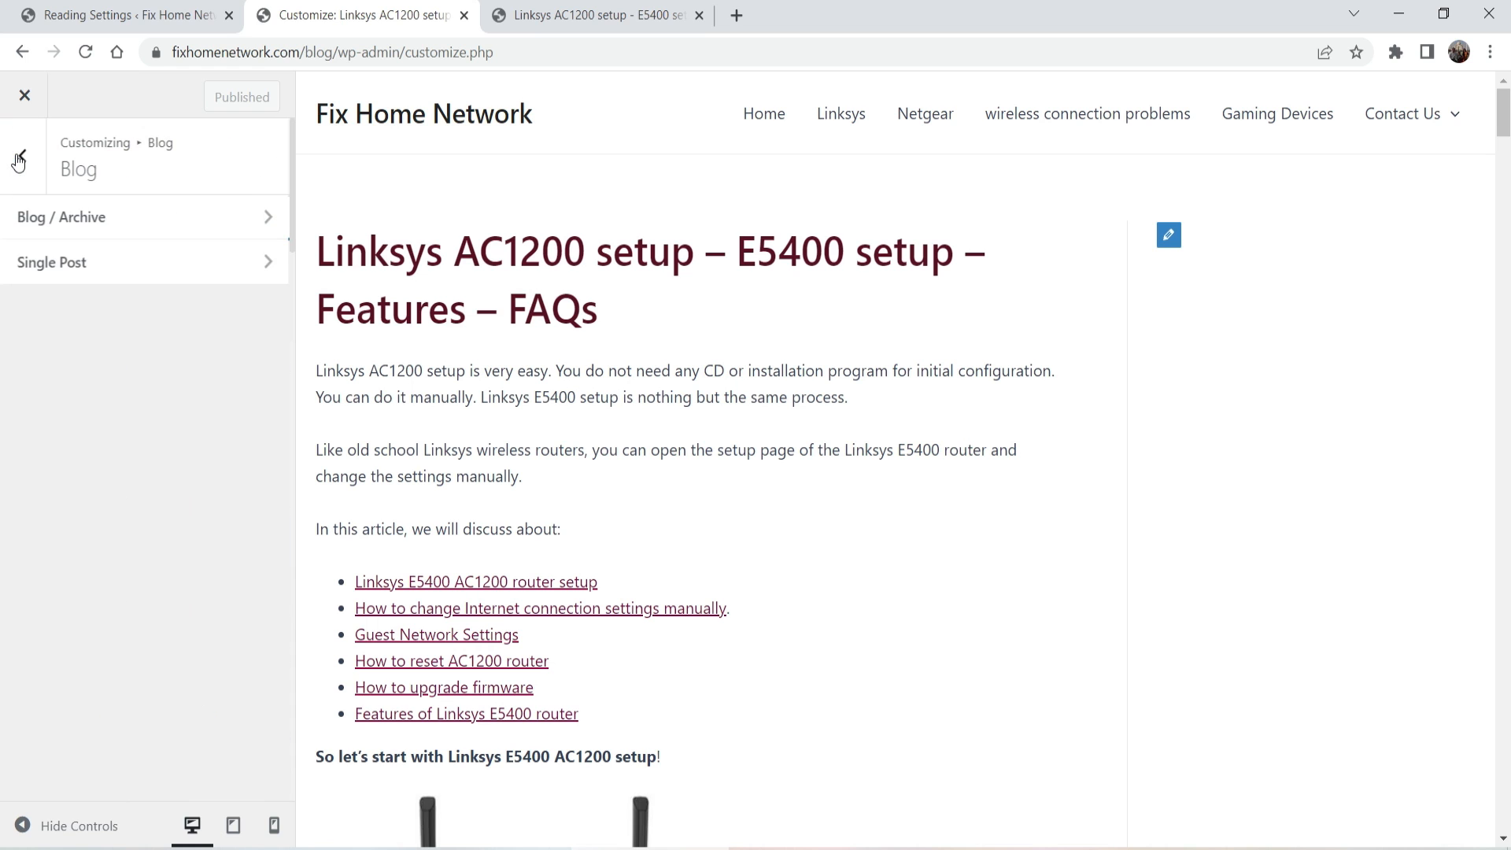
left_click(19, 160)
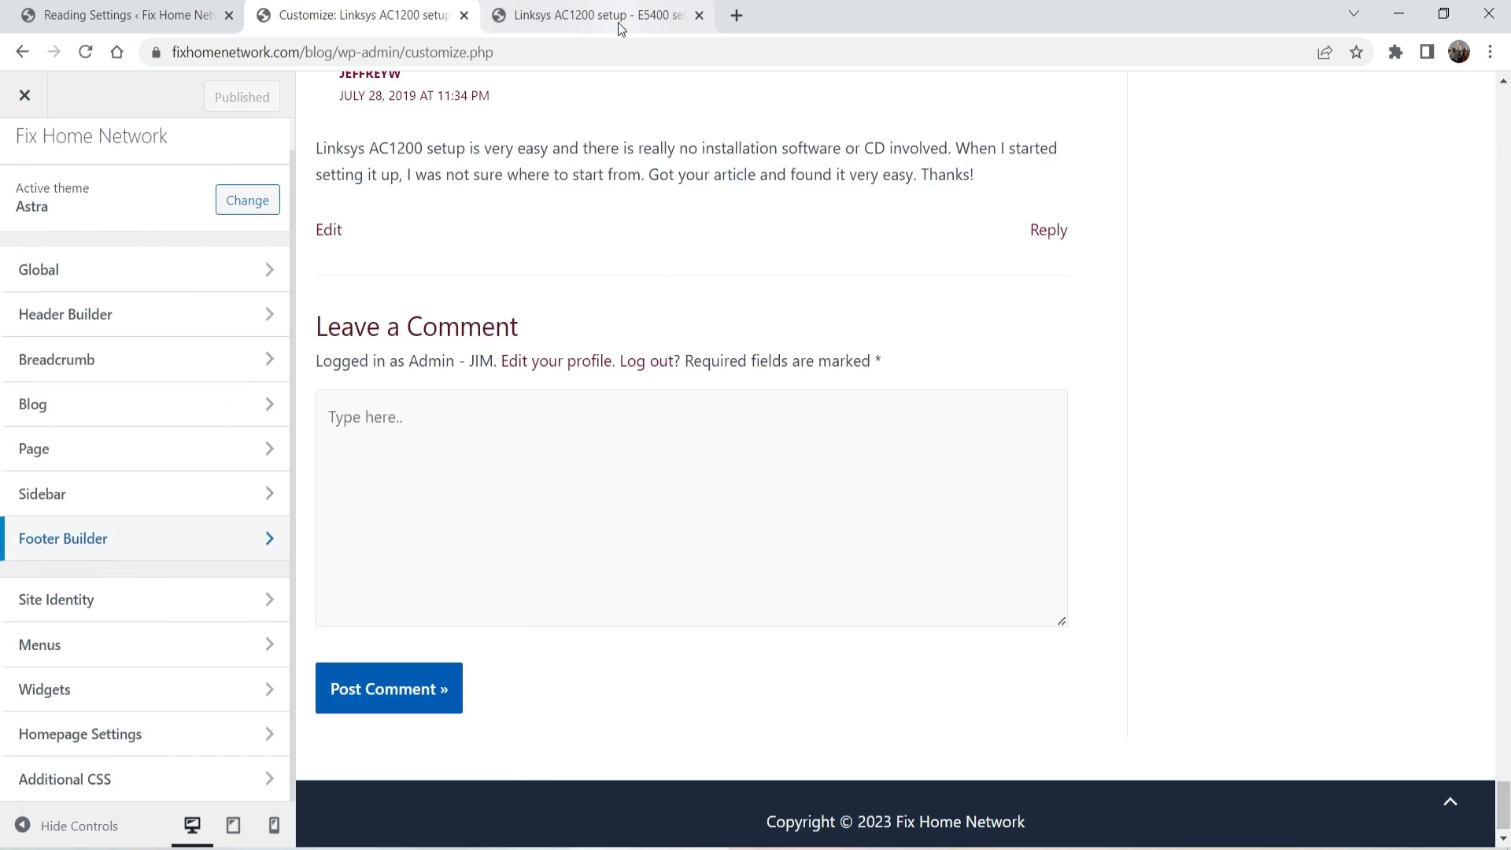
Step: Go to the start of the live Linksys AC1200 setup post and select its web address
key("ctrl+Tab")
scroll(1477, 771, "up", 6)
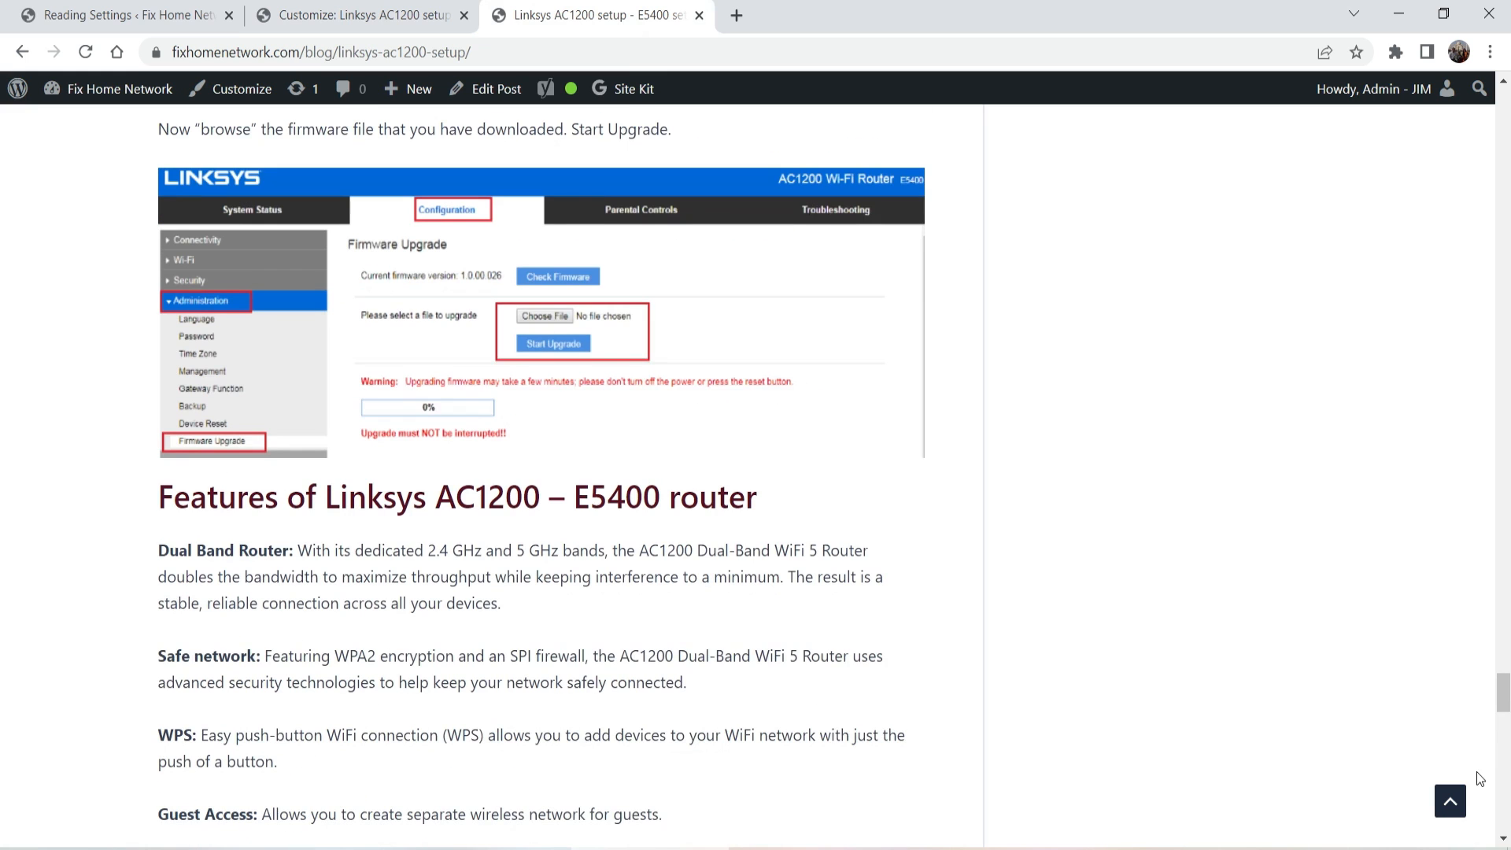
left_click(1458, 811)
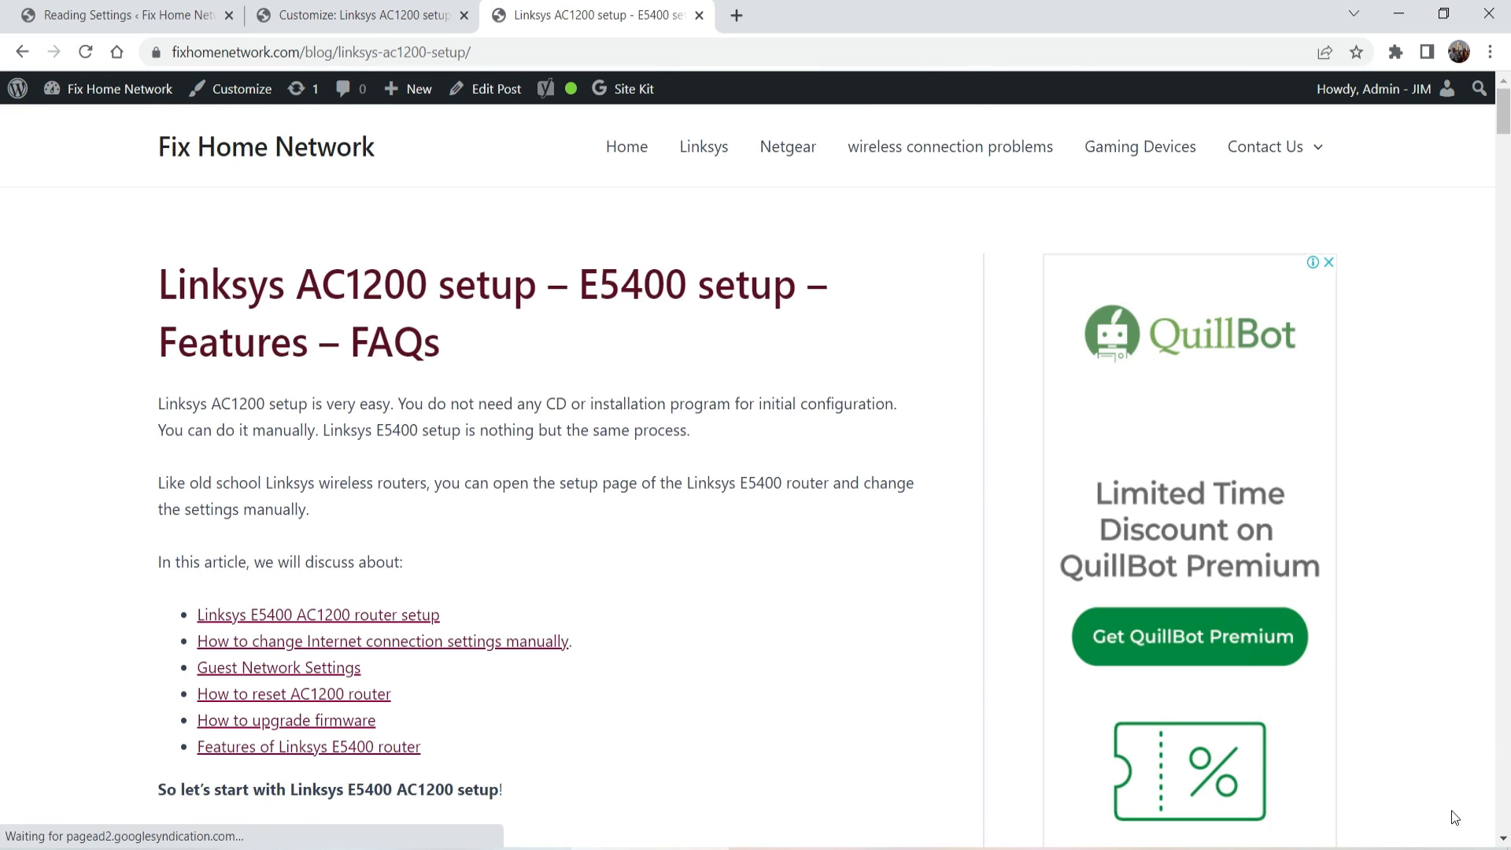
key("ctrl+l")
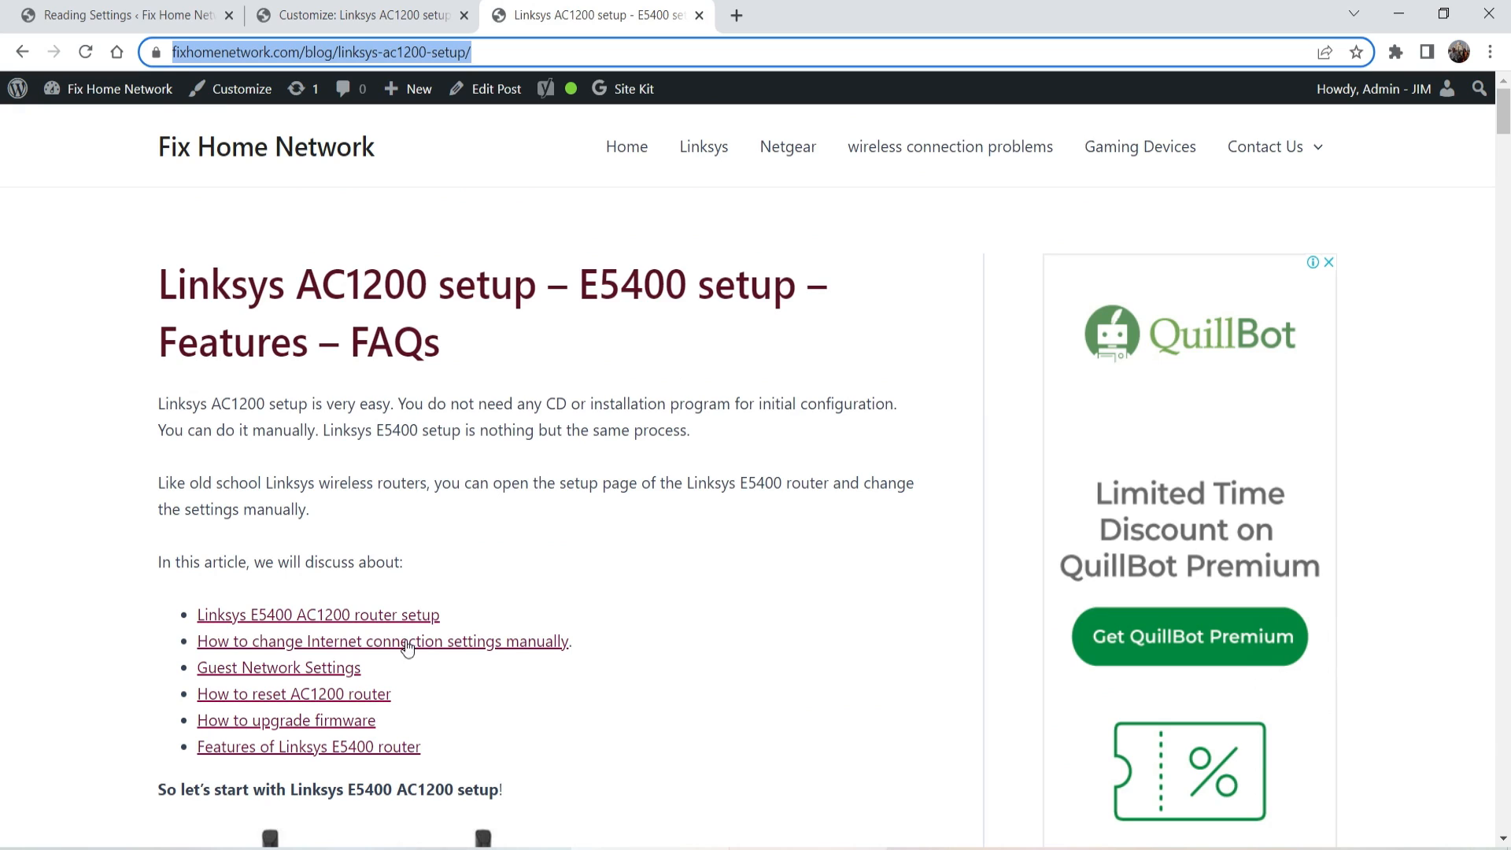
key("alt+Tab")
scroll(622, 248, "up", 5)
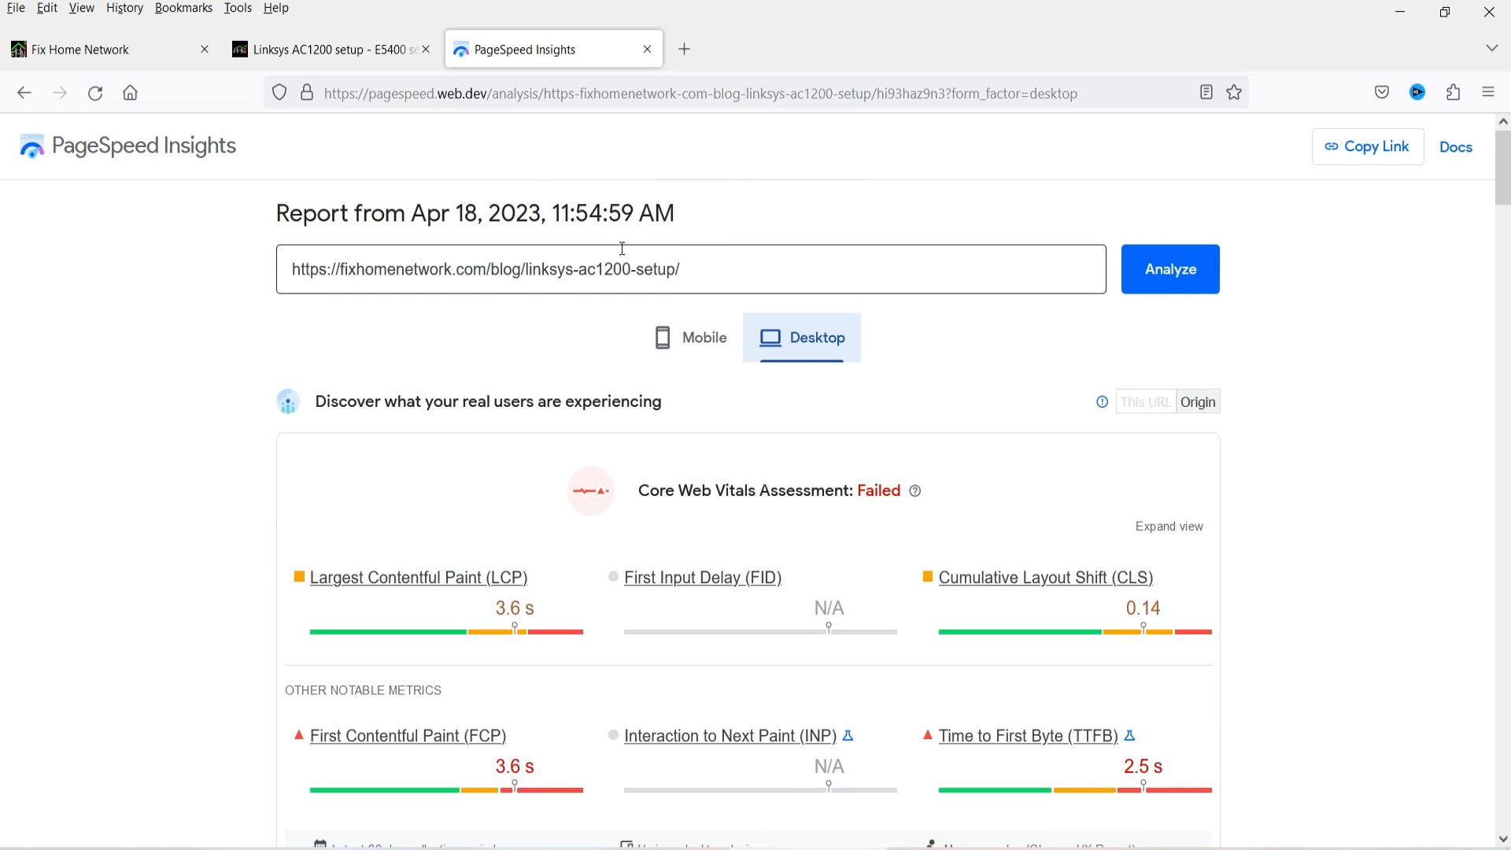
left_click(1191, 295)
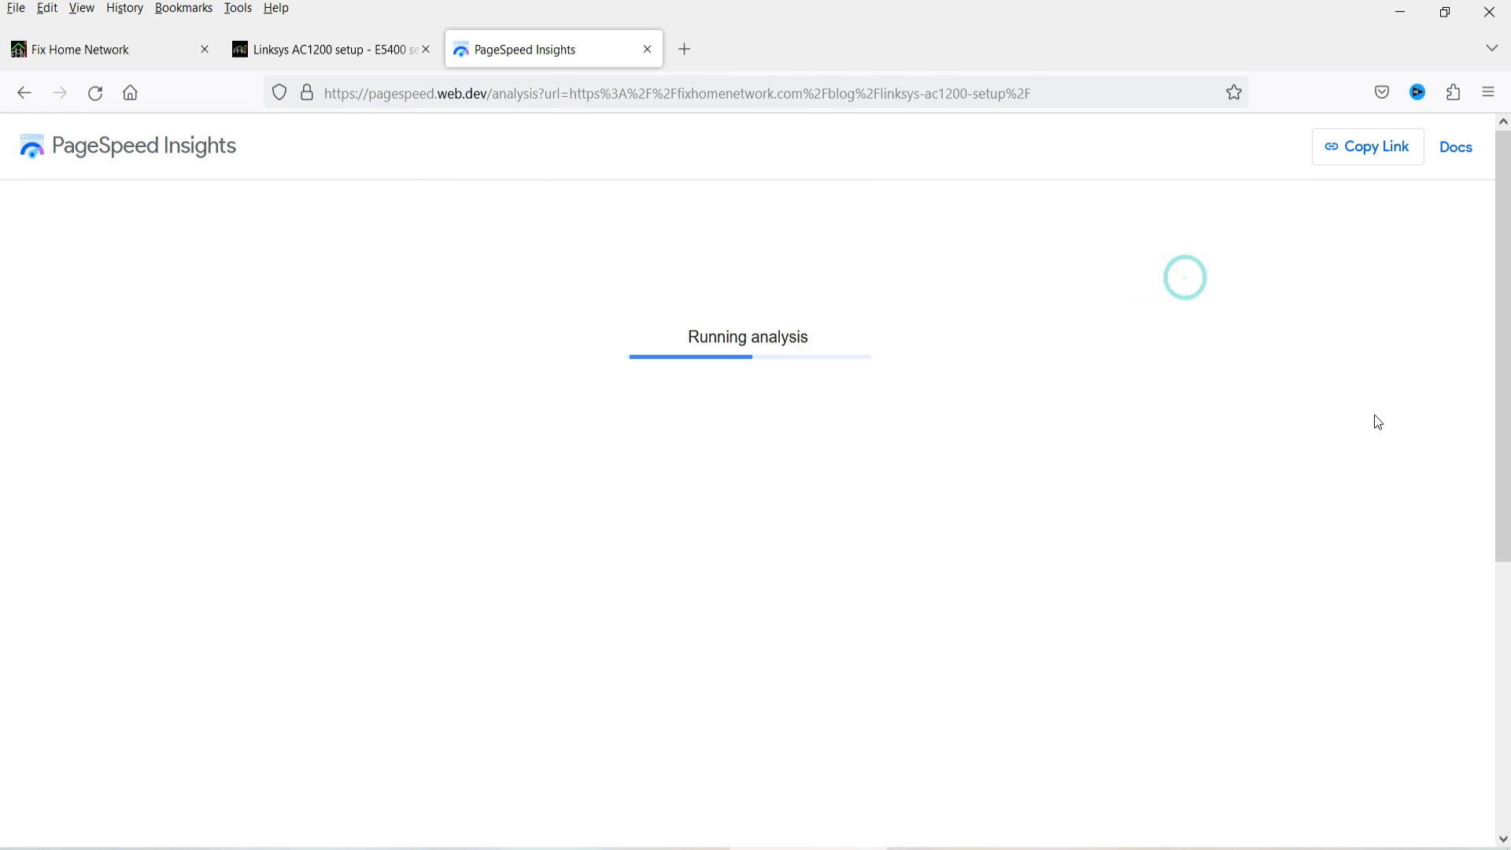
scroll(1369, 425, "down", 3)
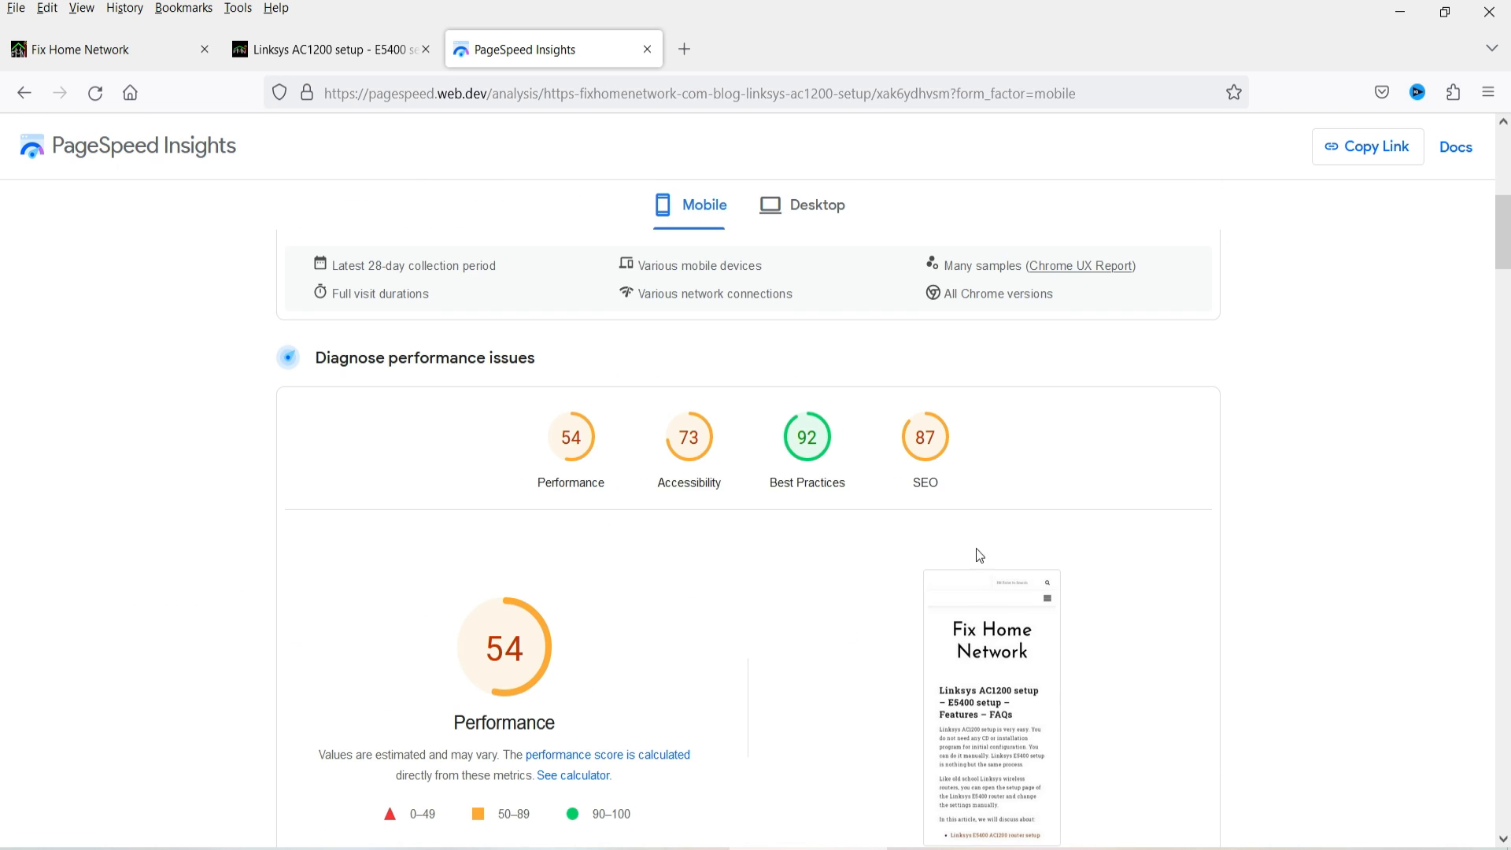
Step: Compare the desktop and mobile performance scores in the PageSpeed report, ending on the desktop results
left_click(819, 225)
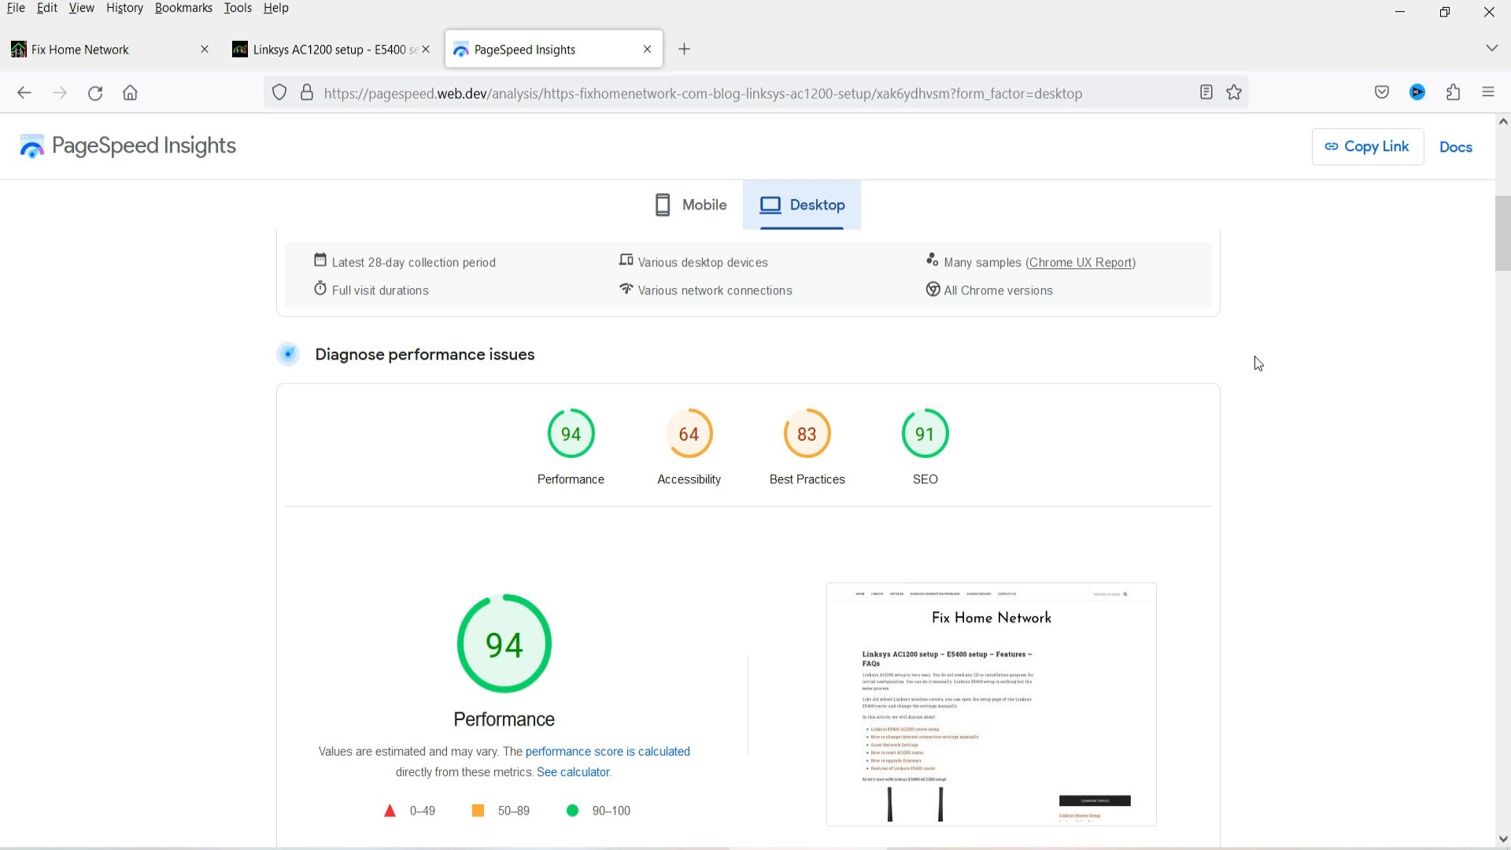
left_click(690, 206)
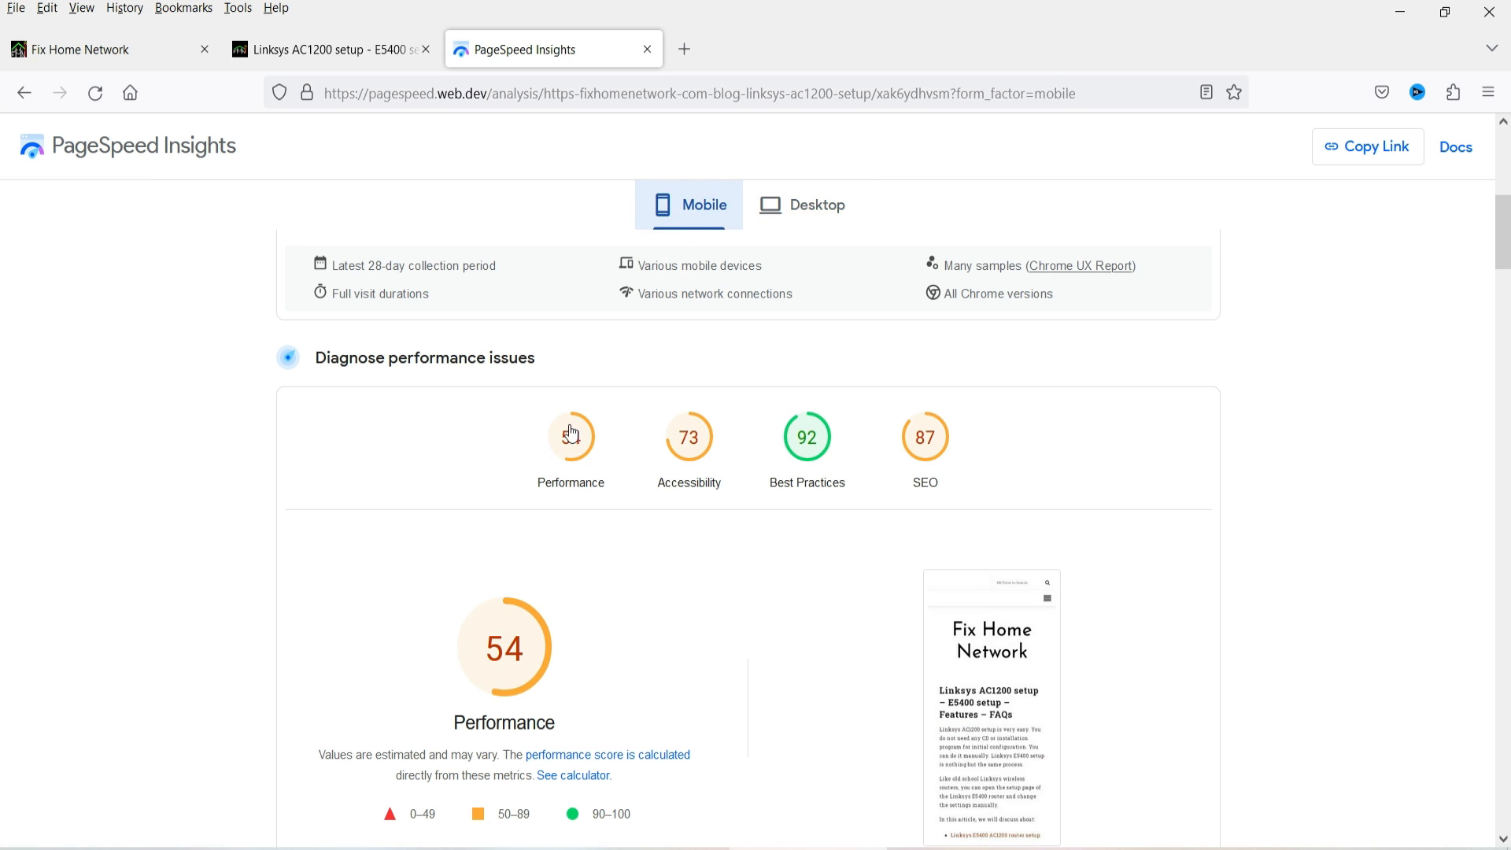
left_click(815, 211)
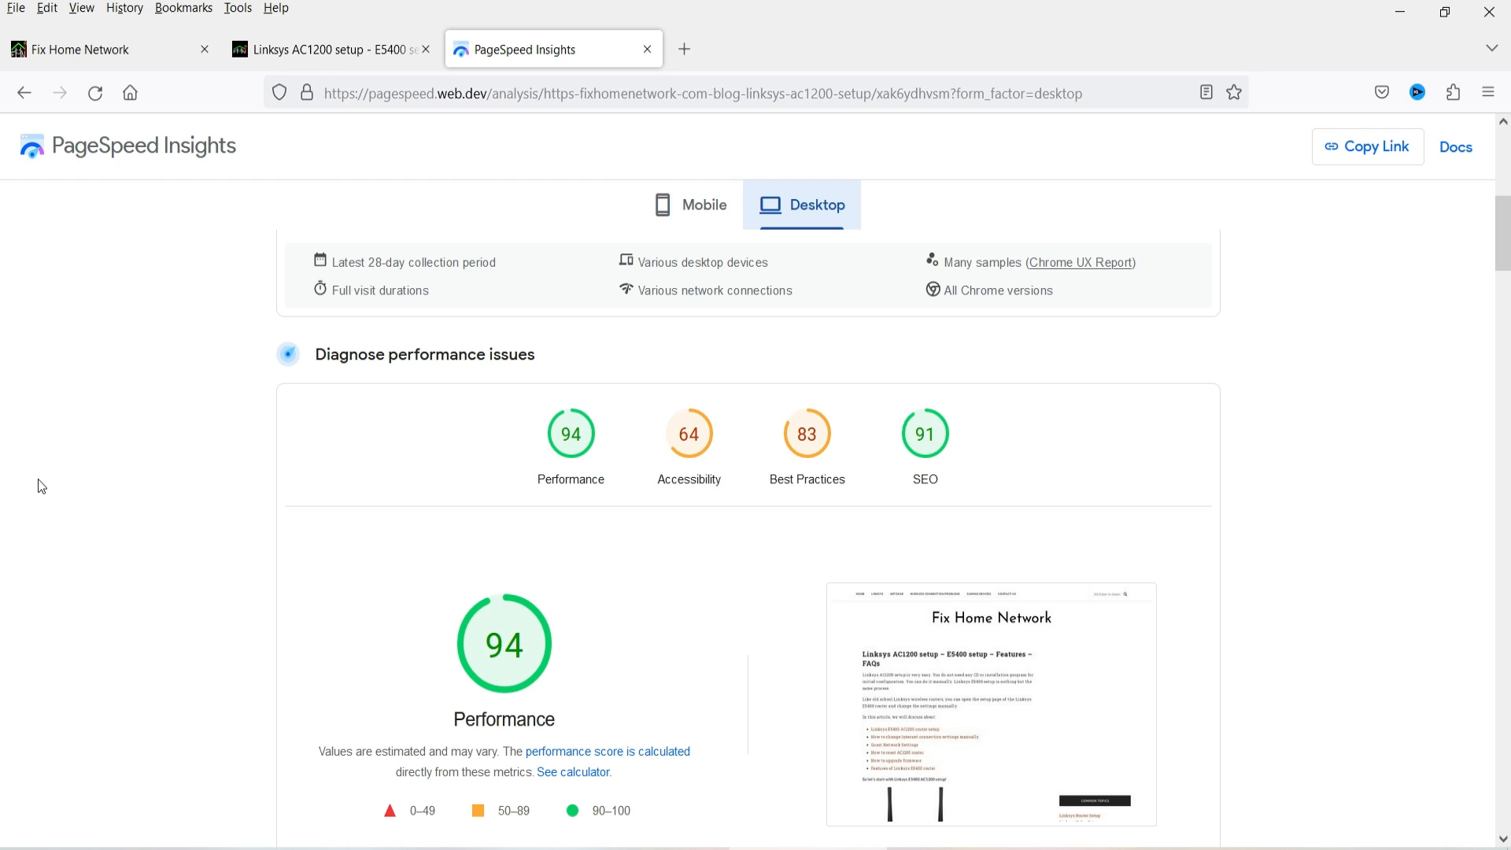
Step: Switch back to Chrome and open the Starter Templates page of the Astra dashboard
left_click(323, 49)
left_click(205, 142)
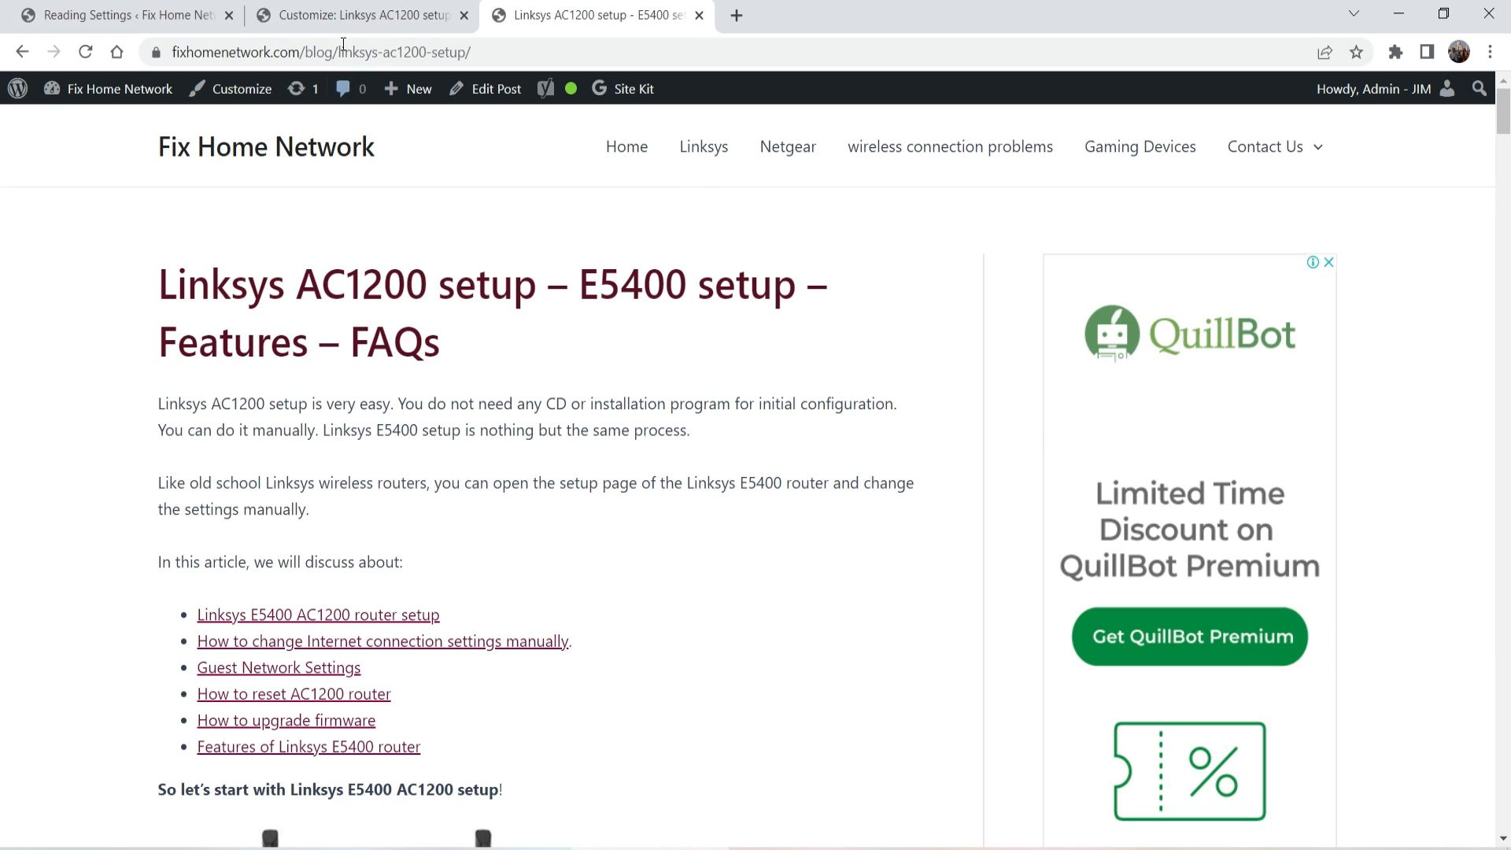
left_click(339, 15)
left_click(110, 15)
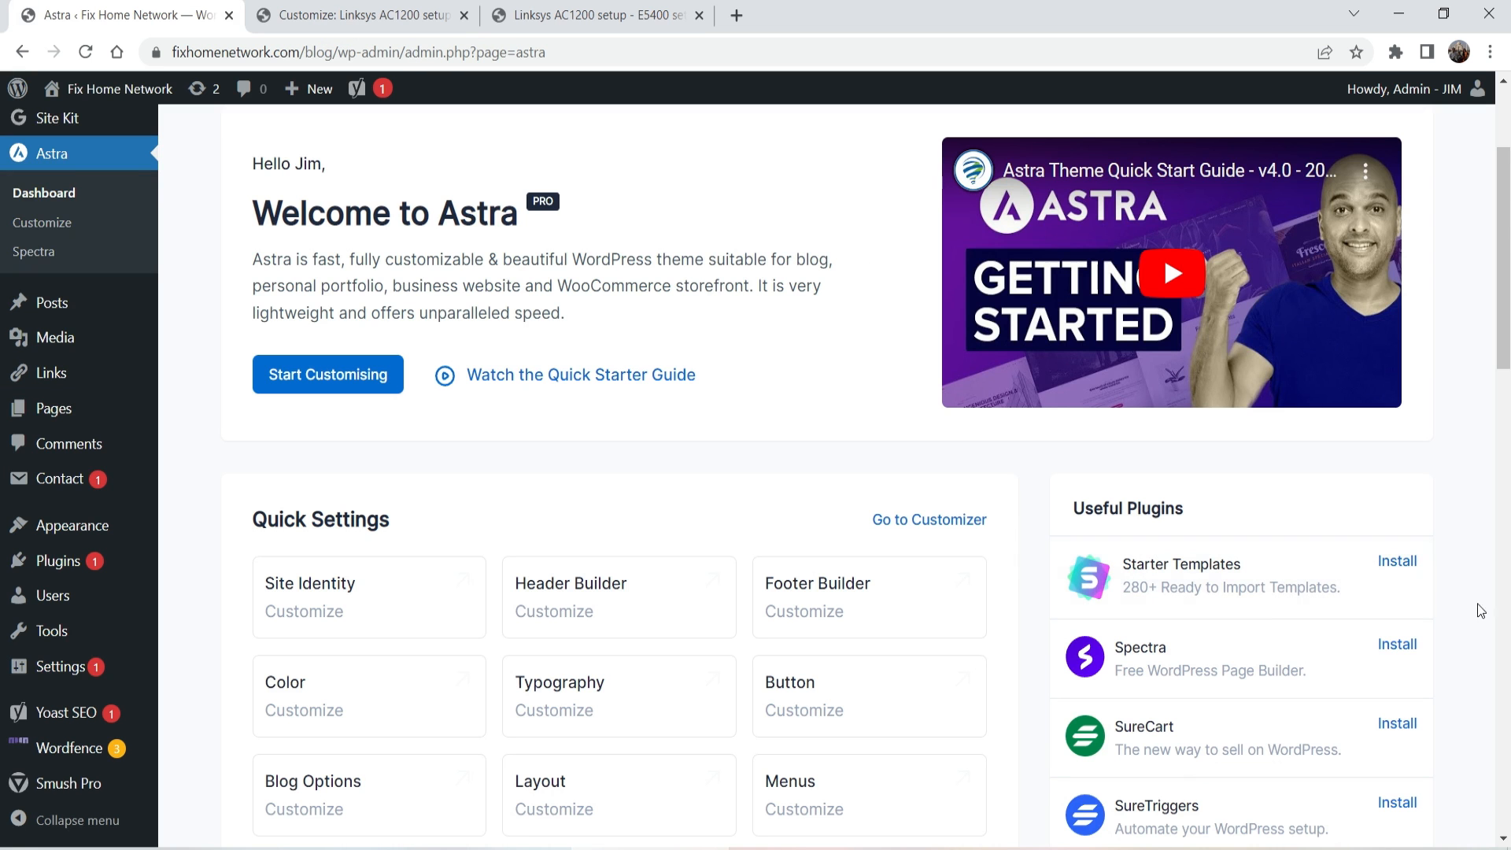
scroll(482, 247, "up", 3)
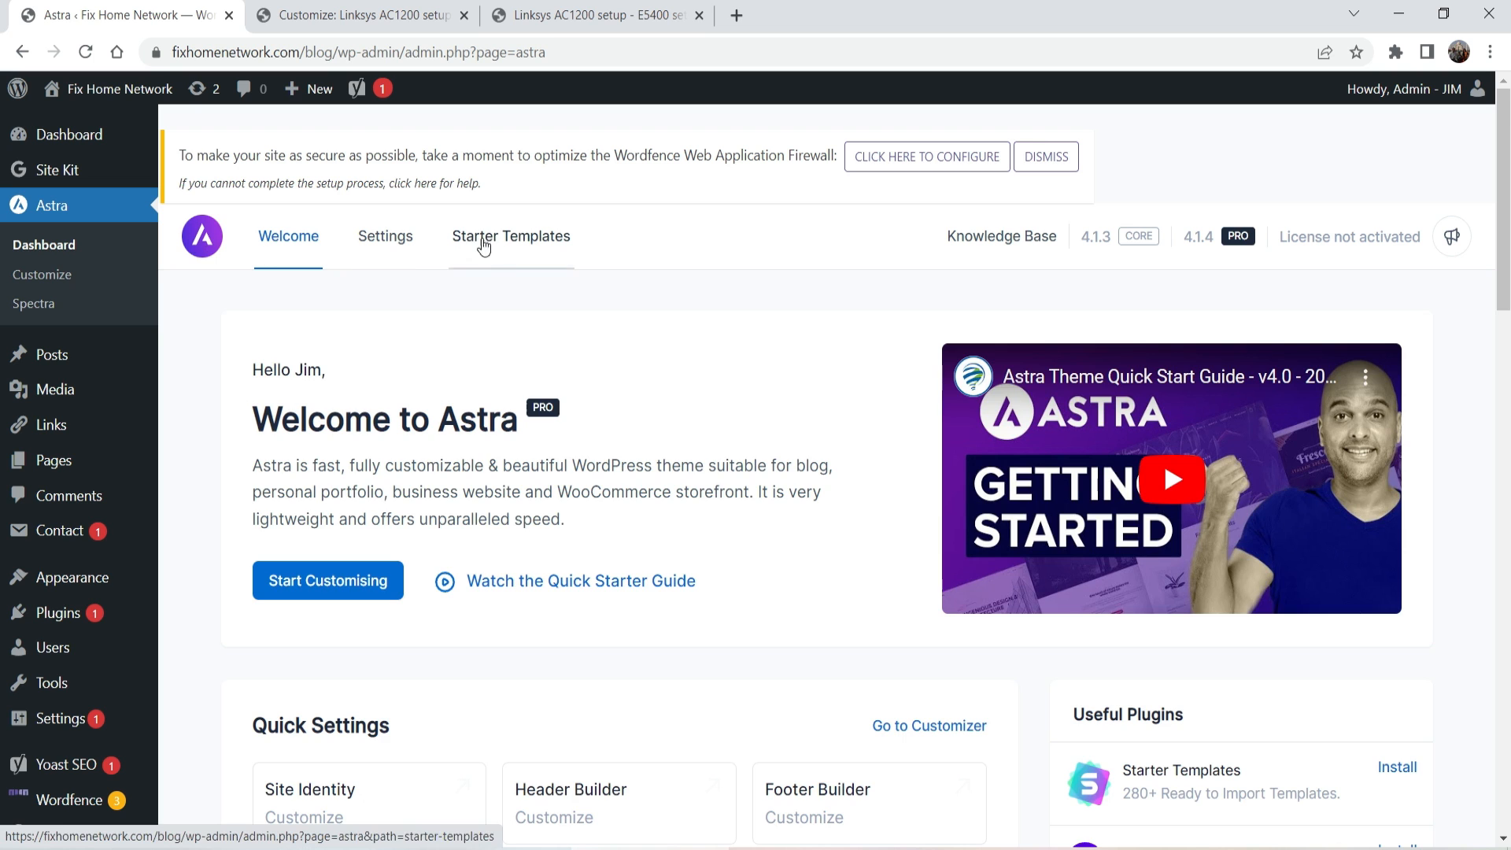
left_click(484, 240)
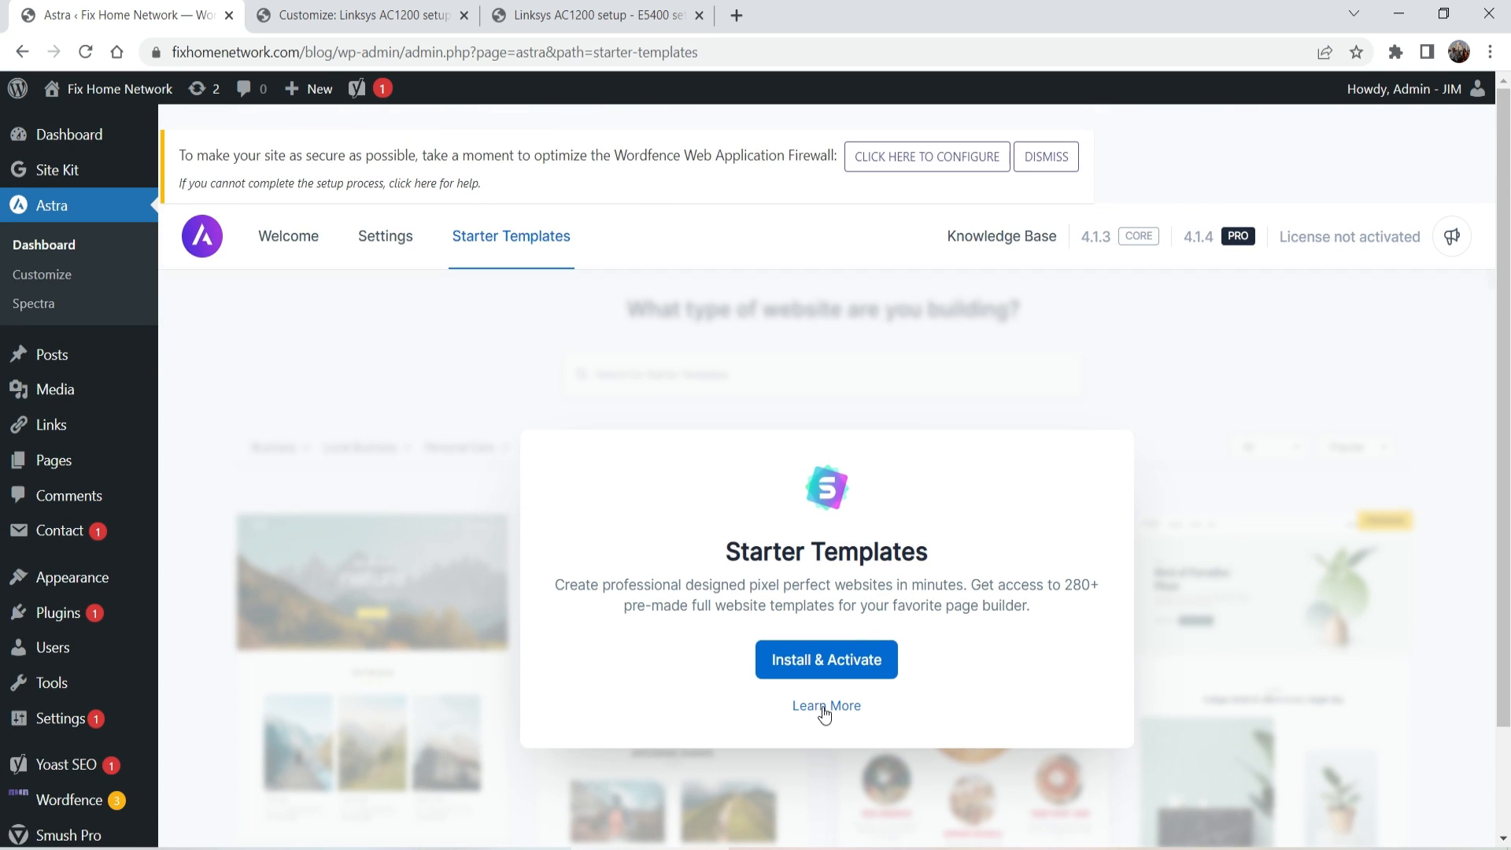
Step: Open the information page about Starter Templates and look at the live blog home page before returning to the Astra dashboard
left_click(823, 713)
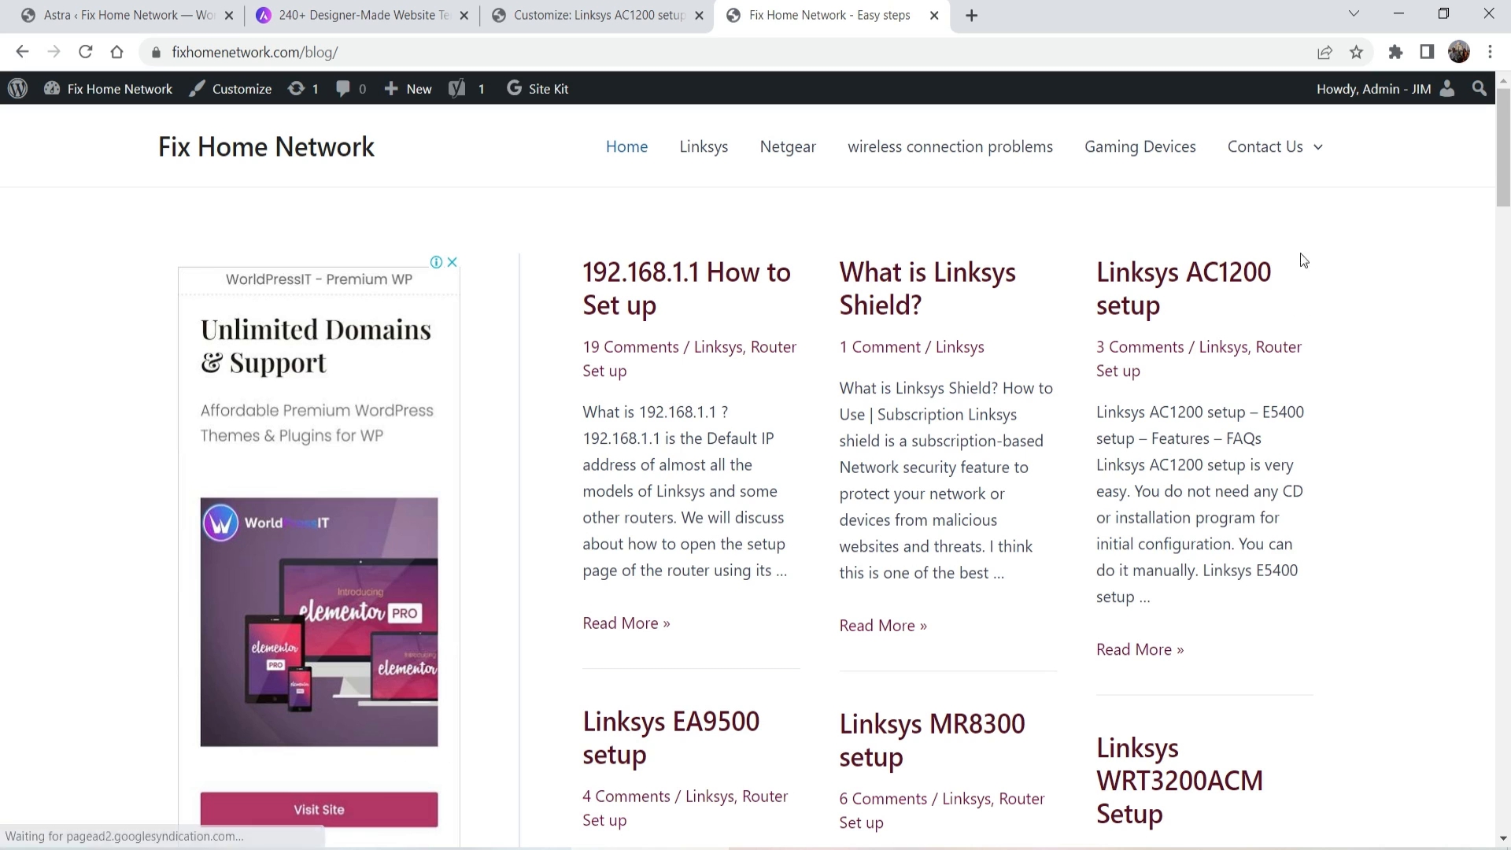
left_click(826, 15)
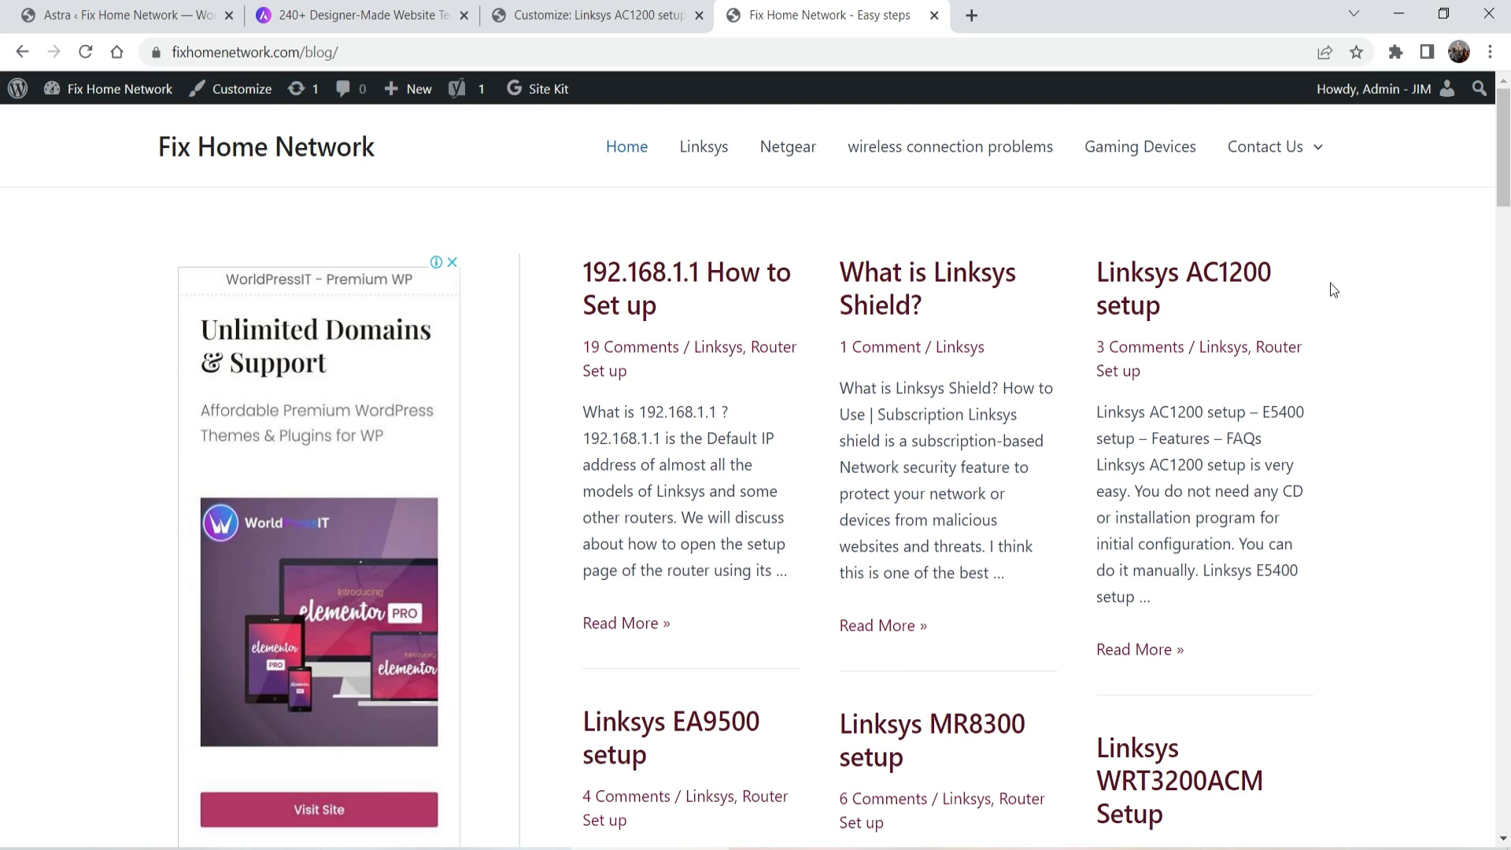
left_click(358, 15)
key("ctrl+shift+Tab")
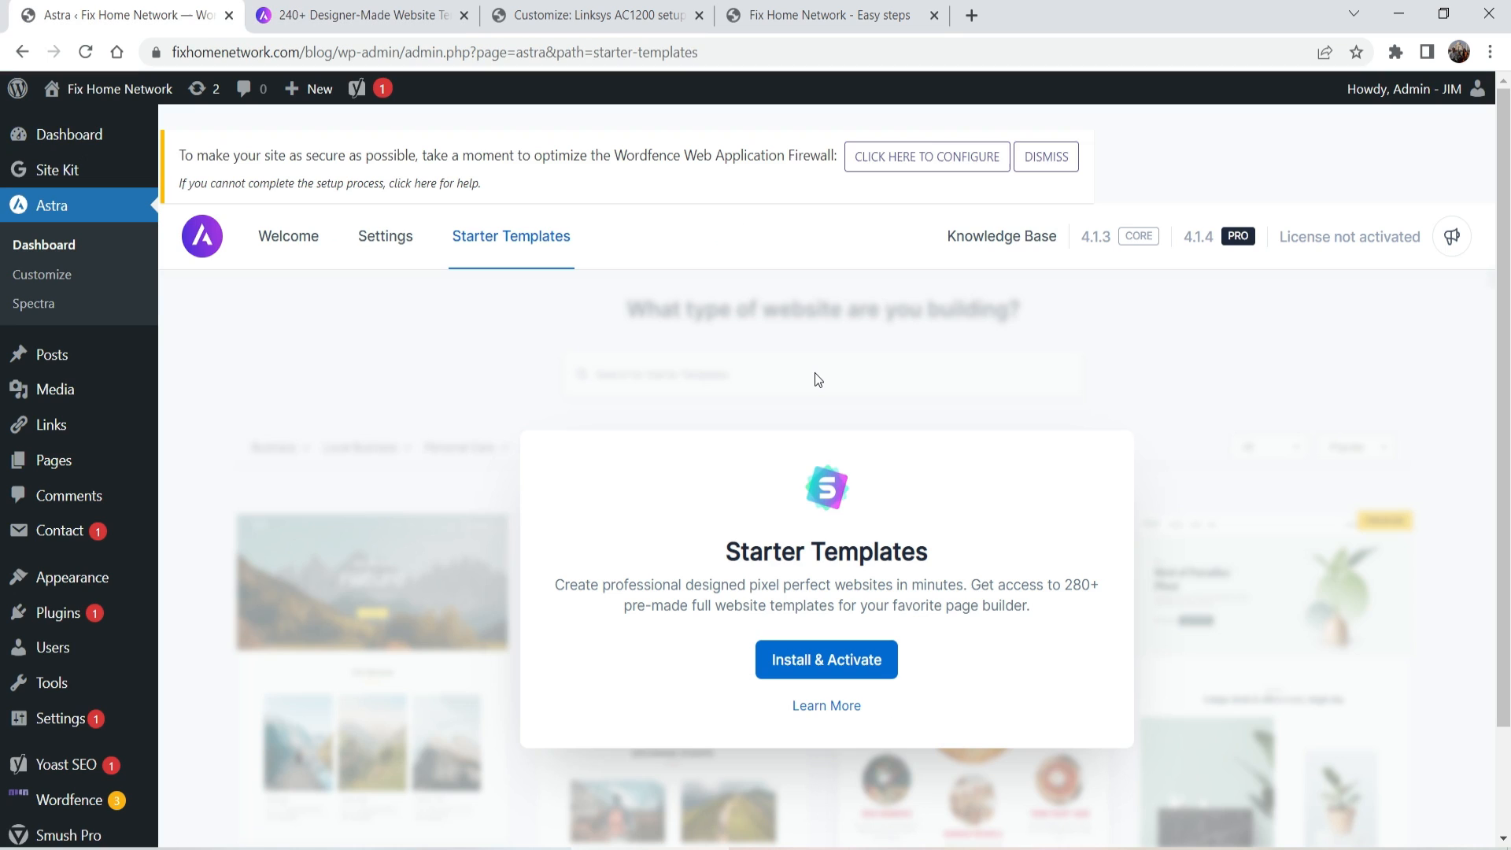